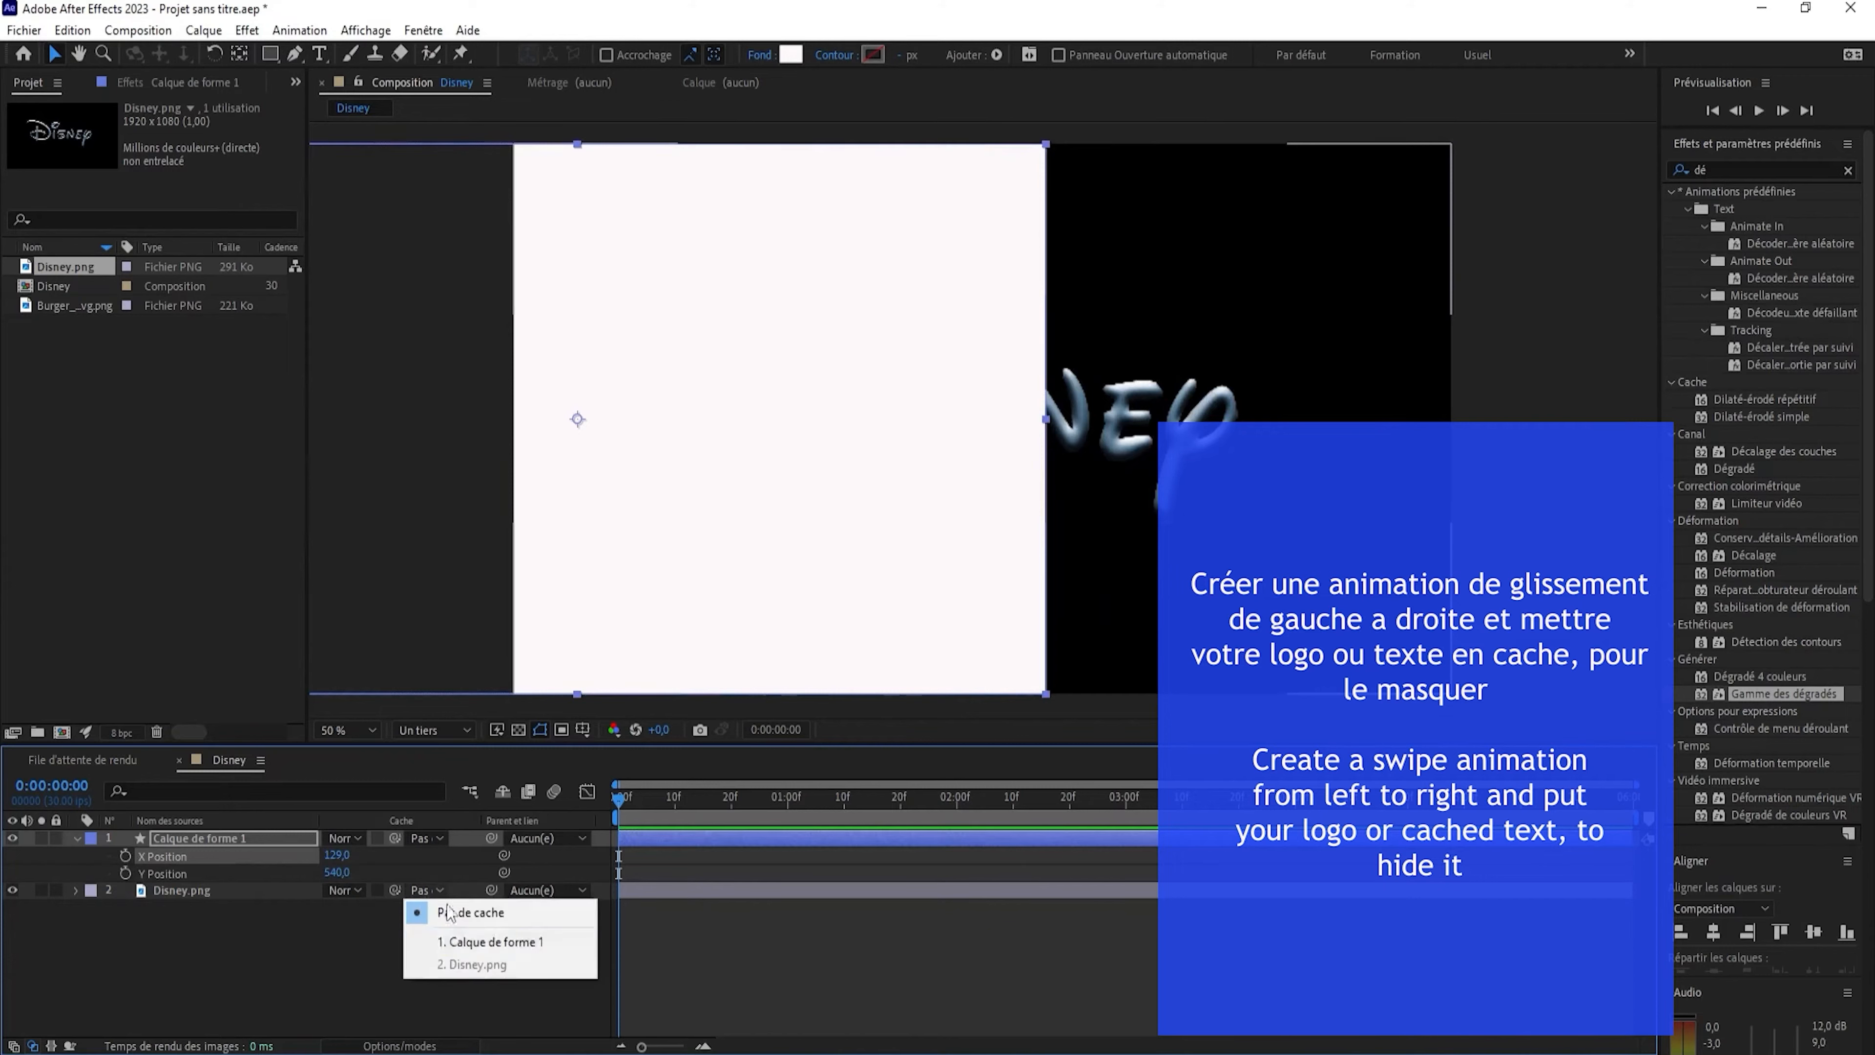
Set Calque de forme 1 as the track matte of Disney.png and set the shape layer's X Position to -957 at the start.
click(491, 938)
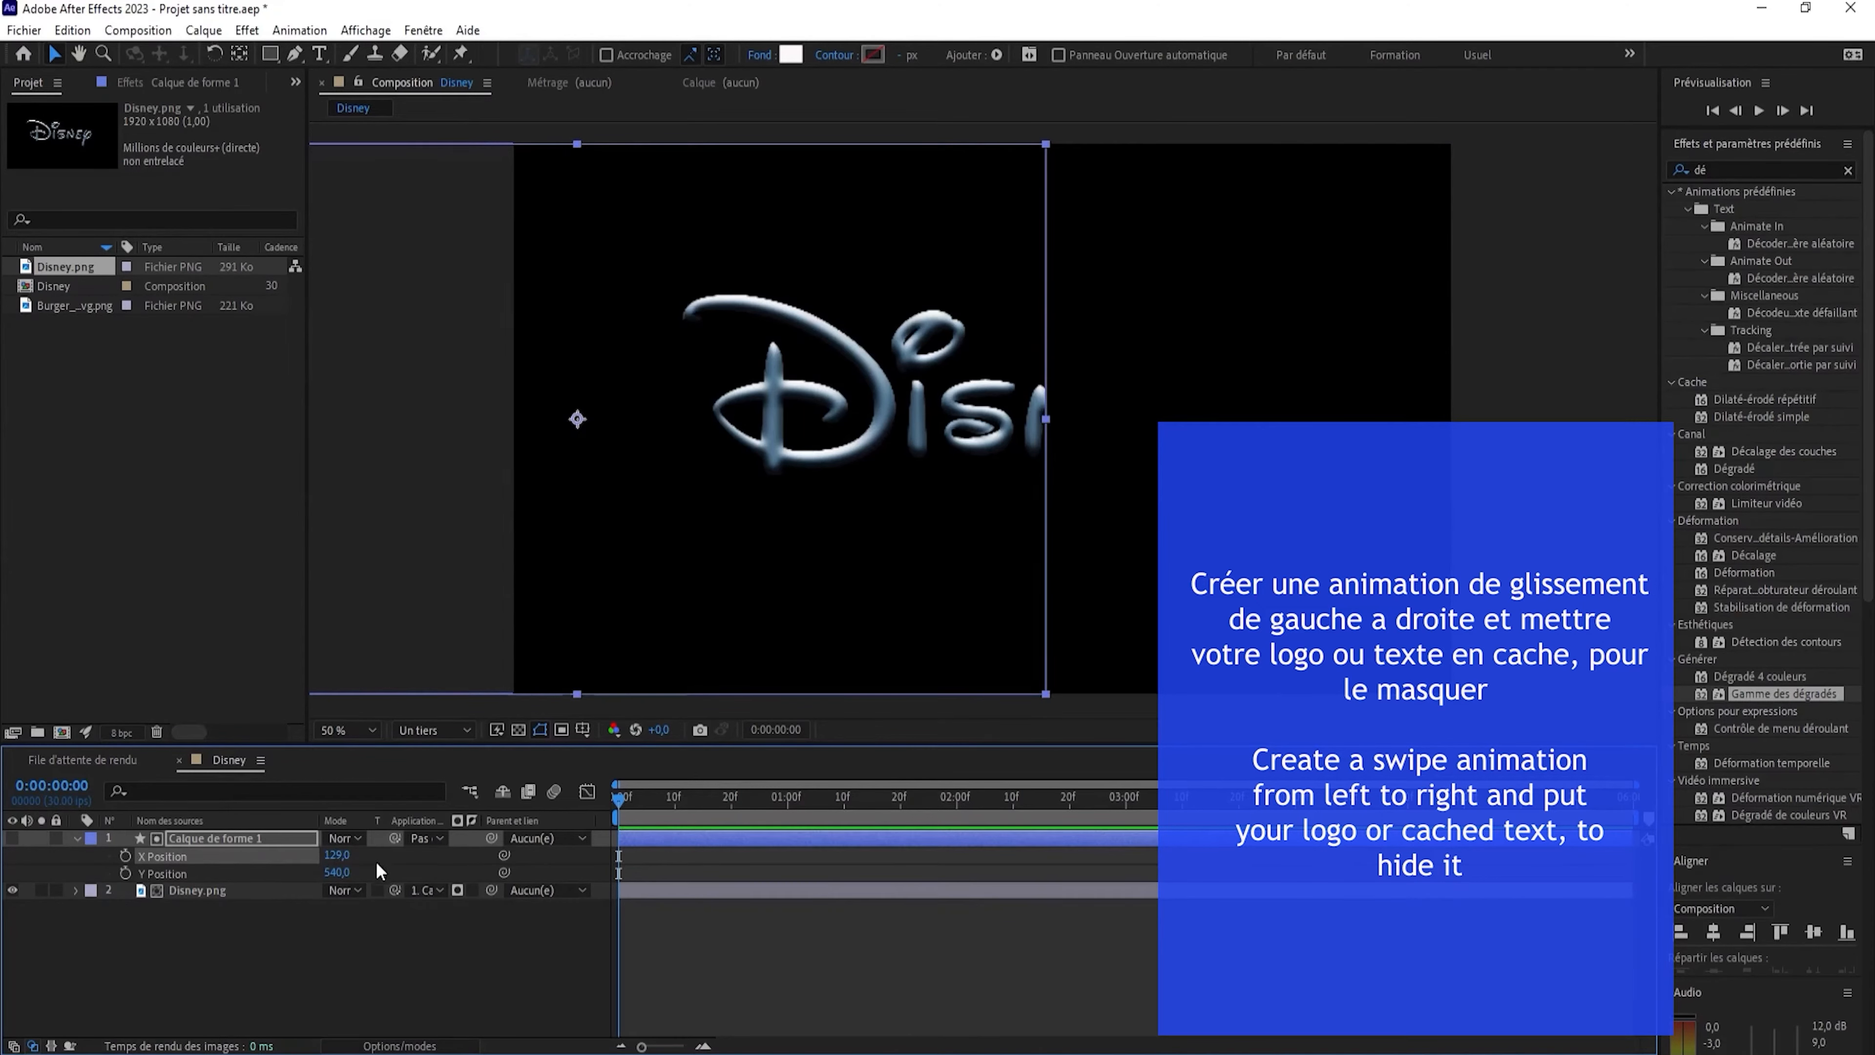
drag(346, 857, 236, 866)
drag(349, 859, 235, 859)
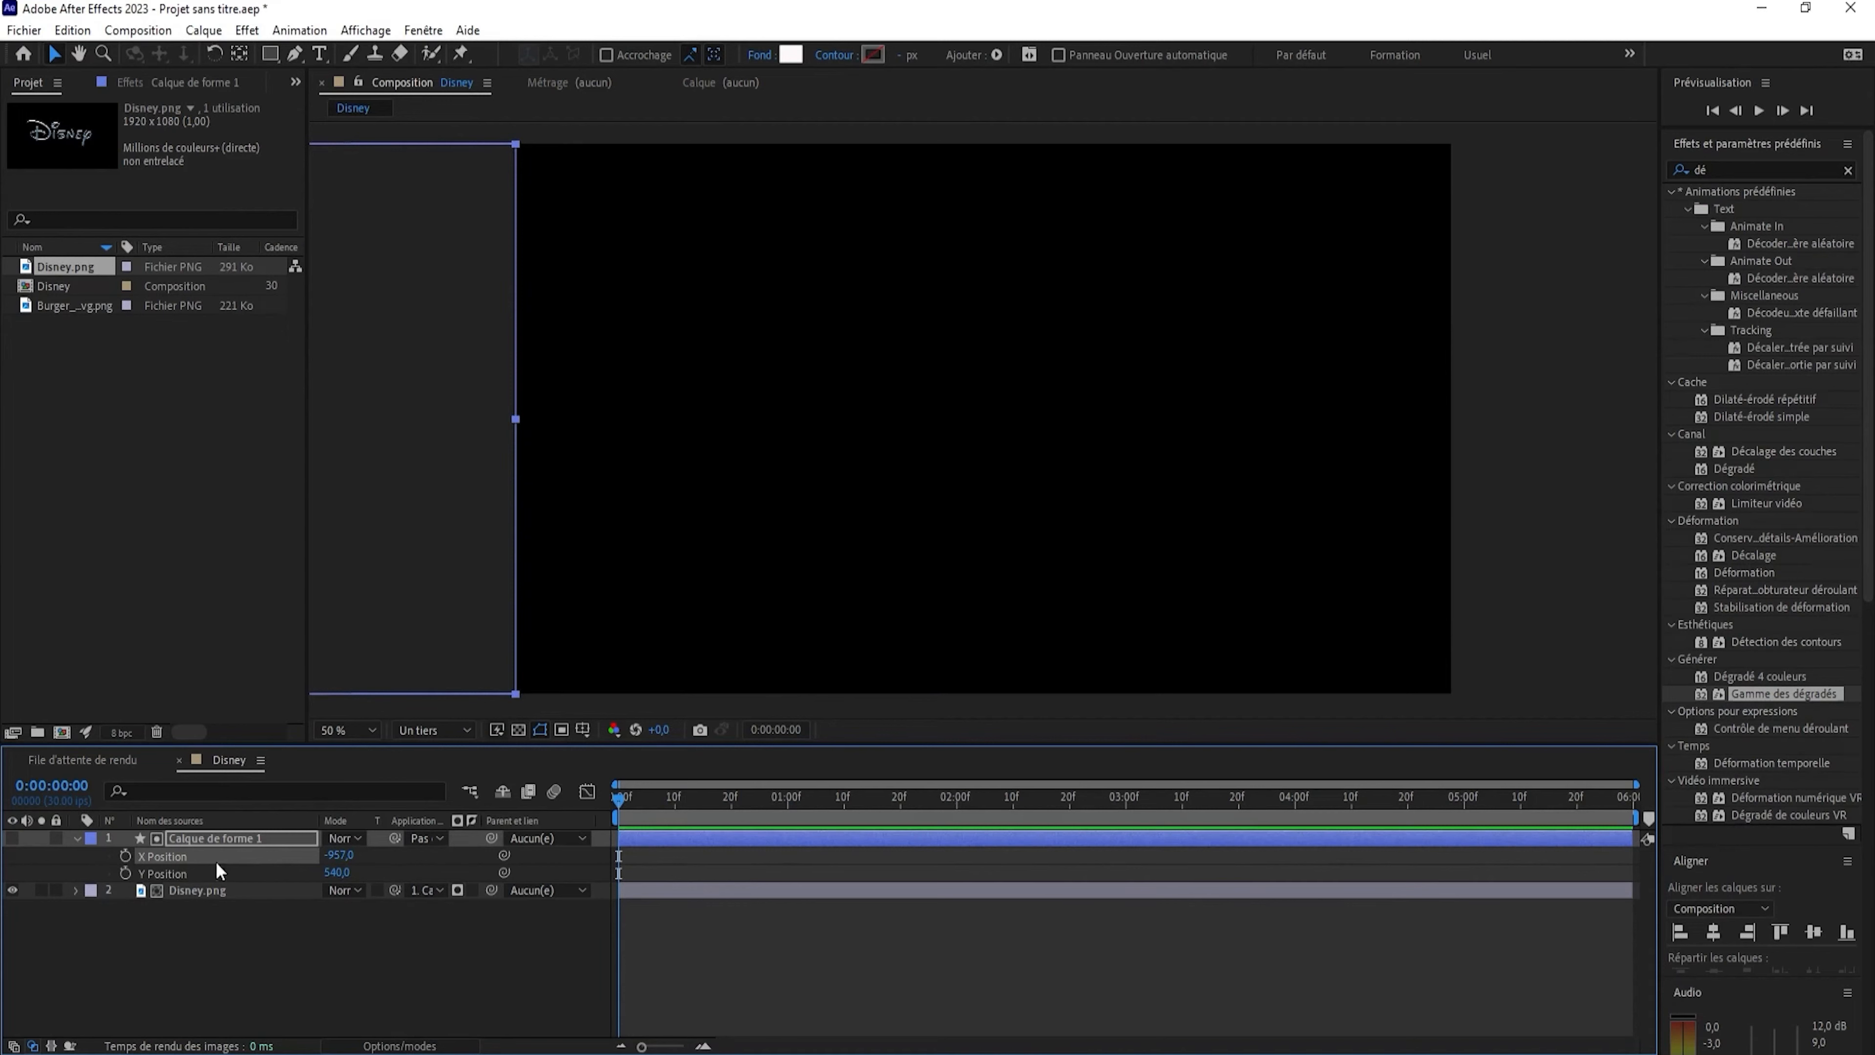
Keyframe the shape layer's X Position from 0:00:00:00 to 0:00:03:00 so it slides across the whole frame, and preview the reveal.
drag(617, 798, 1123, 830)
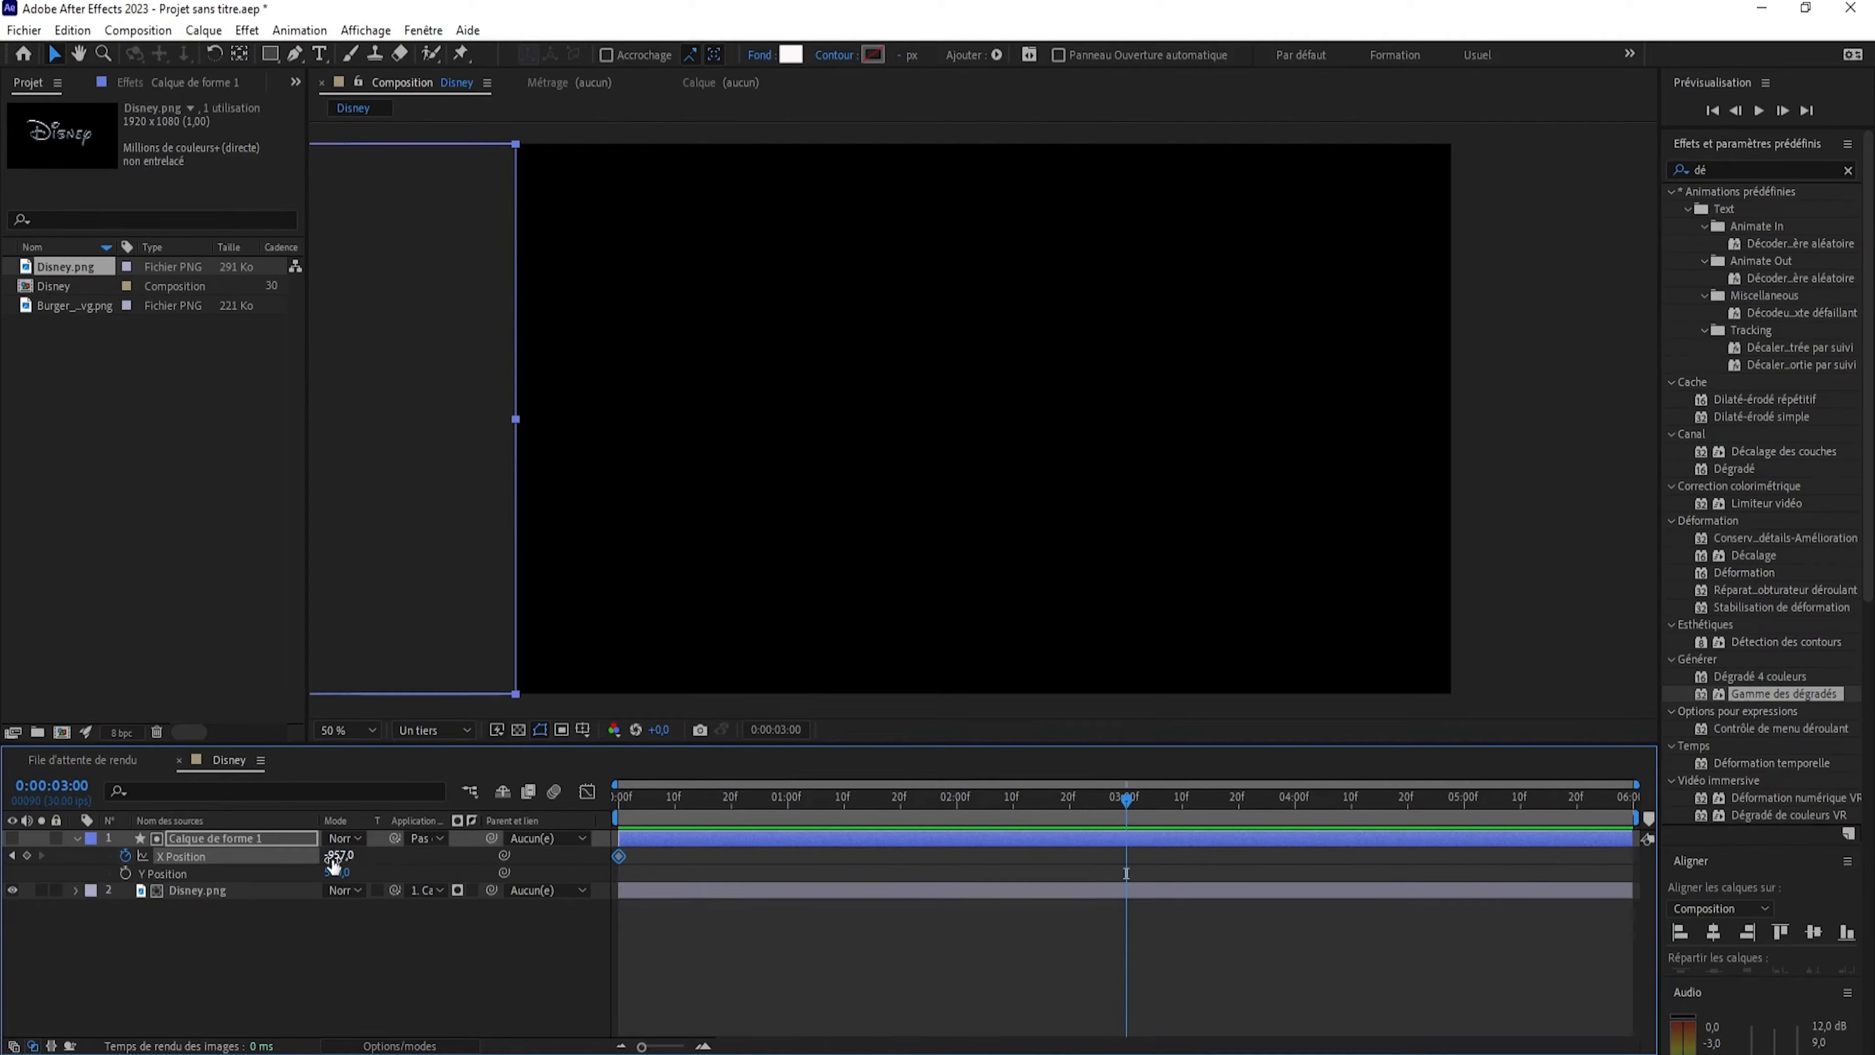
drag(333, 864, 618, 802)
key(space)
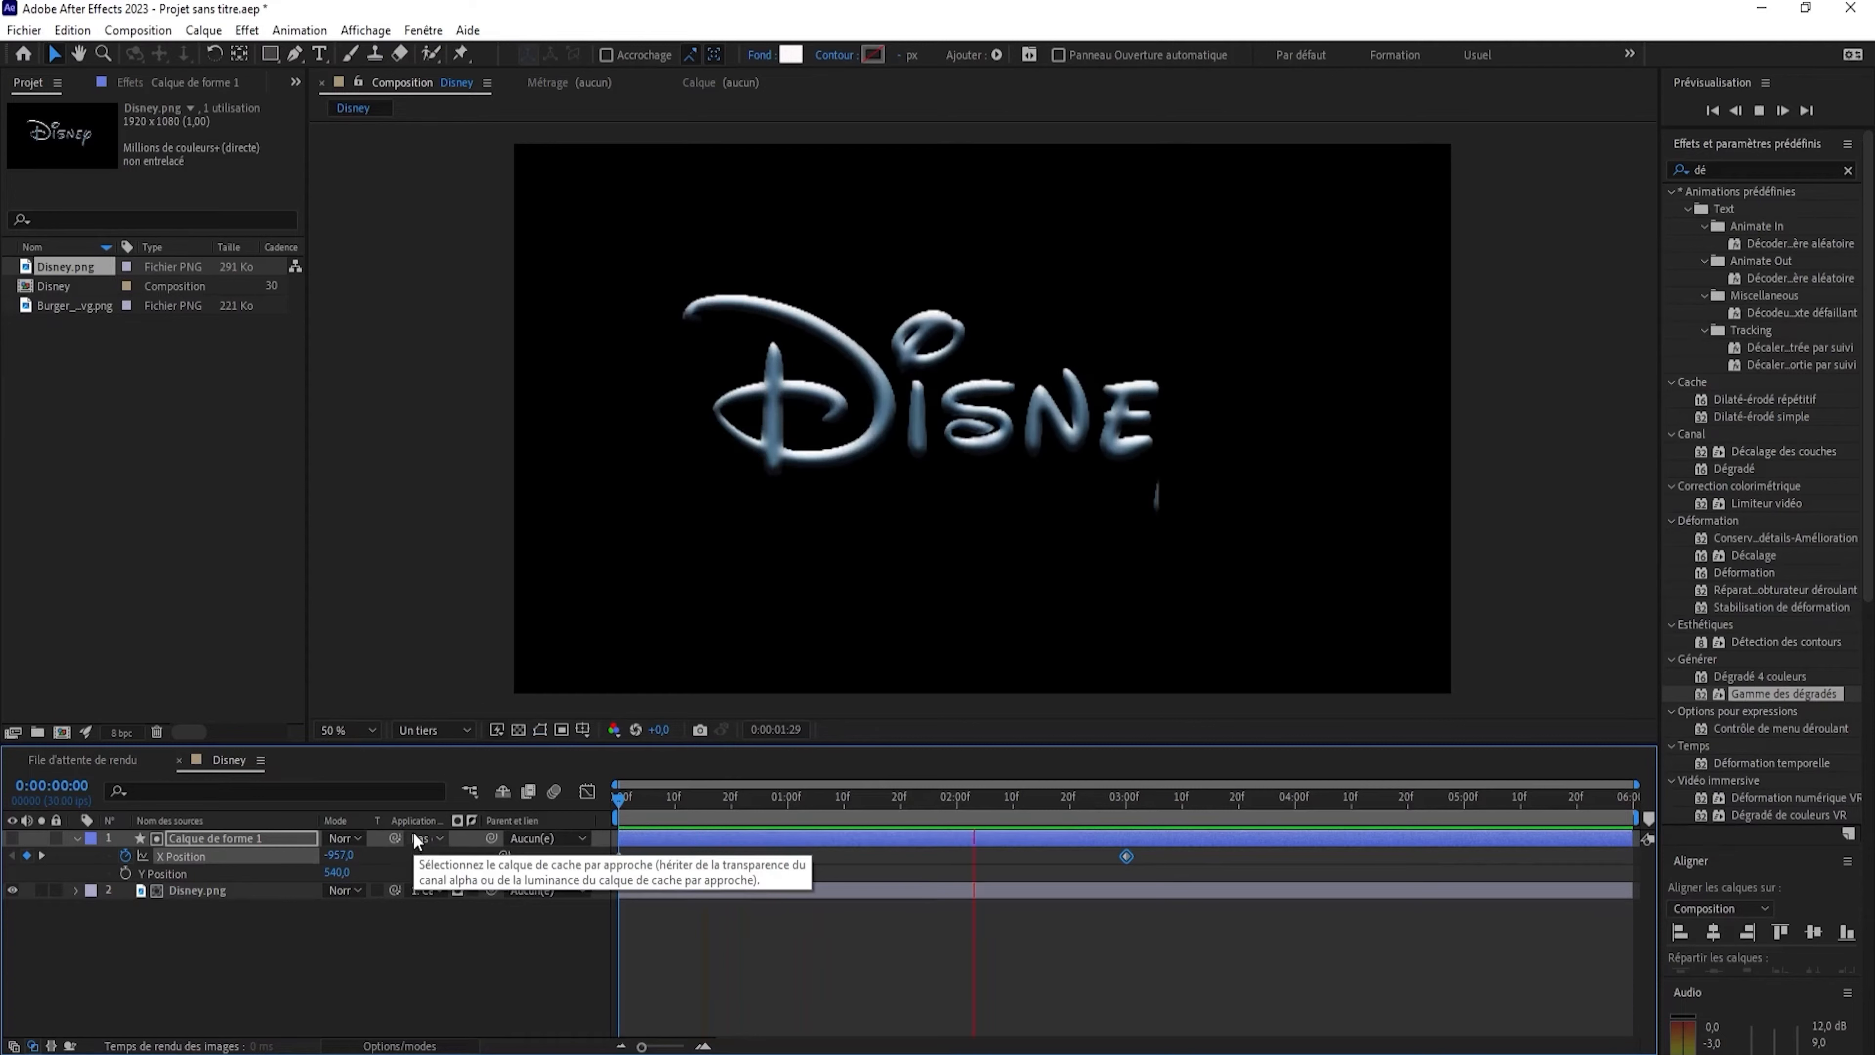
key(space)
Slow the reveal by moving the shape layer's final X Position keyframe to 0:00:04:00, and preview it.
drag(1126, 856, 1293, 851)
drag(1165, 802, 619, 801)
key(space)
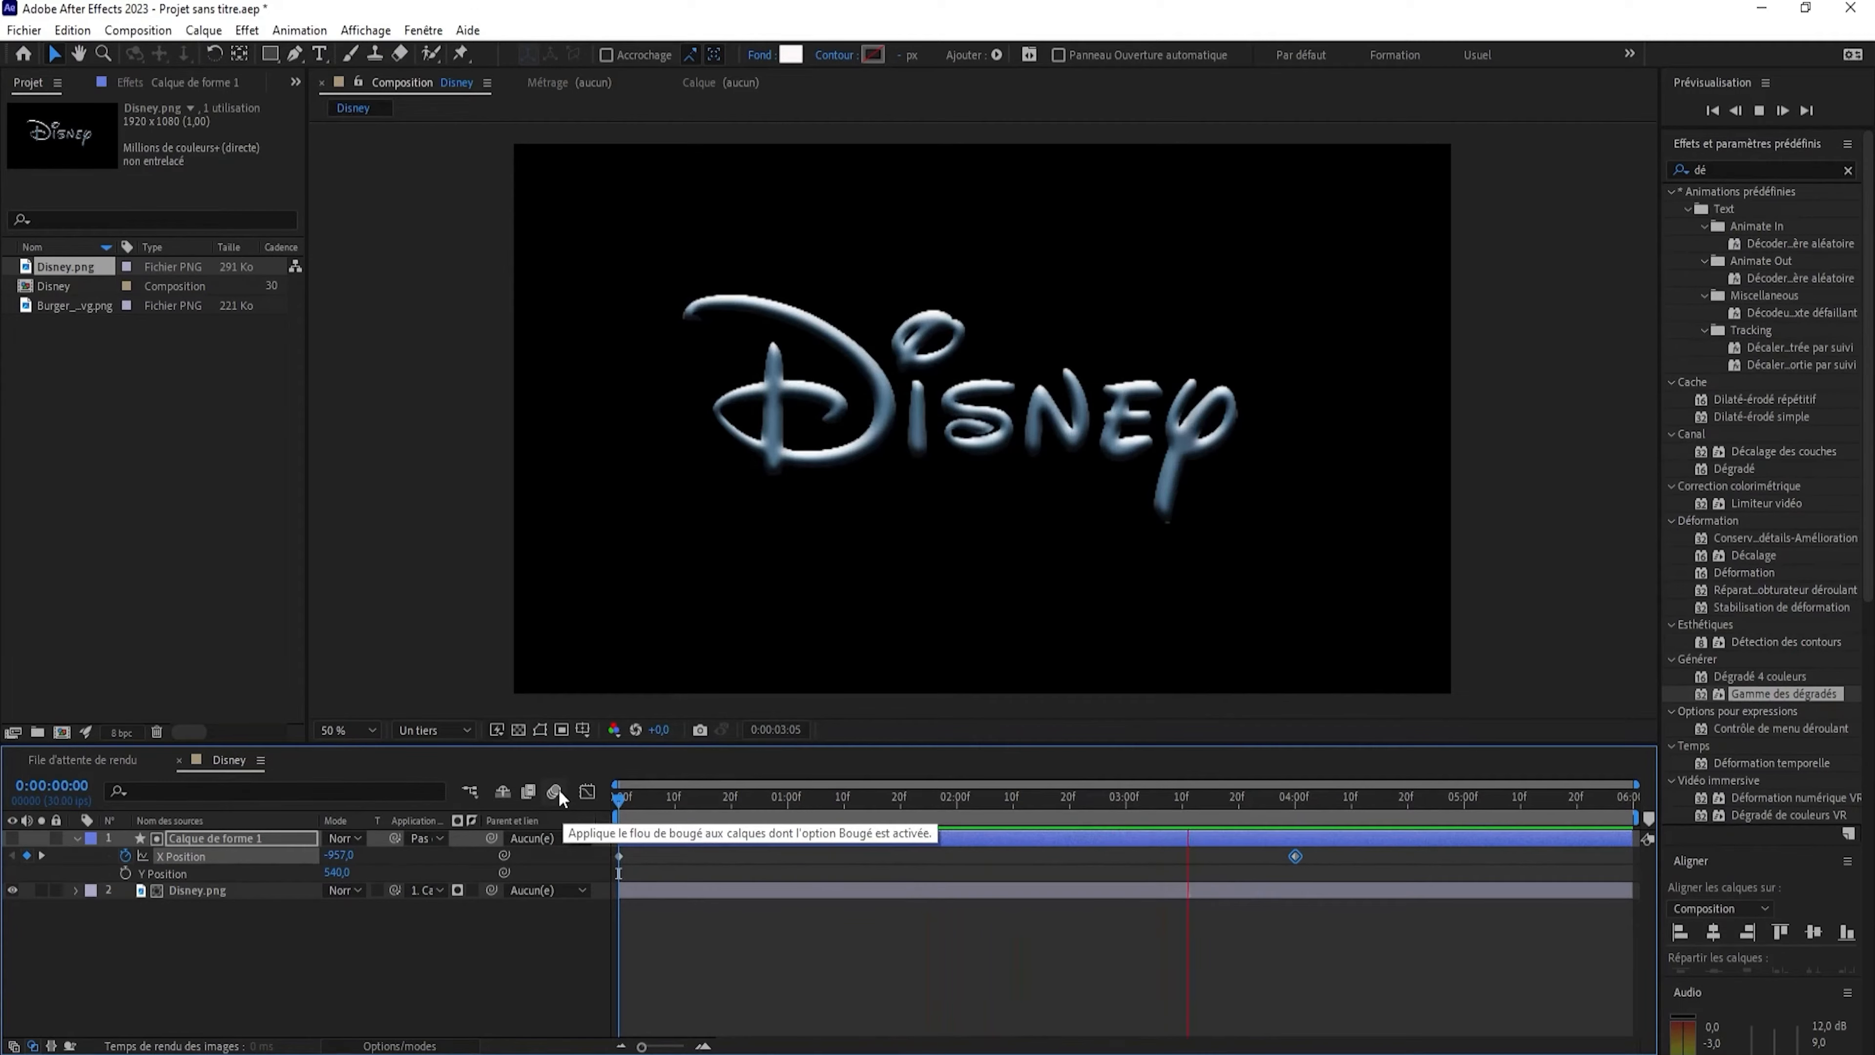
key(space)
At 0:00:01:22, find the Turbulences effect by searching "turbul" and apply it to Calque de forme 1.
drag(618, 799, 911, 848)
drag(1727, 168, 1611, 189)
text(turbul)
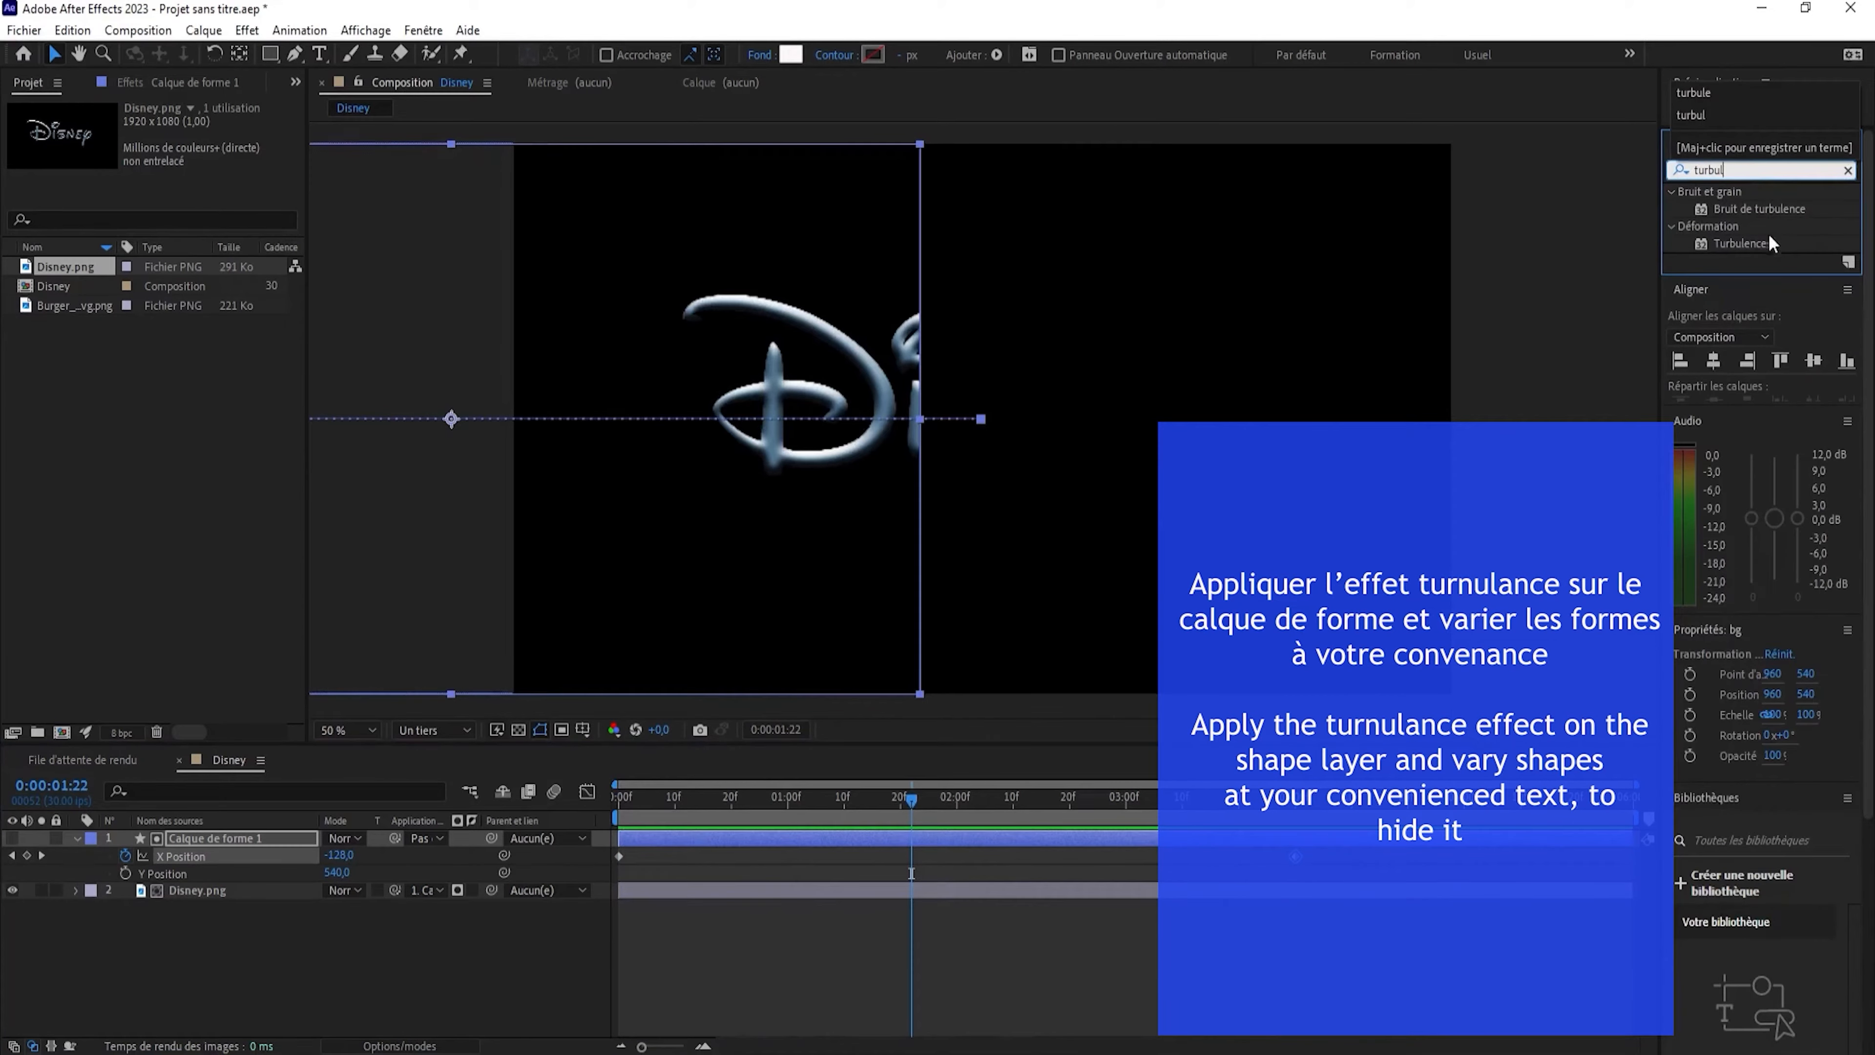
click(1754, 246)
drag(1752, 236, 223, 835)
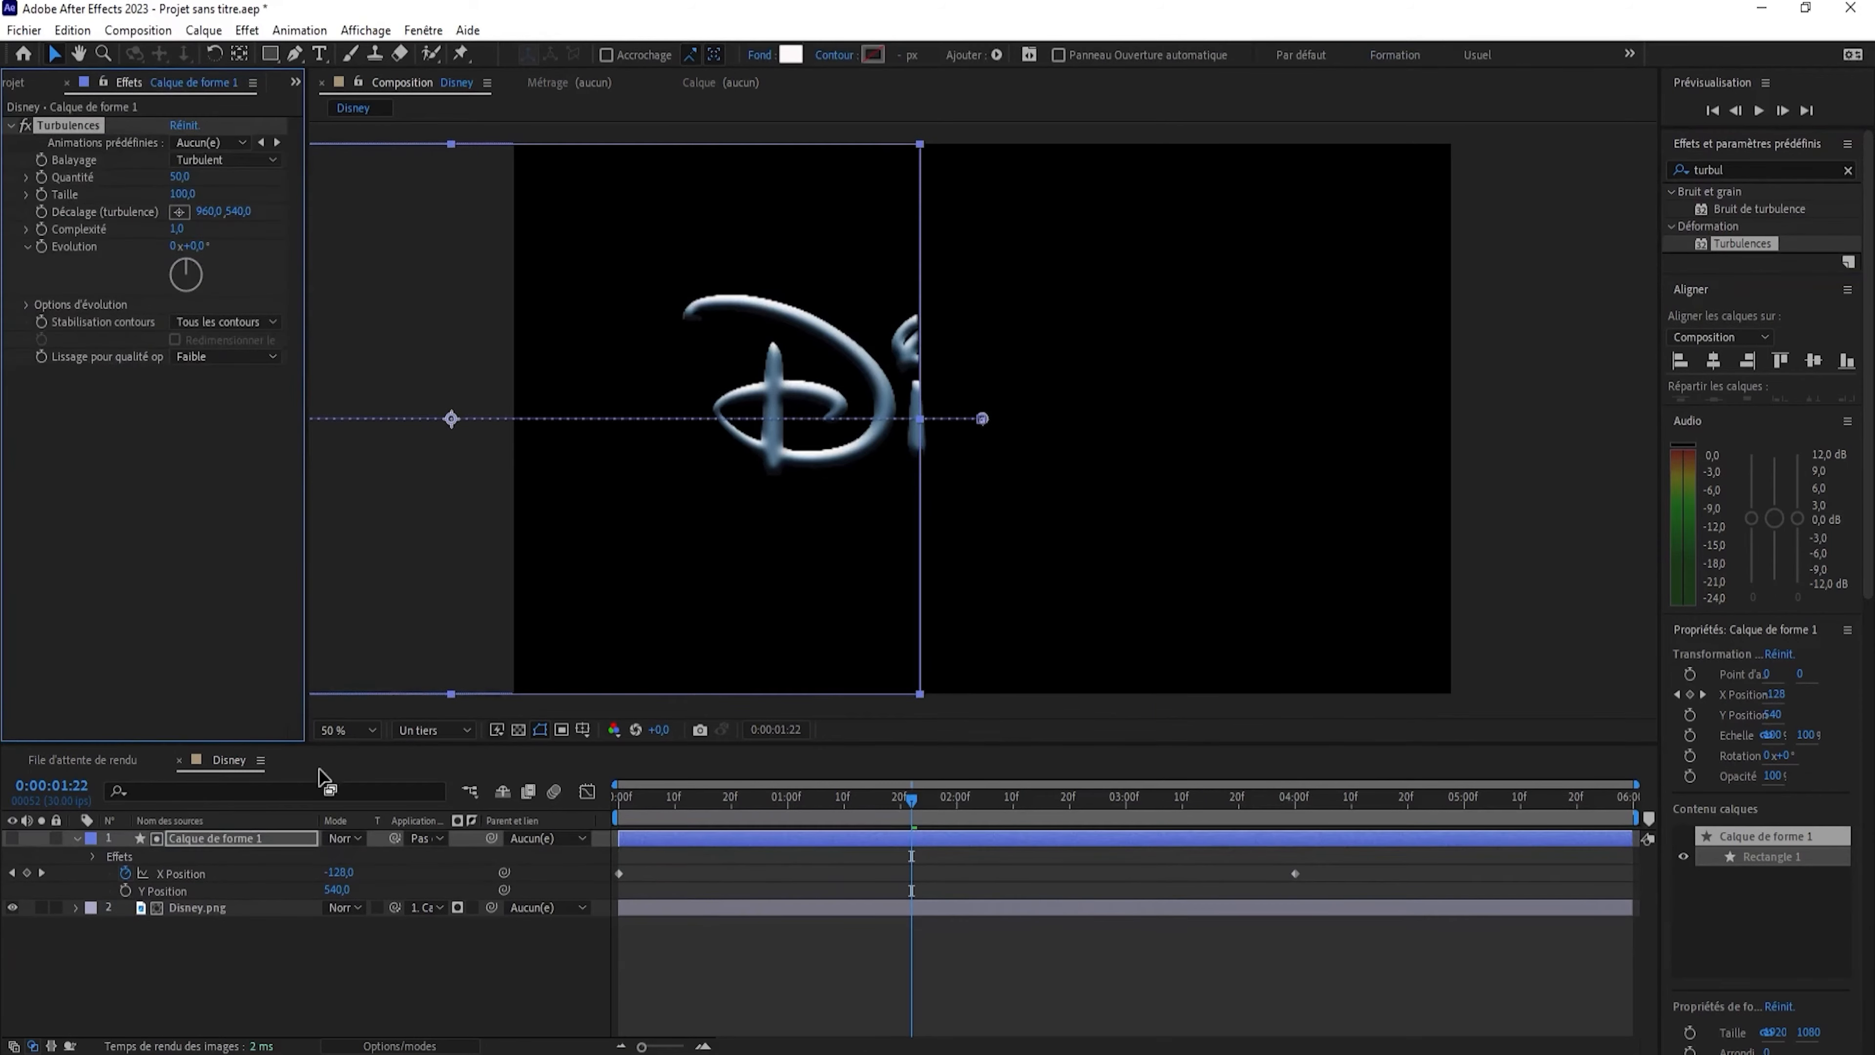
double_click(1746, 170)
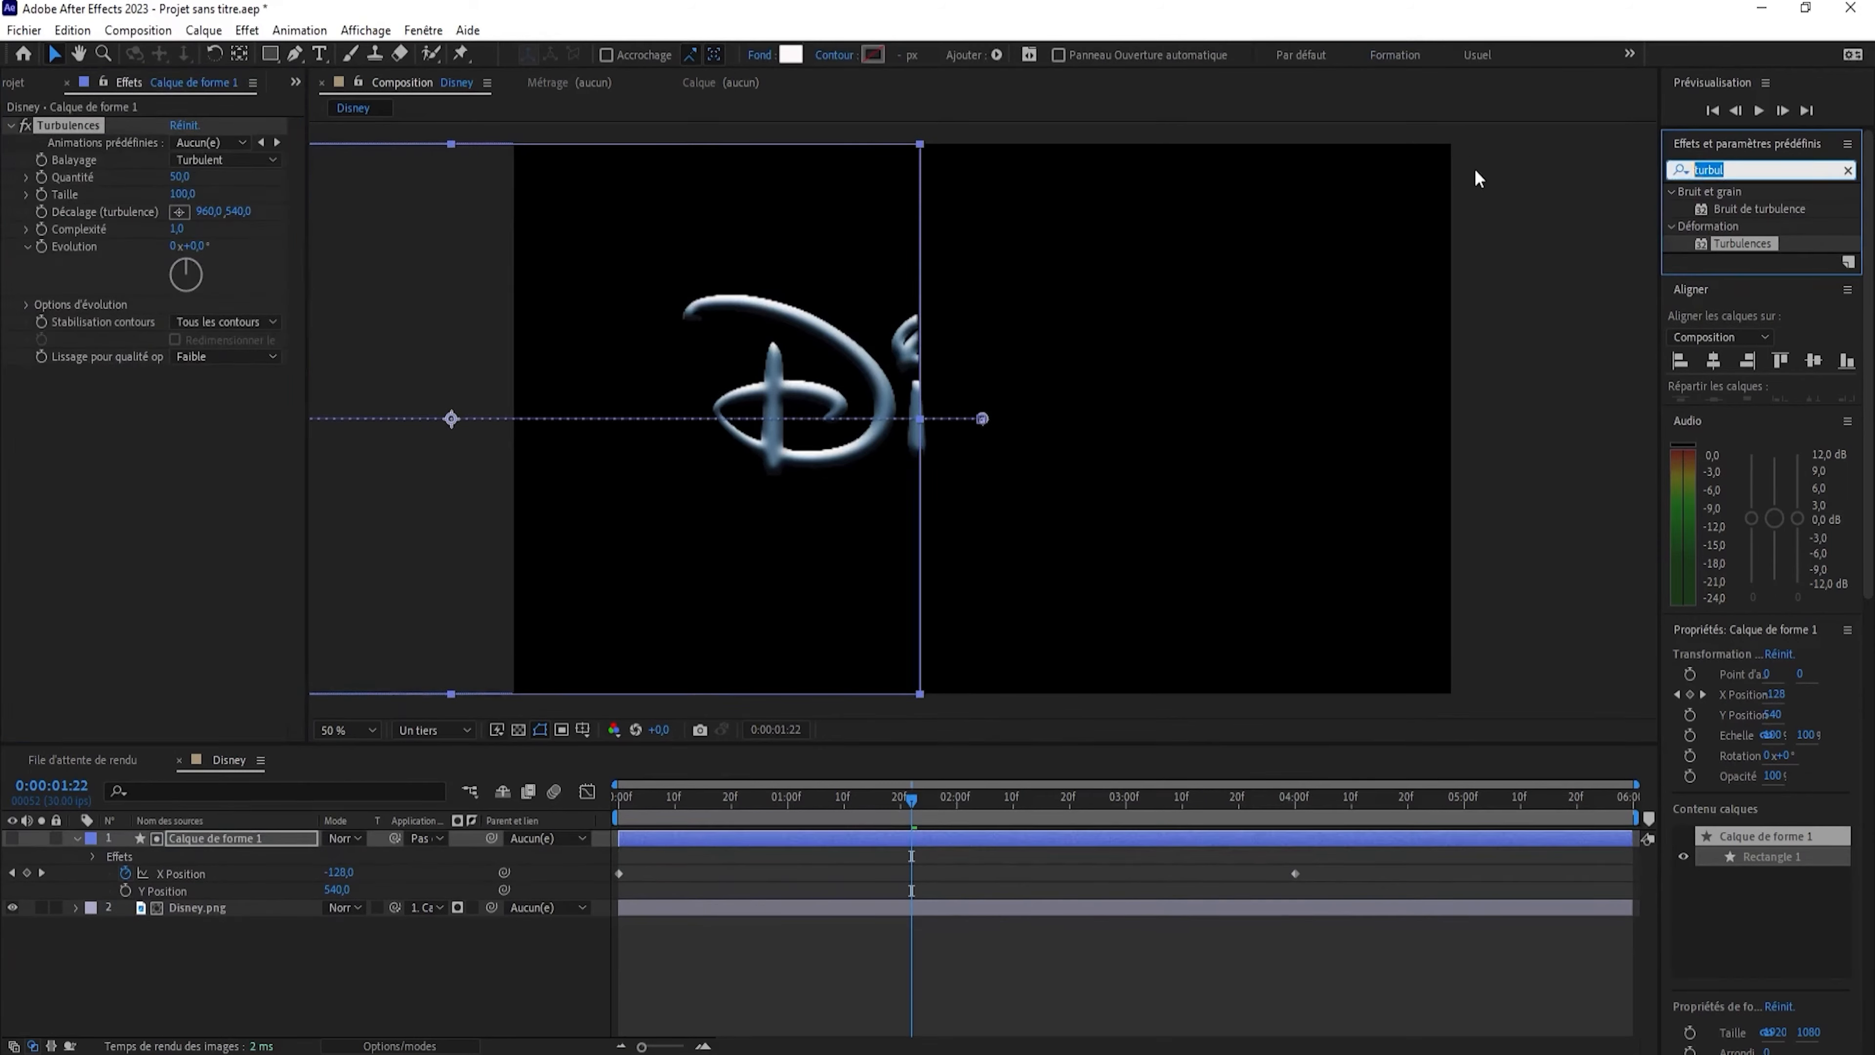
text(remplir)
drag(1749, 209, 95, 480)
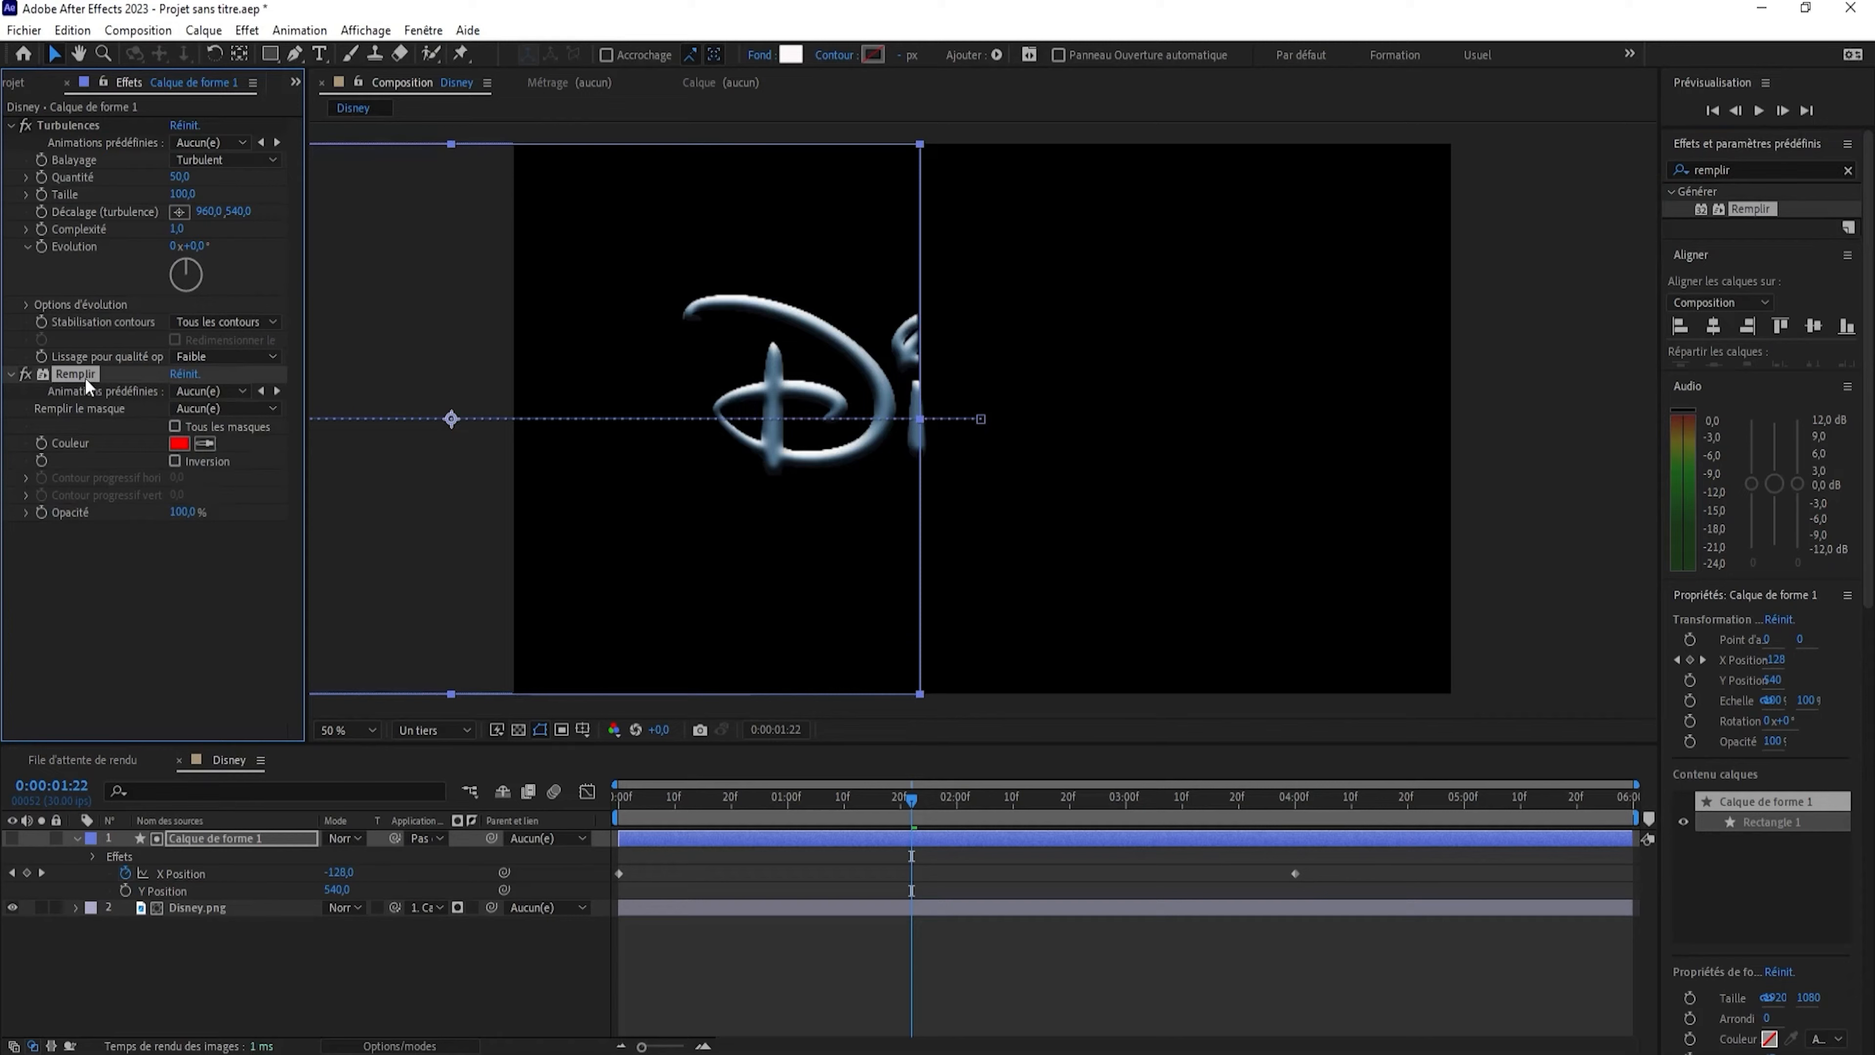
key(Delete)
Make Calque de forme 1 visible and lower its opacity to 36% at 0:00:01:26.
click(16, 844)
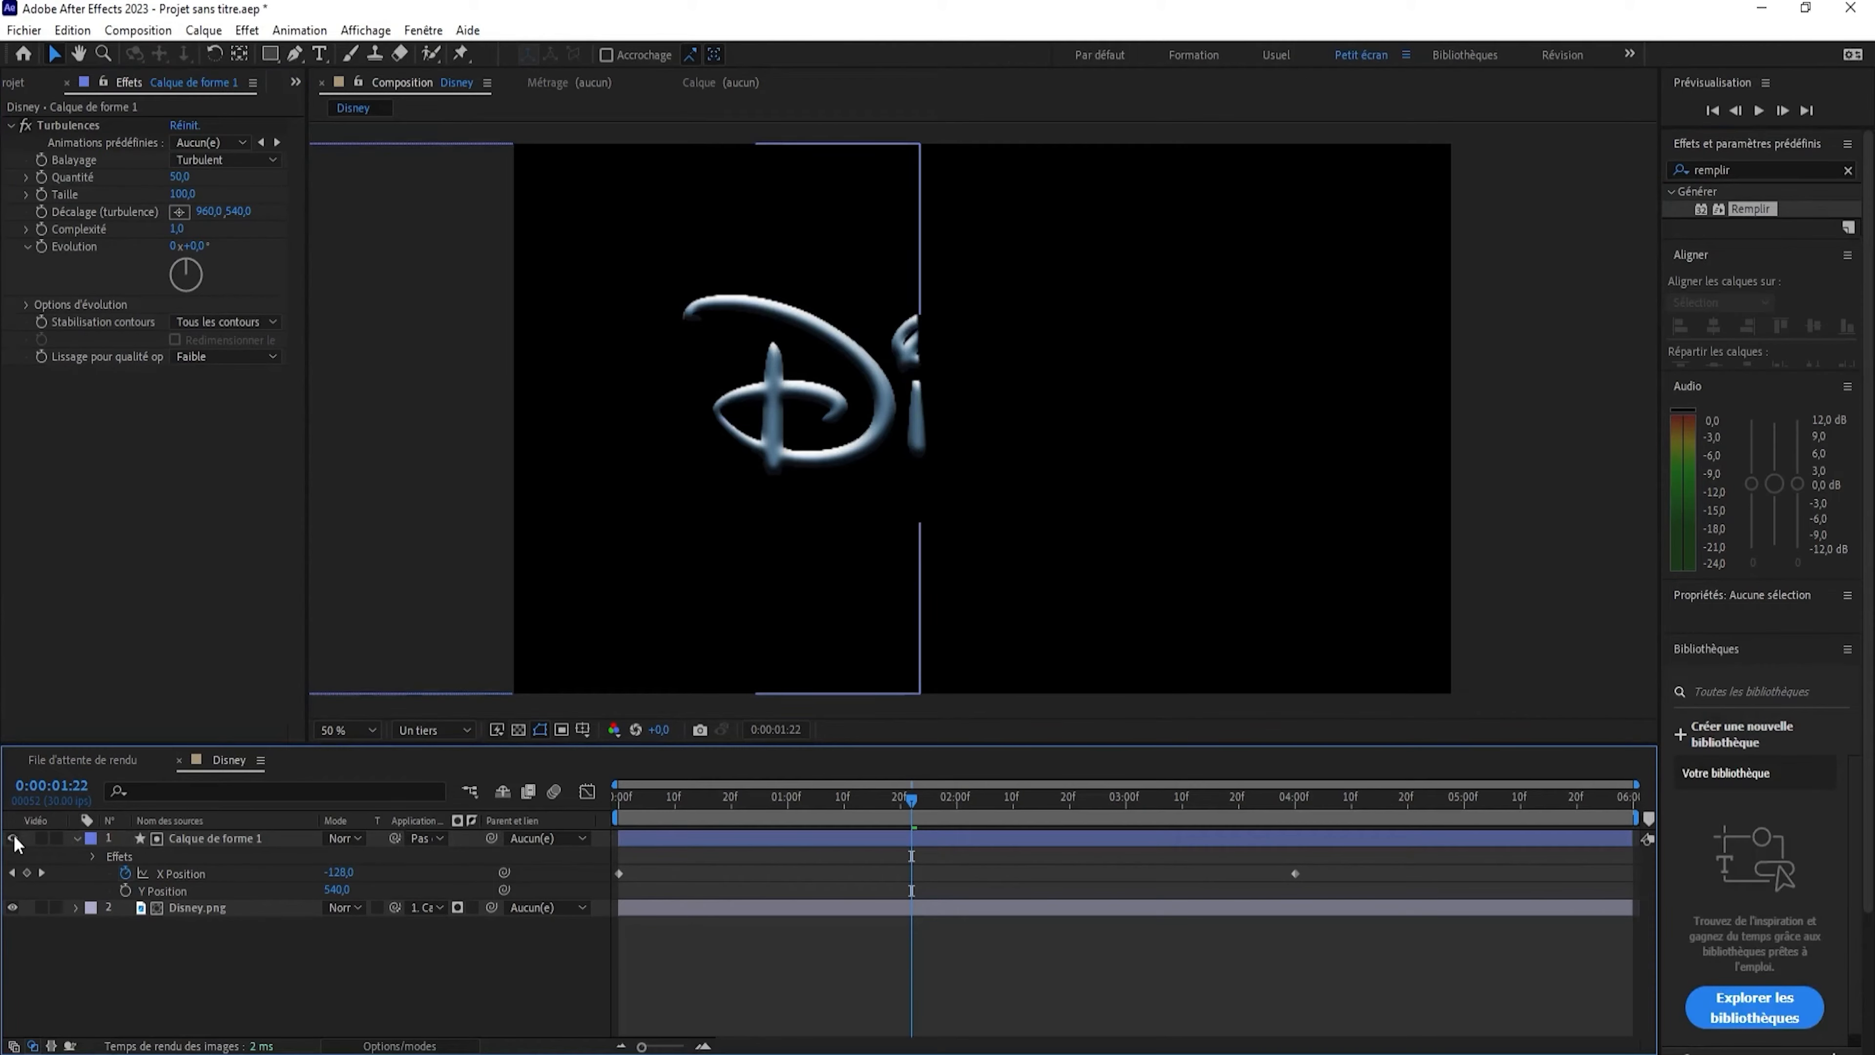
click(13, 838)
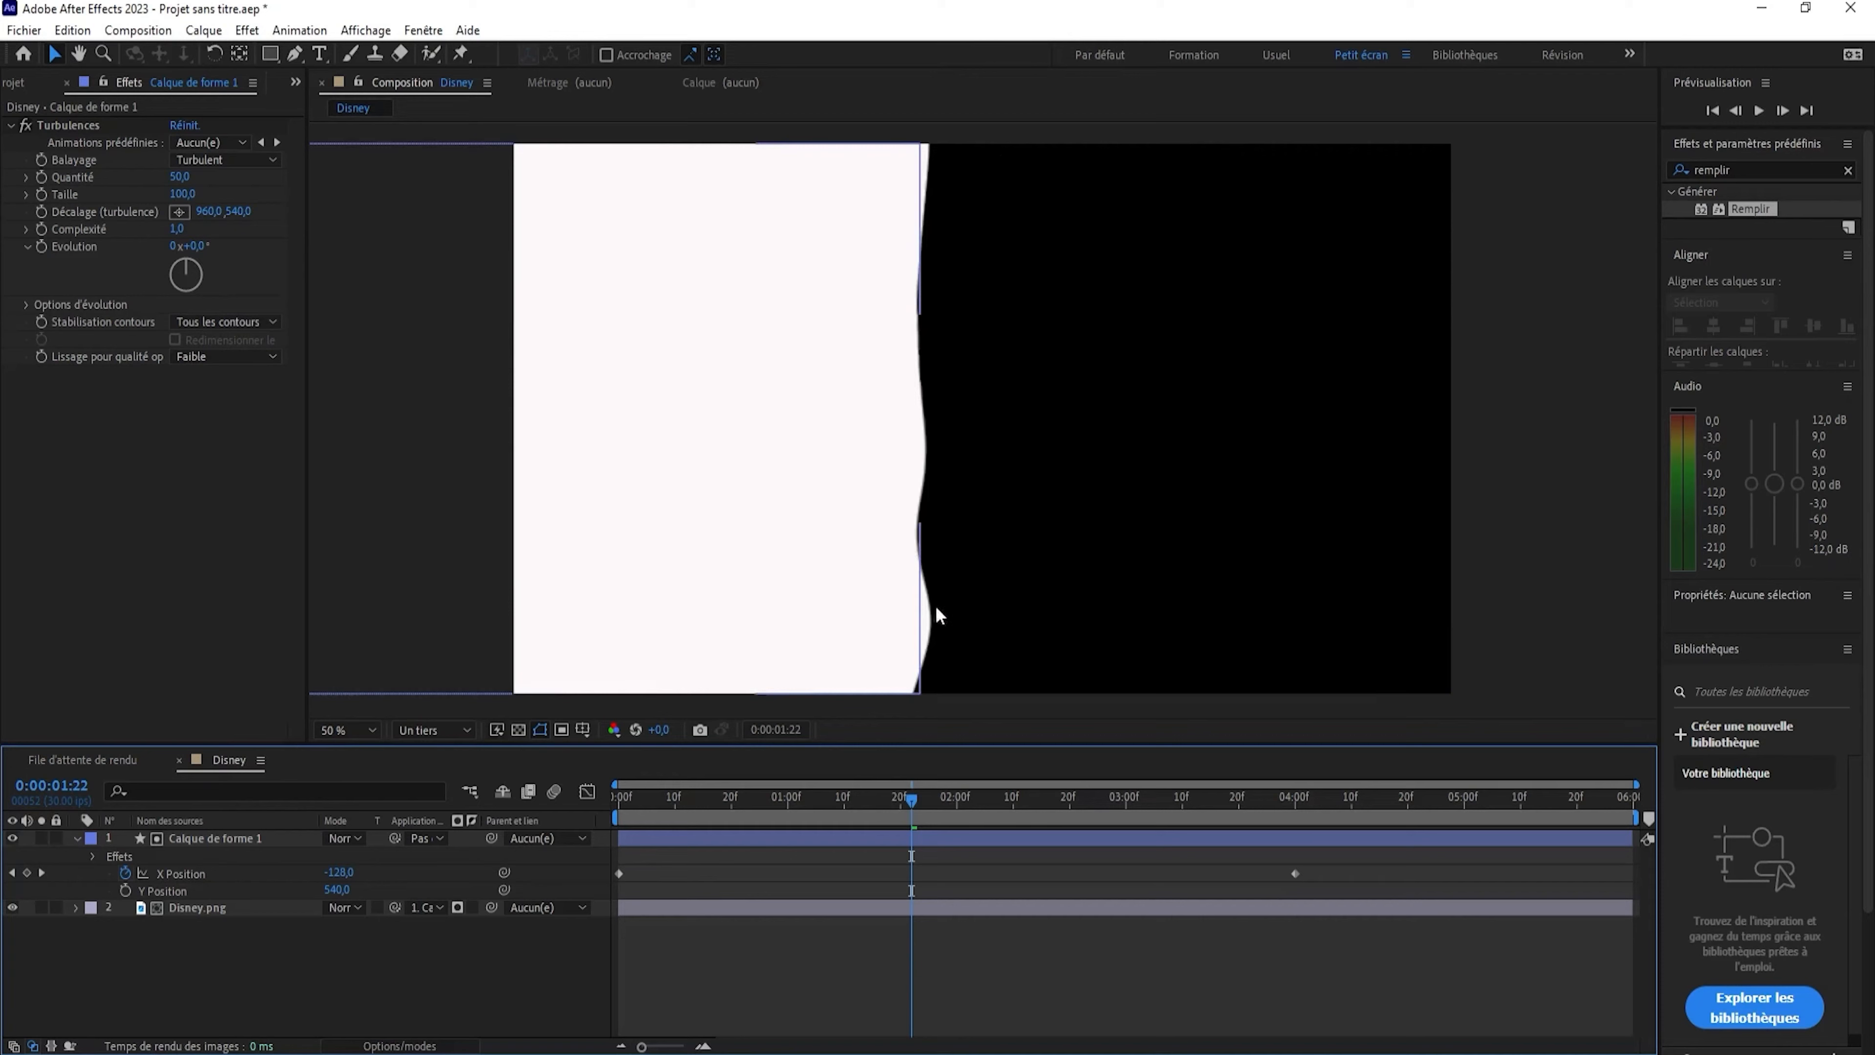
mouse_move(914, 808)
mouse_down()
mouse_move(891, 820)
mouse_move(1114, 819)
mouse_move(891, 821)
mouse_move(934, 823)
mouse_up()
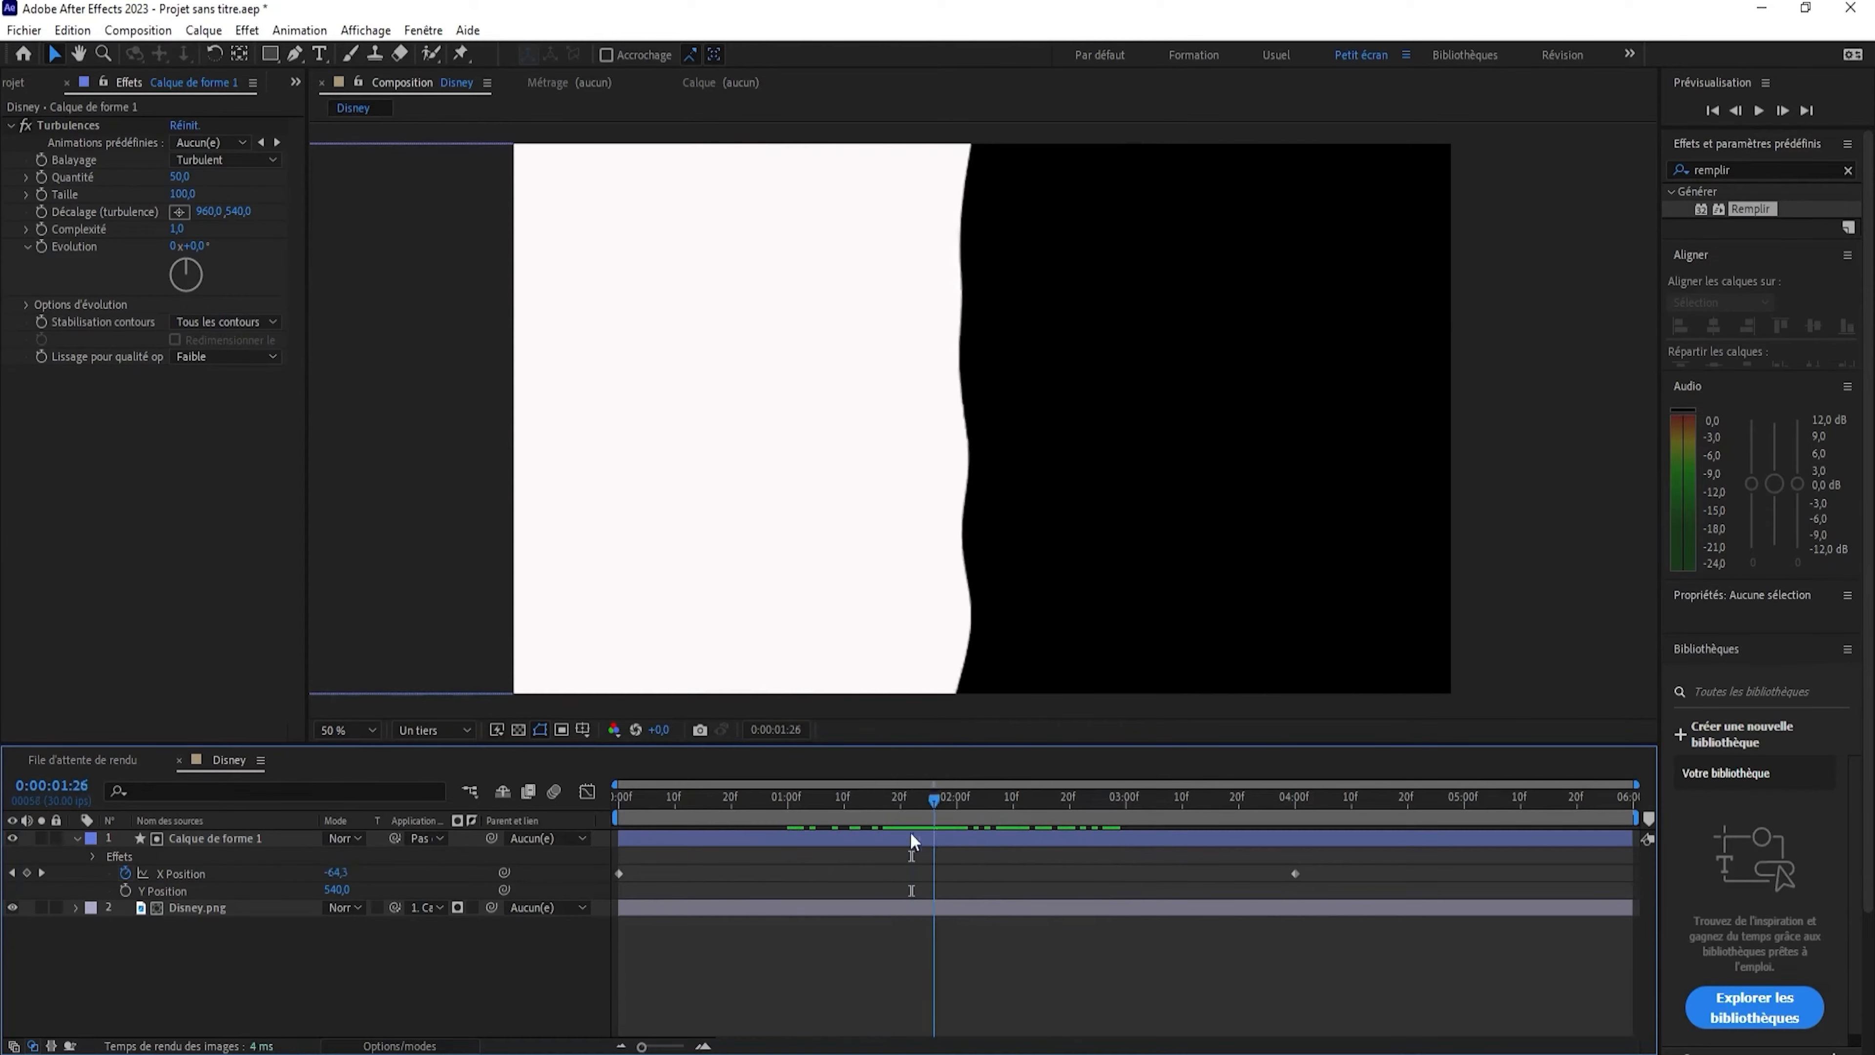
click(222, 839)
key(t)
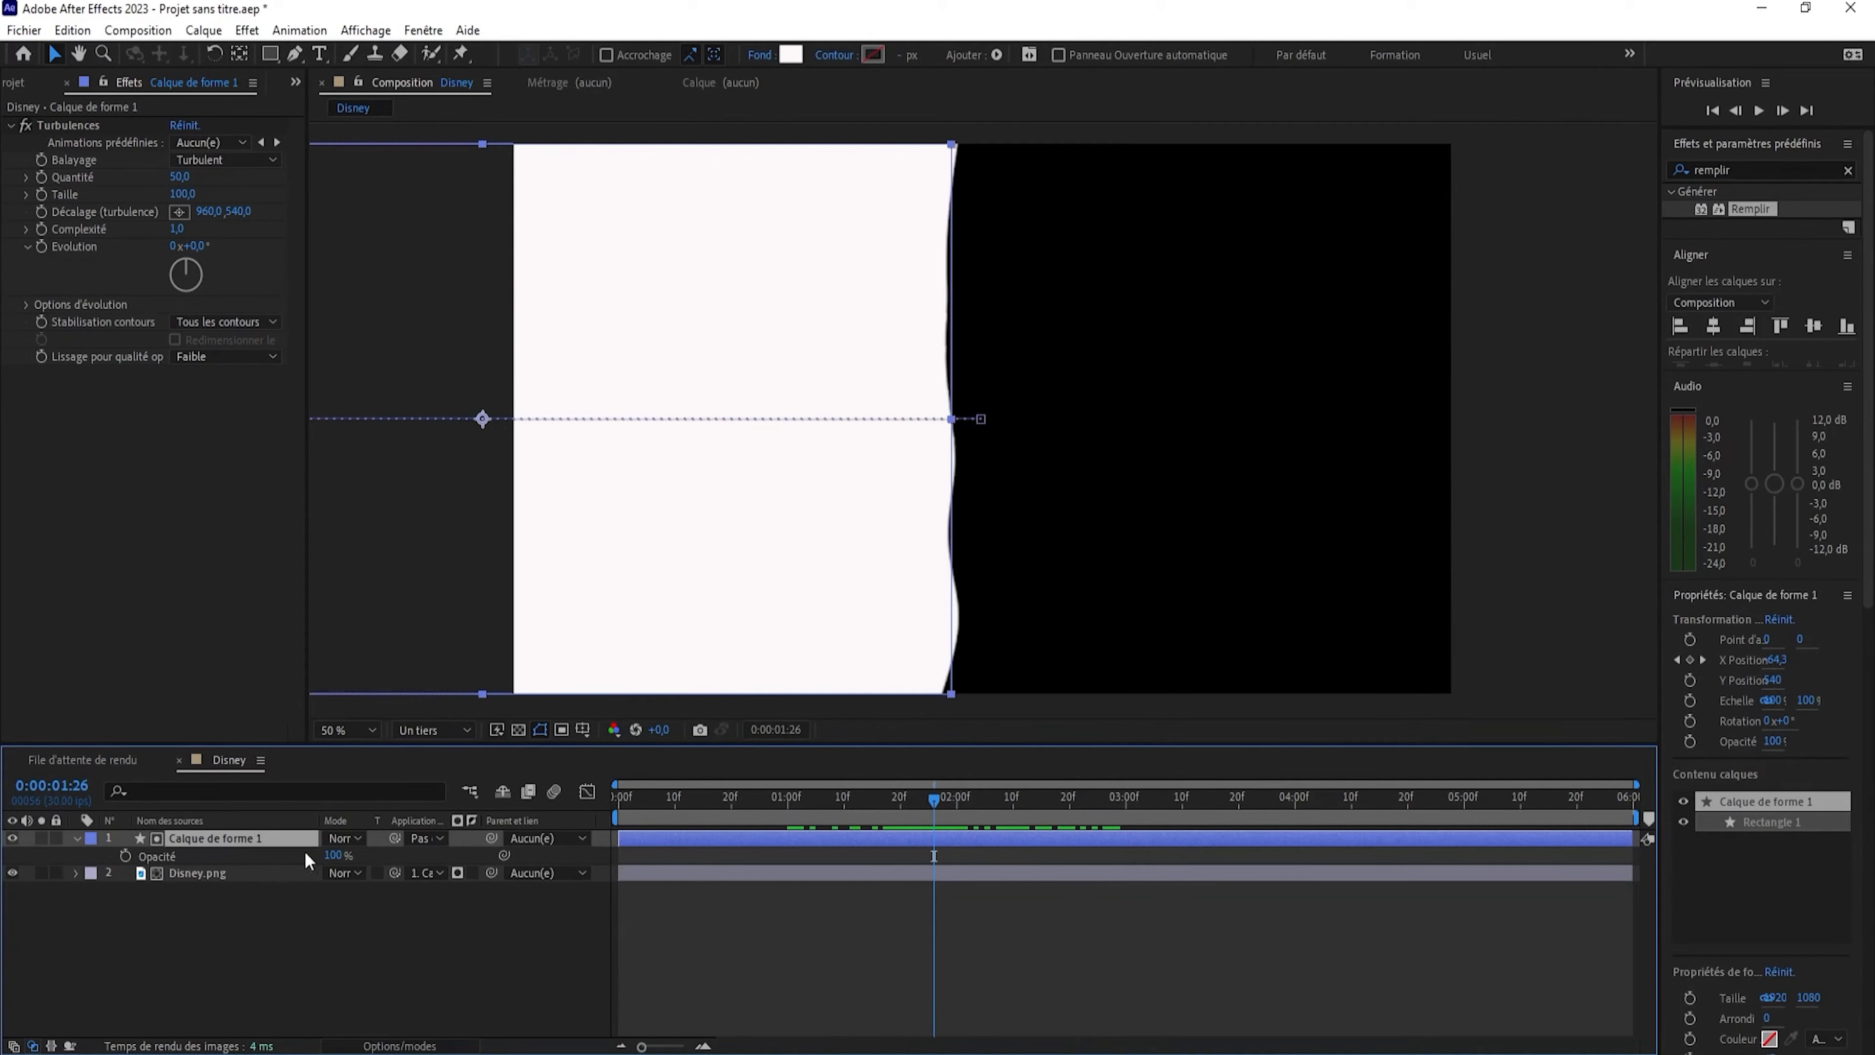
drag(330, 857, 269, 860)
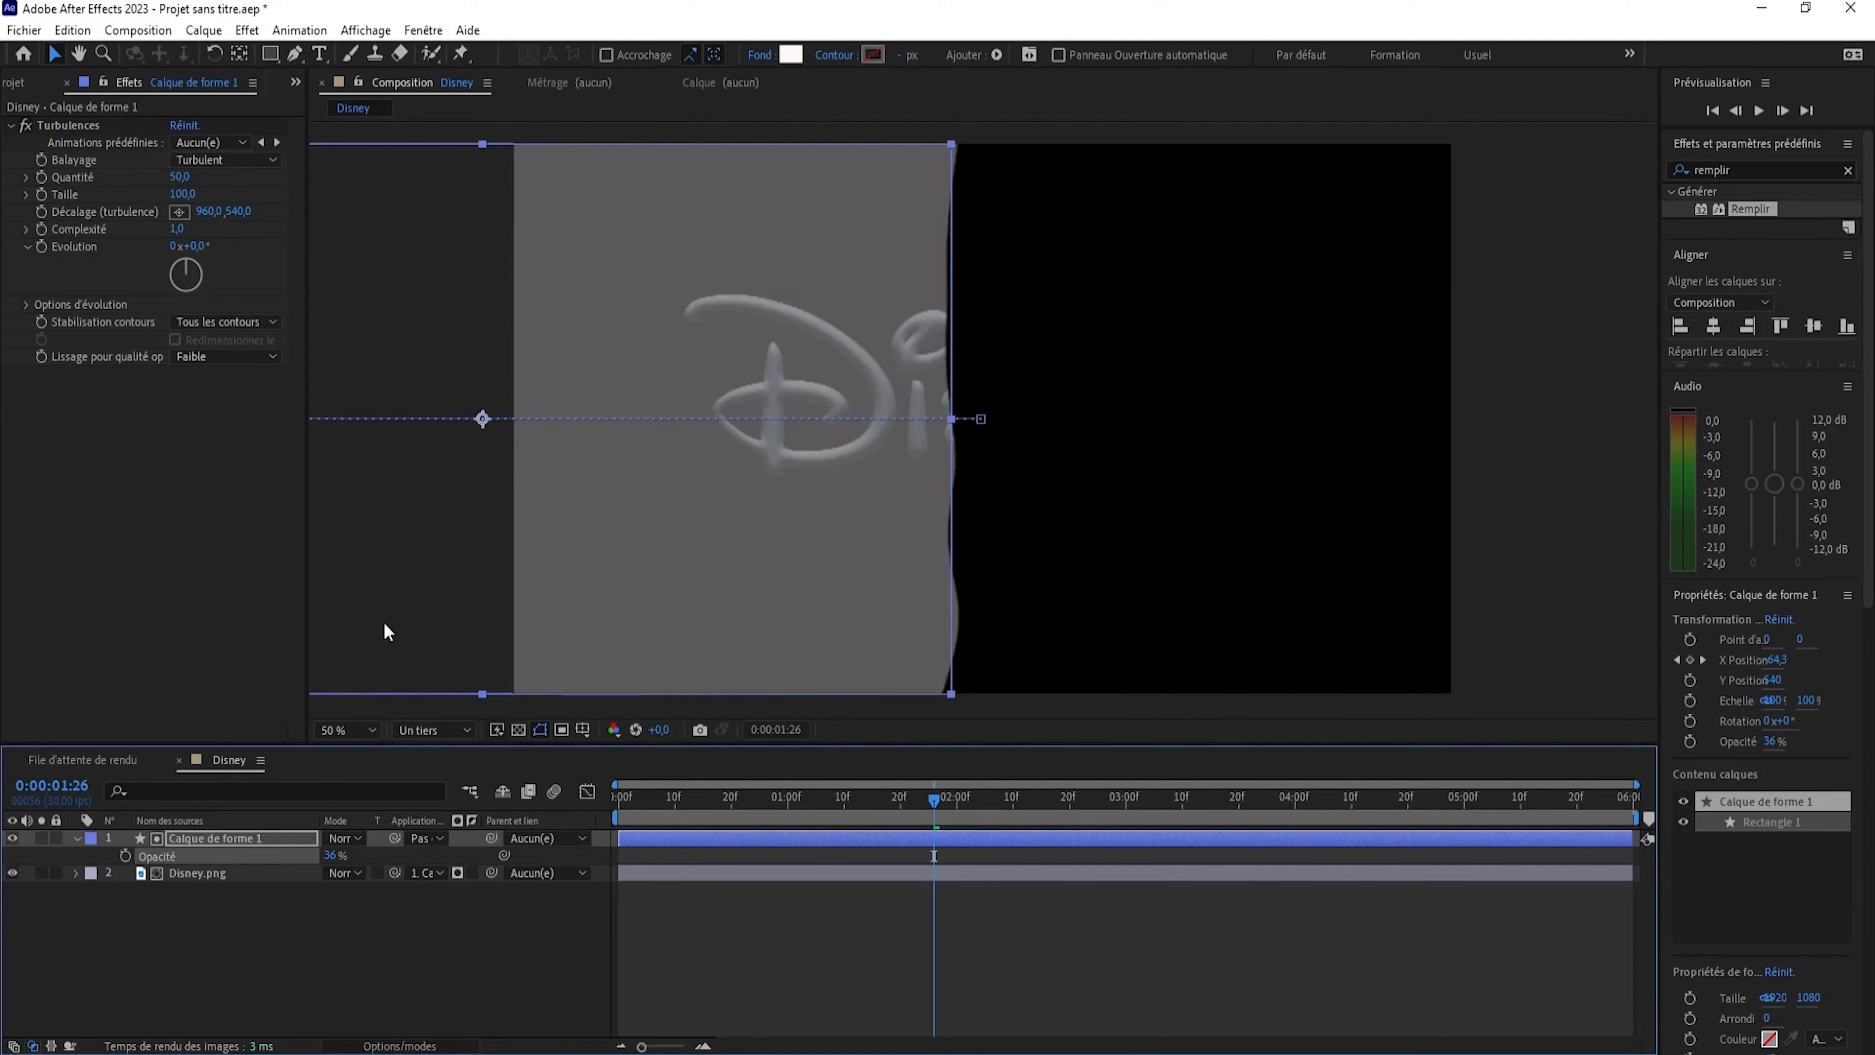
Keyframe the Turbulences Quantité at 161, change it to 123 at 0:00:02:05, and set Complexité to 1,1.
drag(179, 176, 292, 206)
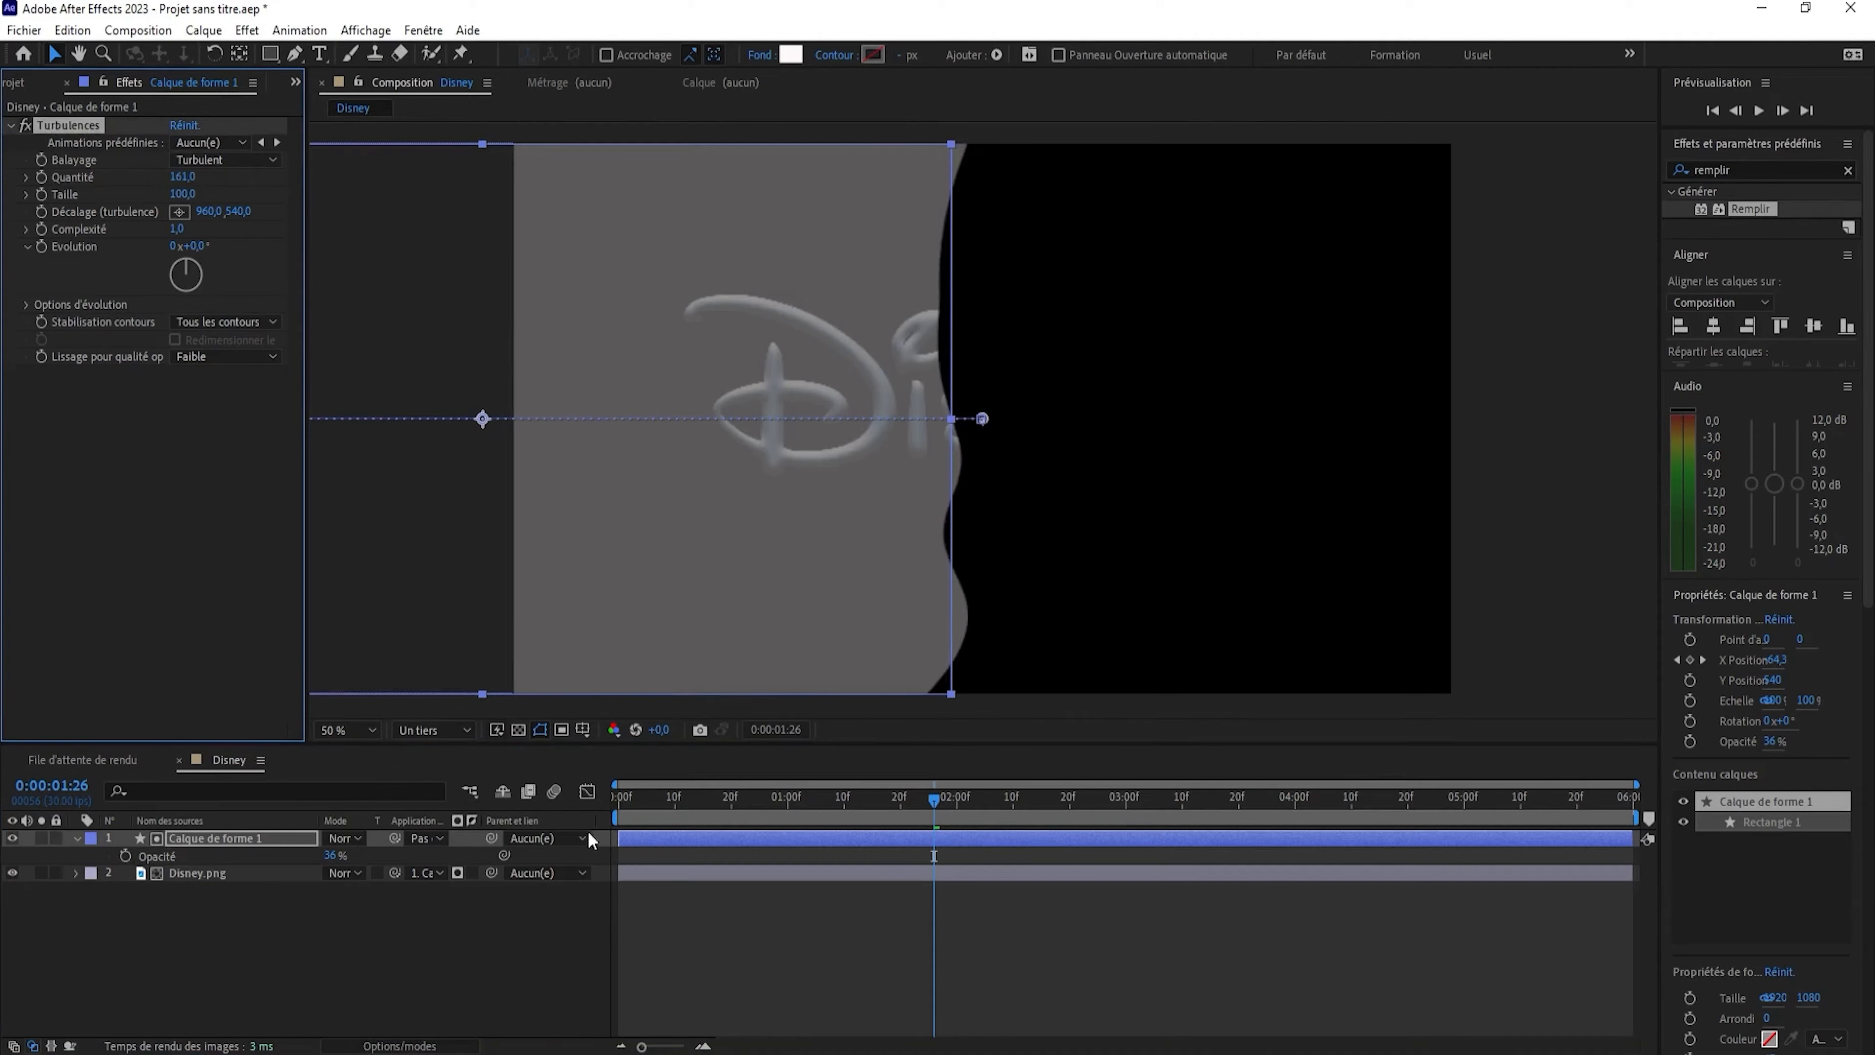
mouse_move(932, 812)
mouse_down()
mouse_move(854, 811)
mouse_move(1005, 806)
mouse_move(962, 801)
mouse_move(985, 800)
mouse_up()
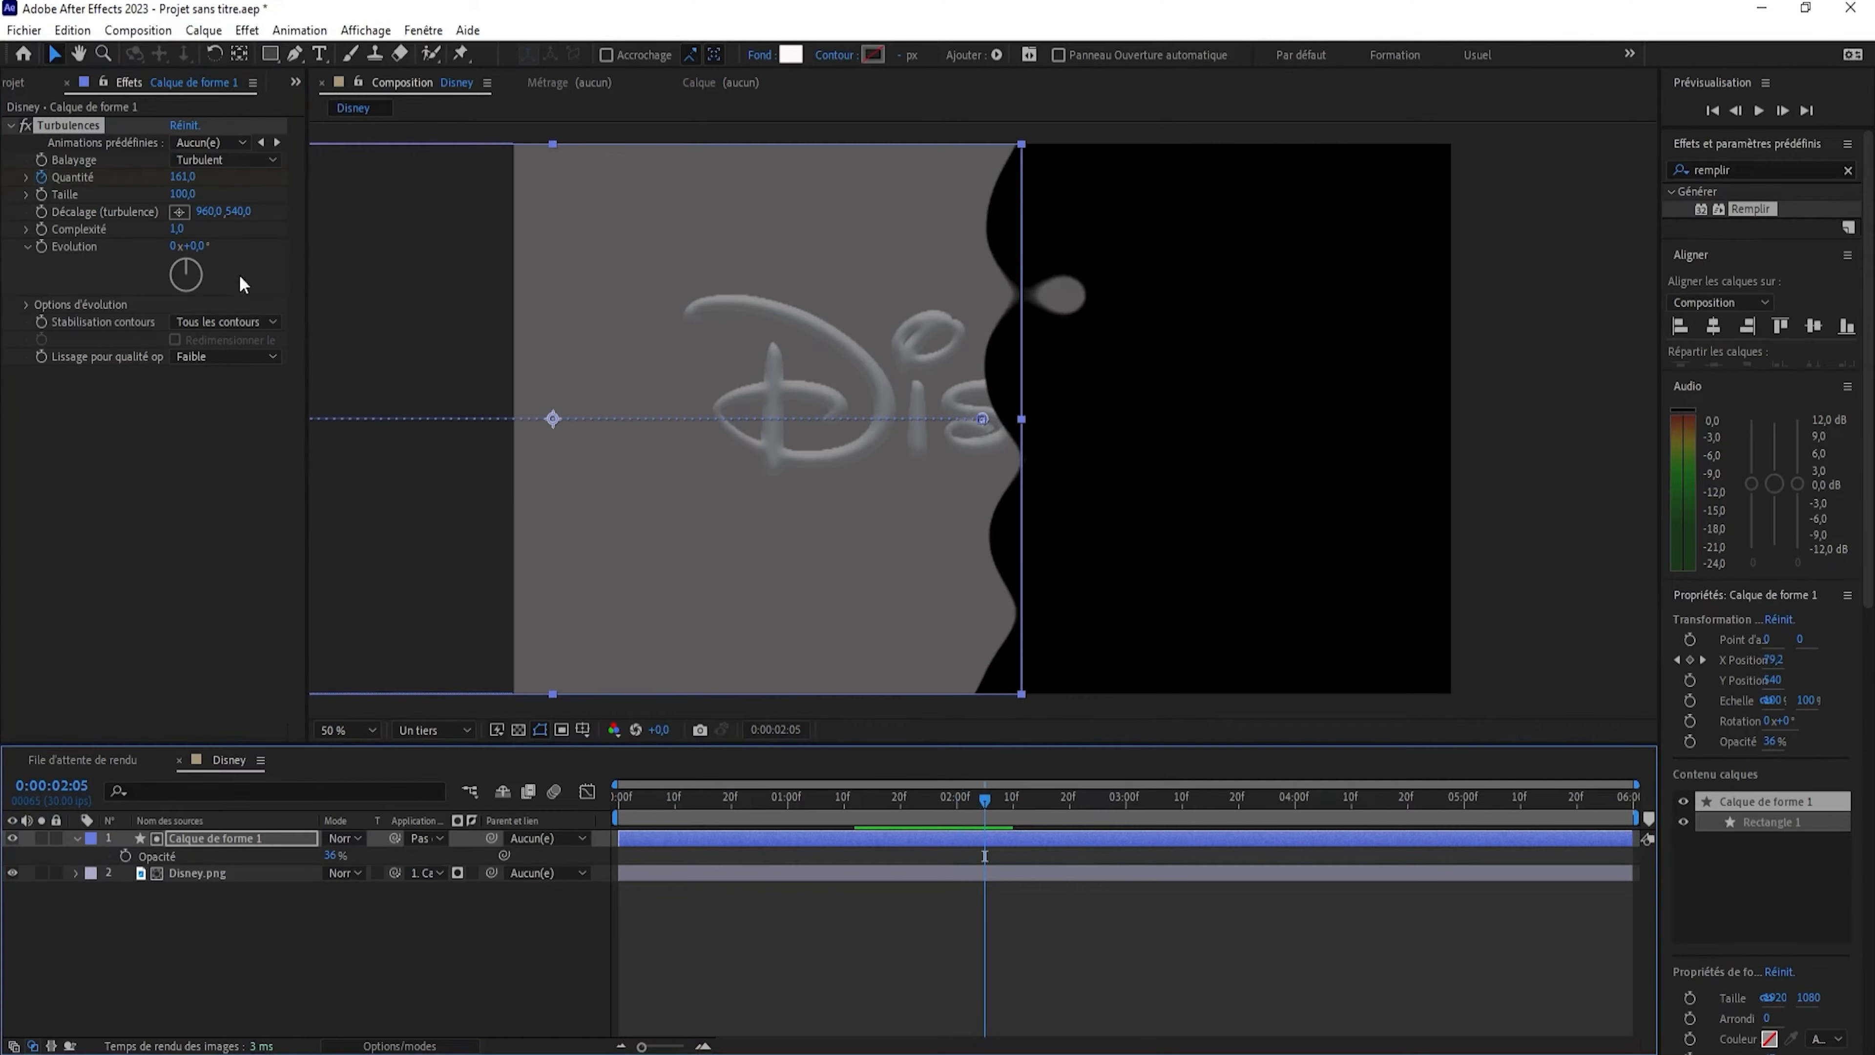
mouse_move(182, 177)
mouse_down()
mouse_move(168, 193)
mouse_move(190, 230)
mouse_up()
Set the Turbulences Quantité to 368 with Taille 93 at 0:00:02:18, and Quantité to 203 at 0:00:03:04.
mouse_move(985, 807)
mouse_down()
mouse_move(772, 805)
mouse_move(1086, 810)
mouse_move(1060, 813)
mouse_up()
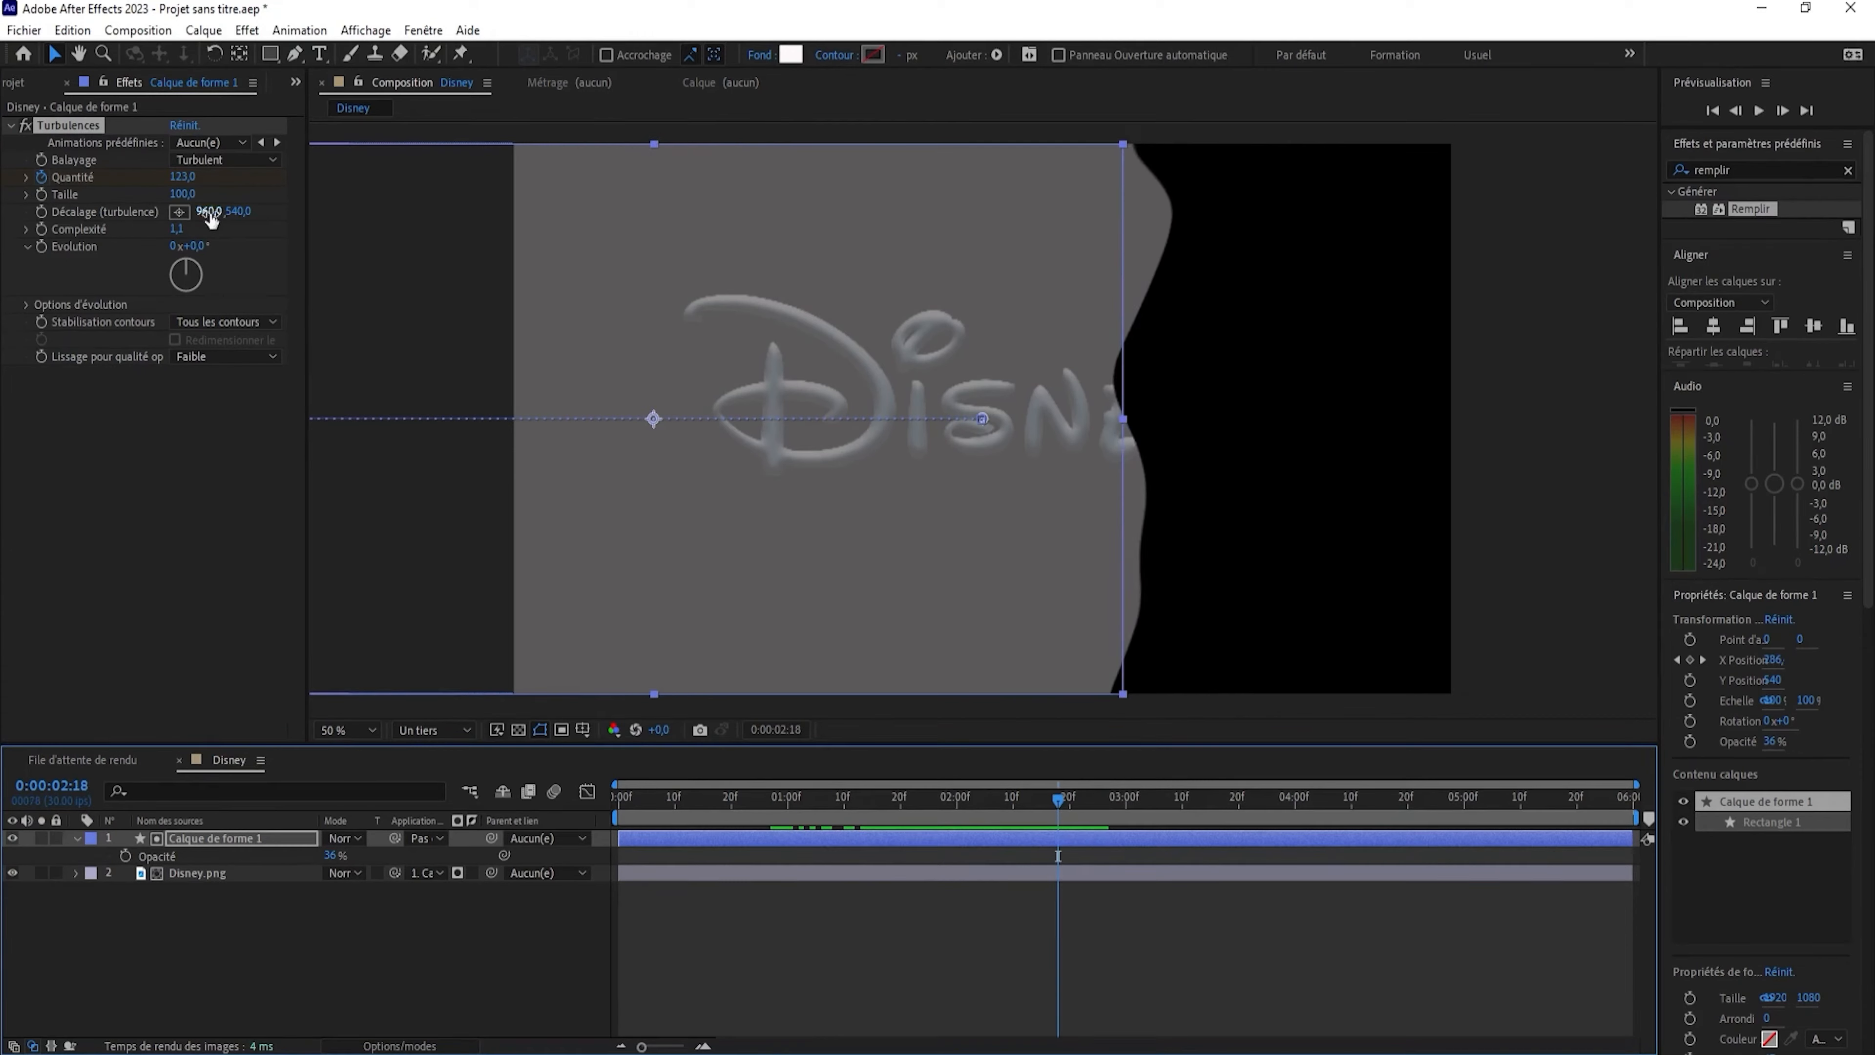
mouse_move(182, 195)
mouse_down()
mouse_move(196, 216)
mouse_move(176, 182)
mouse_move(108, 194)
mouse_move(593, 243)
mouse_move(488, 245)
mouse_up()
drag(1058, 801, 1151, 803)
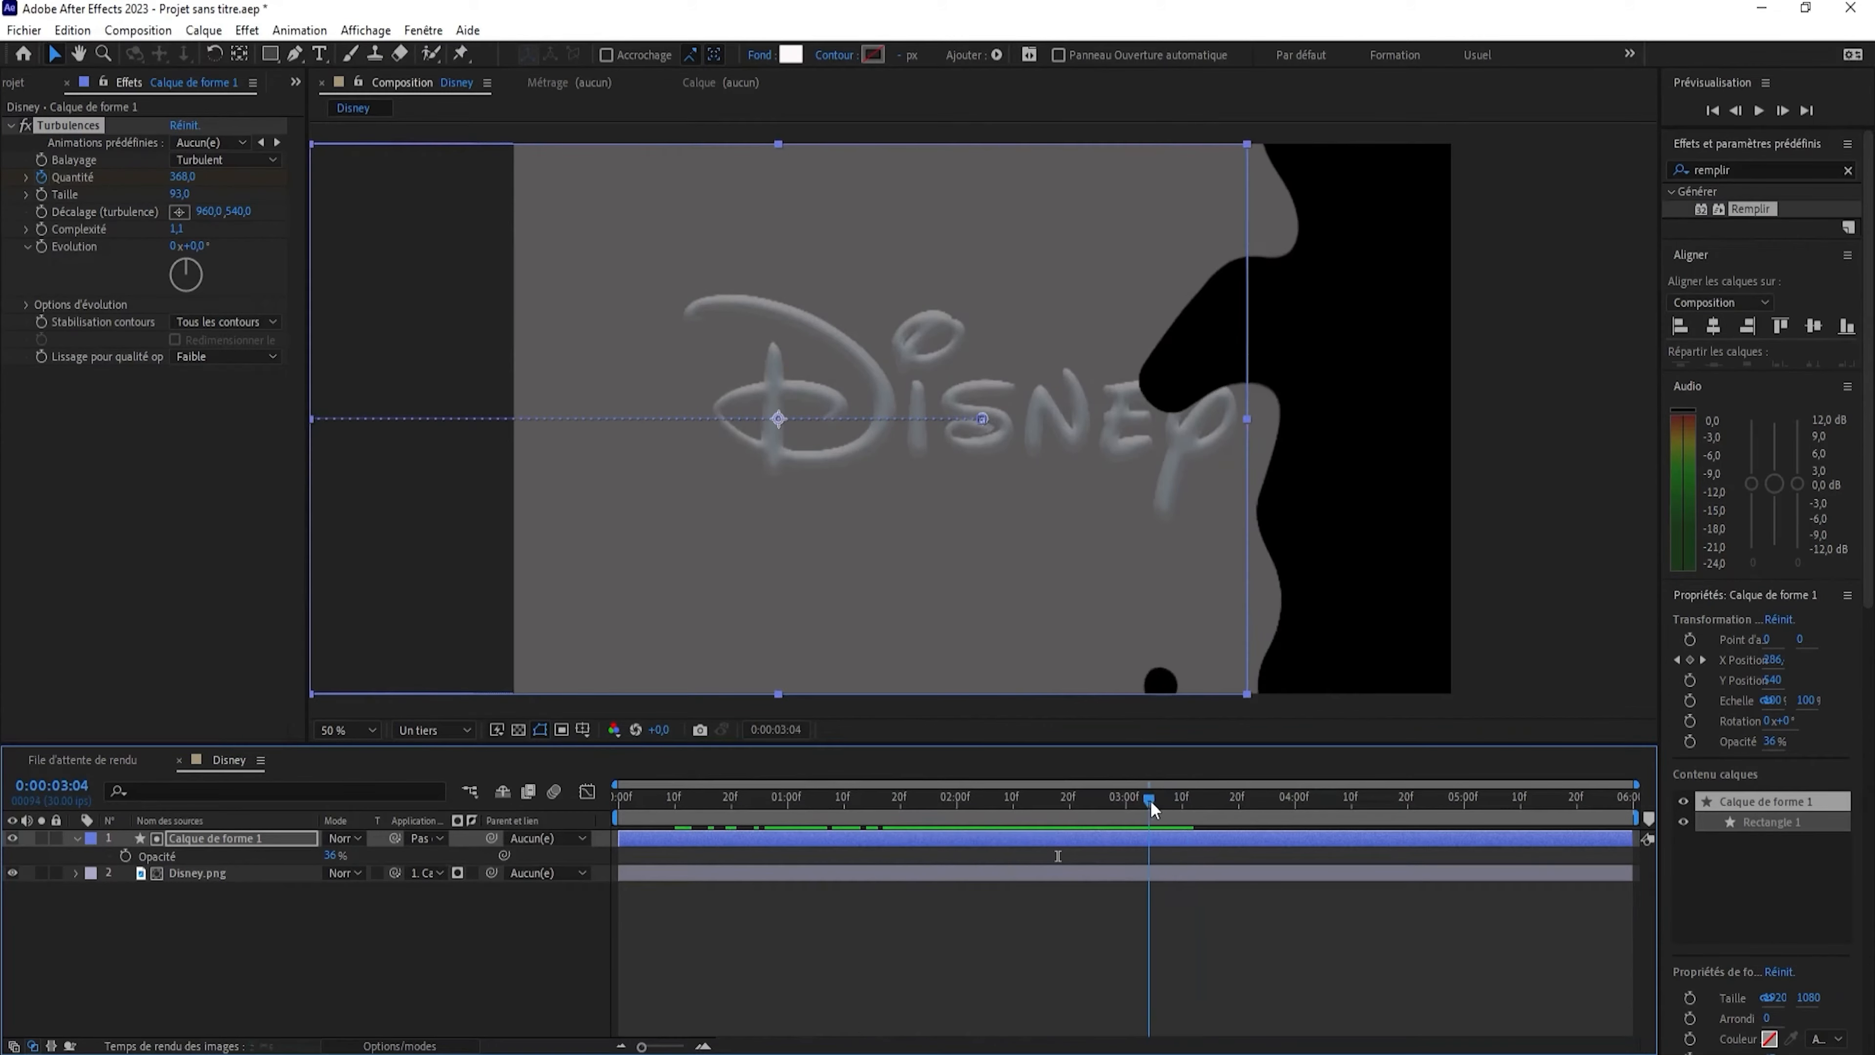
drag(187, 187, 65, 187)
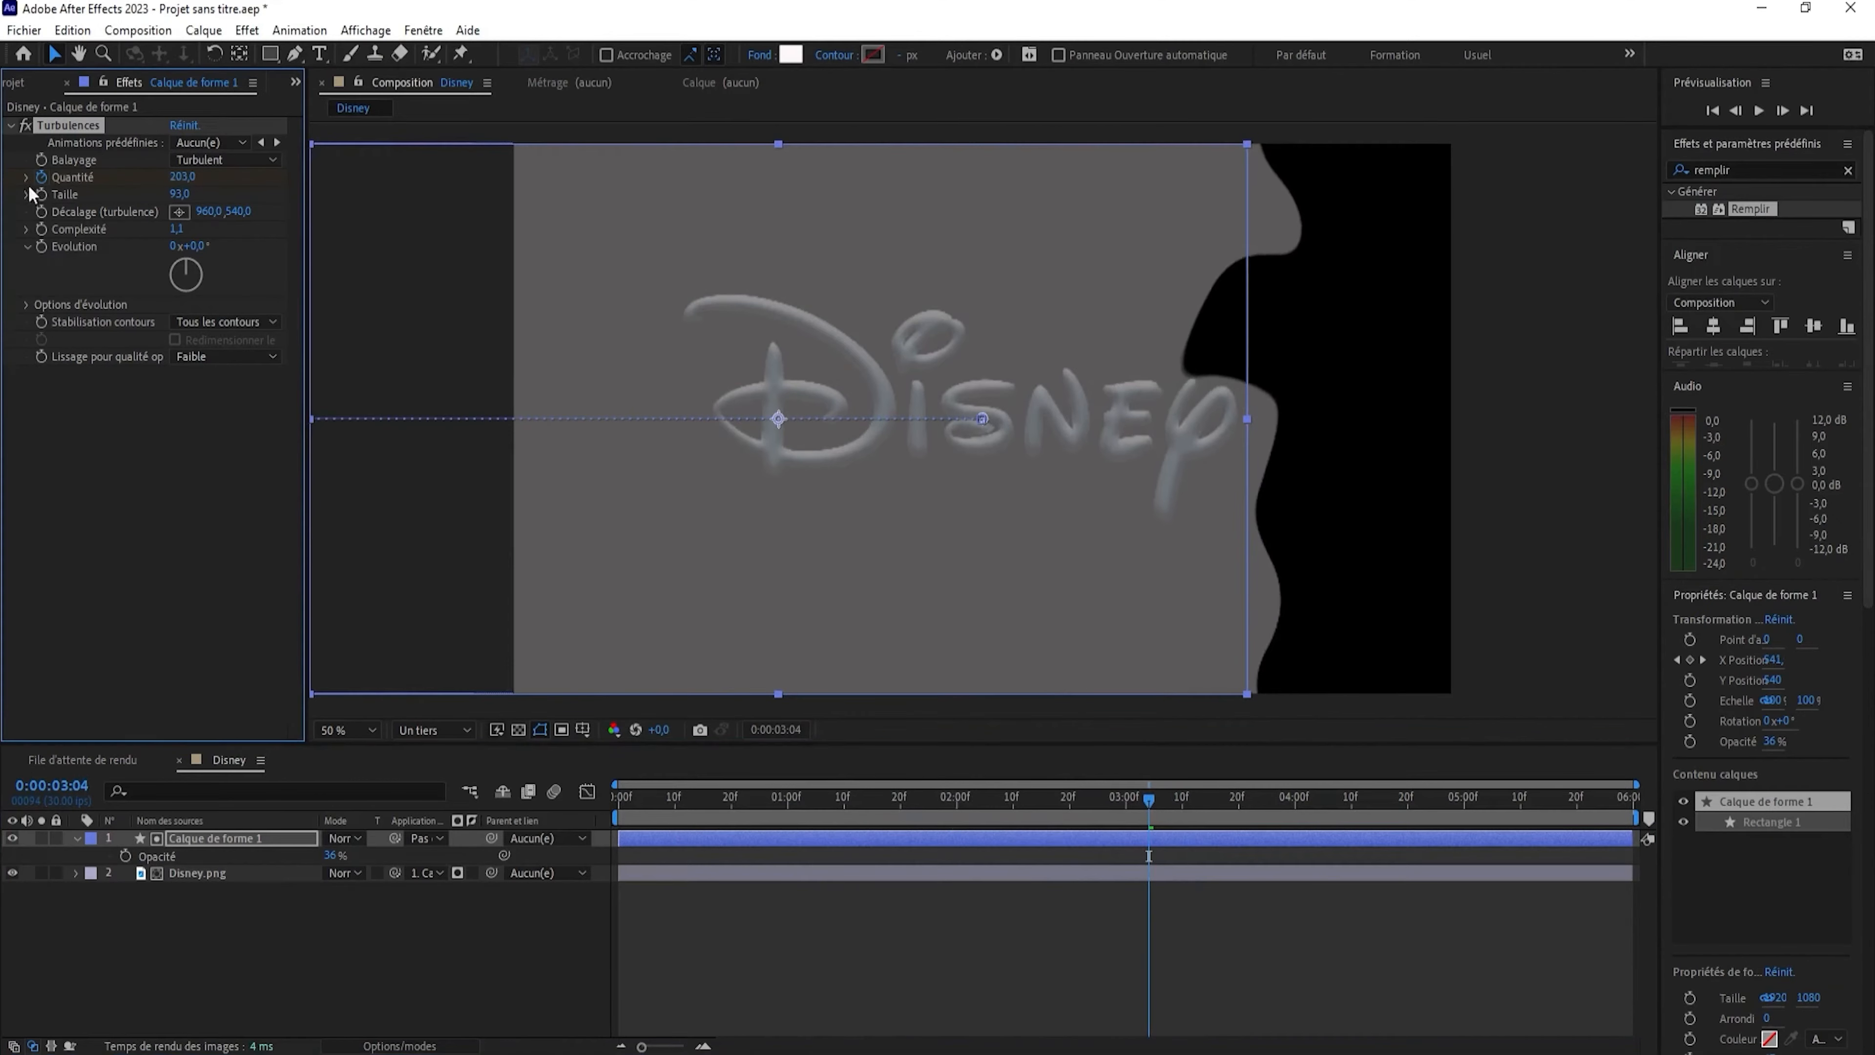
drag(1158, 805, 1232, 817)
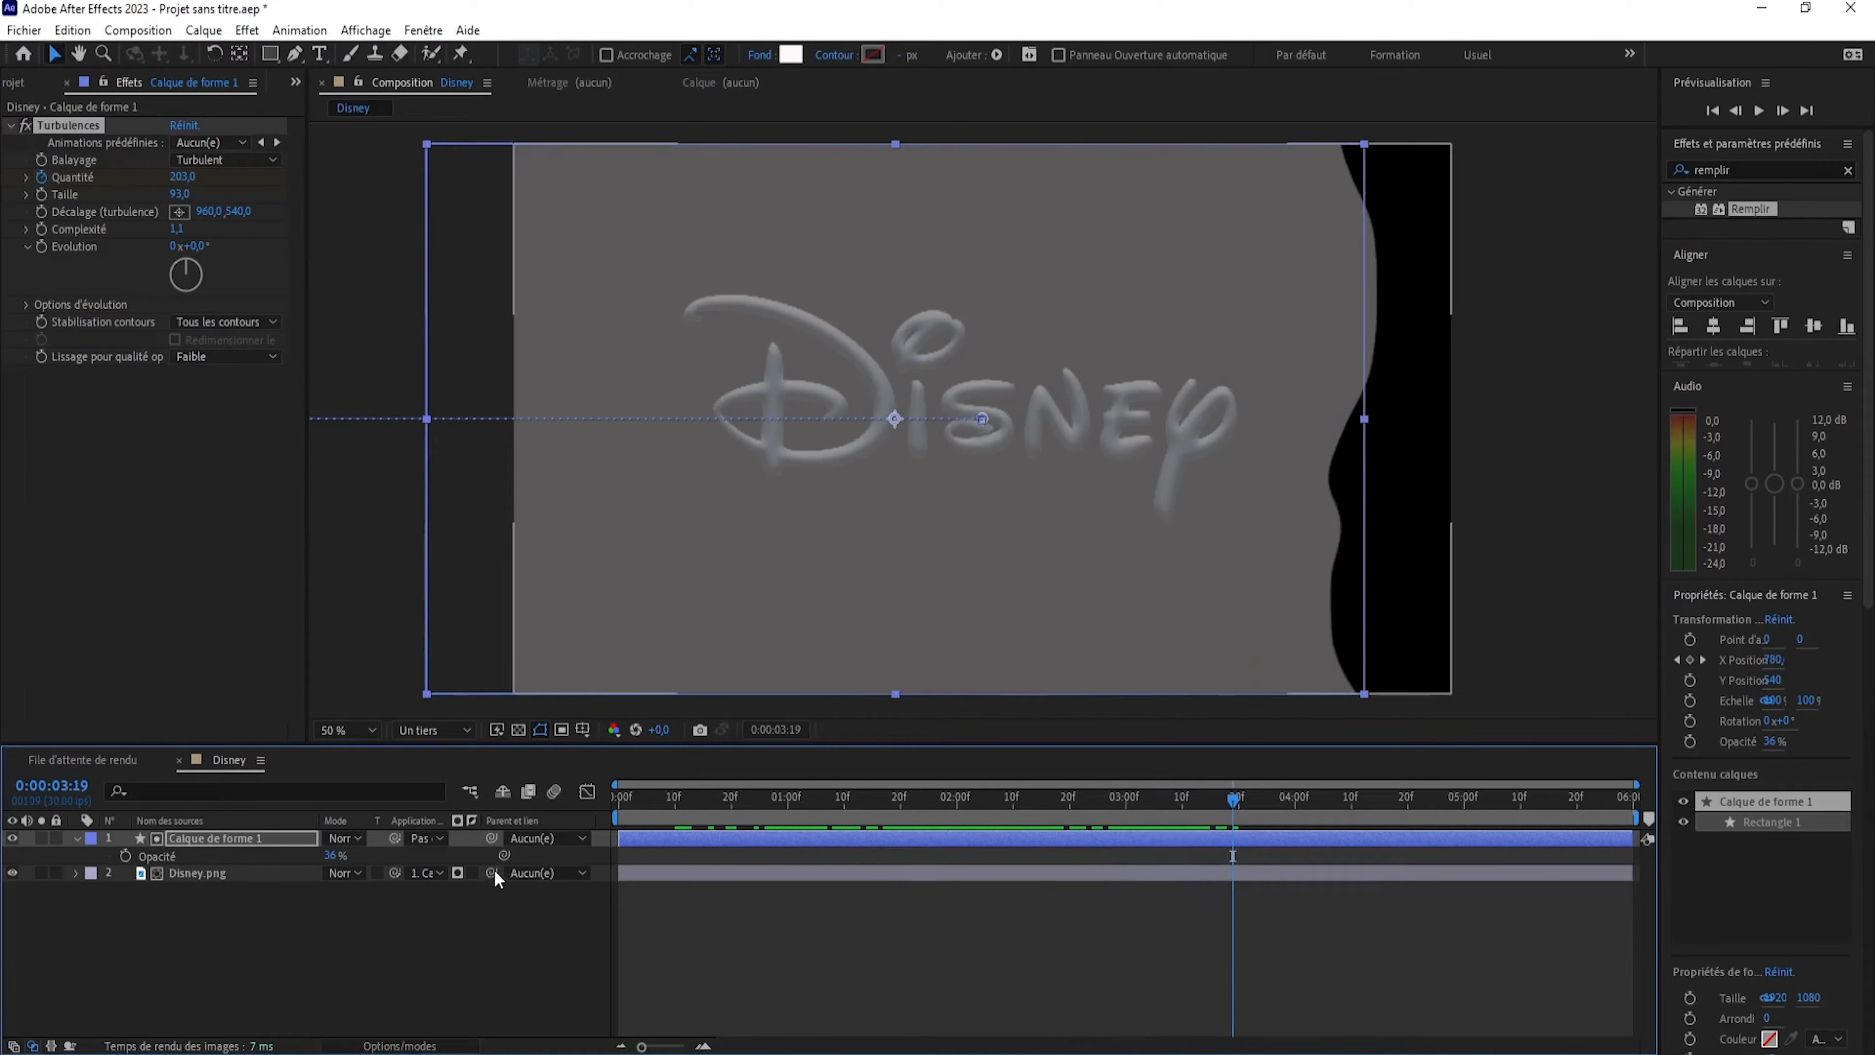
Restore Calque de forme 1 to 100% opacity, hide the layer, and check the revealed logo at 0:00:04:14.
drag(346, 855, 485, 880)
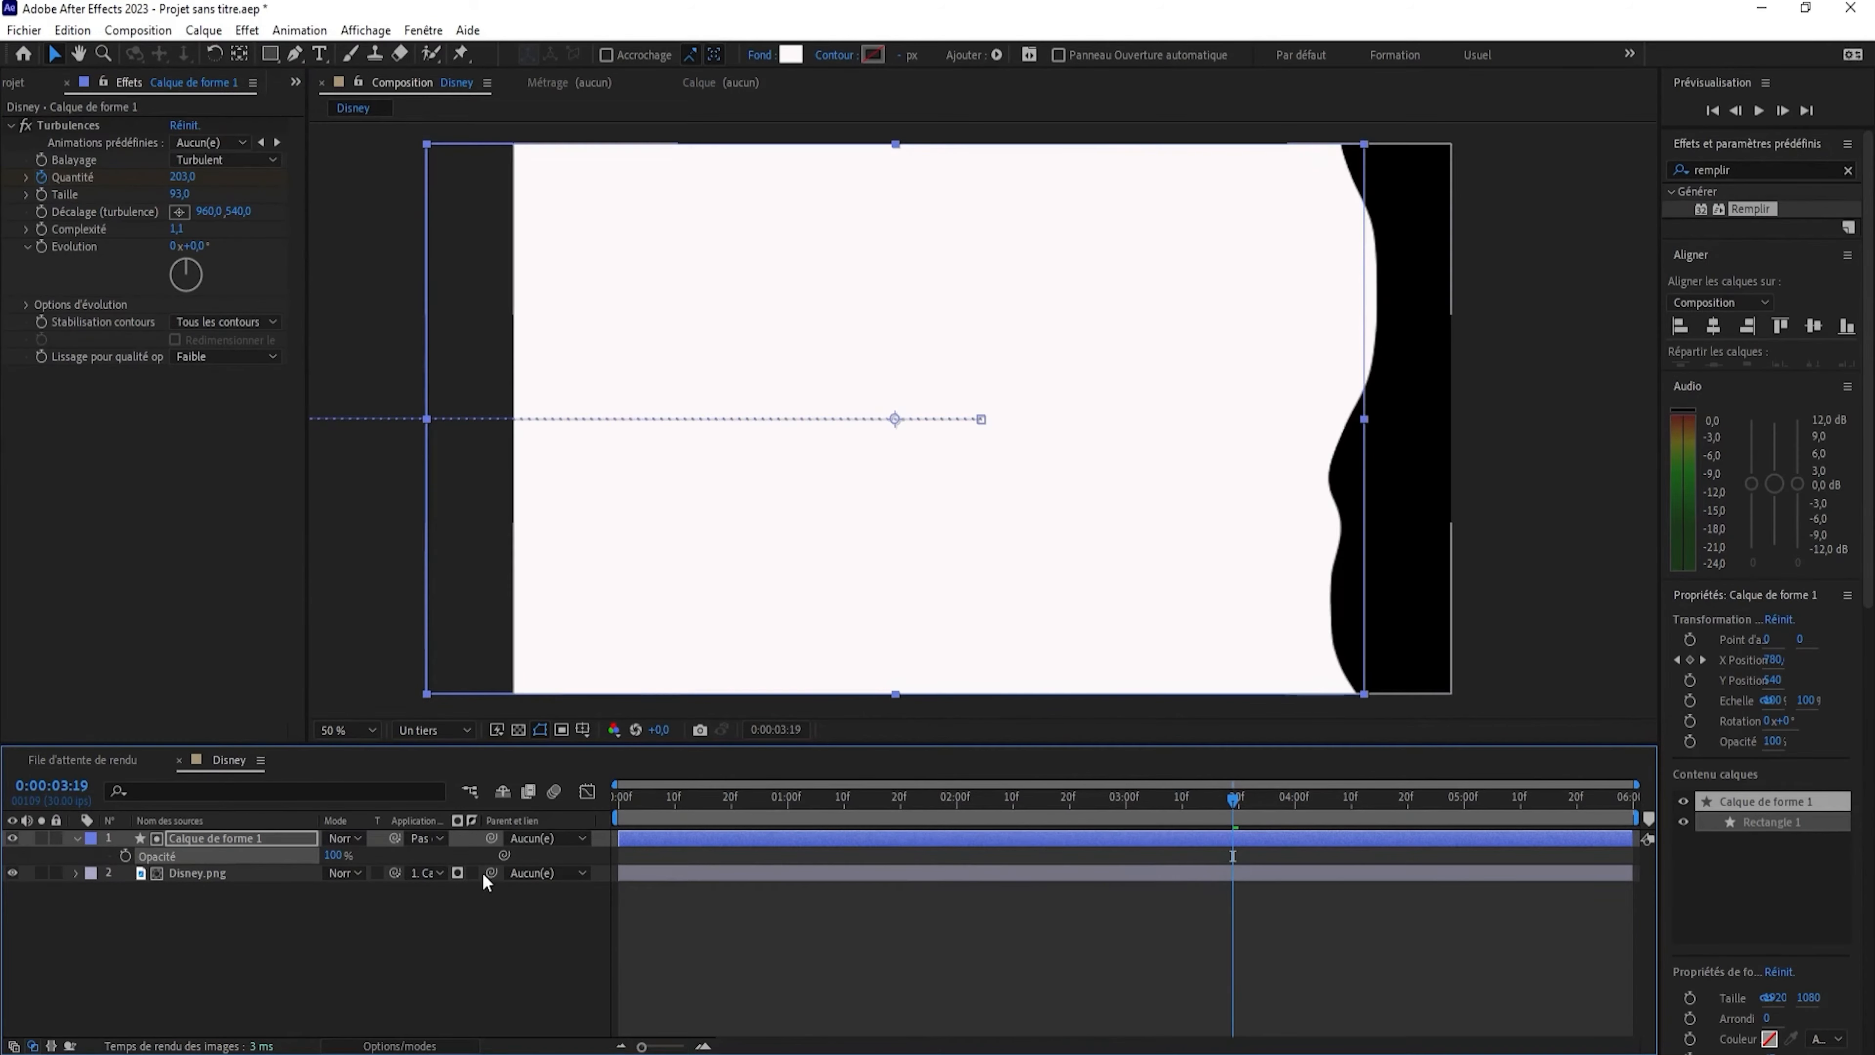
click(14, 838)
drag(1232, 813, 1373, 842)
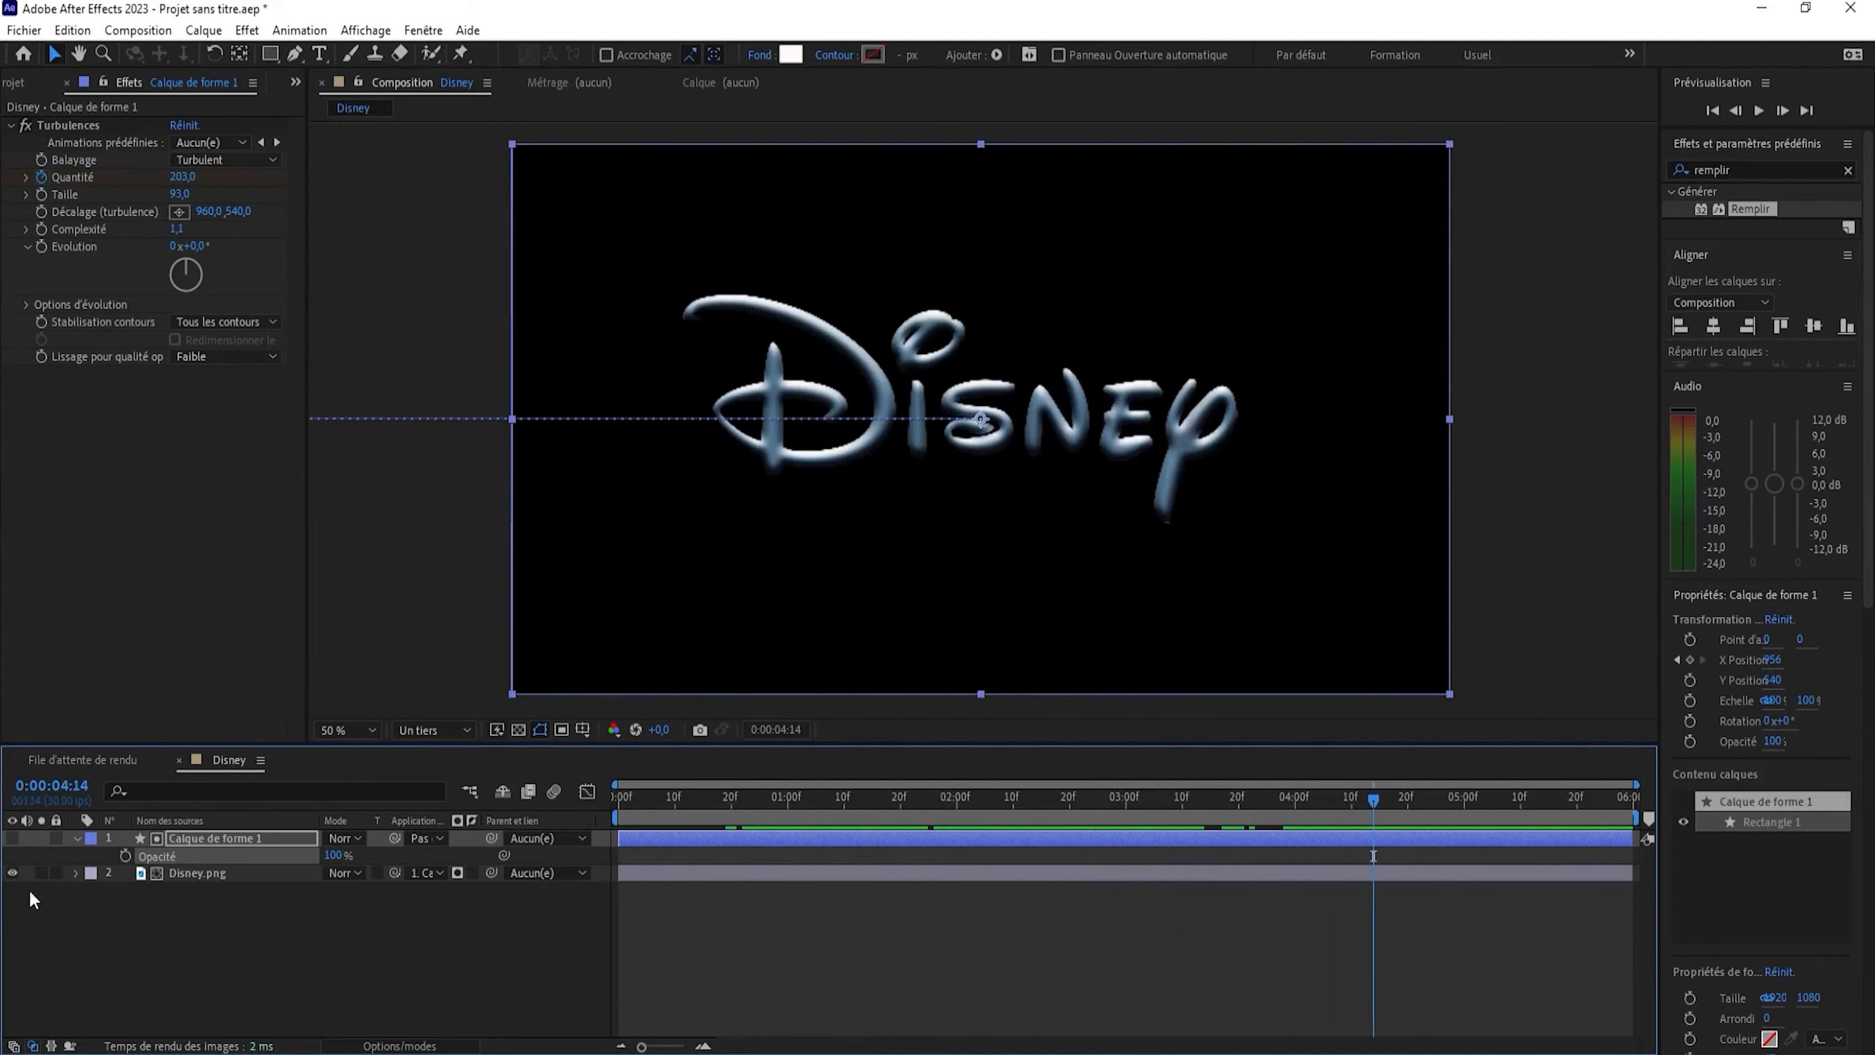
Precompose Disney.png and Calque de forme 1 together into a new composition named cachedisney.
click(208, 872)
ctrl+click(217, 839)
right_click(217, 842)
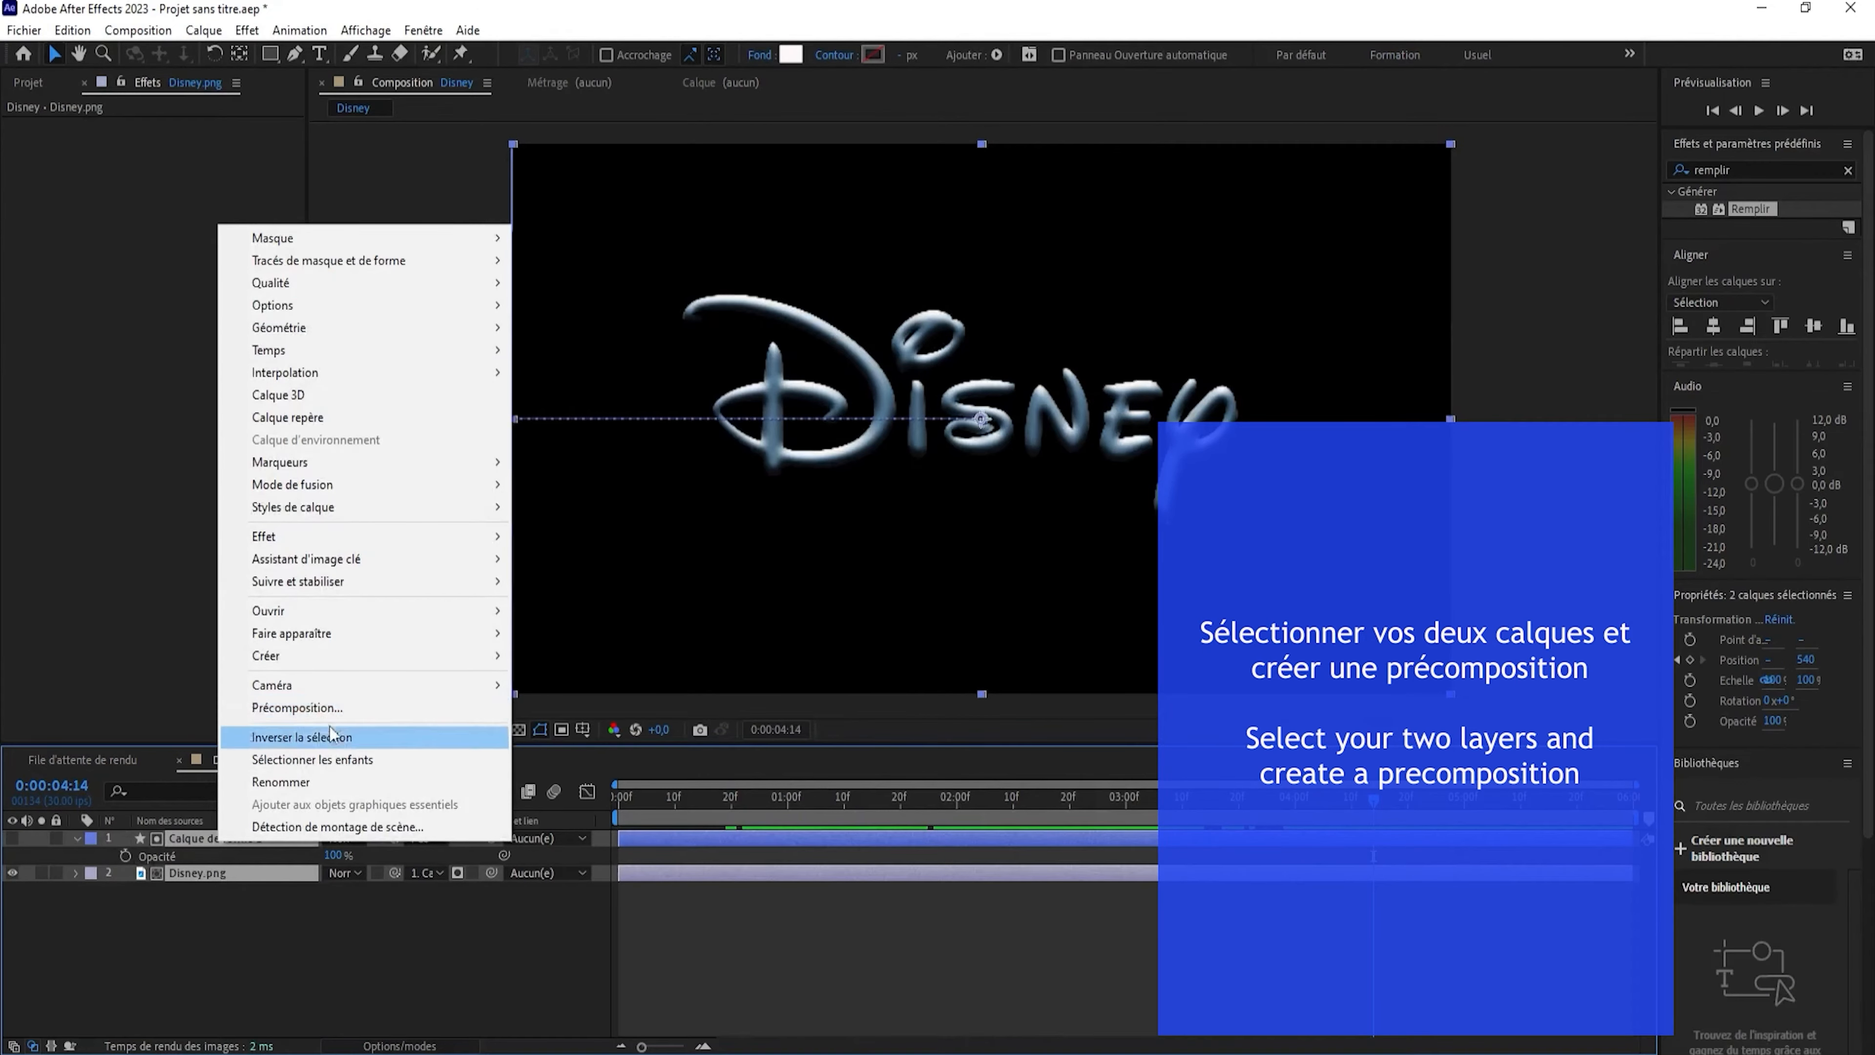
click(328, 709)
text(cac)
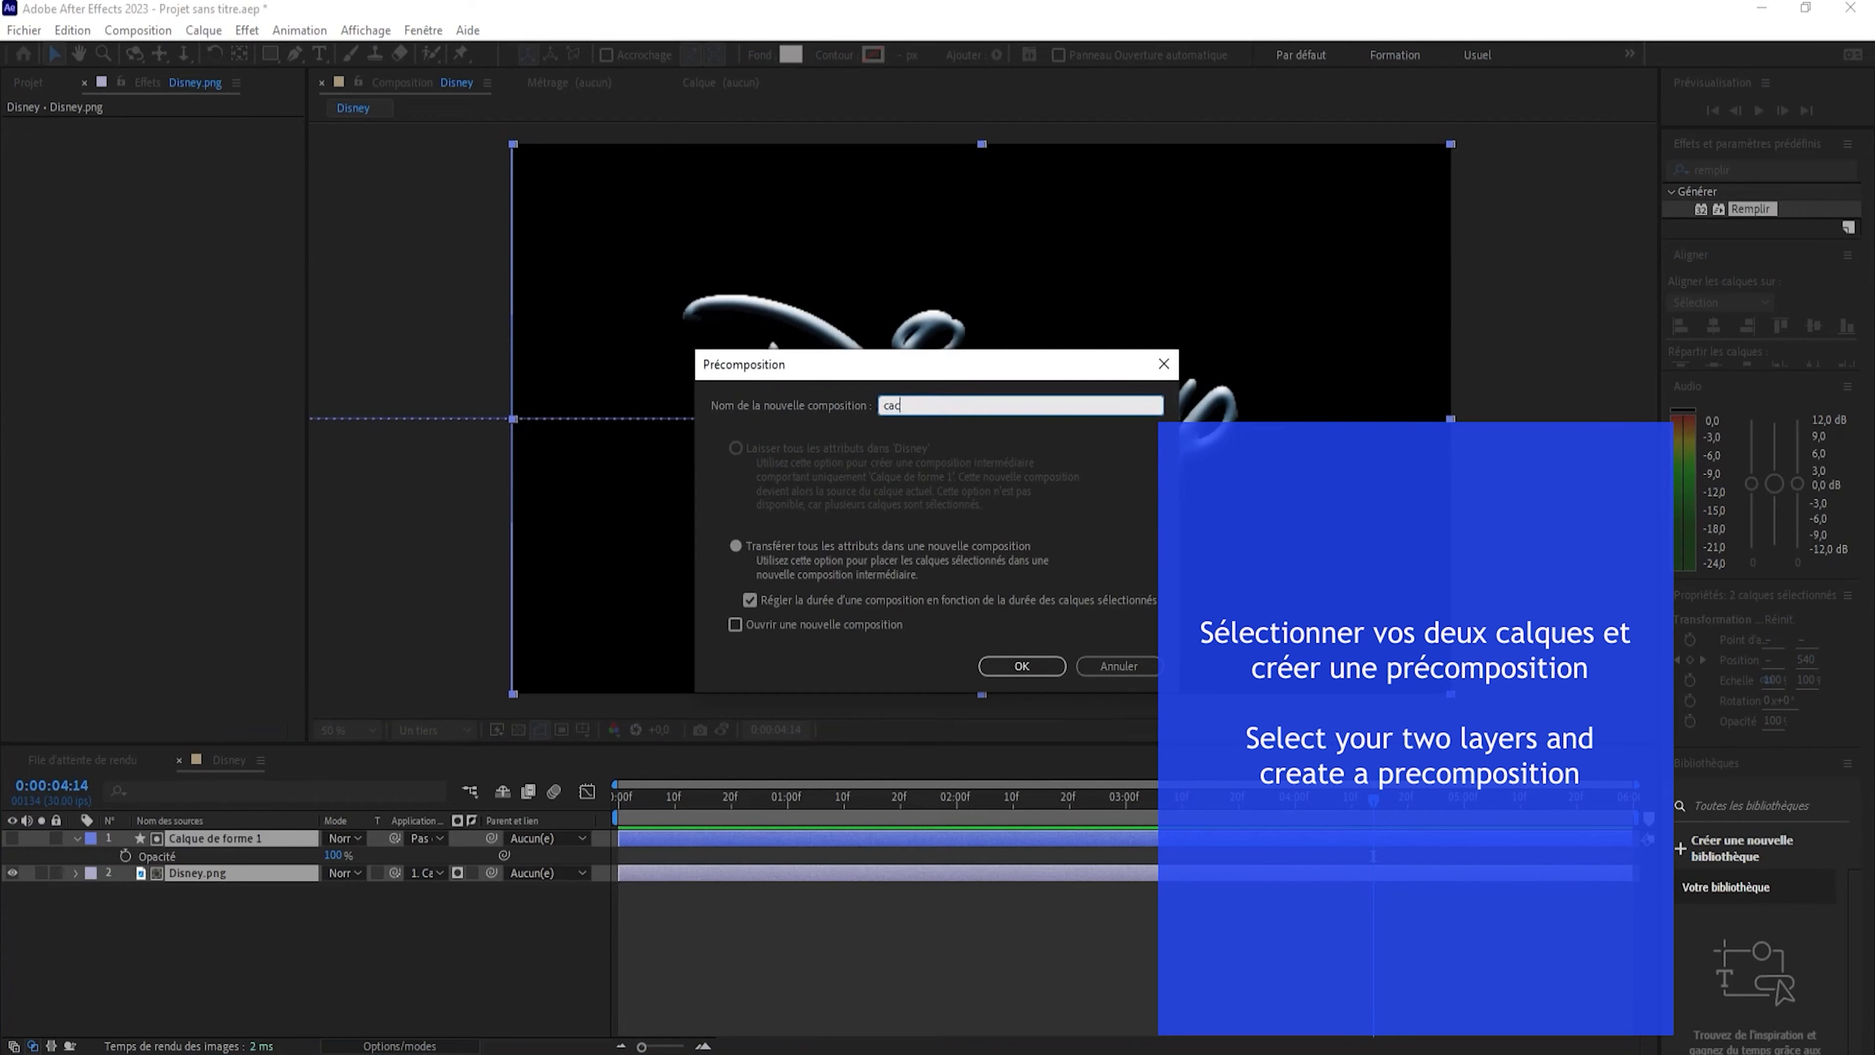
text(hedisney)
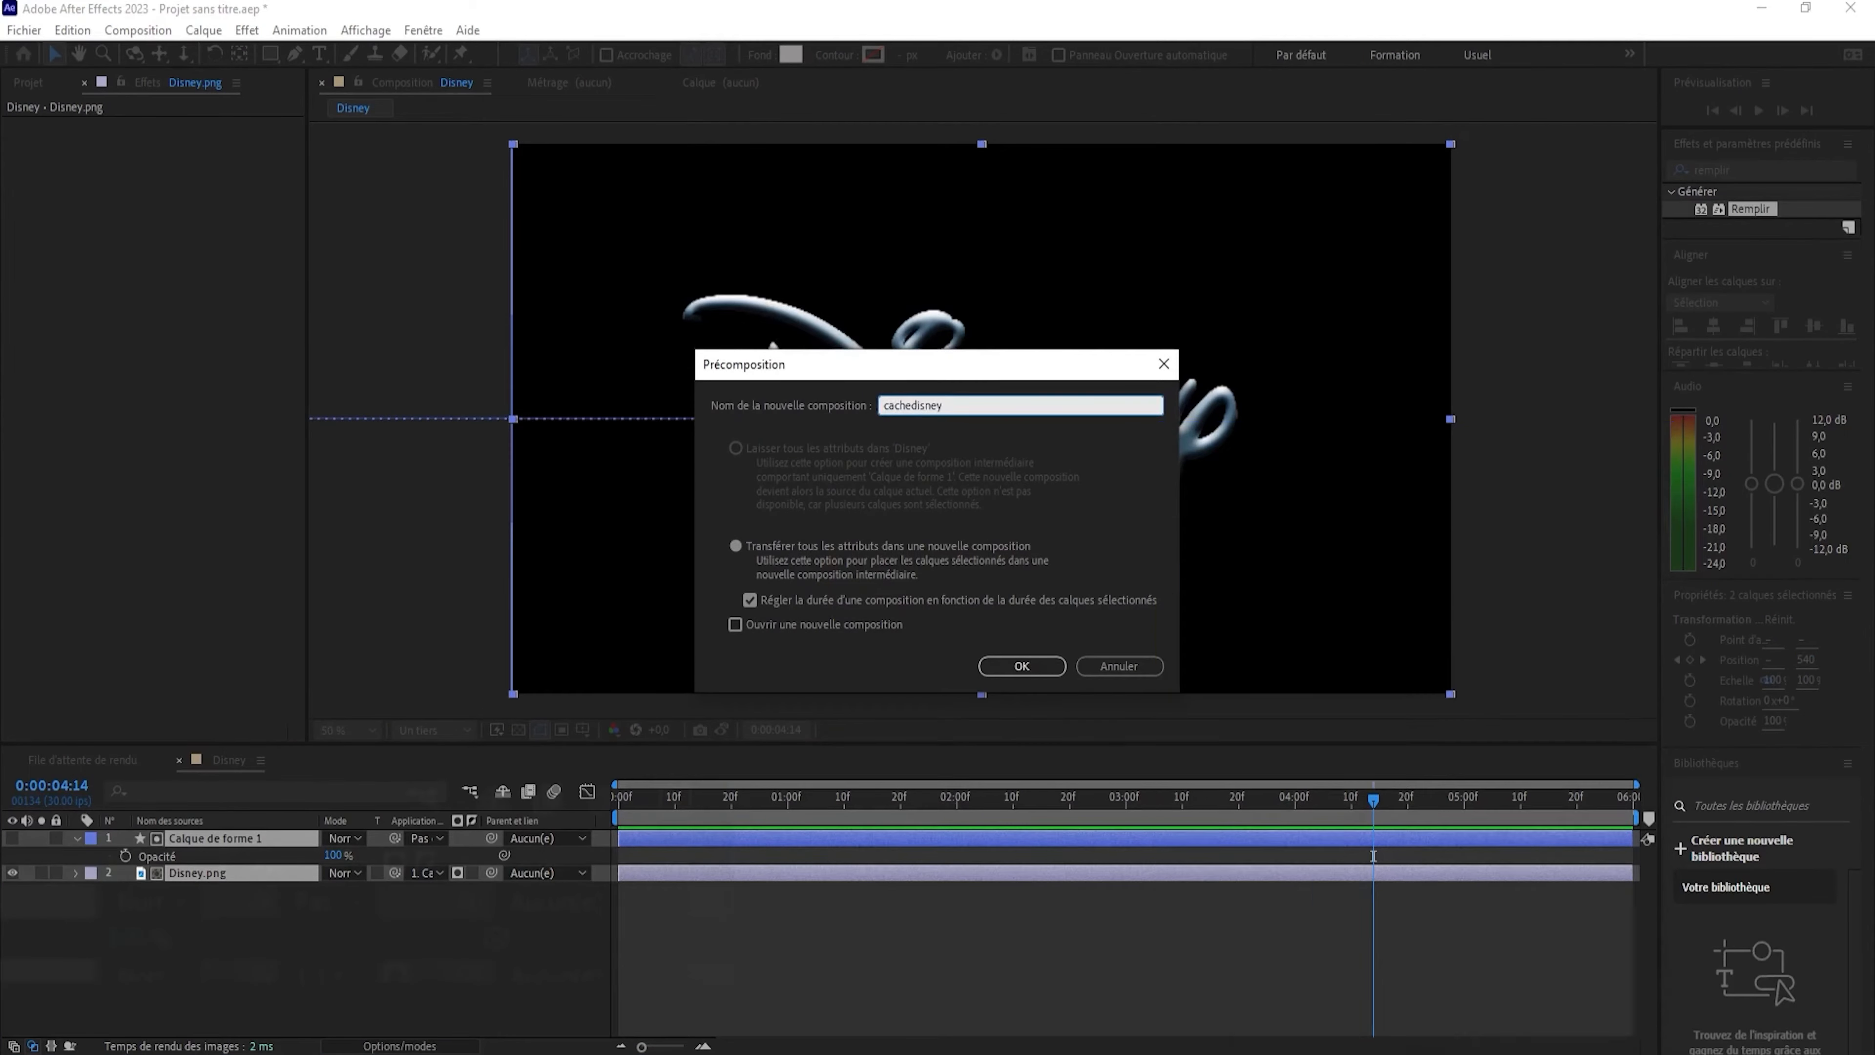
click(1022, 665)
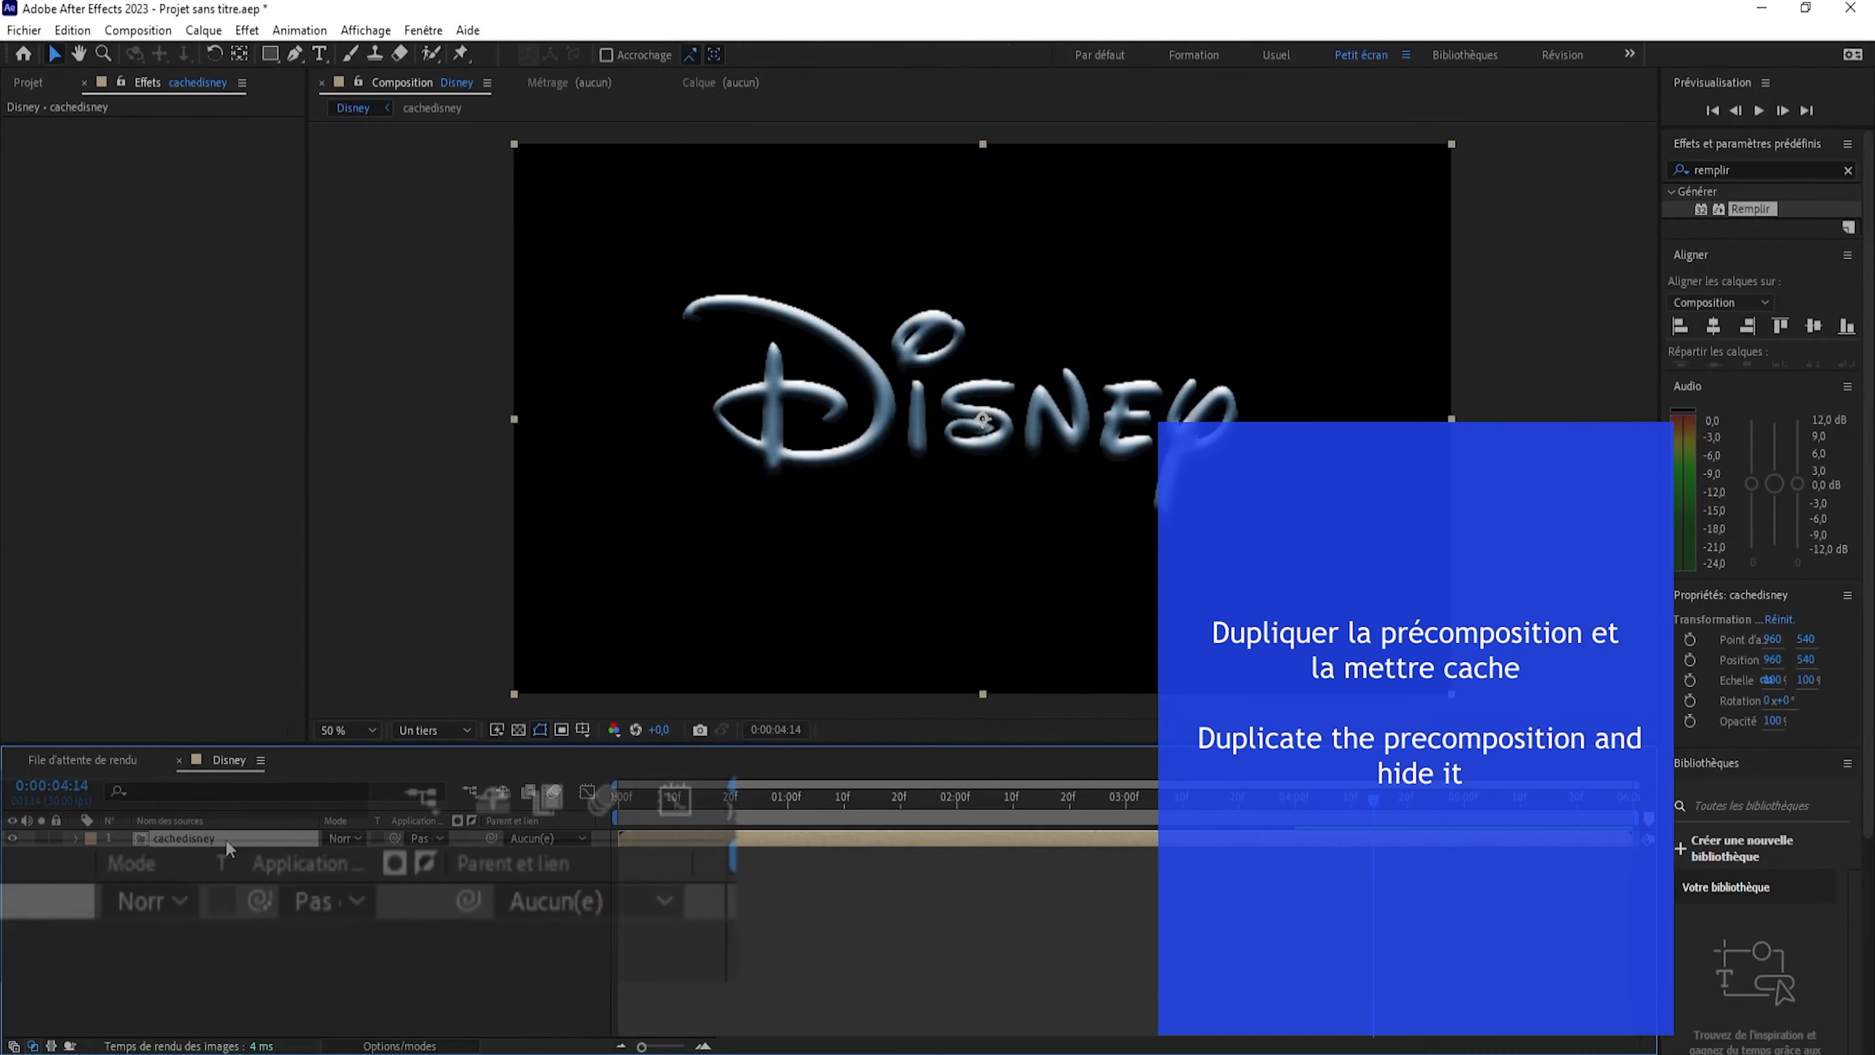
Duplicate the cachedisney layer, use the upper copy as the lower one's track matte, and invert the matte.
key(ctrl+d)
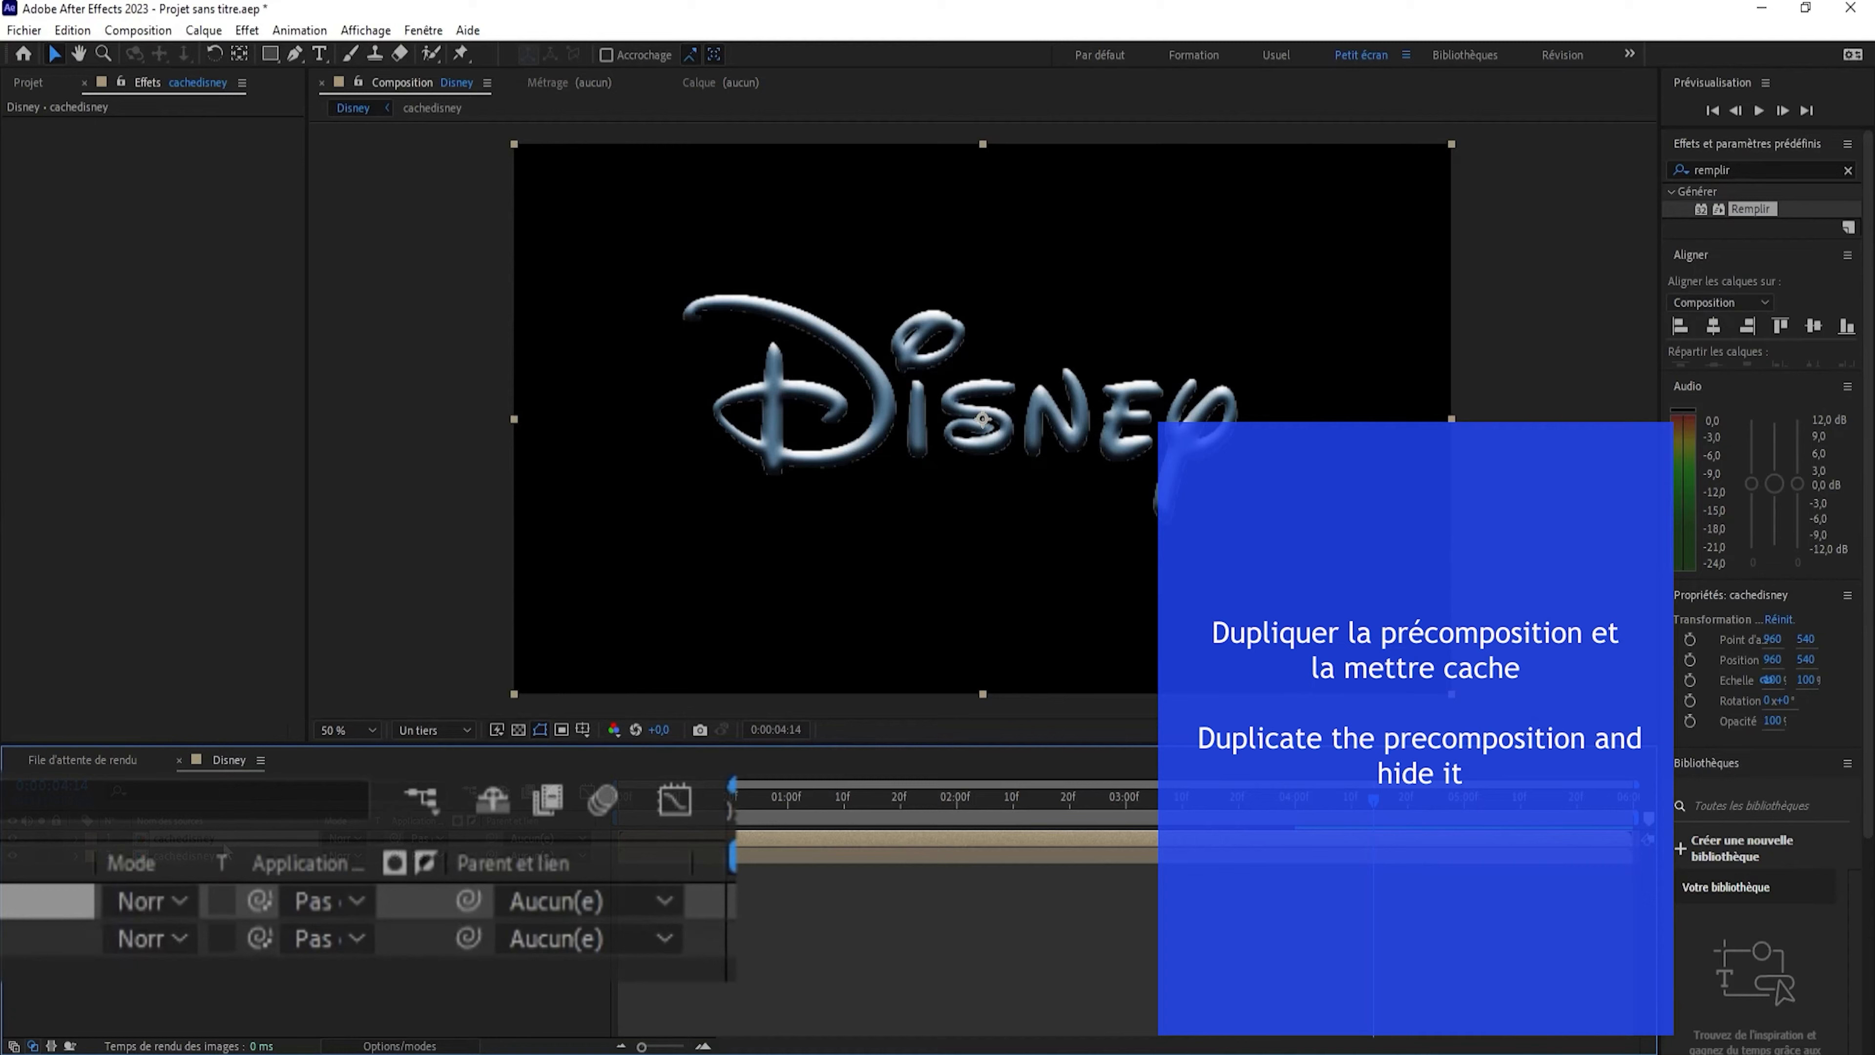
click(357, 937)
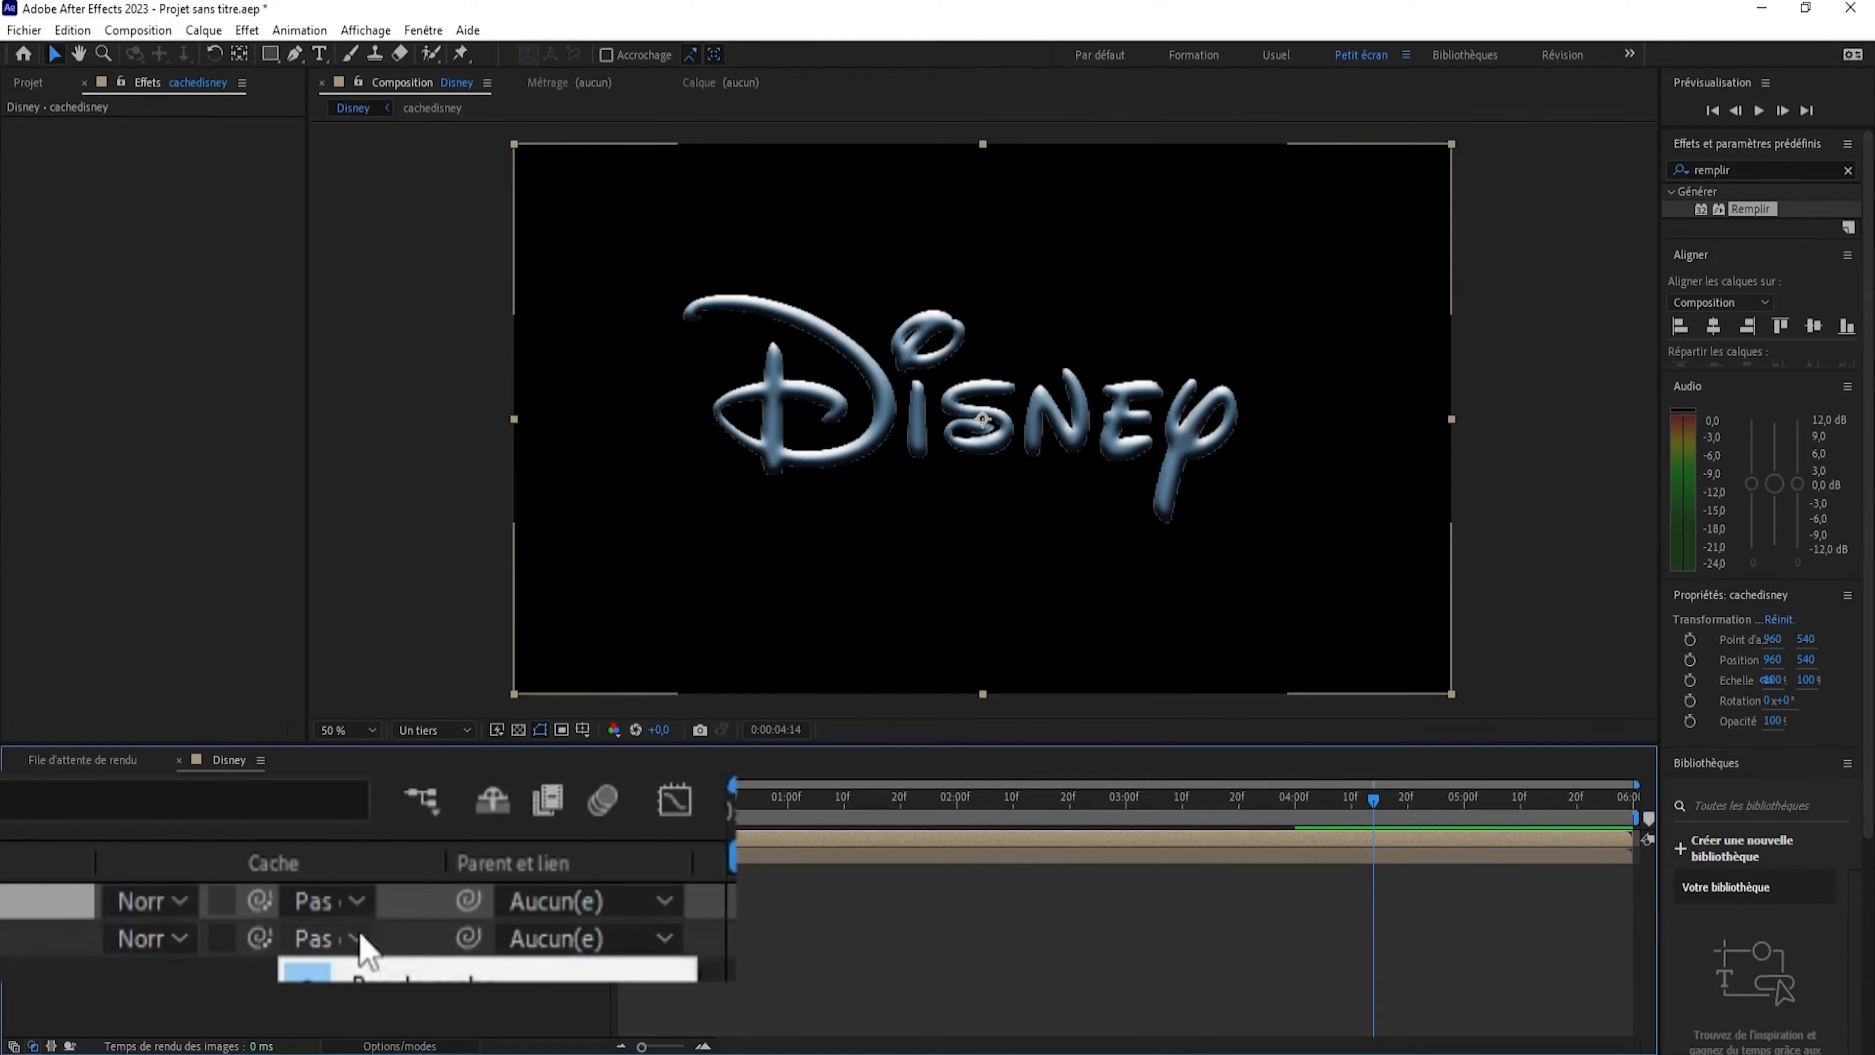
click(370, 1019)
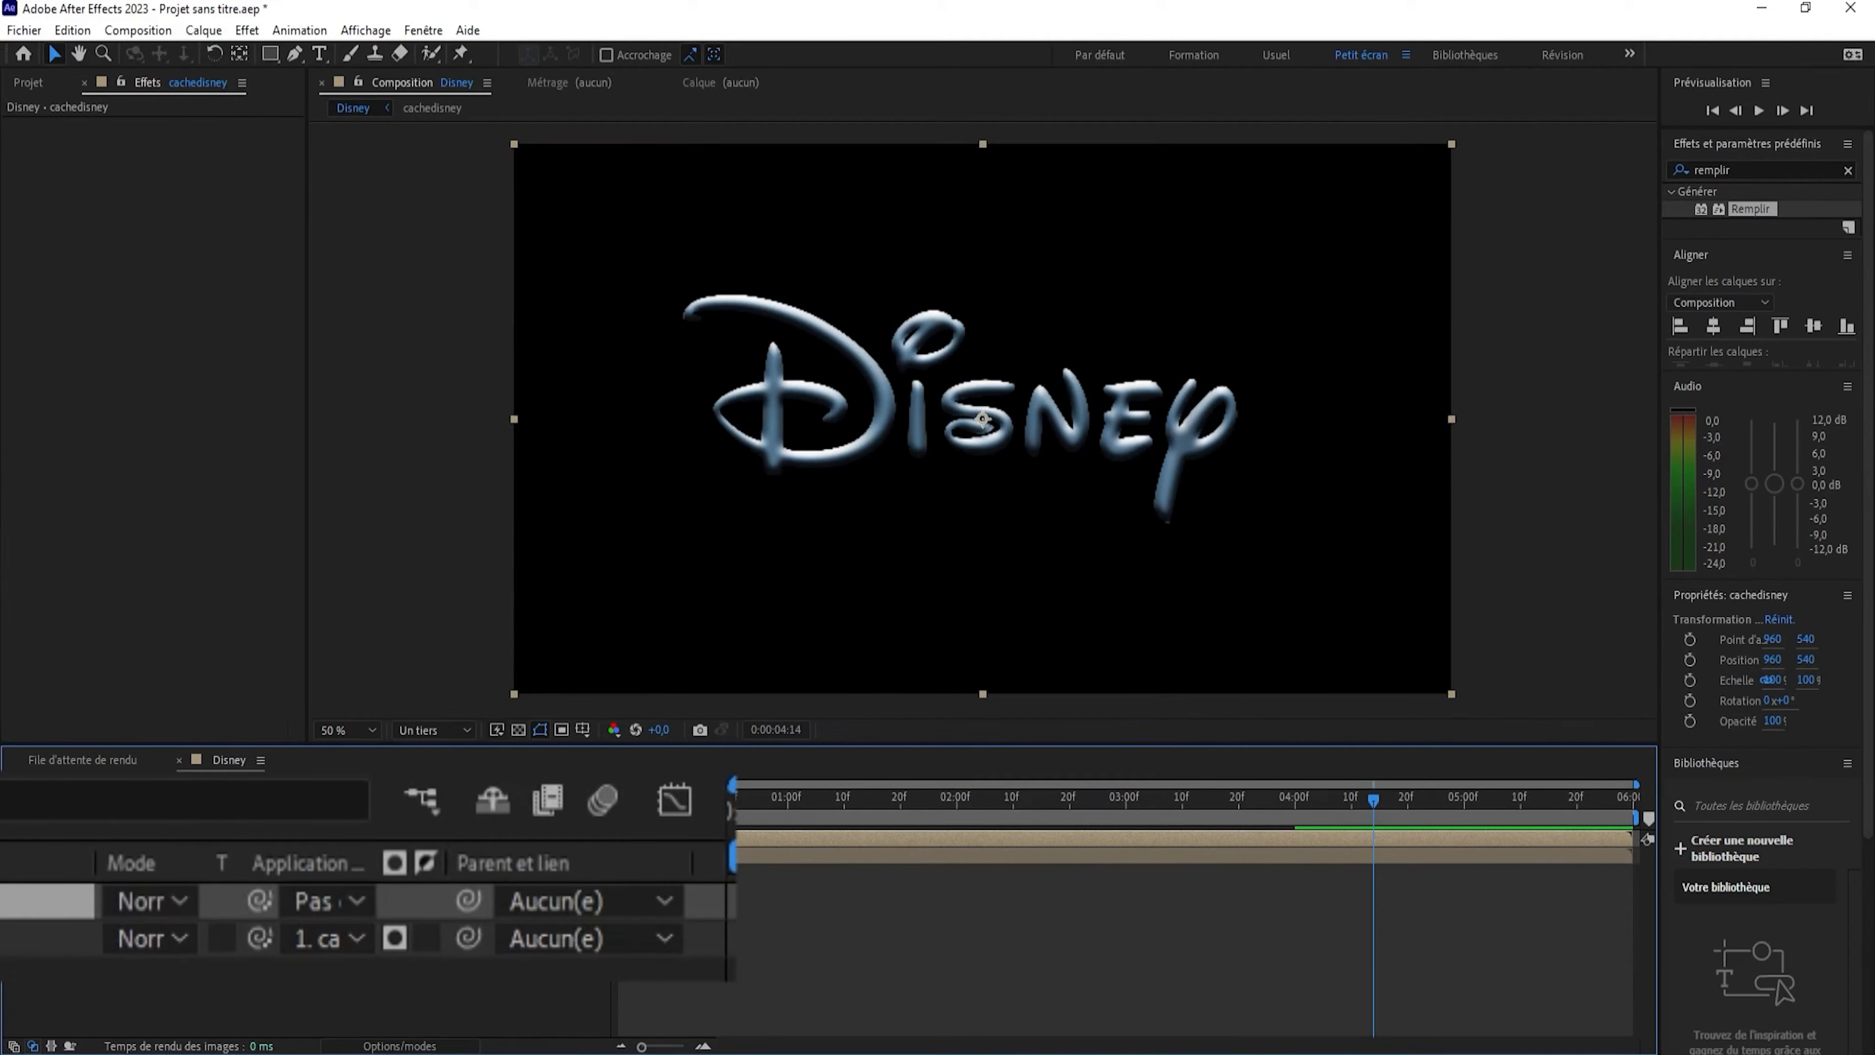
click(425, 938)
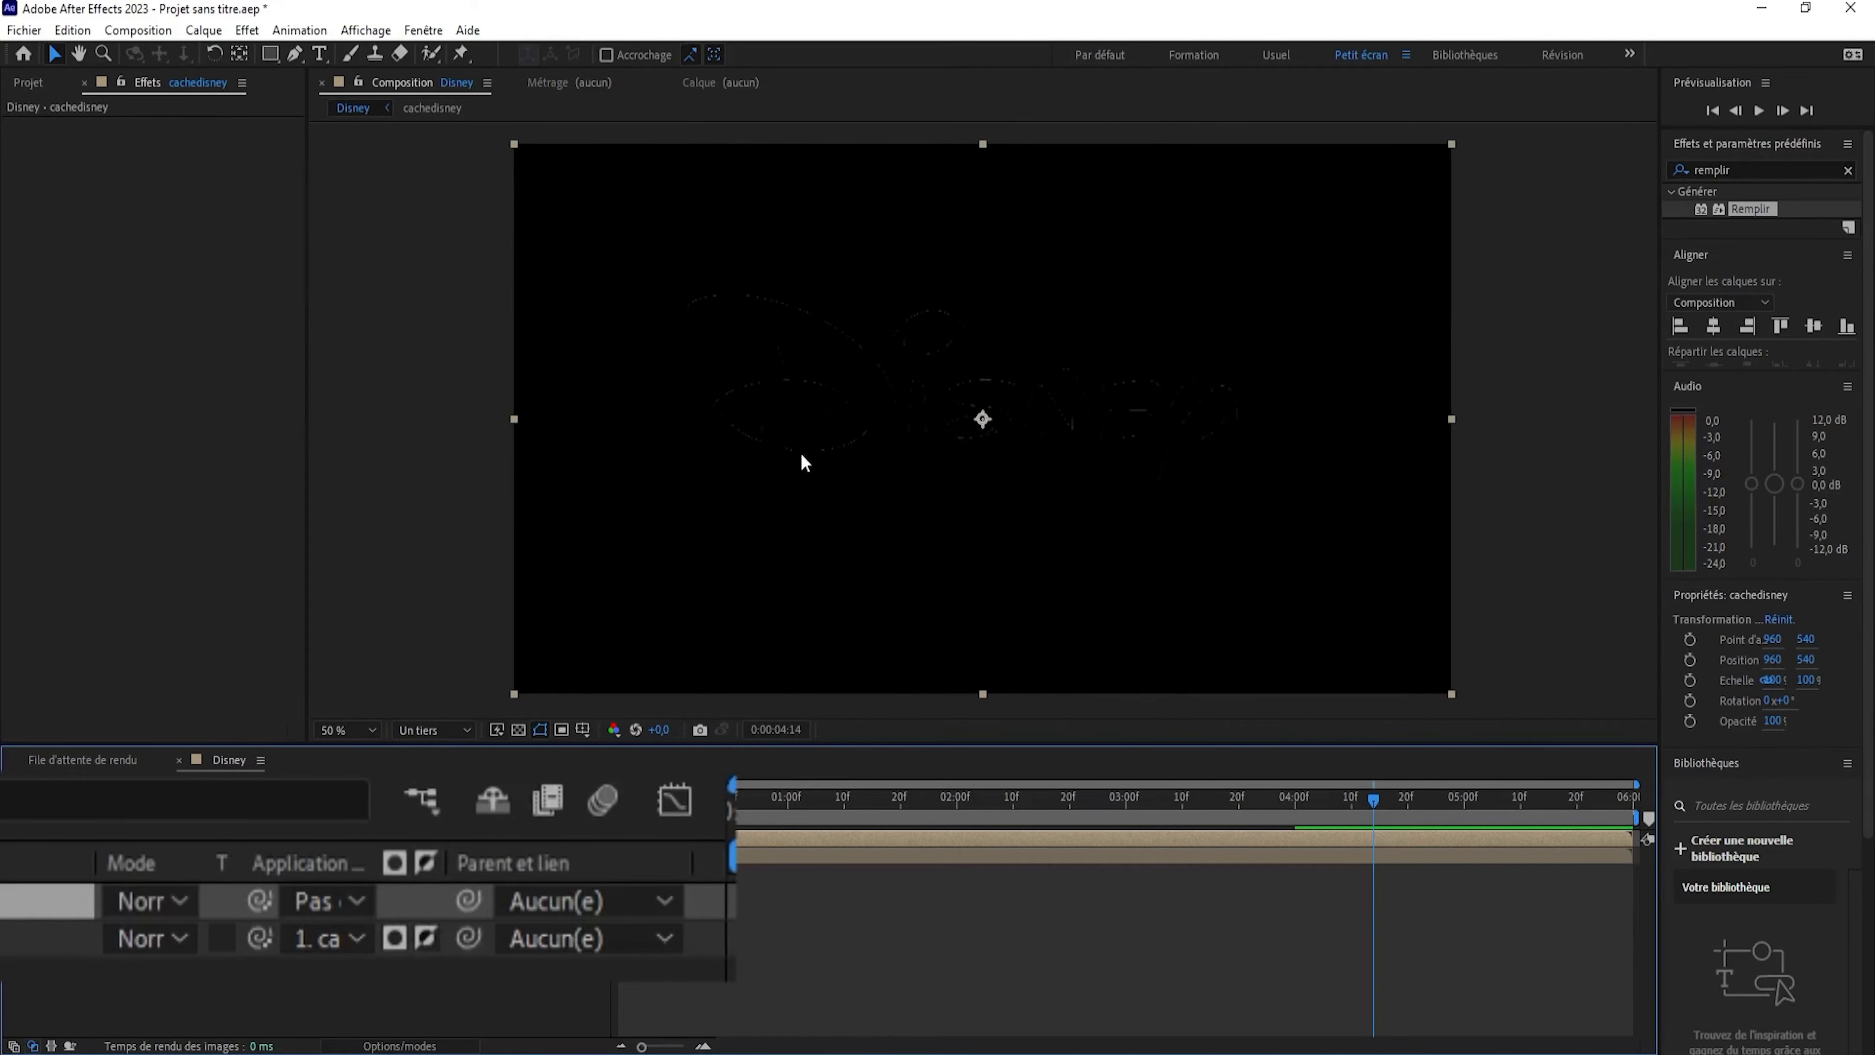
Shift the upper cachedisney layer about three frames later and check the sliver of logo it leaves over time.
drag(1373, 798, 1107, 833)
mouse_move(655, 837)
mouse_down()
mouse_move(672, 835)
mouse_move(654, 801)
mouse_move(699, 805)
mouse_move(653, 835)
mouse_move(625, 811)
mouse_move(820, 815)
mouse_move(654, 835)
mouse_up()
drag(784, 800, 861, 847)
drag(641, 840, 649, 842)
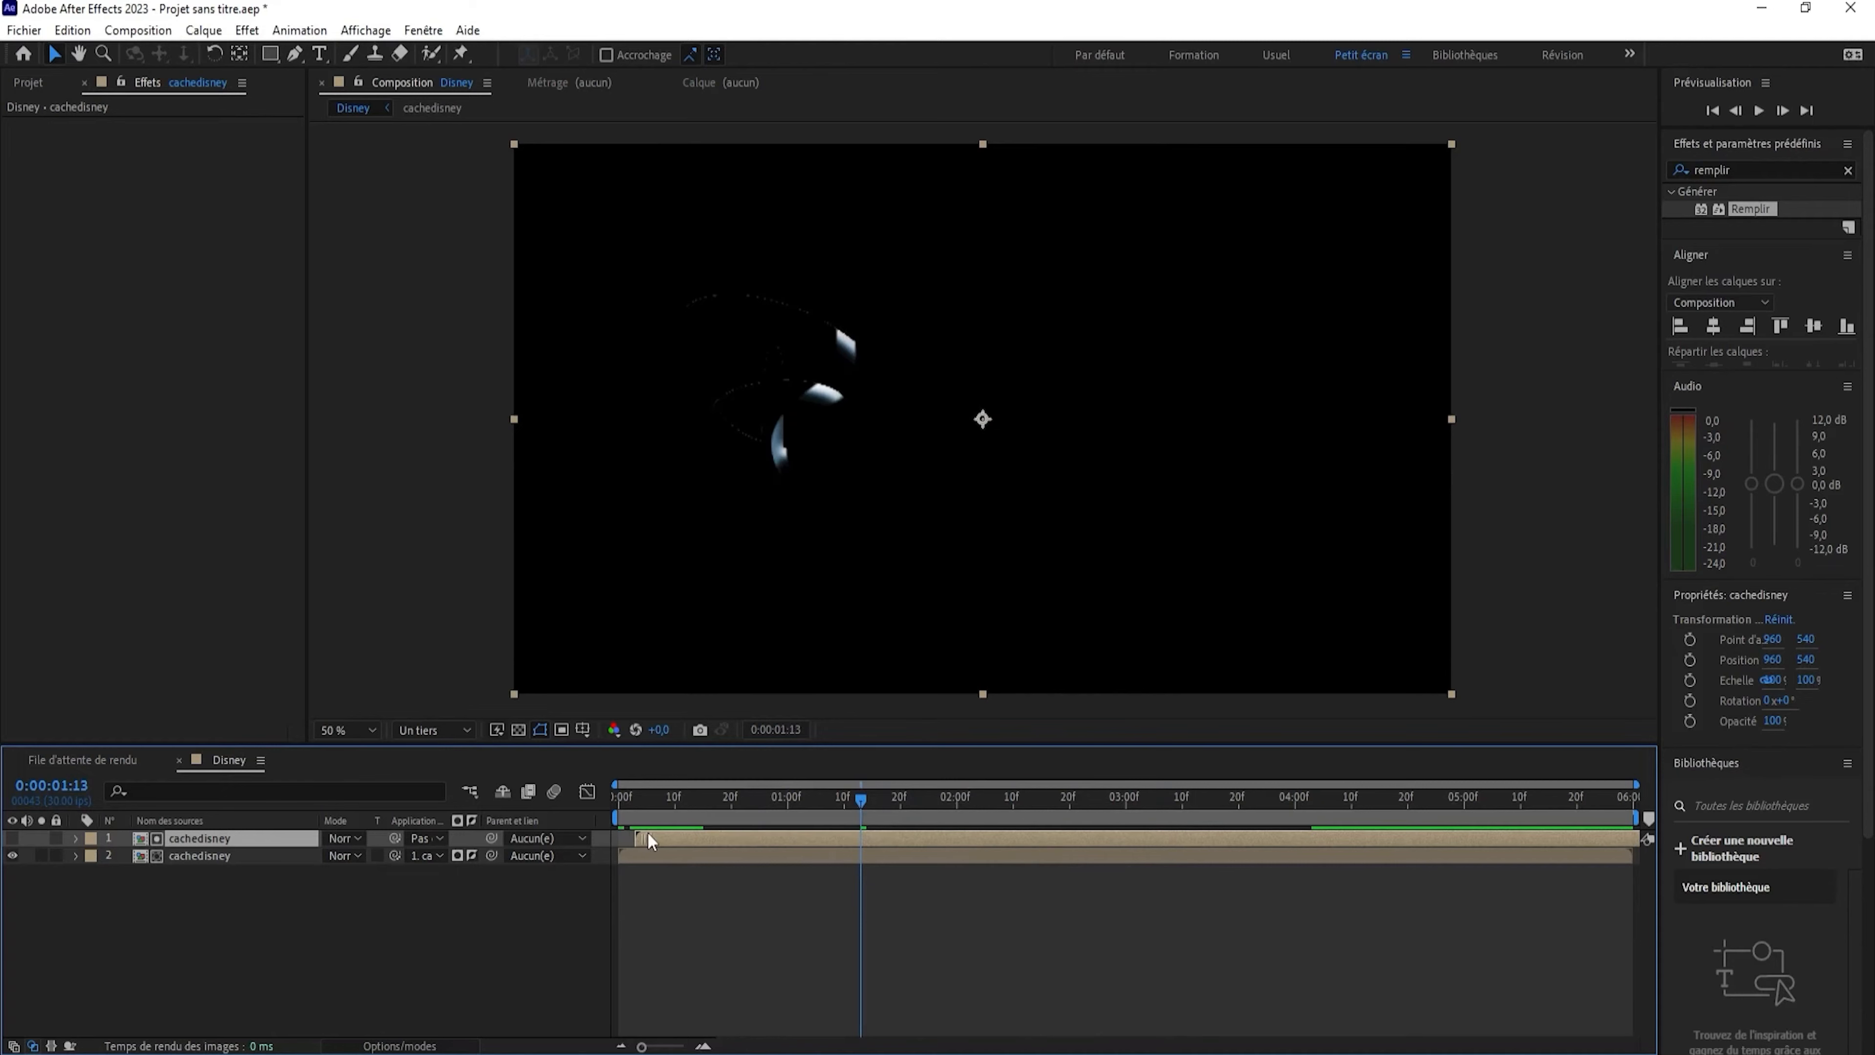
drag(893, 809, 624, 845)
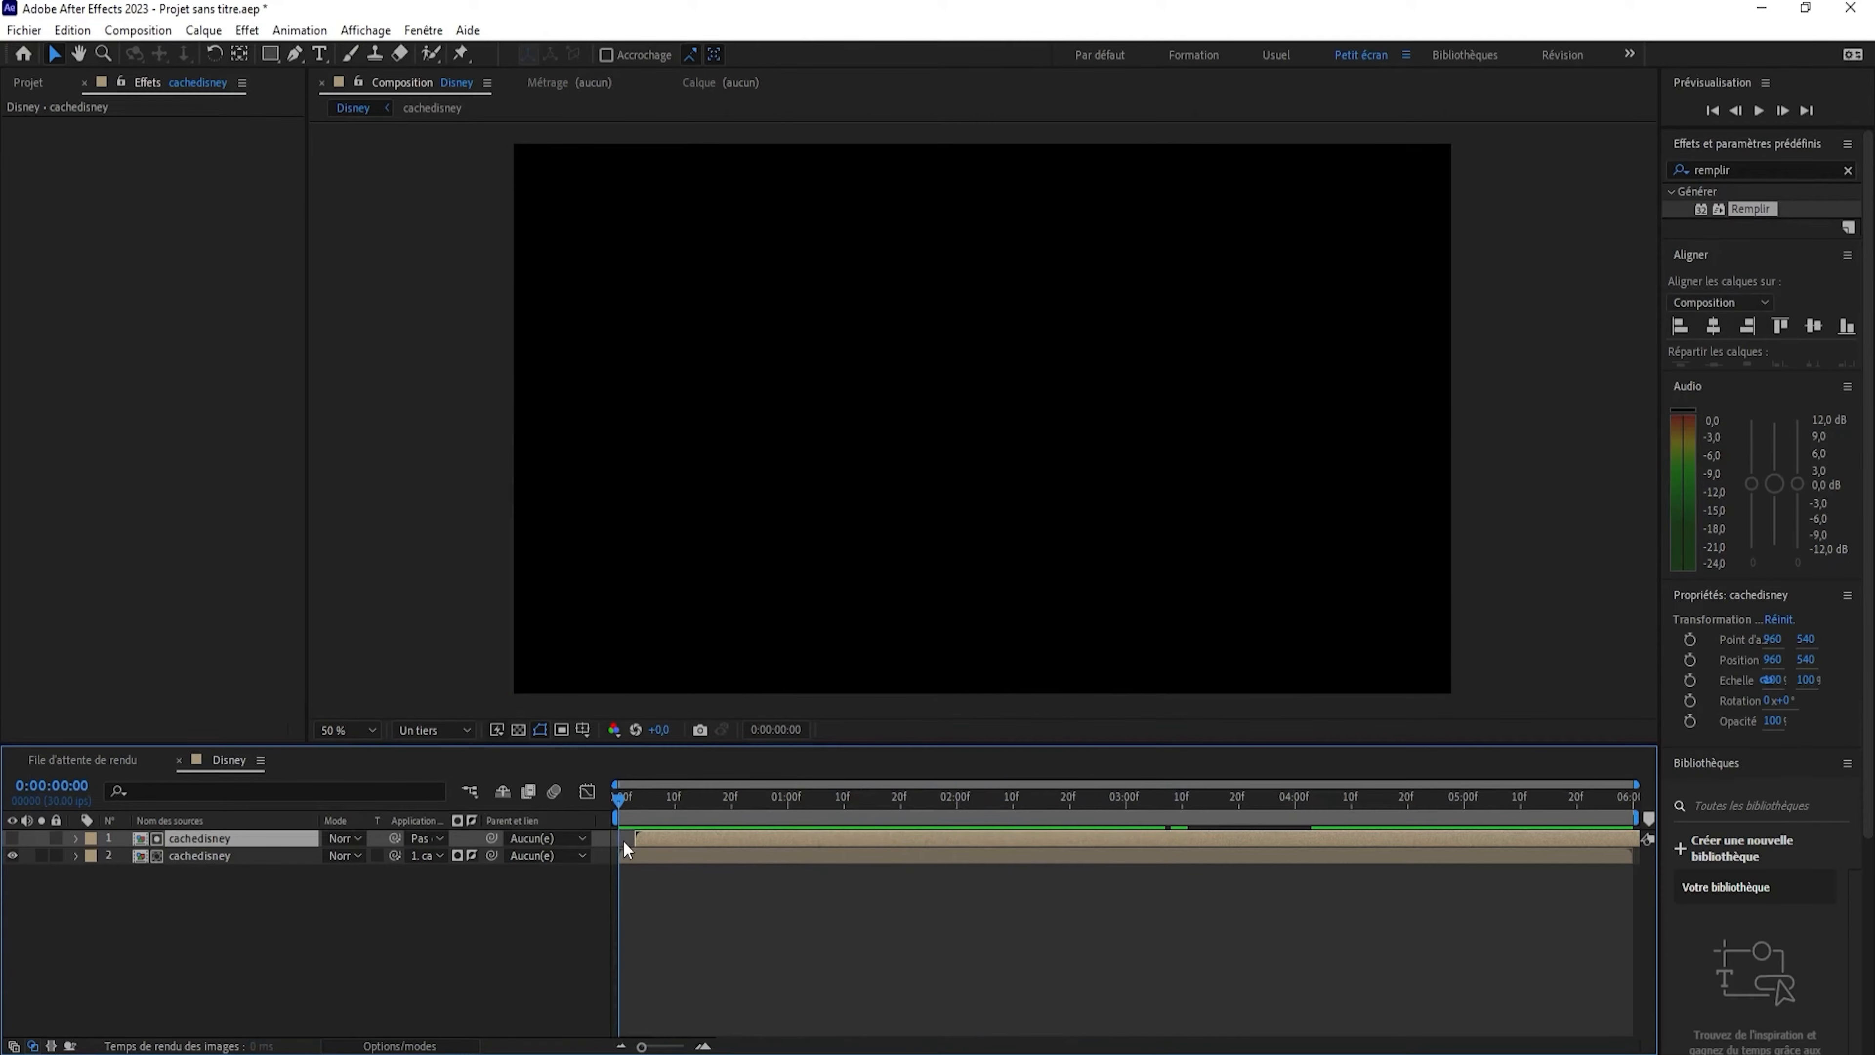
Find the Minimax effect by searching "mini" and apply it to the lower cachedisney layer.
click(197, 855)
click(1733, 168)
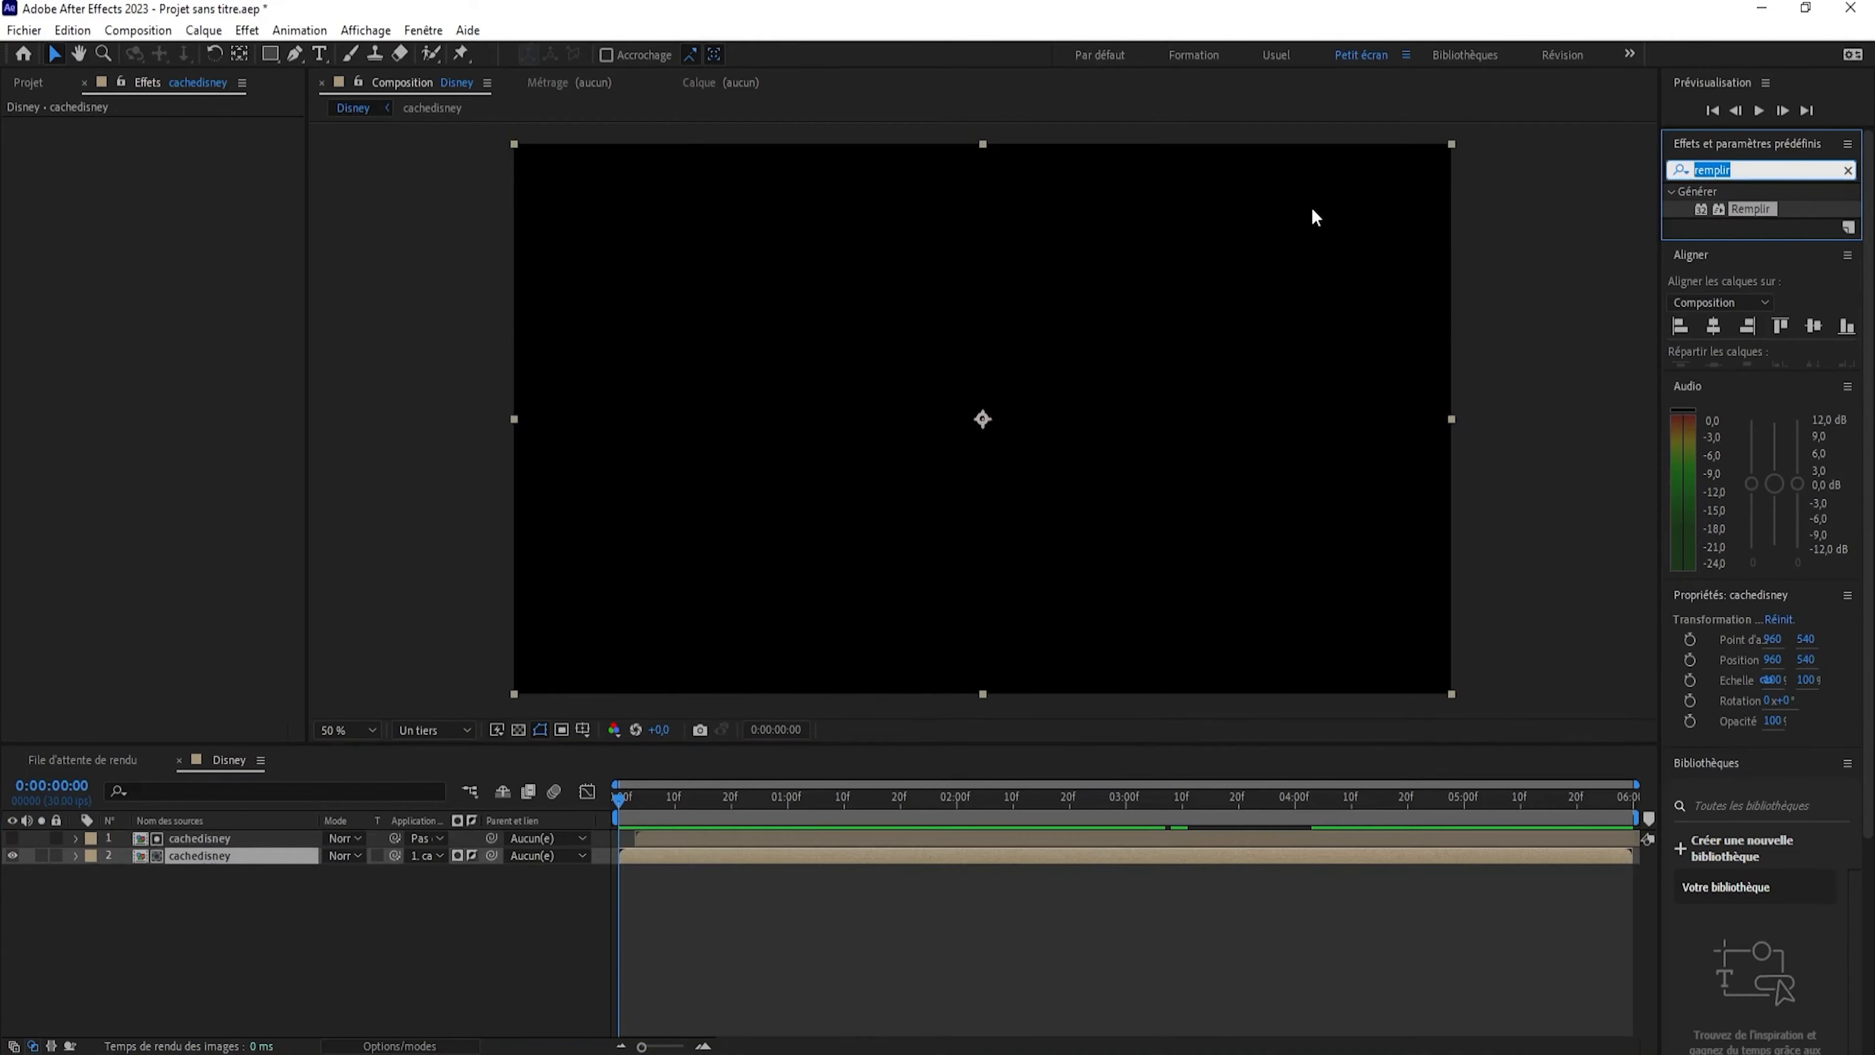
text(mini)
drag(1751, 209, 227, 857)
At 0:00:01:05, set the Minimax Opération to Minimum.
drag(617, 799, 817, 822)
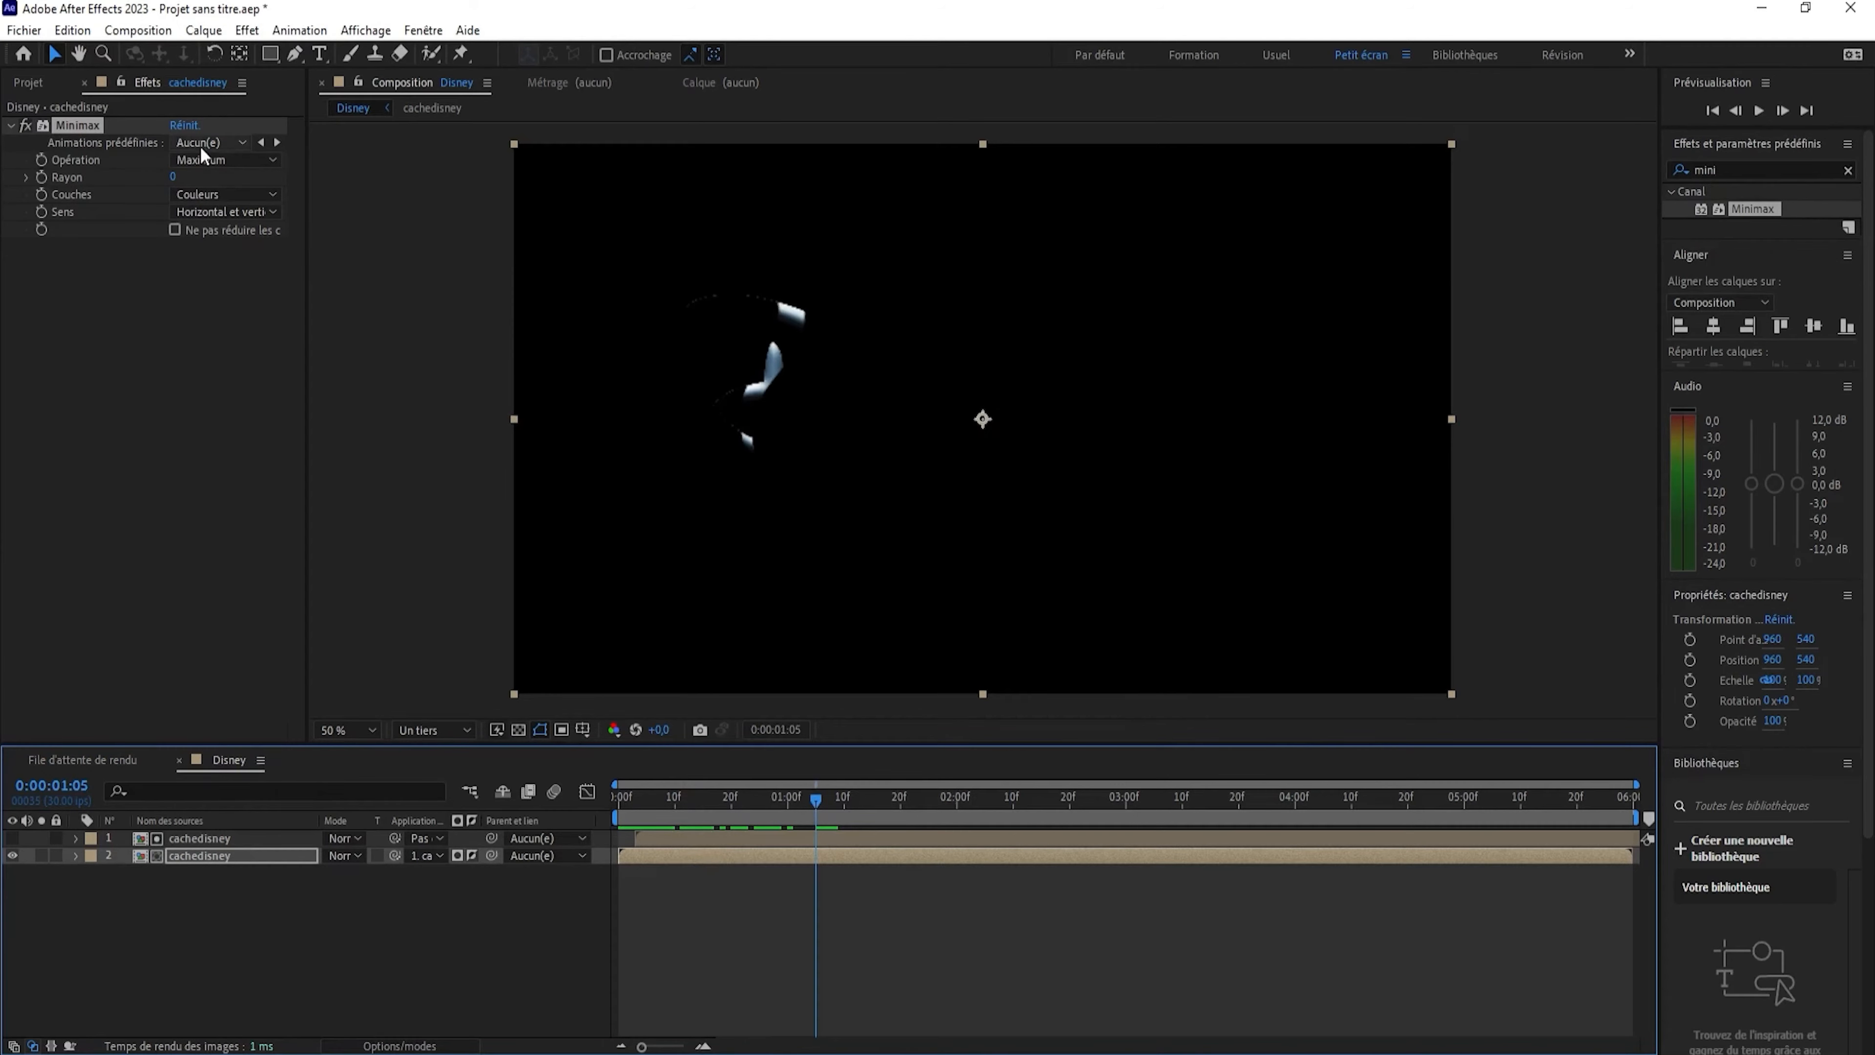
click(229, 160)
click(238, 184)
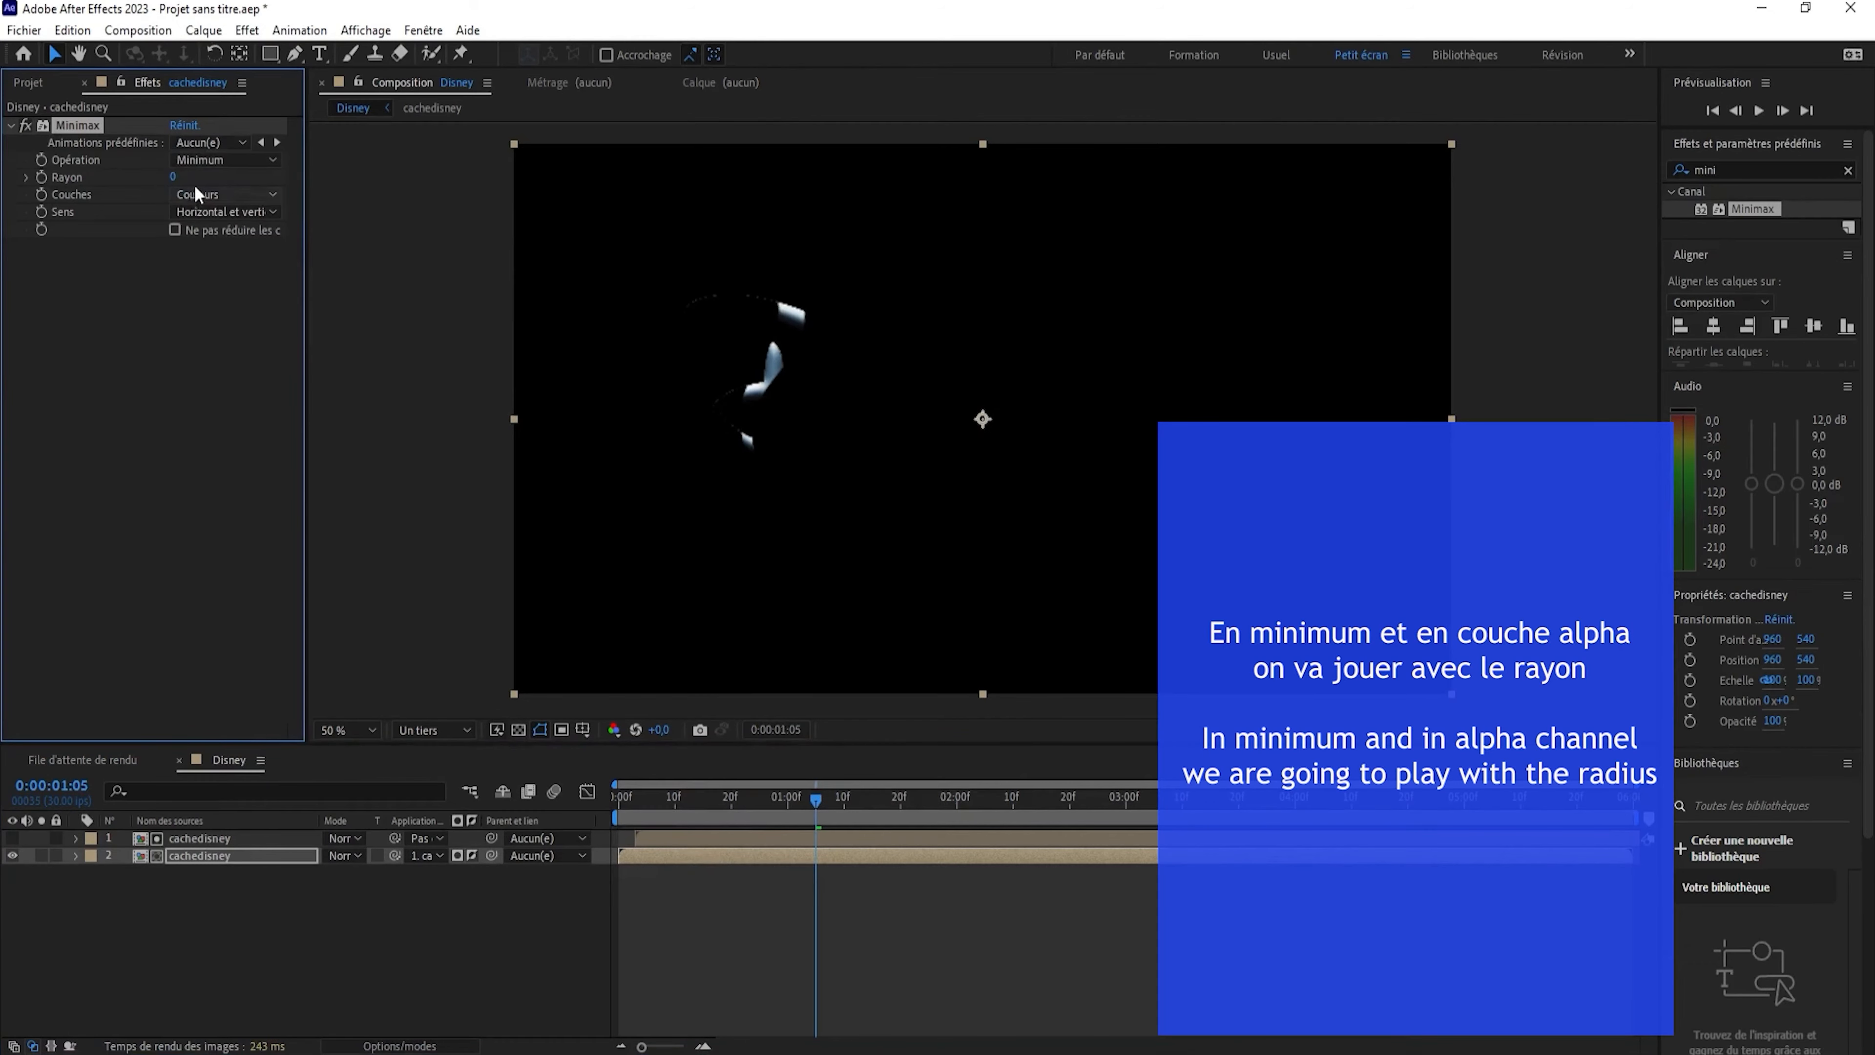
Set the Minimax Couches to Alpha and its Rayon to 6, and check the thinned sliver along the timeline.
click(190, 194)
click(218, 329)
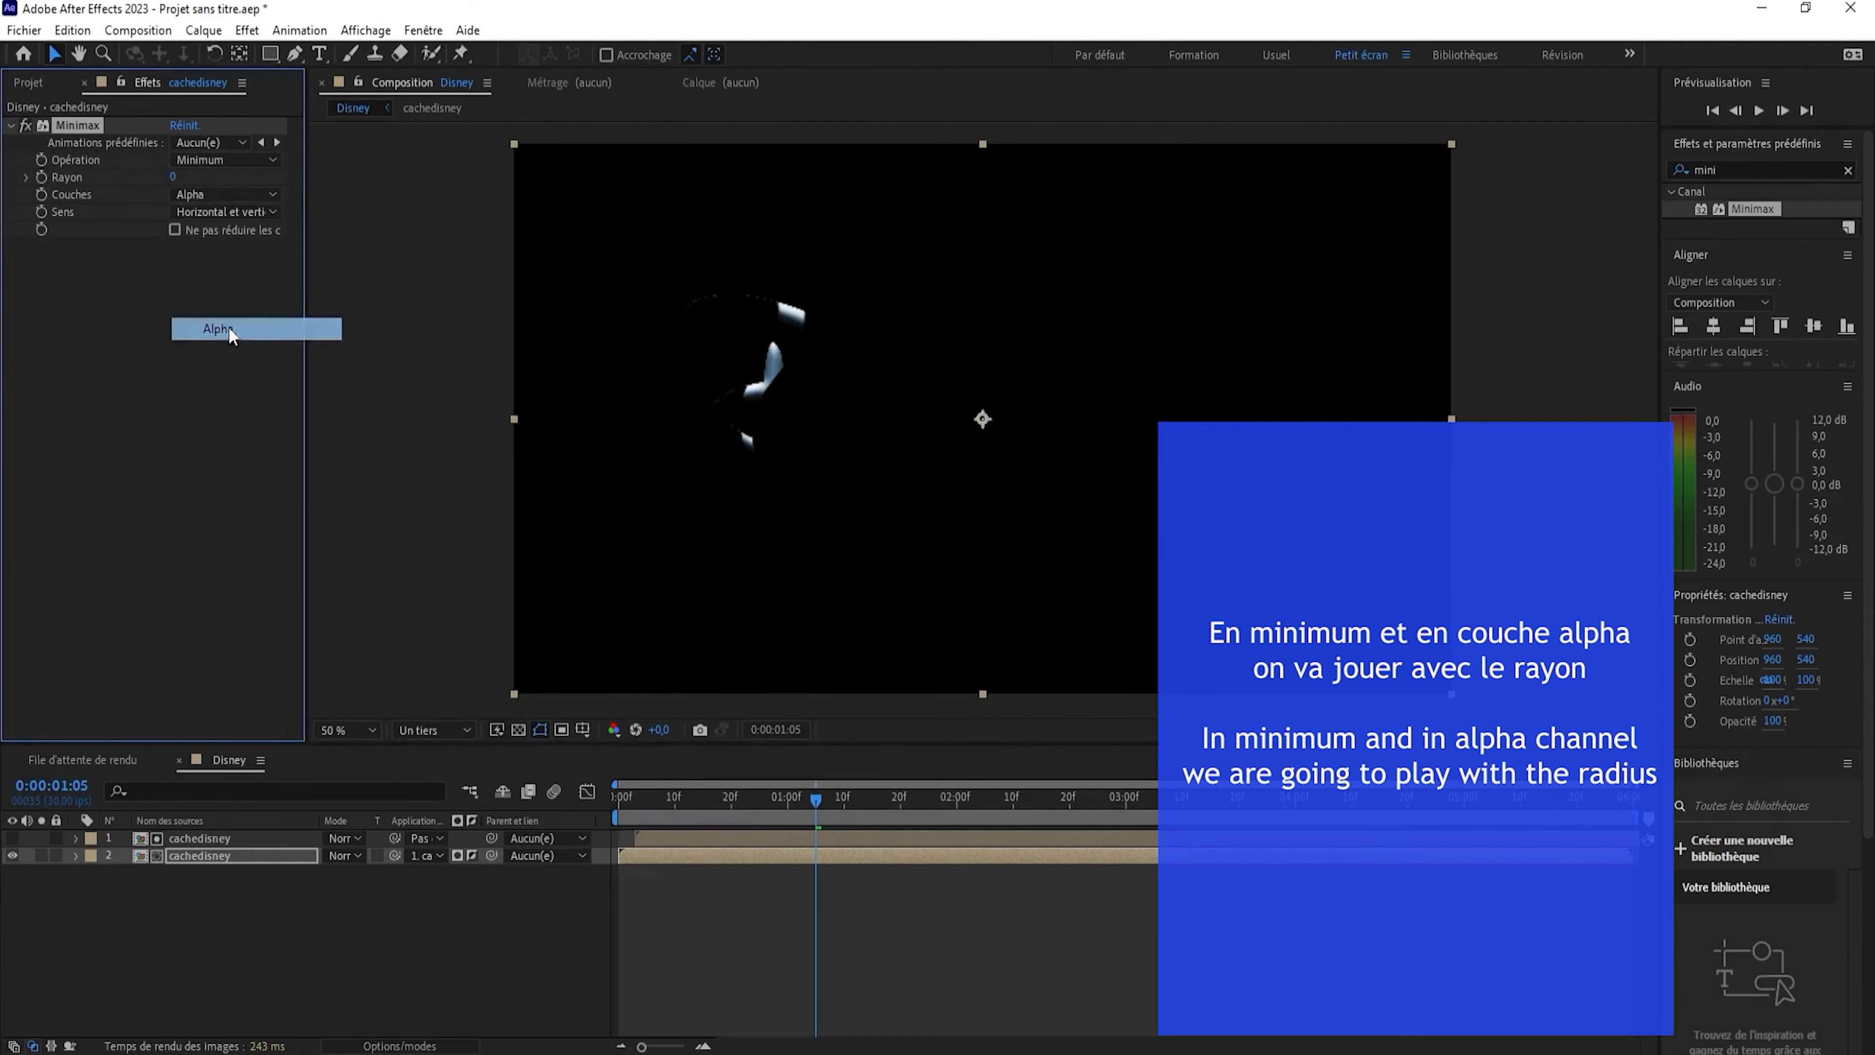
drag(173, 177, 180, 179)
mouse_move(816, 799)
mouse_down()
mouse_move(1175, 805)
mouse_move(766, 808)
mouse_move(1268, 766)
mouse_move(816, 790)
mouse_move(1107, 786)
mouse_up()
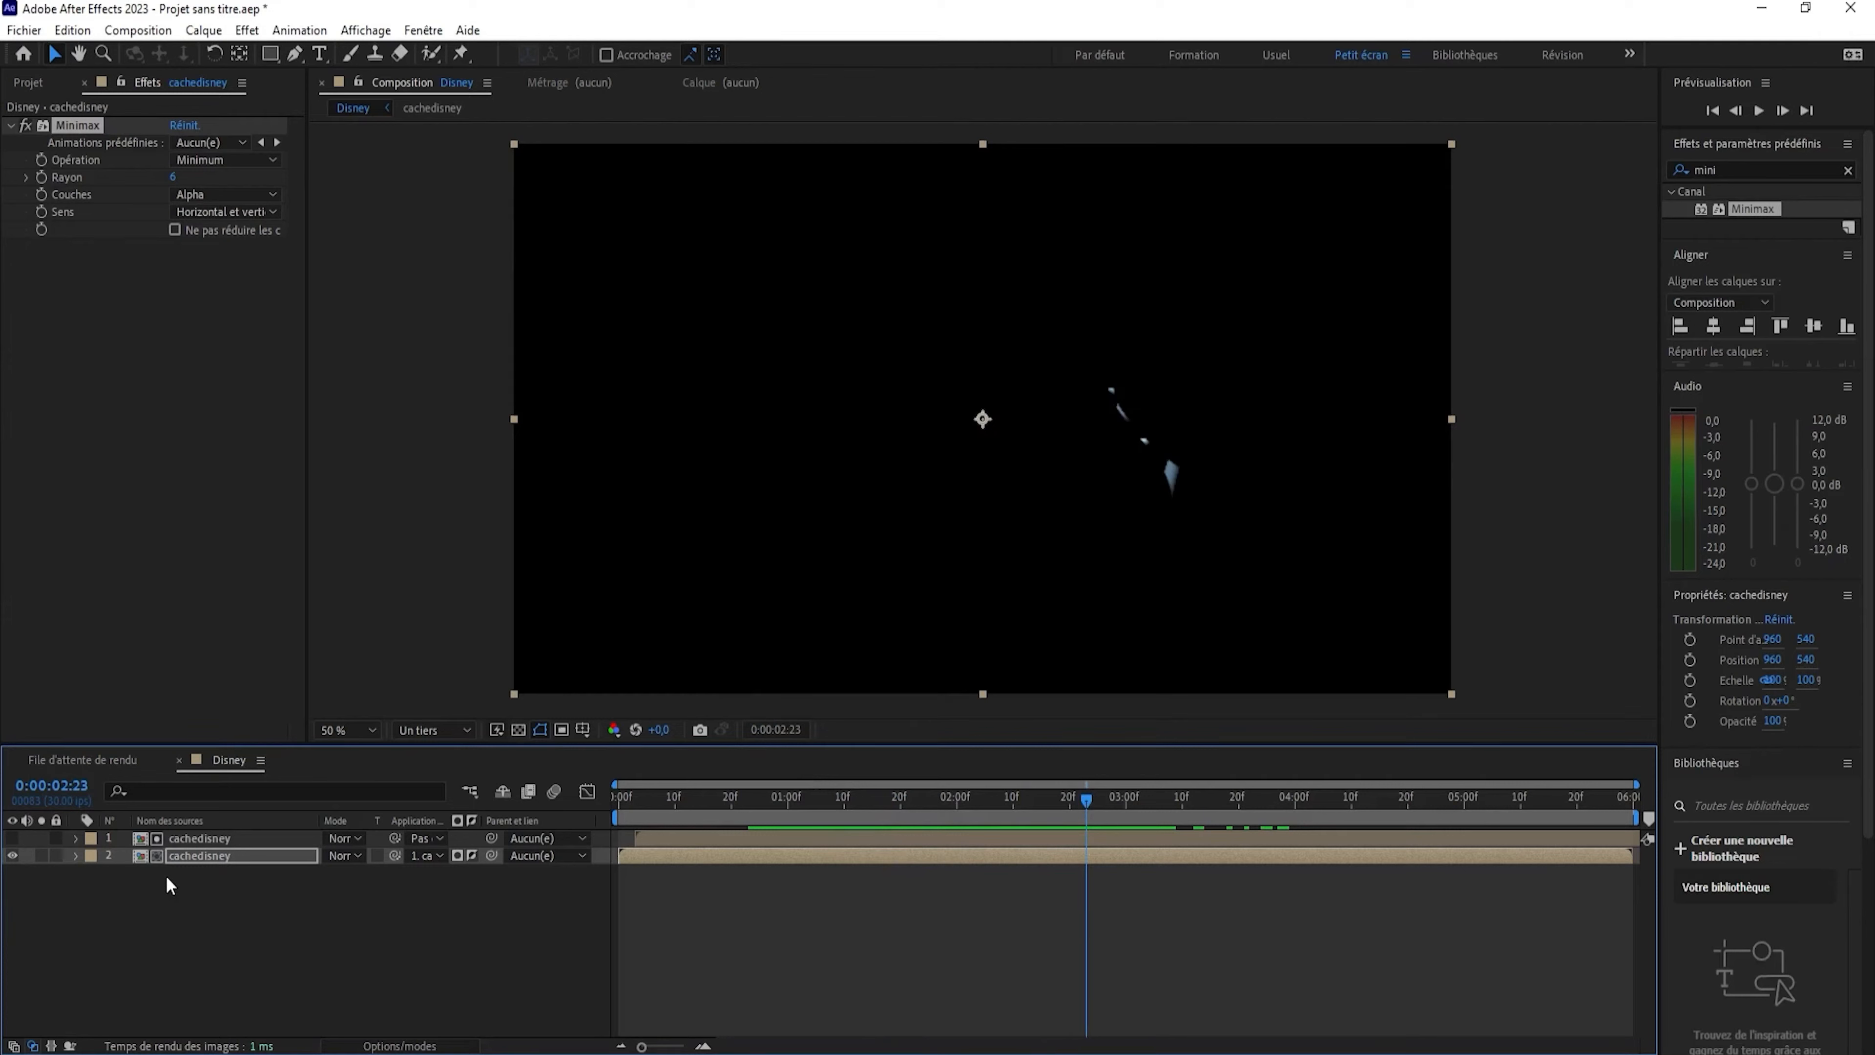
Precompose the two cachedisney layers into a new composition named "disneylueur".
click(184, 855)
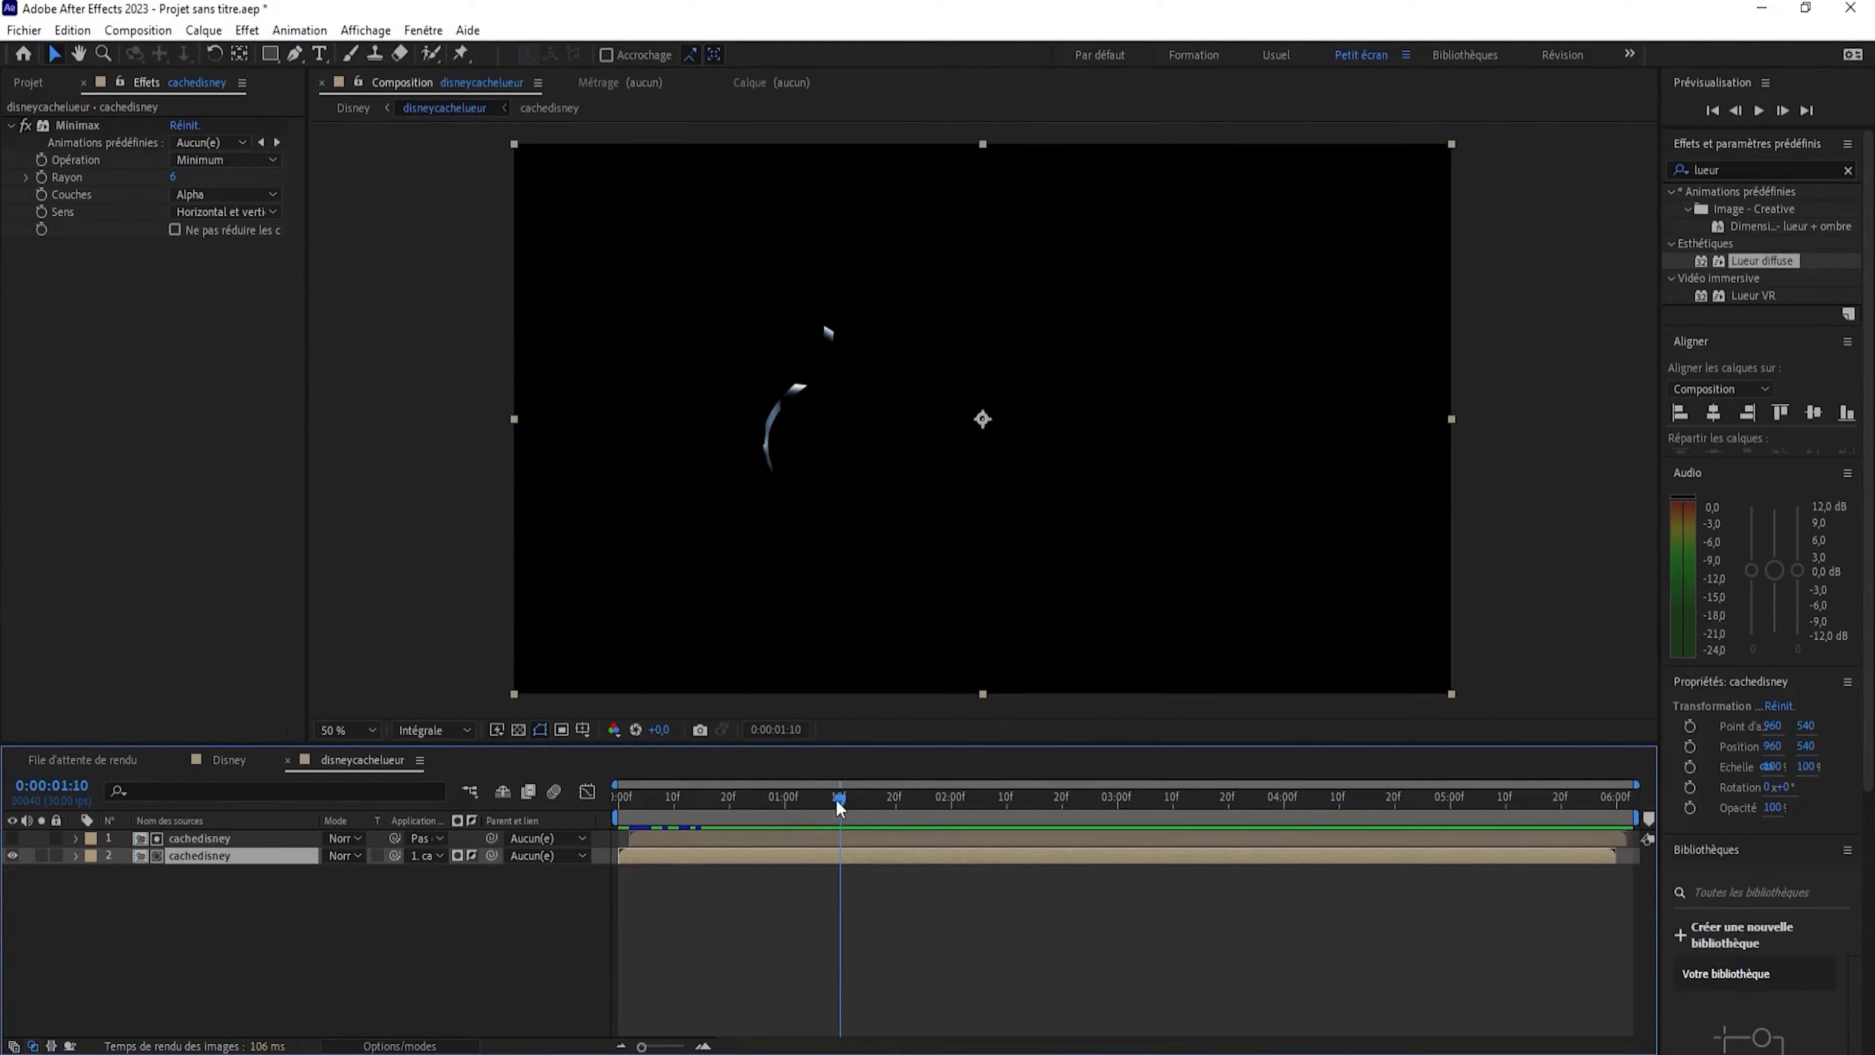
drag(839, 807, 794, 784)
shift+click(184, 837)
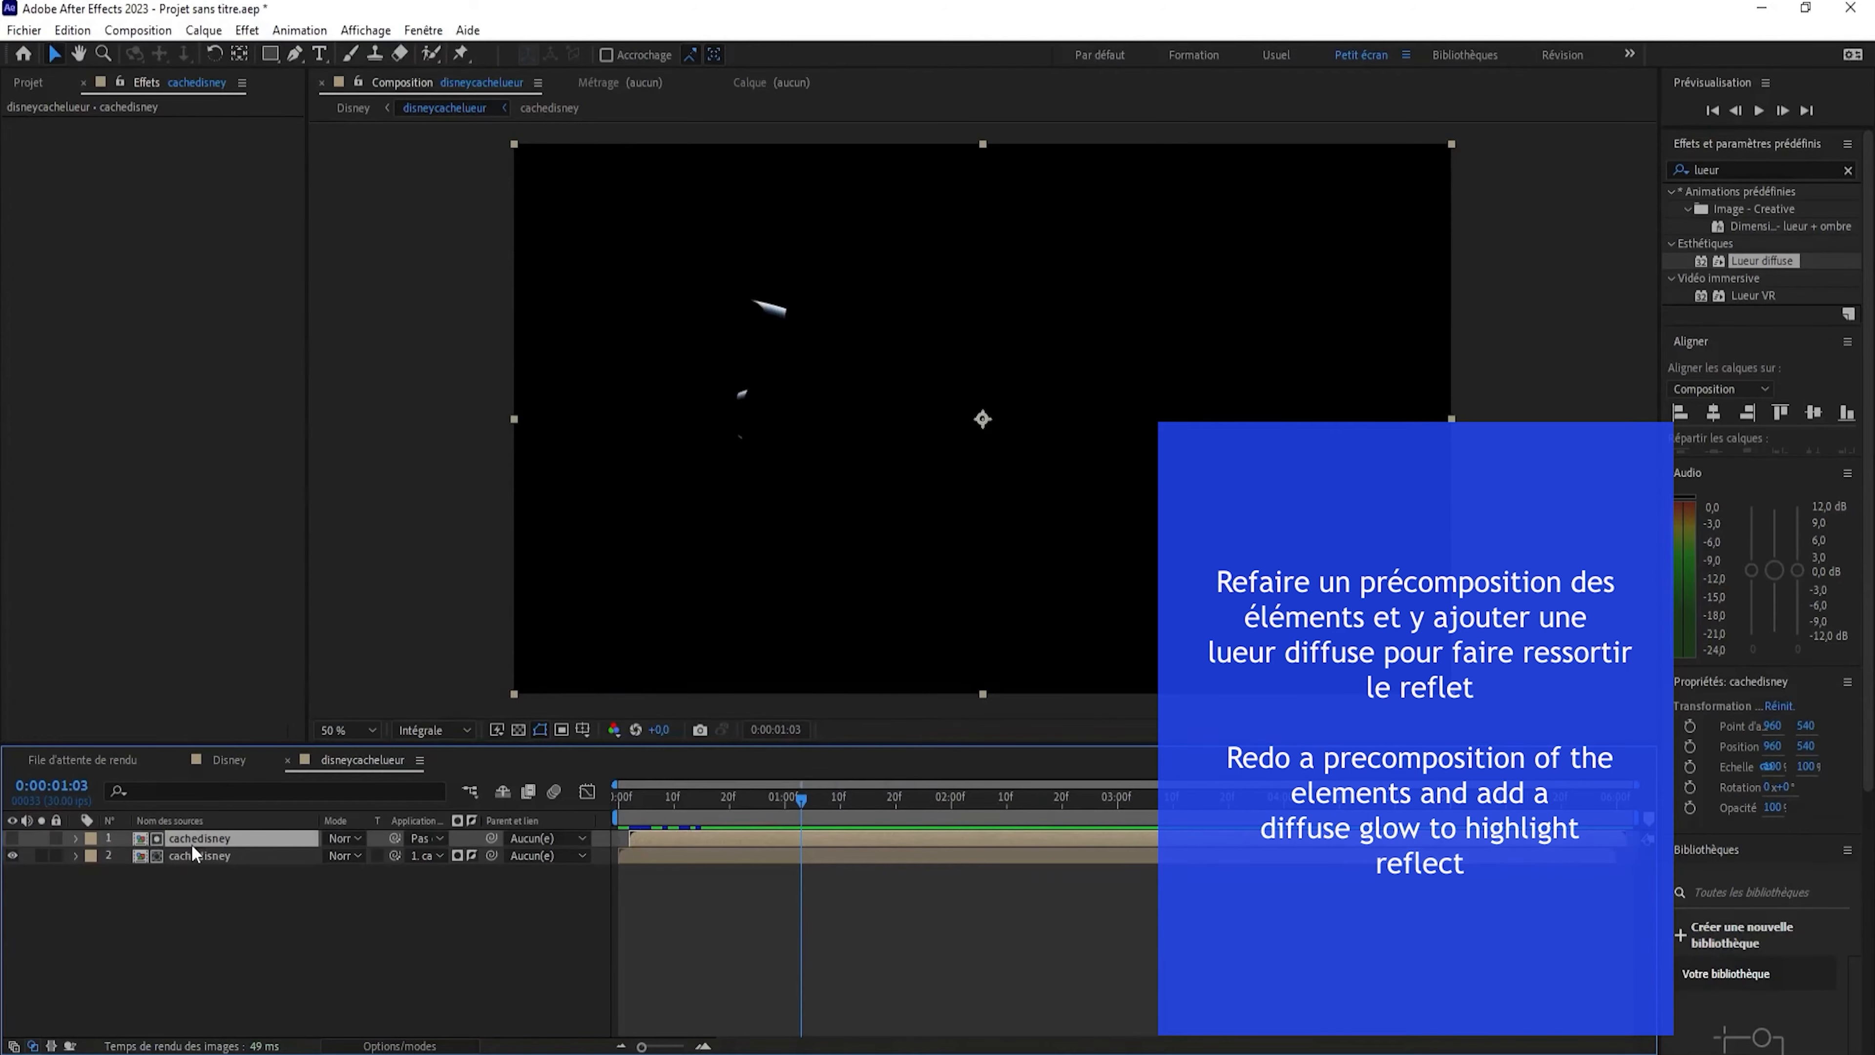
right_click(200, 837)
click(281, 703)
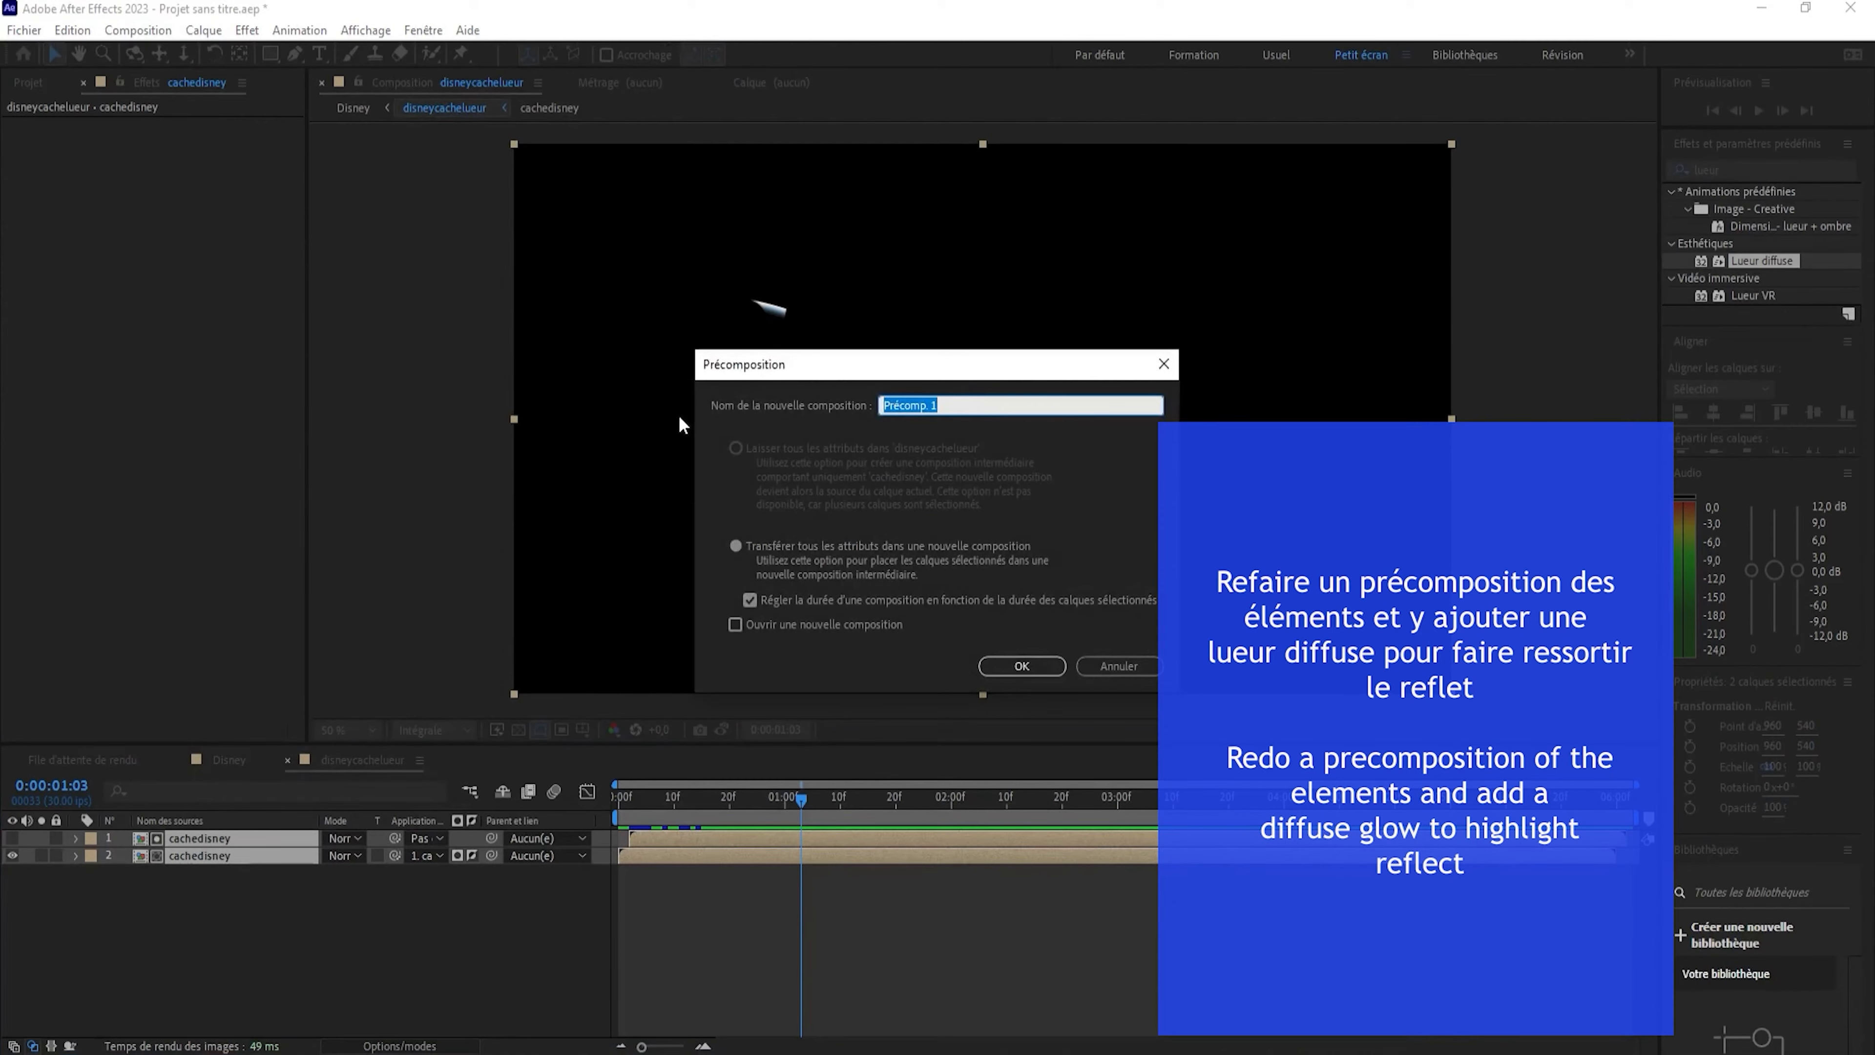
text(disneylueur)
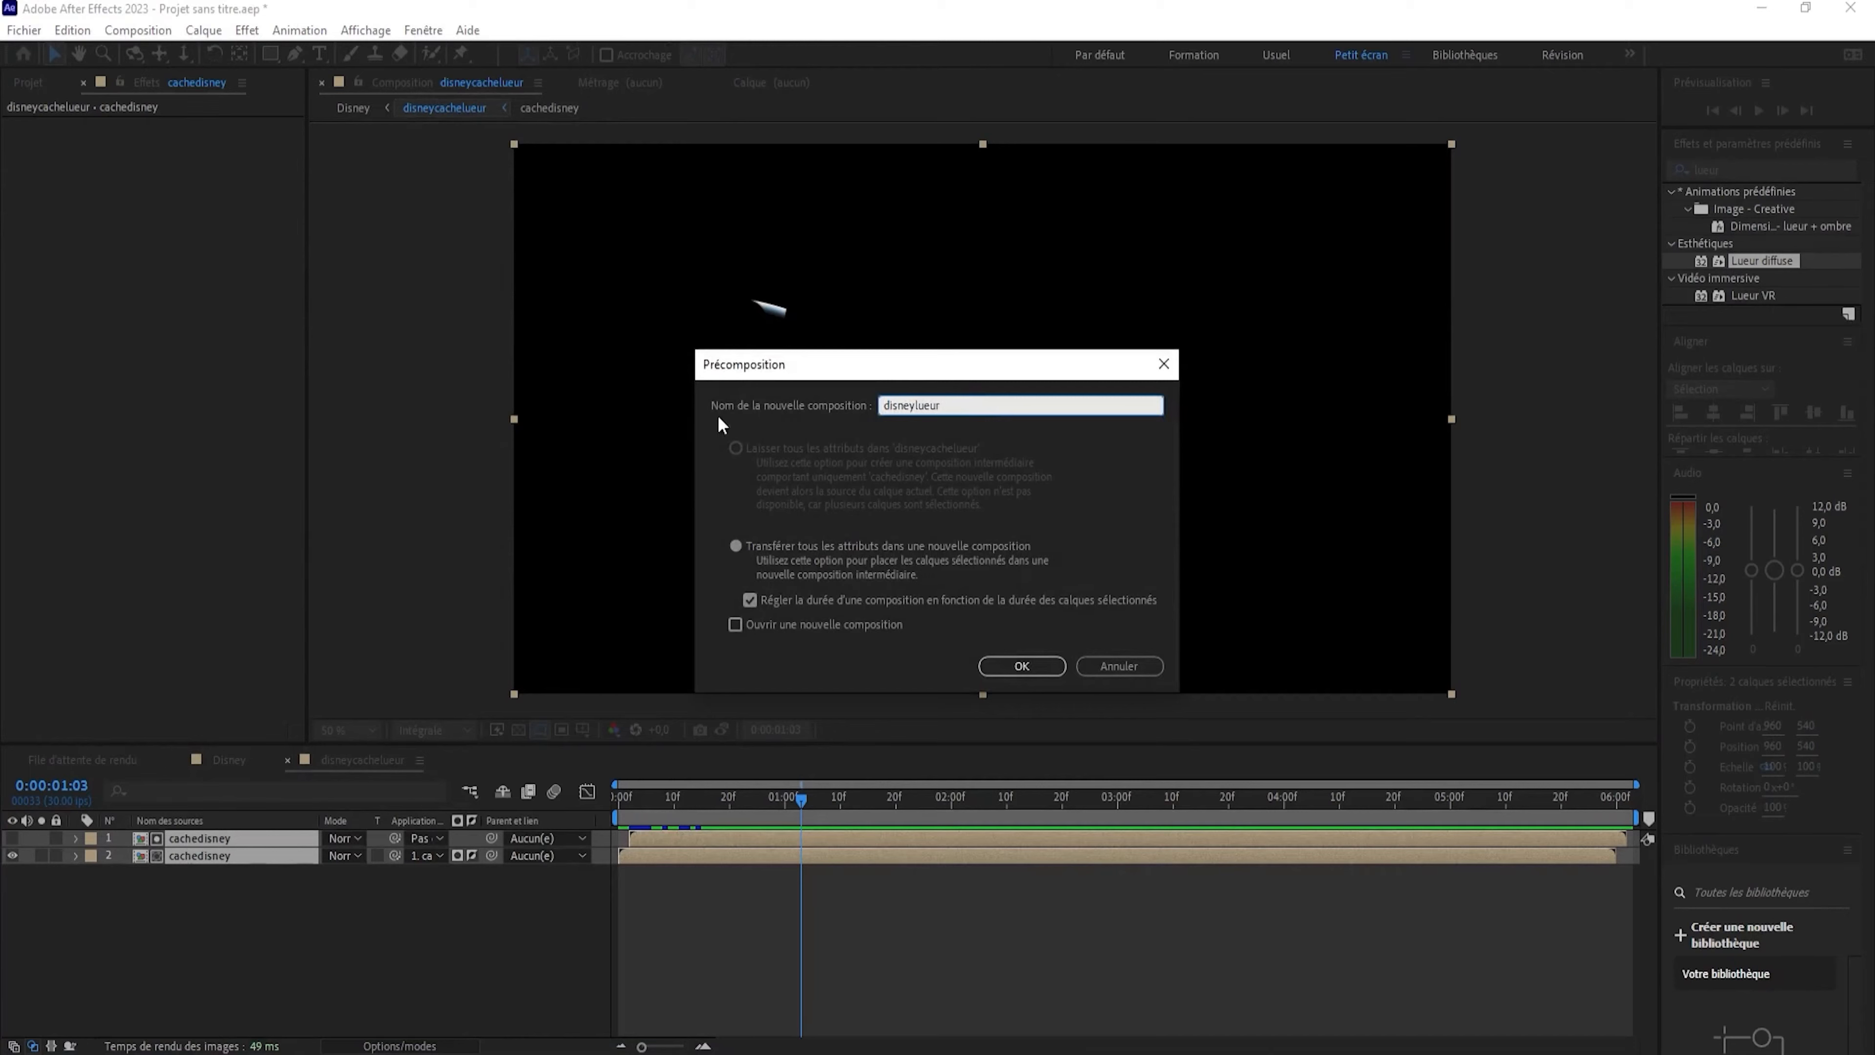
click(1026, 667)
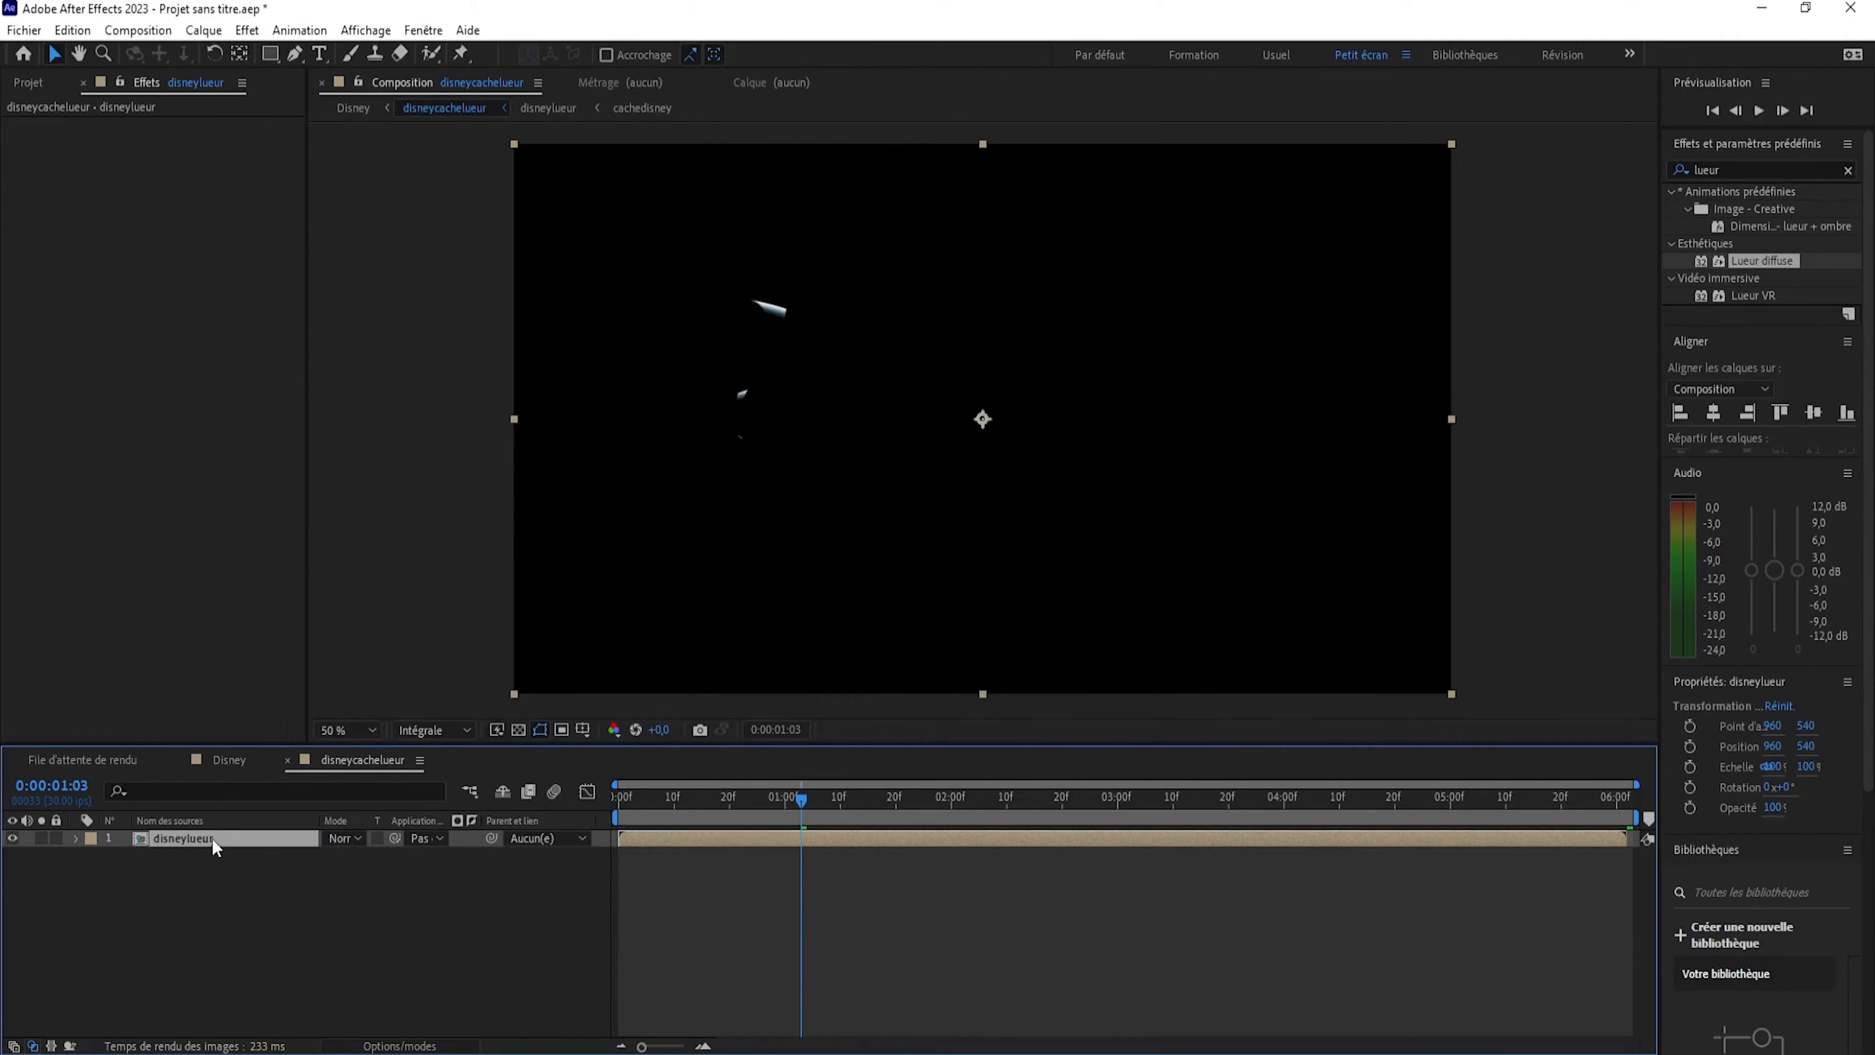
At 0:00:01:09, find the Lueur diffuse effect by searching "lueur" and apply it to the disneylueur layer.
drag(735, 817, 840, 838)
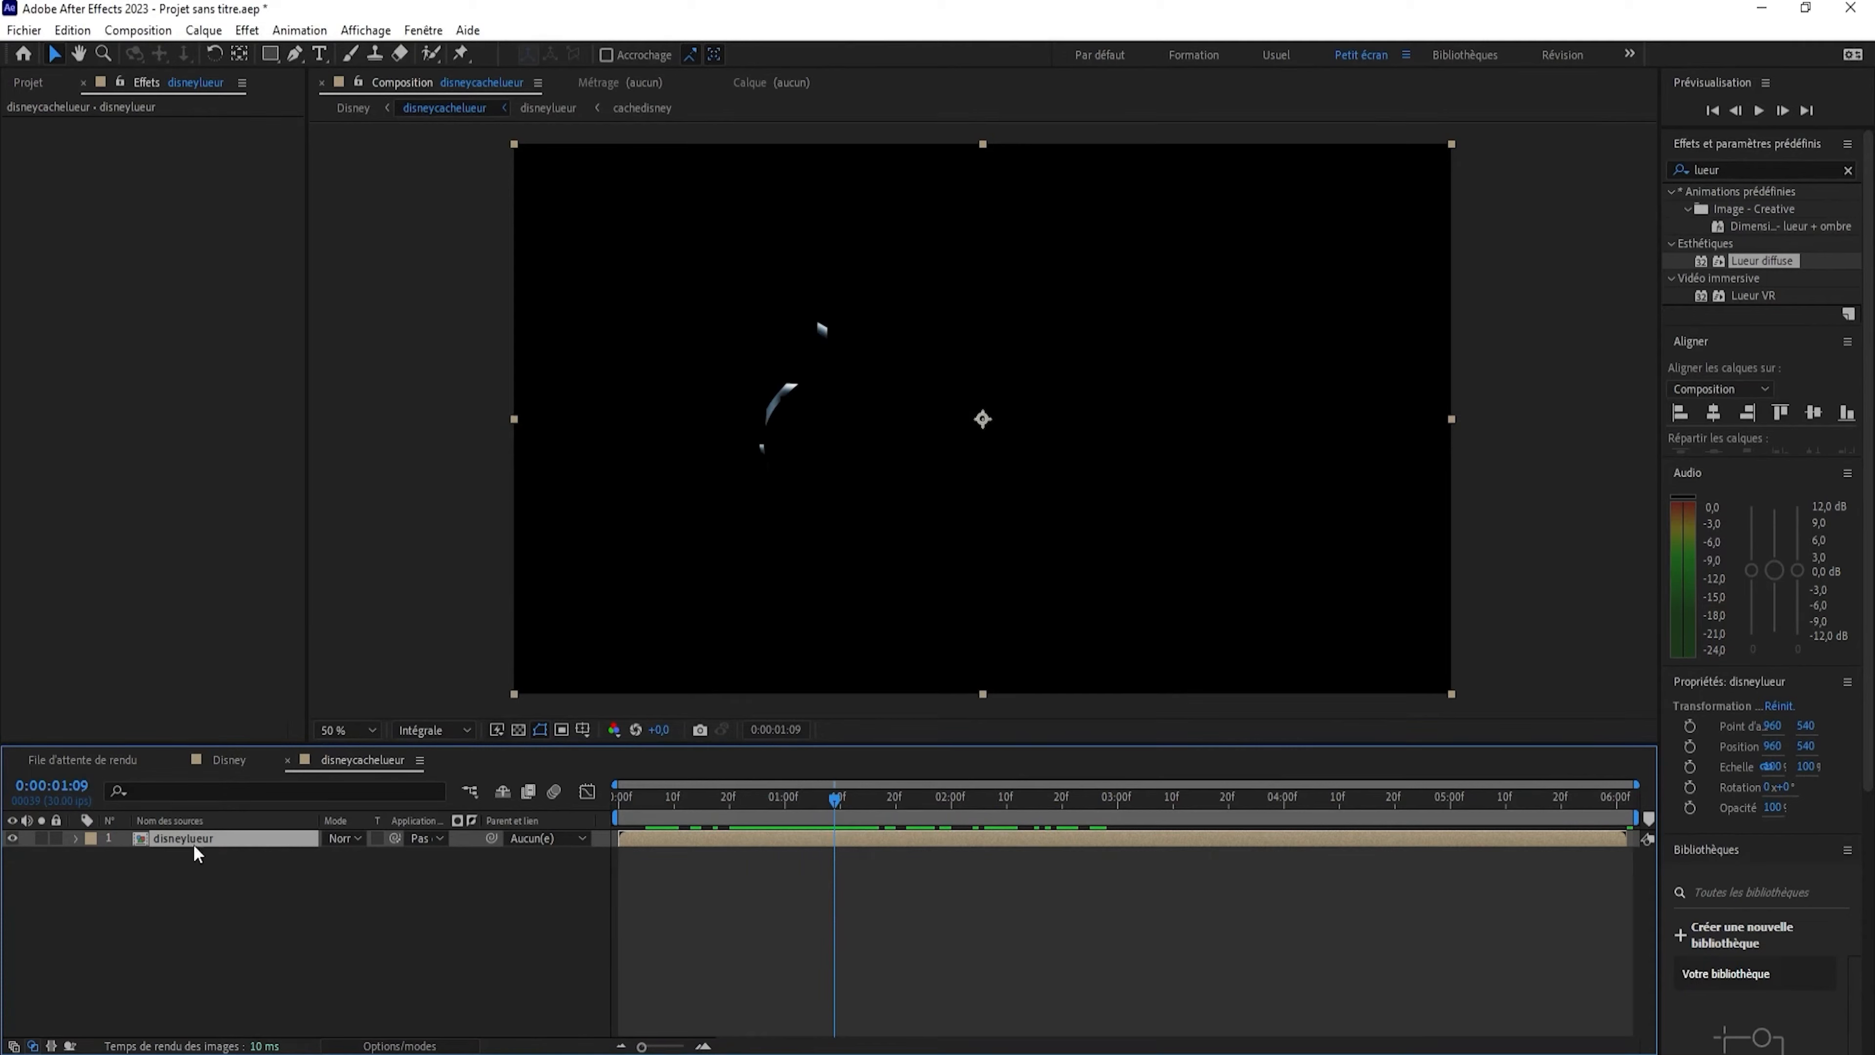
drag(1738, 171, 1567, 176)
text(lueur)
drag(1783, 267, 230, 849)
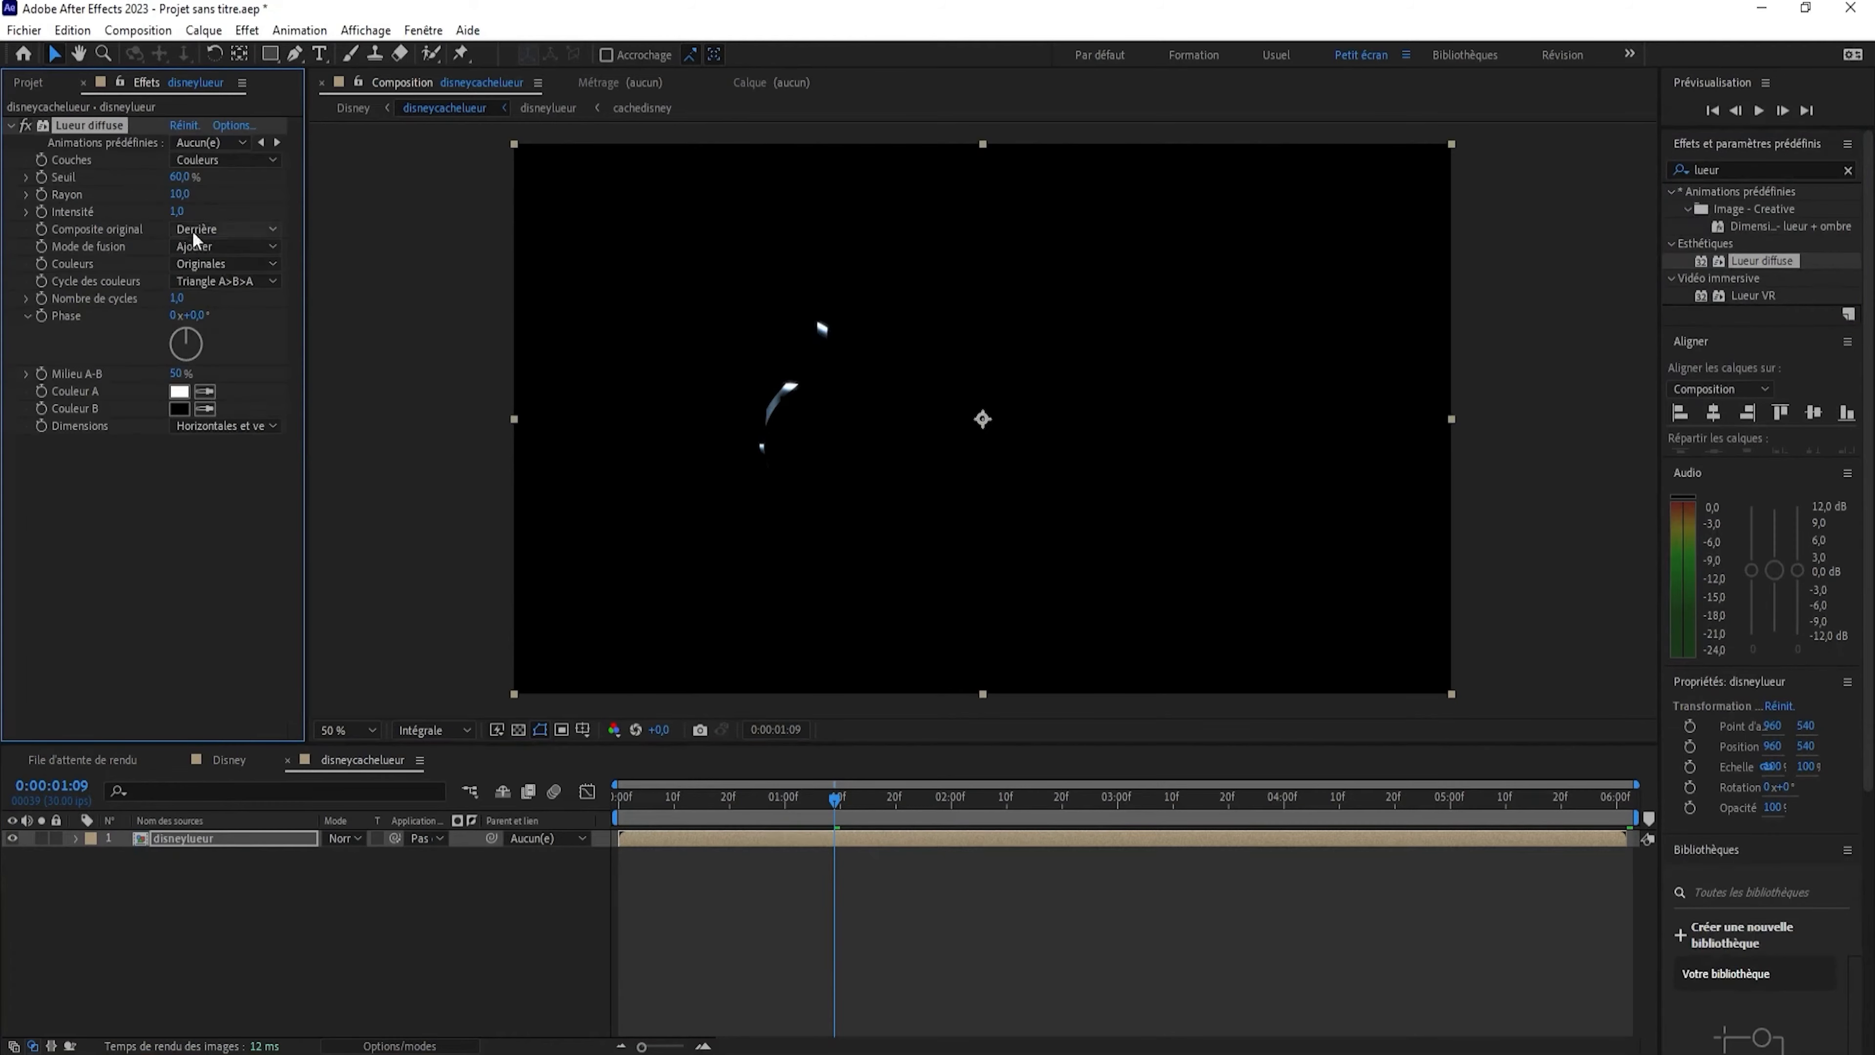
Set the Lueur diffuse Rayon to 13 and its Couleur A to the blue 3773FB.
drag(186, 196, 191, 197)
click(179, 392)
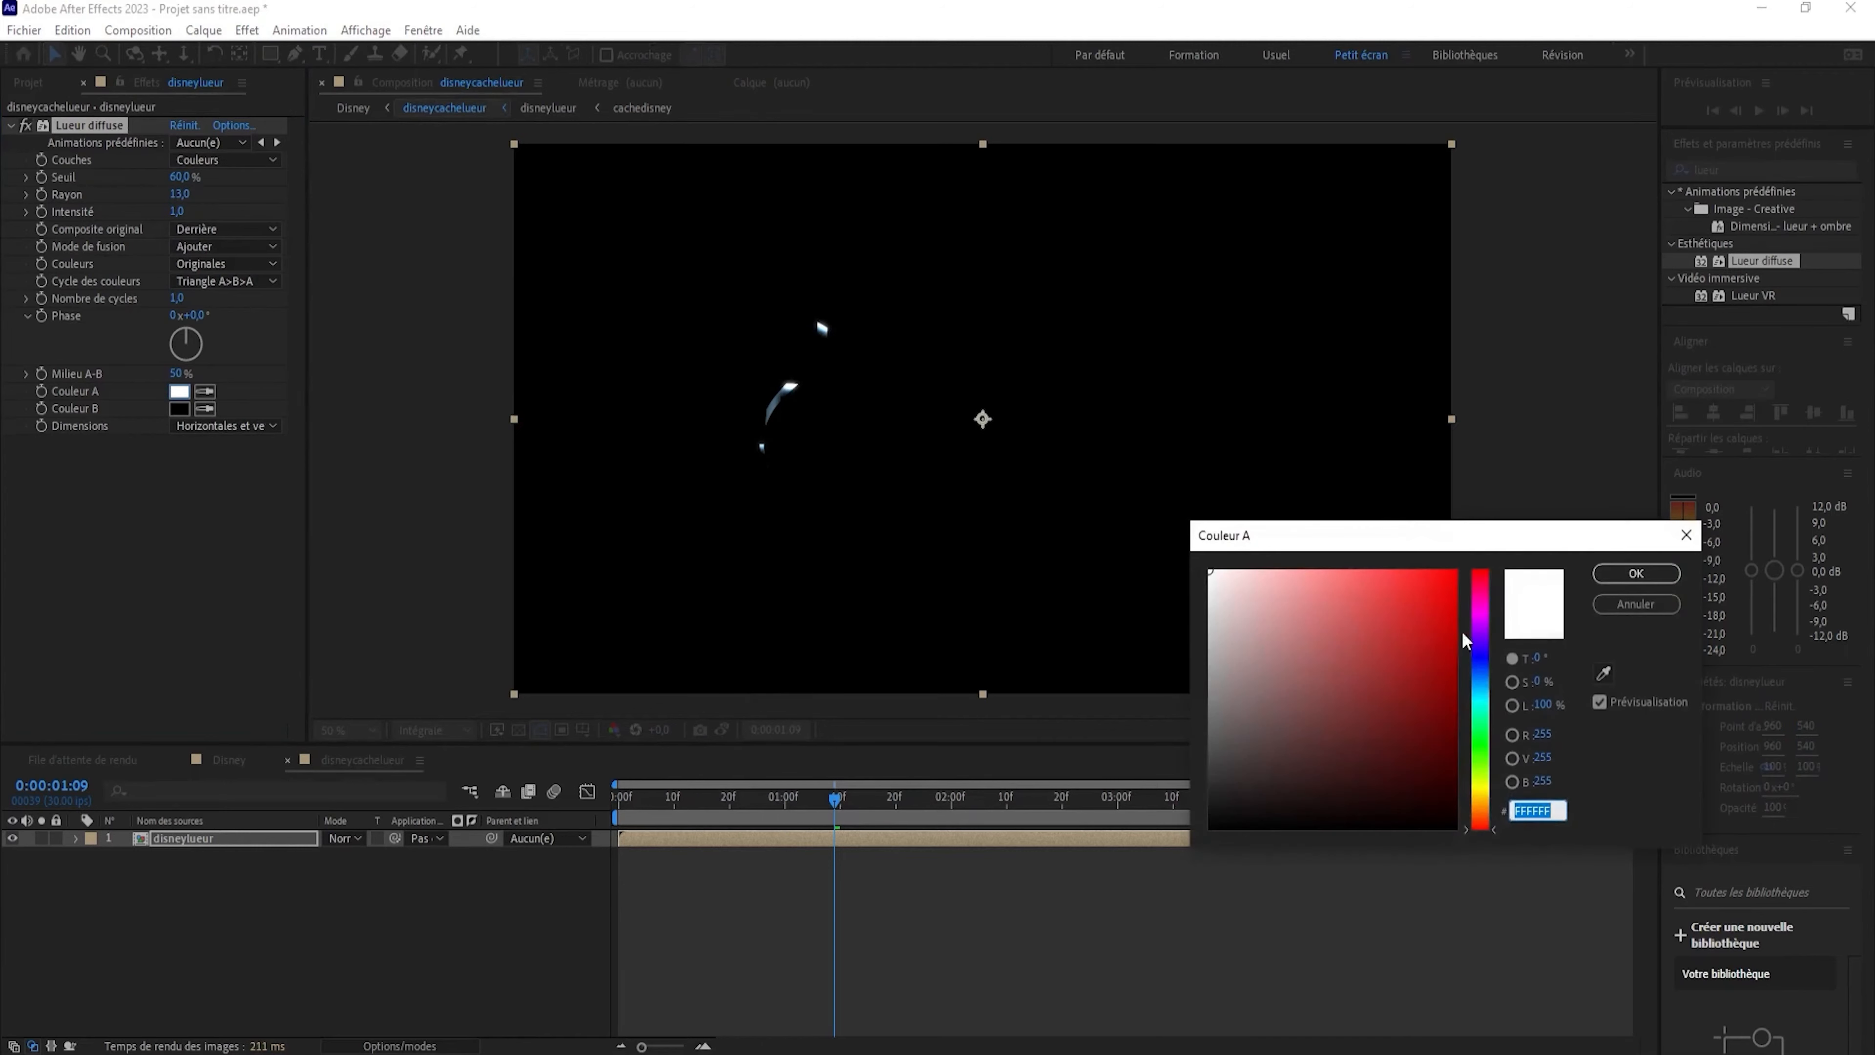
mouse_move(1487, 681)
mouse_down()
mouse_move(1495, 654)
mouse_move(1491, 676)
mouse_up()
click(1373, 581)
click(1356, 570)
click(1402, 574)
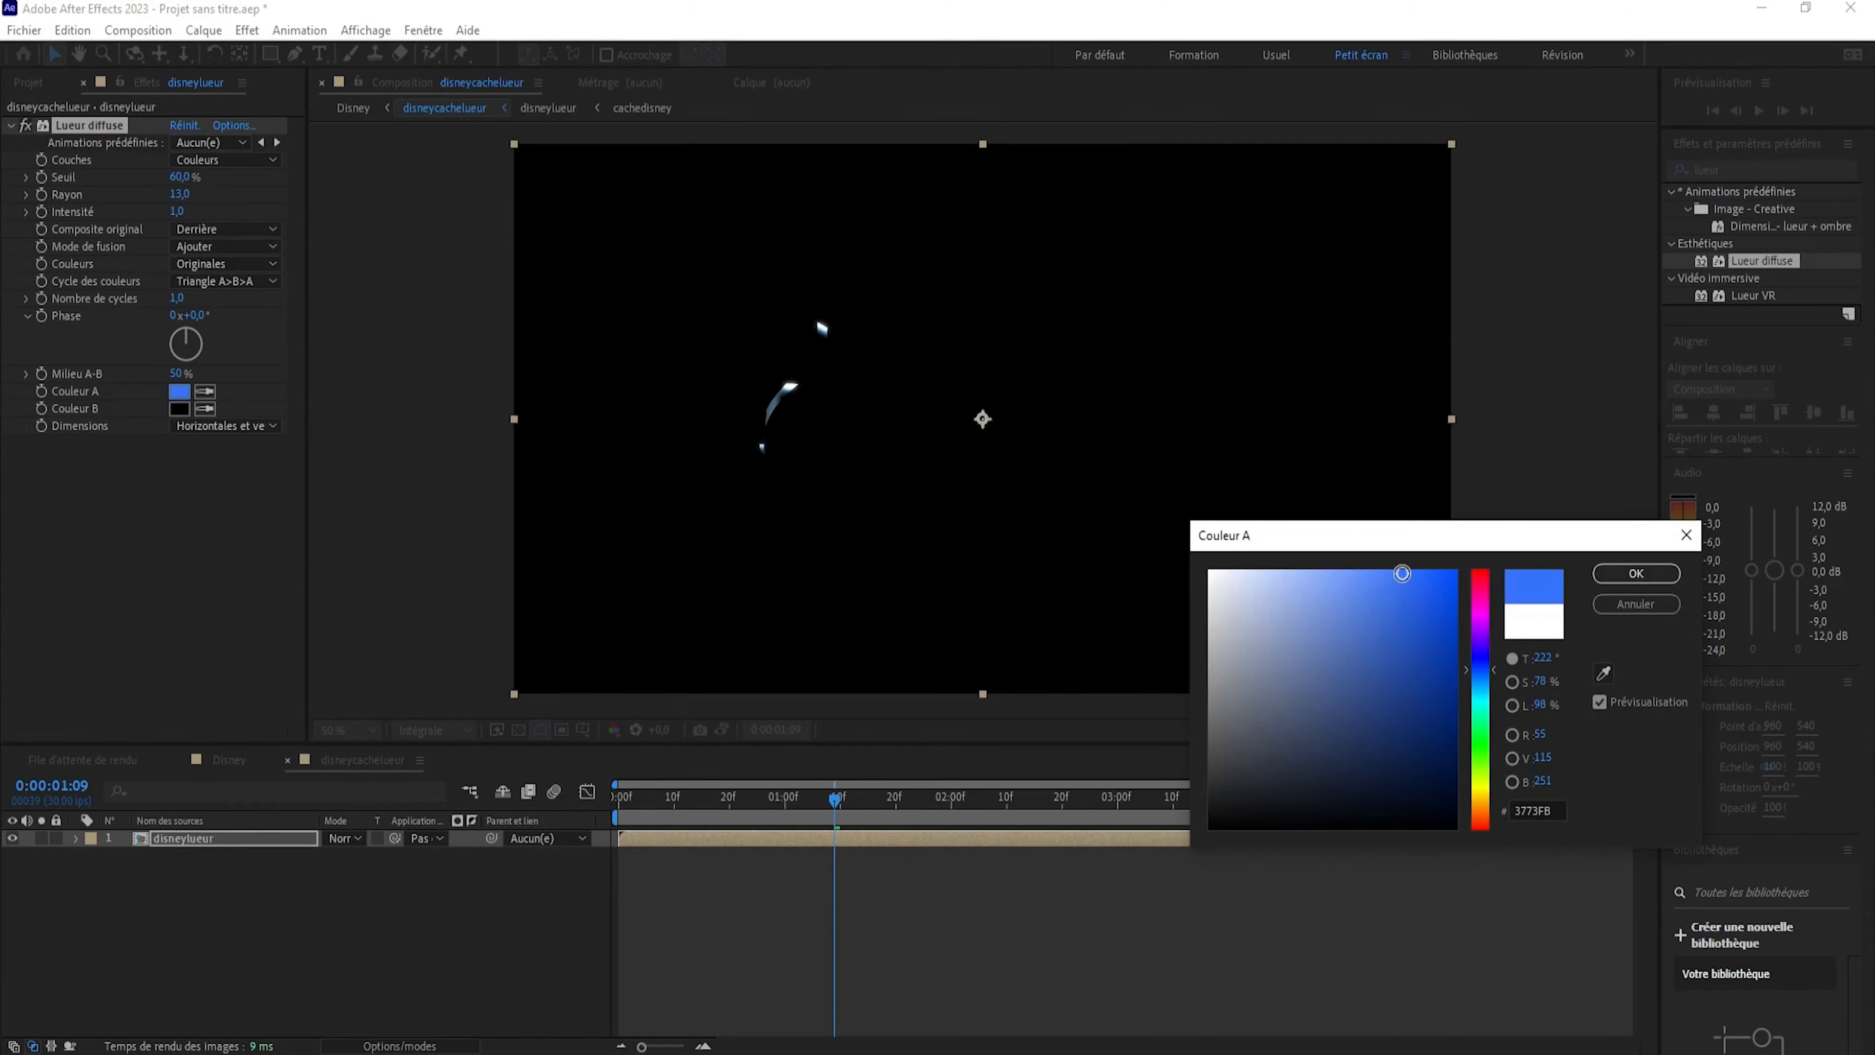
click(1635, 574)
Set the glow's Couleur B to white, then adjust its Rayon to 20, its Intensité to 1.2 and lower its Seuil.
click(179, 409)
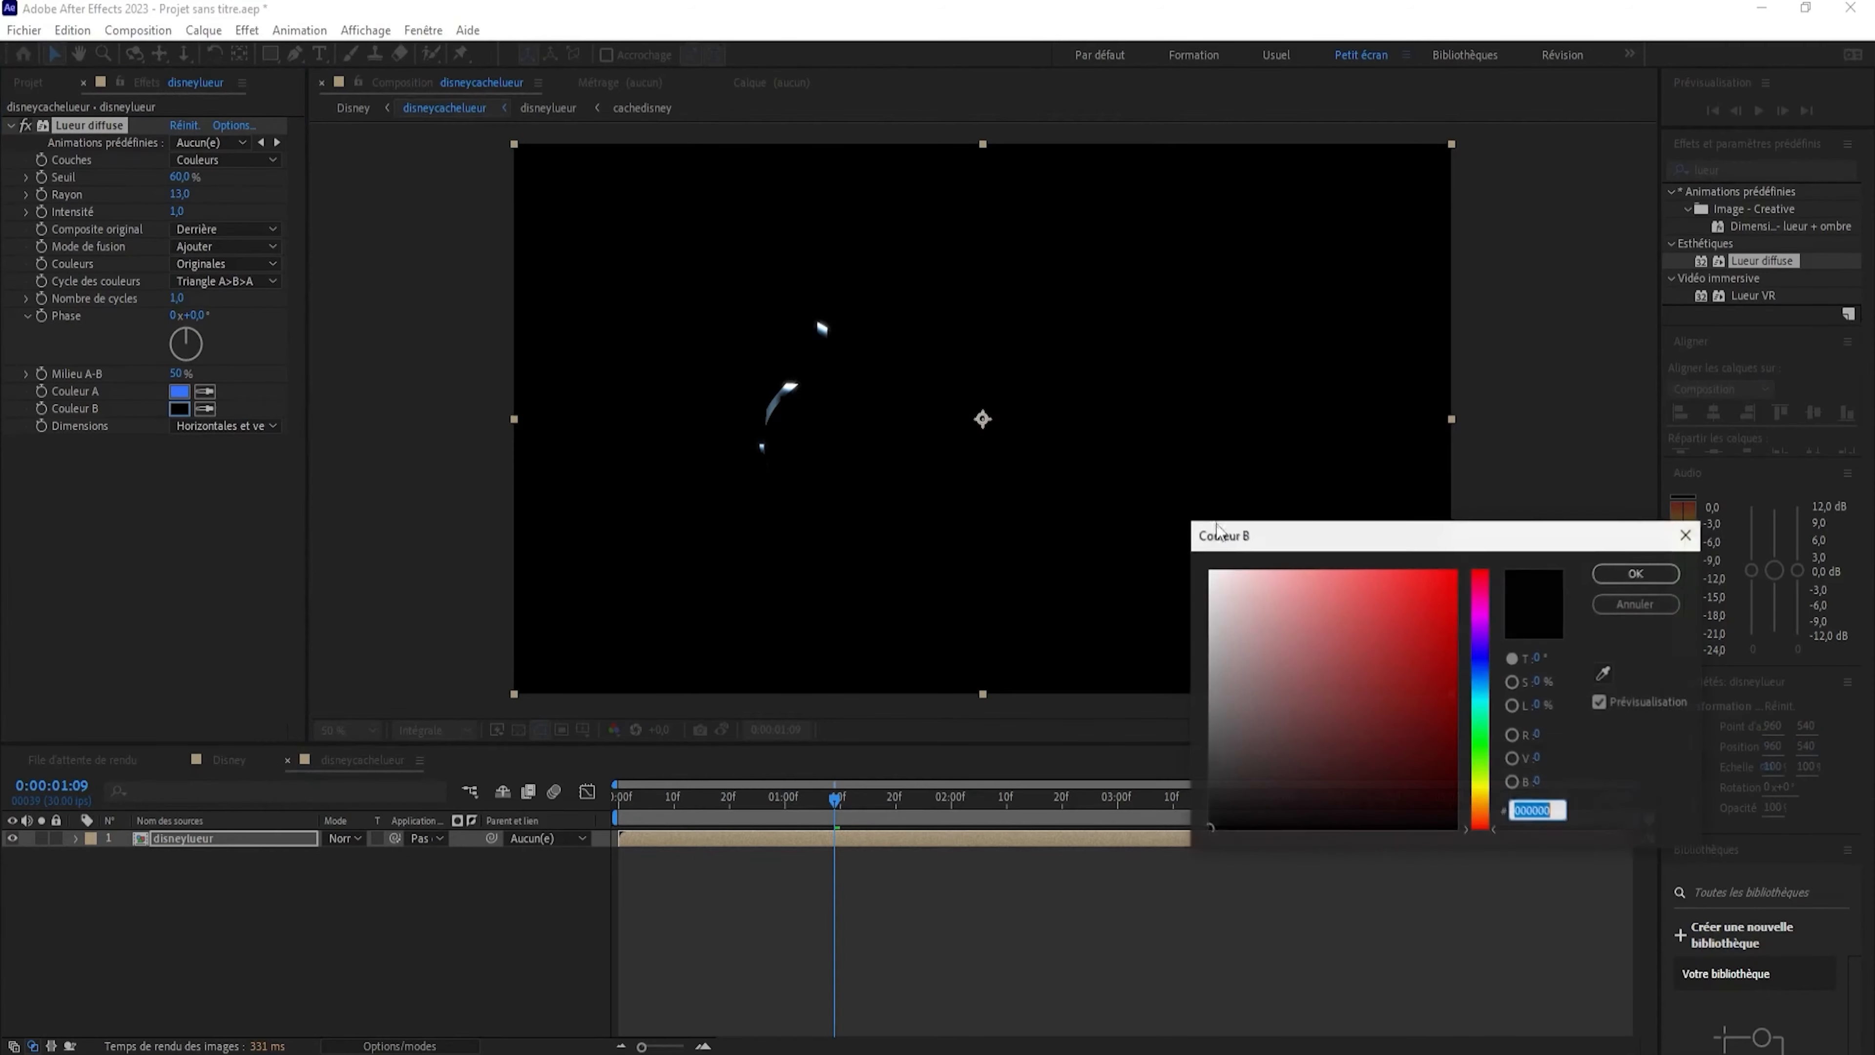
click(1208, 569)
click(1636, 574)
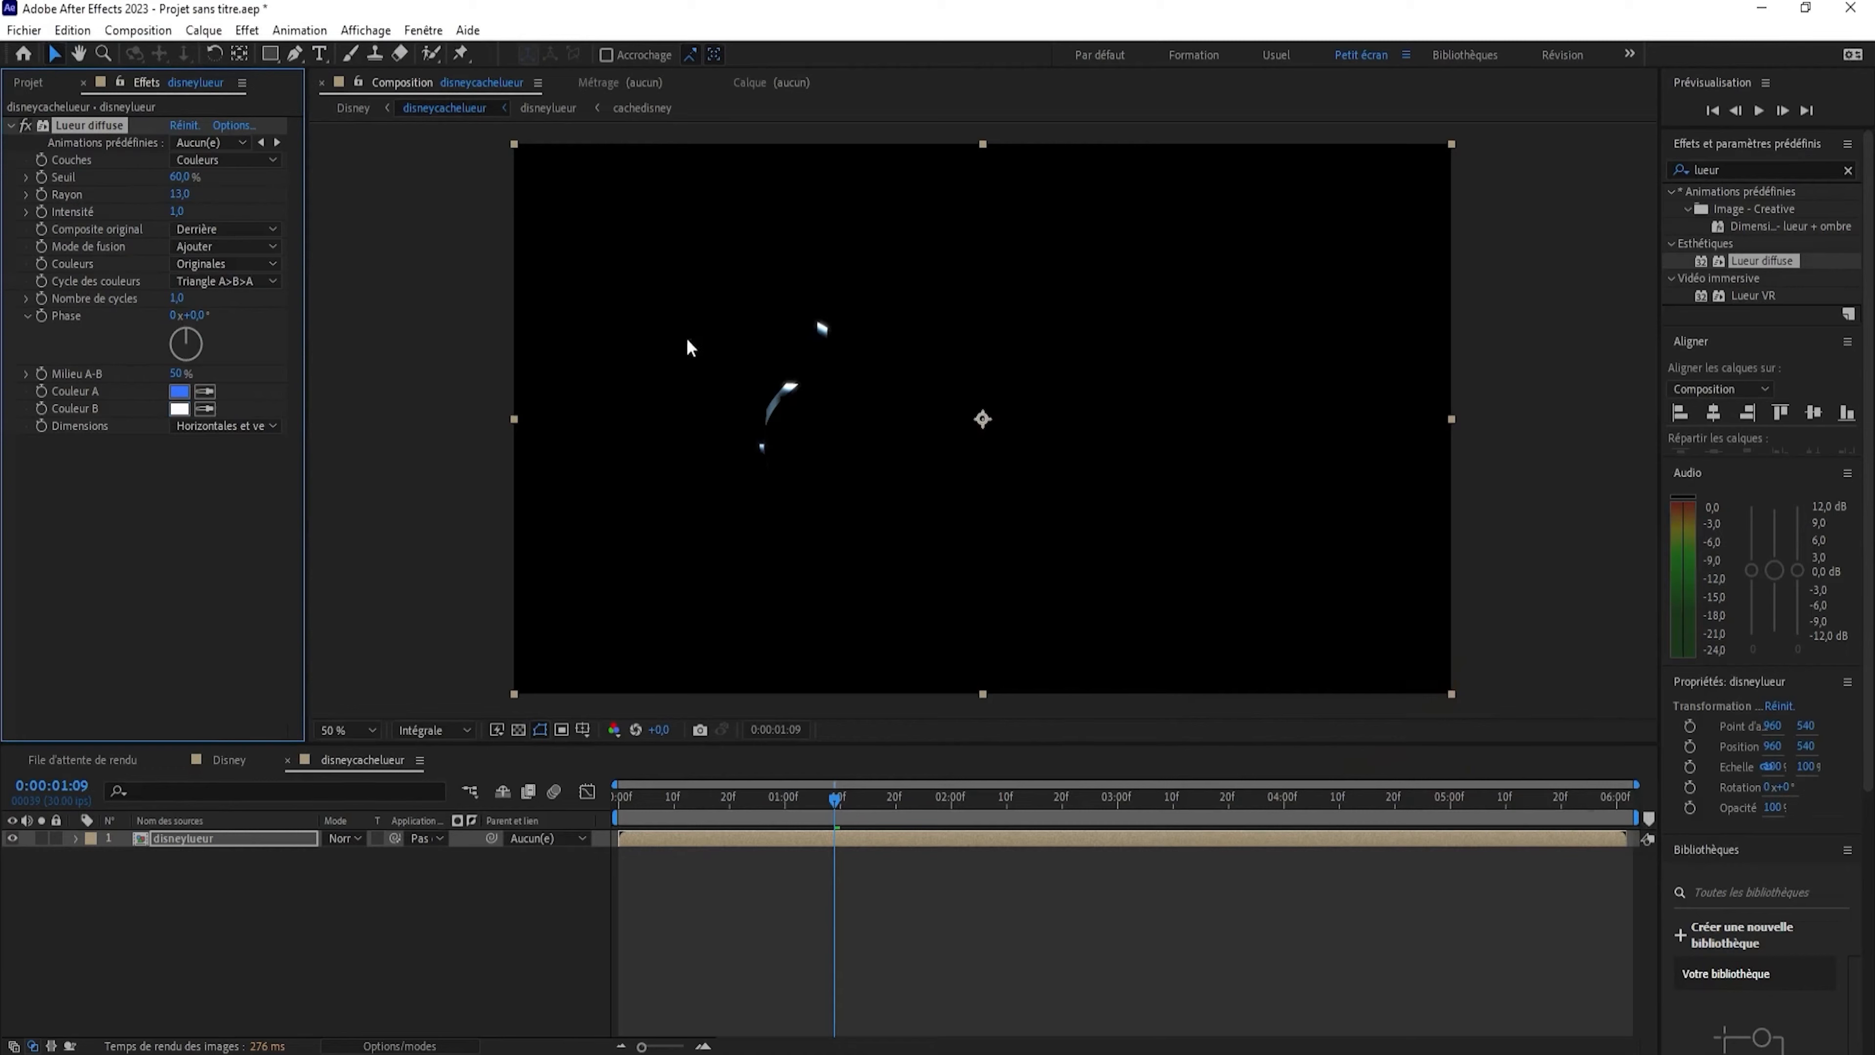
key(period)
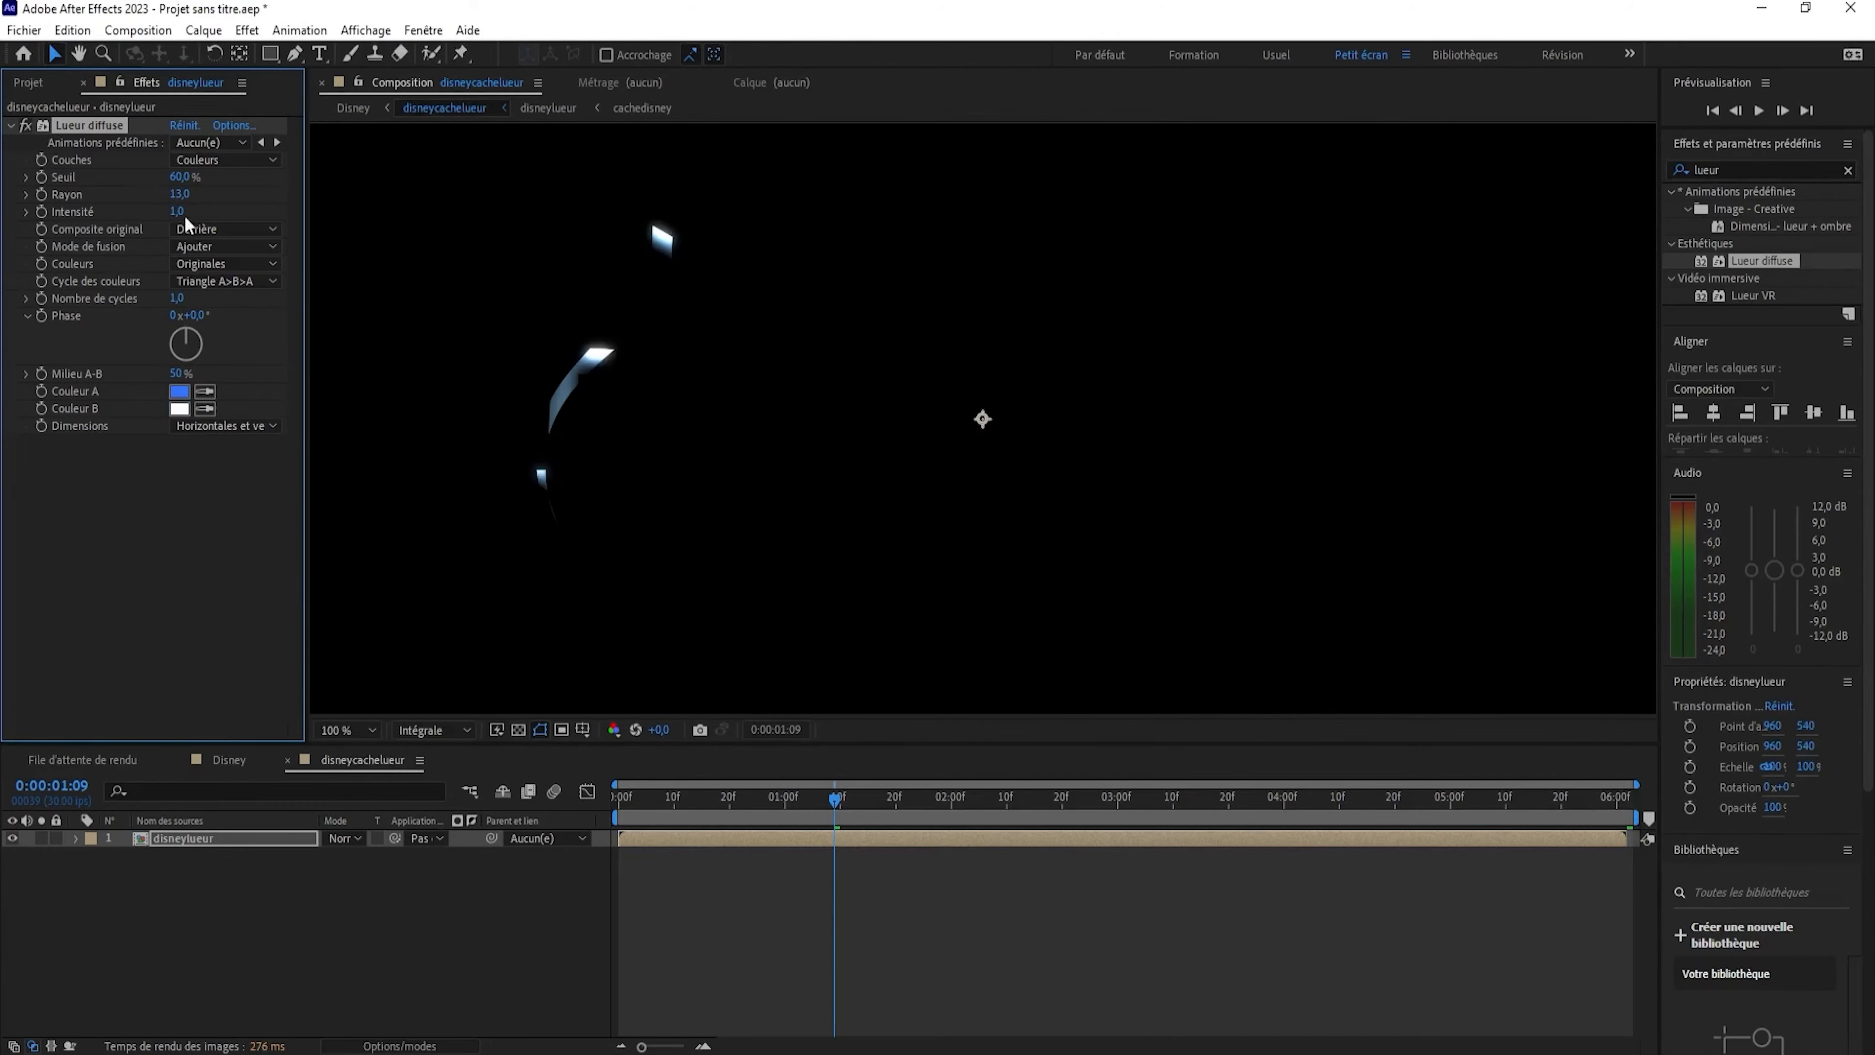
mouse_move(179, 193)
mouse_down()
mouse_move(214, 214)
mouse_move(177, 185)
mouse_up()
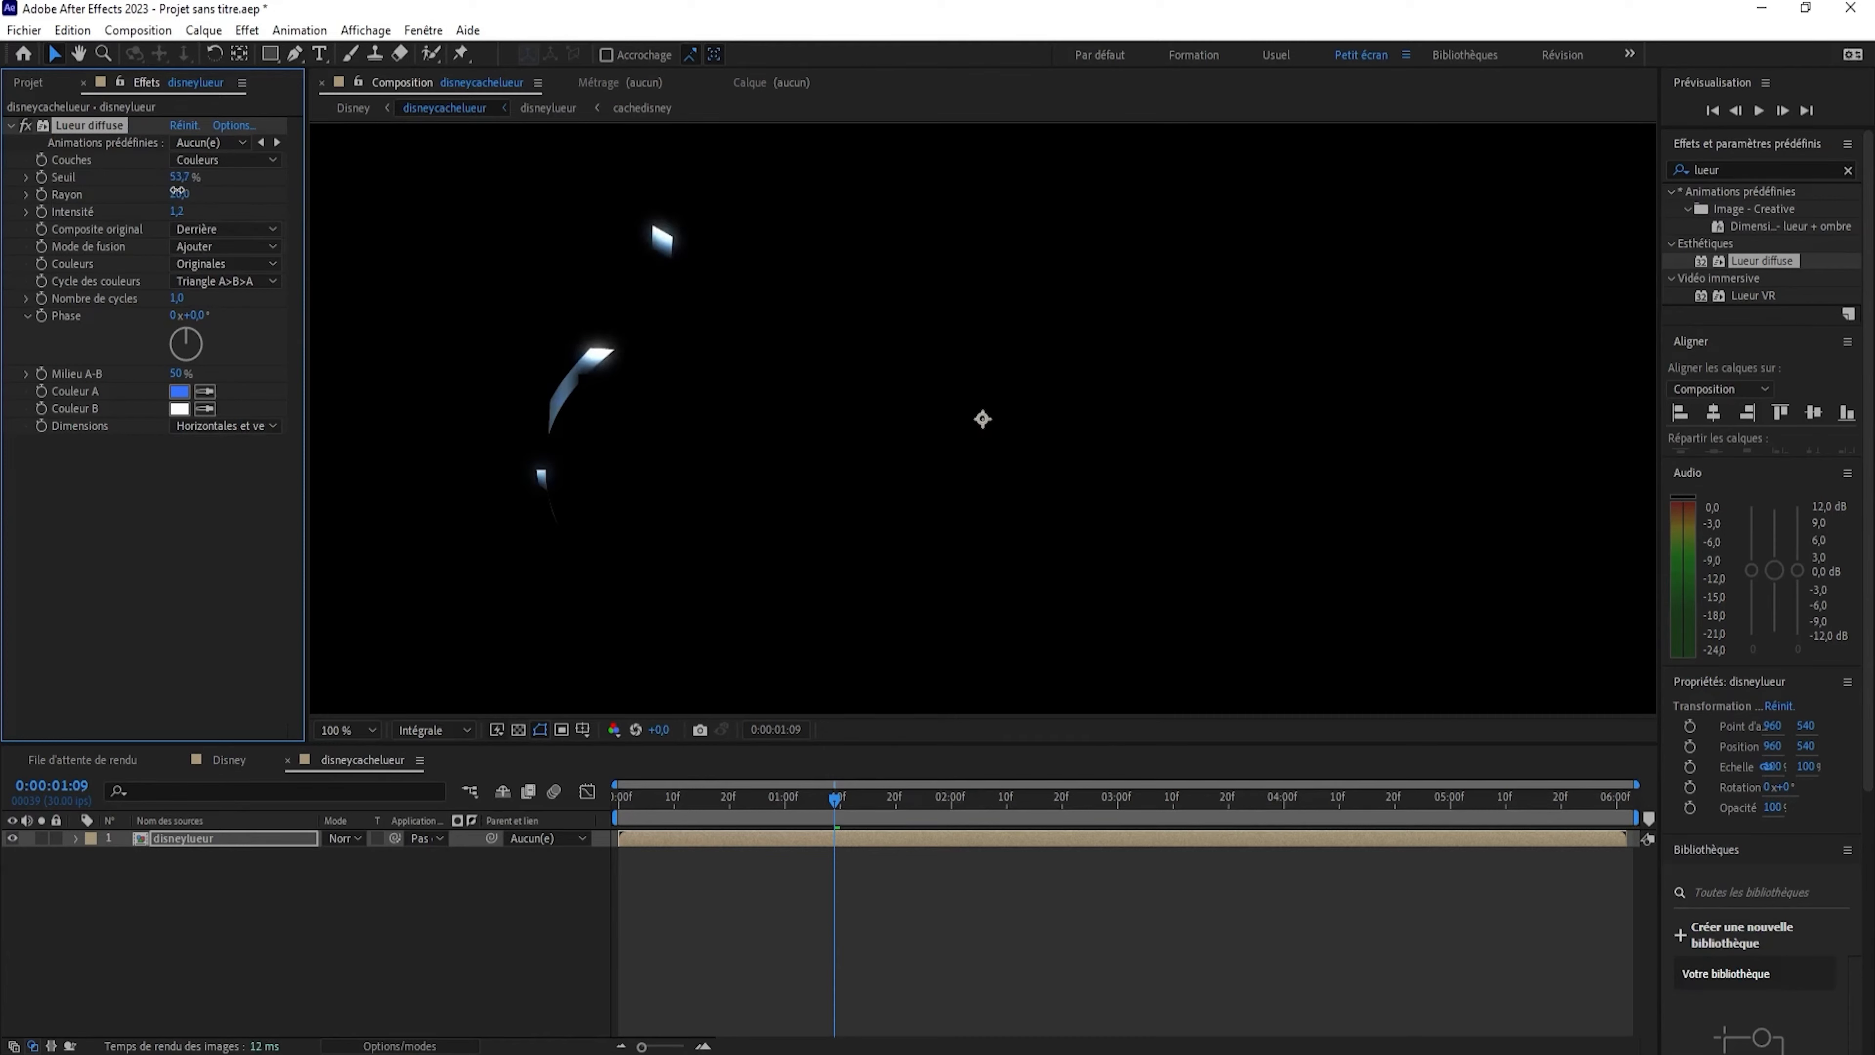
Add the cachedisney composition to the disneycachelueur timeline, beneath the disneylueur layer.
click(30, 84)
click(53, 326)
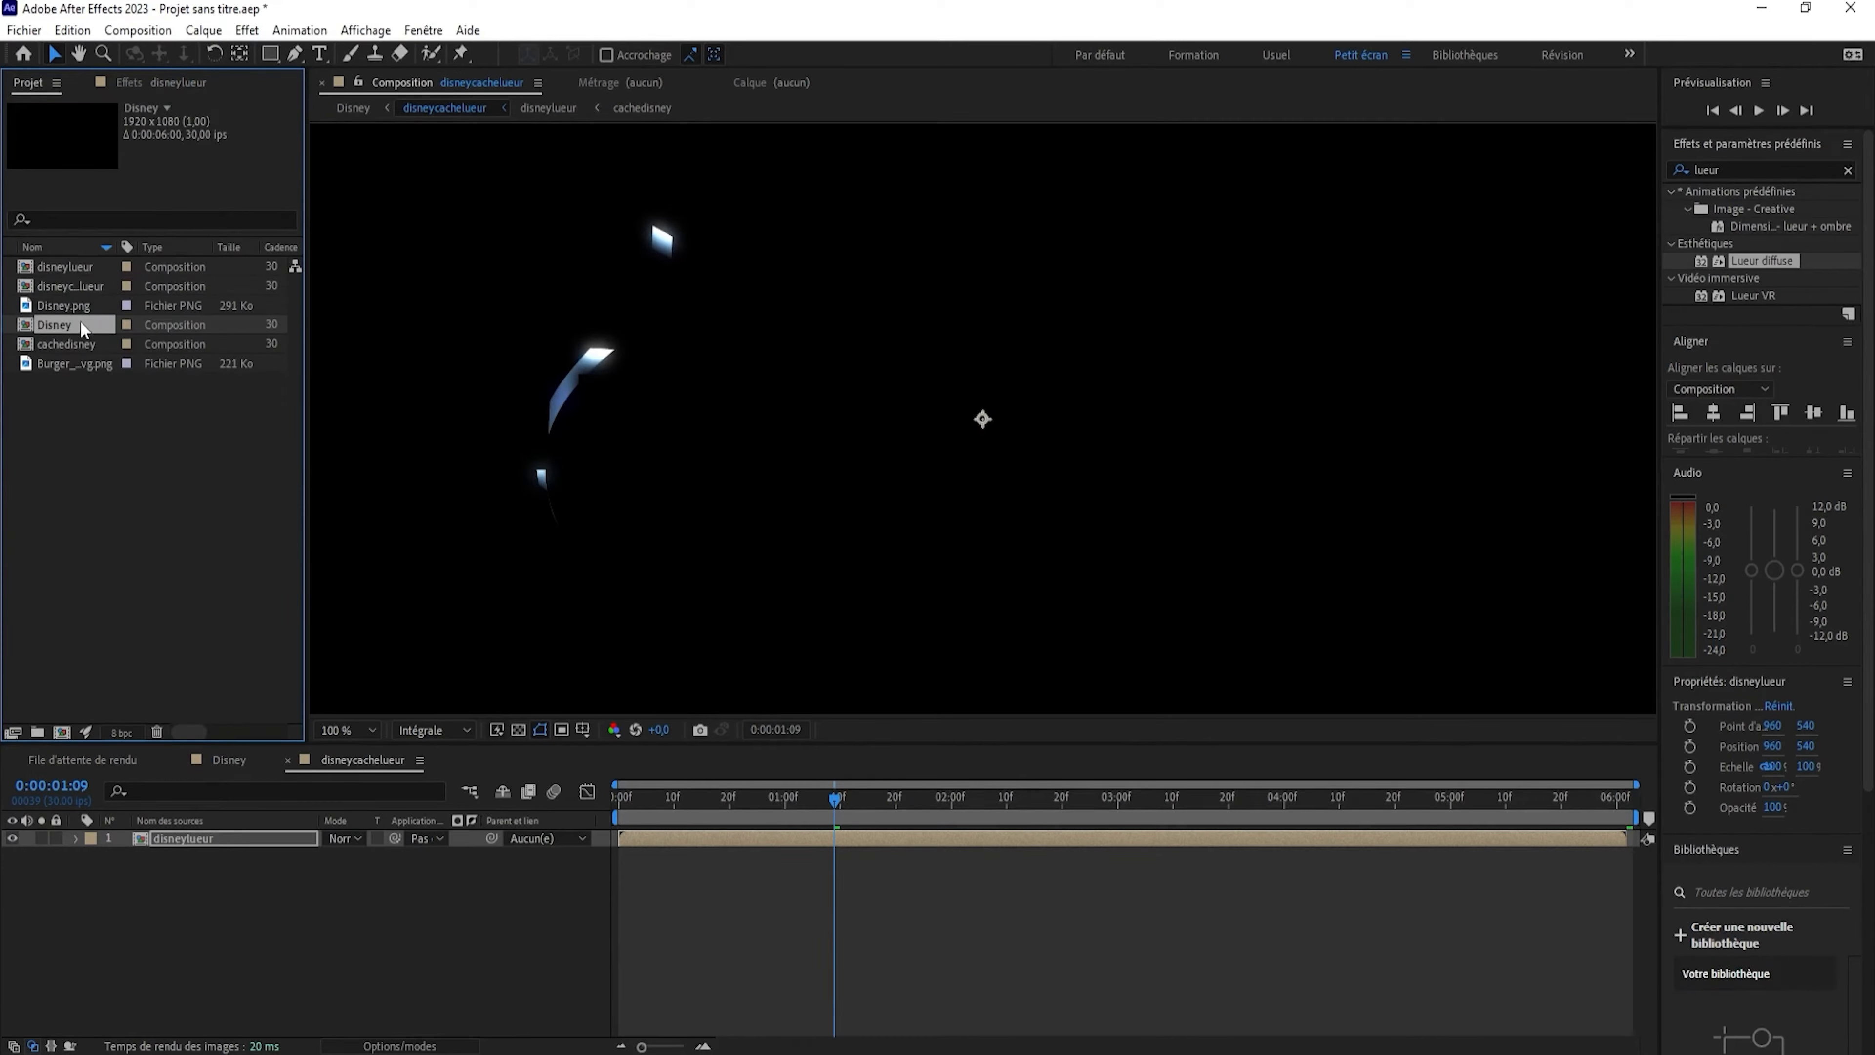
drag(74, 344, 151, 906)
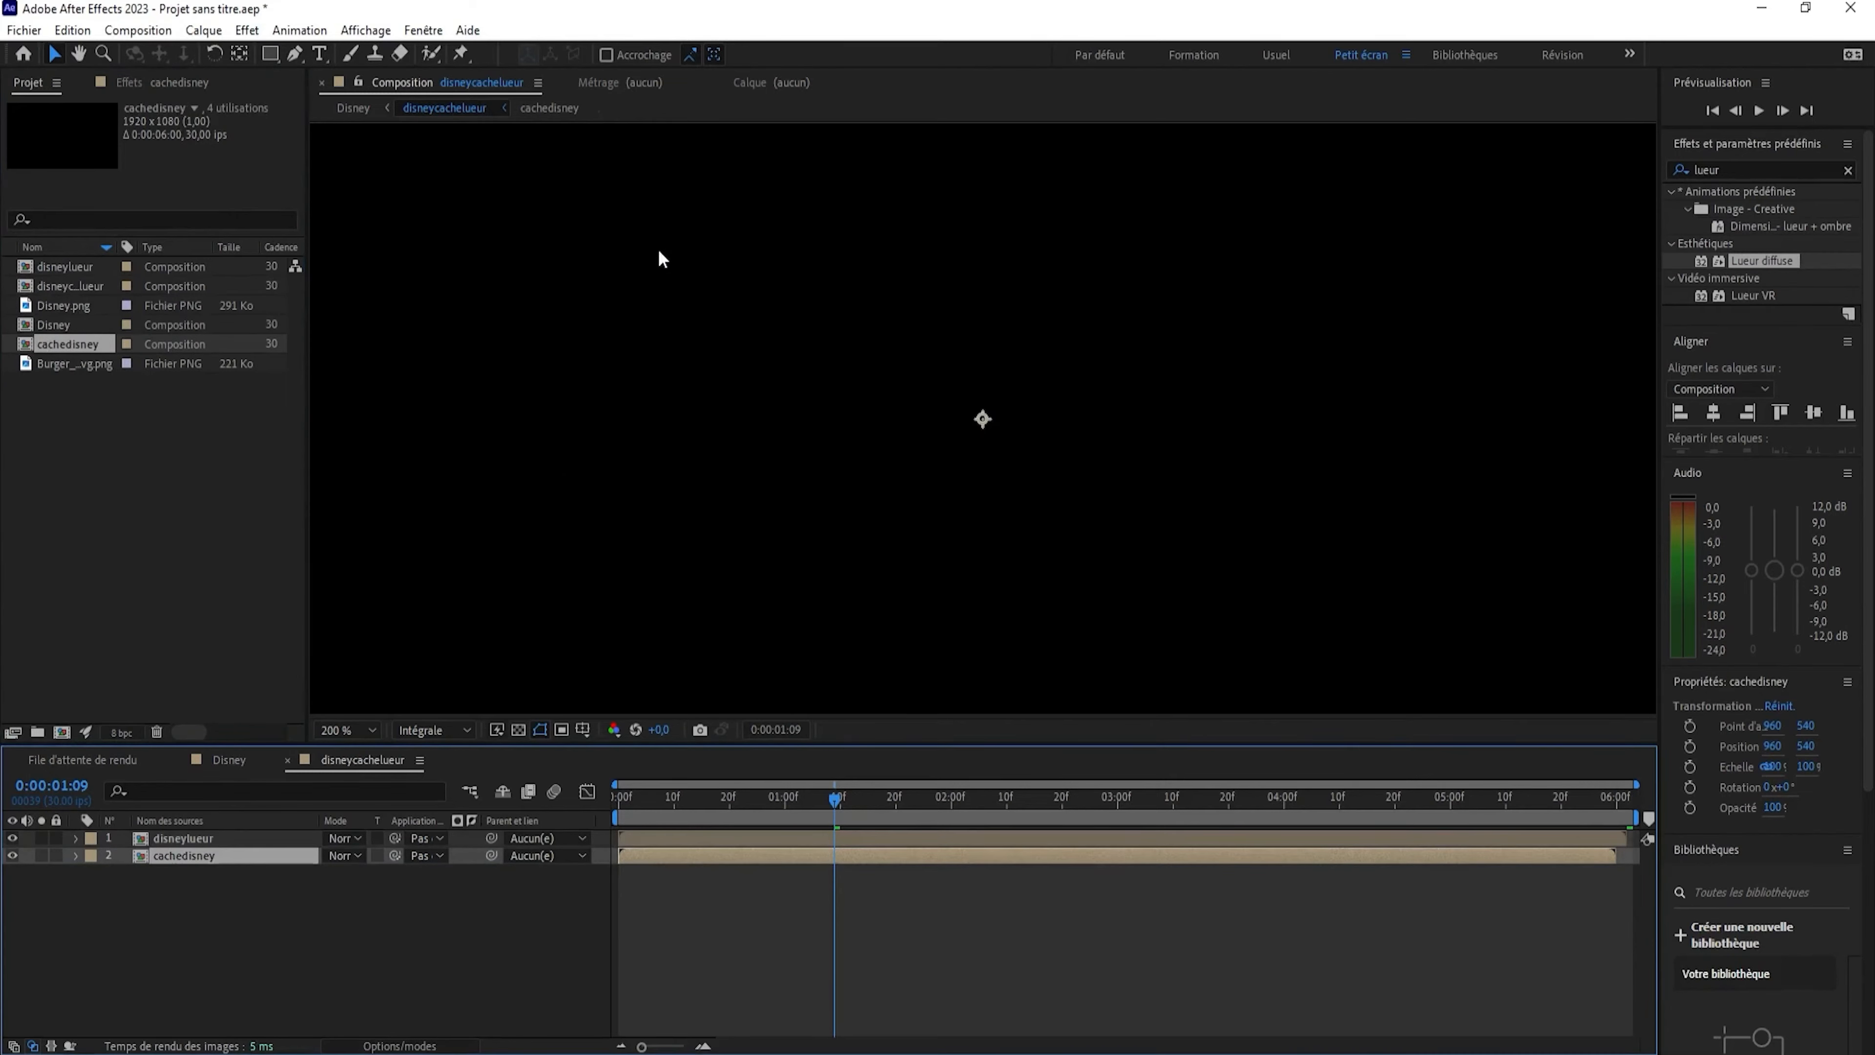
Readjust the disneylueur layer's Lueur diffuse to Seuil 55.3 %, Rayon 16 and Intensité 1.7.
click(196, 839)
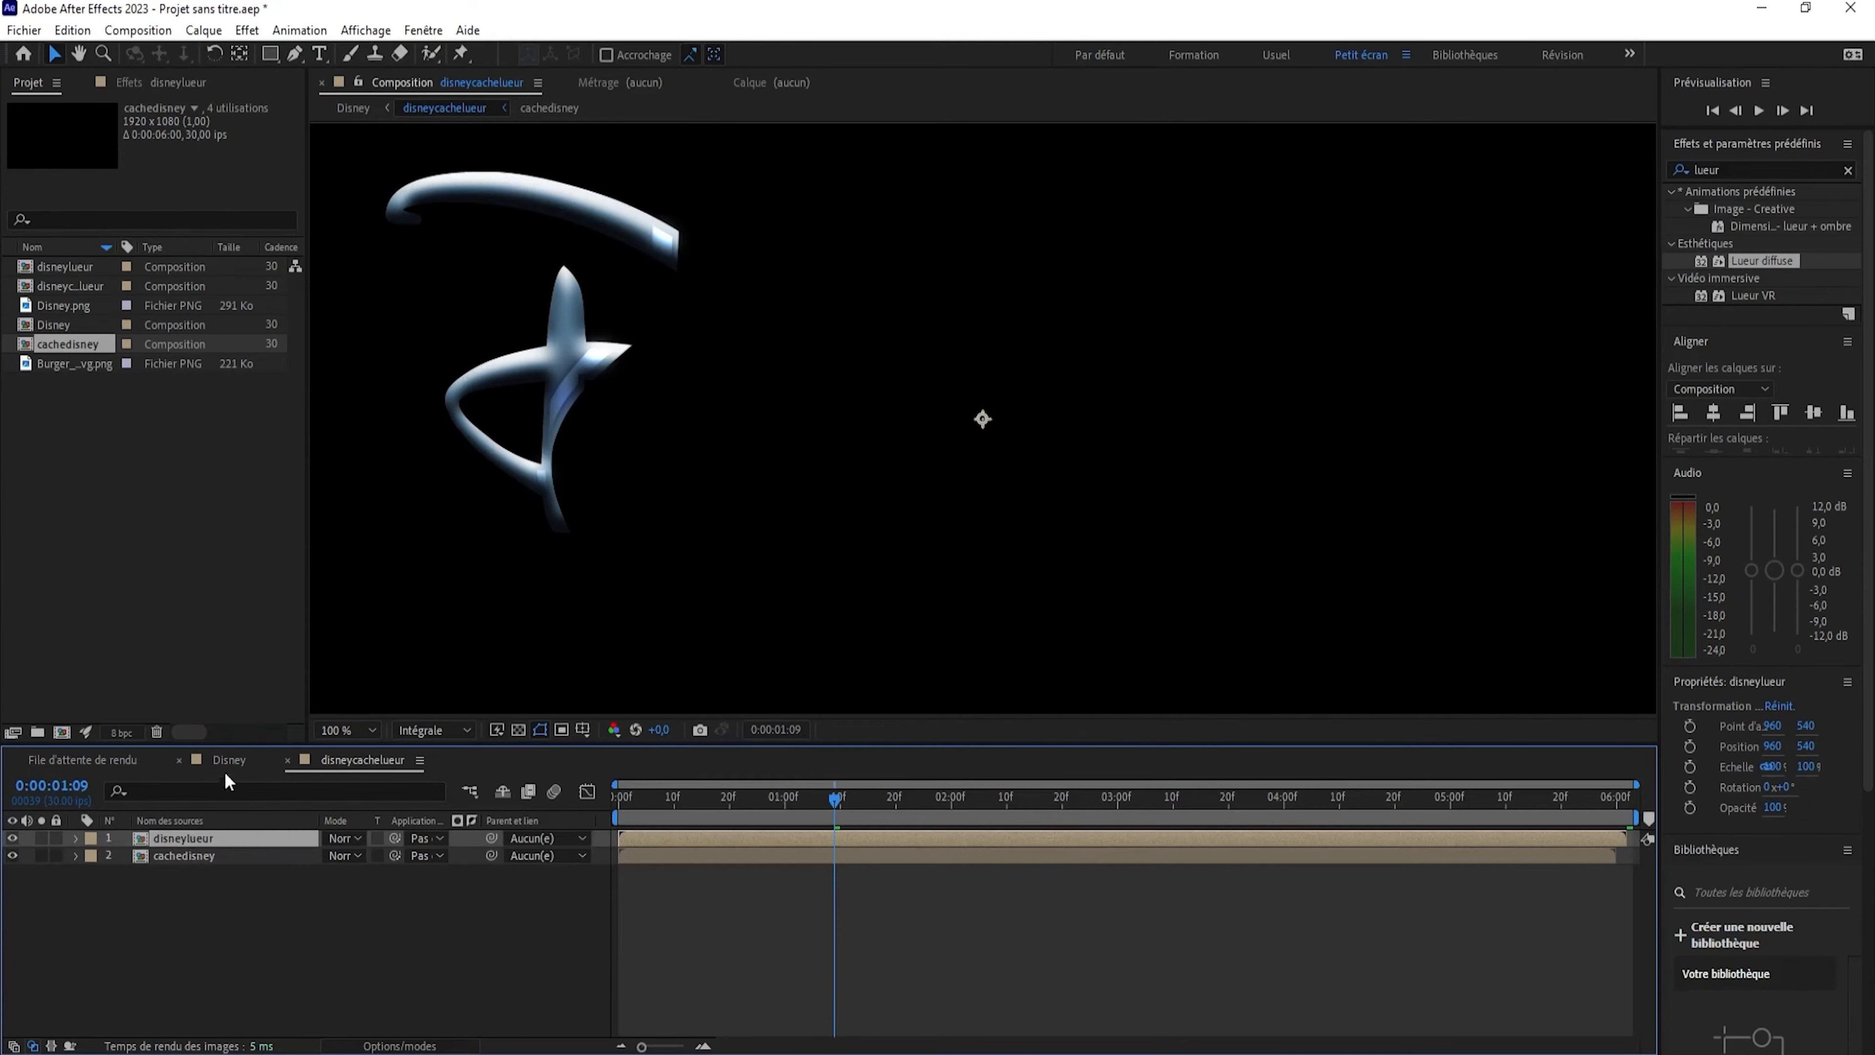
click(151, 82)
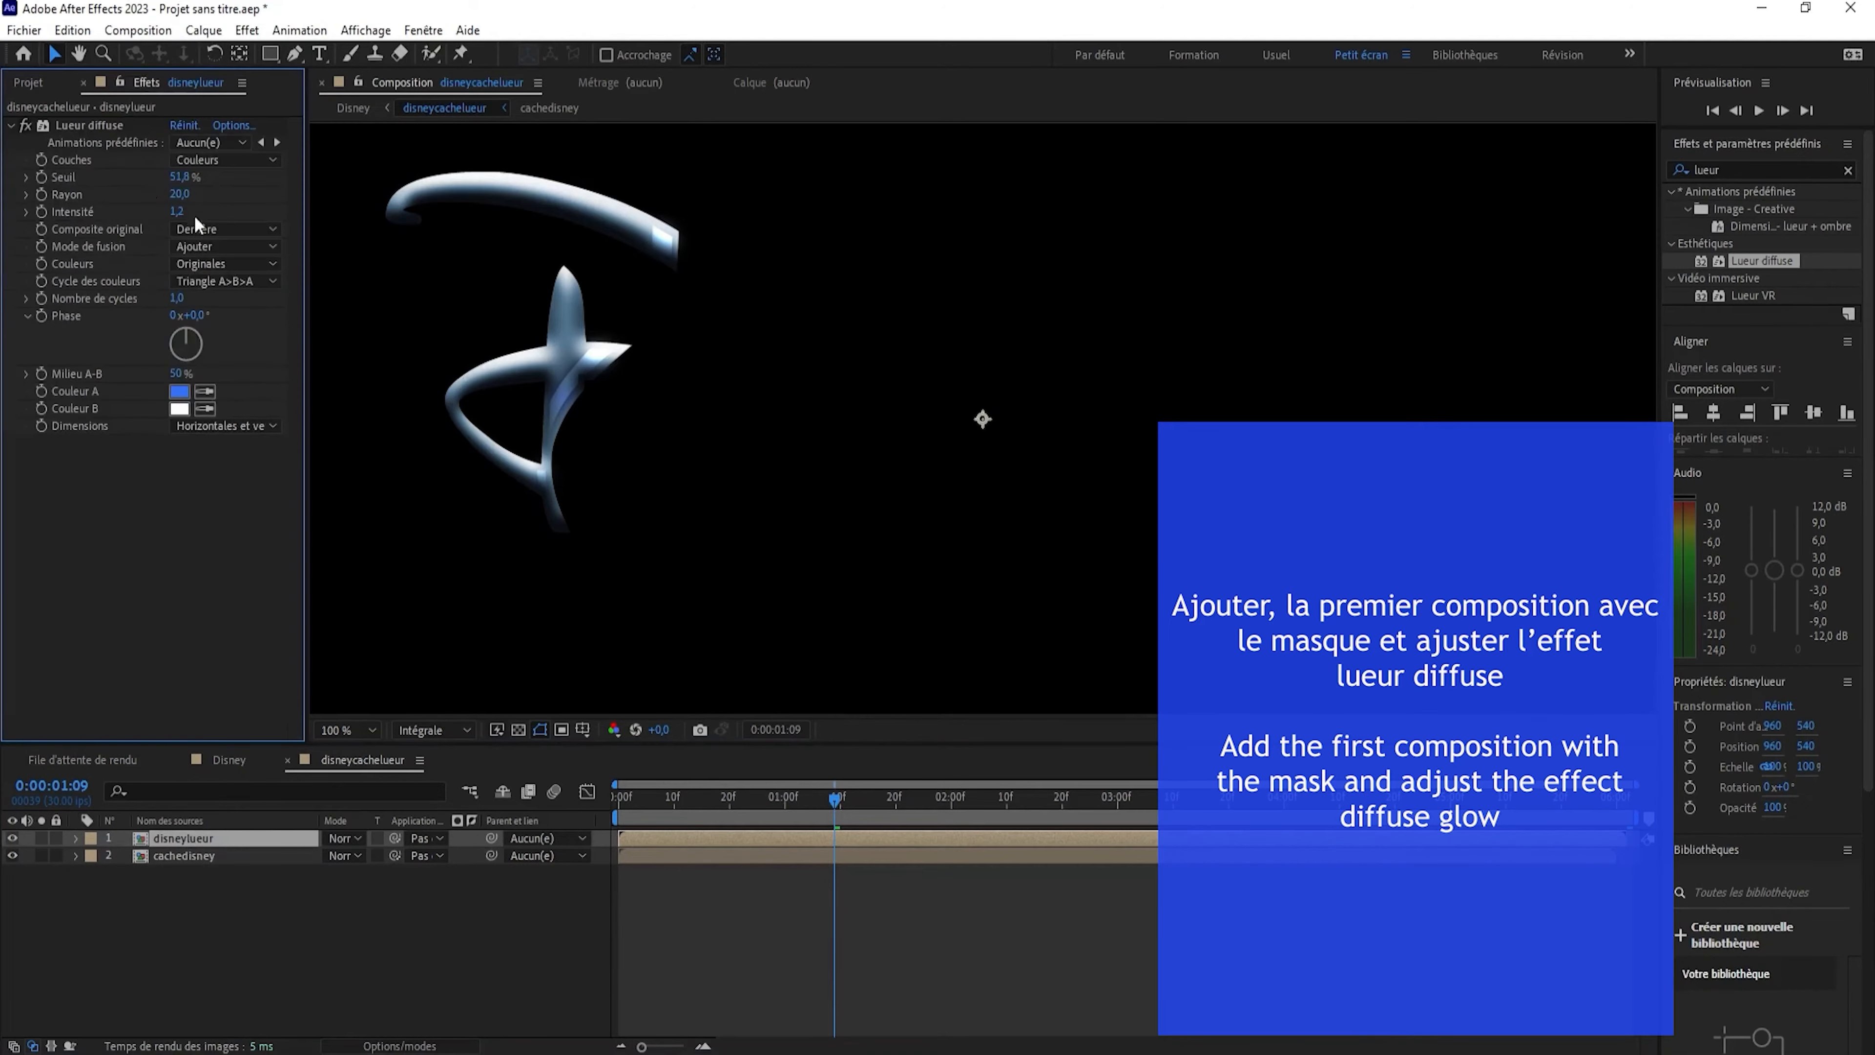
drag(180, 195, 228, 224)
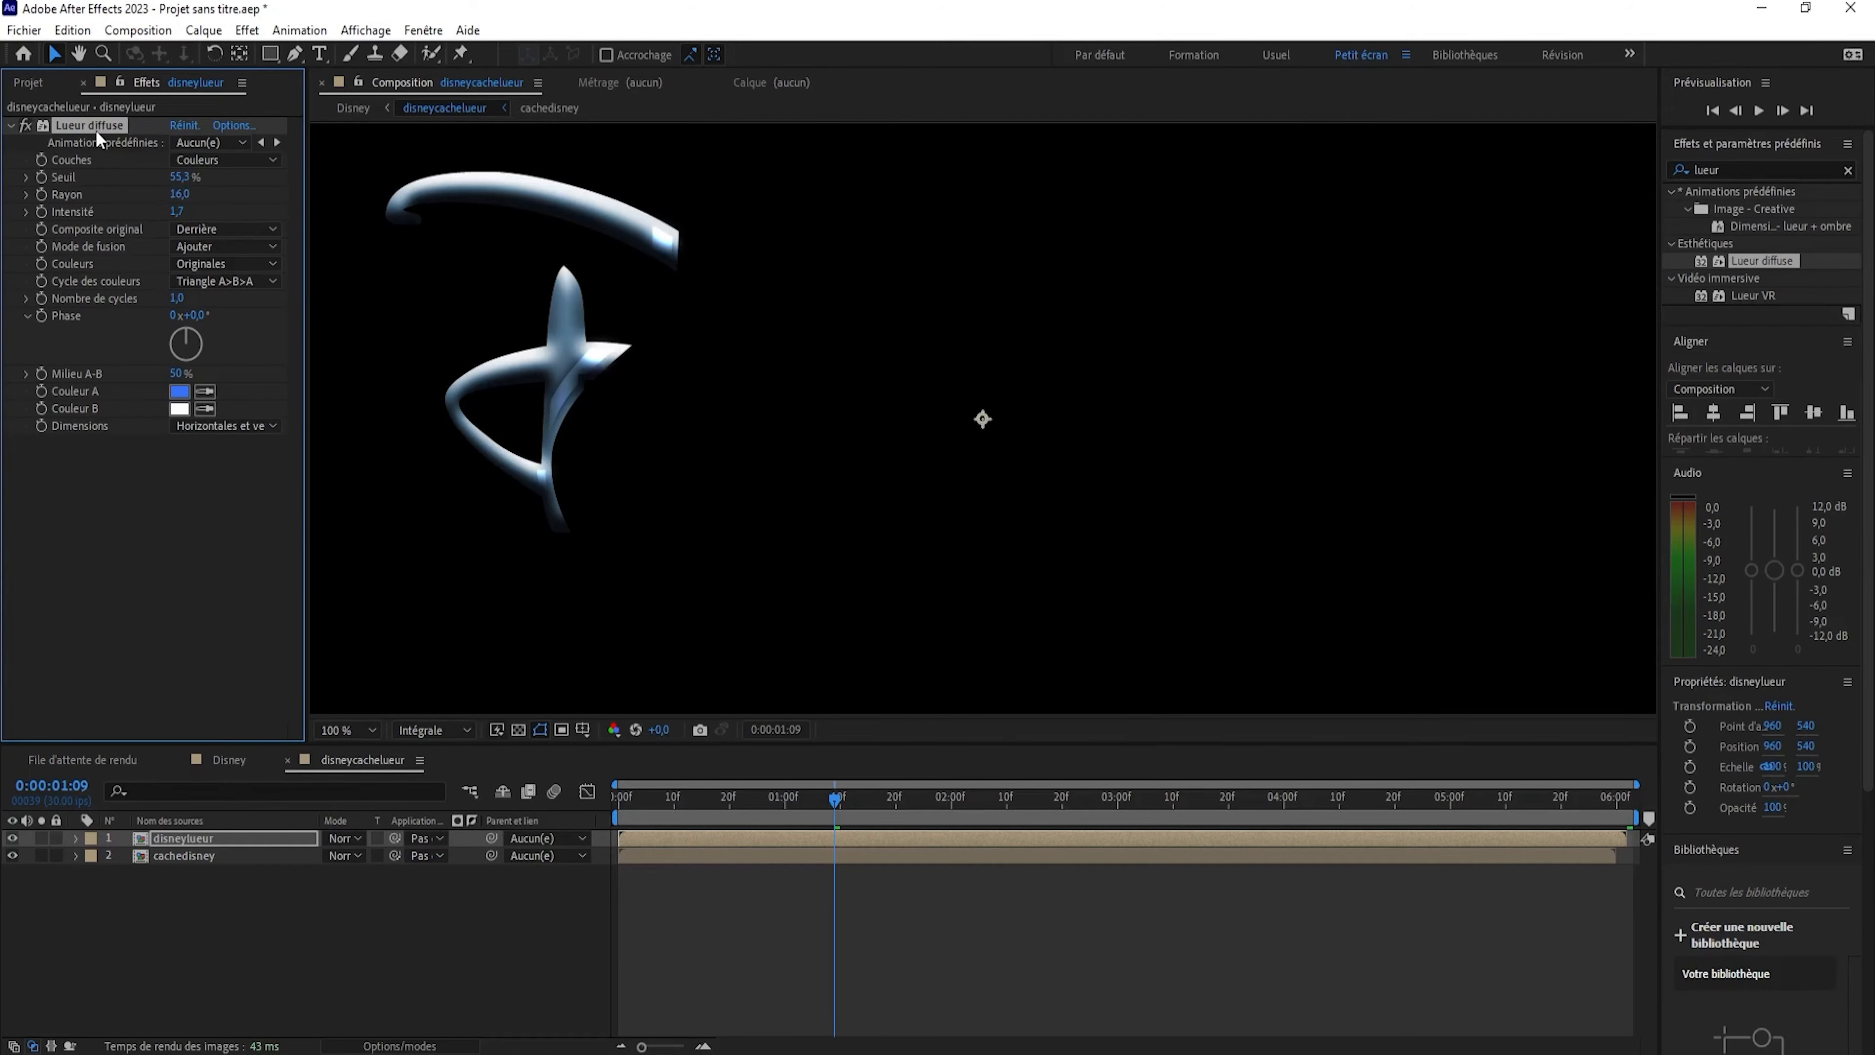
Duplicate the Lueur diffuse effect until the disneylueur layer carries five glows, and set the last one's Rayon to 62.
key(ctrl+d)
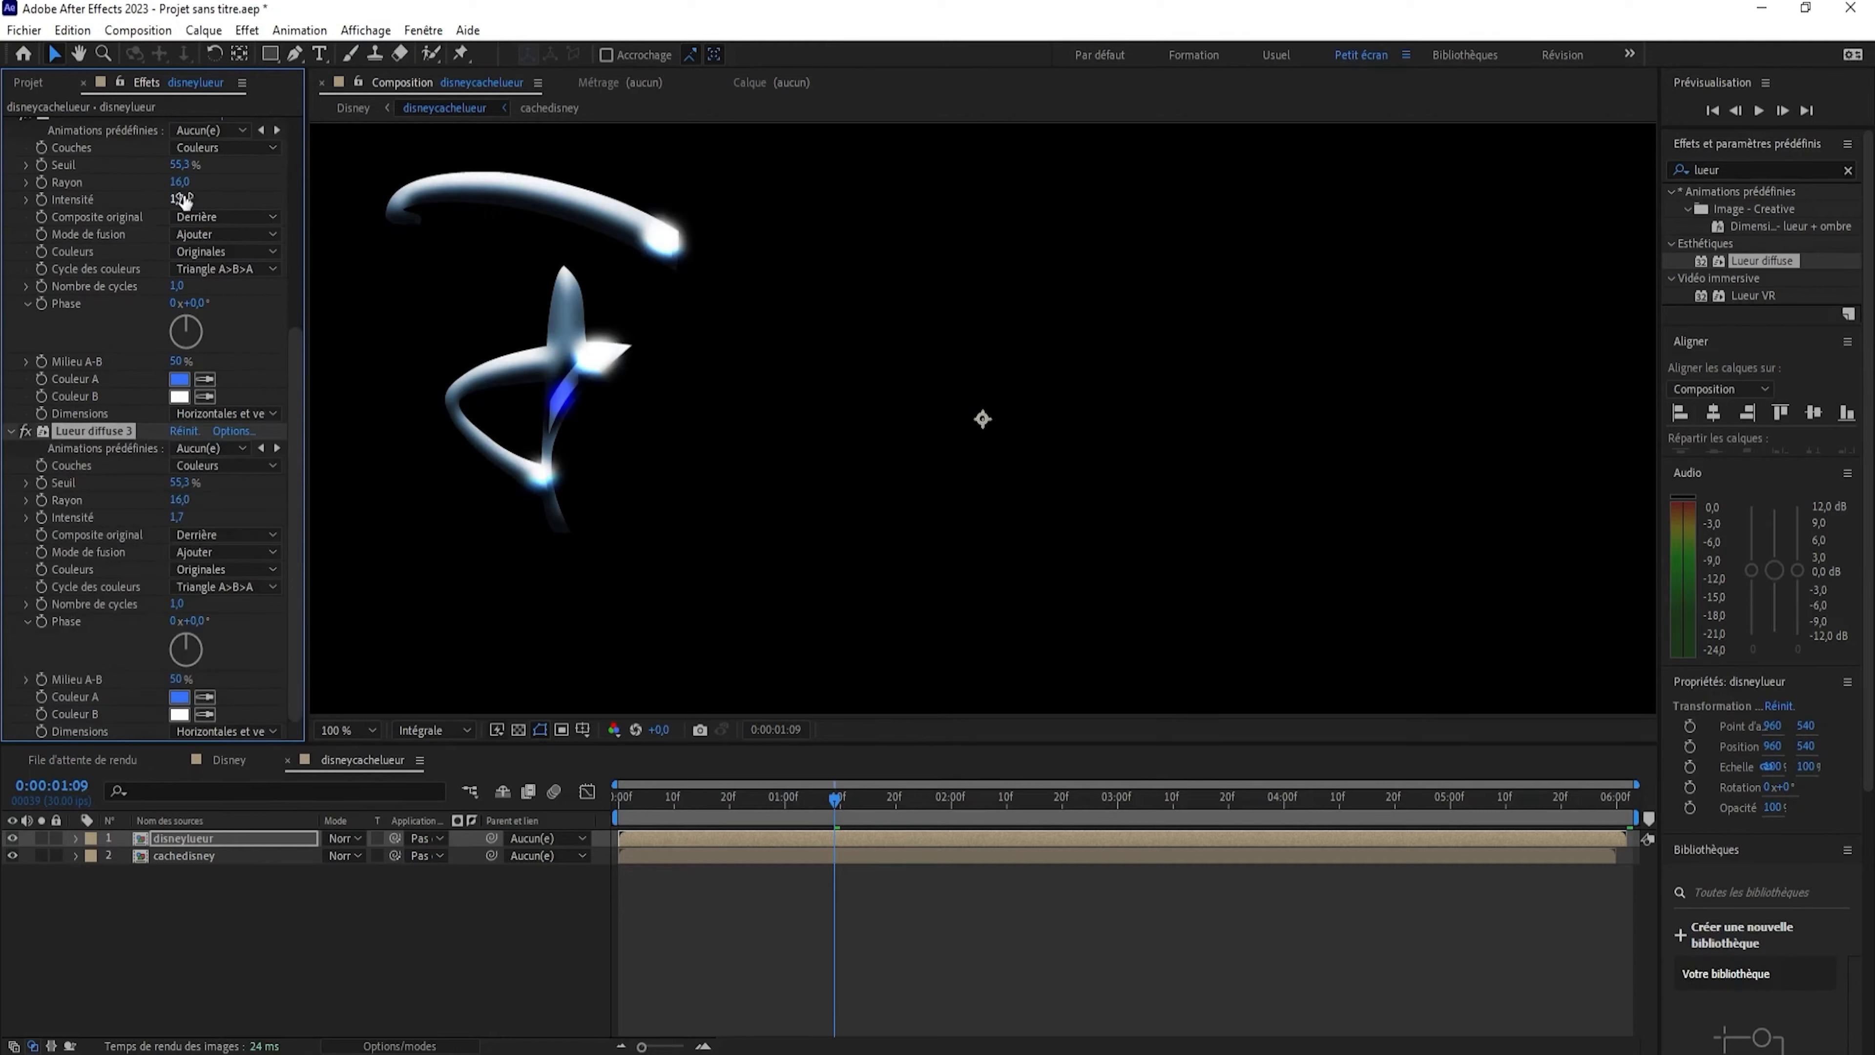
key(ctrl+d)
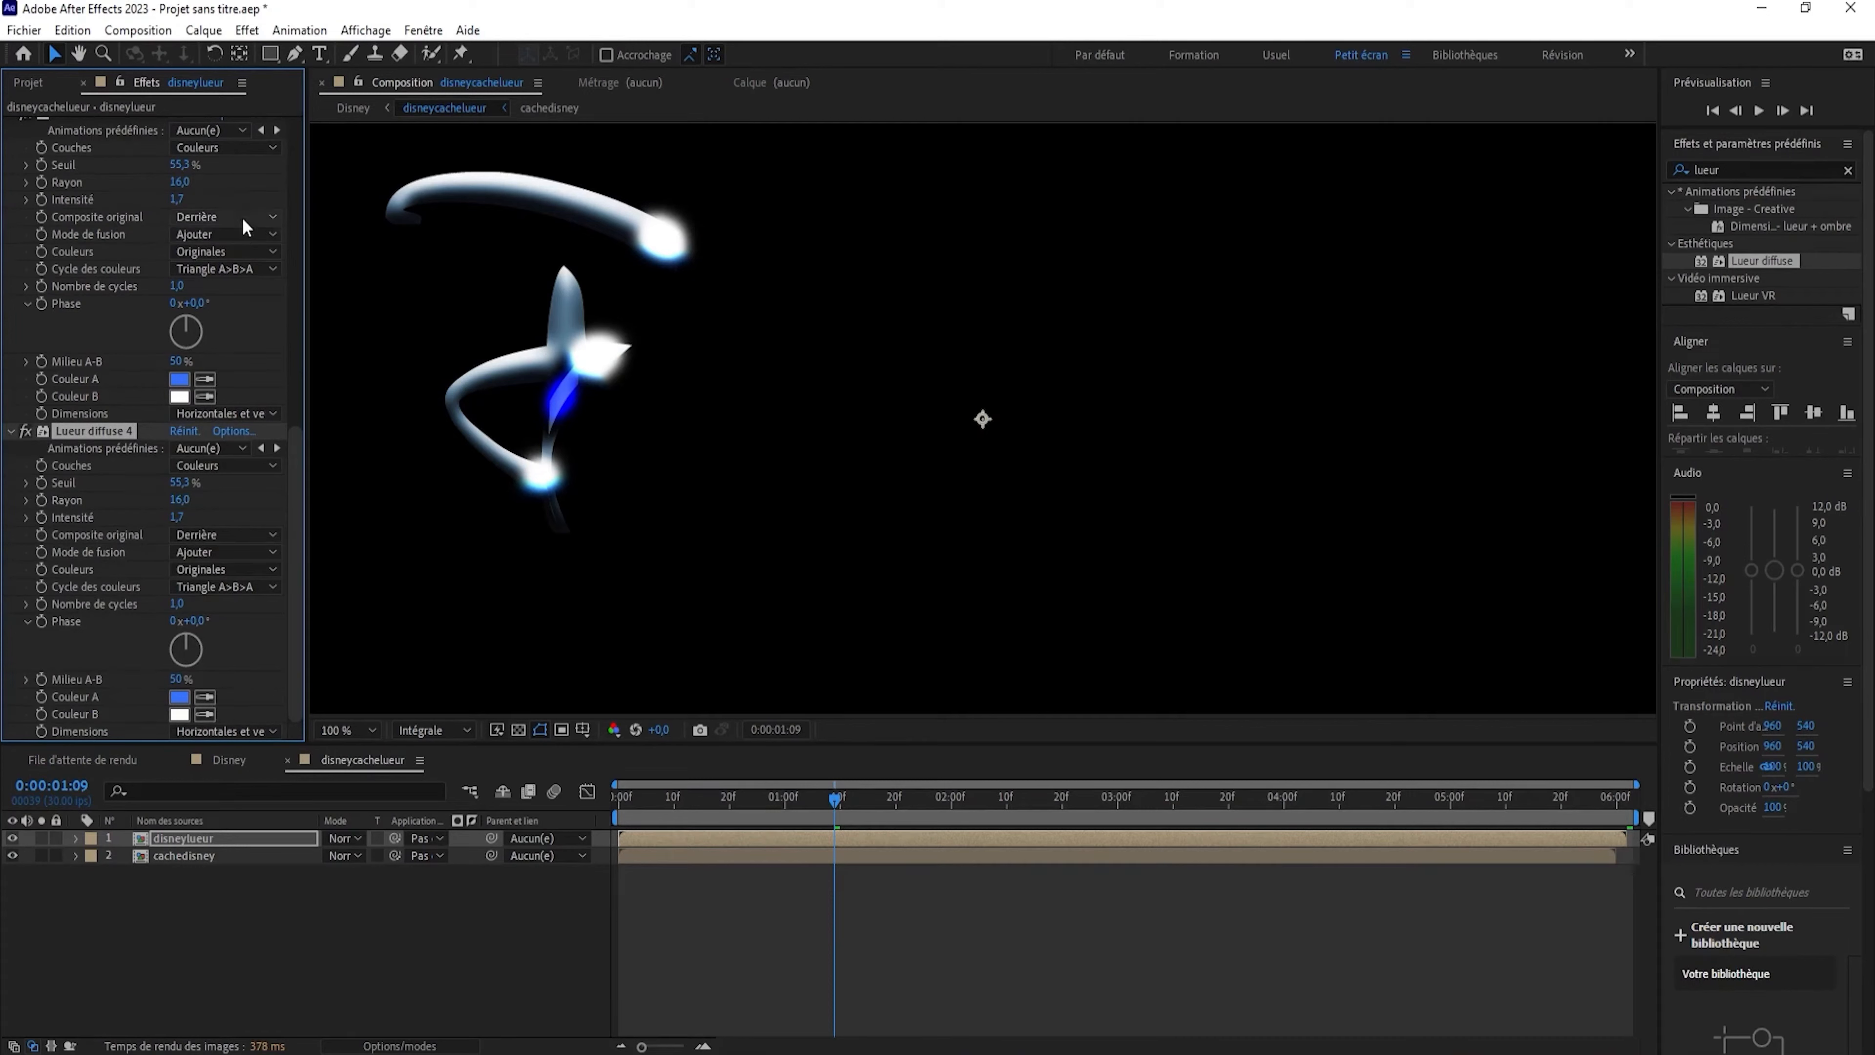
key(ctrl+d)
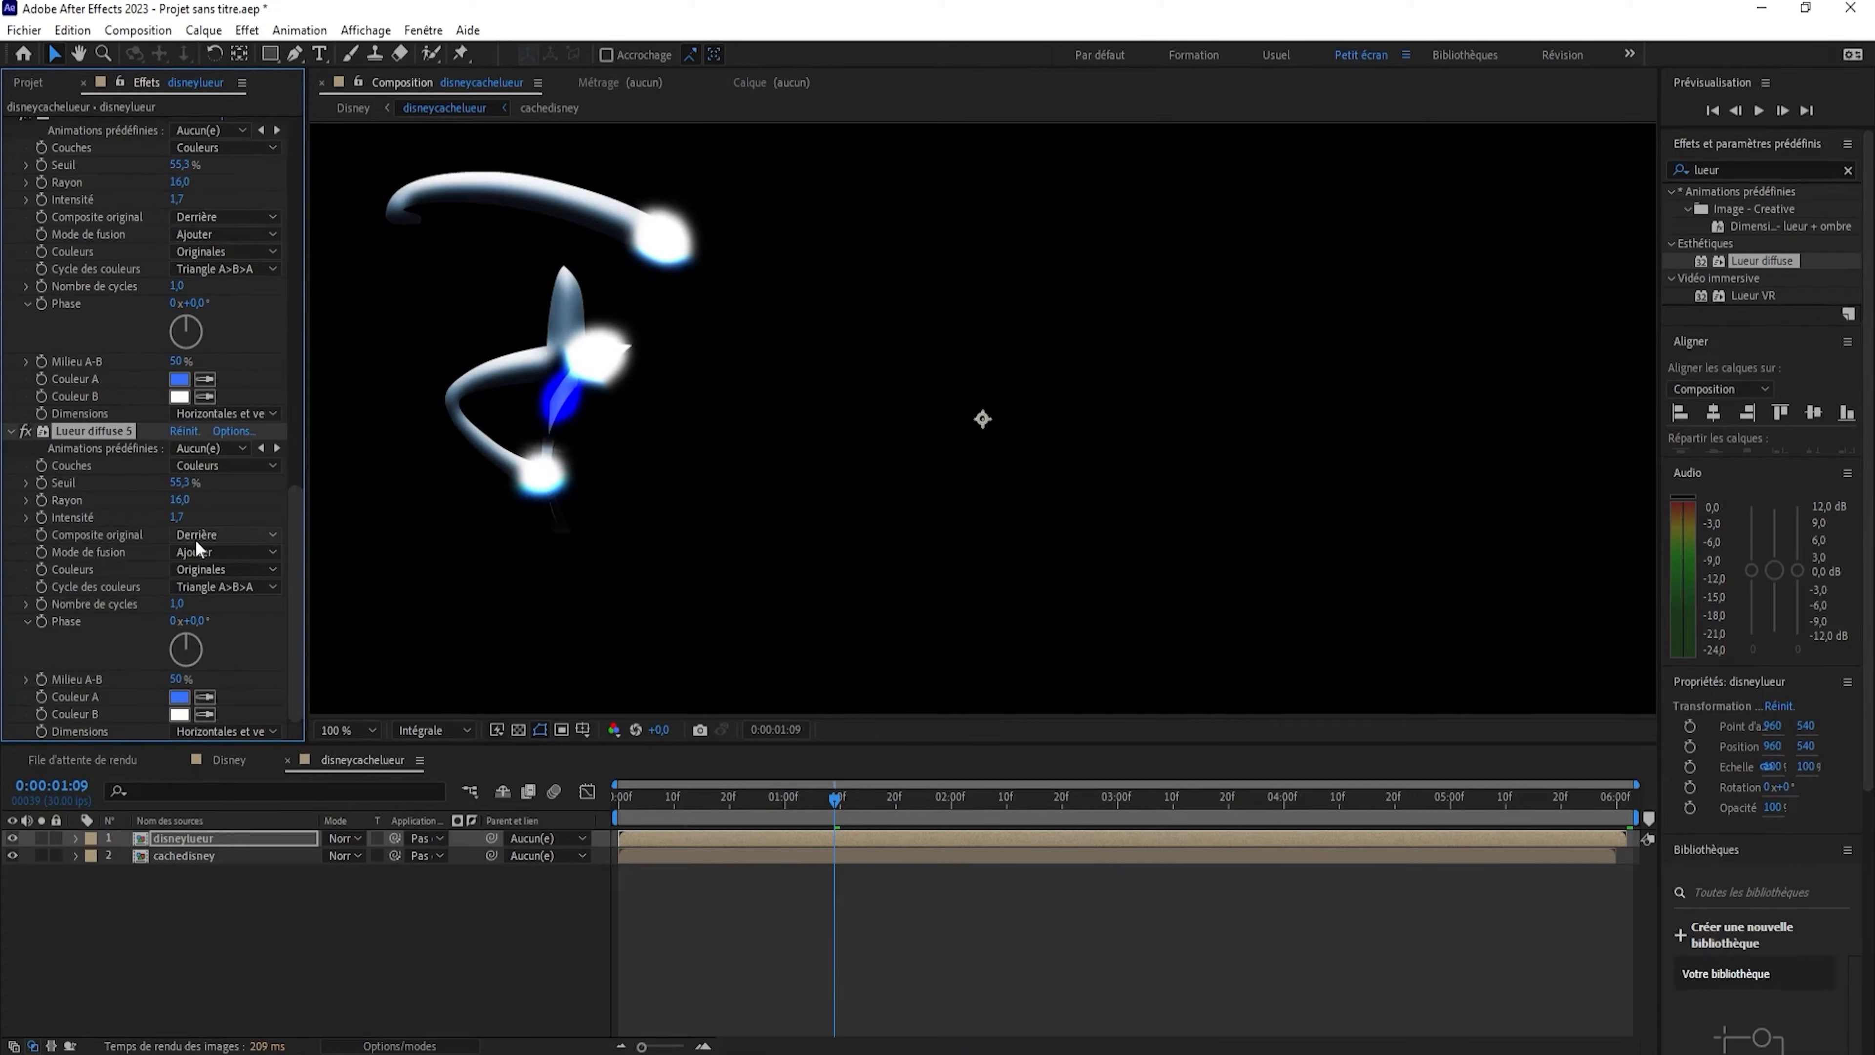
mouse_move(179, 500)
mouse_down()
mouse_move(130, 511)
mouse_move(193, 517)
mouse_up()
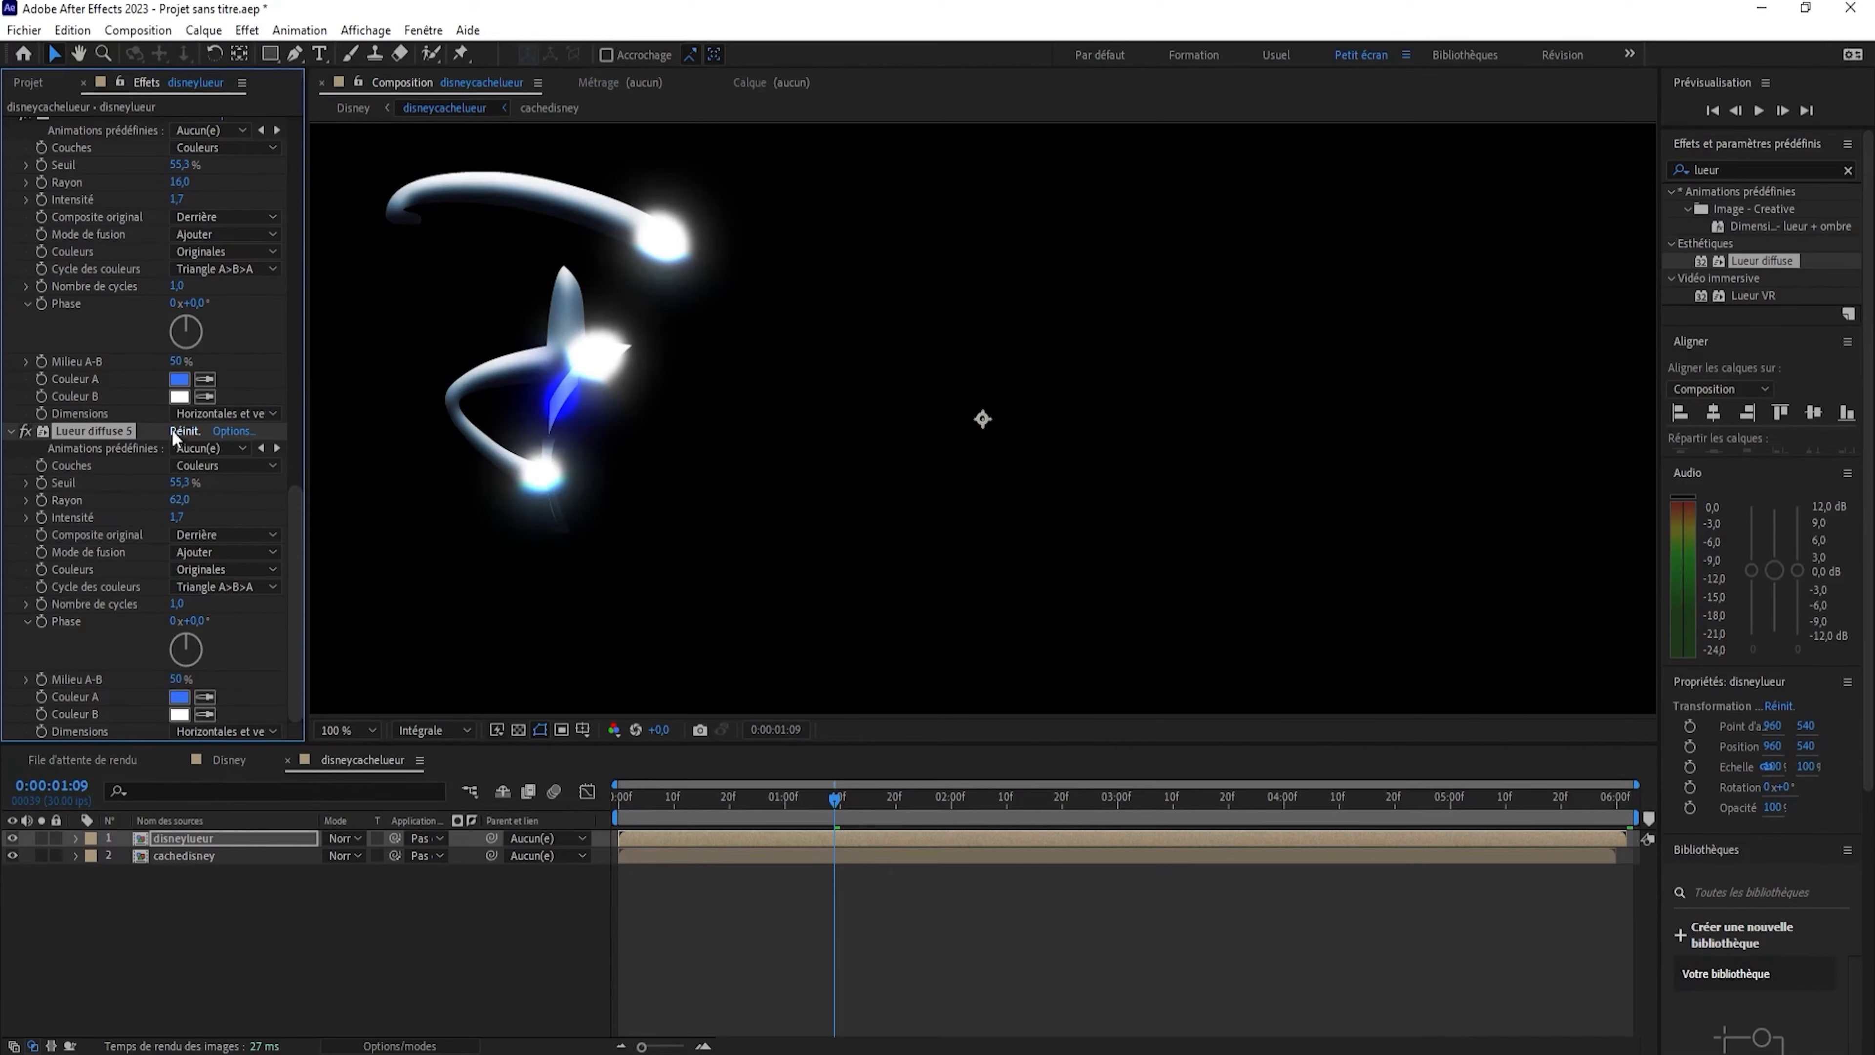
Set Lueur diffuse 4 to Seuil 100 % and Rayon 53, and Lueur diffuse 3 to Seuil 93.7 %, Rayon 25 and Intensité 1.5.
scroll(149, 451, up, 1)
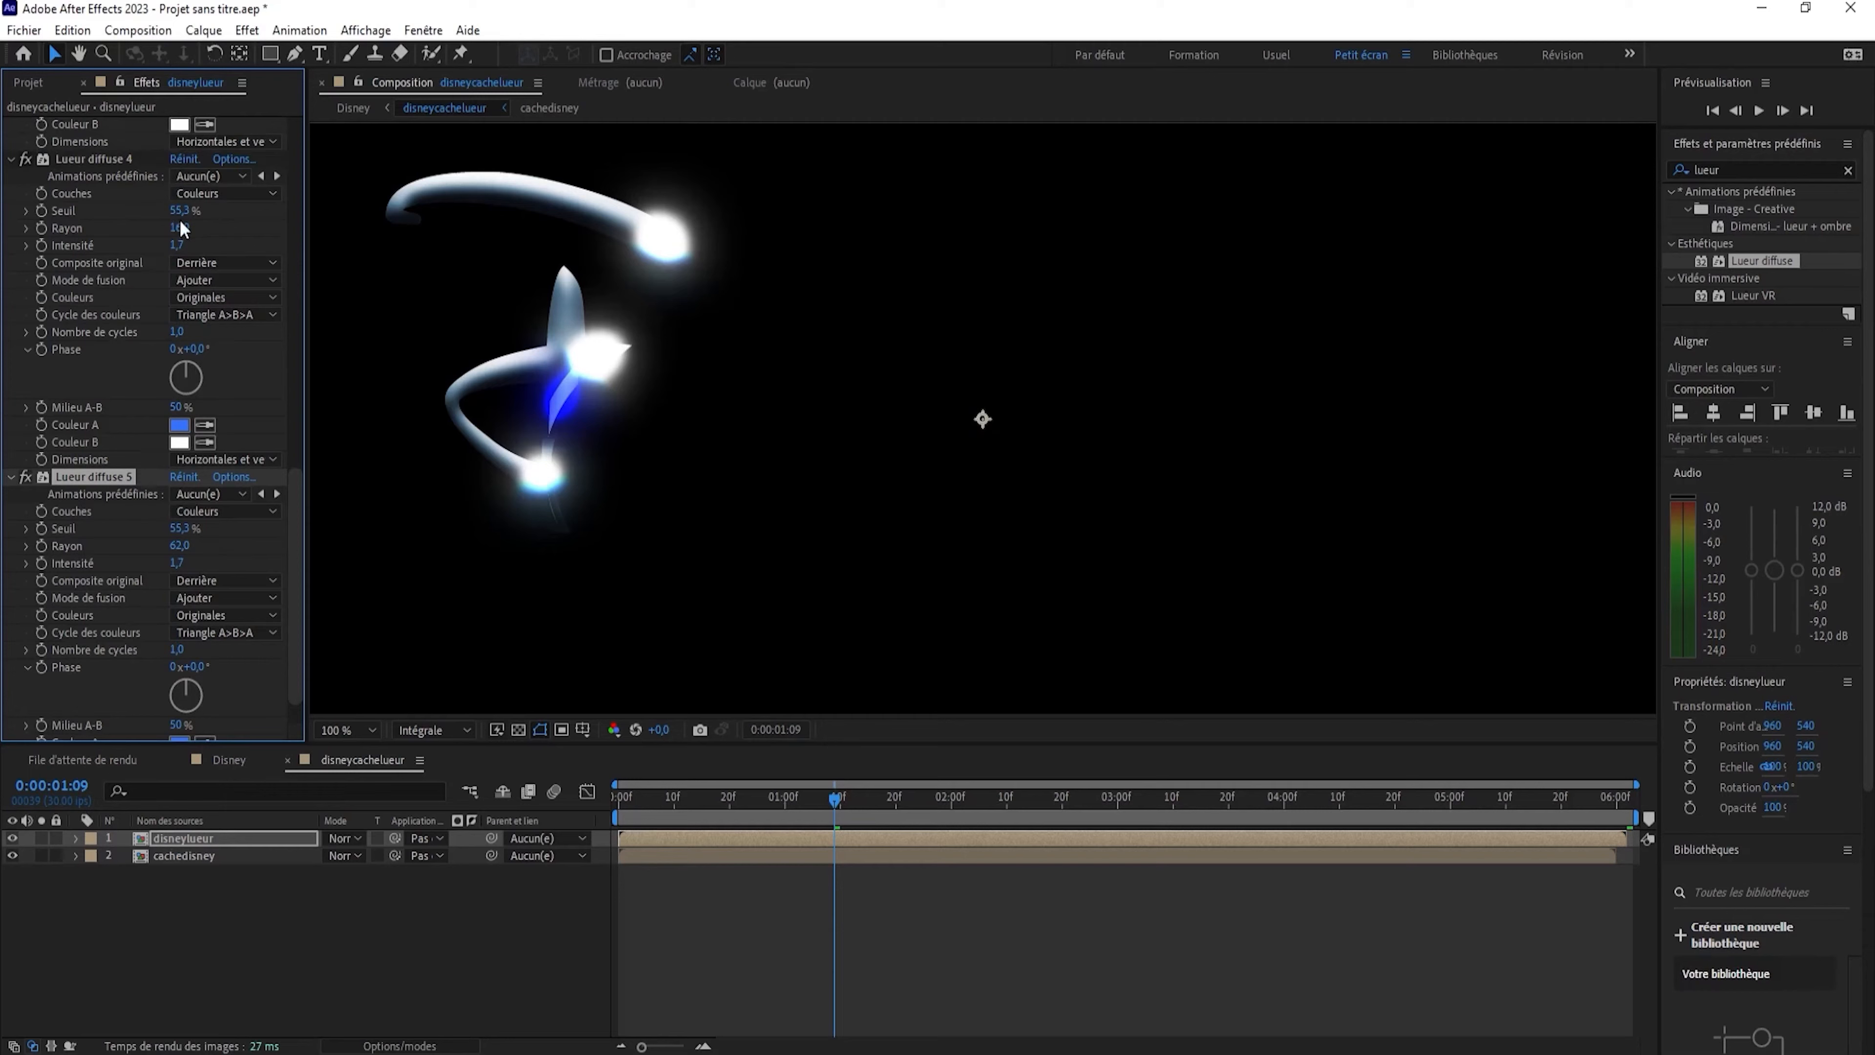
drag(179, 228, 319, 212)
scroll(193, 226, up, 5)
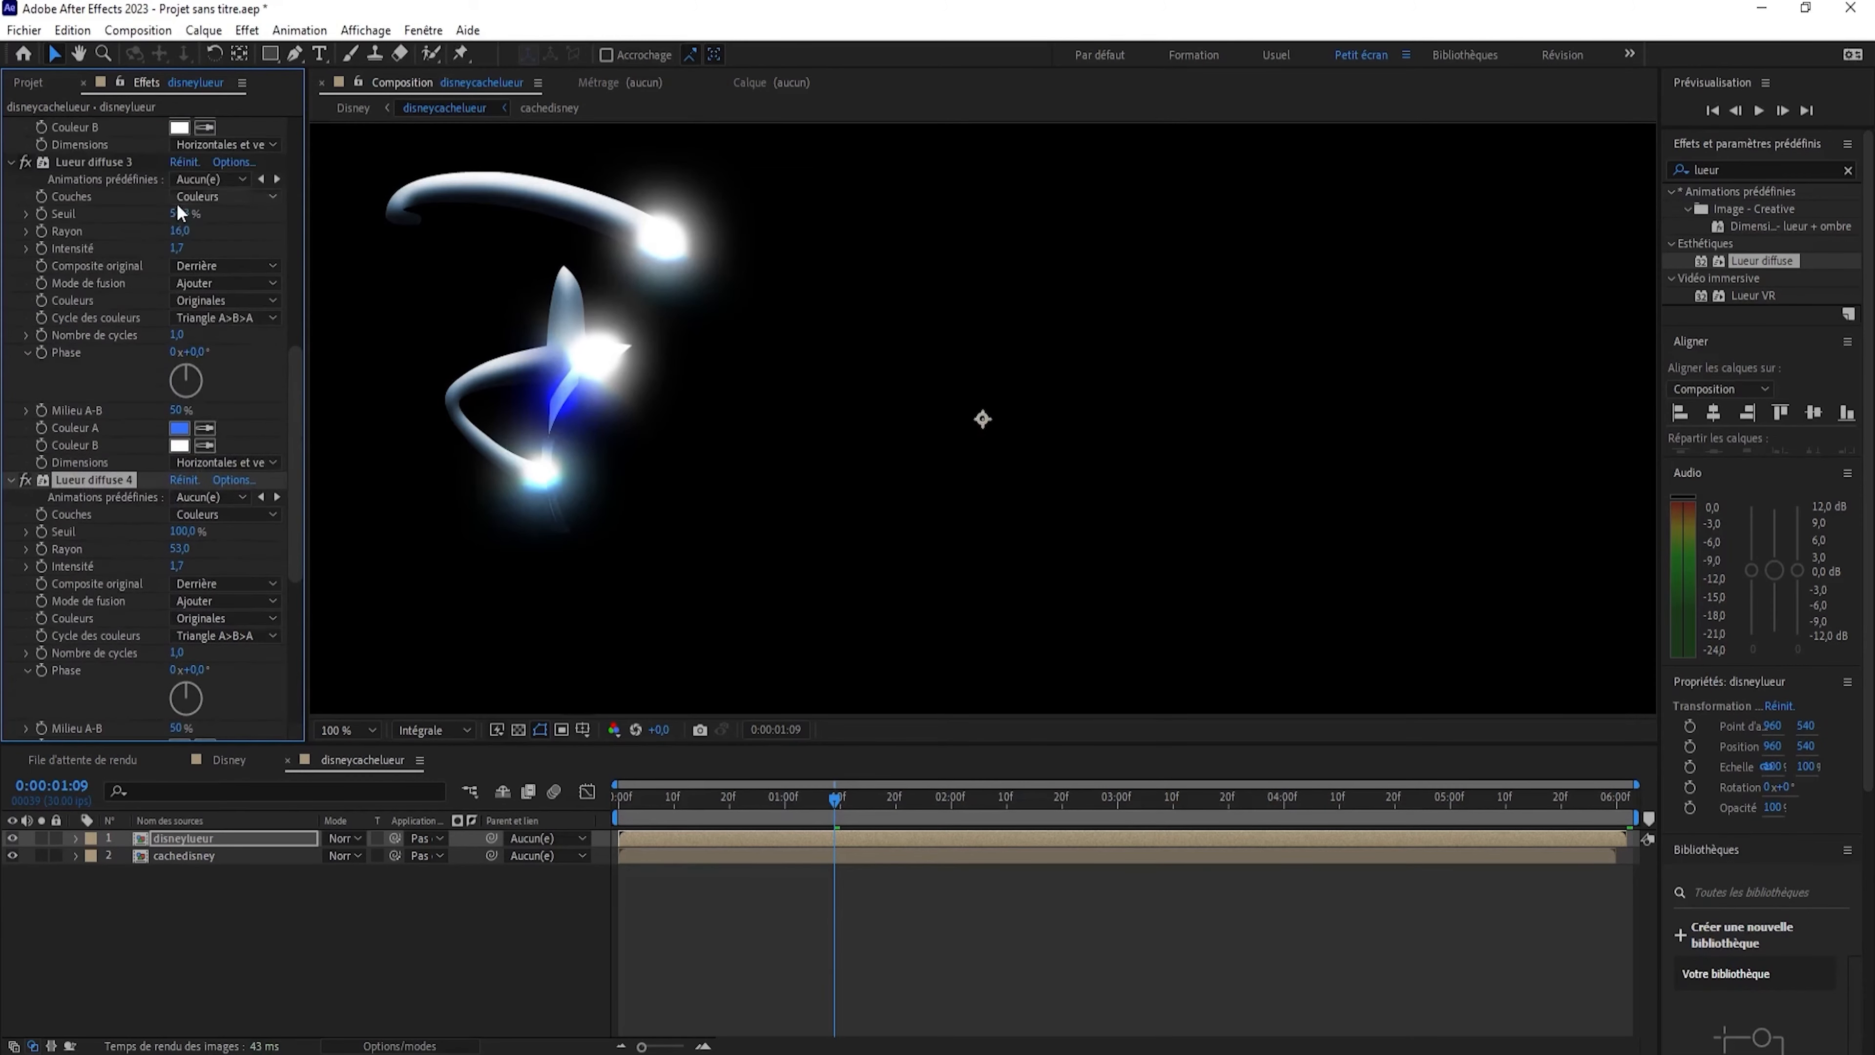
drag(179, 213, 150, 249)
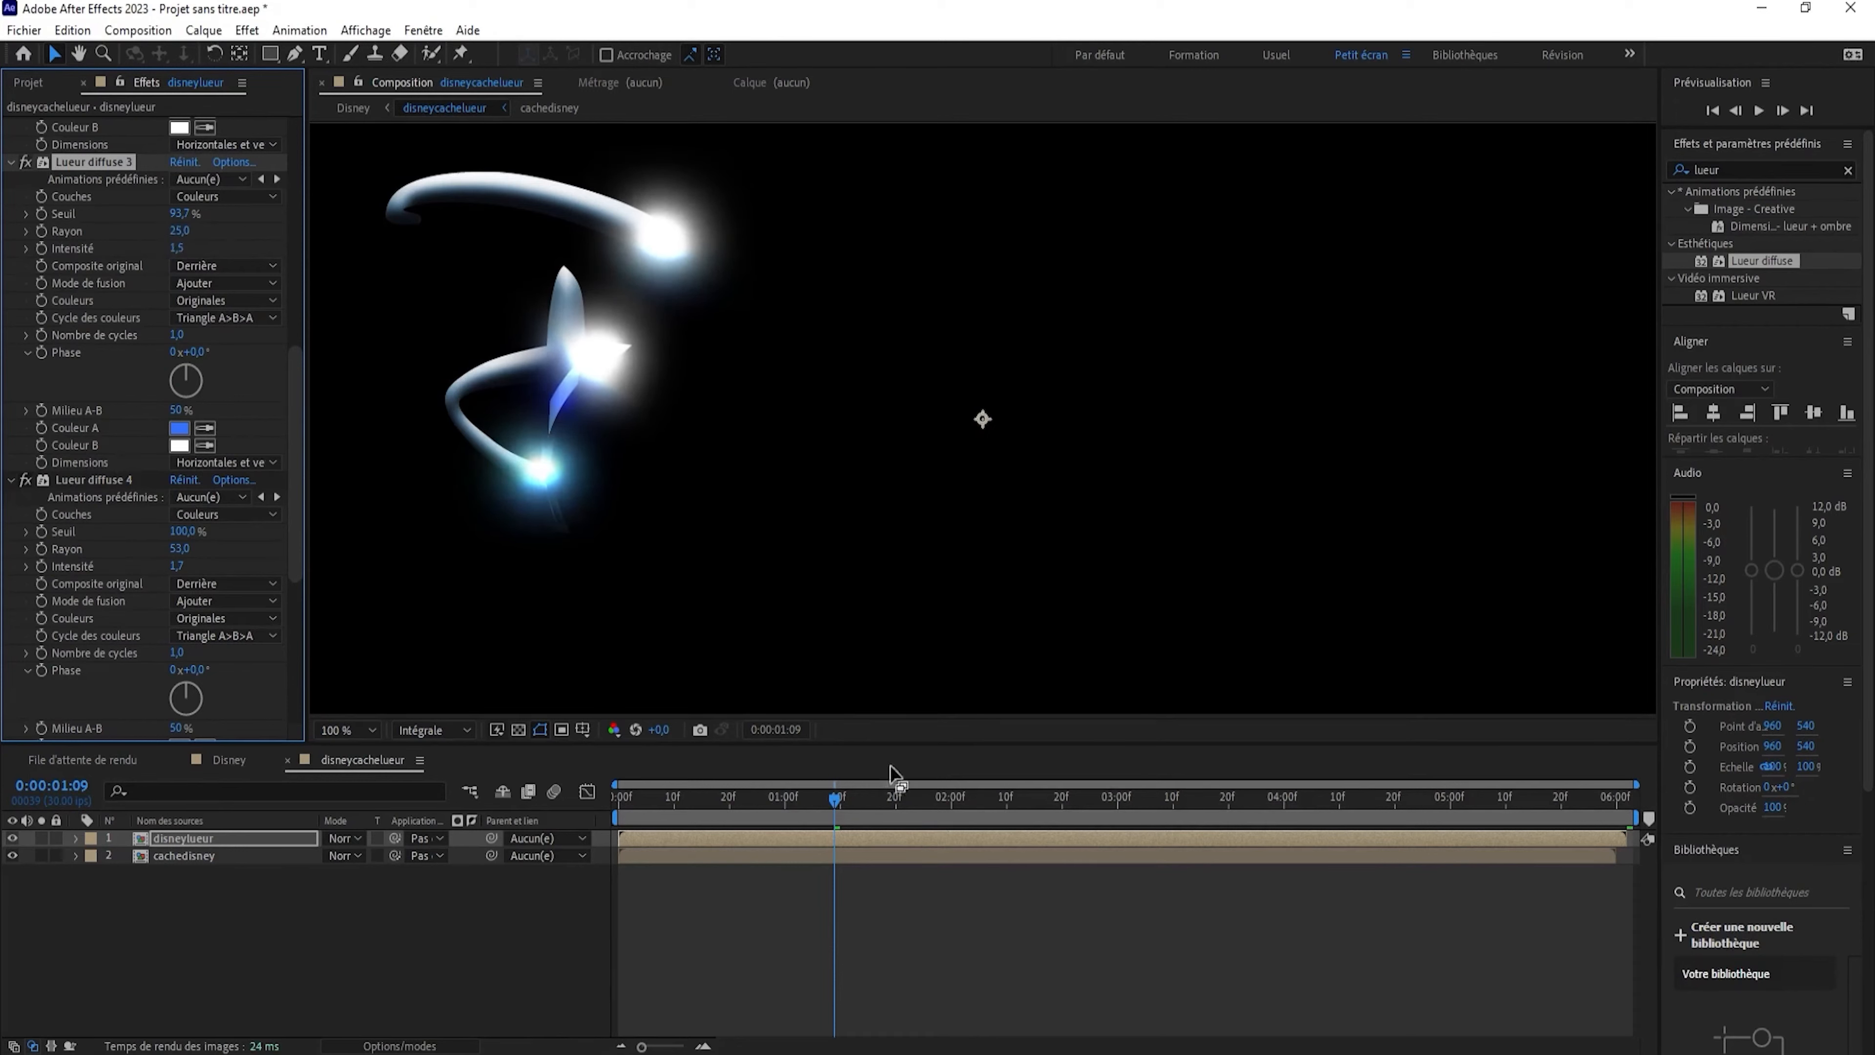
Review the glowing logo reveal around 0:00:02:21, play it from the beginning, and inspect the frame at 0:00:03:12.
key(comma)
mouse_move(835, 798)
mouse_down()
mouse_move(902, 827)
mouse_move(949, 823)
mouse_move(912, 821)
mouse_move(927, 807)
mouse_move(1086, 824)
mouse_move(1017, 824)
mouse_move(1066, 831)
mouse_up()
key(period)
scroll(176, 343, up, 1)
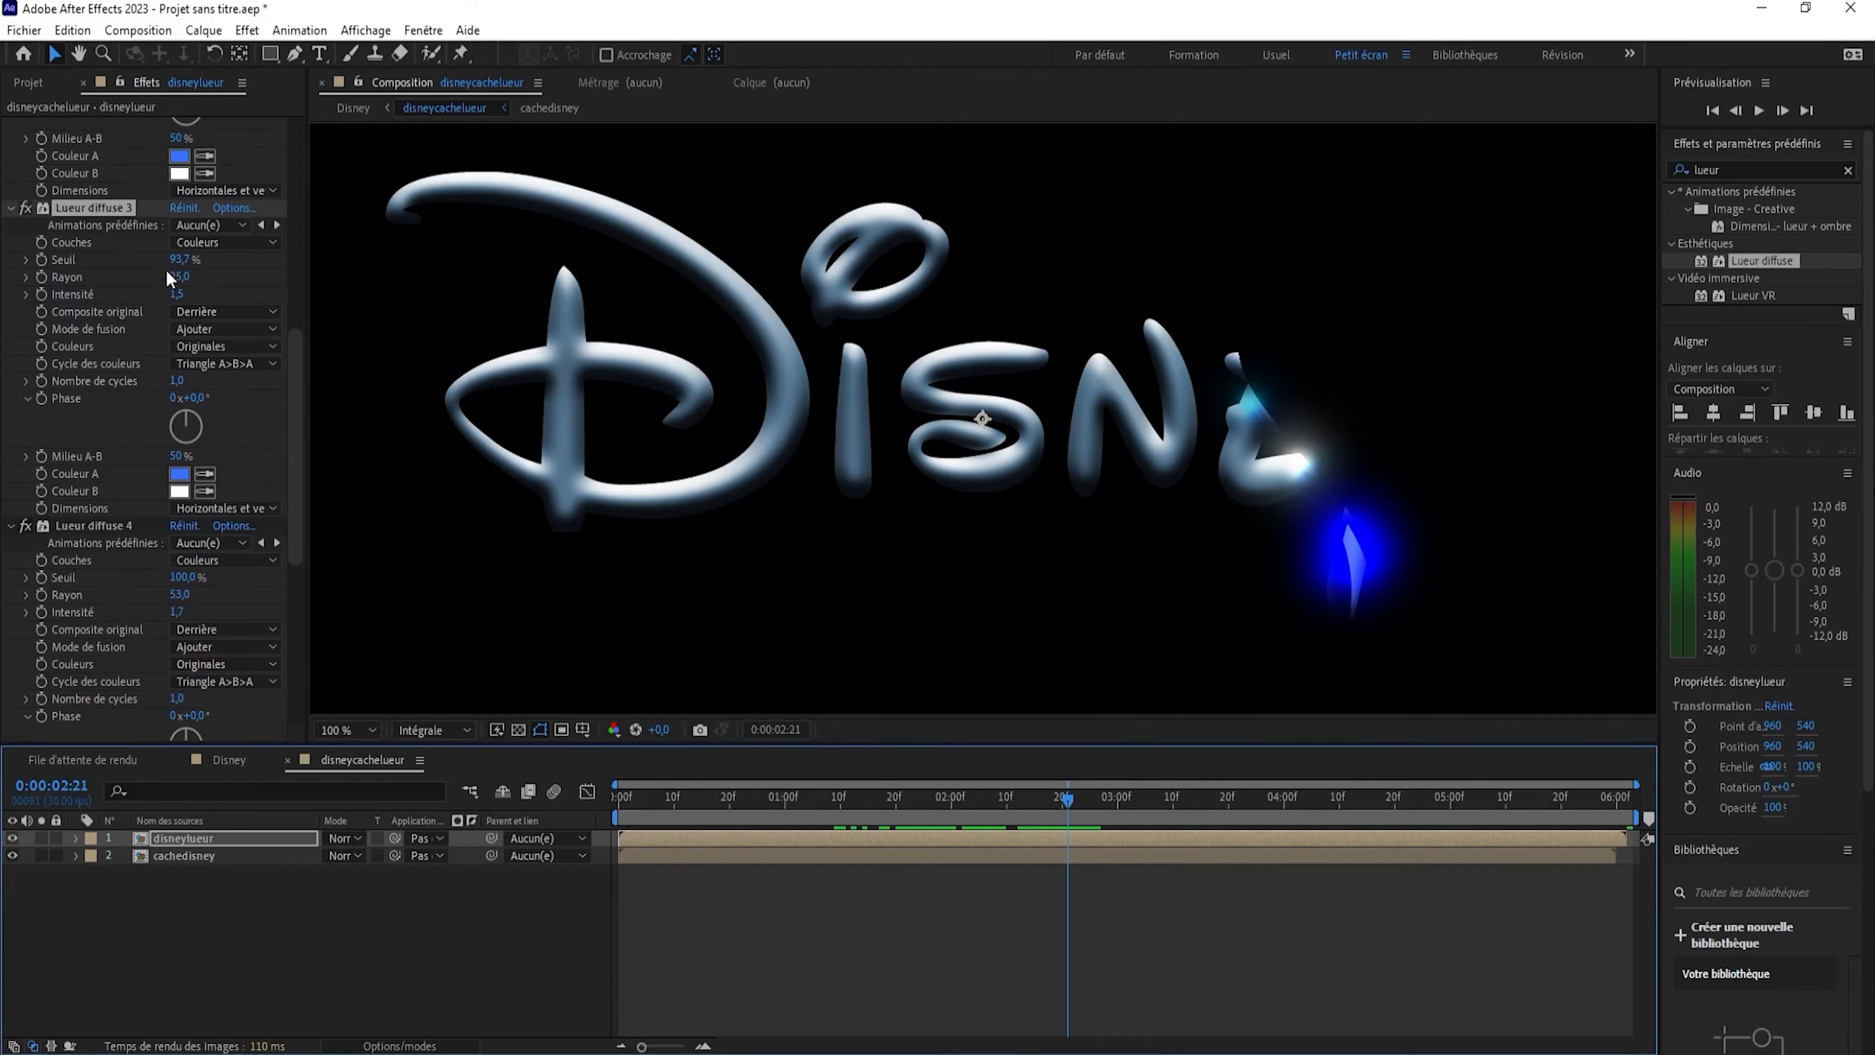
scroll(227, 265, up, 2)
drag(1068, 819, 606, 813)
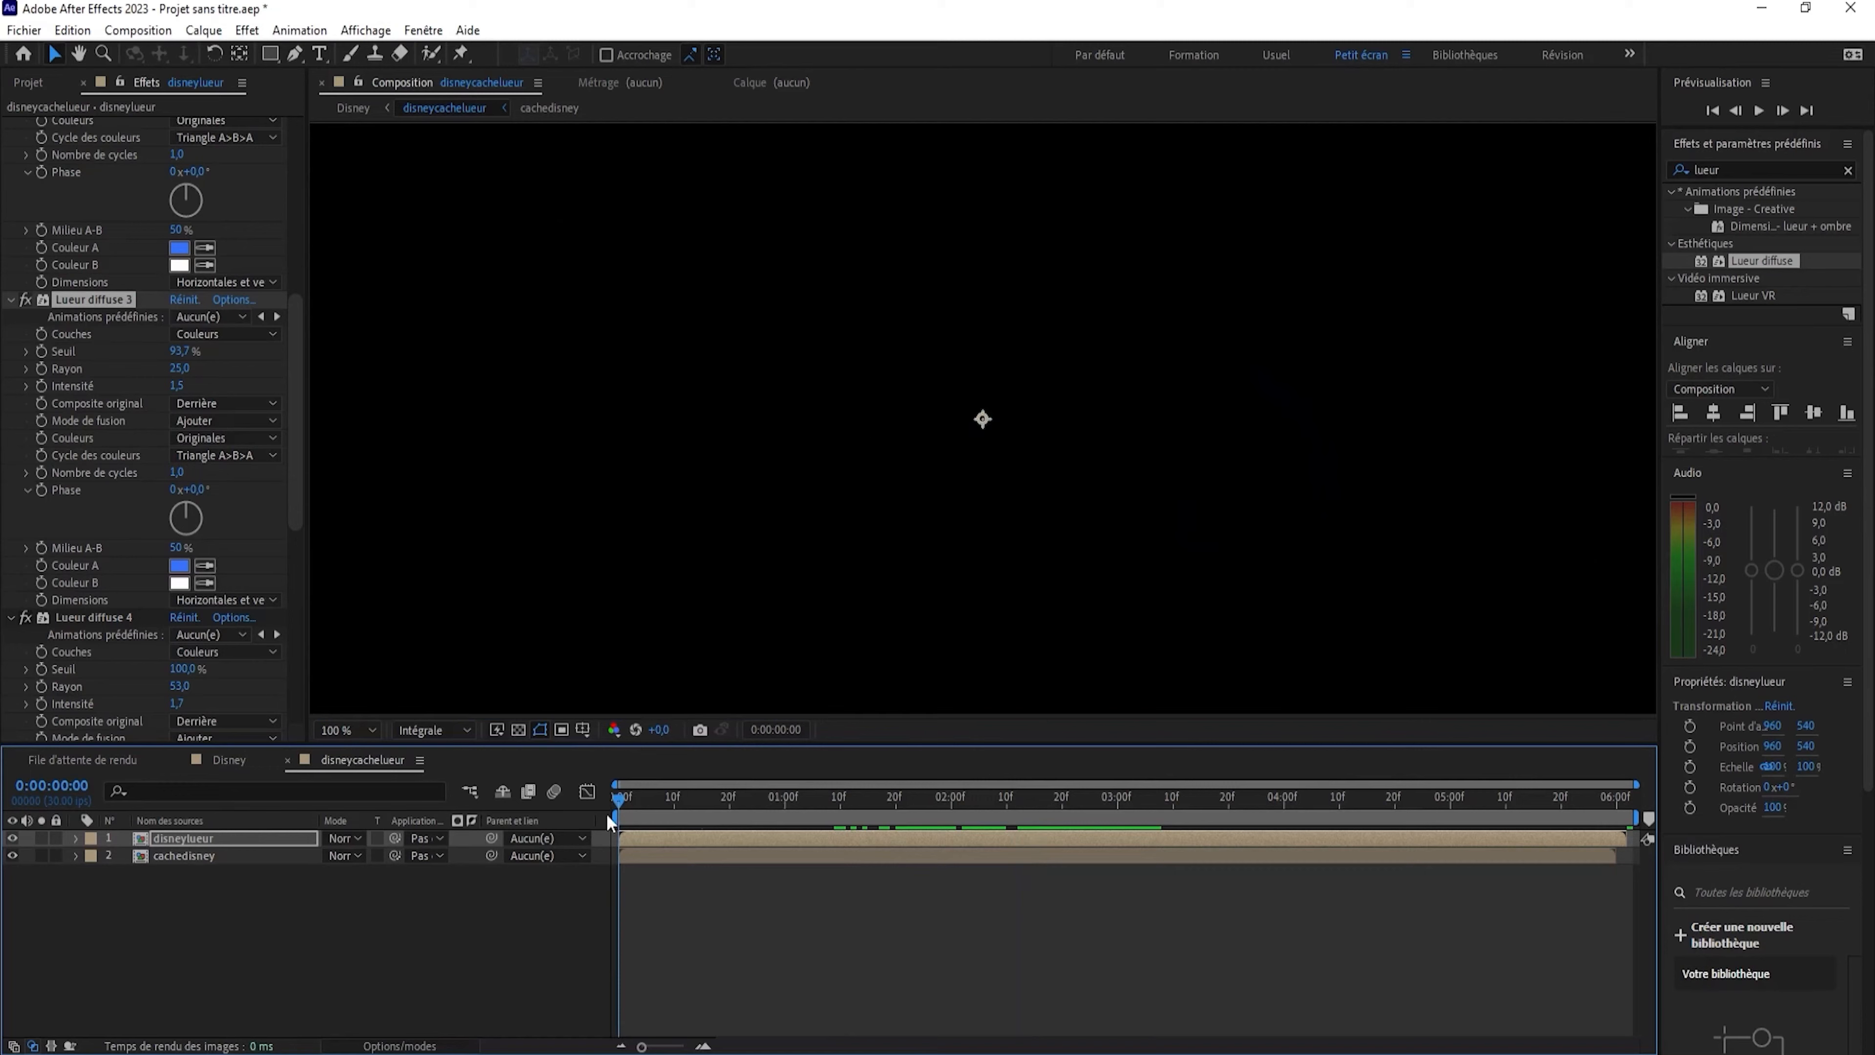
key(space)
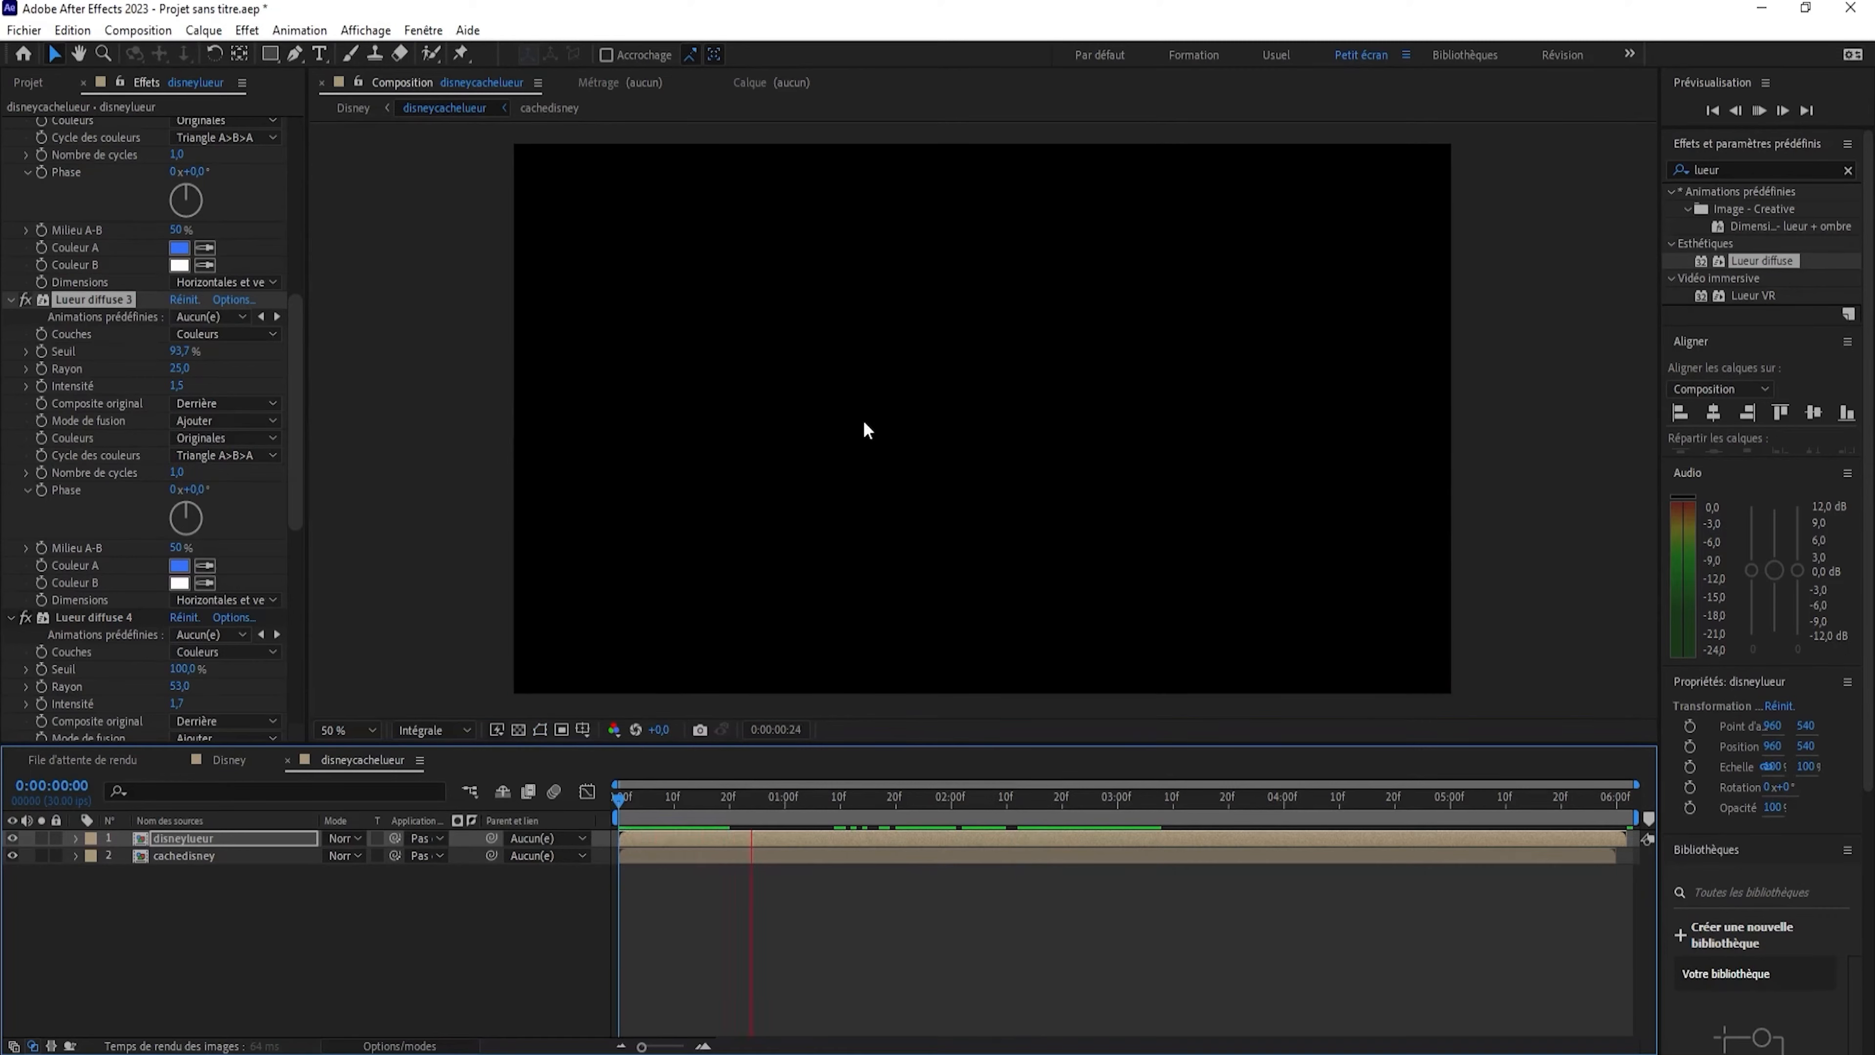
key(space)
mouse_move(1203, 797)
mouse_down()
mouse_move(767, 839)
mouse_move(1182, 865)
mouse_up()
Precompose the disneylueur and cachedisney layers into a new composition named "animdisney".
click(217, 888)
click(190, 853)
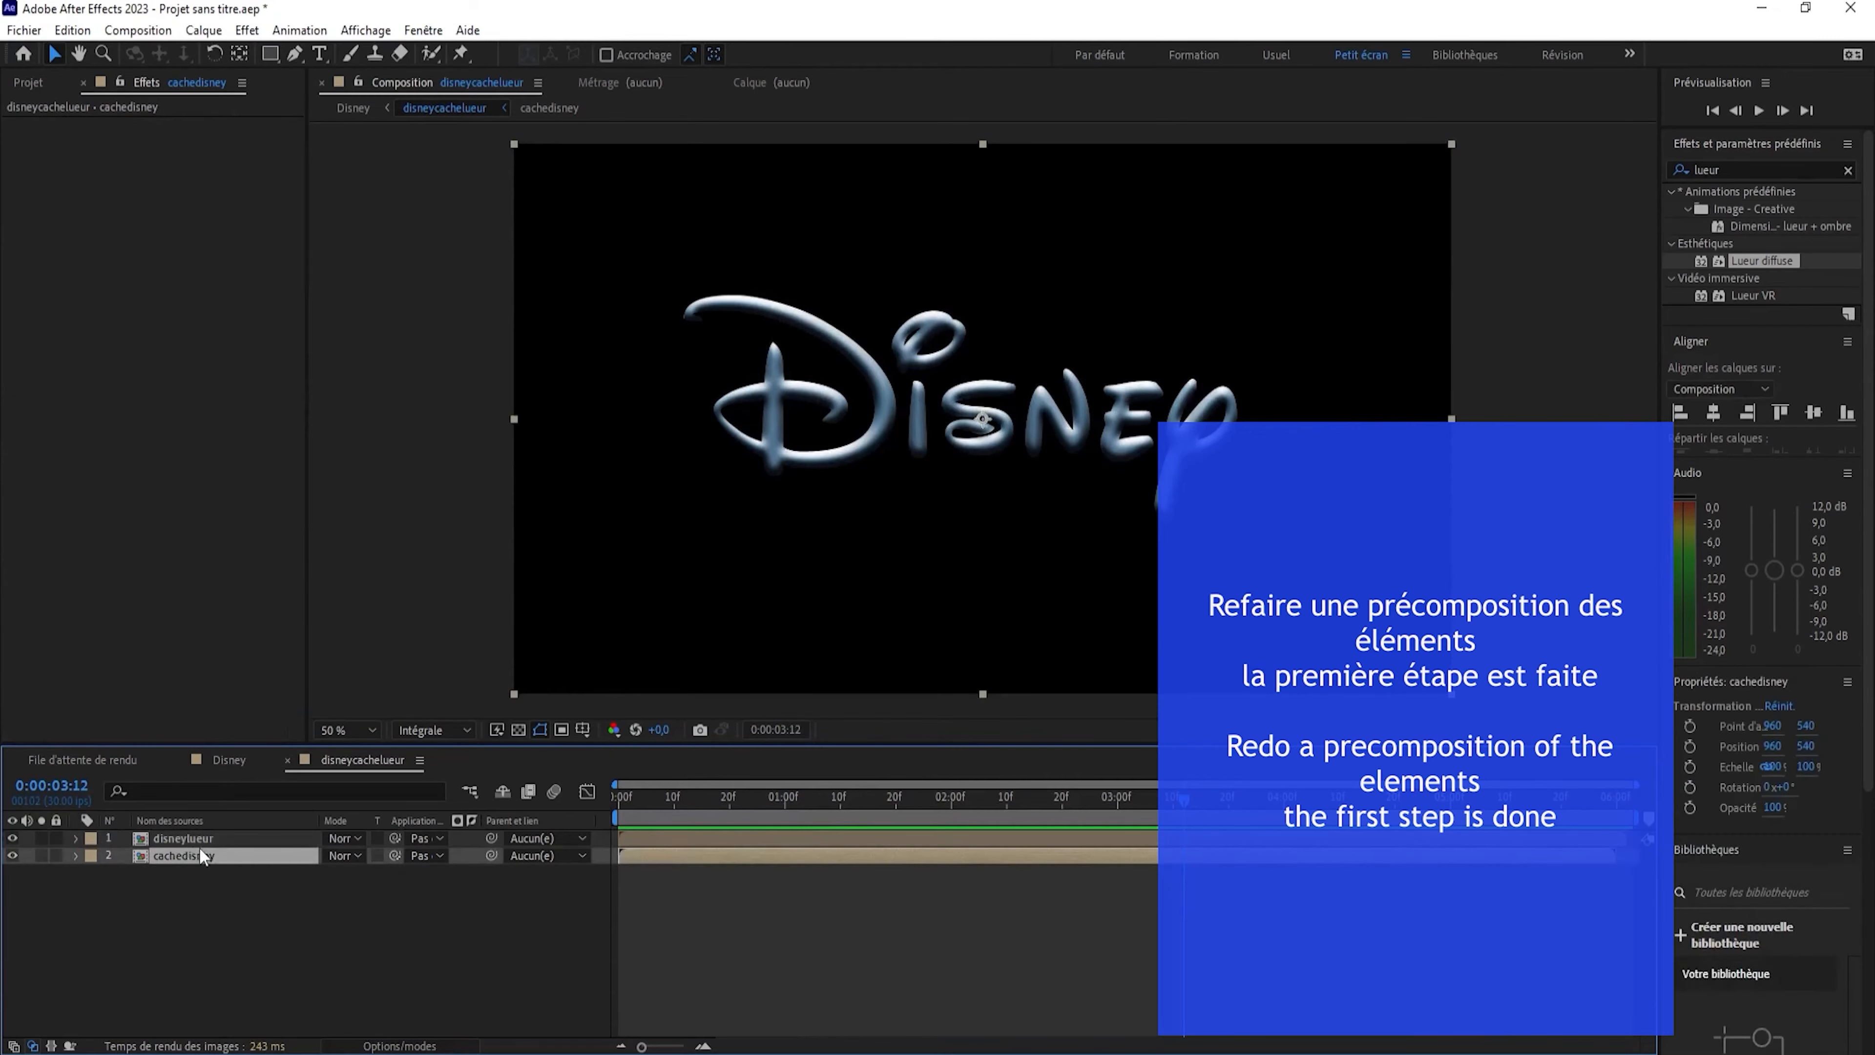
shift+click(195, 838)
right_click(195, 838)
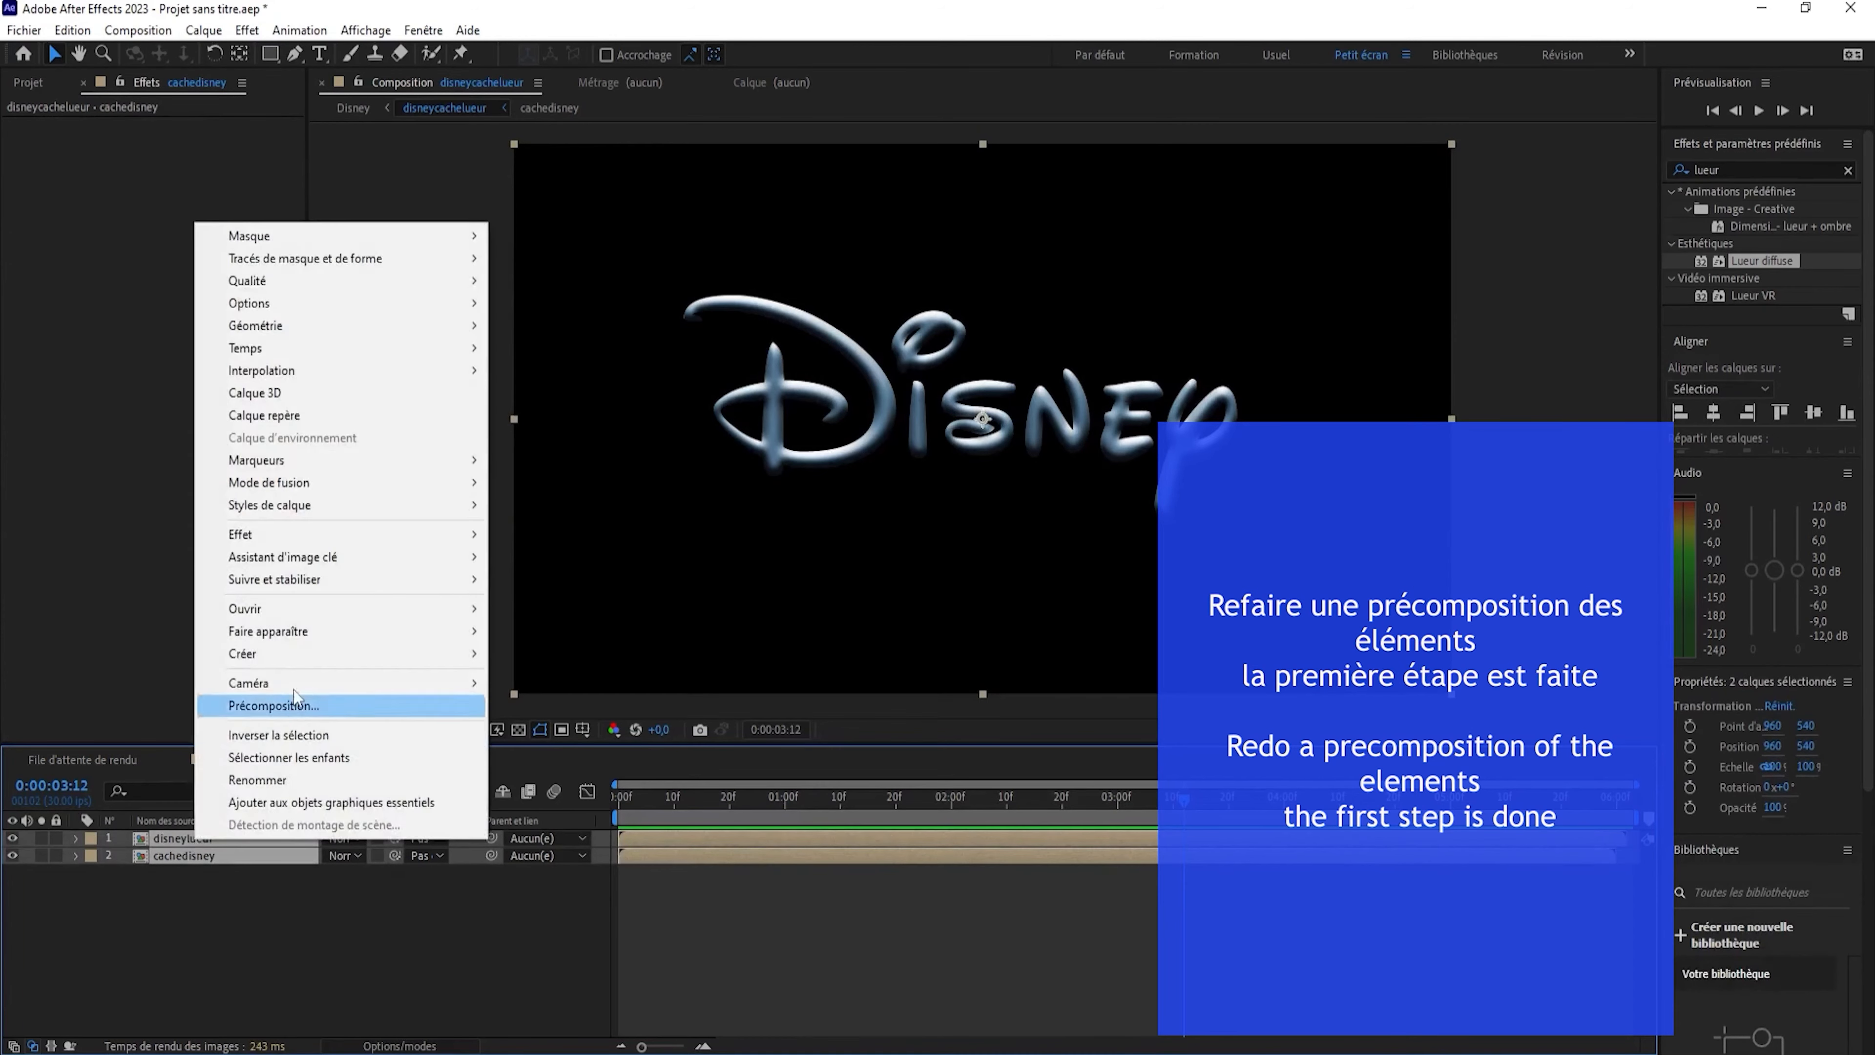
click(296, 713)
text(an)
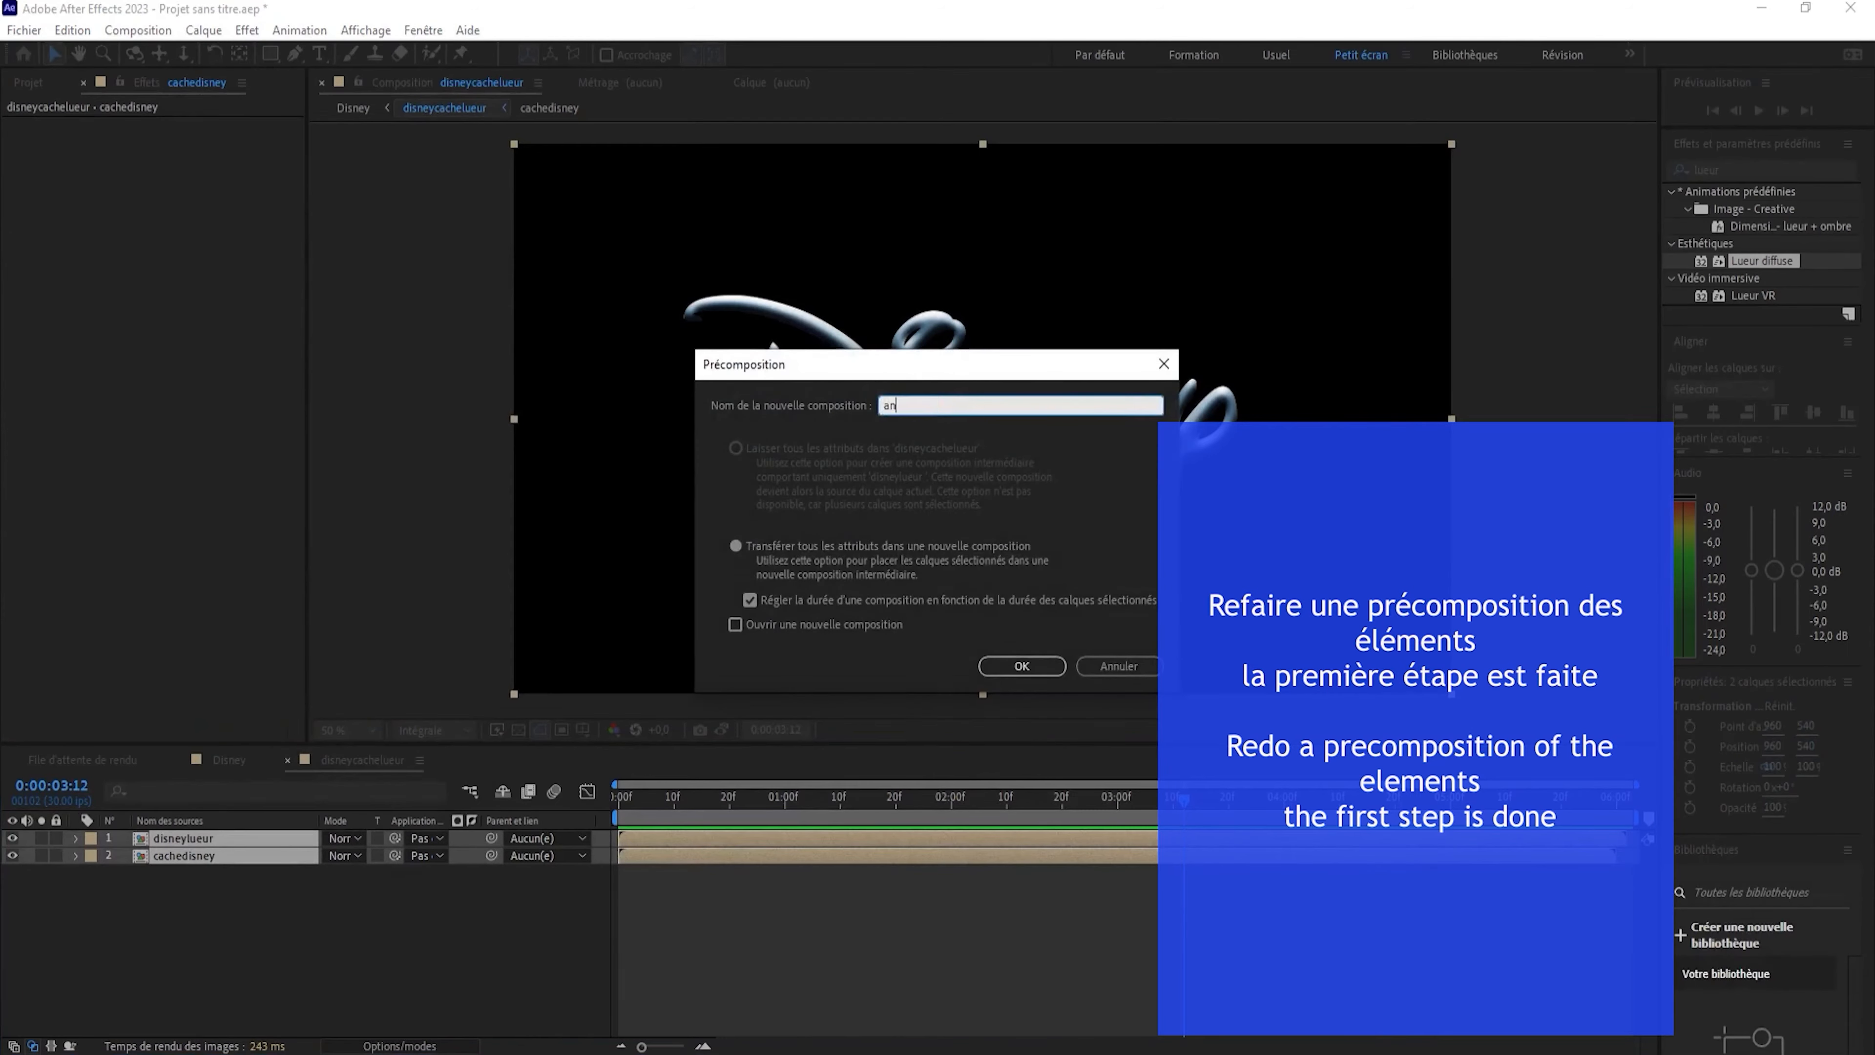
text(imdisney)
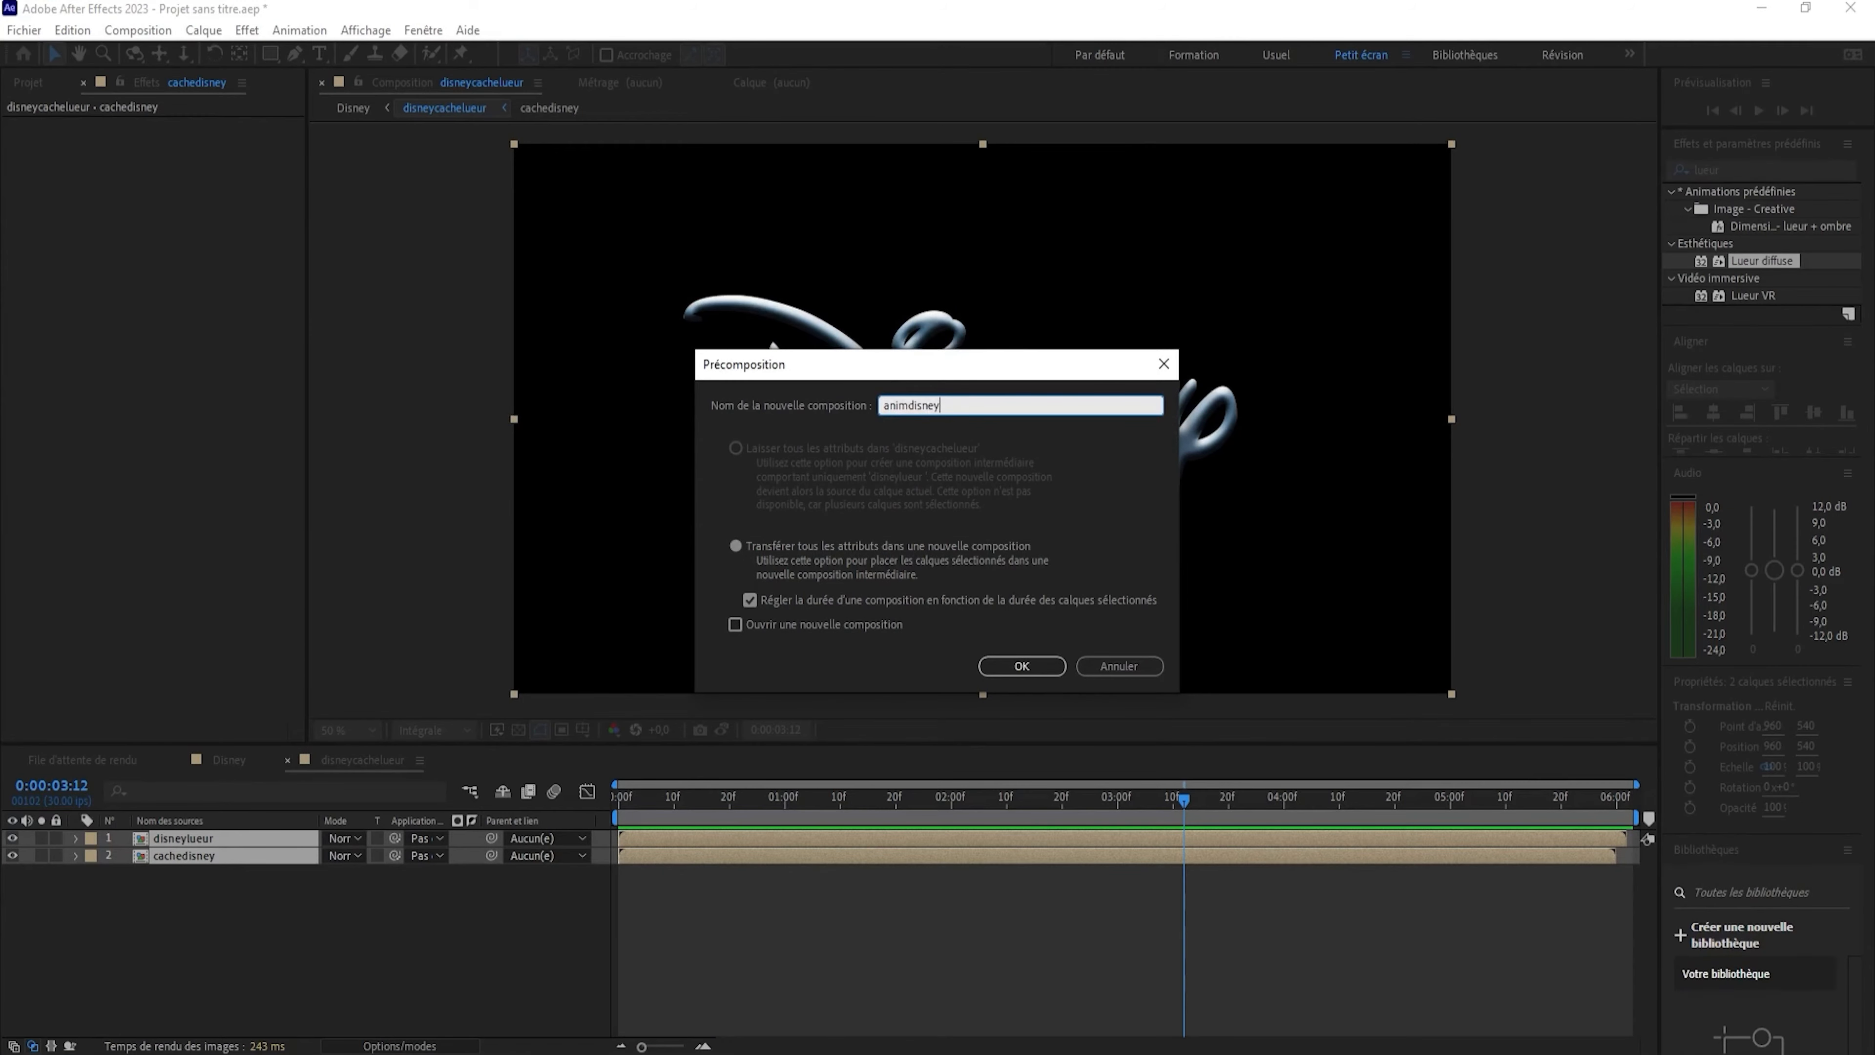
click(1020, 663)
Add Disney.png to the disneycachelueur composition, below the animdisney layer, and leave all layers deselected.
drag(1176, 802, 958, 820)
click(27, 82)
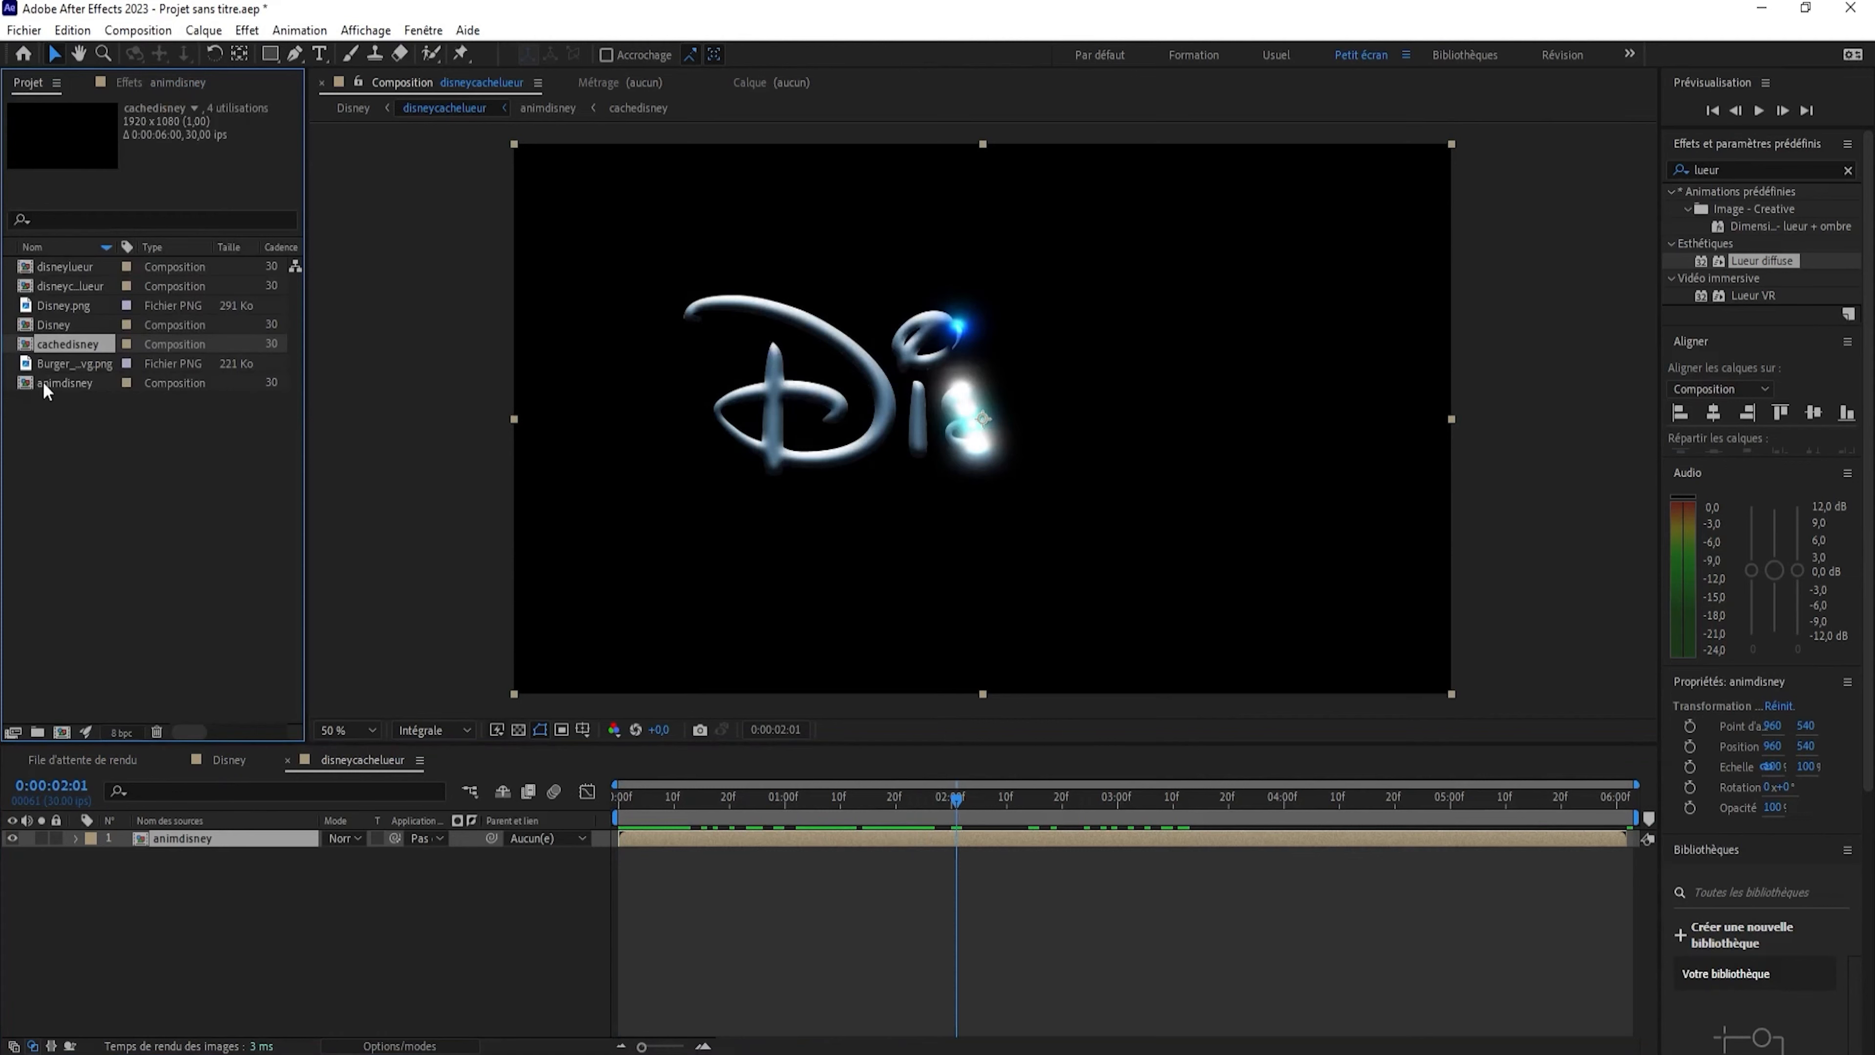
click(58, 306)
drag(54, 305, 170, 884)
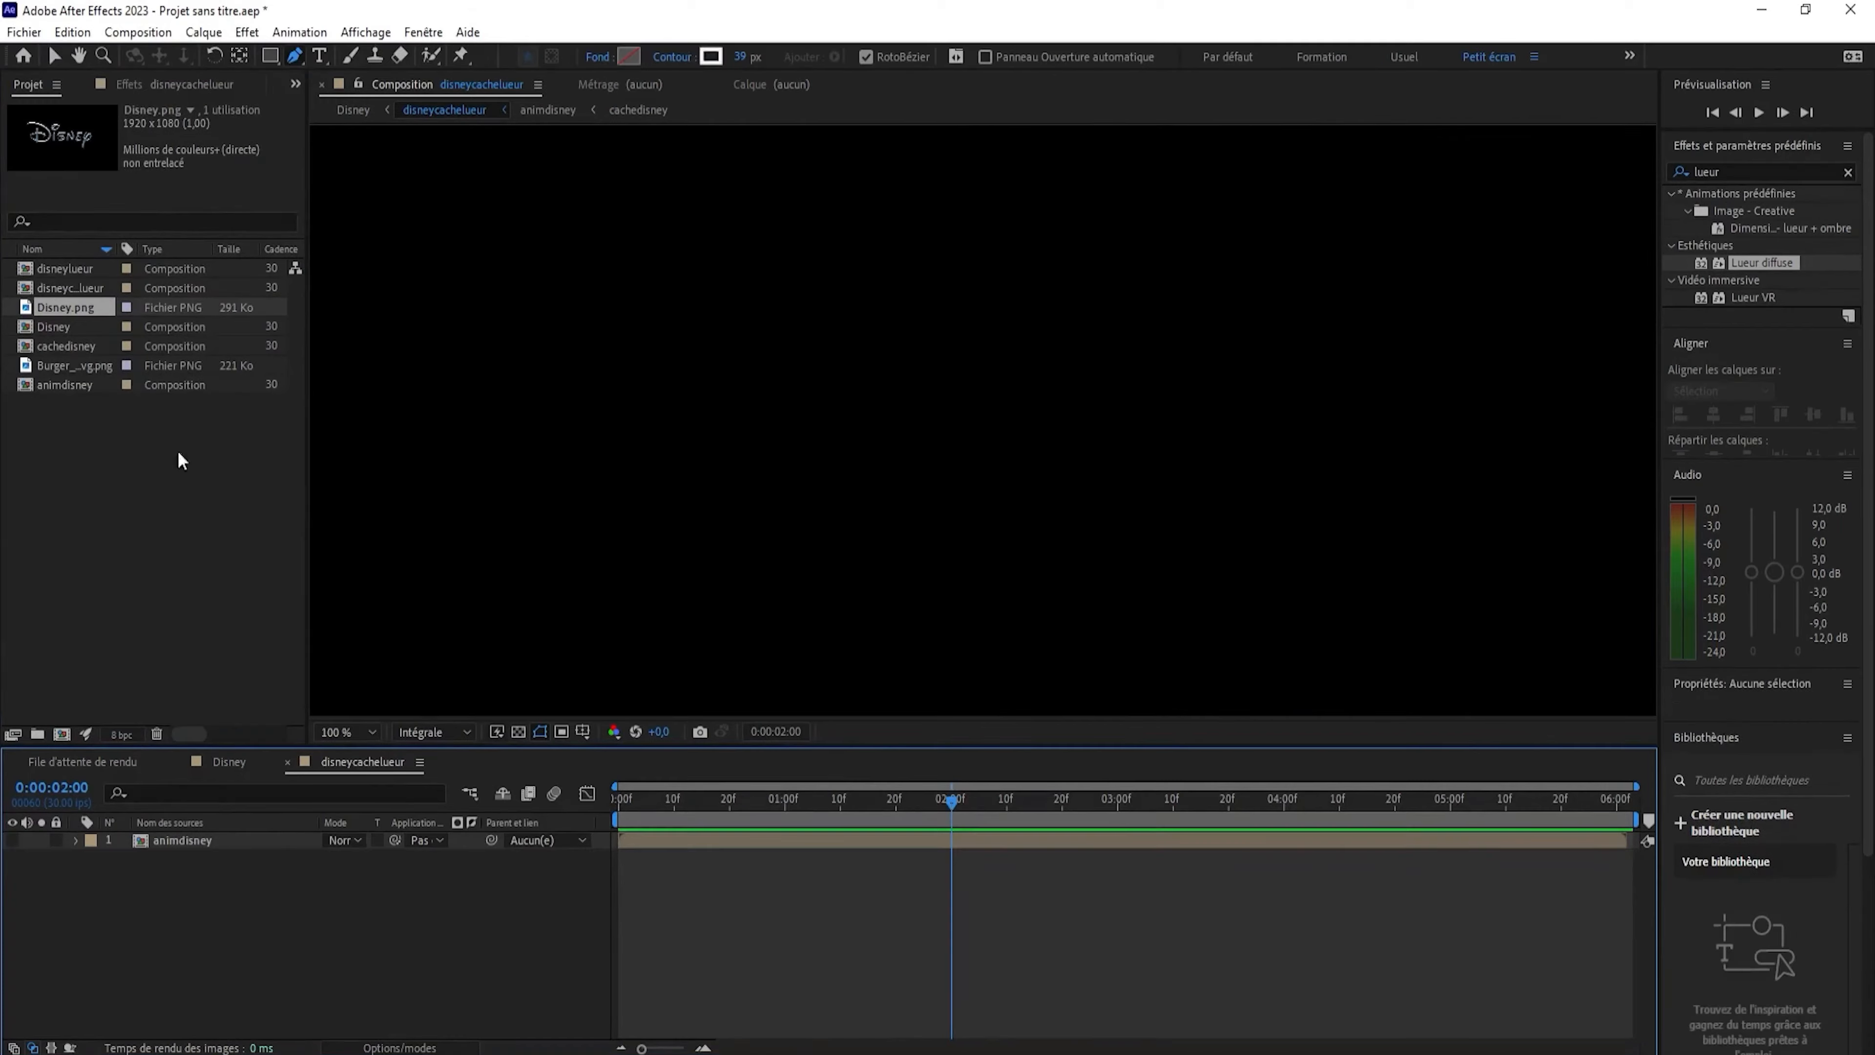
drag(65, 306, 154, 928)
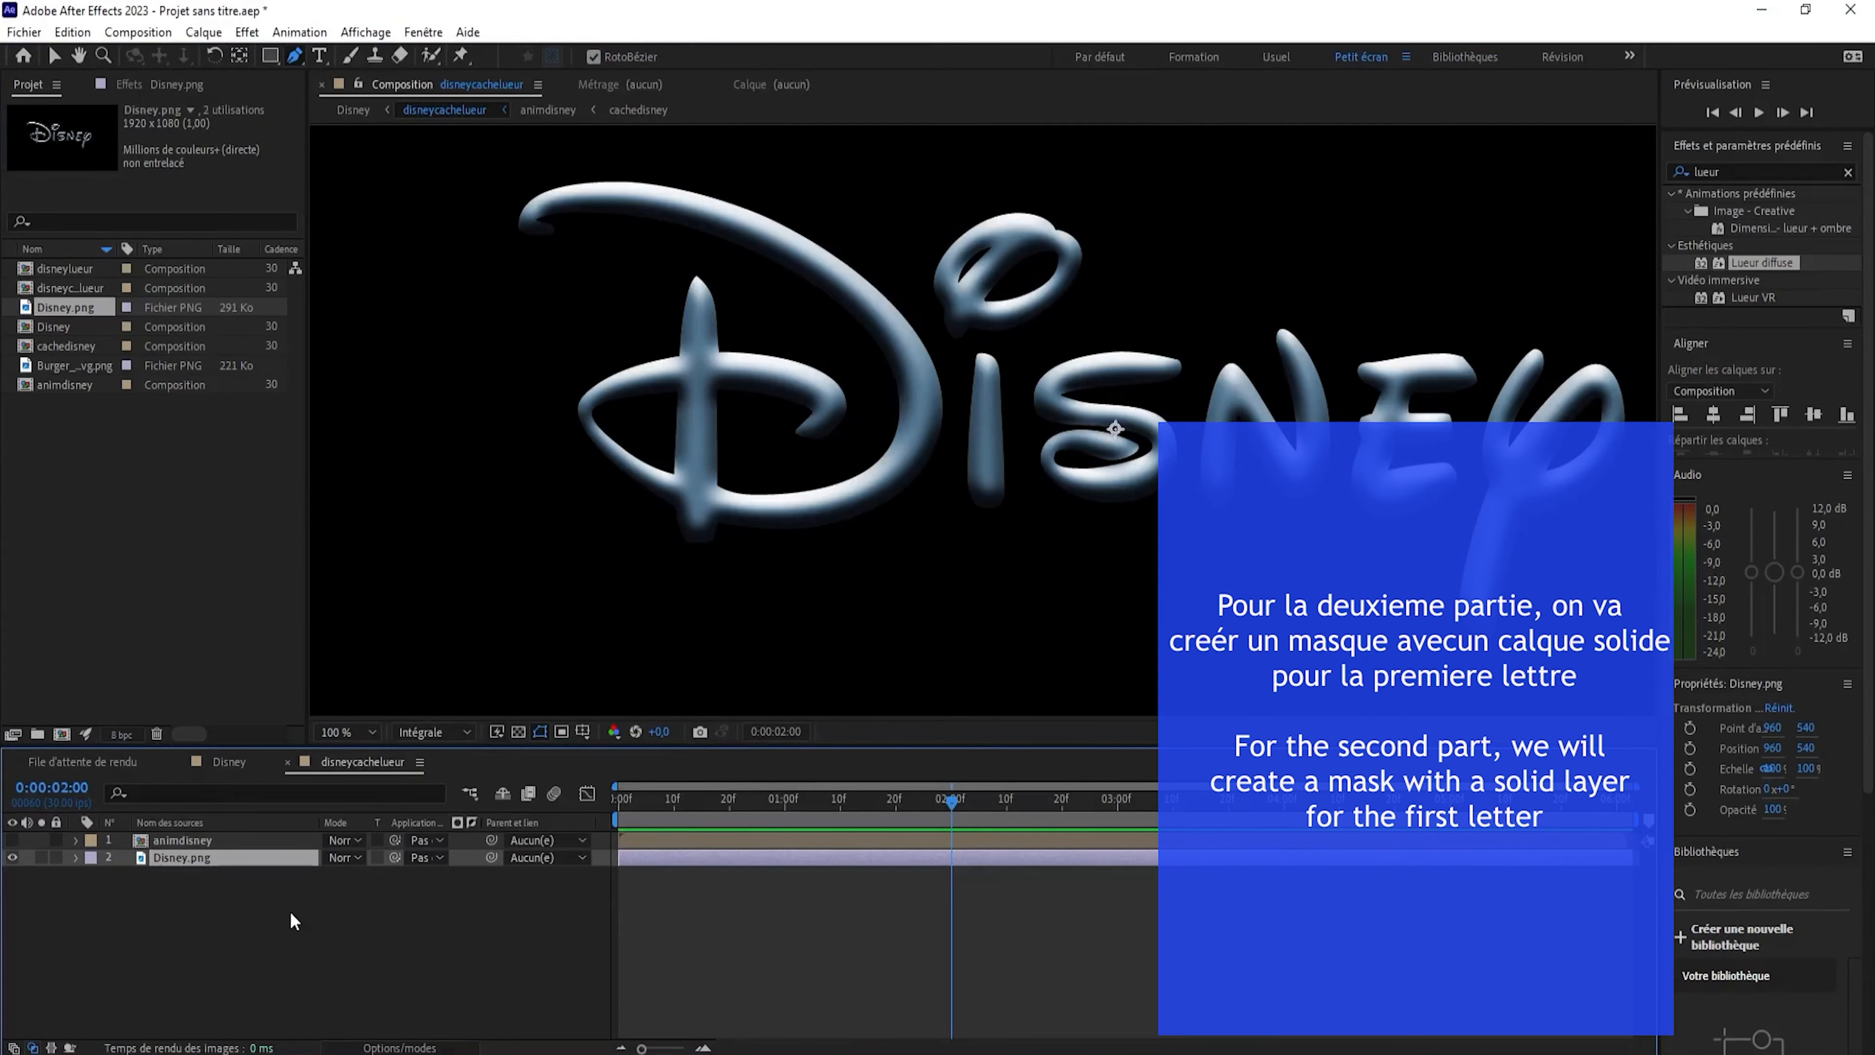
click(236, 918)
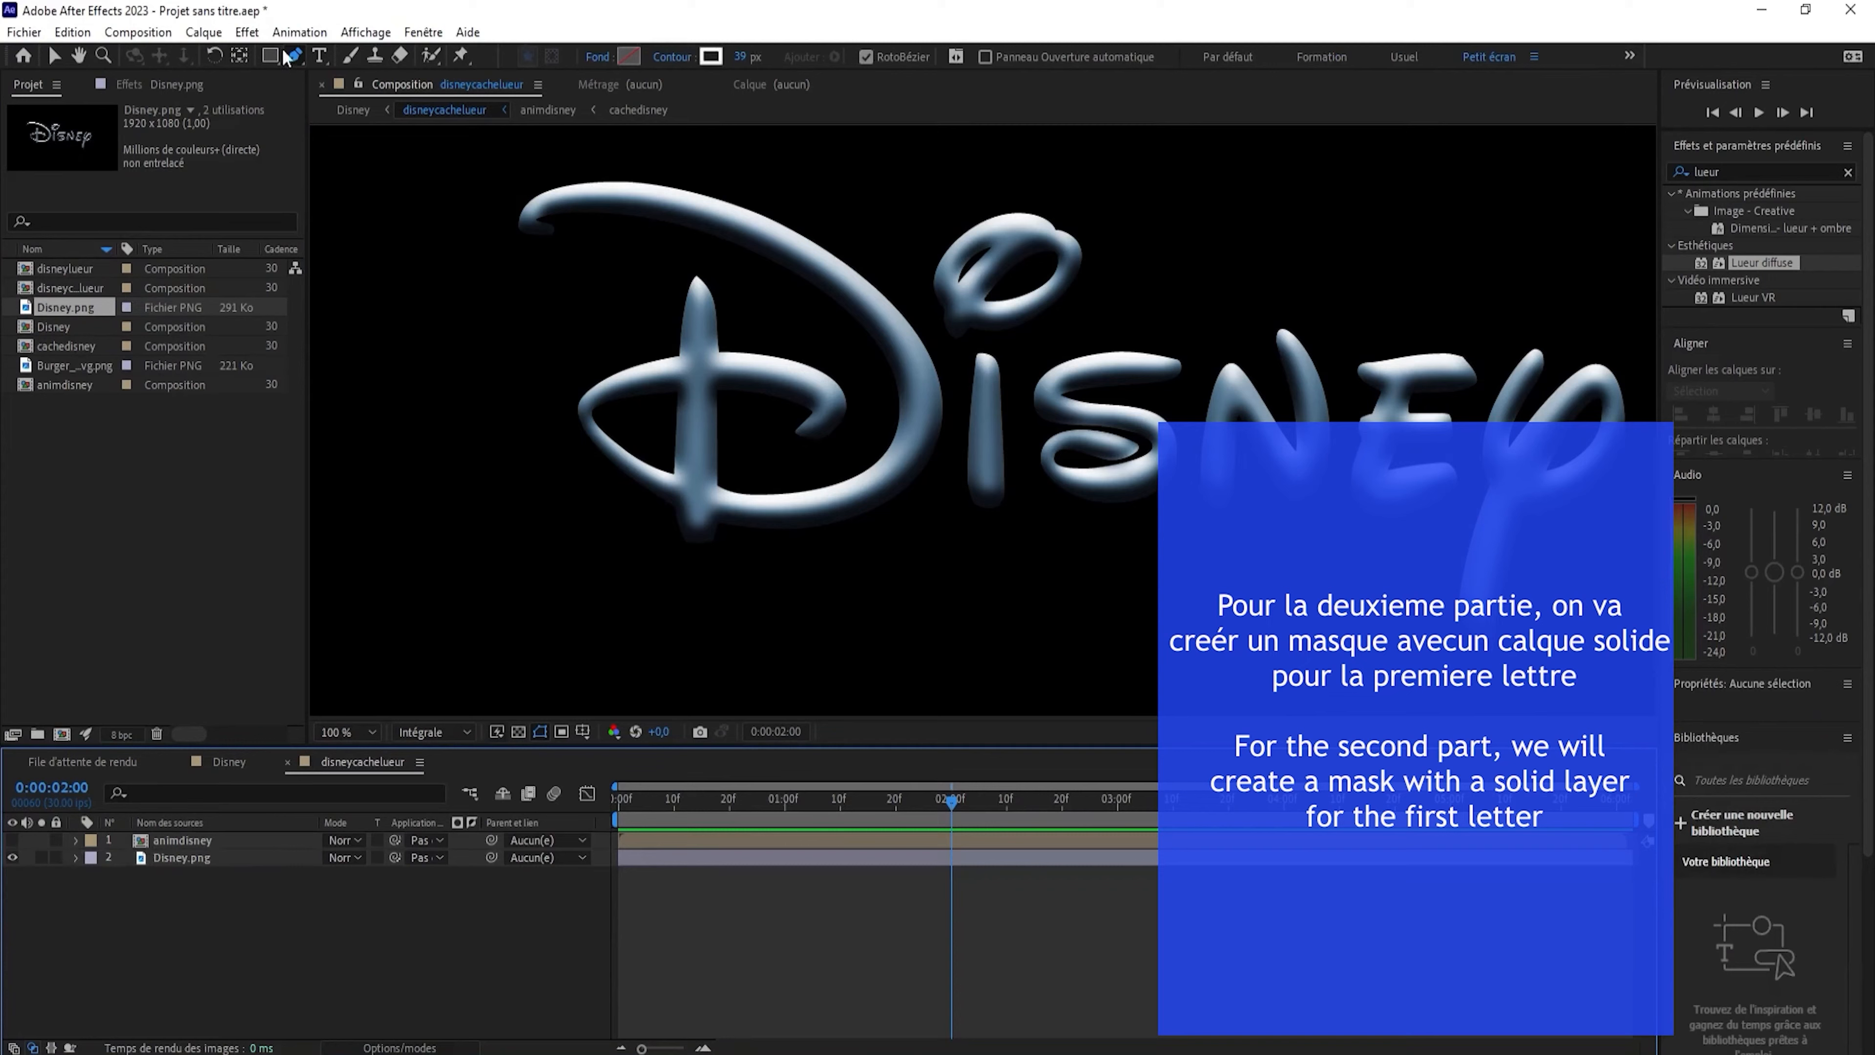
Trace the D's curved stroke with the Pen tool on a new shape layer, from its inner curl around to its upper-left hook.
drag(800, 432, 832, 416)
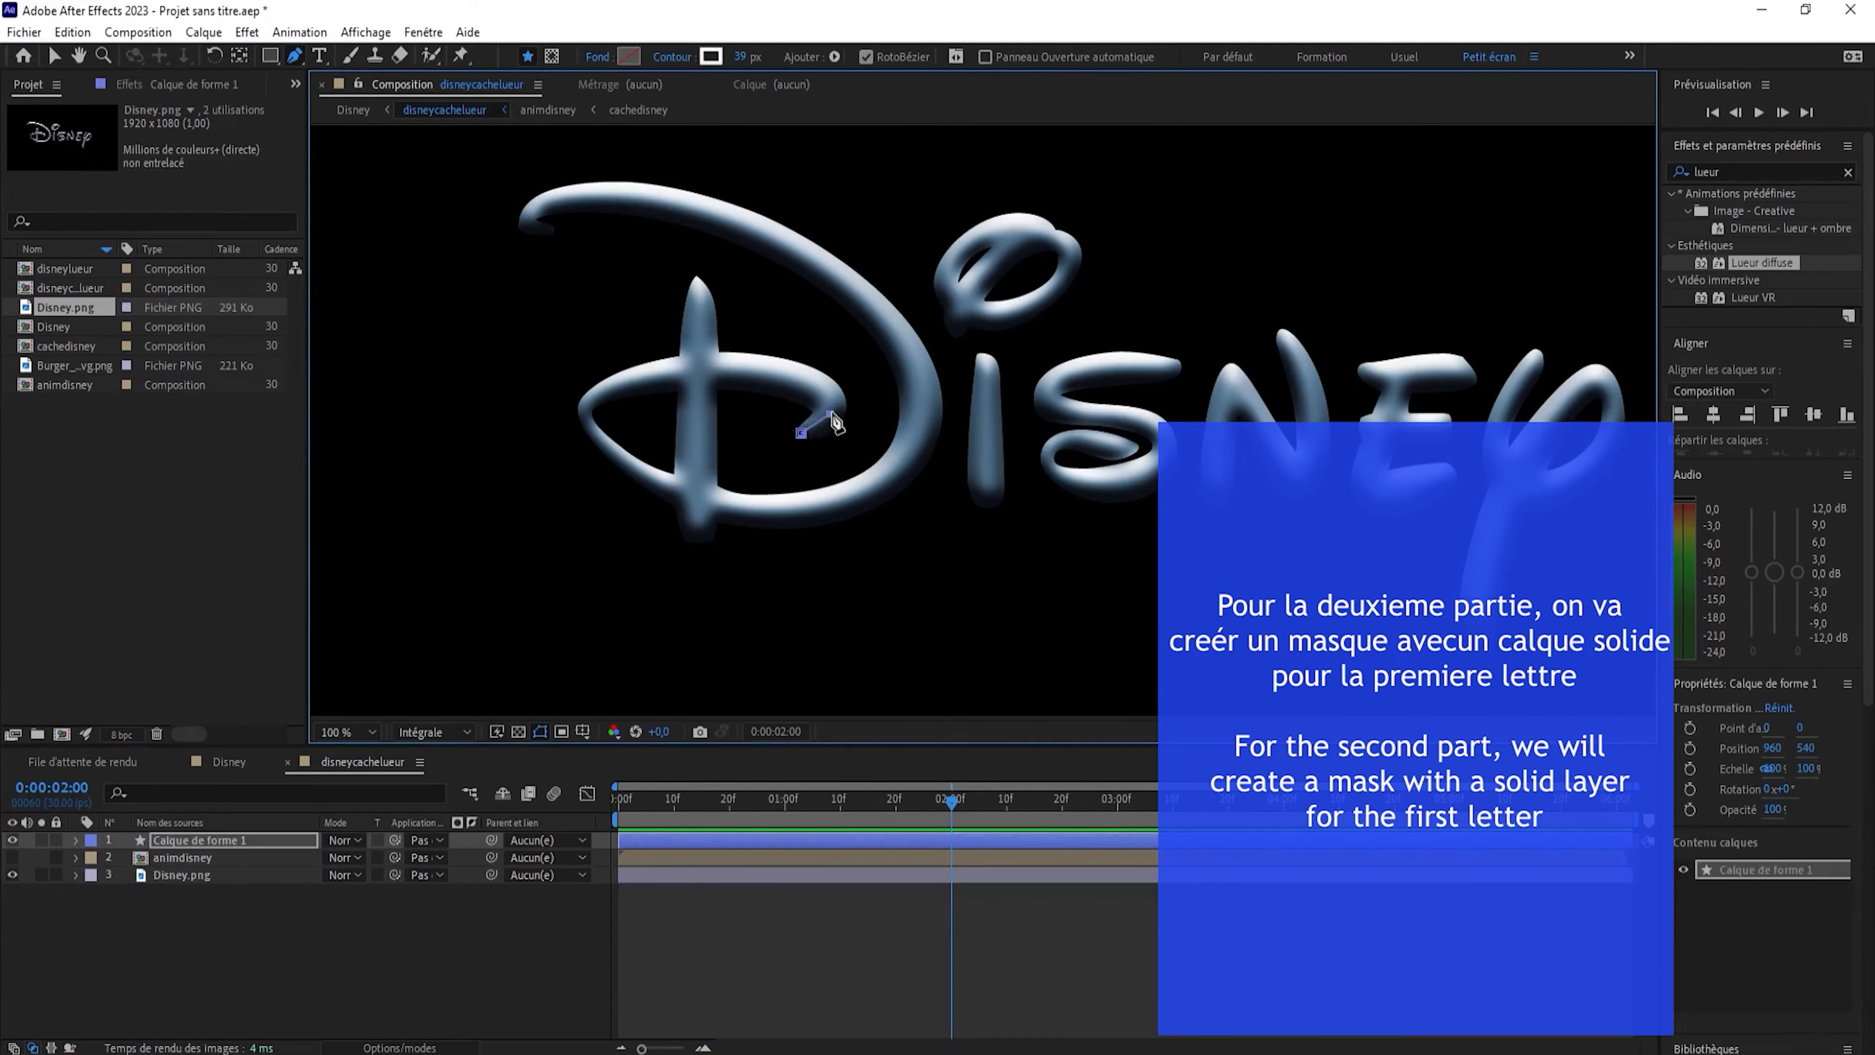
click(827, 384)
click(777, 373)
click(668, 369)
click(583, 407)
click(622, 466)
click(751, 508)
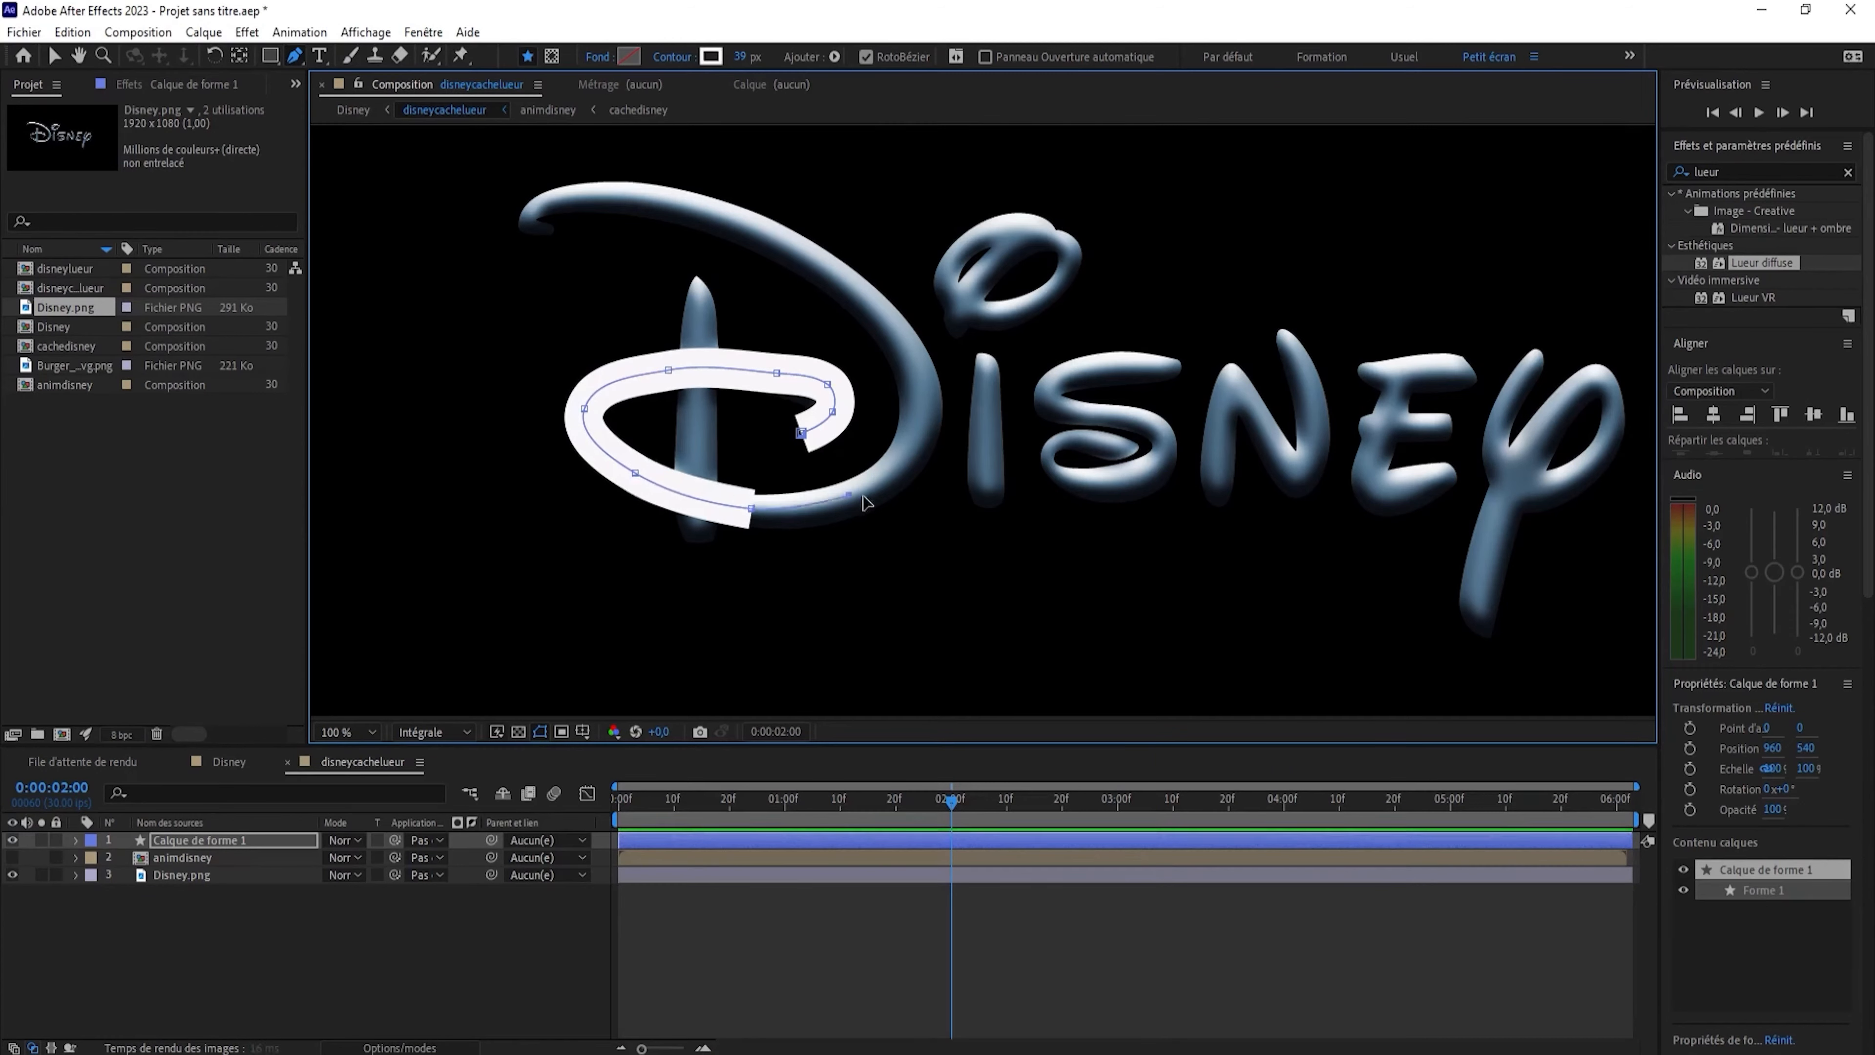
click(895, 473)
click(917, 388)
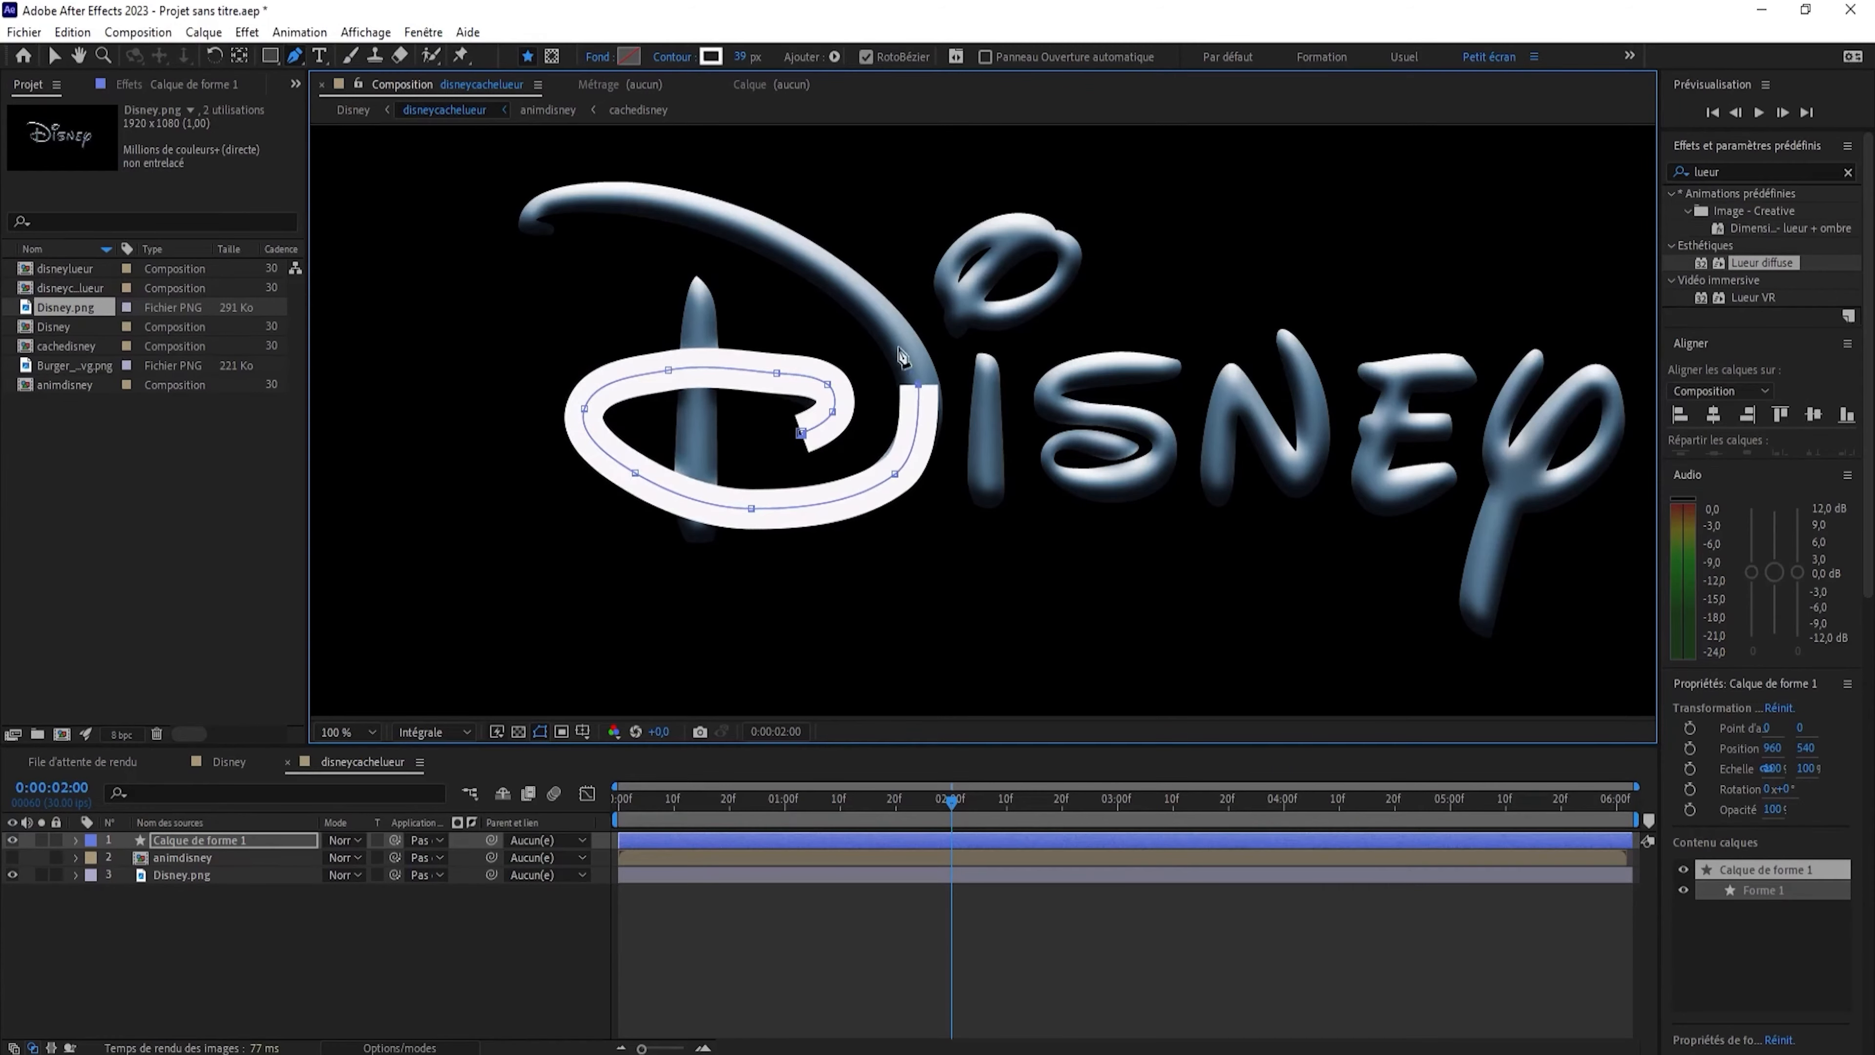
click(849, 282)
click(701, 211)
click(609, 195)
click(528, 209)
click(523, 232)
click(556, 255)
Reposition the path points along the traced D curve so the stroke follows the logo's letter.
drag(776, 373, 642, 369)
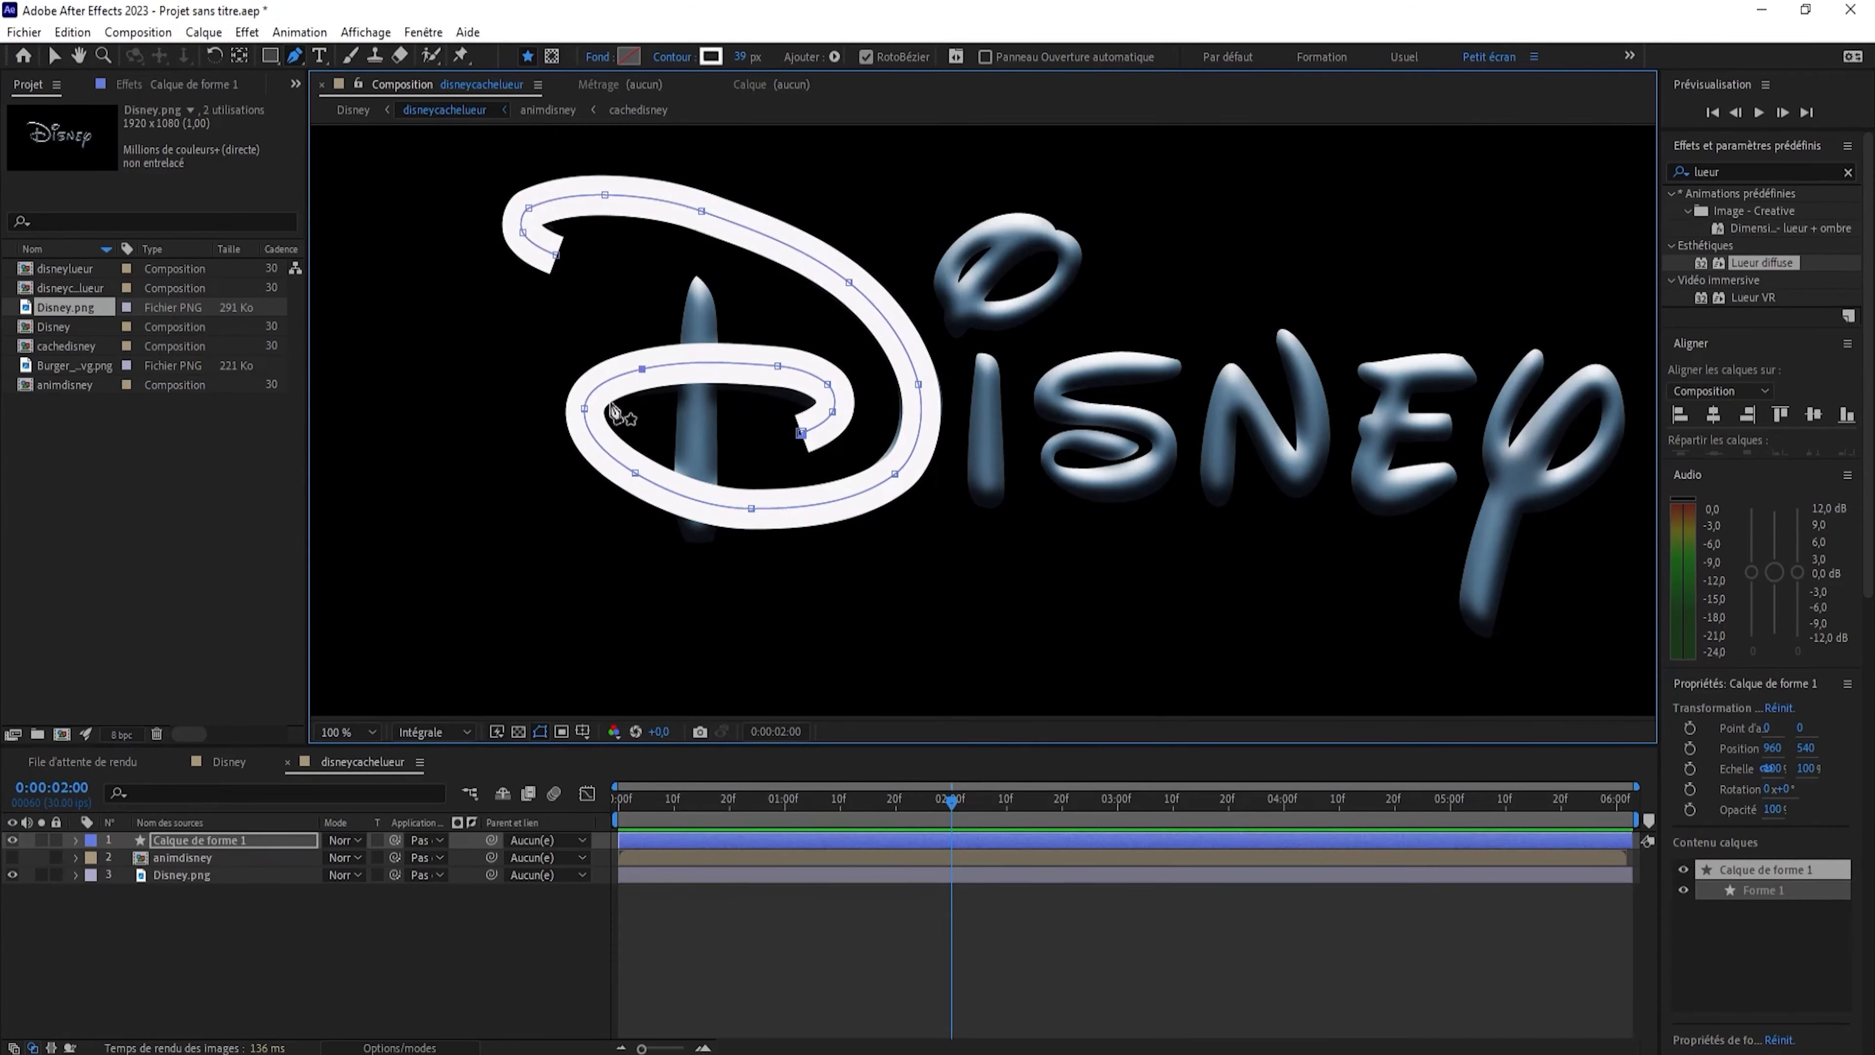
drag(635, 473, 776, 514)
drag(918, 384, 919, 369)
drag(849, 282, 846, 273)
drag(701, 211, 729, 214)
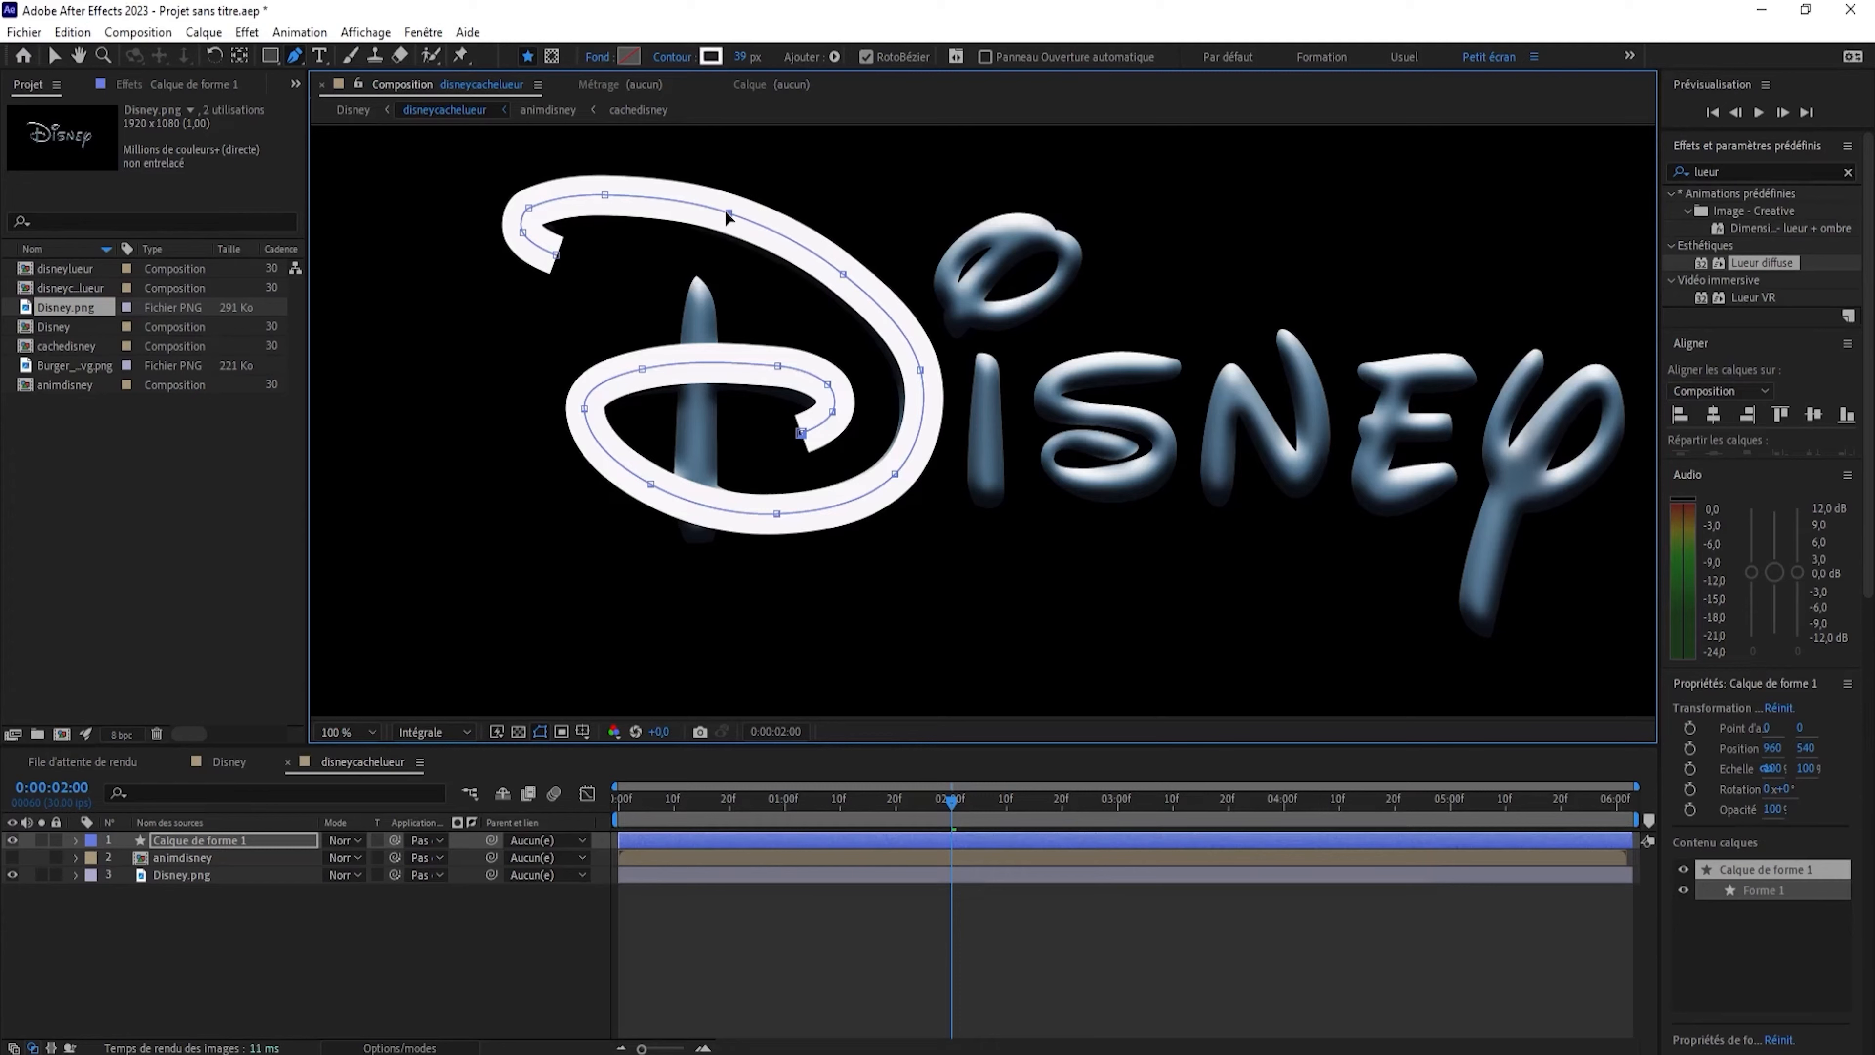
Try Sommets arrondis on the contents of Calque de forme 1 and remove it.
click(75, 840)
click(470, 857)
click(590, 727)
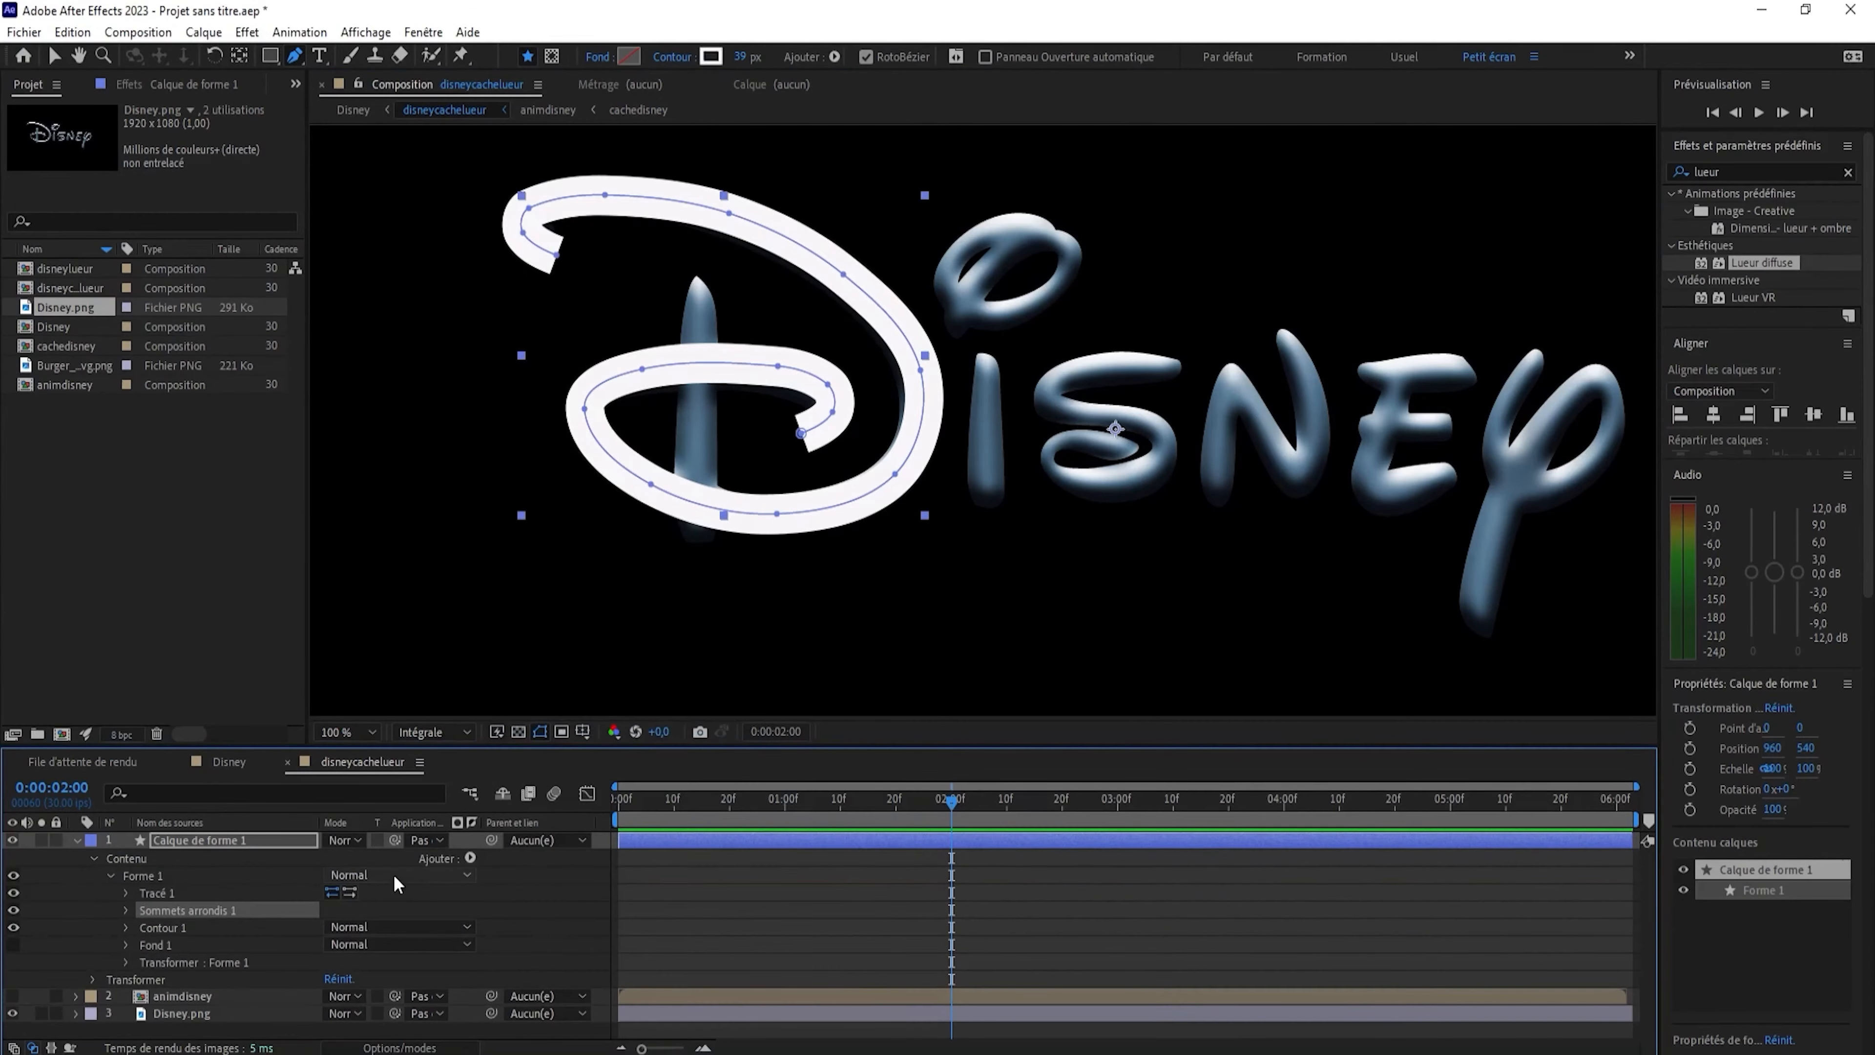
click(127, 911)
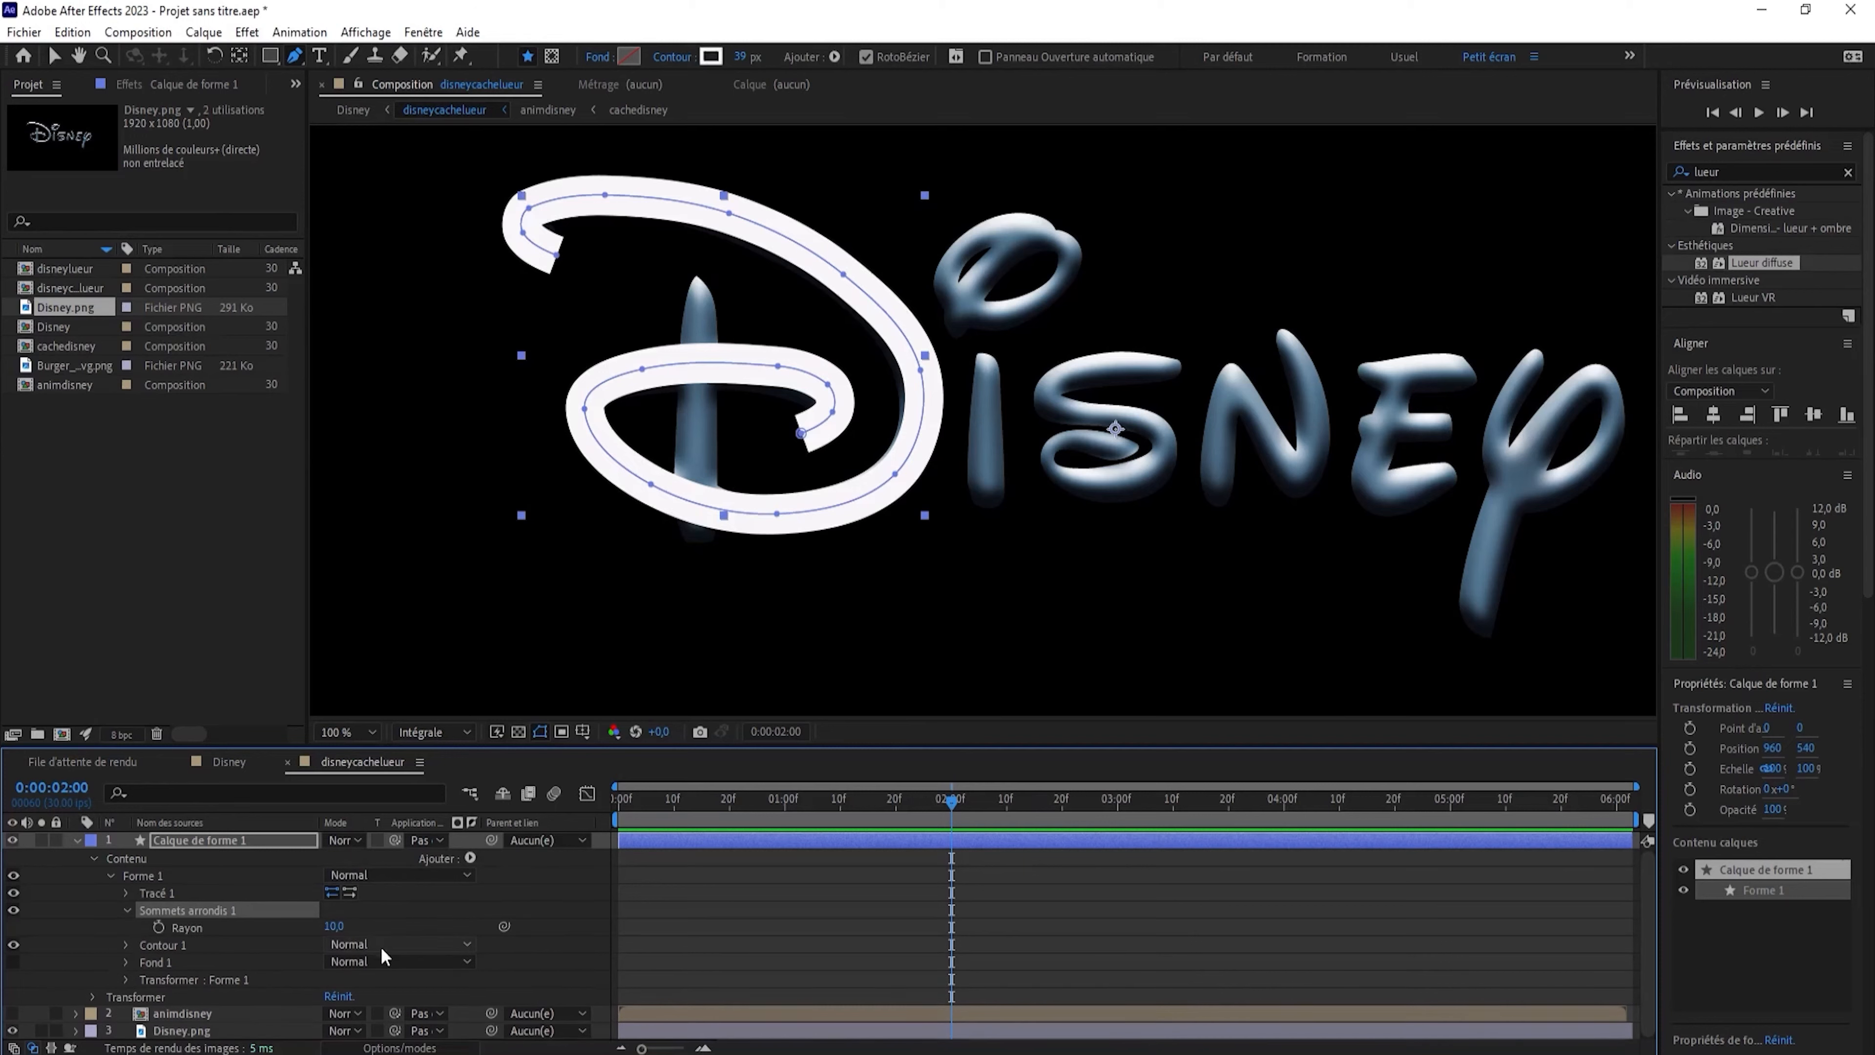
key(Delete)
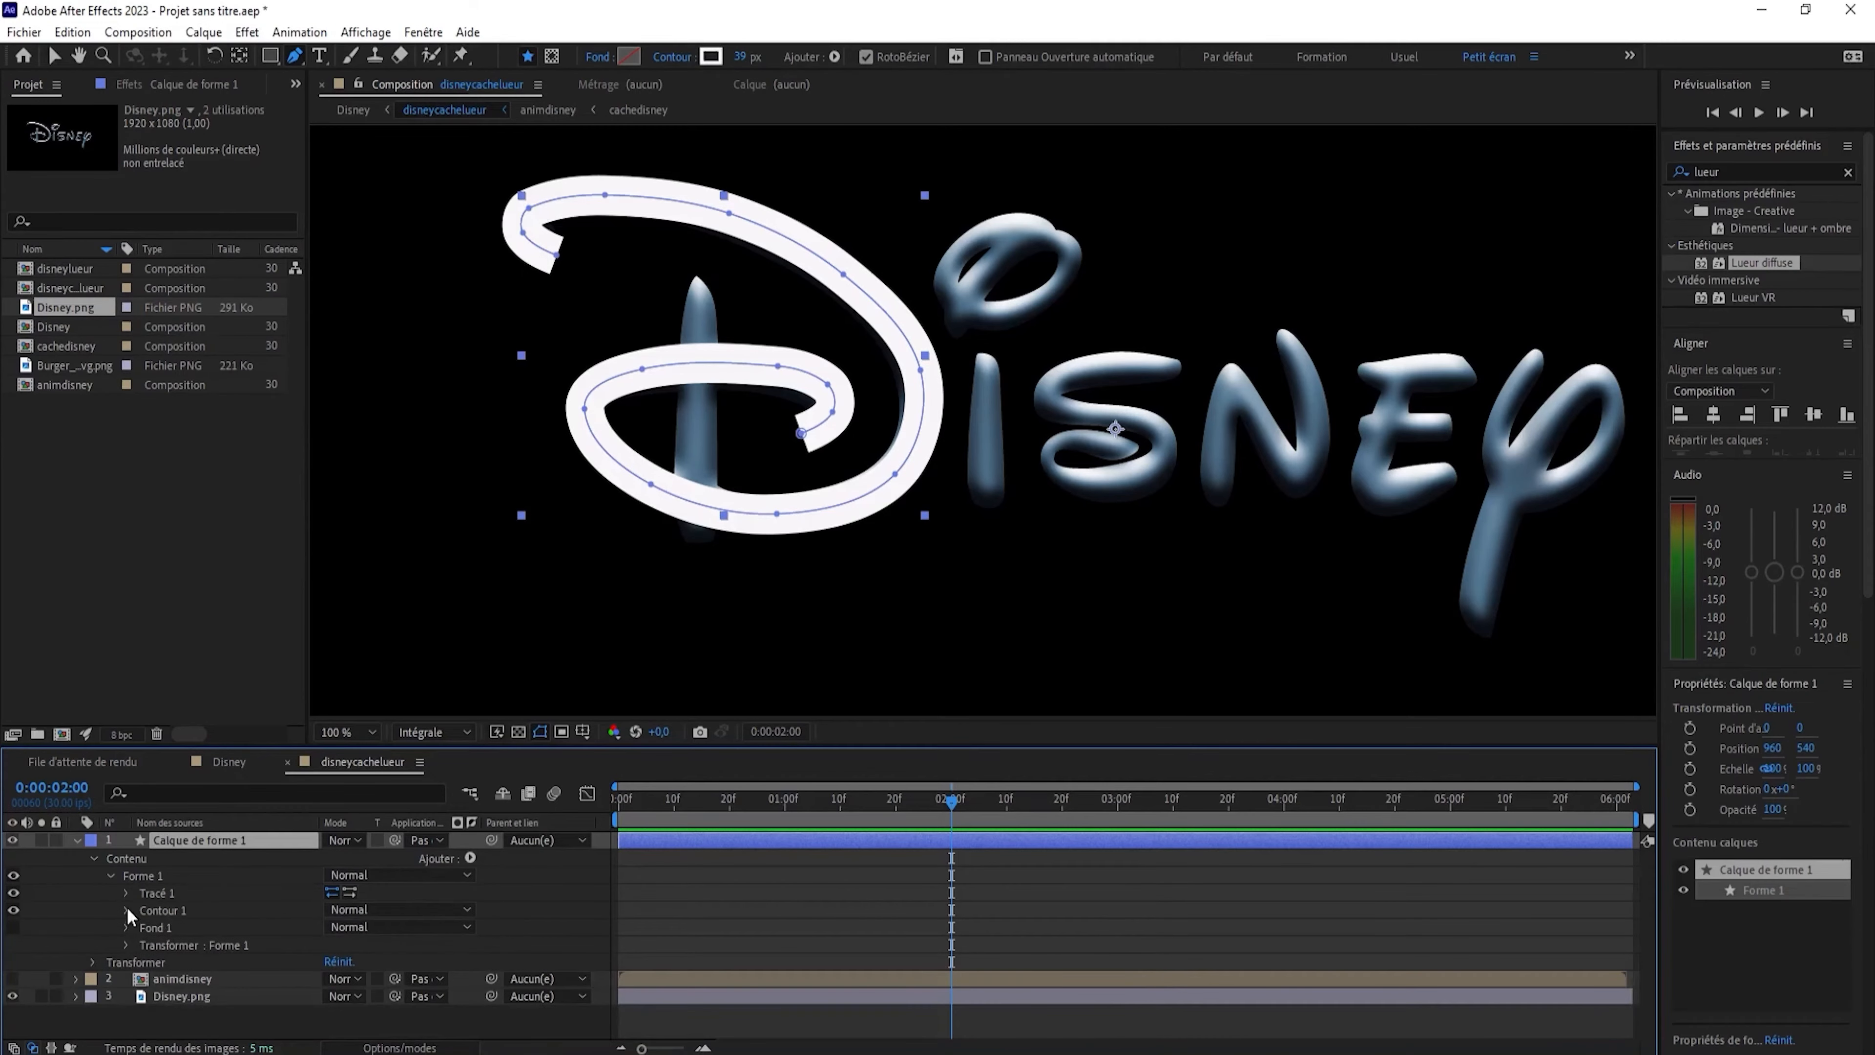
Set Extrémité de ligne of Contour 1 on Calque de forme 1 to Extrémité arrondie.
click(128, 910)
click(408, 944)
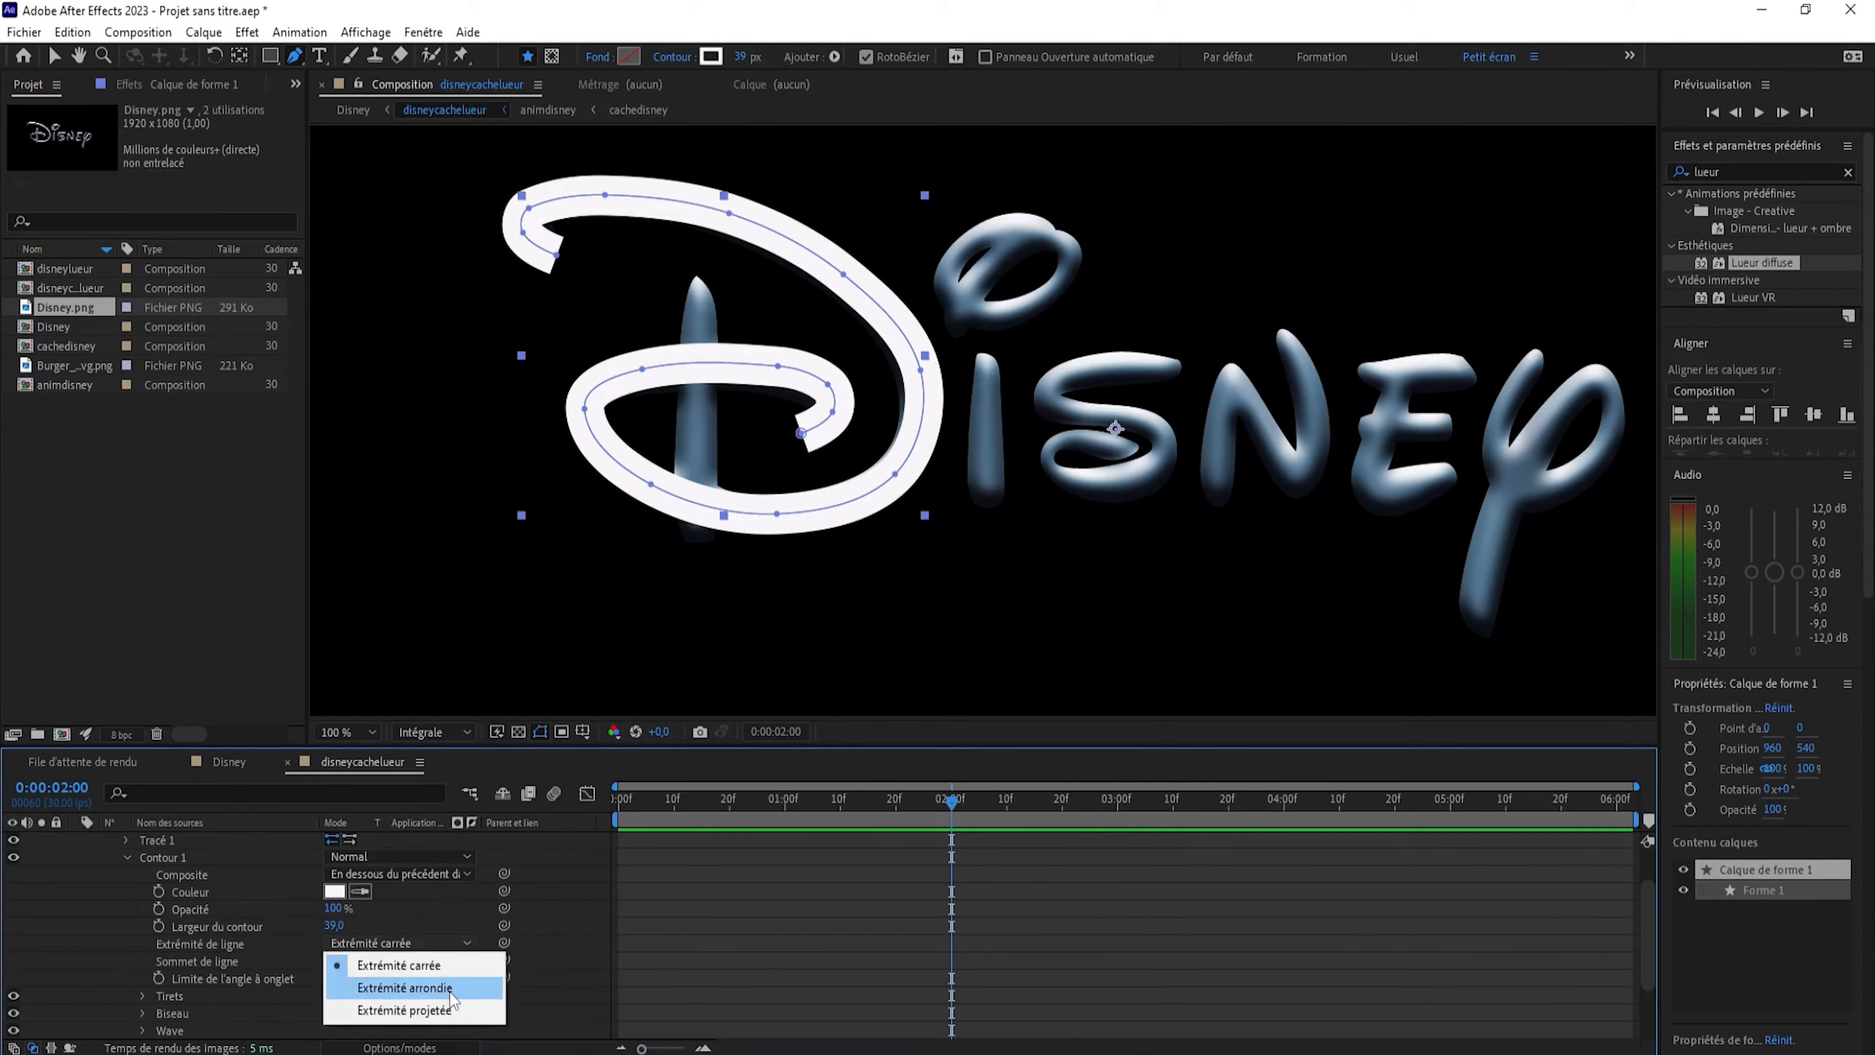
click(406, 987)
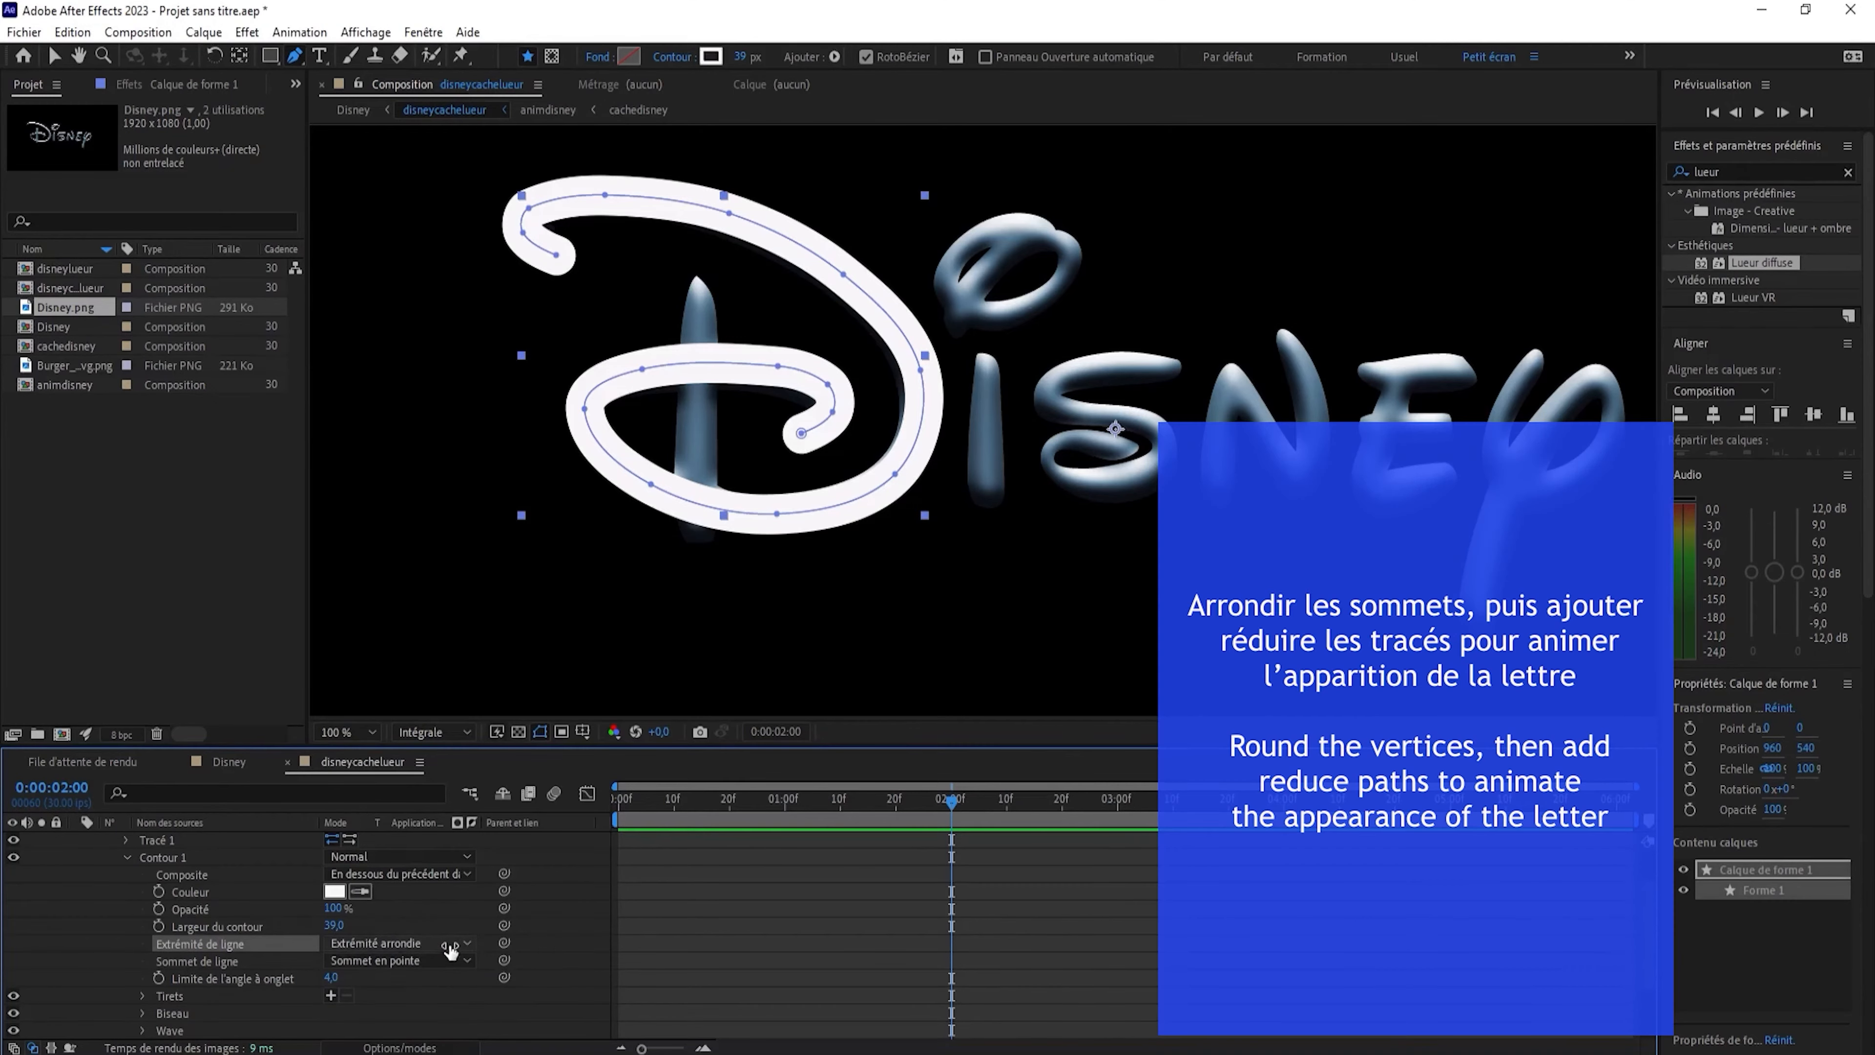
Set the preview resolution to Un tiers and refine the D's inner loop with an added point and adjusted neighbouring points.
click(433, 731)
click(475, 826)
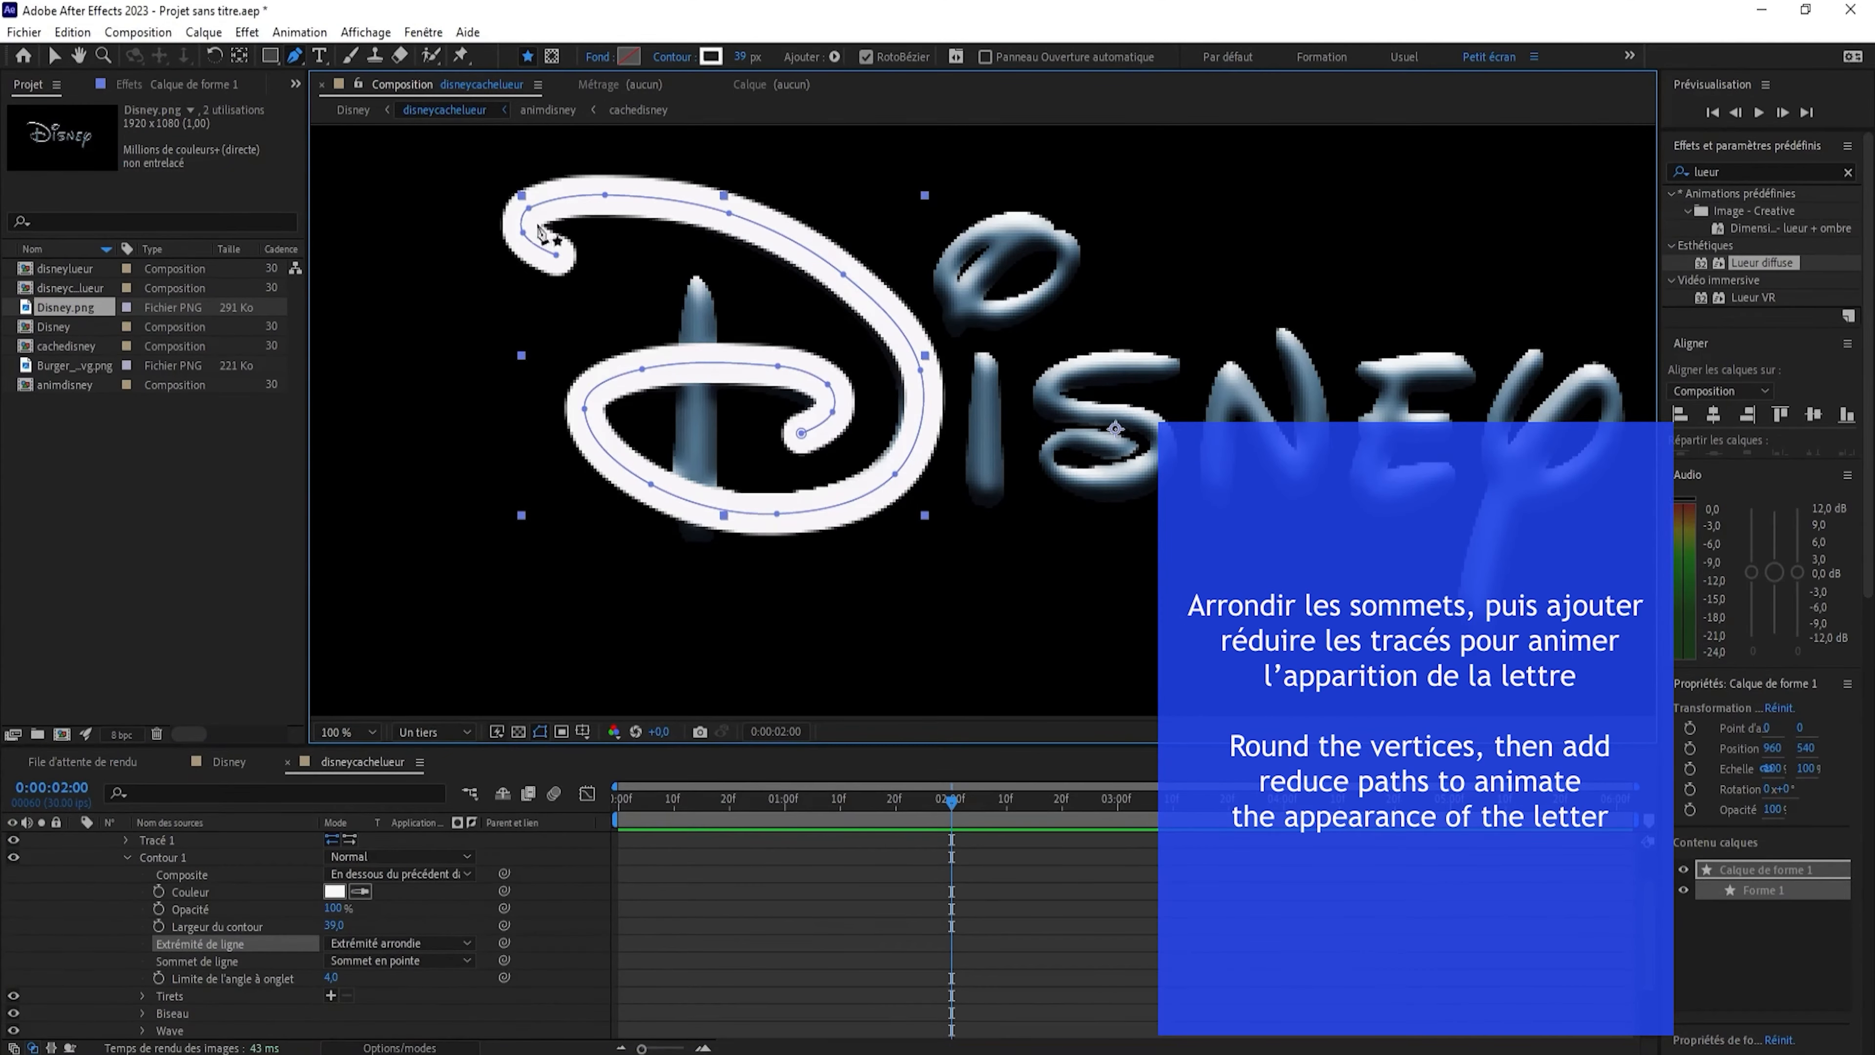
click(700, 364)
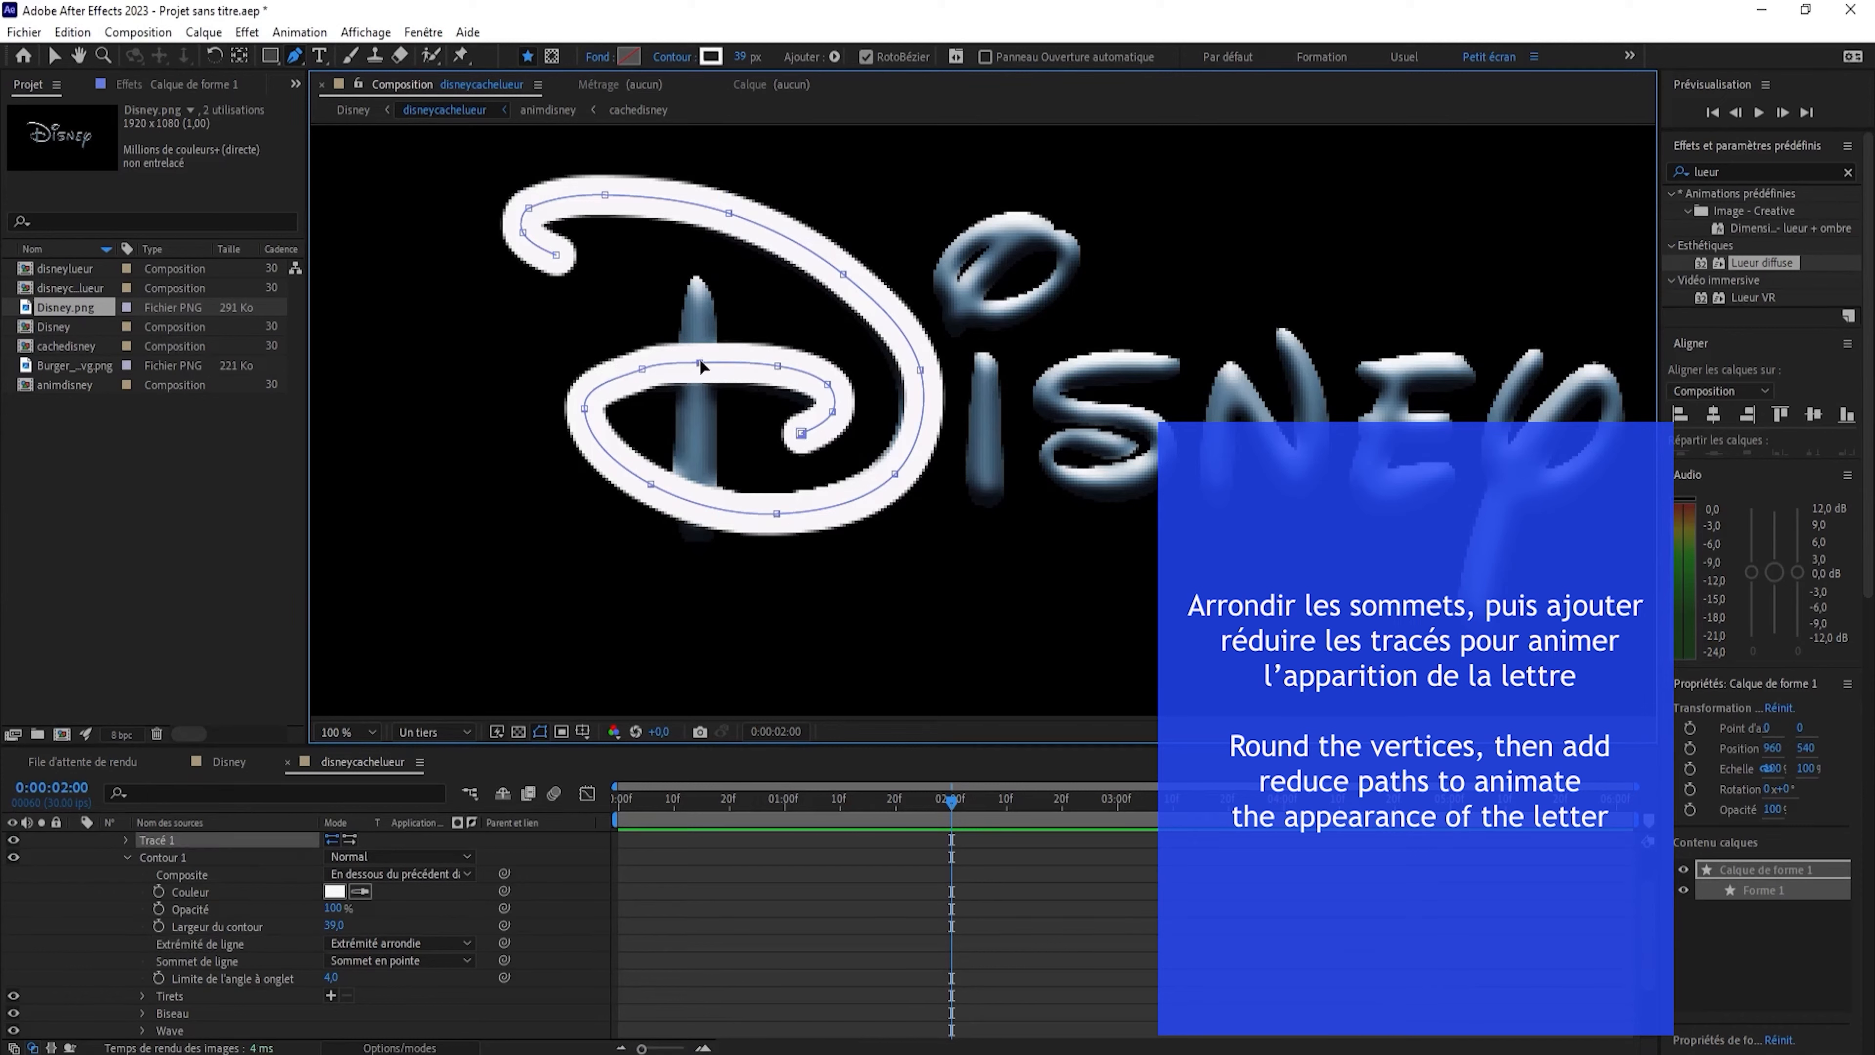
drag(633, 366, 590, 412)
Add Réduire les tracés to Calque de forme 1 and expand its properties.
scroll(465, 857, up, 2)
click(470, 857)
click(569, 739)
click(126, 909)
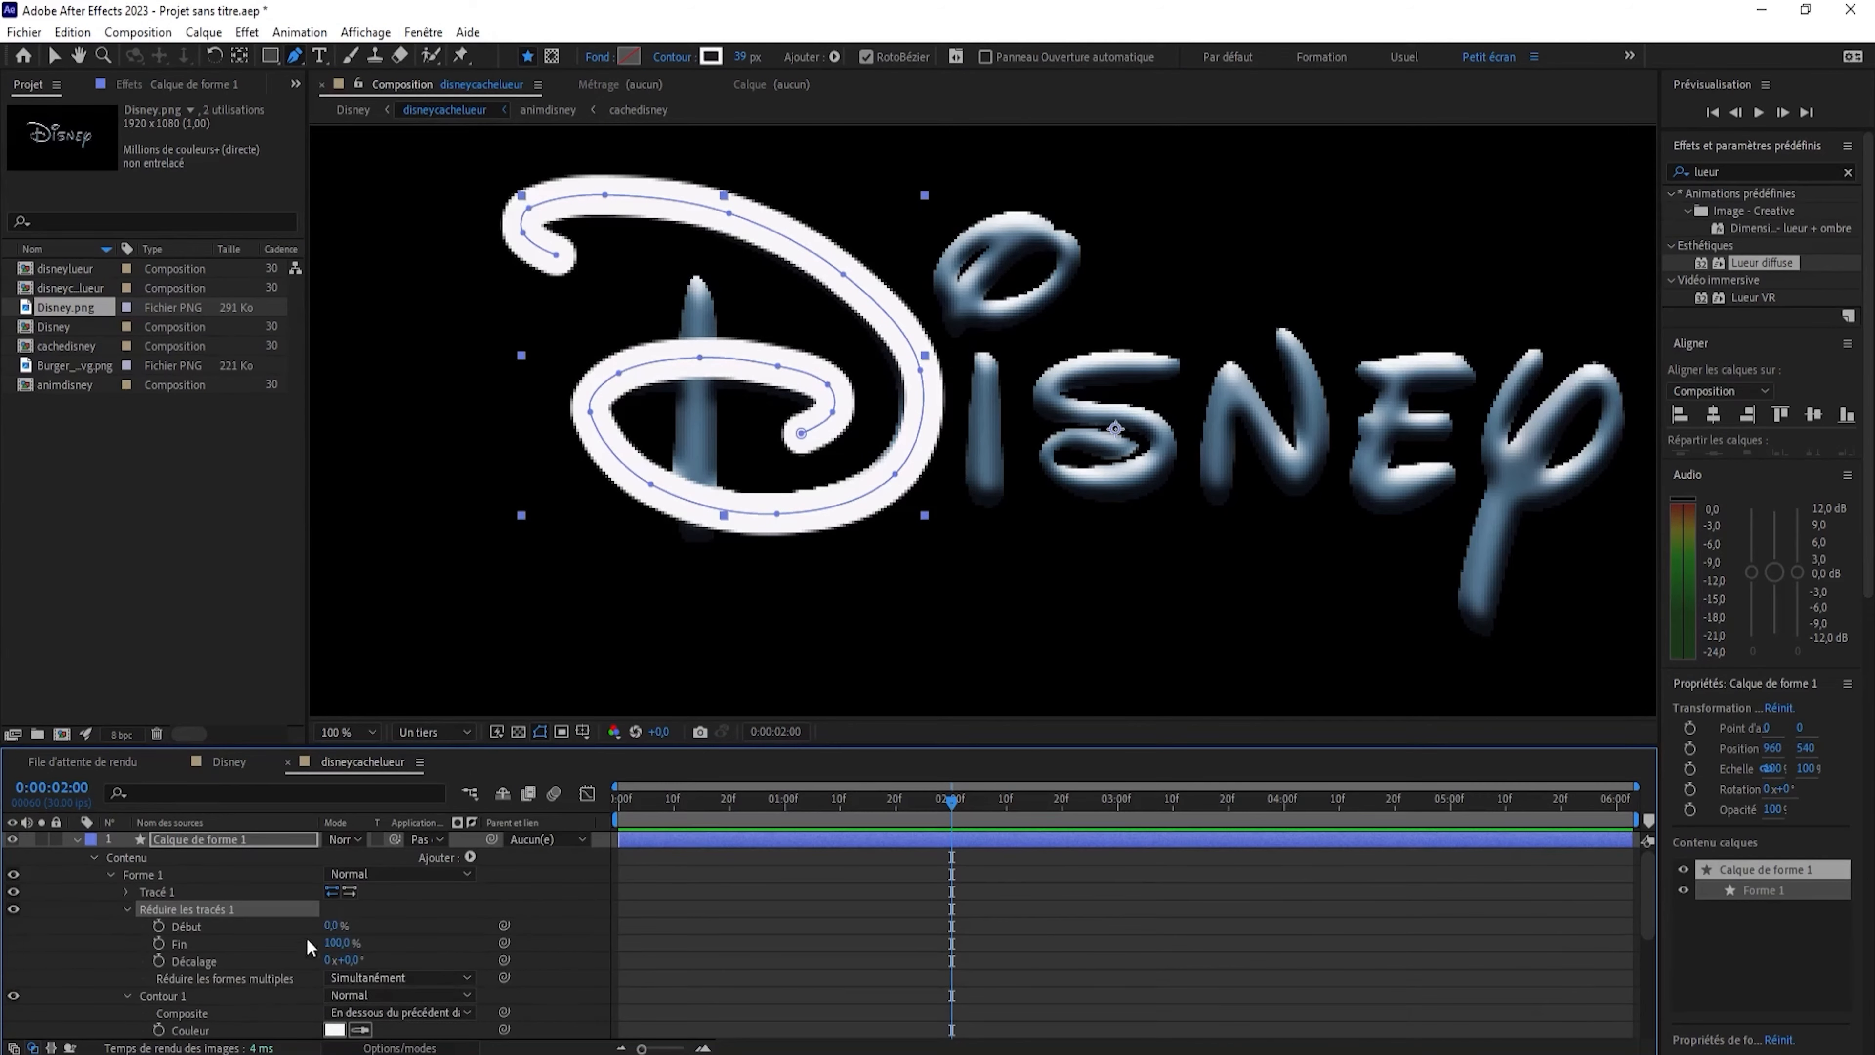
Animate Début of Réduire les tracés on Calque de forme 1 between 0:00:00:00 and 0:00:02:00 to reveal the full curve.
click(168, 932)
key(Home)
click(159, 926)
drag(622, 812, 950, 826)
mouse_move(331, 932)
mouse_down()
mouse_move(399, 922)
mouse_move(274, 874)
mouse_up()
click(77, 840)
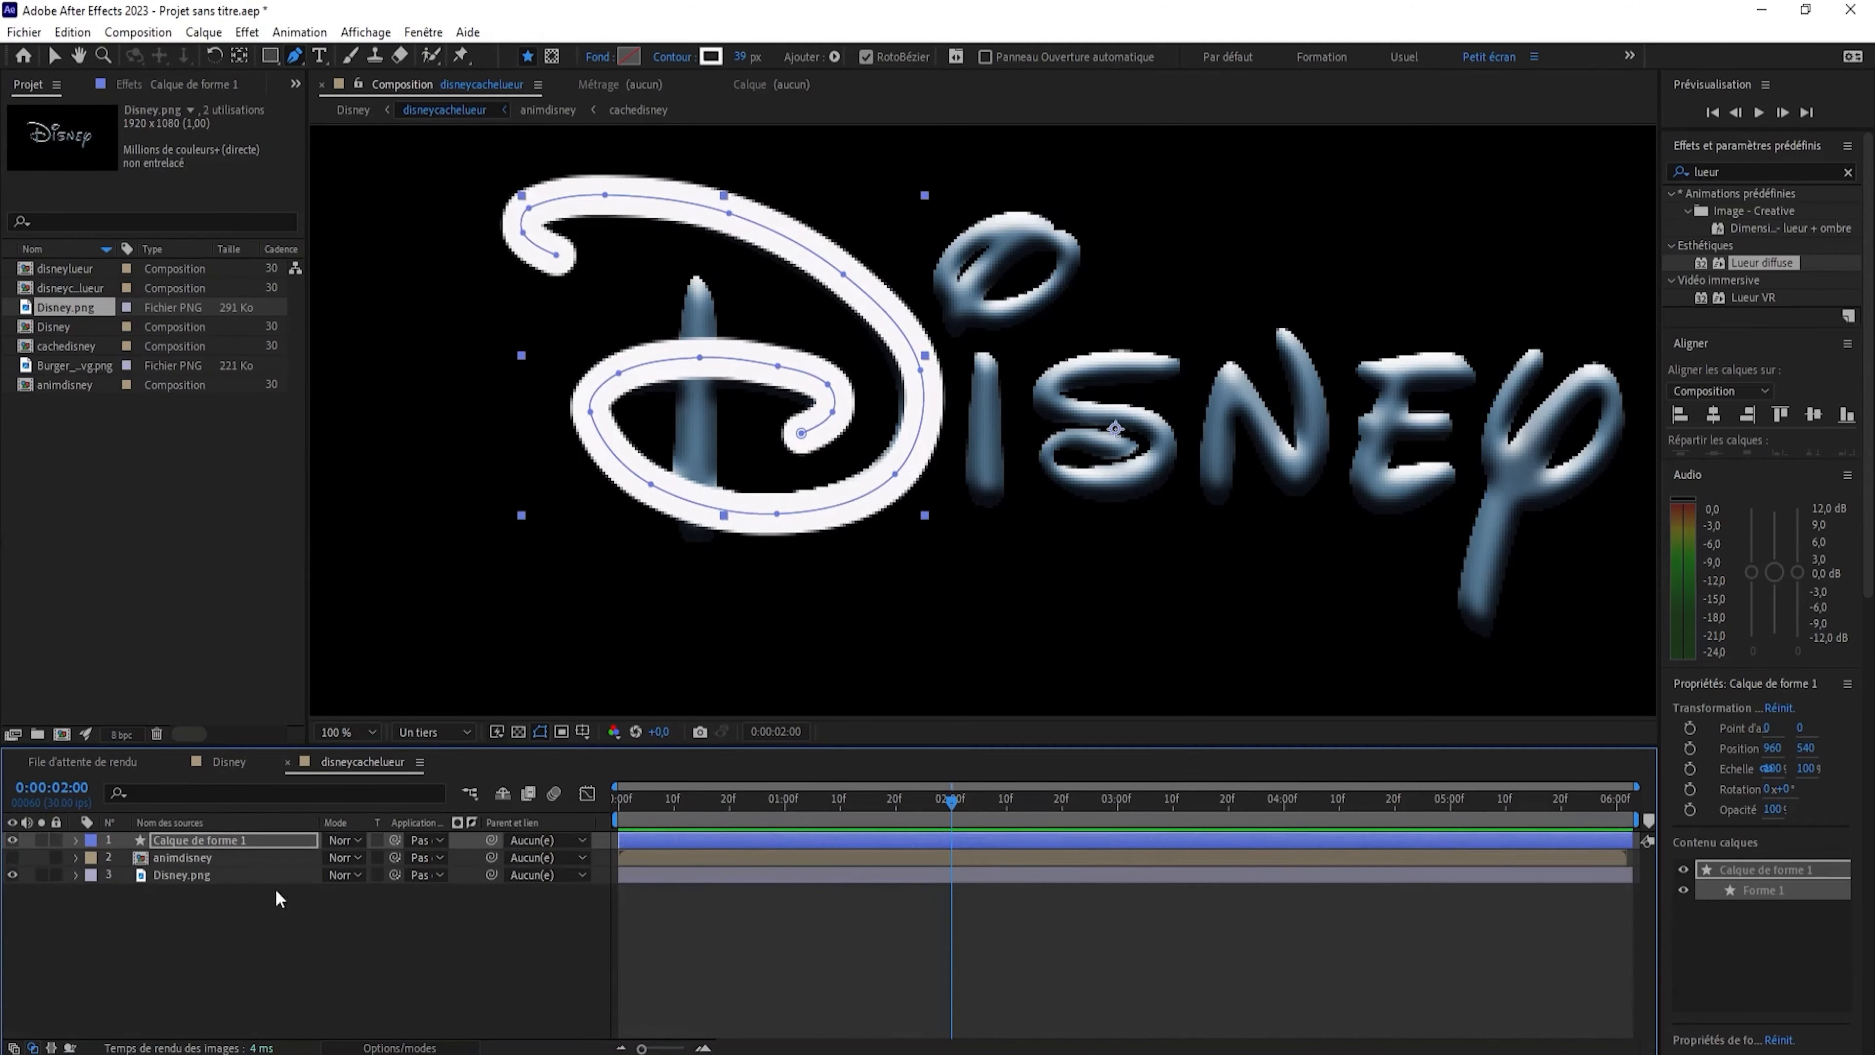
Trace the D's vertical bar from top to bottom with the Pen tool on a new shape layer.
click(275, 895)
click(695, 277)
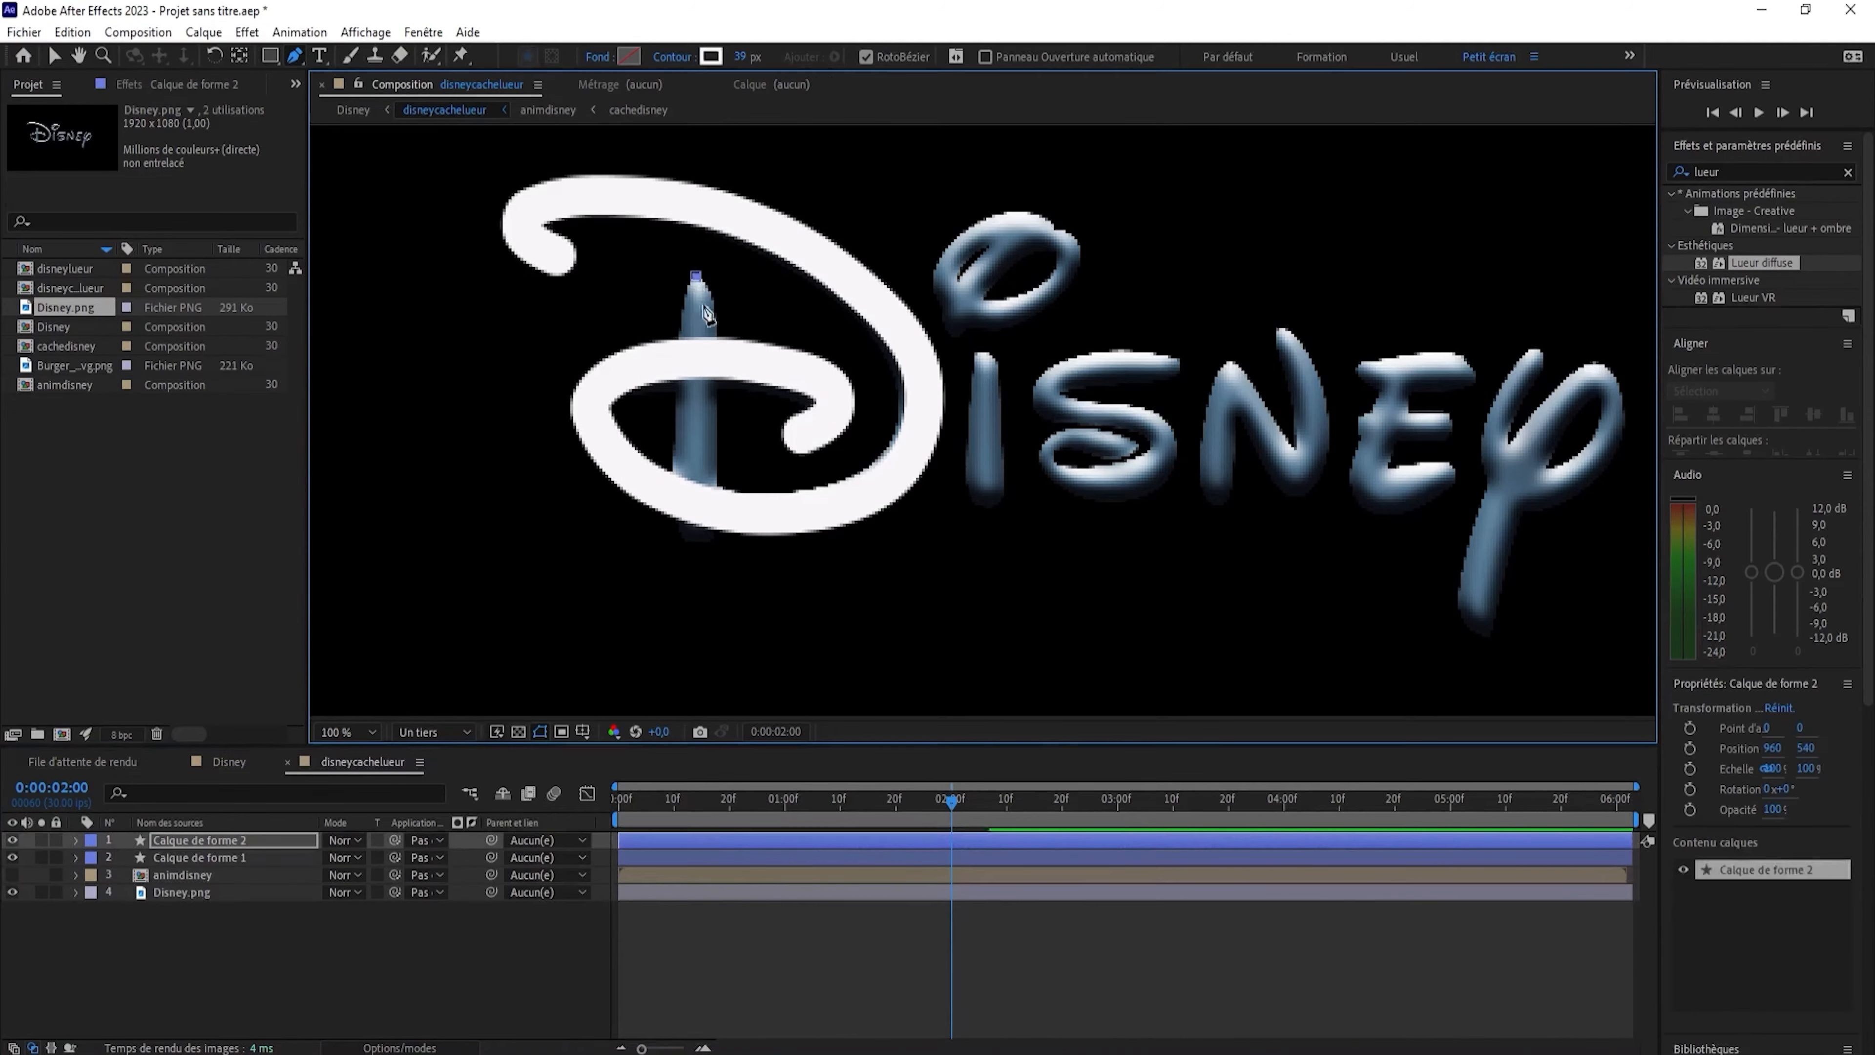
click(694, 462)
click(694, 537)
click(695, 562)
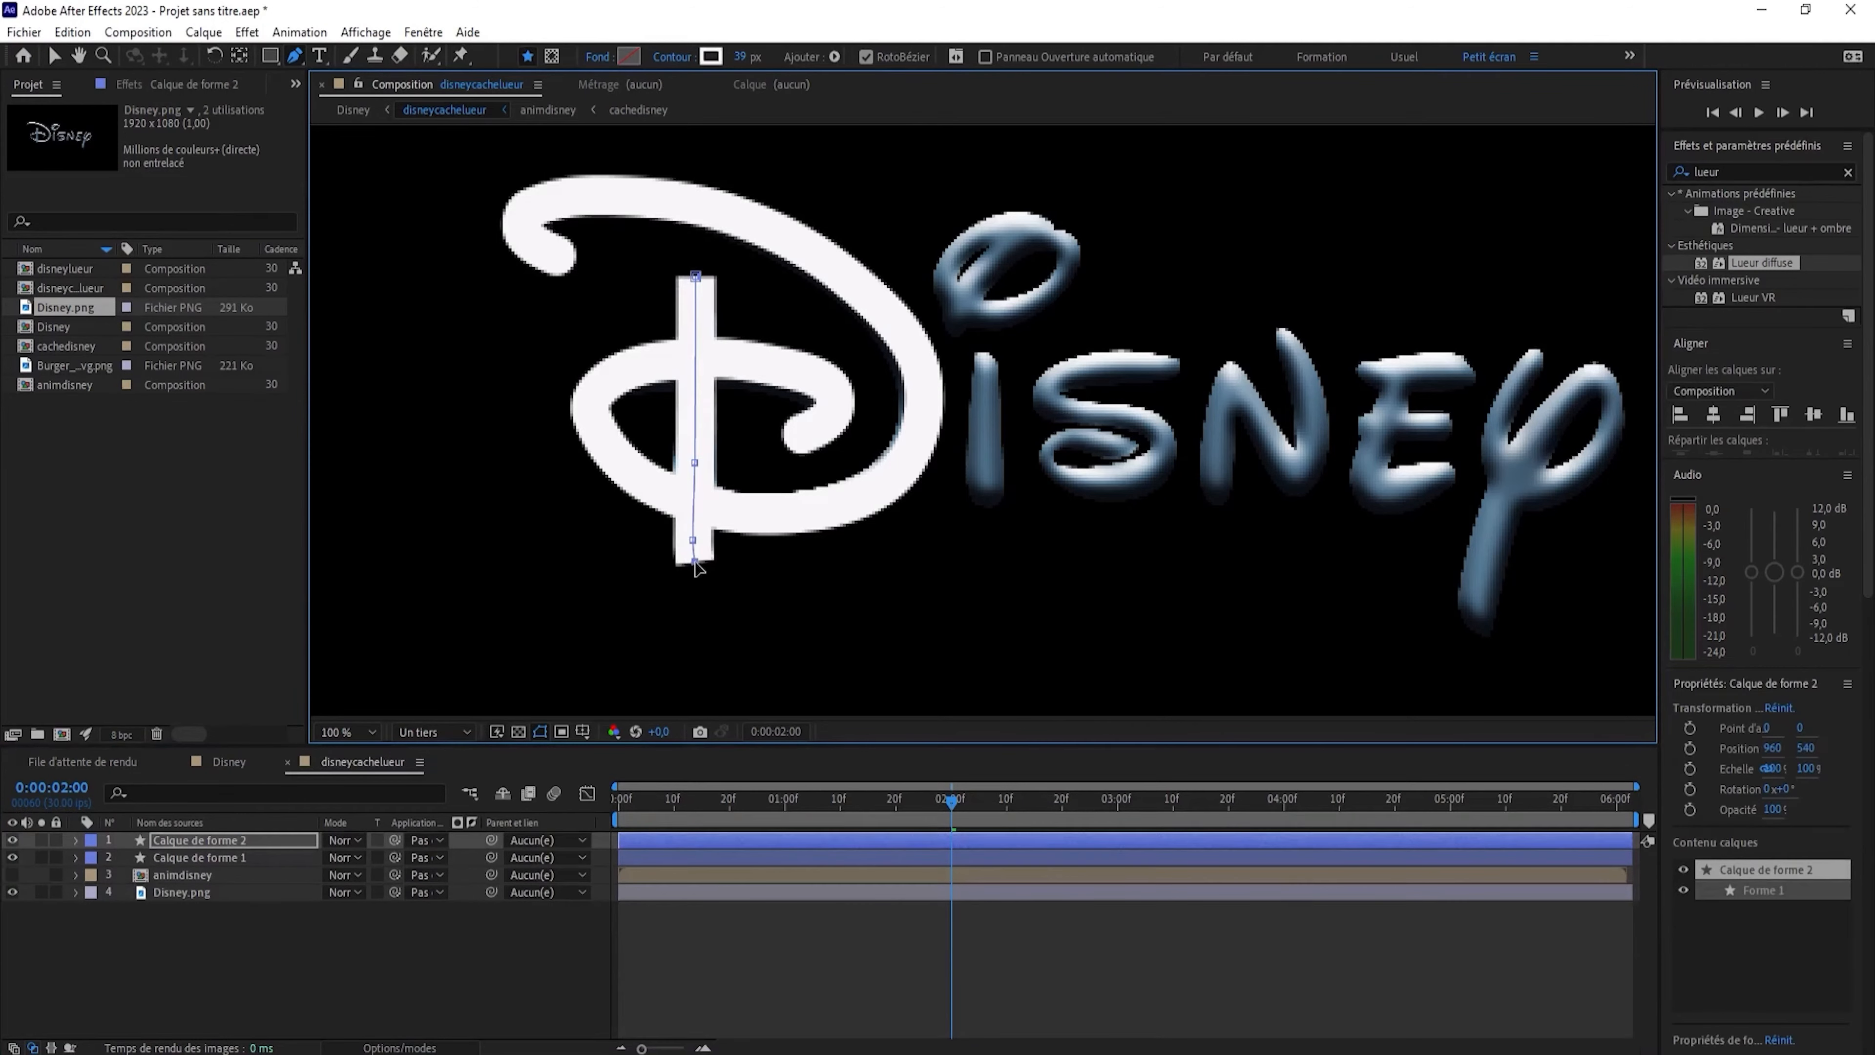
Add Réduire les tracés to the contents of Calque de forme 2.
click(76, 840)
click(439, 840)
click(468, 849)
click(470, 856)
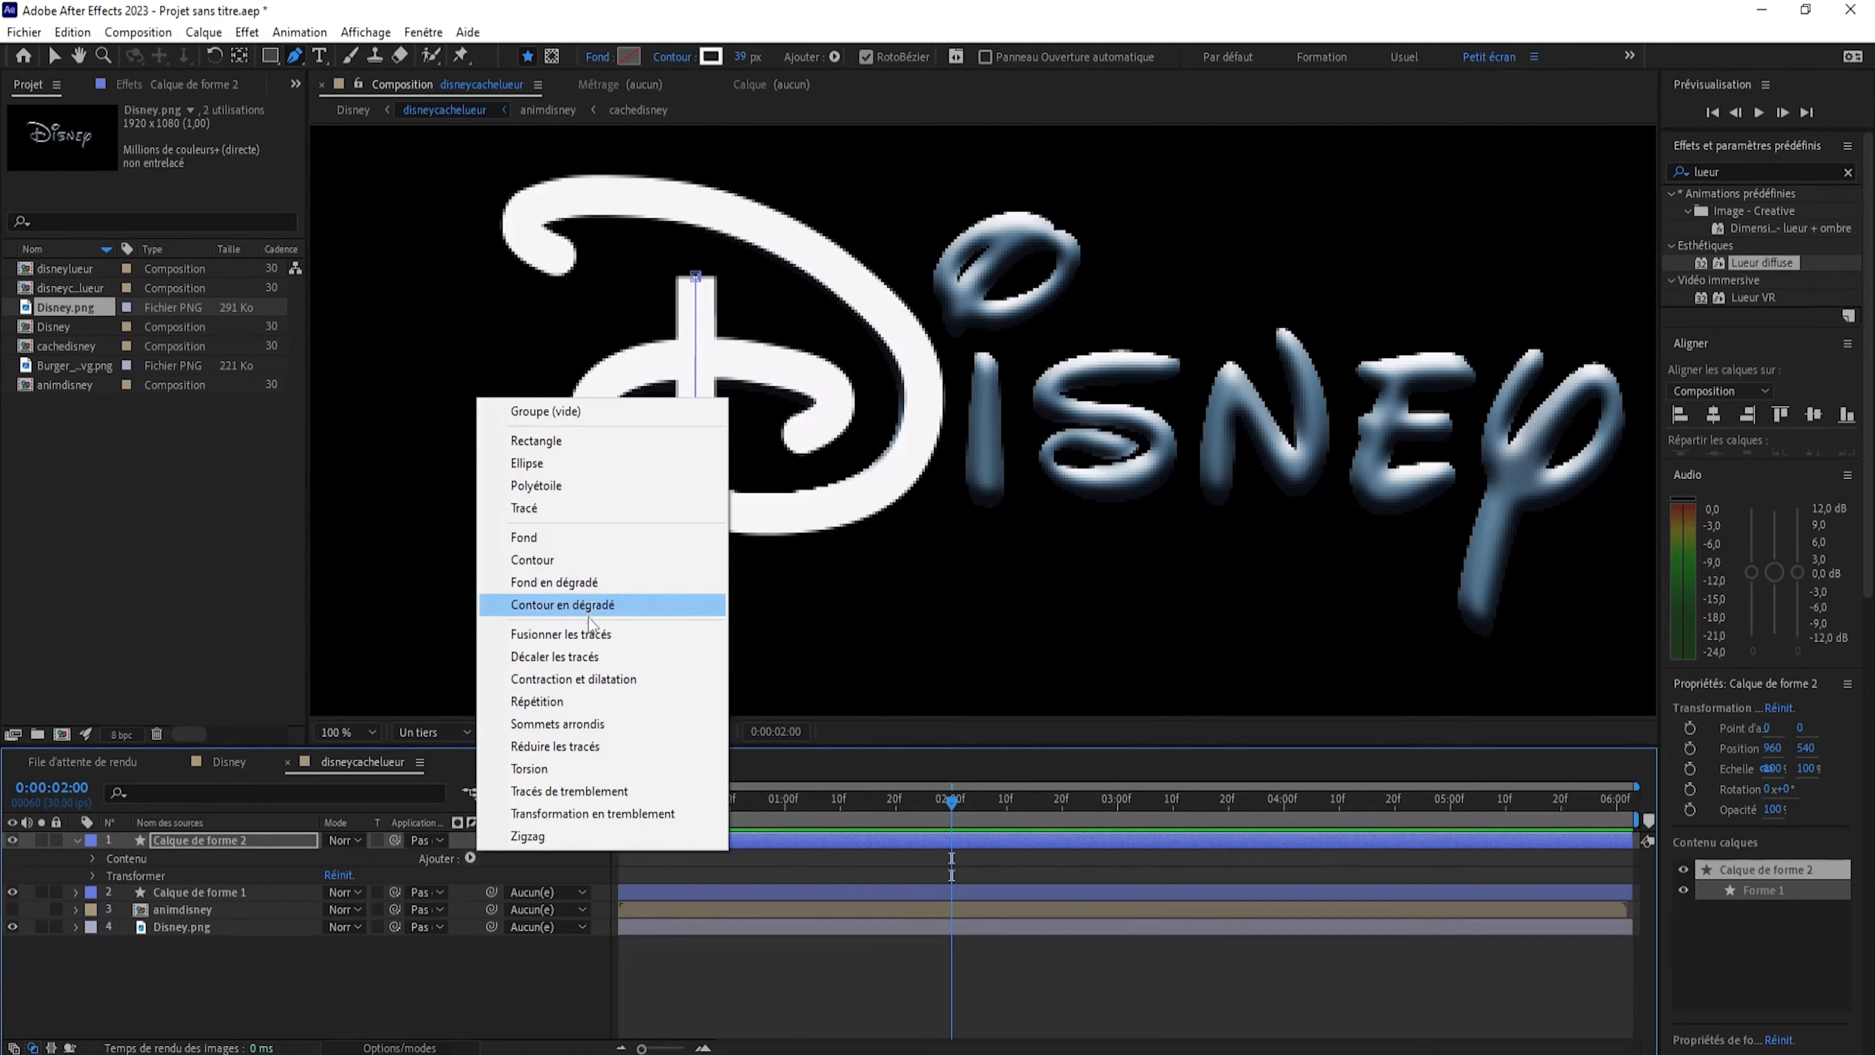
click(576, 743)
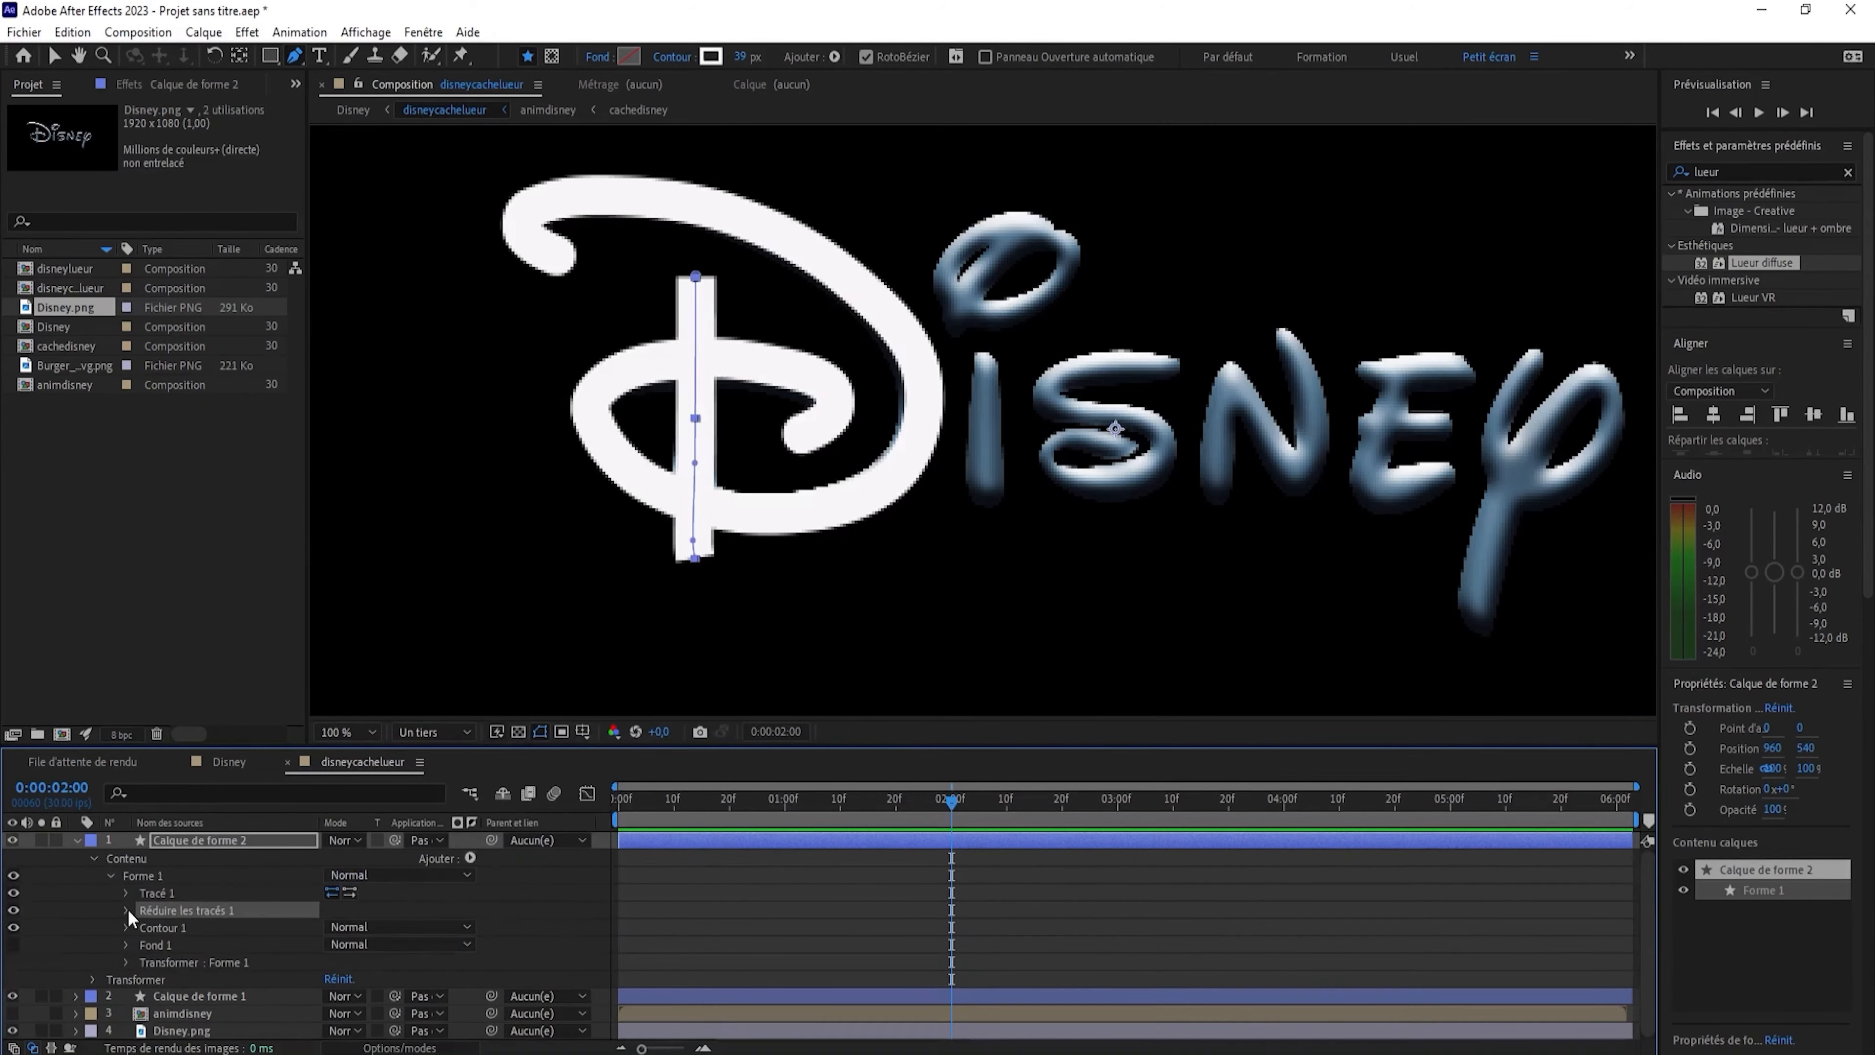
Set Extrémité de ligne of Contour 1 on Calque de forme 2 to Extrémité arrondie.
click(127, 926)
scroll(303, 936, down, 2)
click(436, 943)
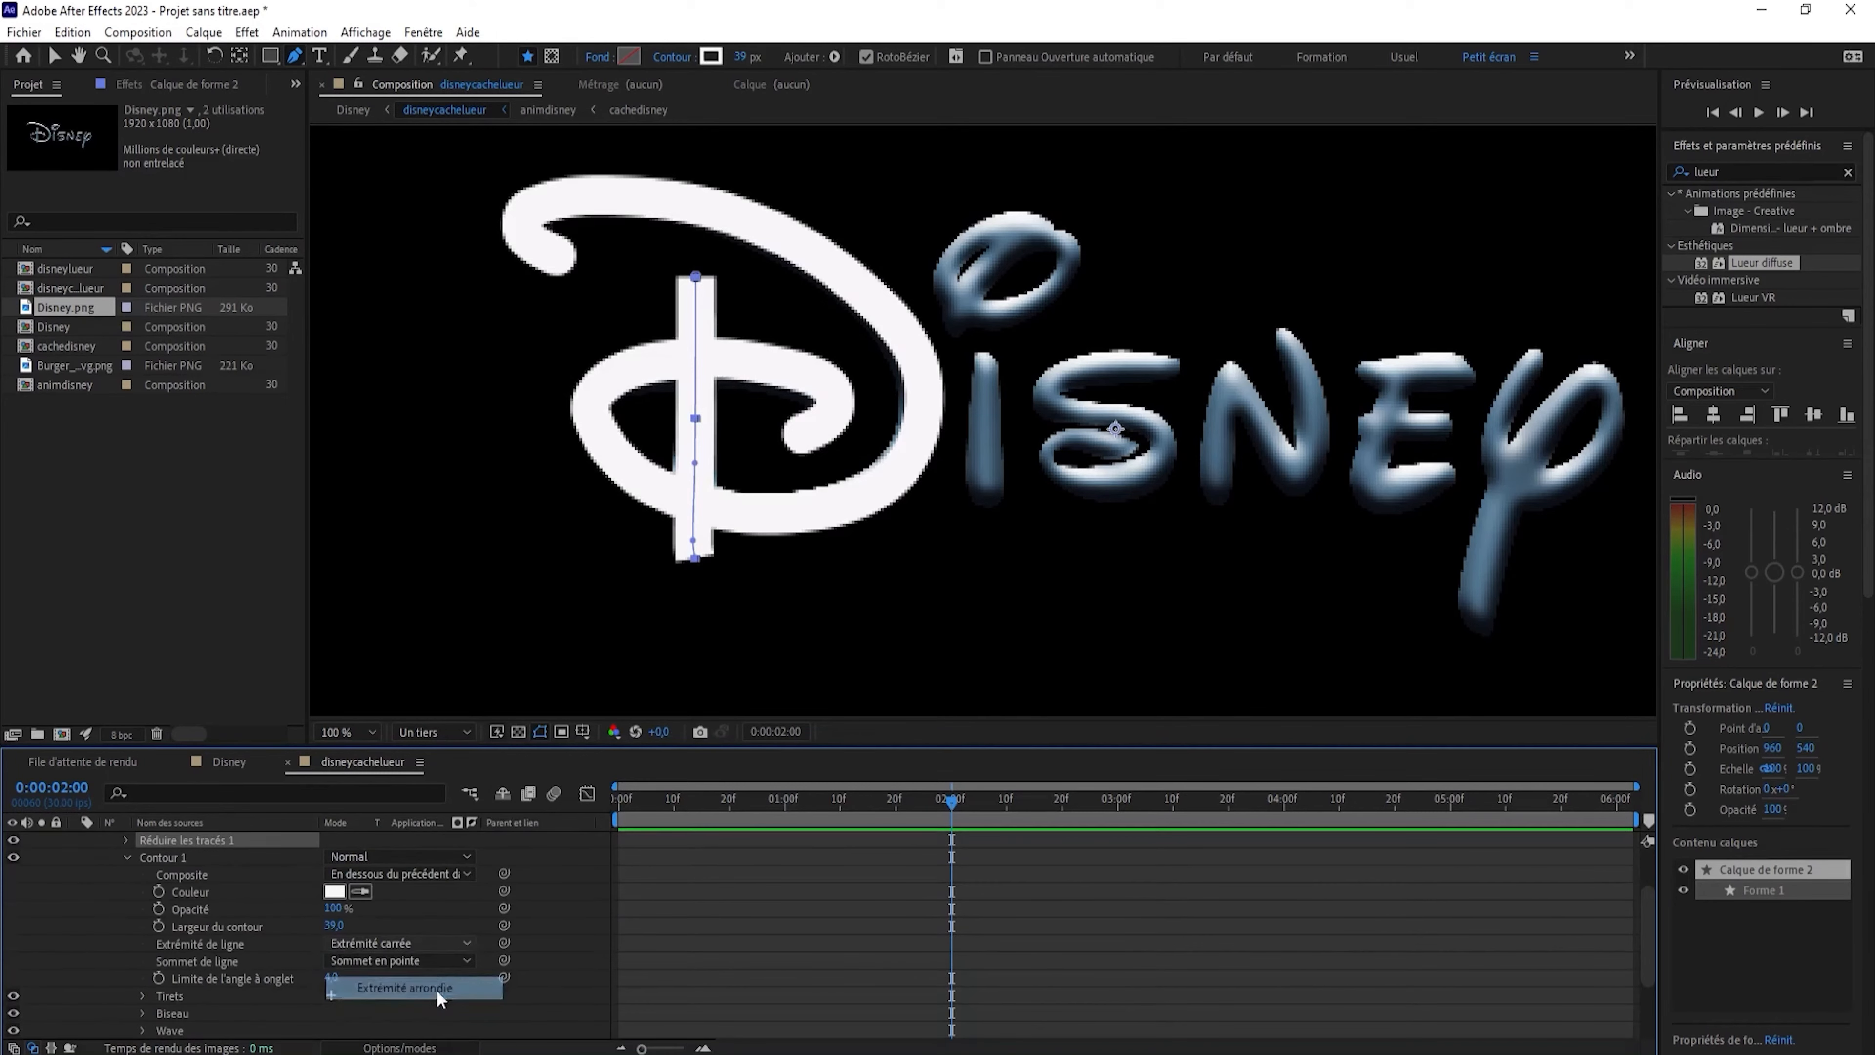
click(441, 989)
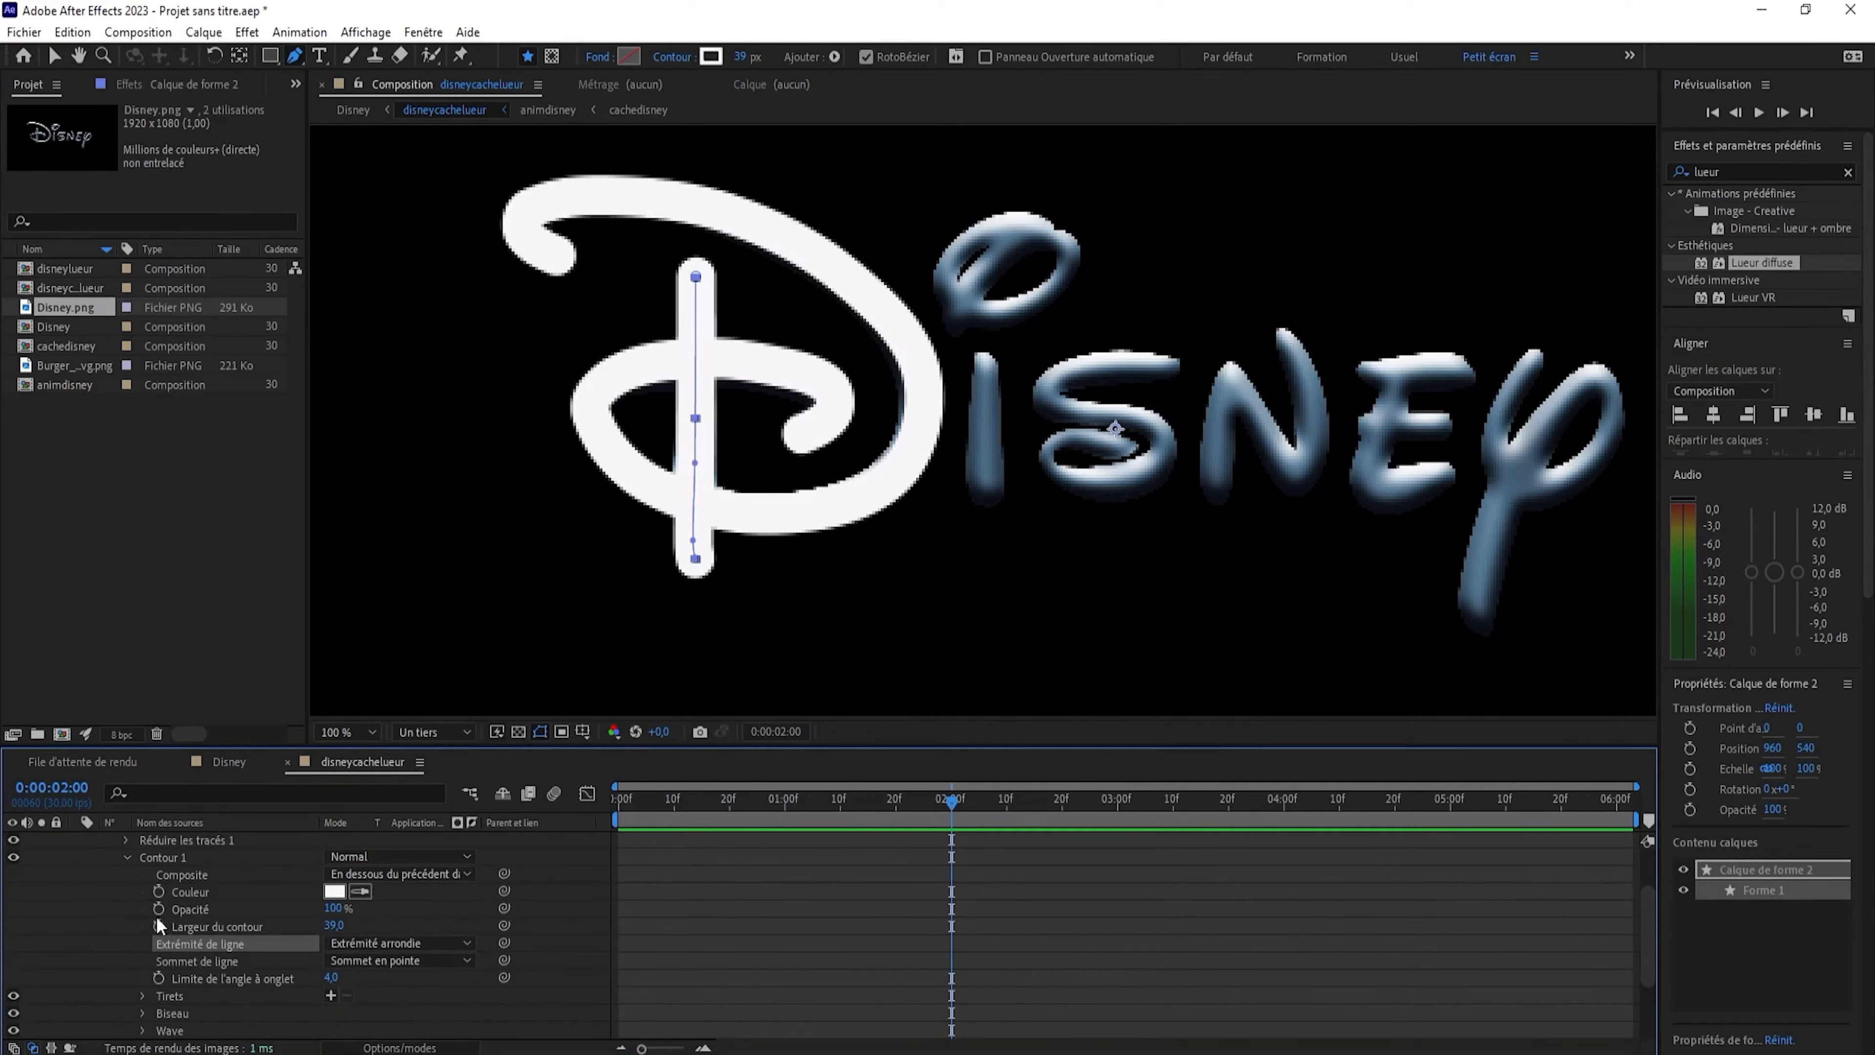
Set Début of Réduire les tracés on Calque de forme 2 to 55 % with a keyframe at 0:00:00:00.
scroll(157, 969, up, 3)
click(129, 891)
drag(332, 910, 381, 907)
drag(952, 908, 619, 919)
drag(639, 818, 617, 814)
scroll(94, 871, up, 1)
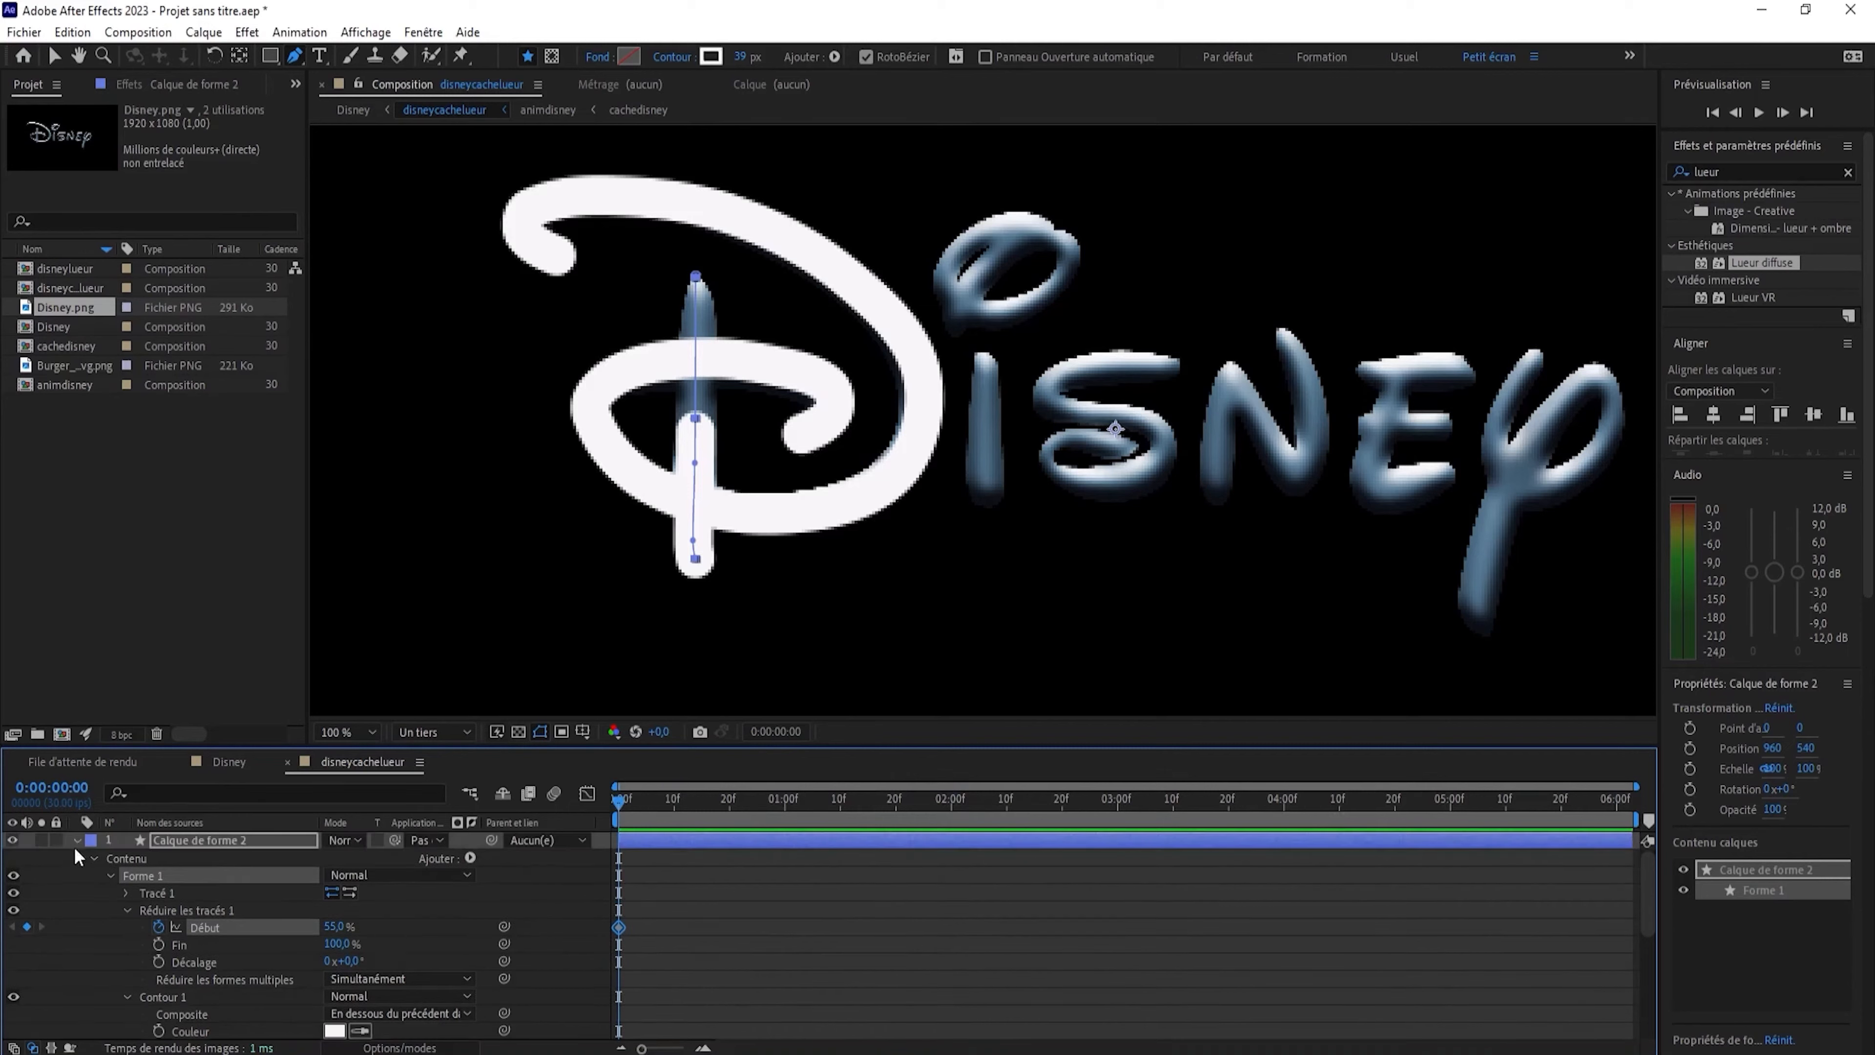
Collapse the properties of Calque de forme 2 and duplicate the layer.
click(76, 840)
click(179, 842)
key(ctrl+d)
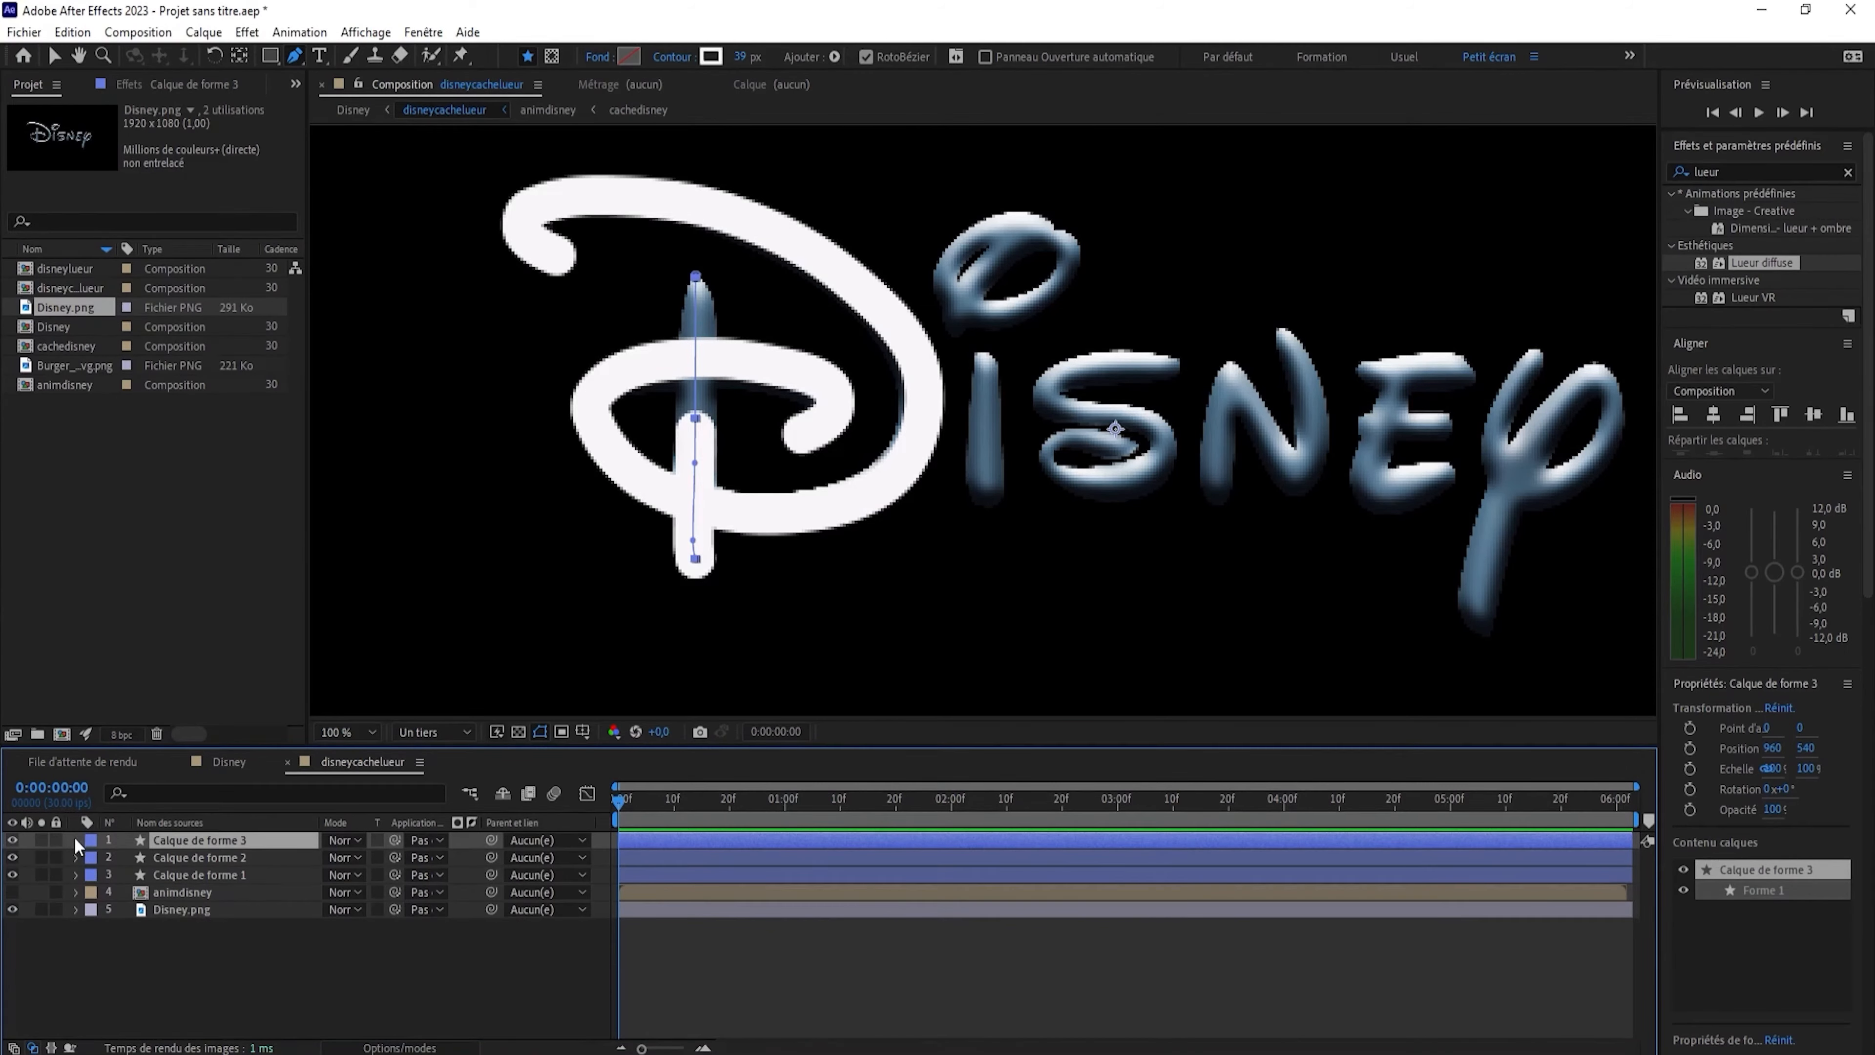
Try a second Début keyframe for the vertical bar at 0:00:01:00 and undo it.
click(75, 839)
scroll(77, 890, down, 2)
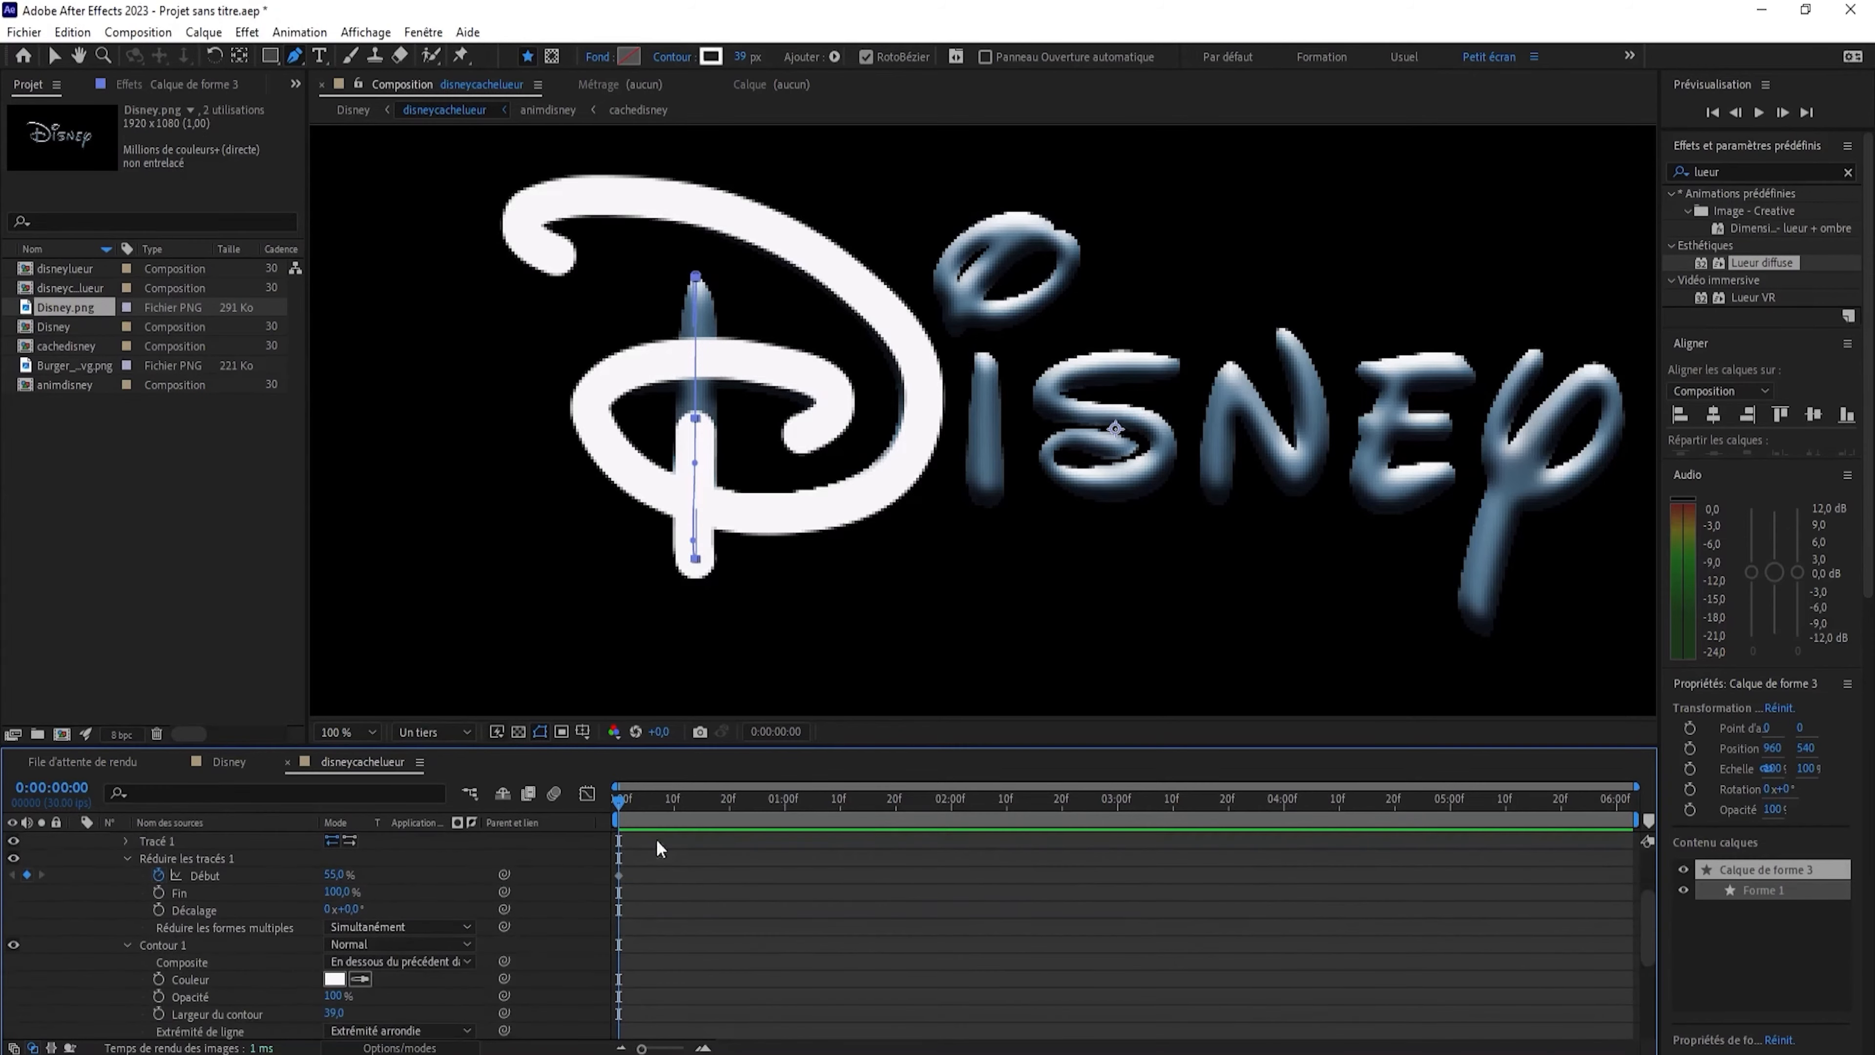
drag(634, 808, 792, 823)
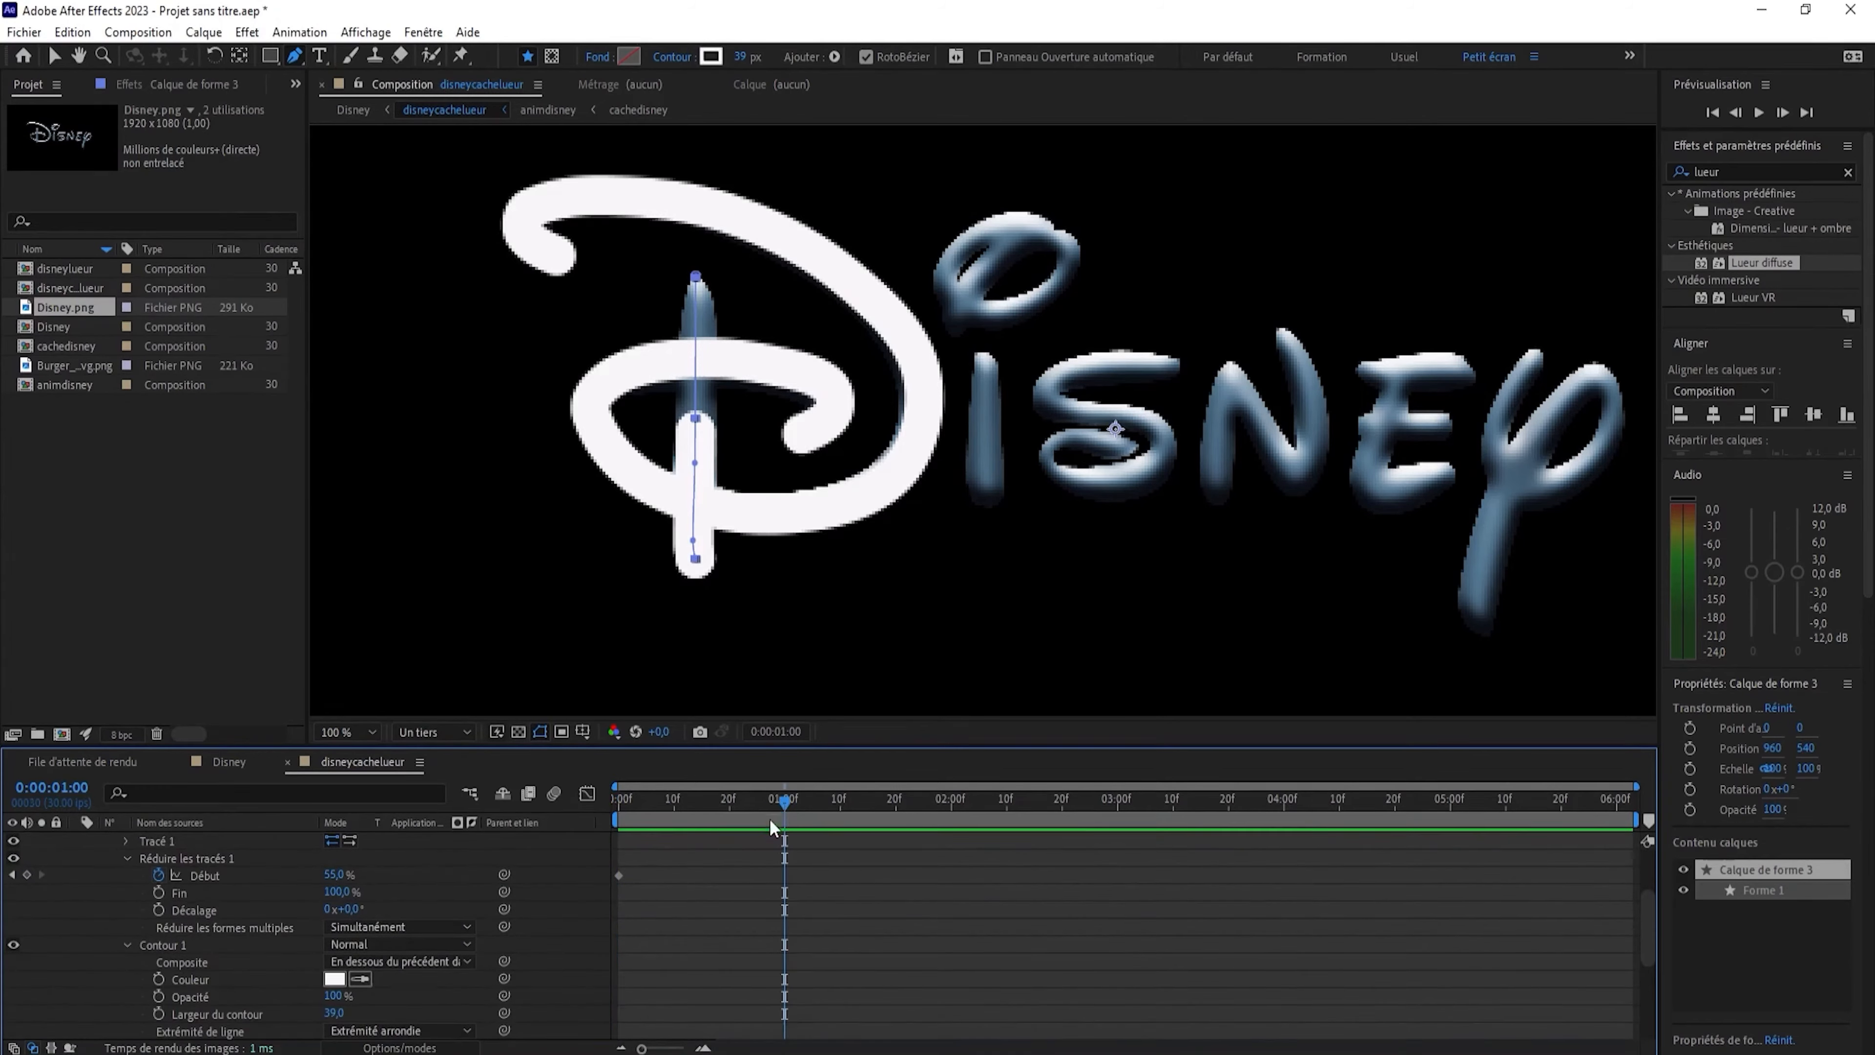
drag(338, 875, 334, 876)
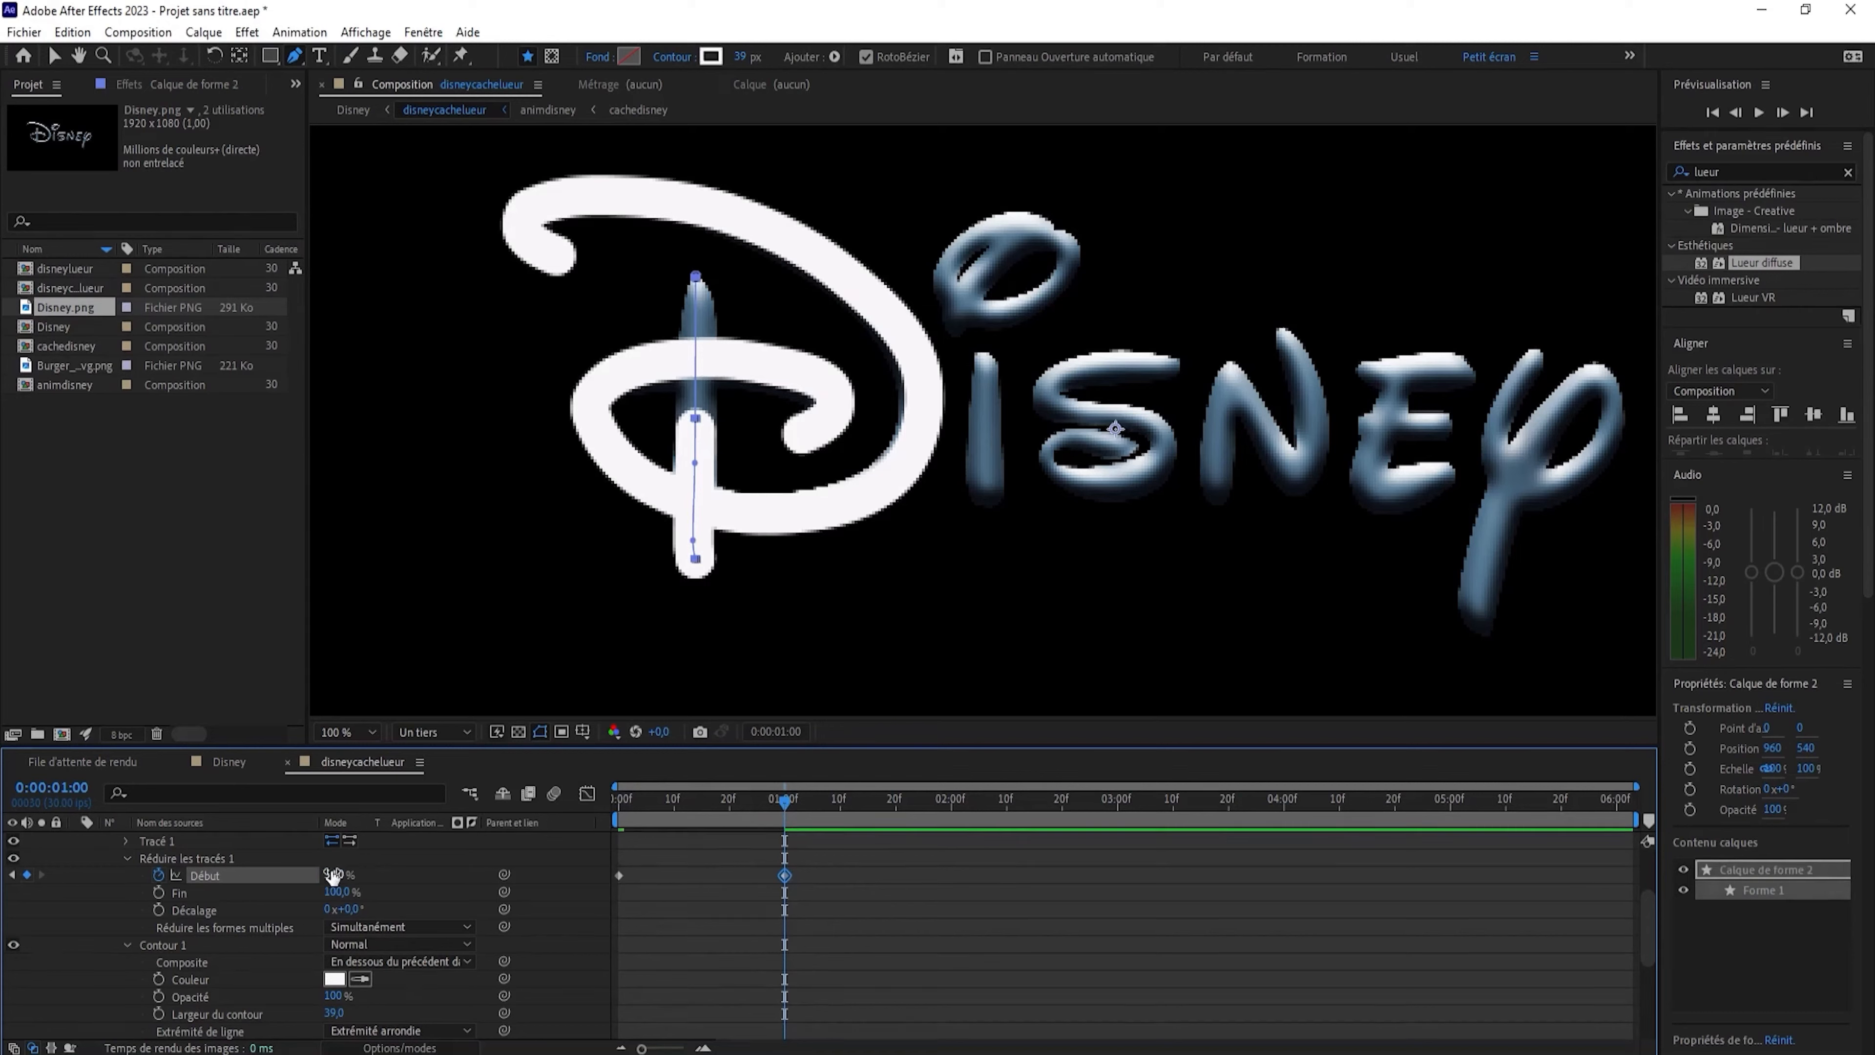
key(ctrl+z)
Keyframe Fin of Calque de forme 2 at 58 % on 0:00:00:00 and hide Calque de forme 3.
click(158, 892)
drag(342, 895, 295, 894)
drag(786, 892, 618, 892)
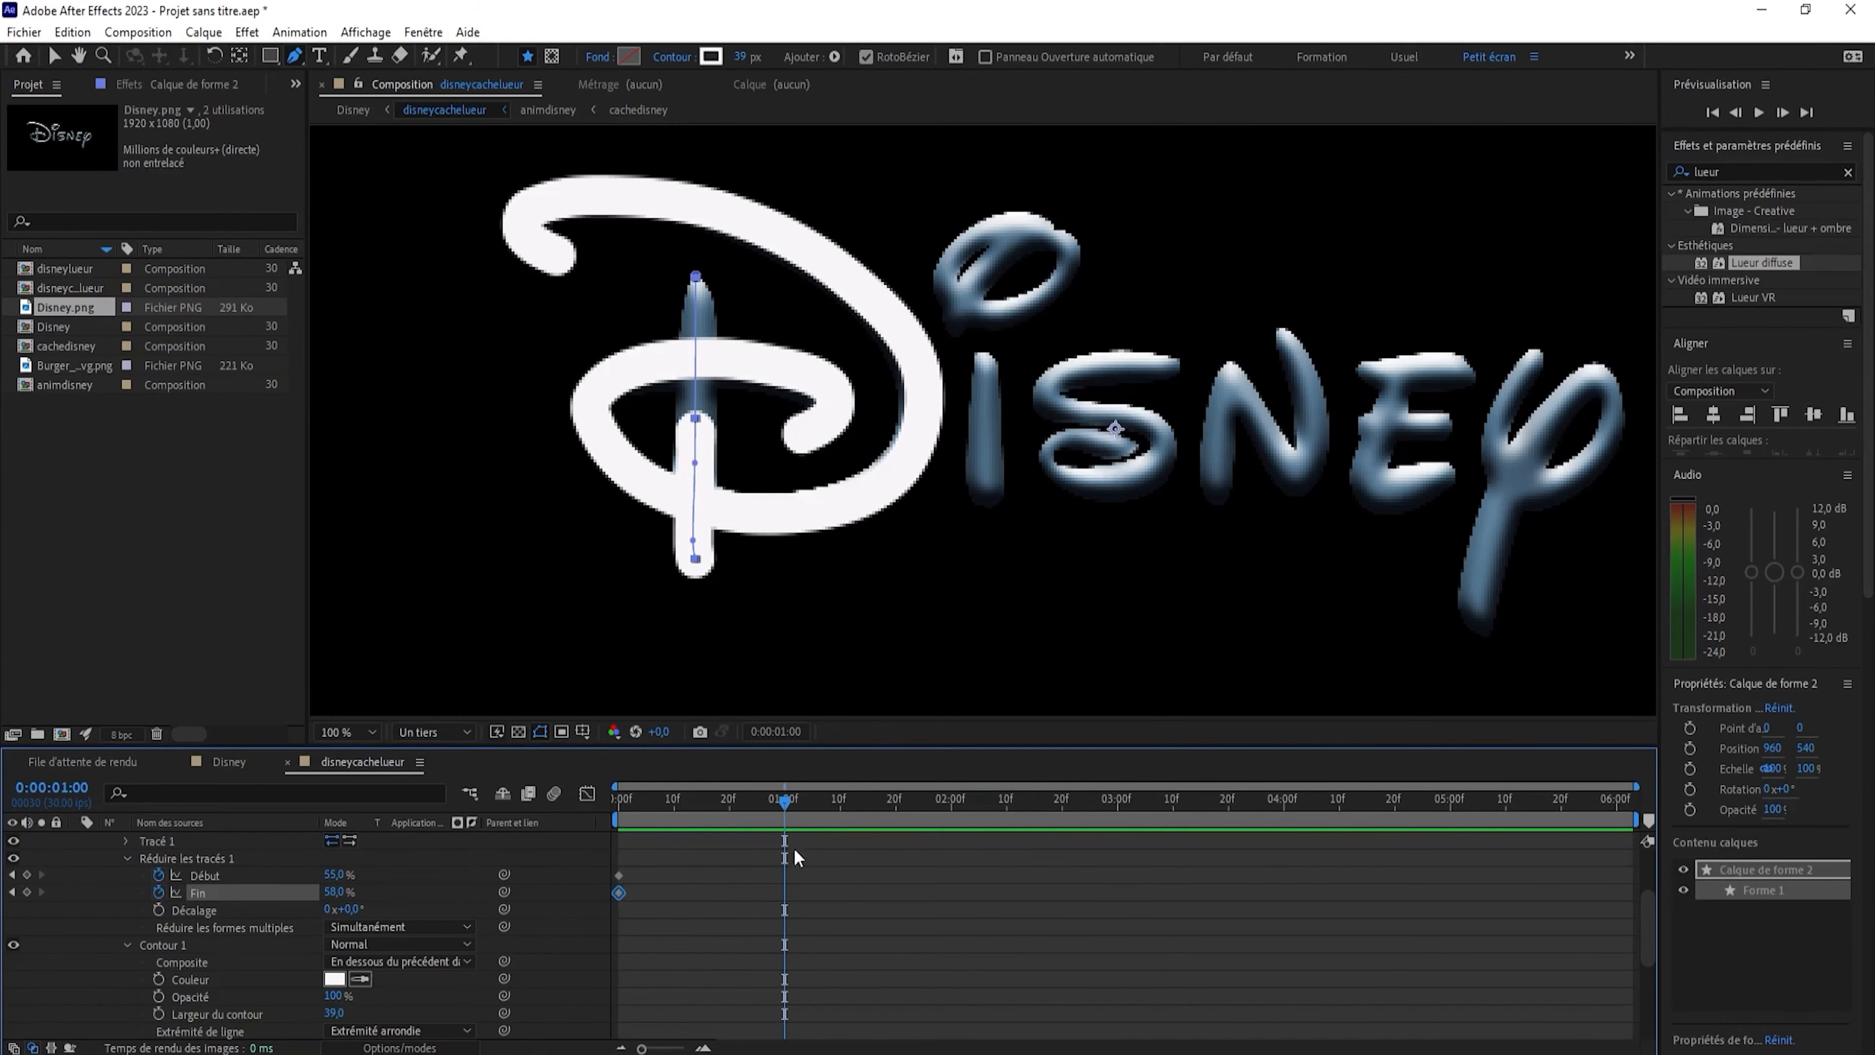
scroll(227, 888, up, 3)
click(13, 840)
drag(780, 796, 618, 797)
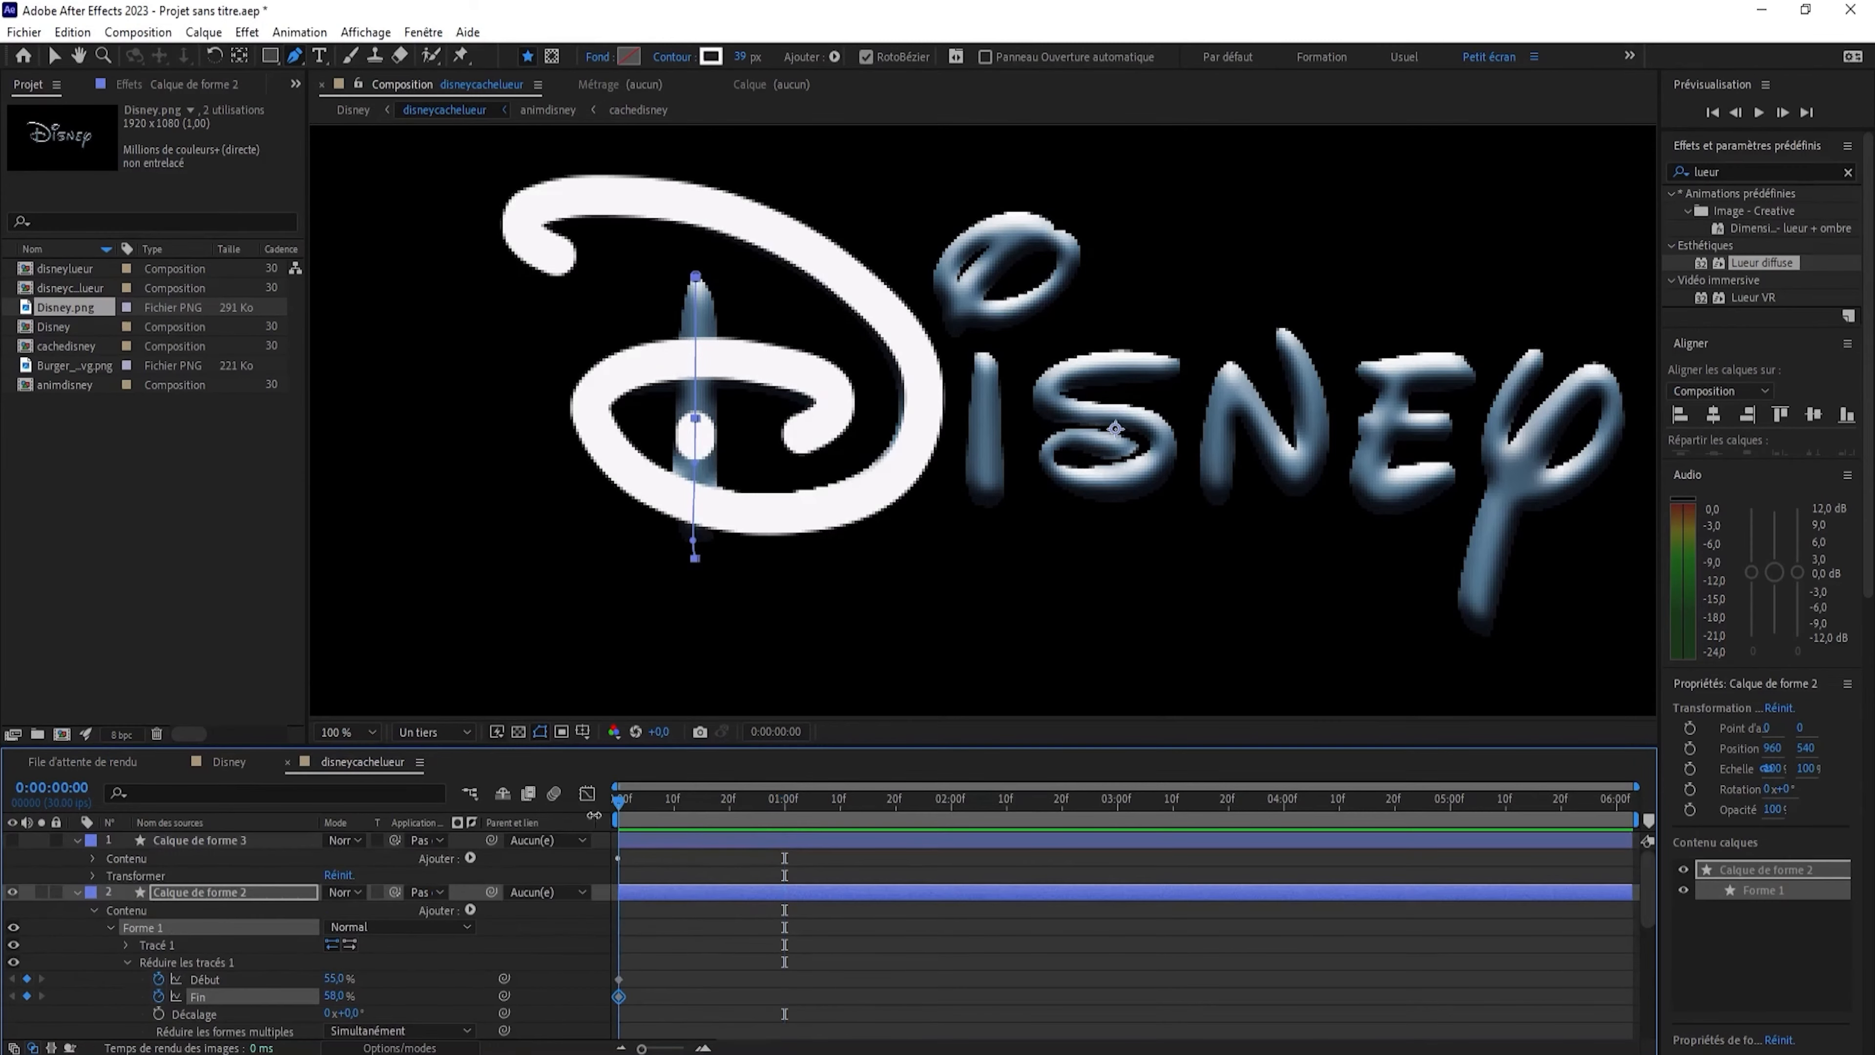
Lower the Fin value of Calque de forme 2 at 0:00:00:00 and keyframe it at 100 % on 0:00:01:00.
scroll(322, 990, down, 3)
drag(333, 943, 329, 942)
drag(620, 802, 784, 801)
drag(344, 944, 732, 907)
scroll(79, 898, up, 1)
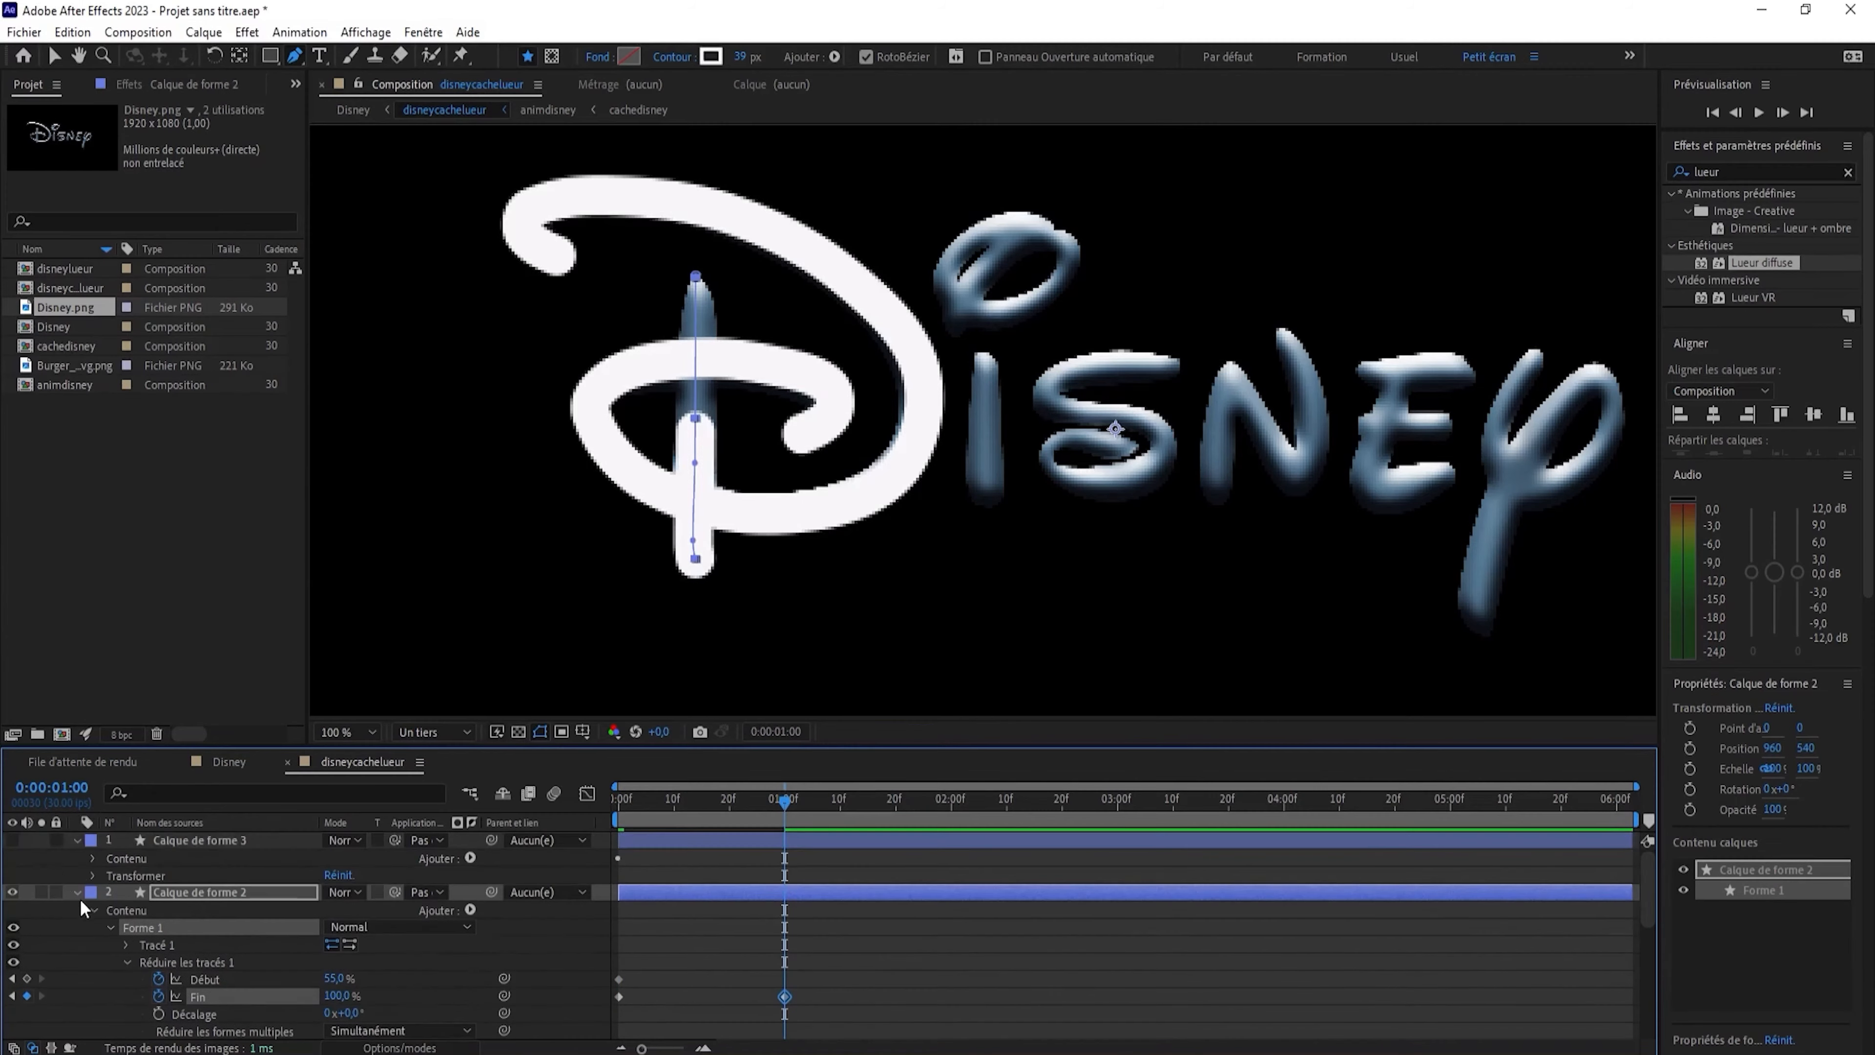
Make Calque de forme 3 visible and set Fin of its Réduire les tracés to 55 % at 0:00:00:00.
click(129, 838)
click(94, 858)
click(111, 876)
click(127, 911)
drag(787, 813, 620, 826)
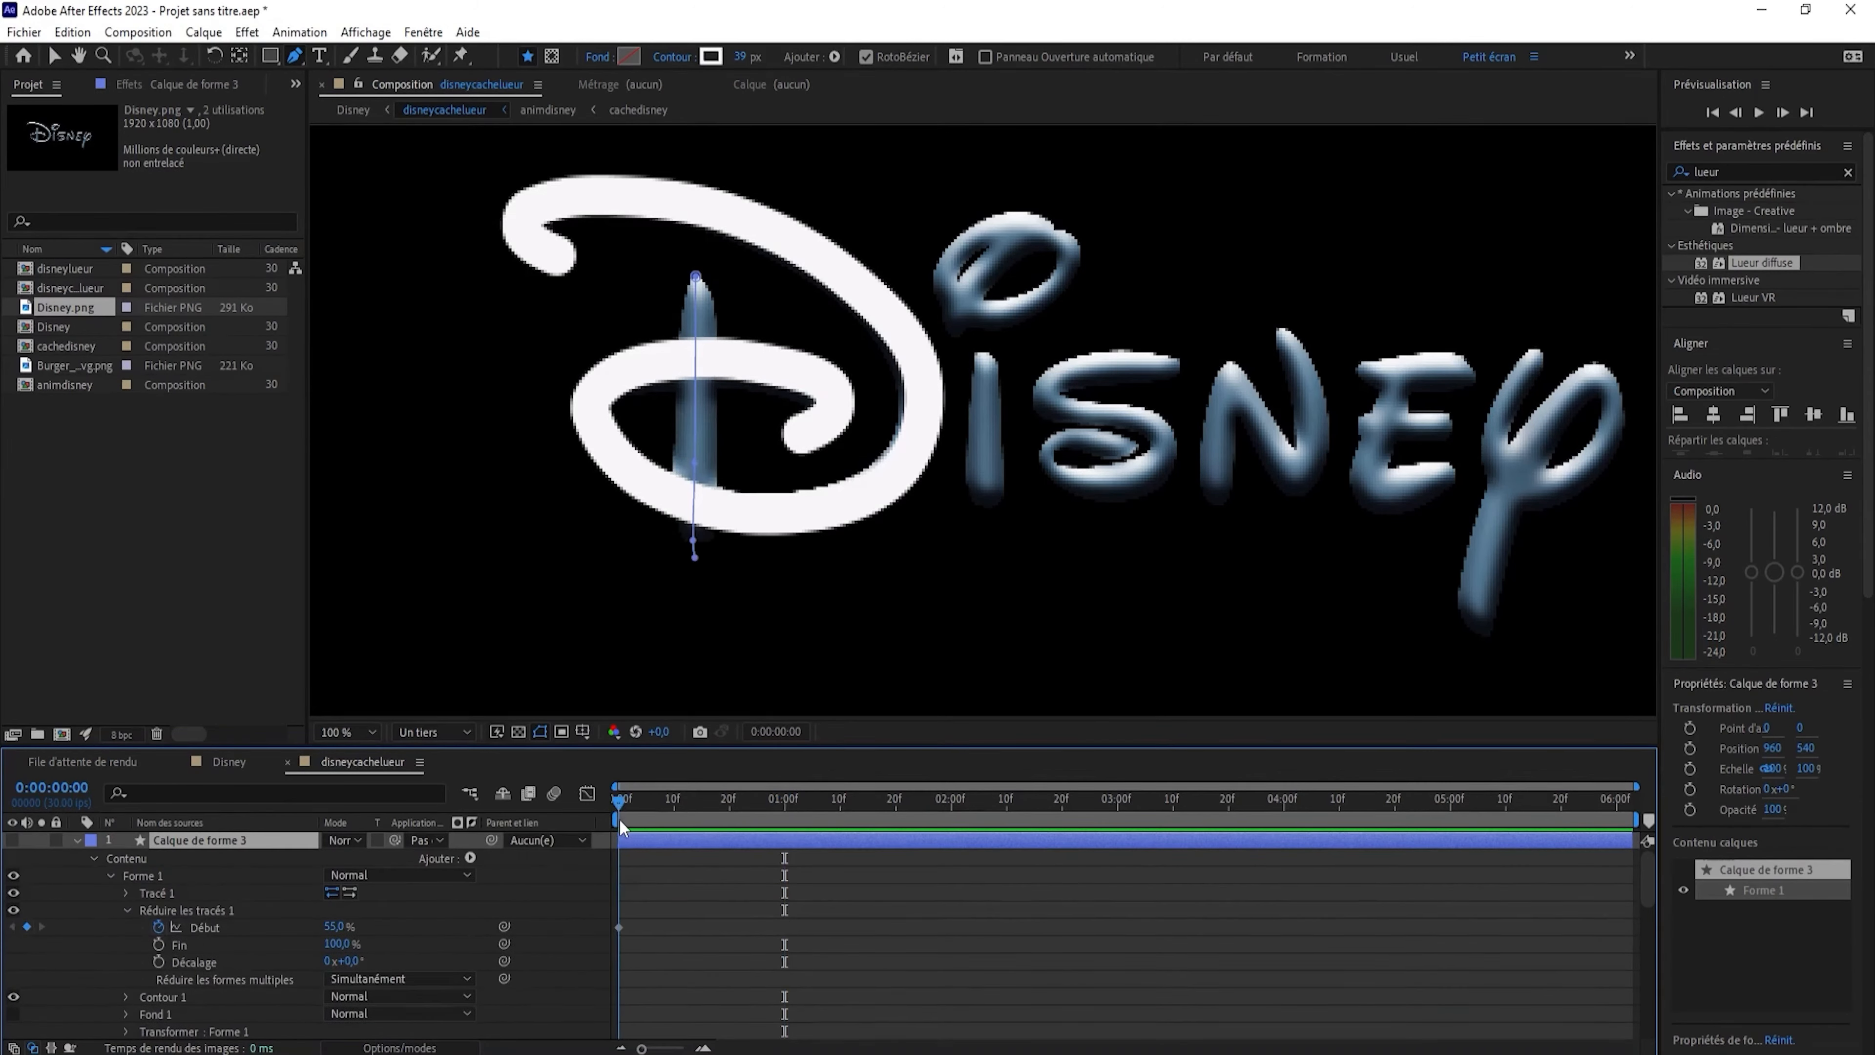
click(12, 840)
drag(329, 944, 314, 944)
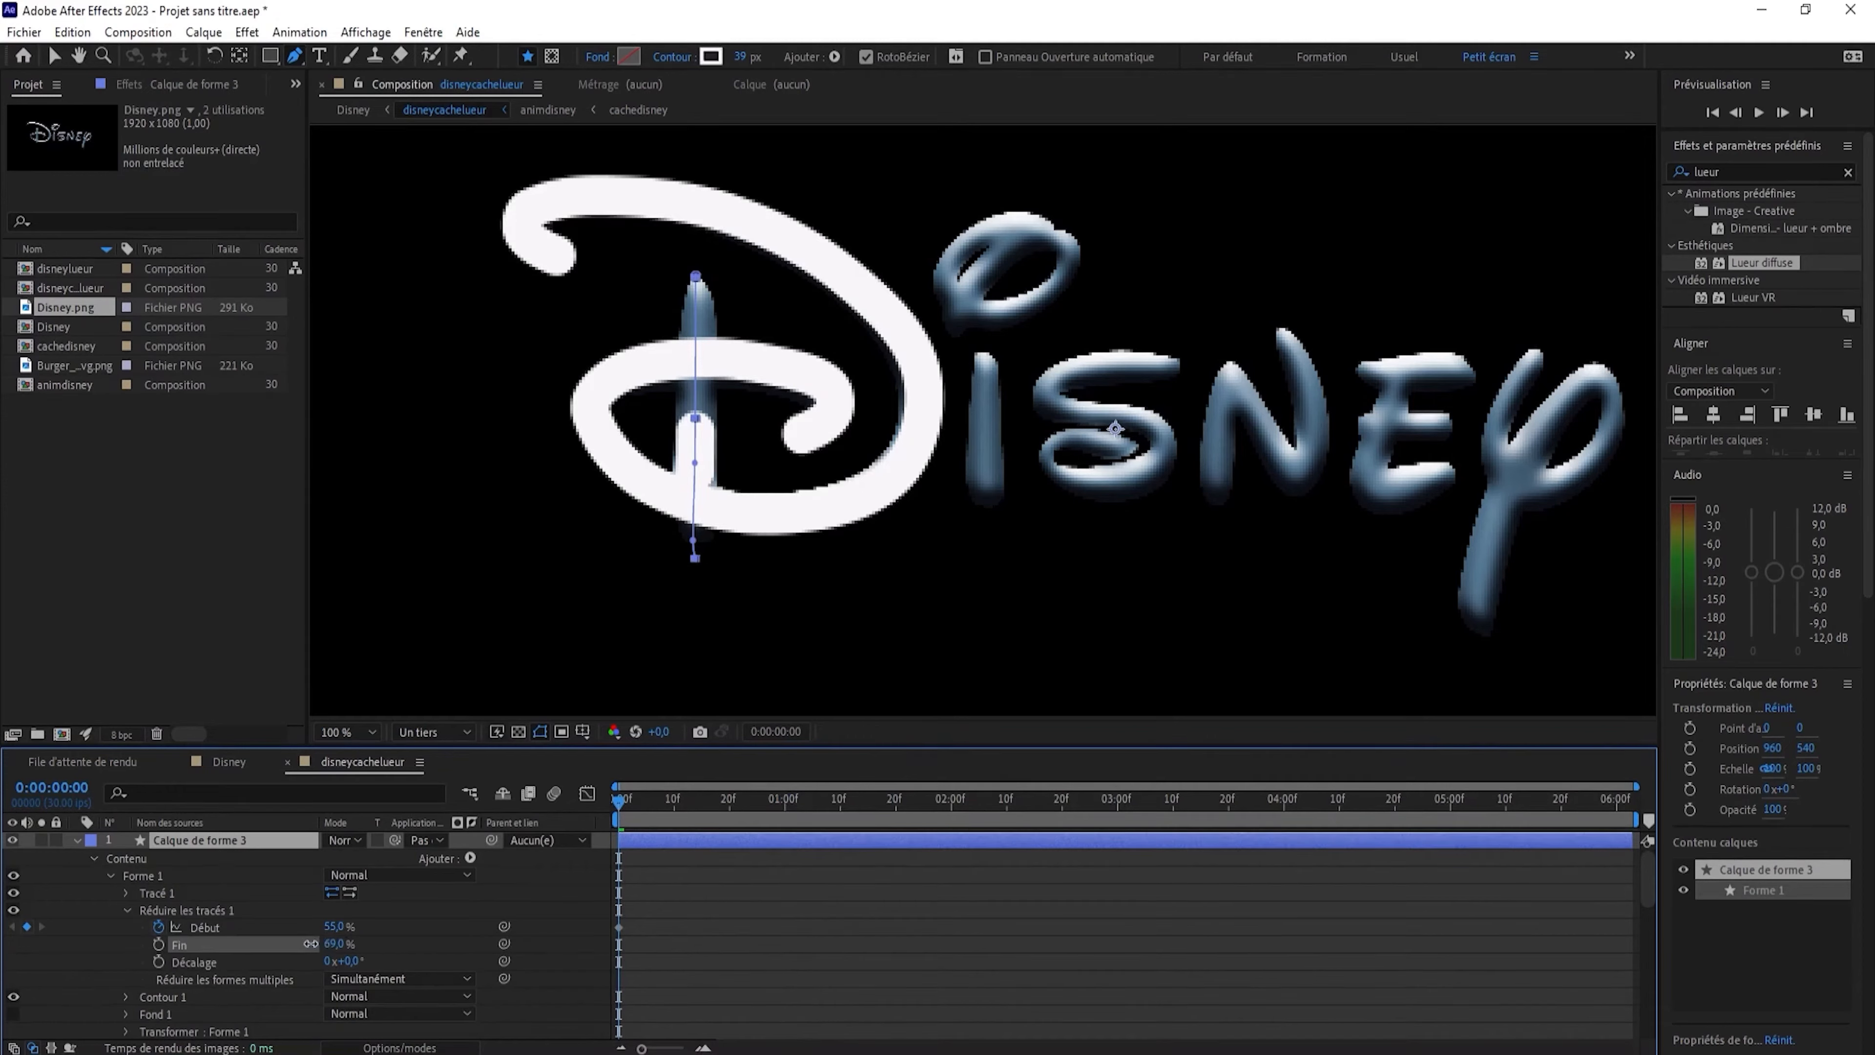
click(335, 943)
click(411, 936)
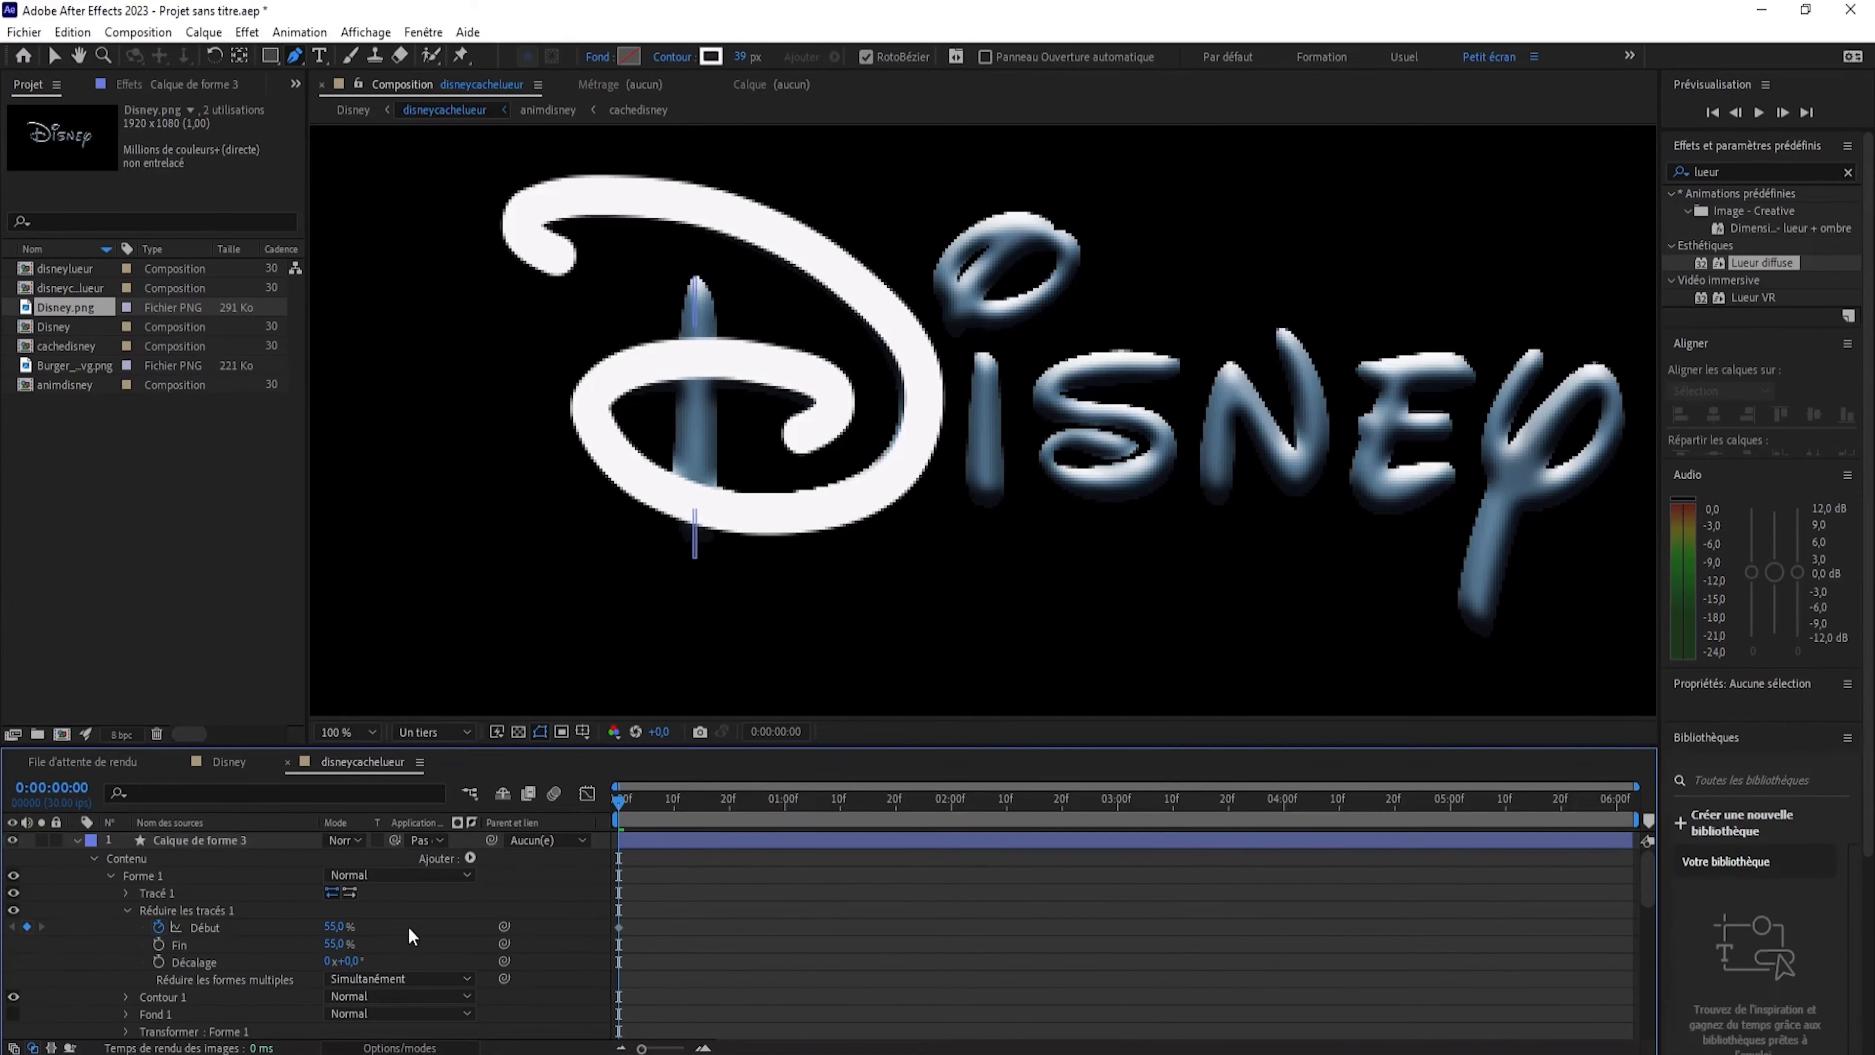
Keyframe Début of Calque de forme 3 at 0 % on 0:00:01:00.
drag(620, 801, 783, 824)
drag(330, 926, 275, 927)
click(336, 927)
text(0)
click(424, 940)
mouse_move(782, 805)
mouse_down()
mouse_move(656, 816)
mouse_move(784, 821)
mouse_up()
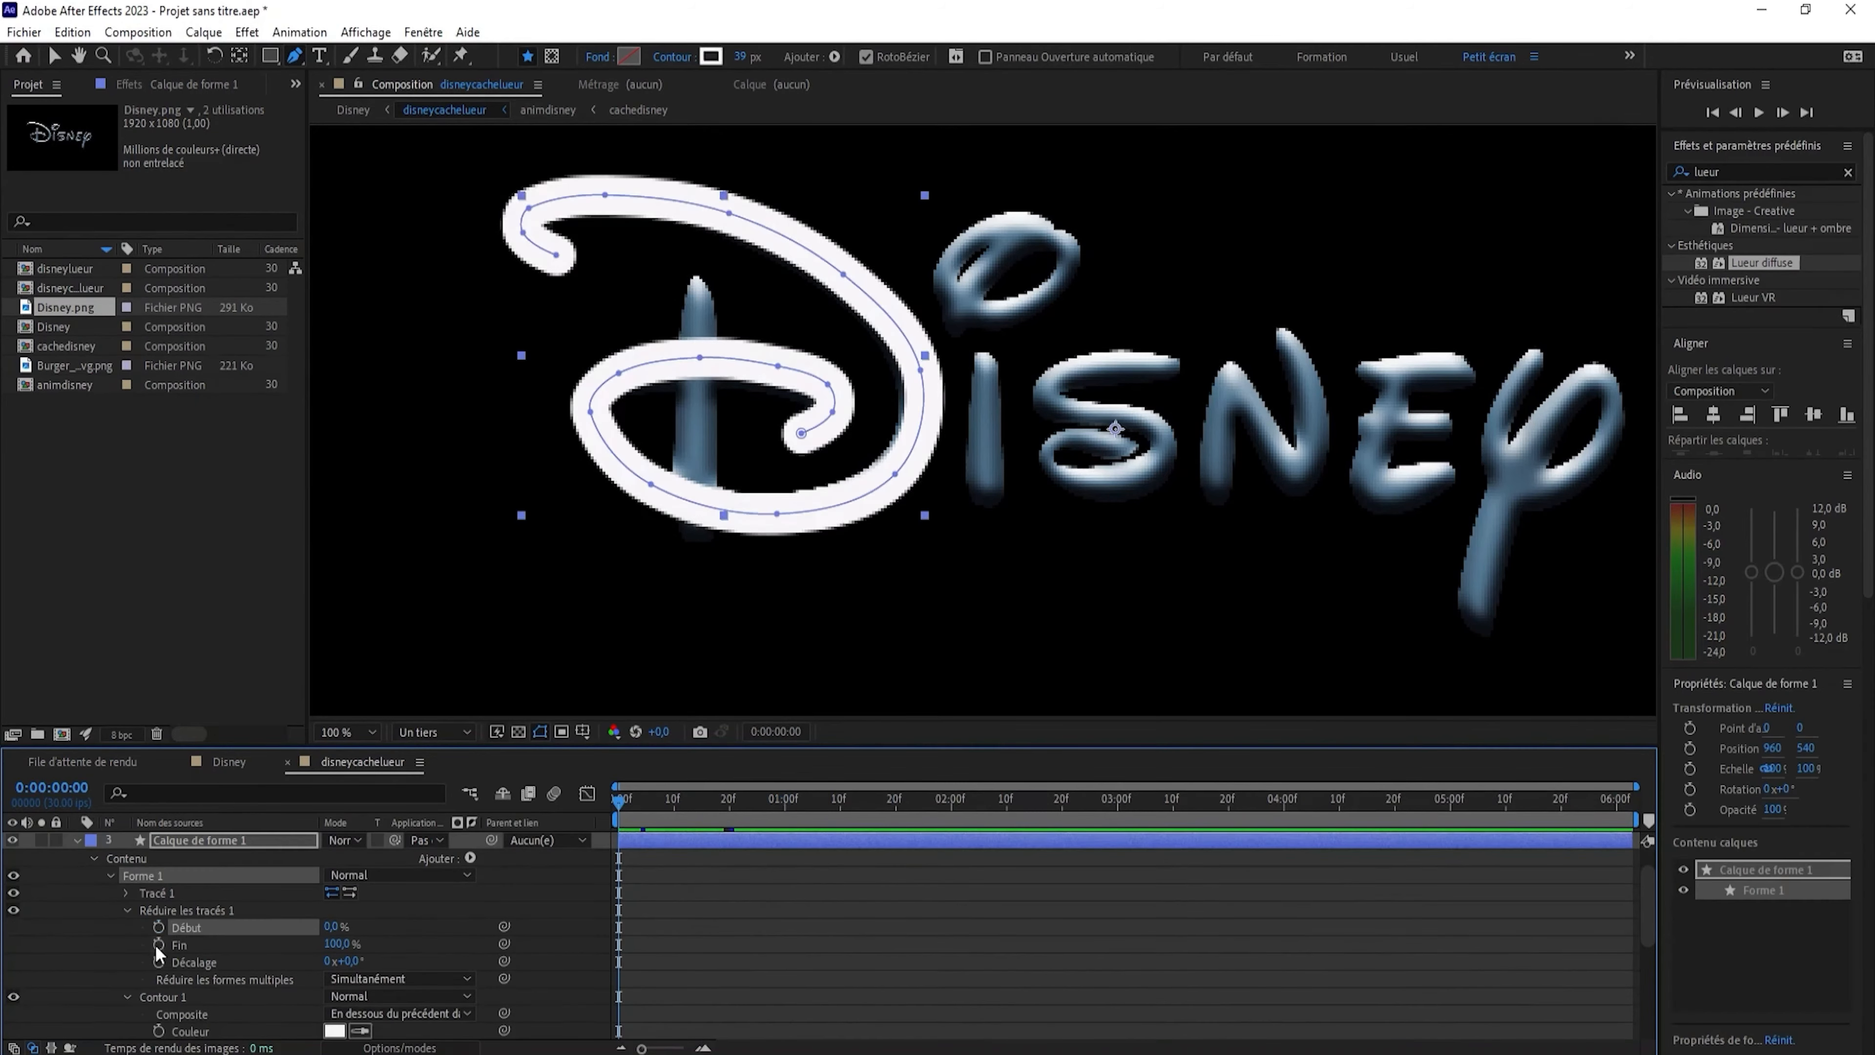
Keyframe Début of Calque de forme 1 between 0:00:00:00 and 0:00:02:00 to draw on the D's large curve.
drag(342, 947, 212, 937)
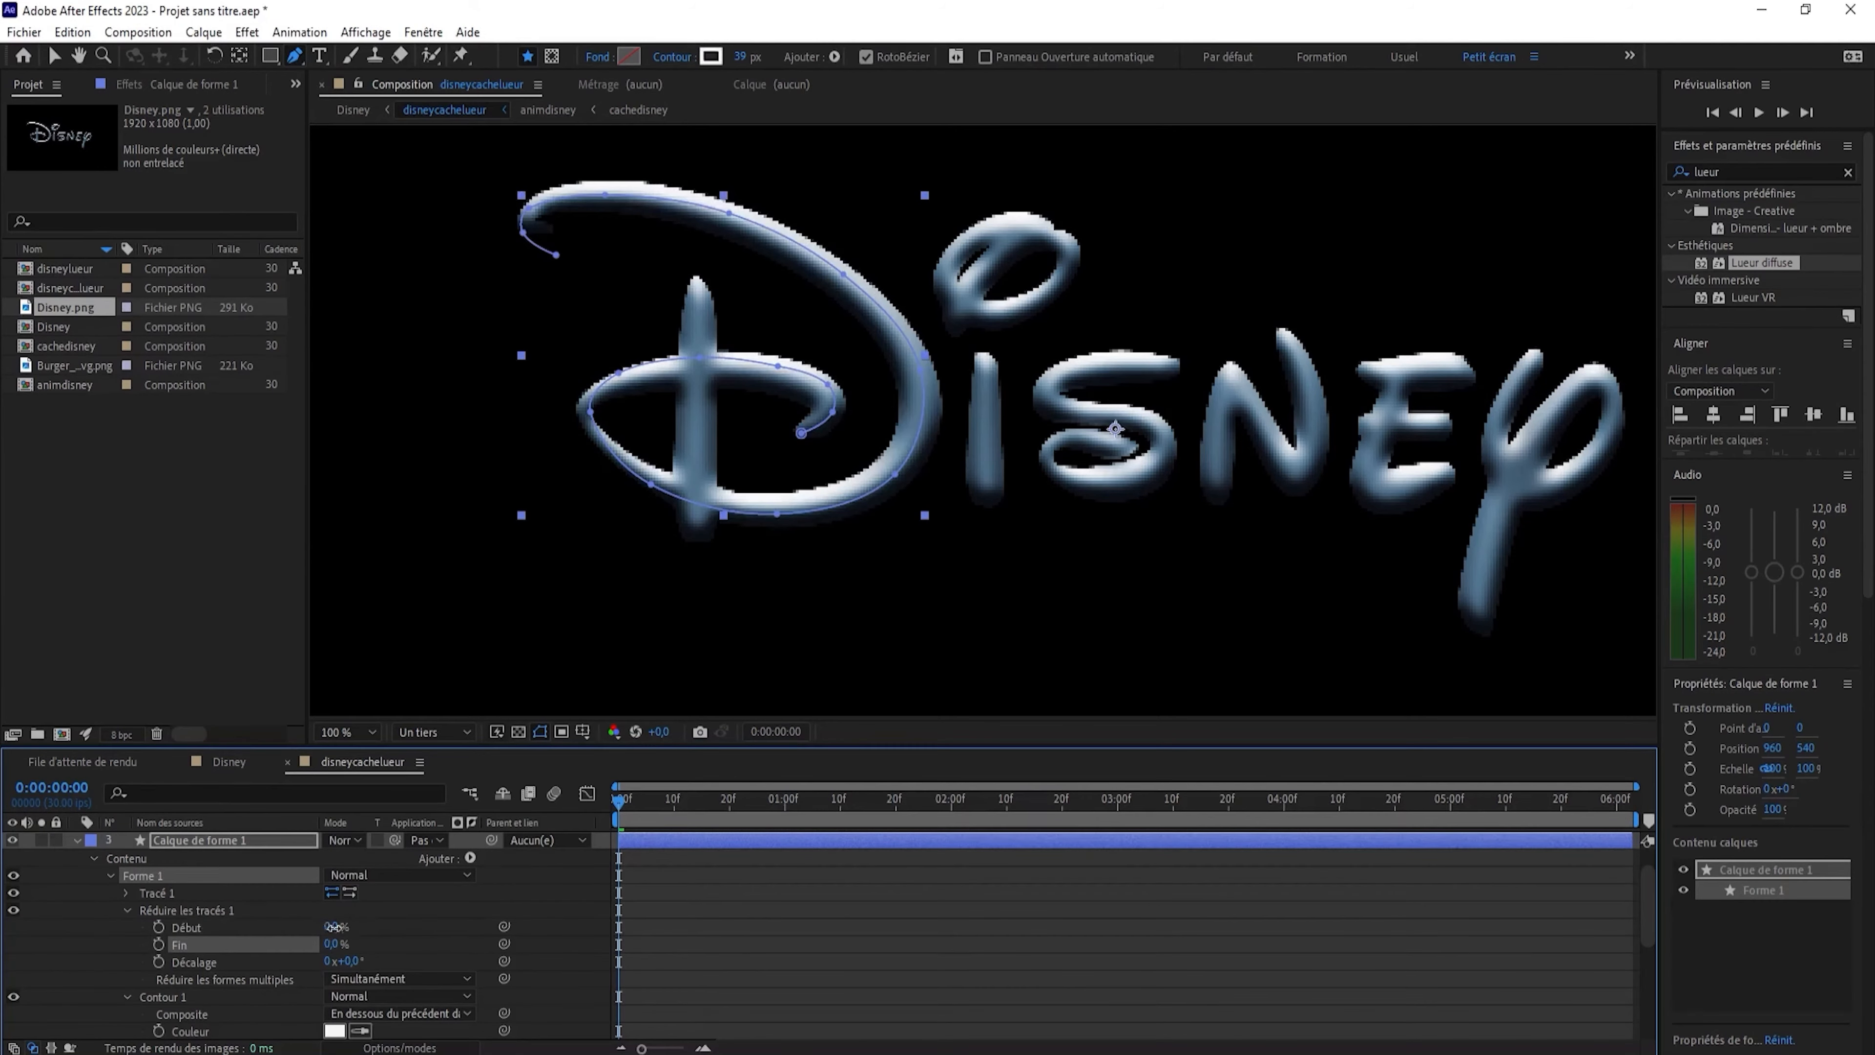
click(159, 927)
drag(627, 818, 952, 810)
drag(341, 928, 799, 910)
drag(952, 801, 625, 845)
mouse_move(952, 928)
mouse_down()
mouse_move(780, 929)
mouse_move(949, 928)
mouse_up()
drag(610, 821, 962, 821)
click(76, 841)
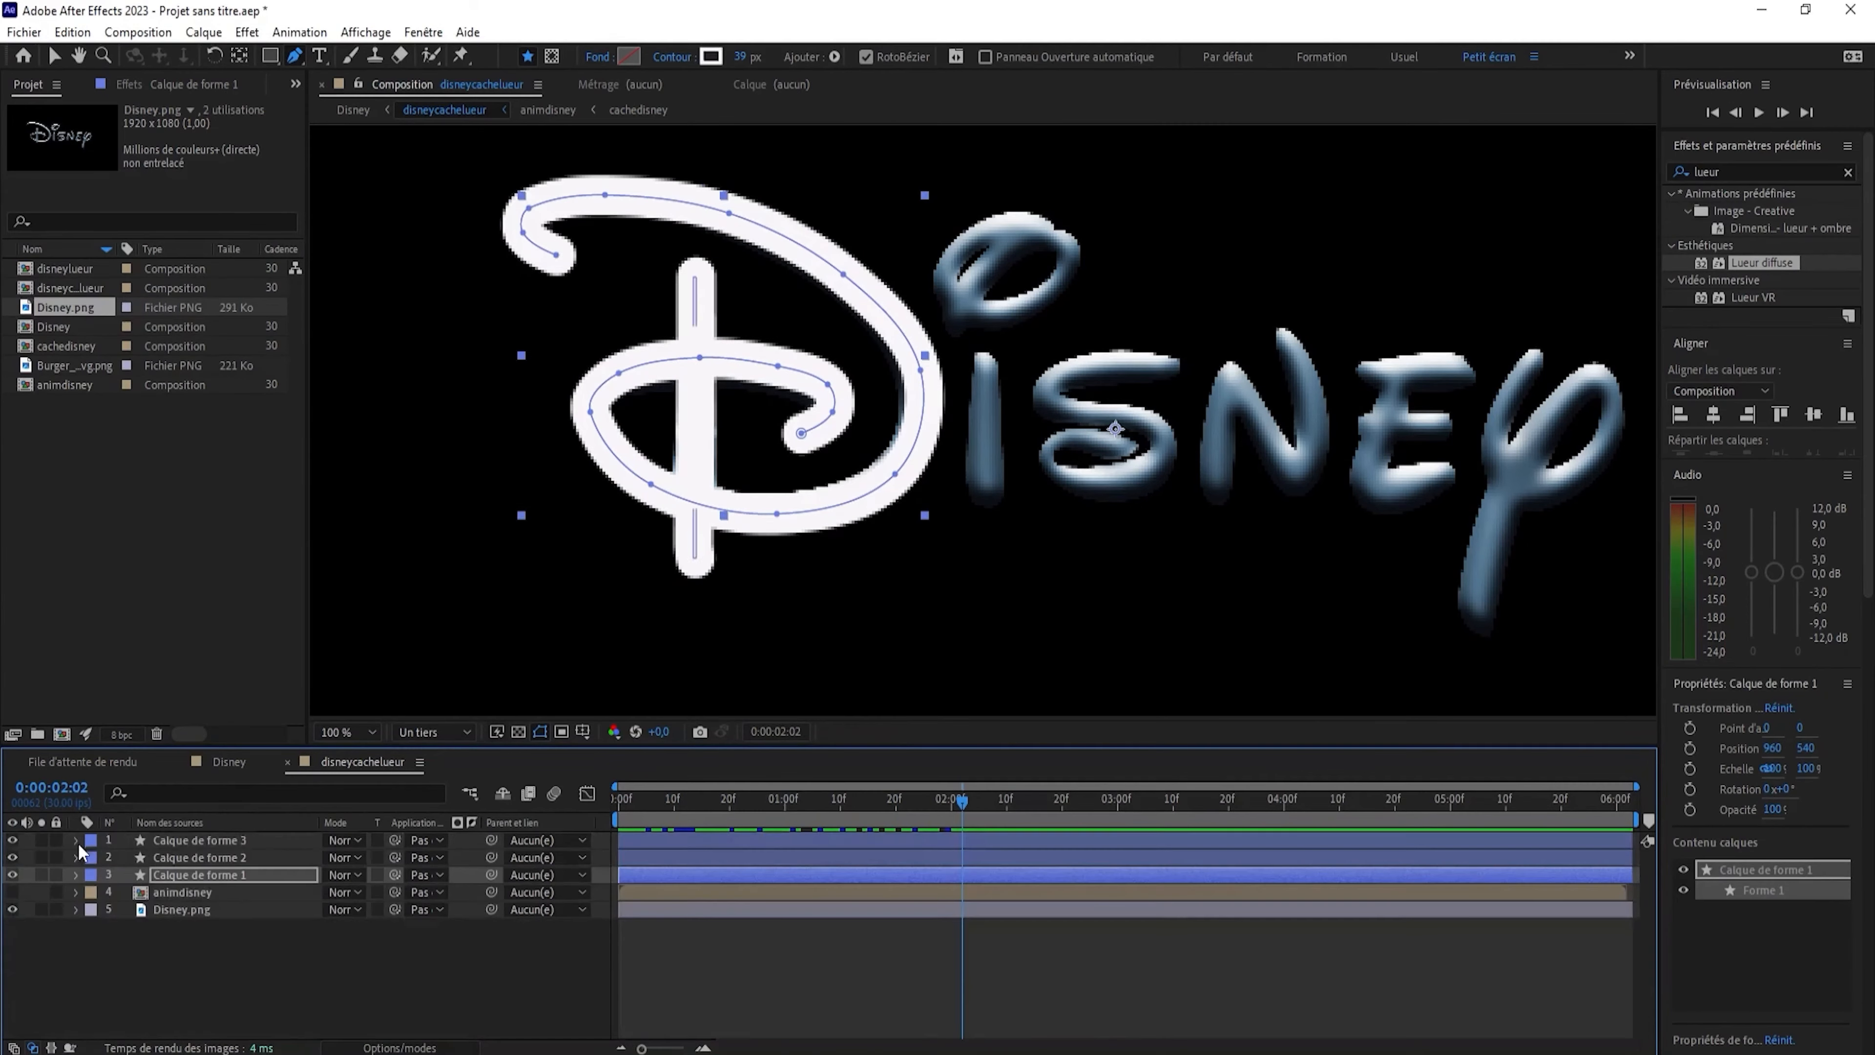
Precompose the three Calque de forme layers into a composition named cacheD.
click(194, 876)
shift+click(205, 857)
shift+click(206, 843)
right_click(206, 849)
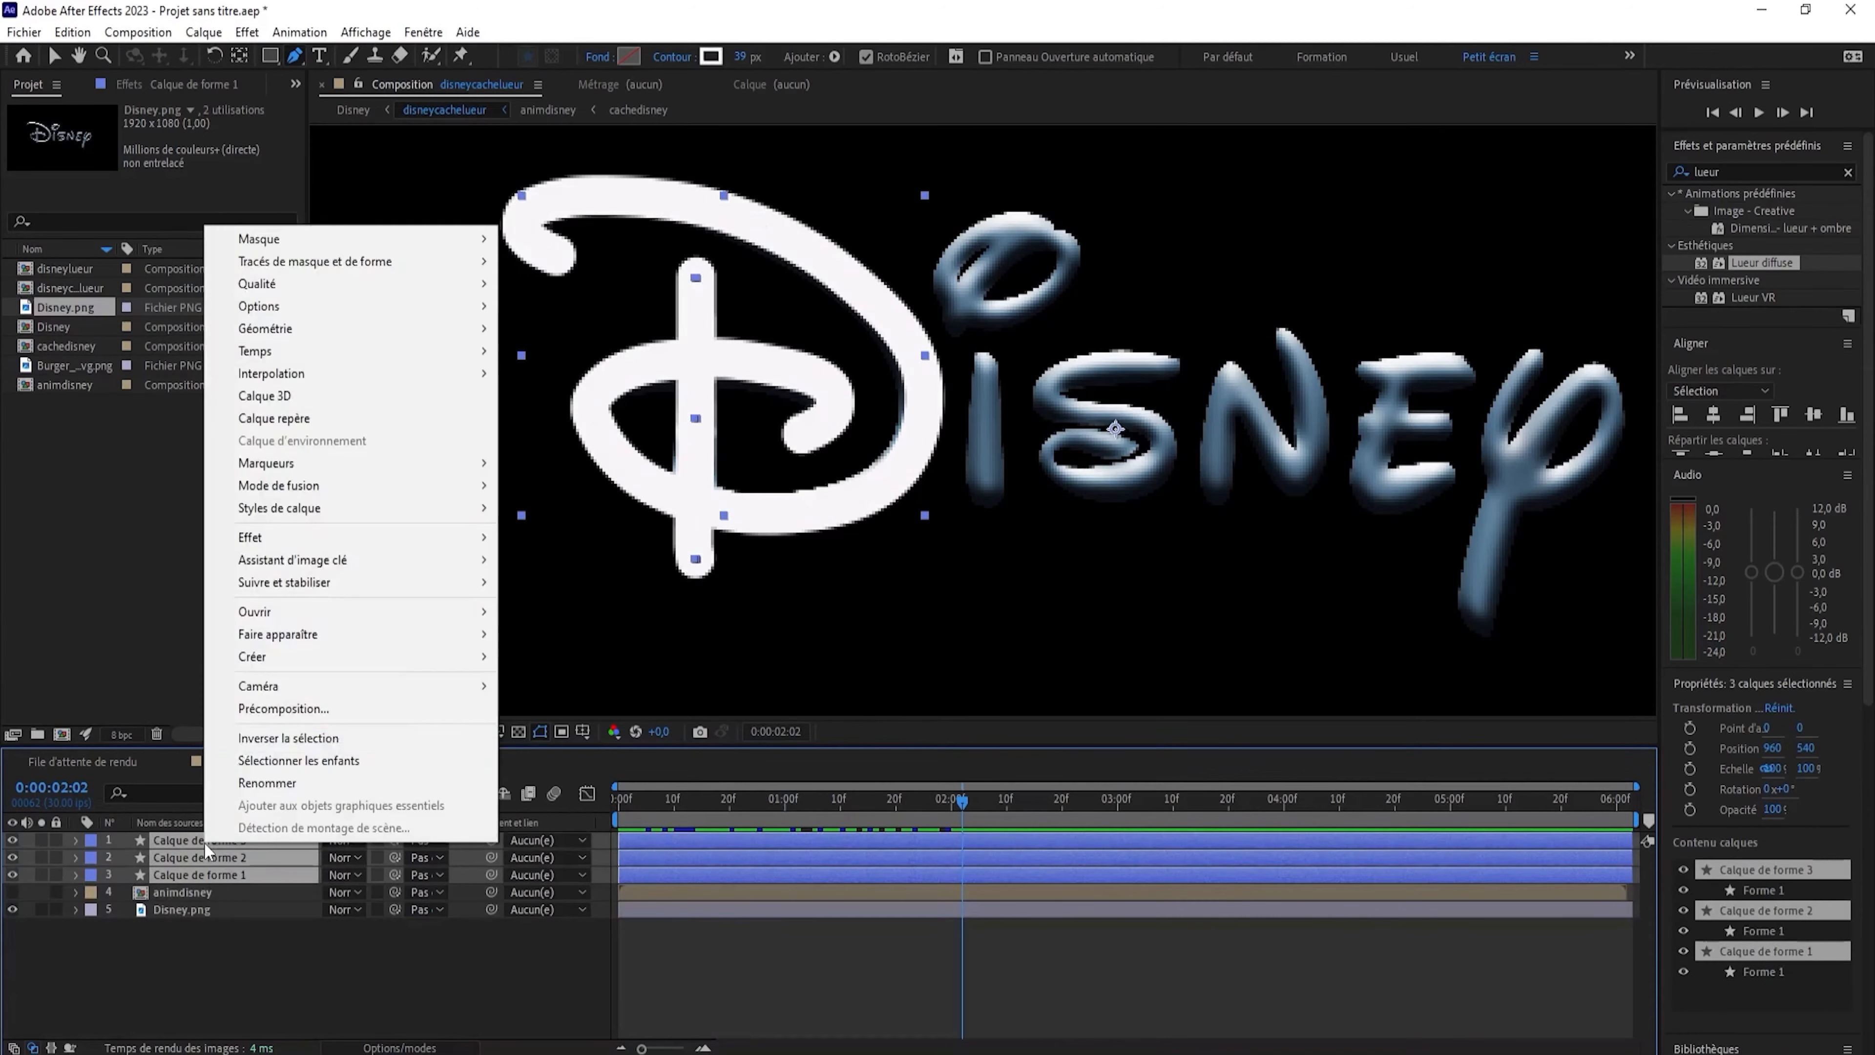
click(284, 708)
text(cacheD)
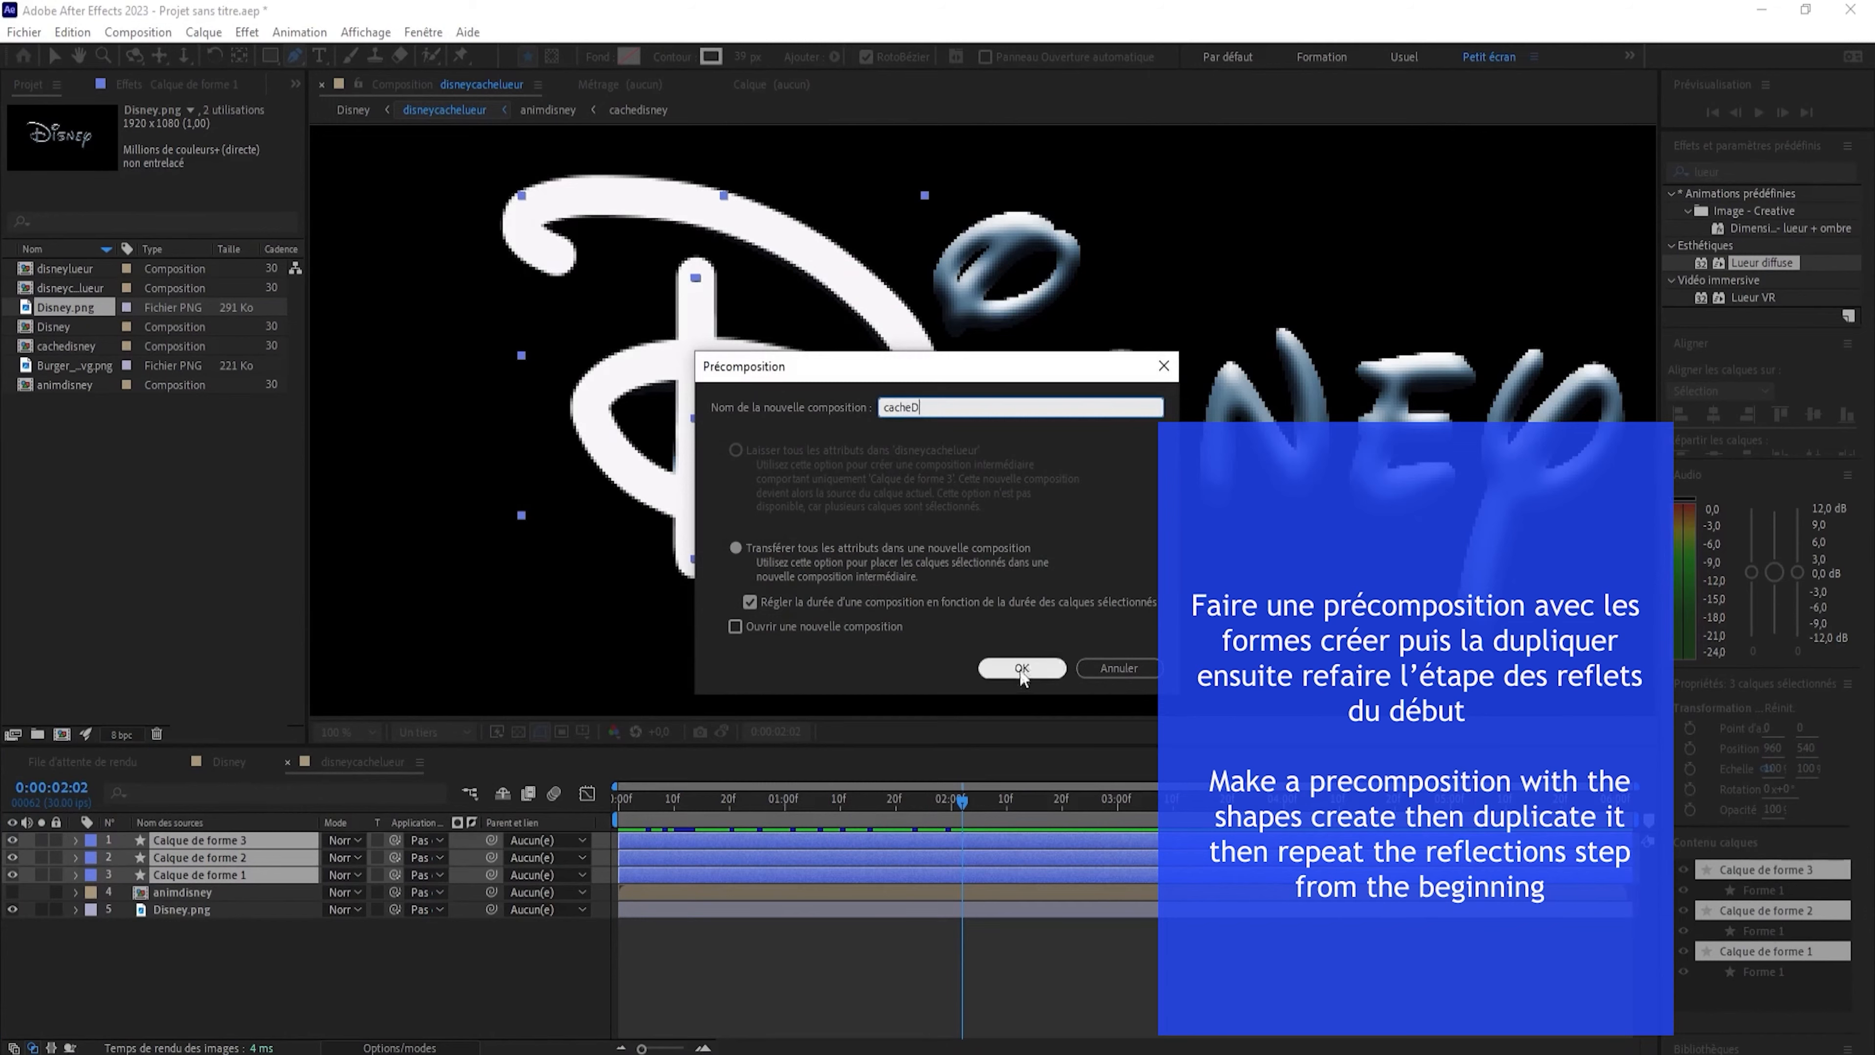
click(1021, 667)
Assign cacheD as the track matte of the Disney.png layer.
drag(967, 798, 1011, 831)
click(427, 875)
click(467, 927)
Precompose the cacheD and Disney.png layers together as animD.
ctrl+click(218, 877)
right_click(221, 843)
click(339, 714)
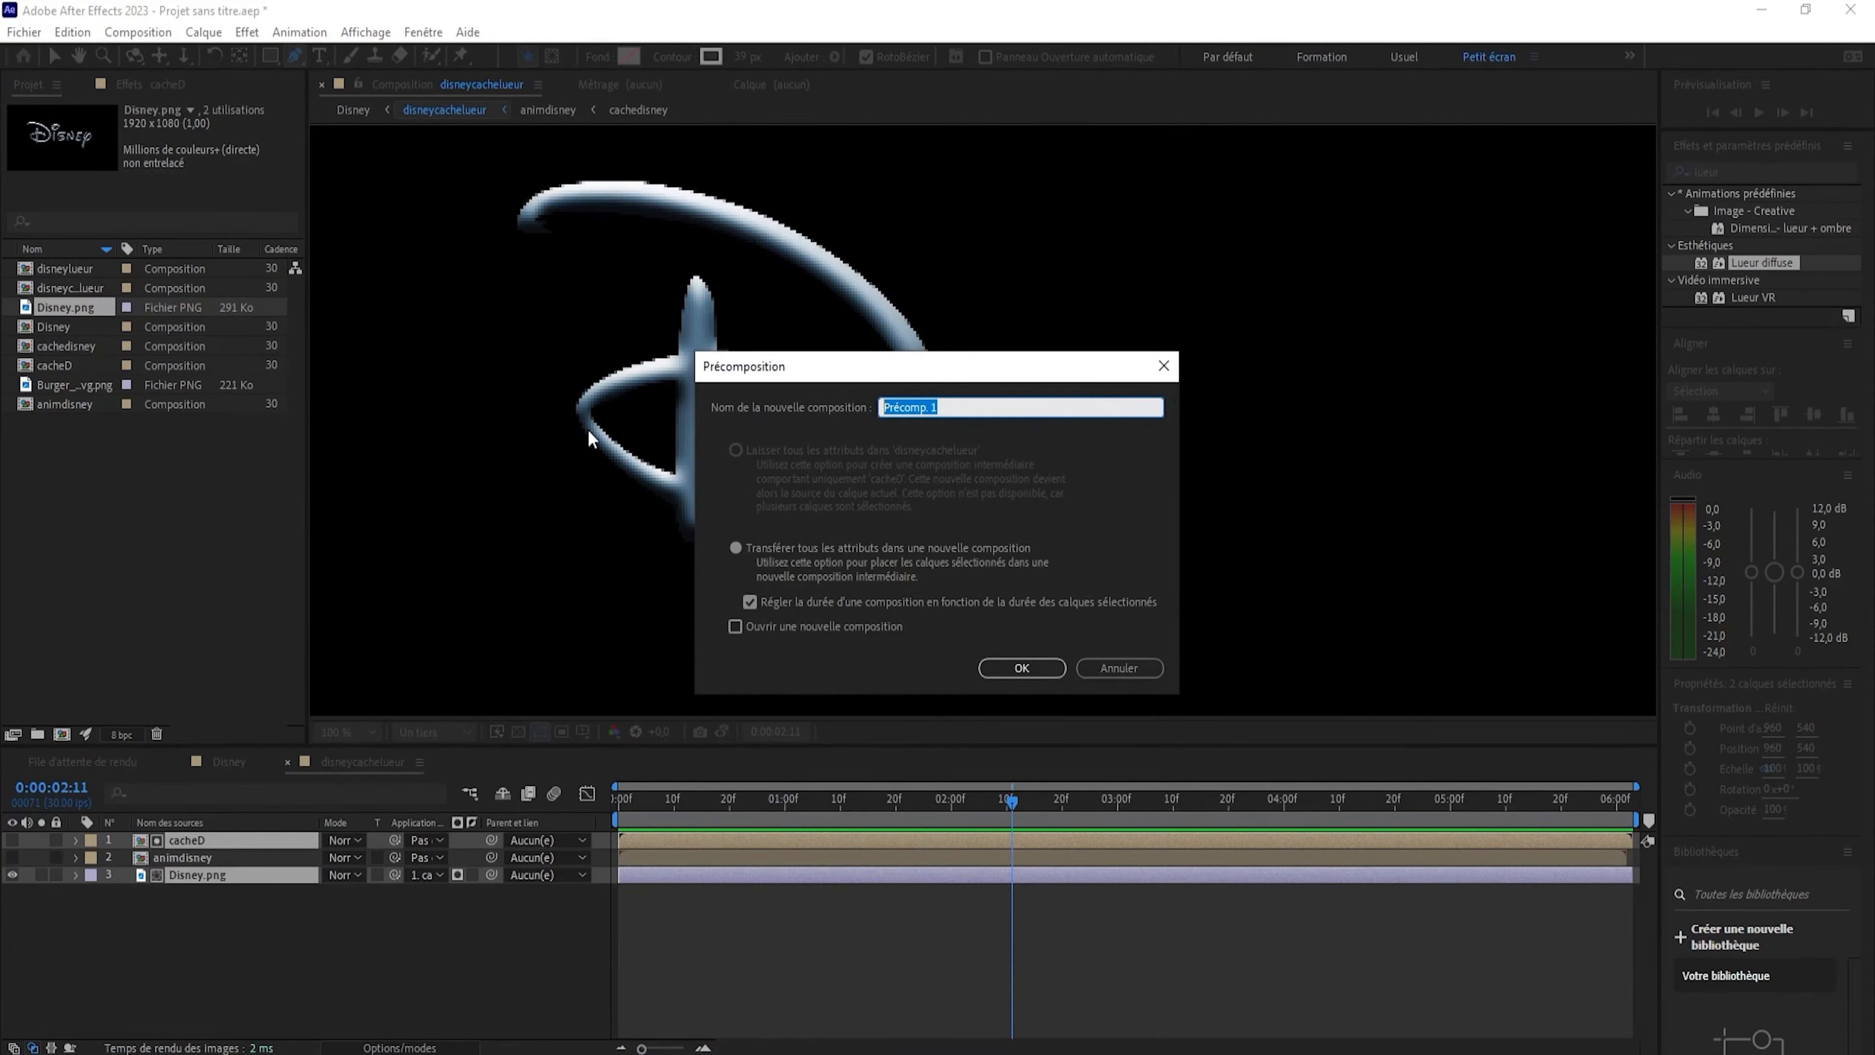
text(animD)
click(1018, 655)
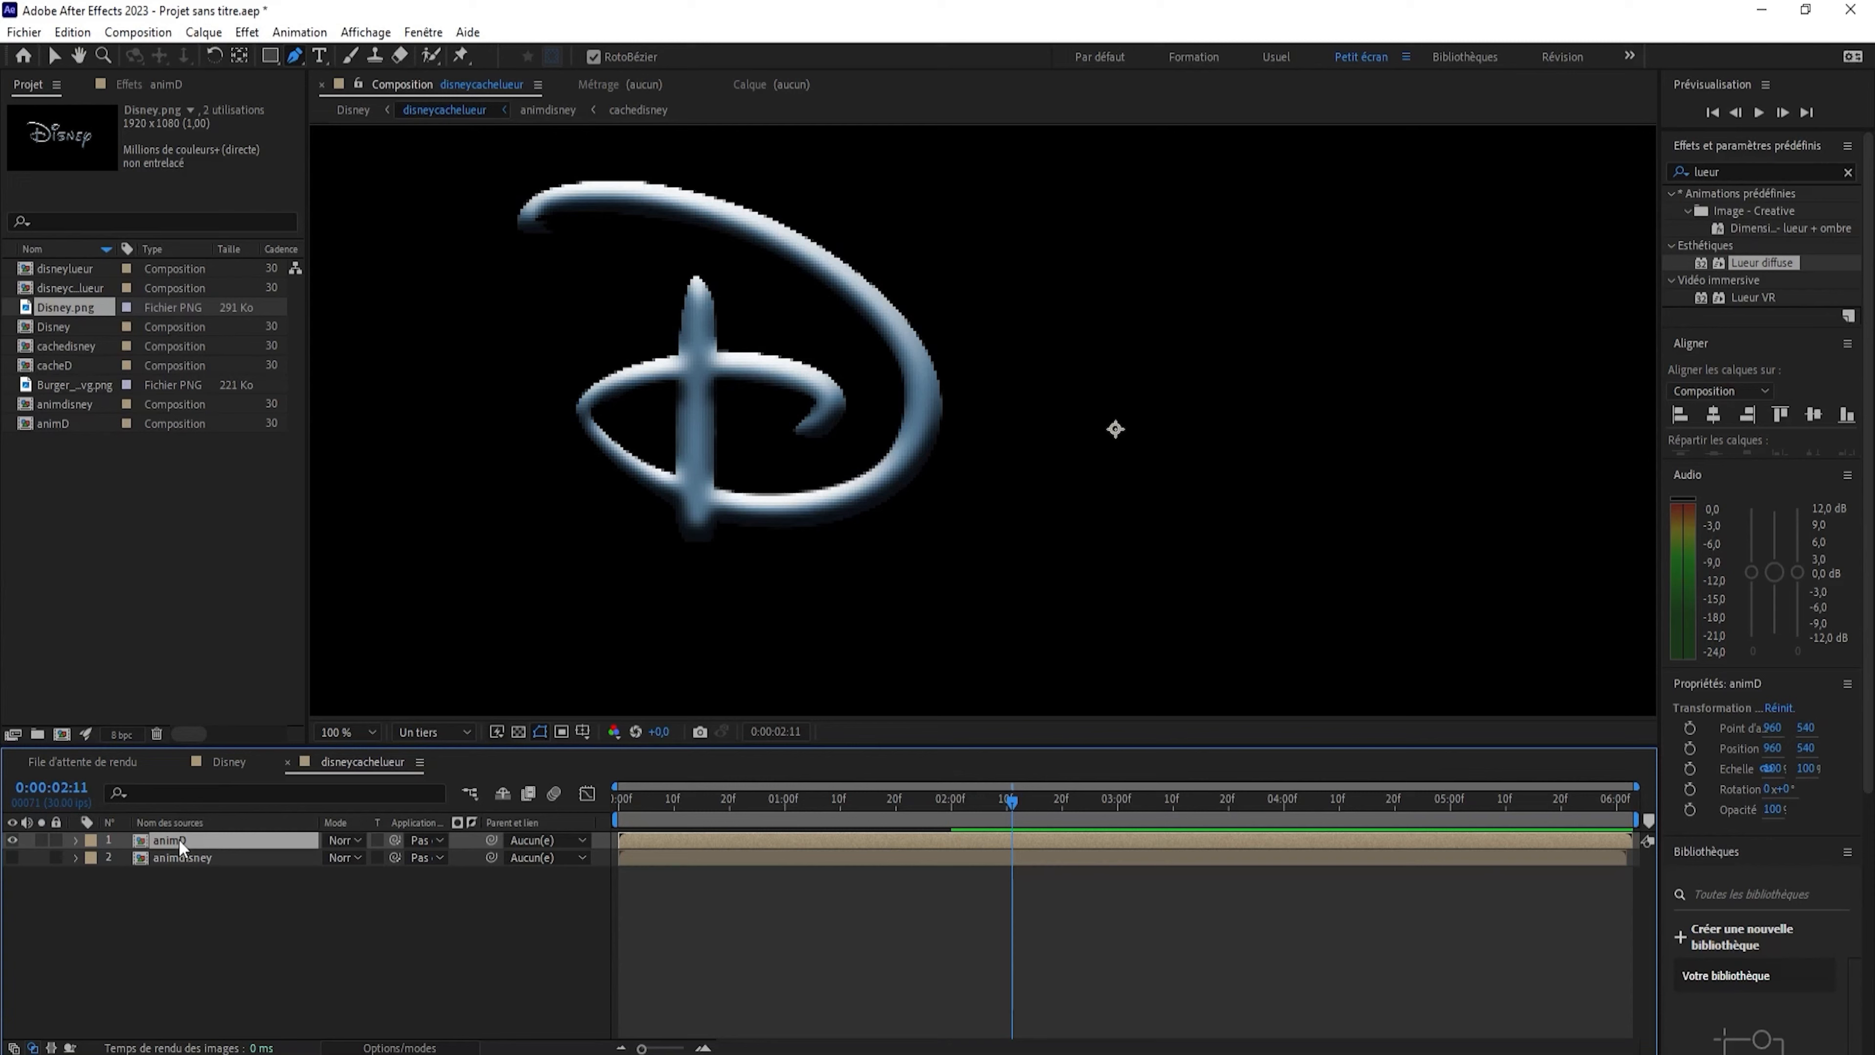
Duplicate animD, set the upper copy as the lower one's inverted track matte, and offset it a couple of frames later.
key(ctrl+d)
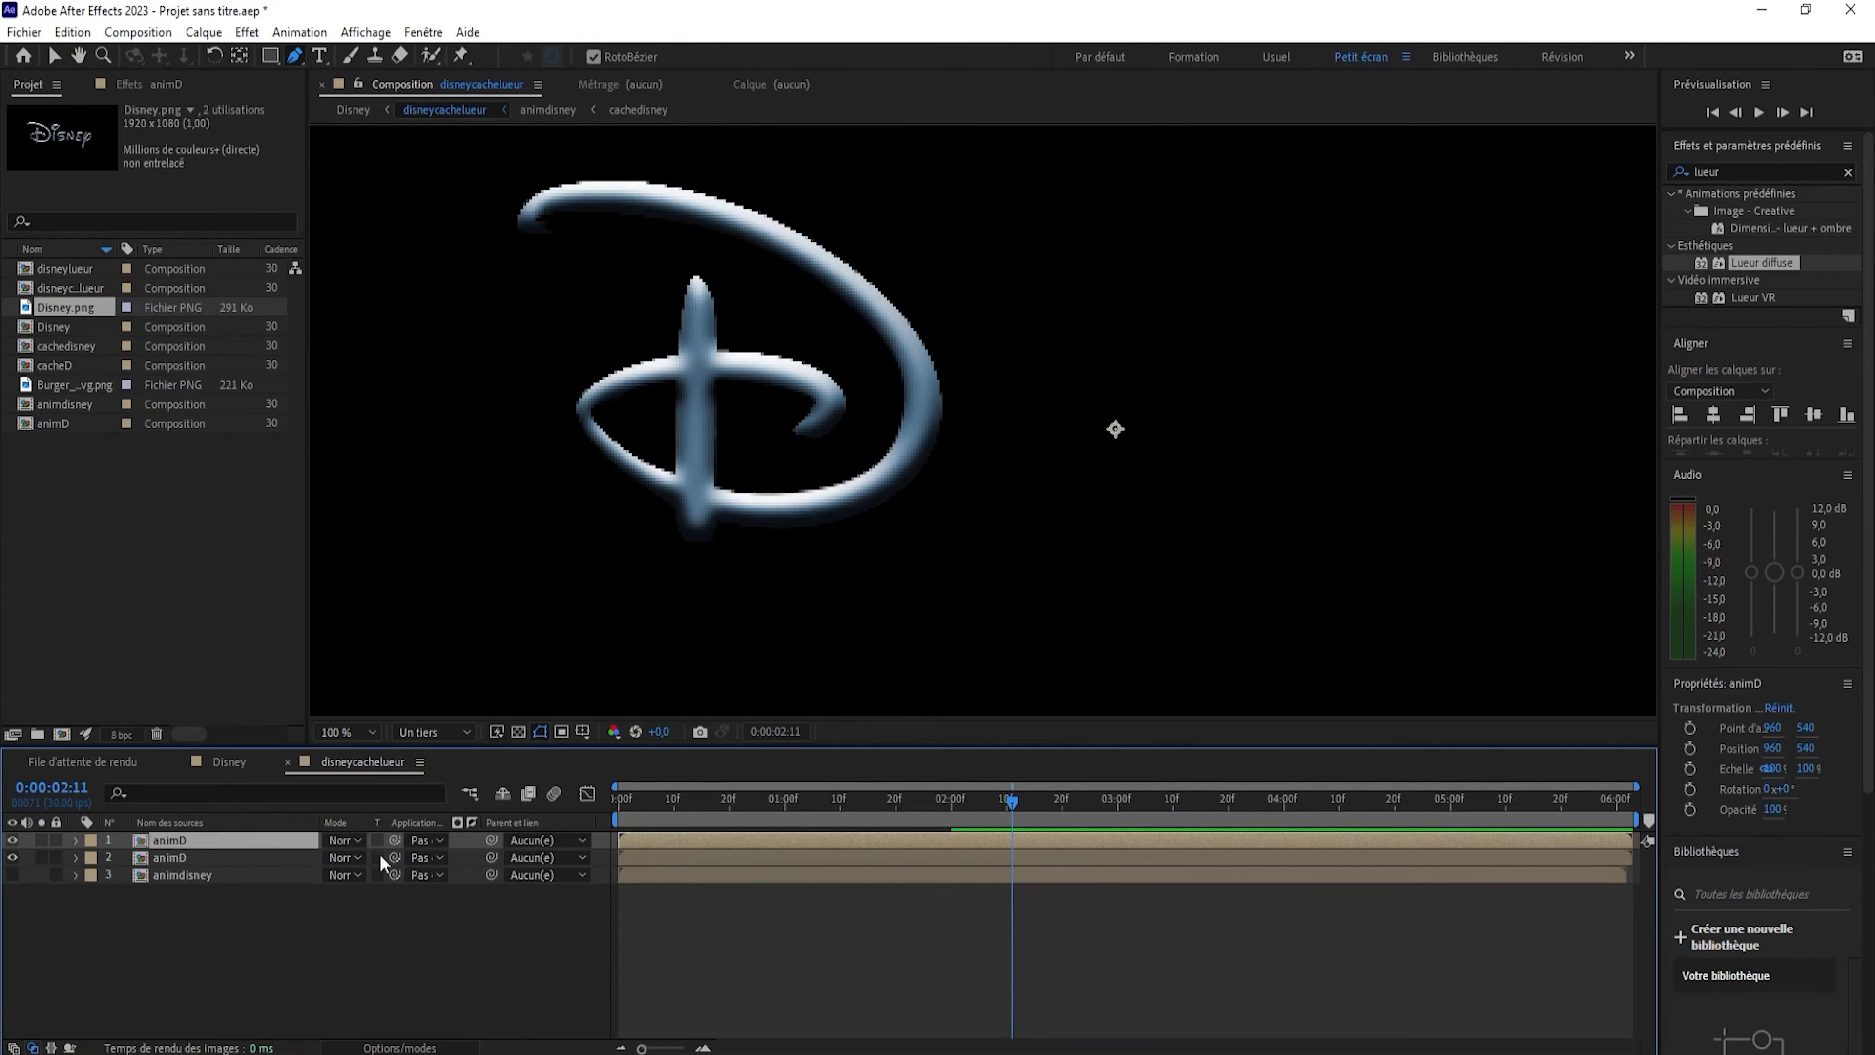
click(439, 857)
click(461, 908)
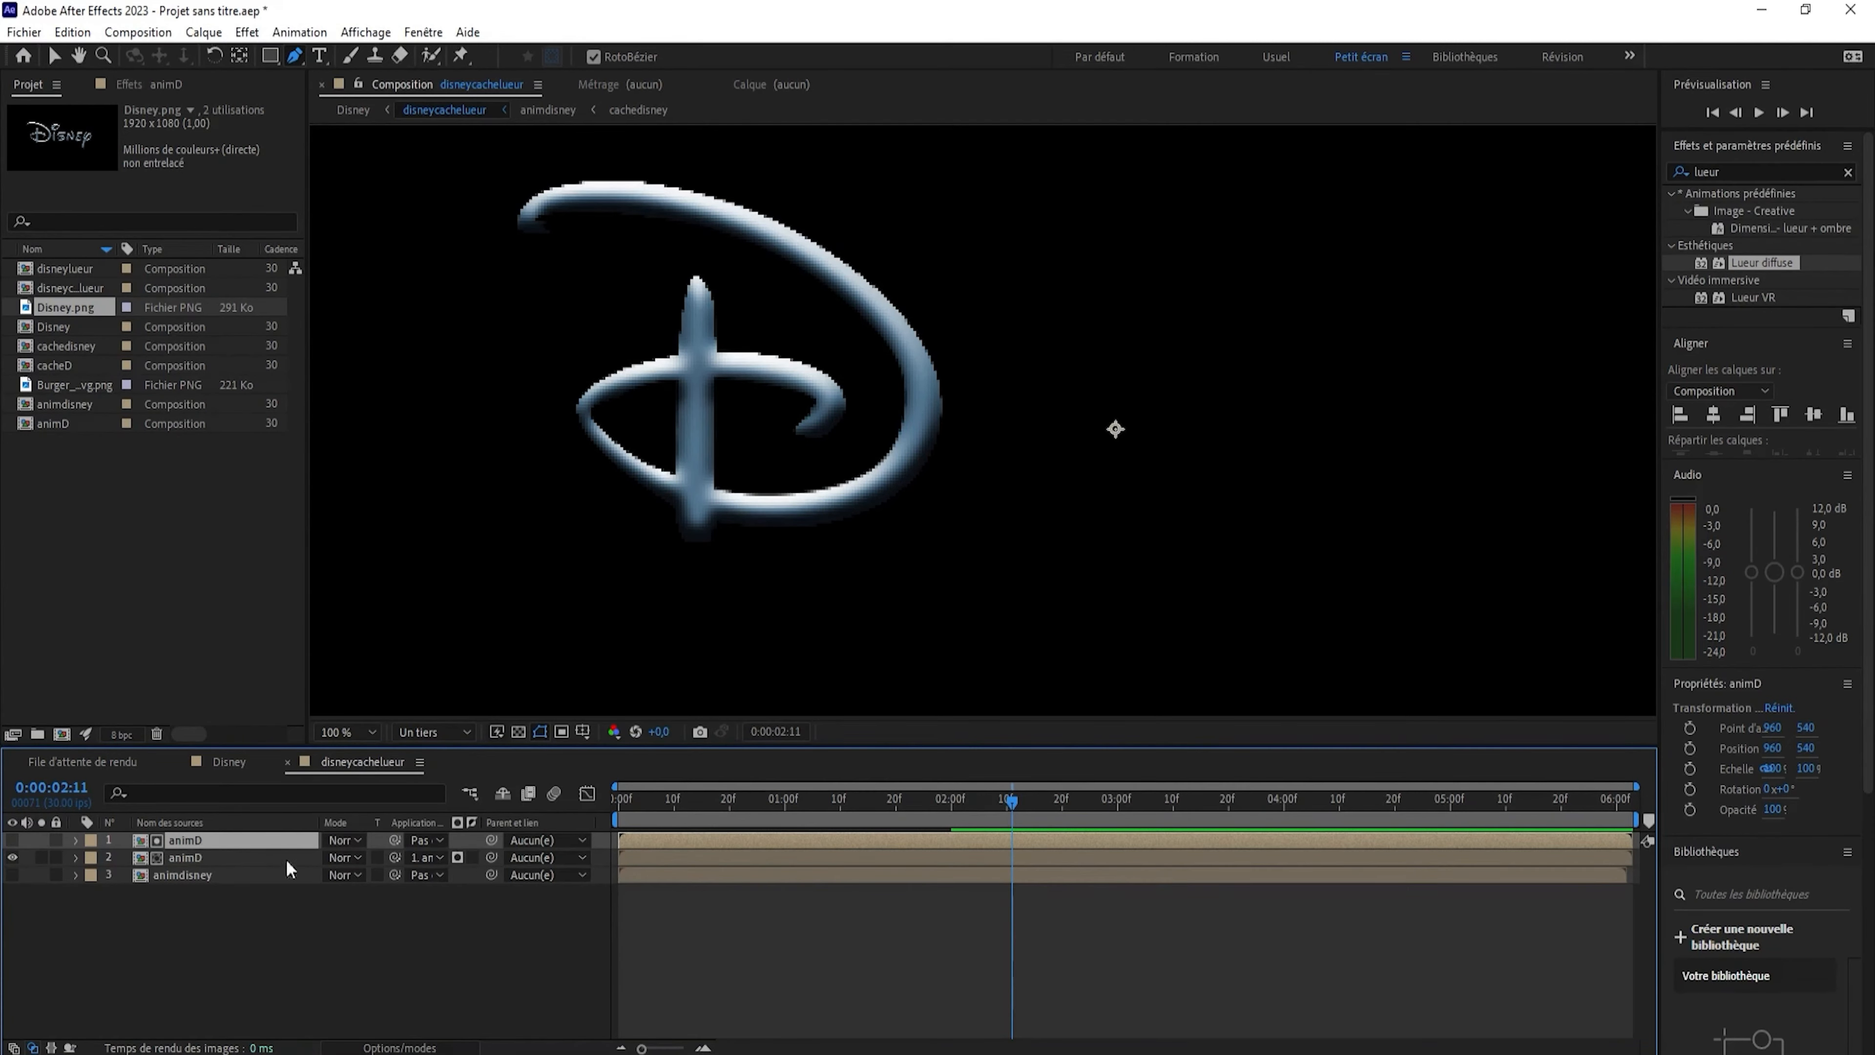
click(472, 856)
drag(1029, 805, 646, 793)
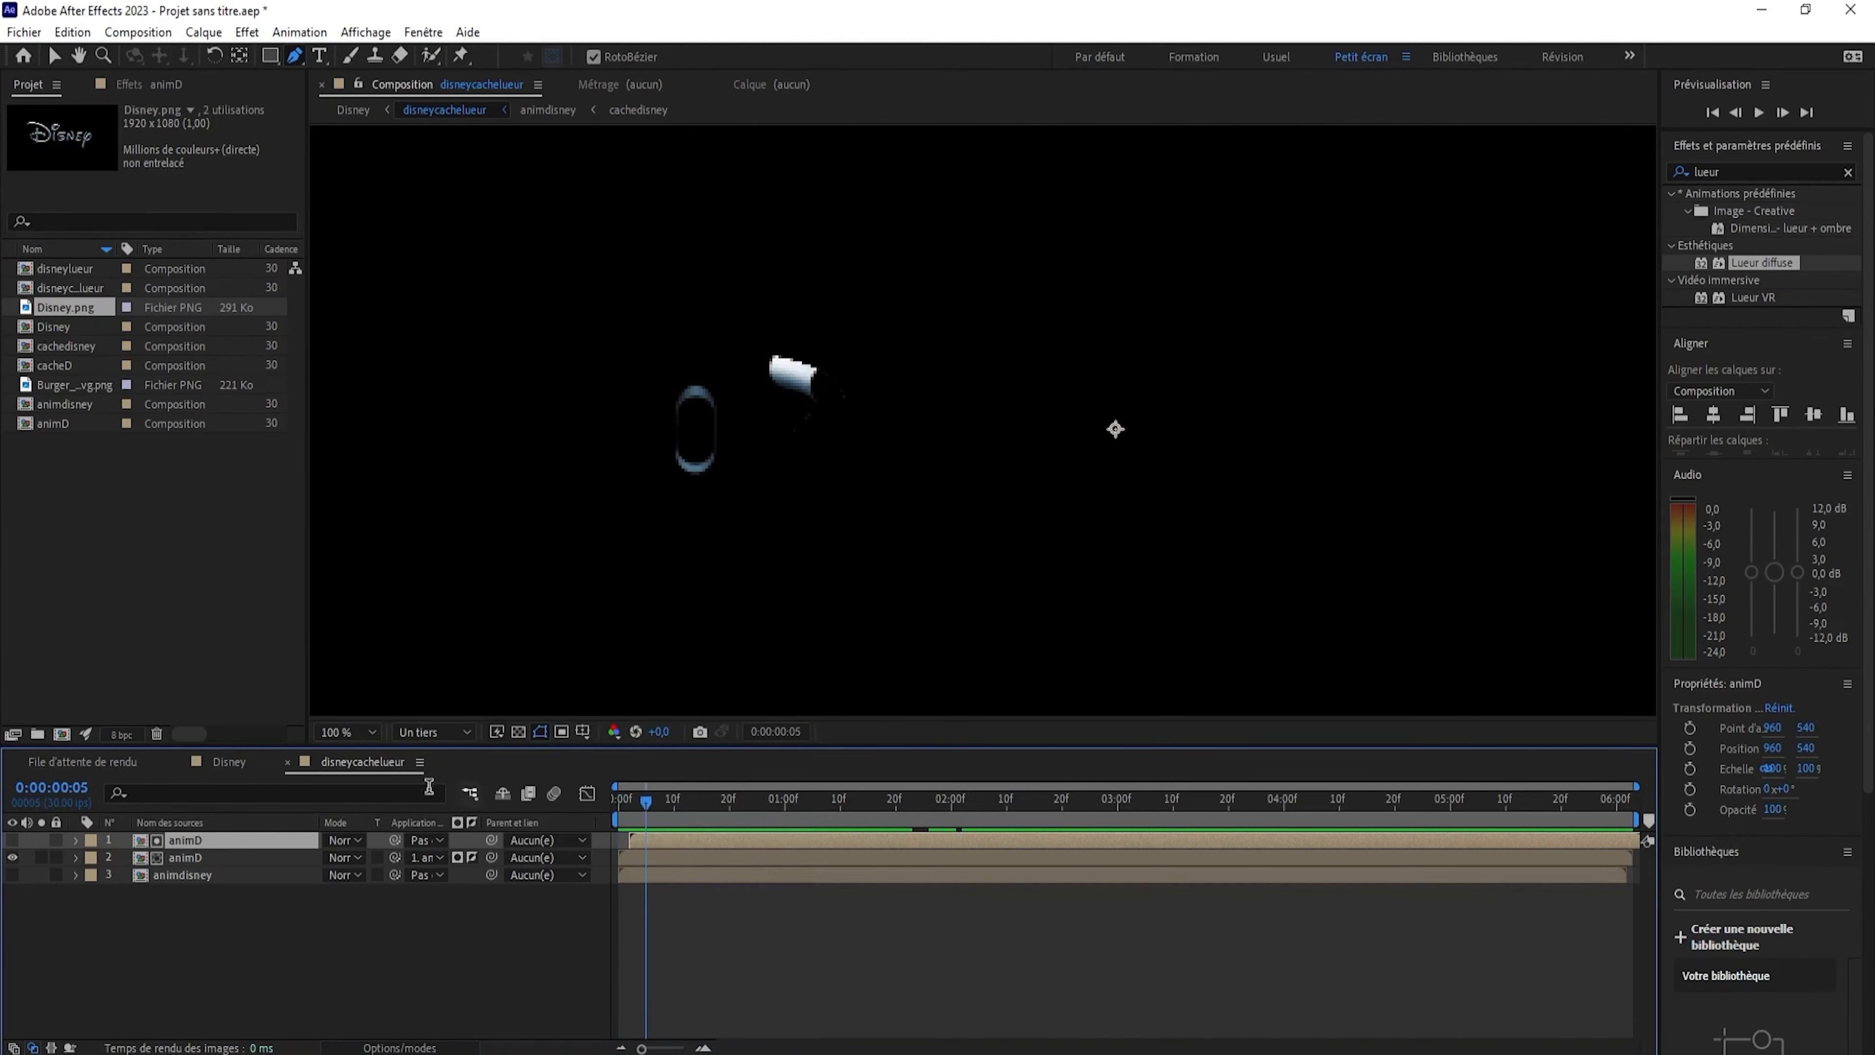
Precompose both animD layers into a composition named lueurD.
shift+click(199, 853)
right_click(216, 838)
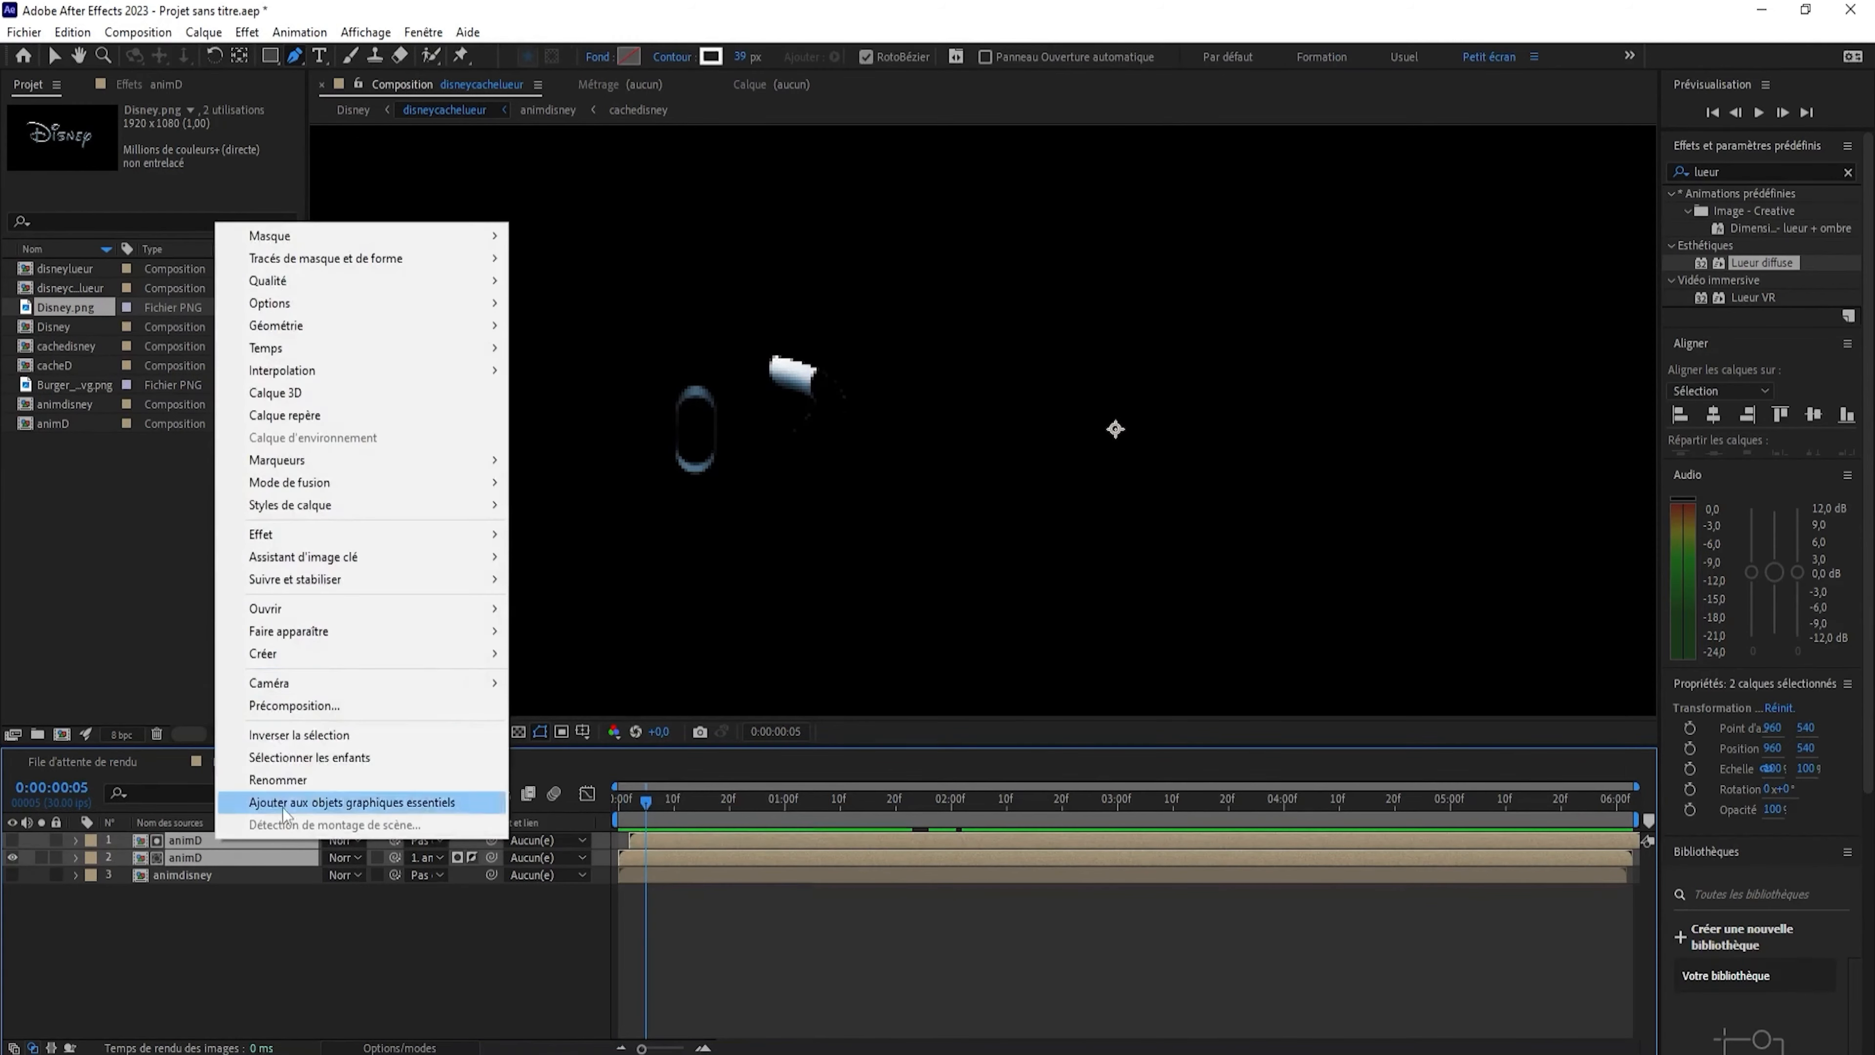
click(323, 697)
text(kueur)
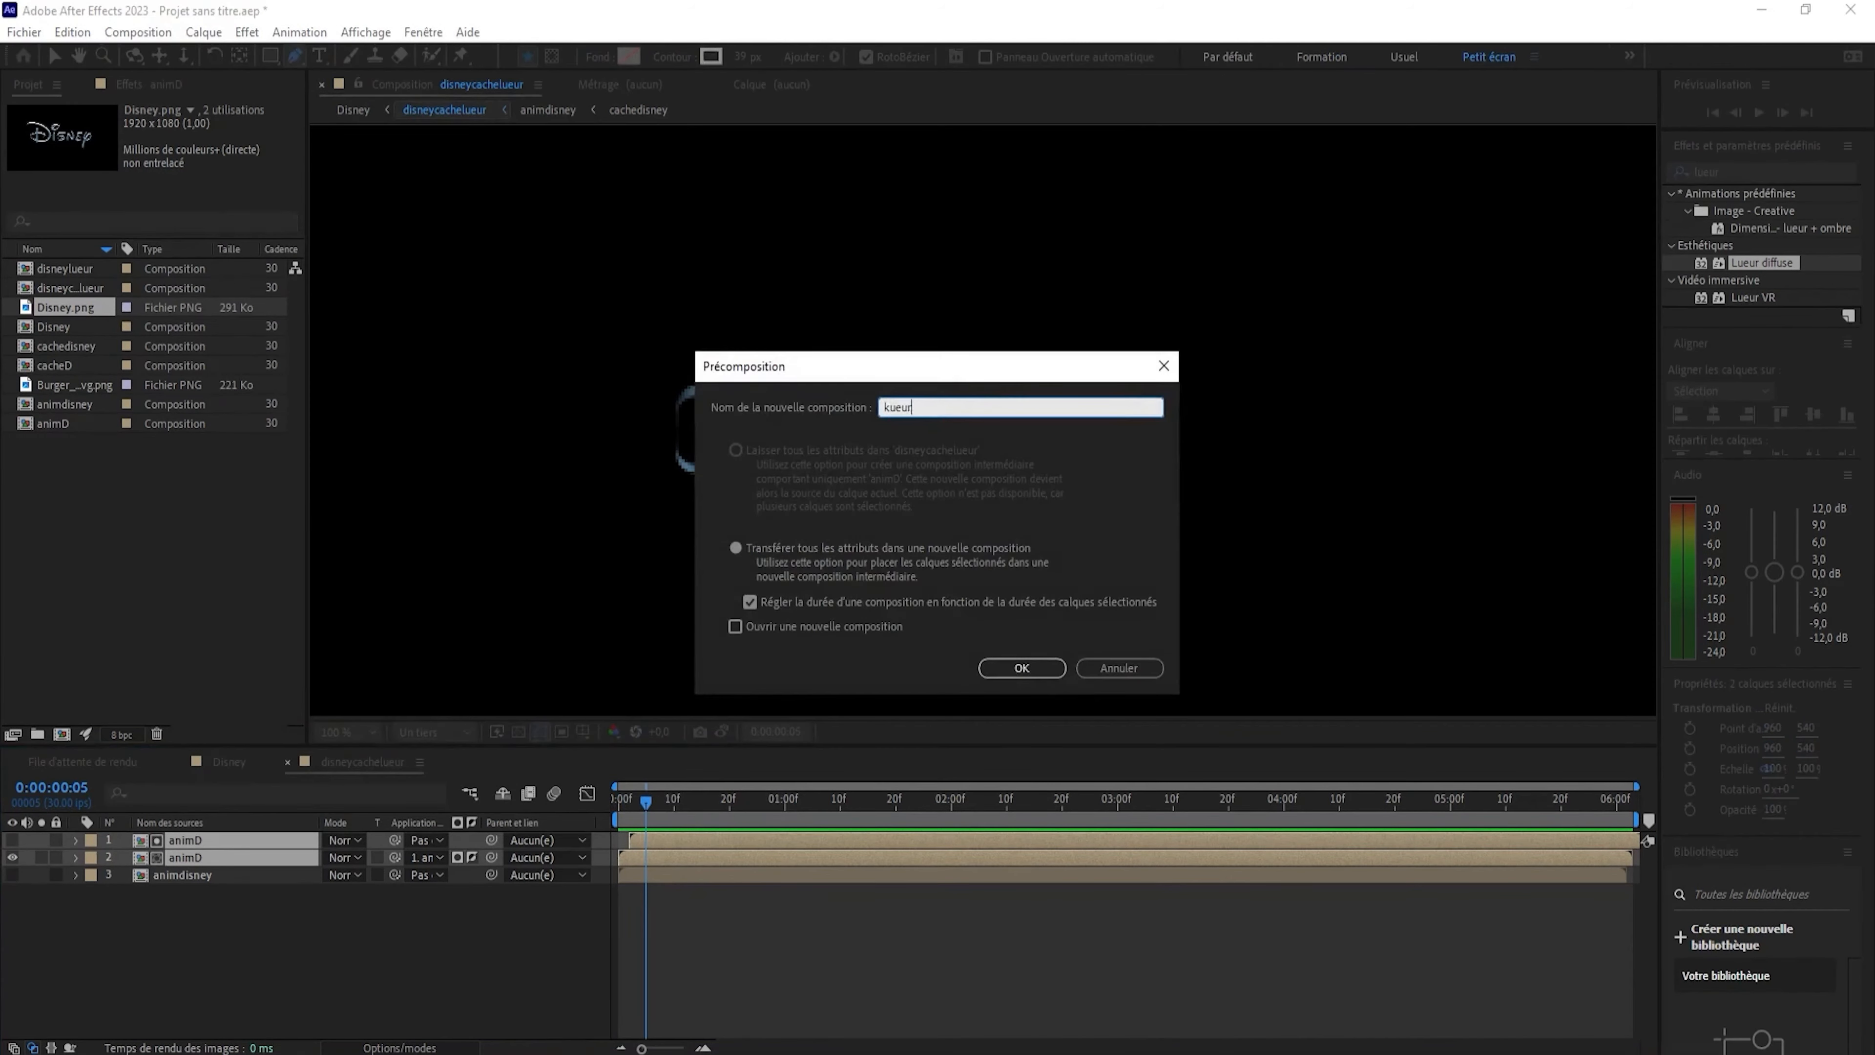
key(BackSpace)
text(l)
click(1021, 668)
drag(664, 808, 651, 802)
Open the lueurD composition and apply the Minimax effect to its lower animD layer.
drag(1734, 269, 1783, 246)
double_click(151, 840)
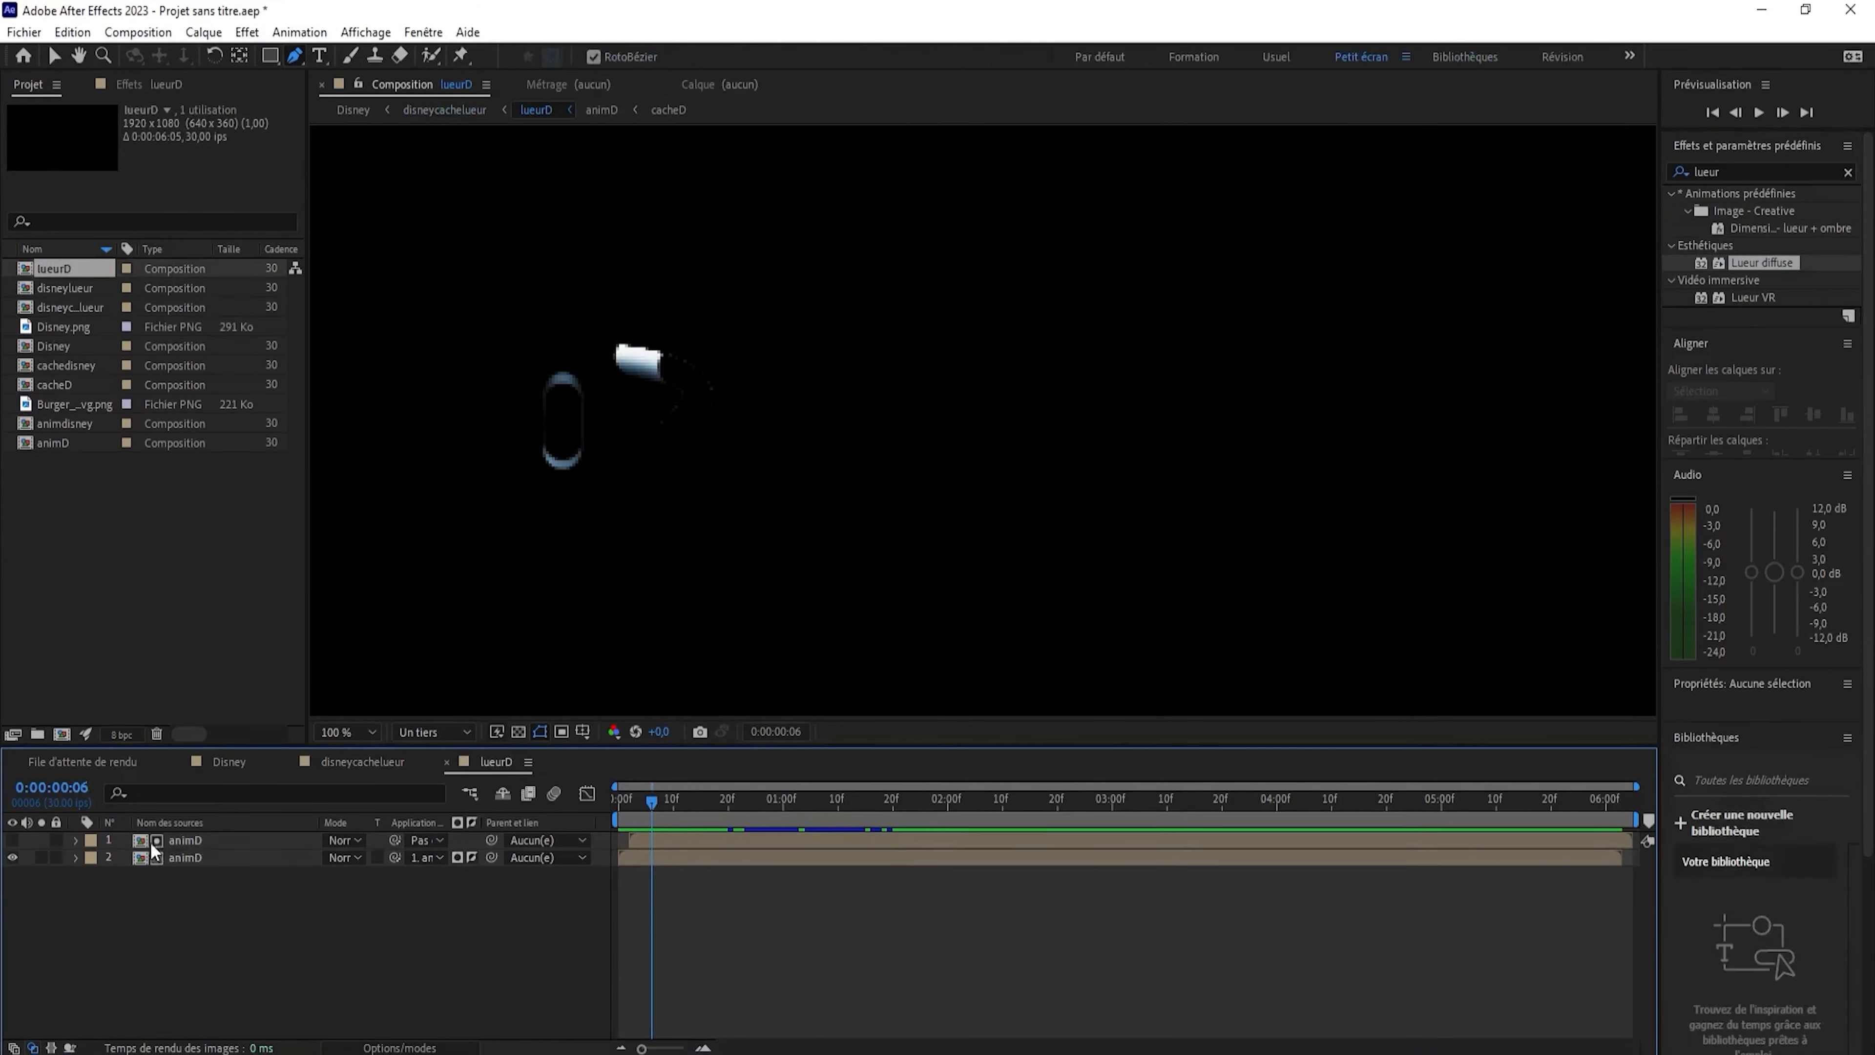
click(159, 856)
drag(1767, 170, 1515, 221)
text(mini)
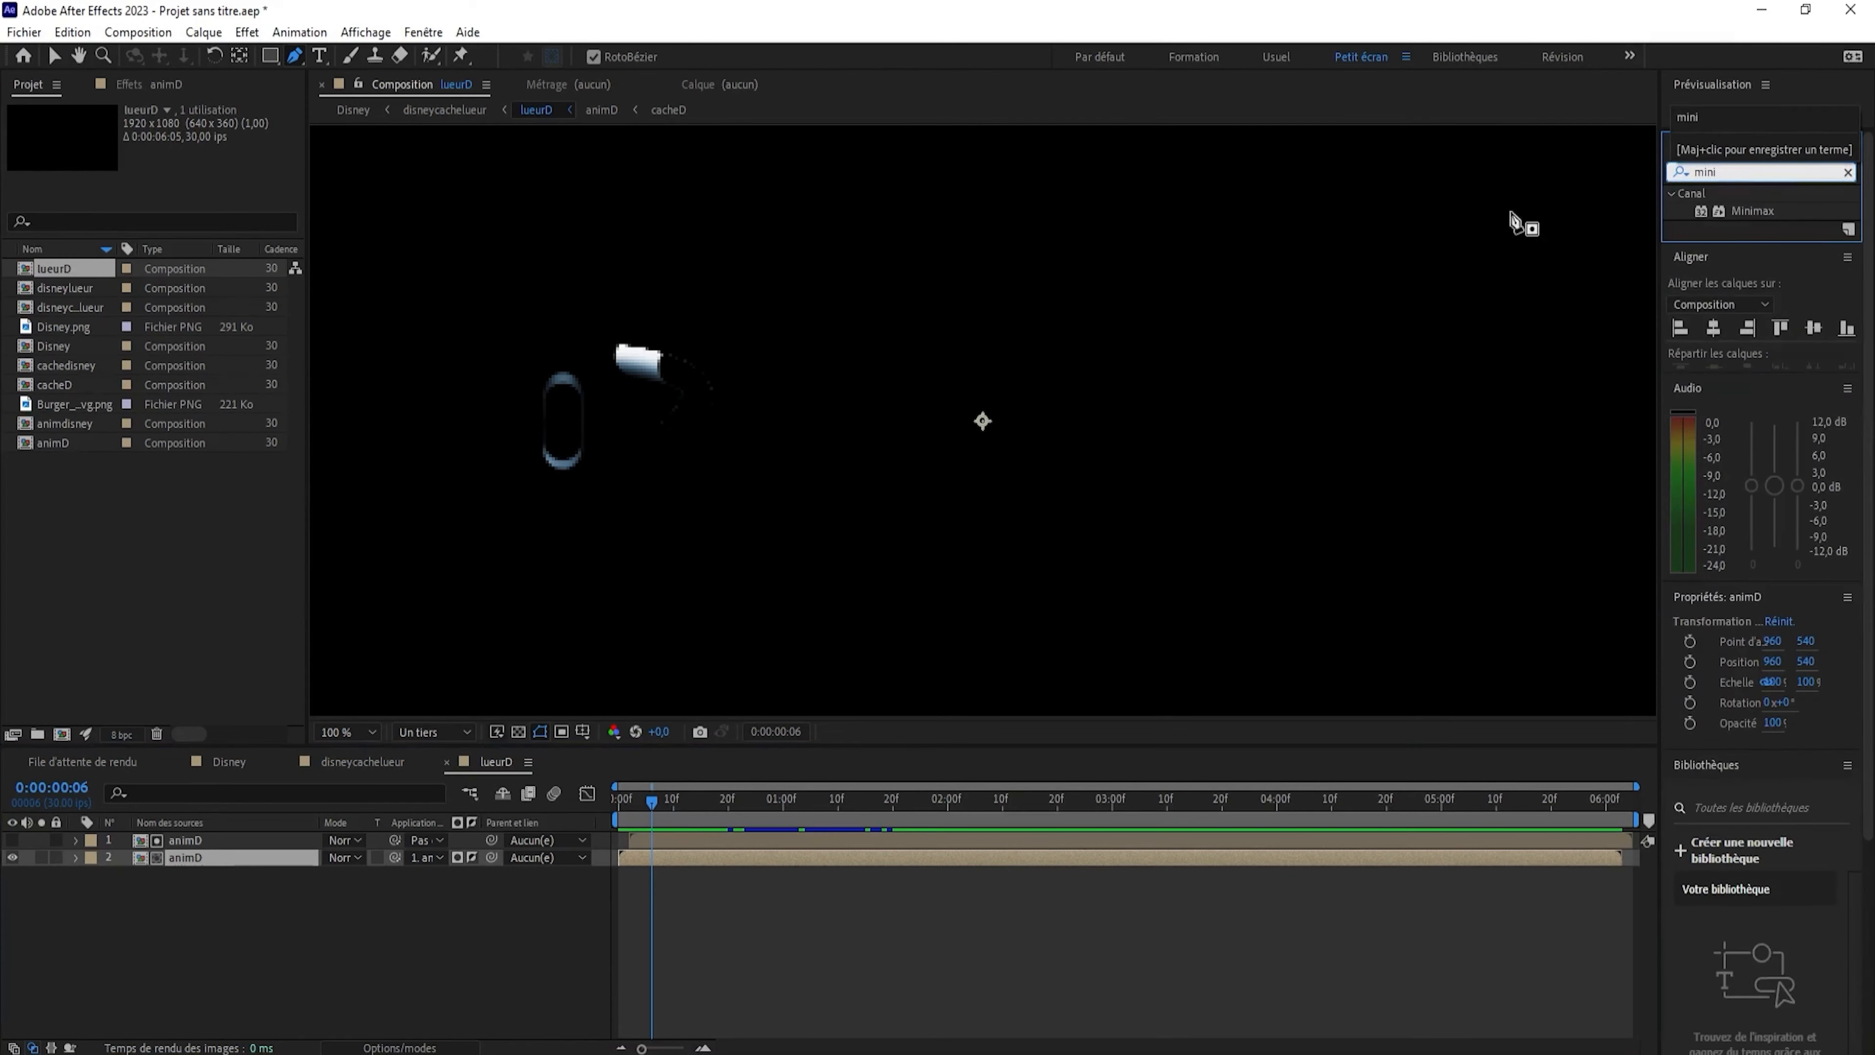
drag(1753, 211, 187, 859)
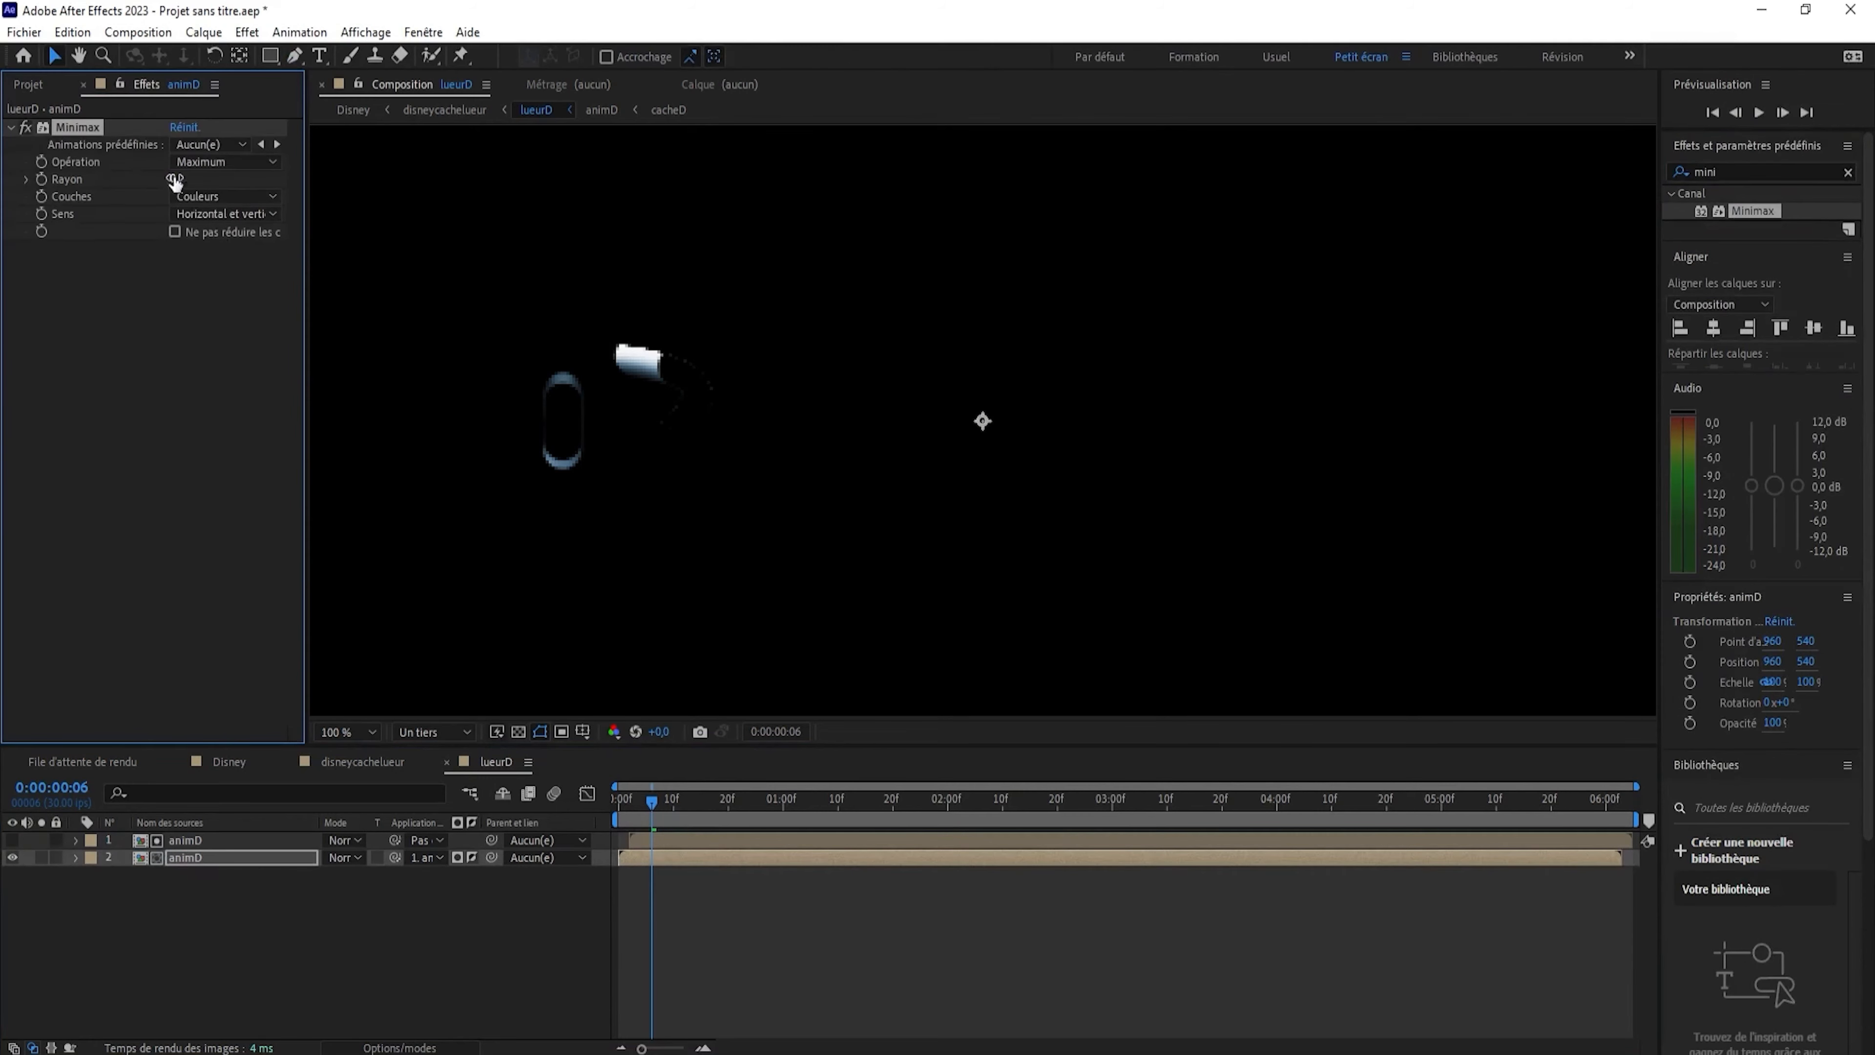
Set Minimax to Opération Minimum, Rayon 2 and Couches Alpha.
click(221, 196)
click(214, 334)
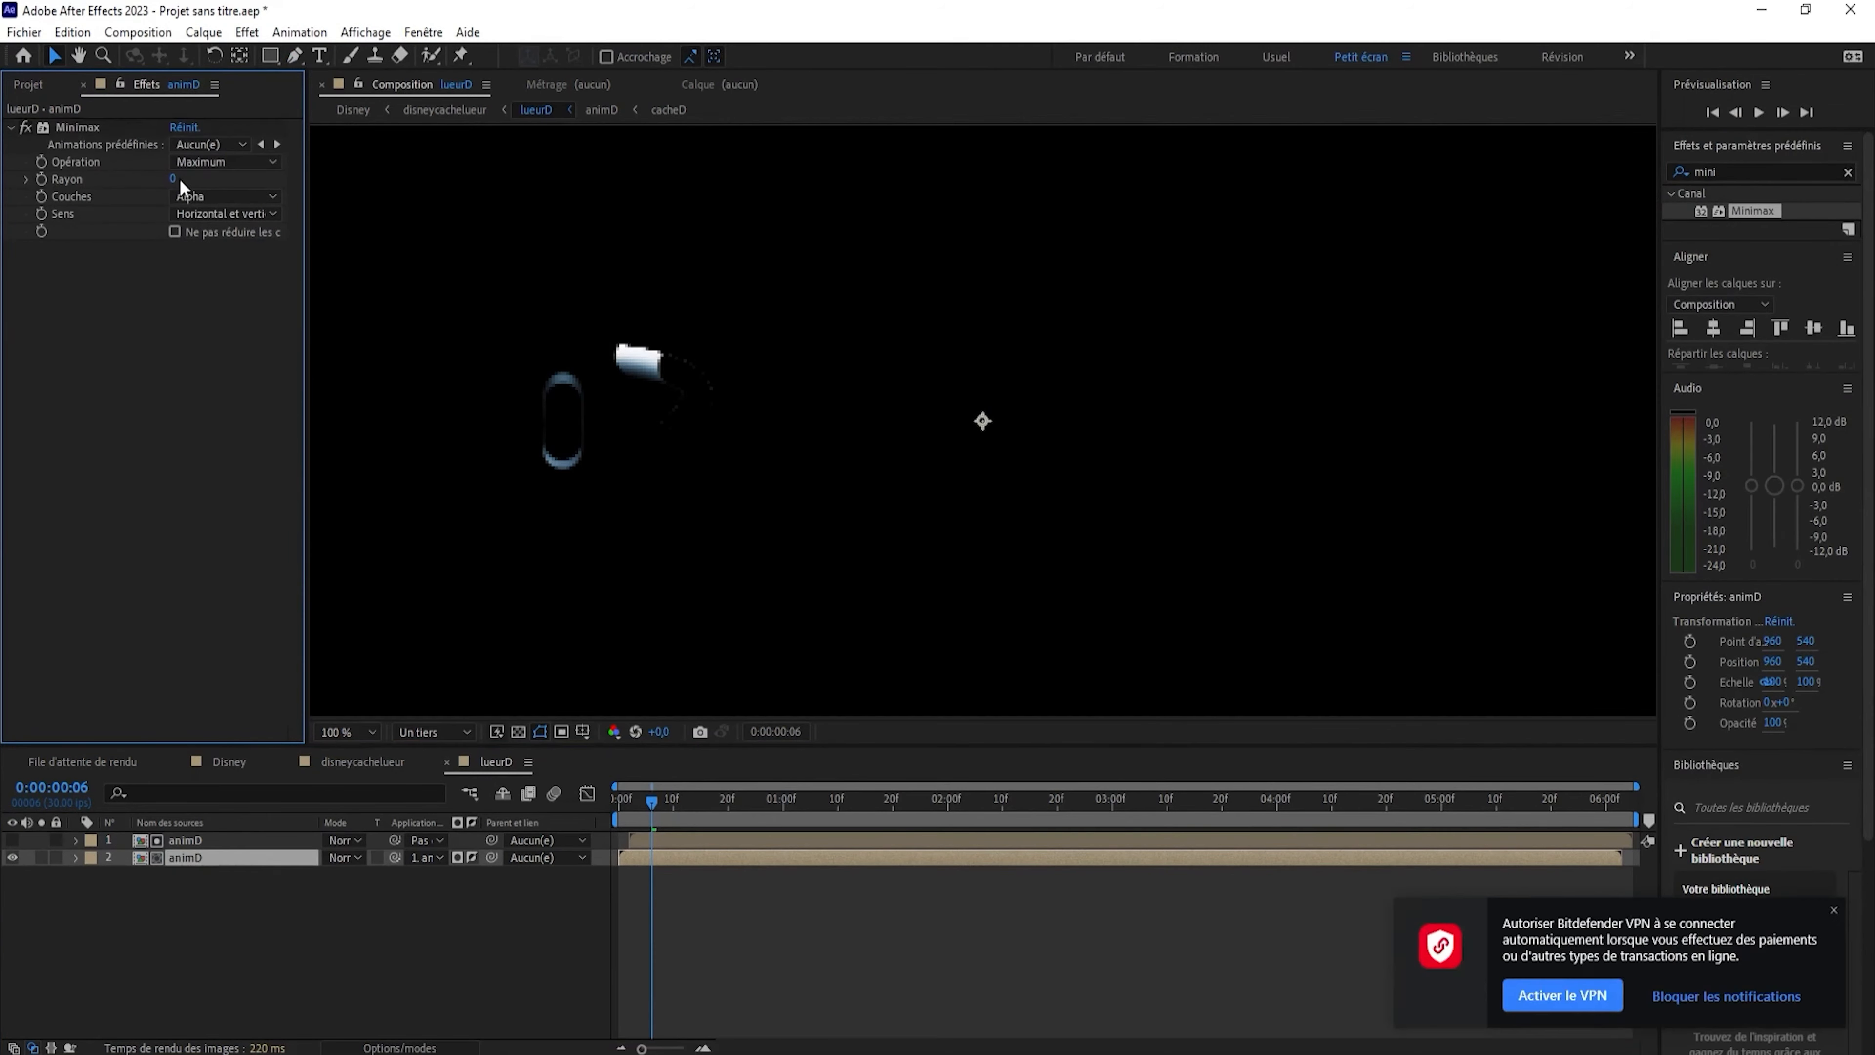
drag(177, 178, 172, 180)
click(207, 162)
click(206, 184)
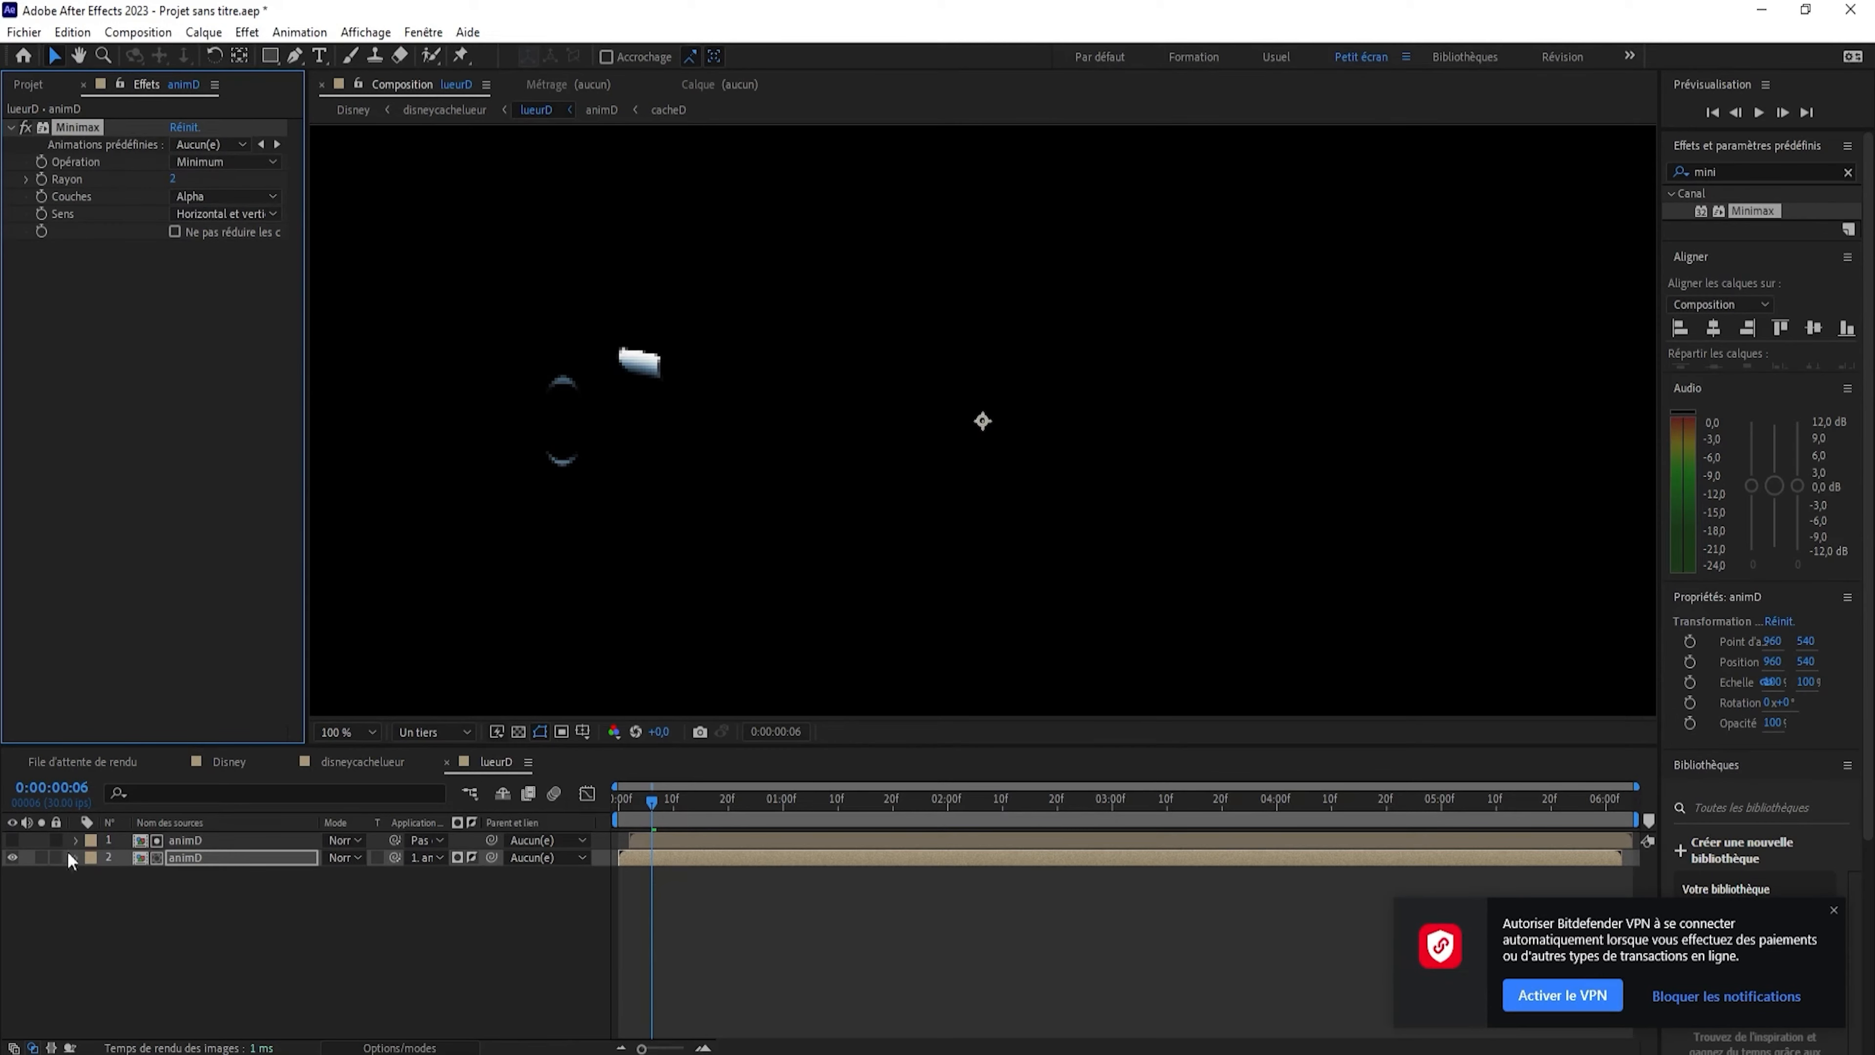
Return to disneycachelueur, apply Lueur diffuse to the lueurD layer and duplicate the effect.
click(444, 110)
click(202, 841)
click(1744, 166)
text(lueur)
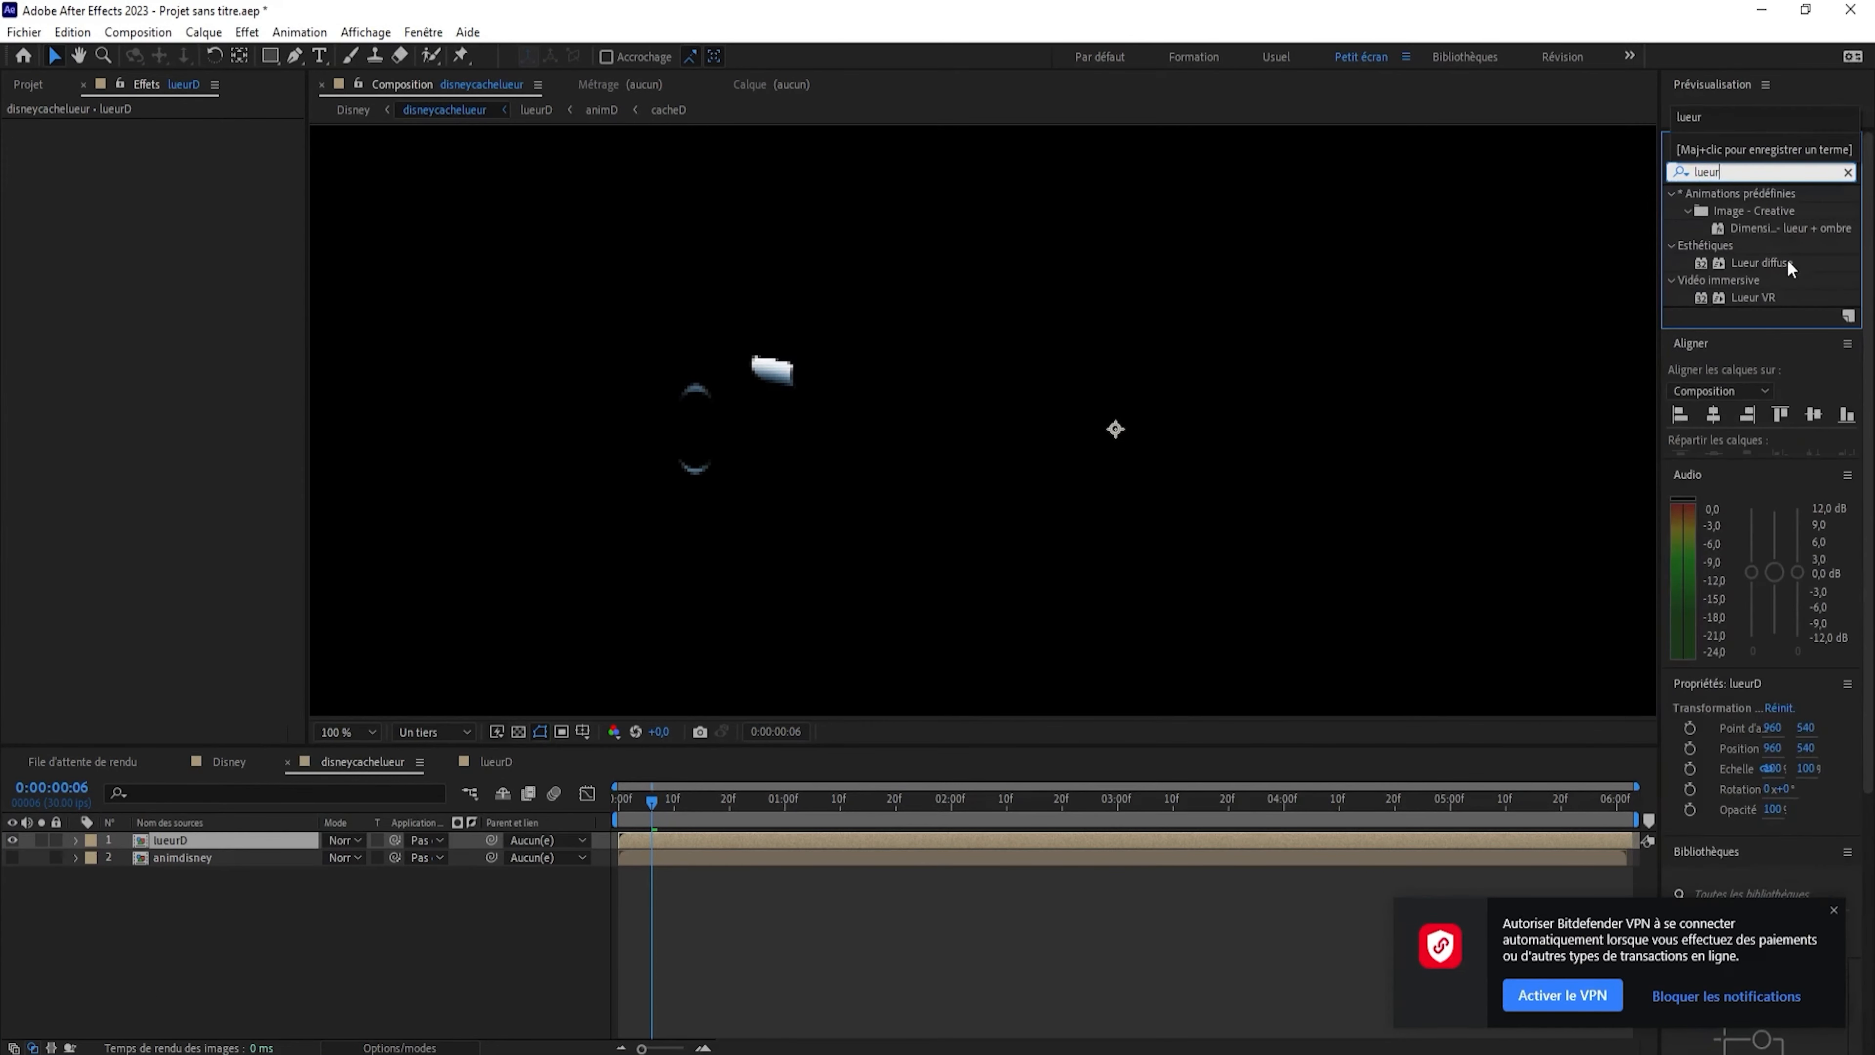
drag(1787, 258, 177, 841)
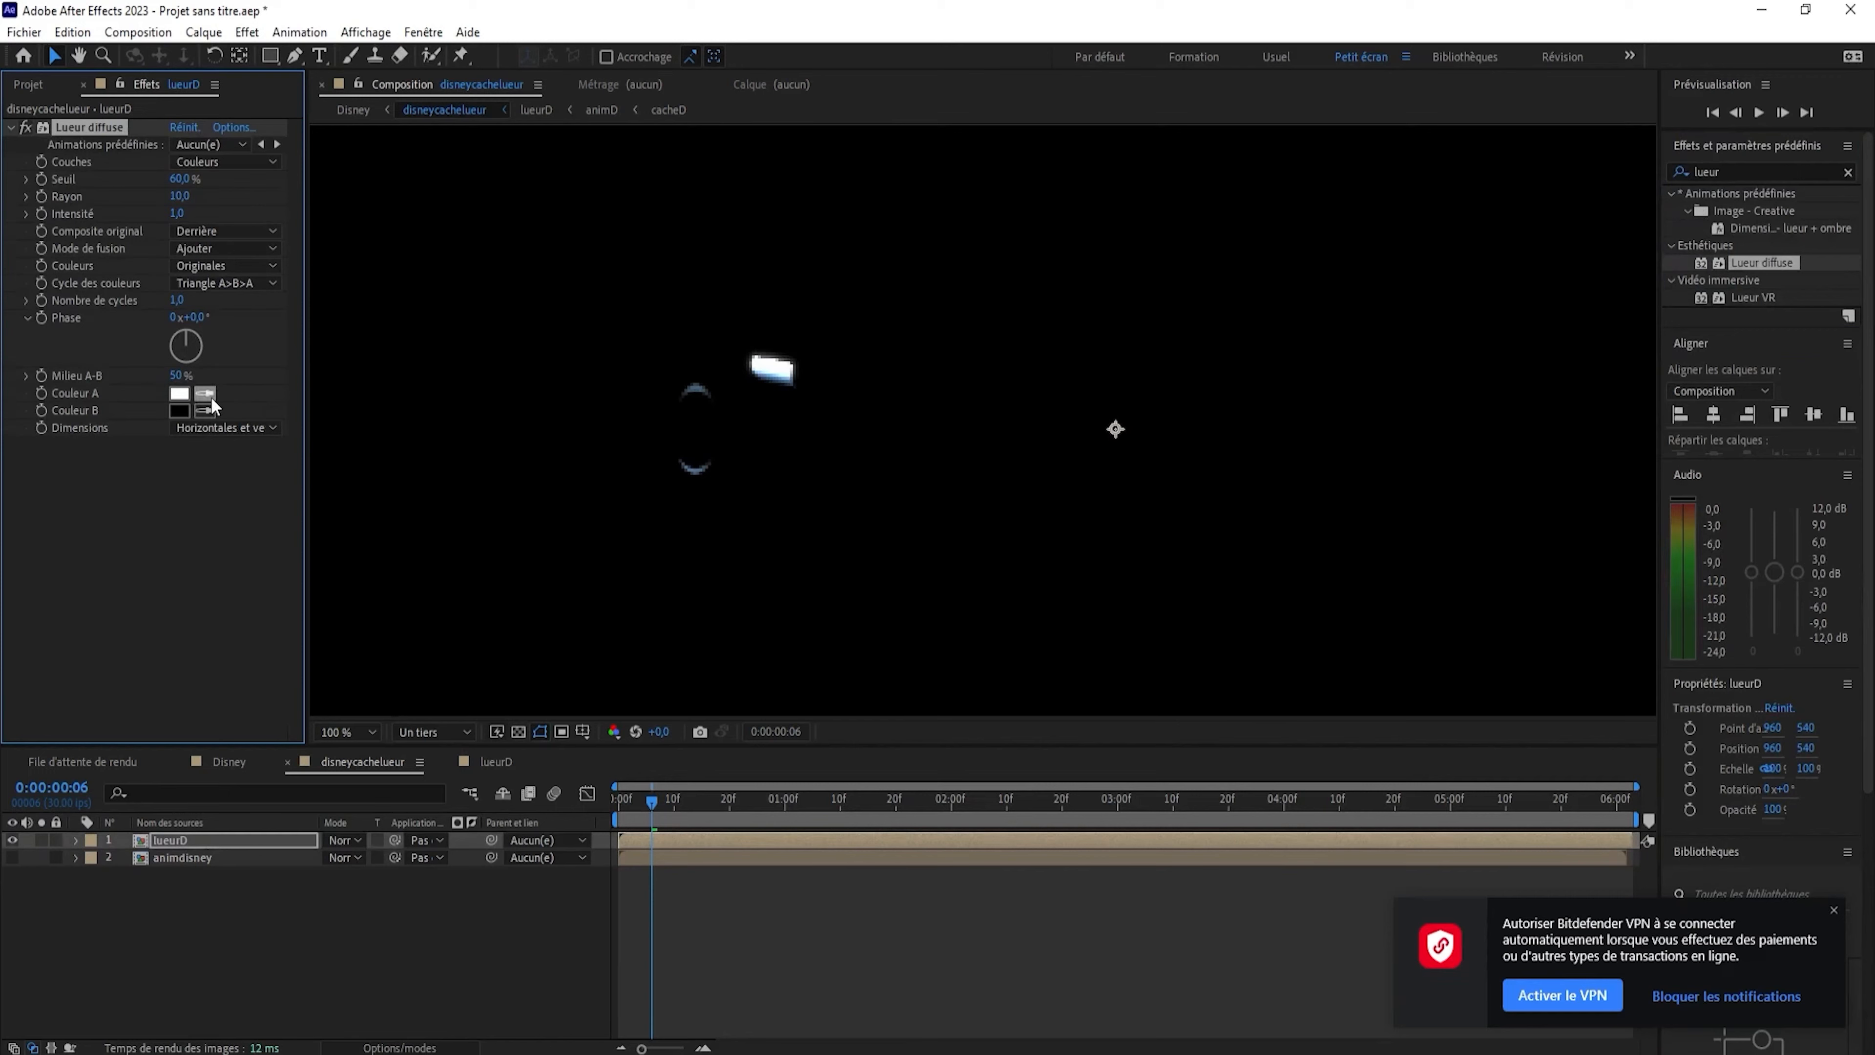
key(ctrl+d)
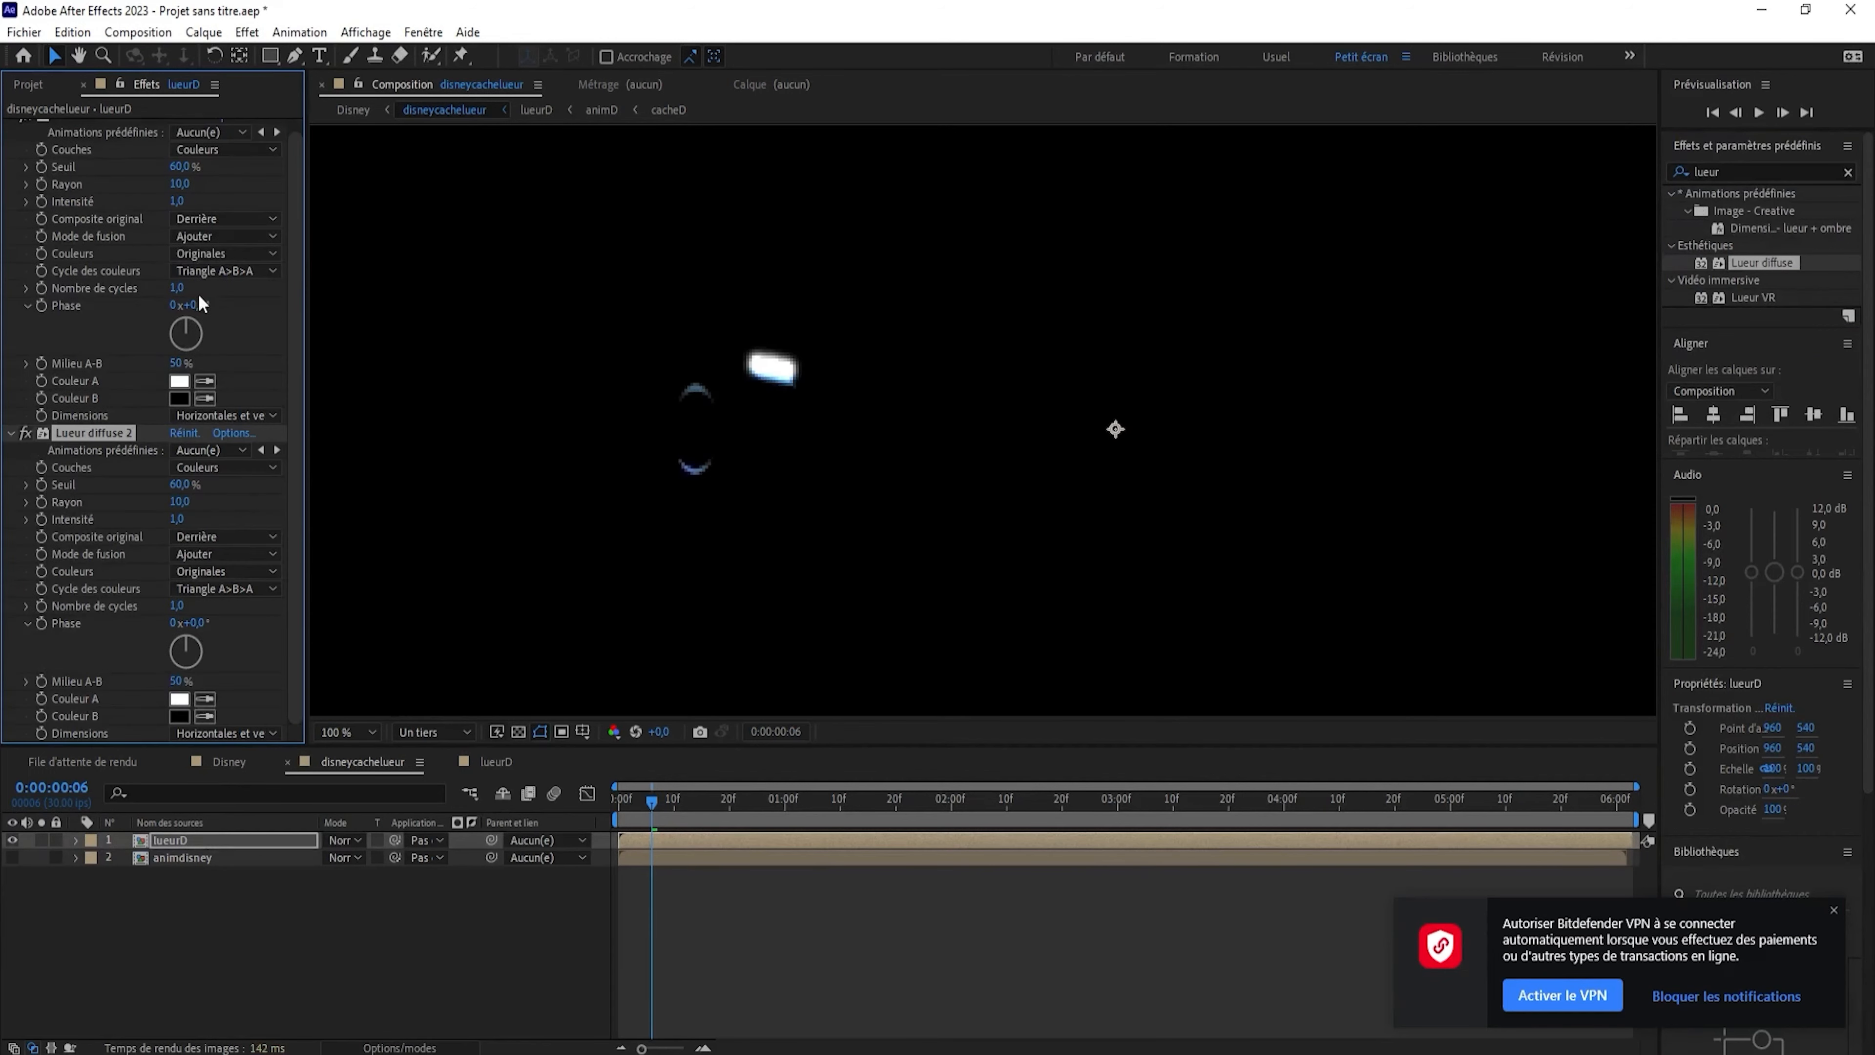
Set the first Lueur diffuse to a blue Couleur A, light blue Couleur B, Seuil 67,9 %, Rayon 19 and Intensité 1,1.
click(174, 385)
click(1478, 683)
drag(1338, 577, 1380, 578)
click(1636, 575)
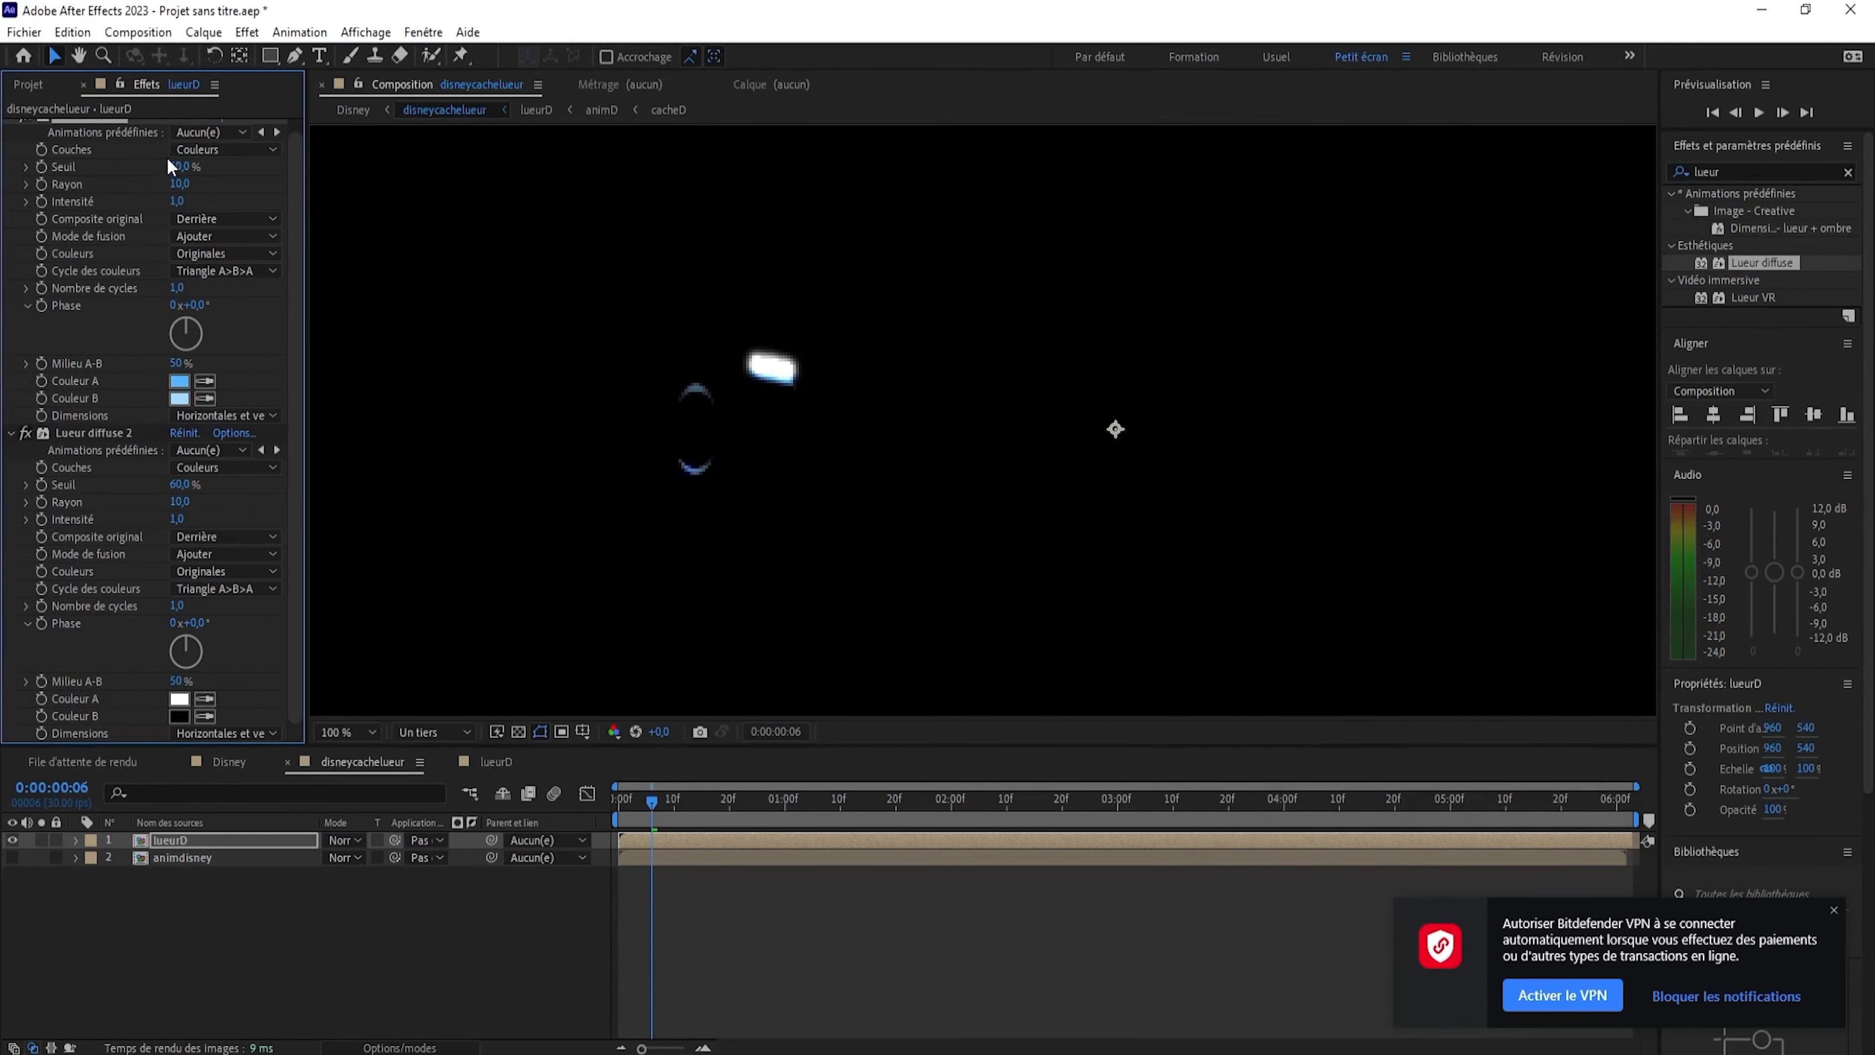
mouse_move(182, 184)
mouse_down()
mouse_move(196, 203)
mouse_move(179, 203)
mouse_up()
drag(652, 812, 830, 794)
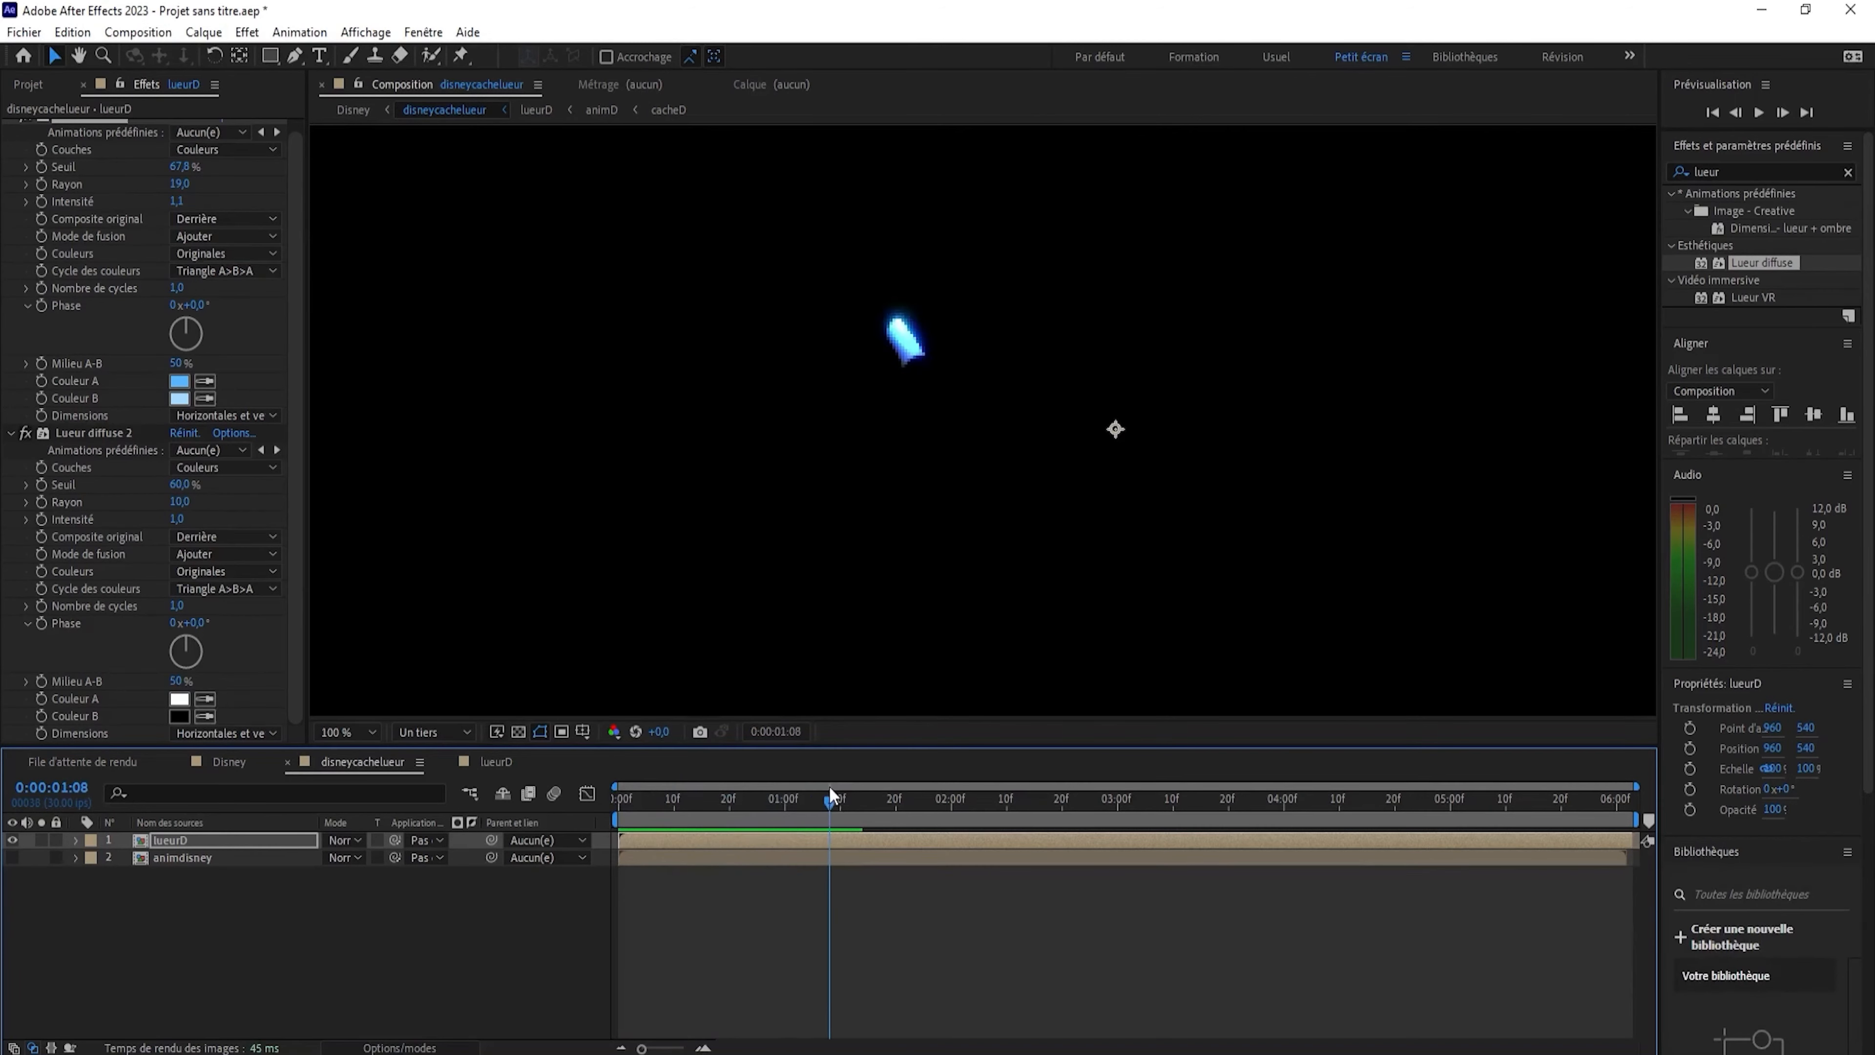
Duplicate Lueur diffuse 2, set the copy's Seuil to 74,9 % and Rayon to 46, and duplicate that glow once more.
click(95, 427)
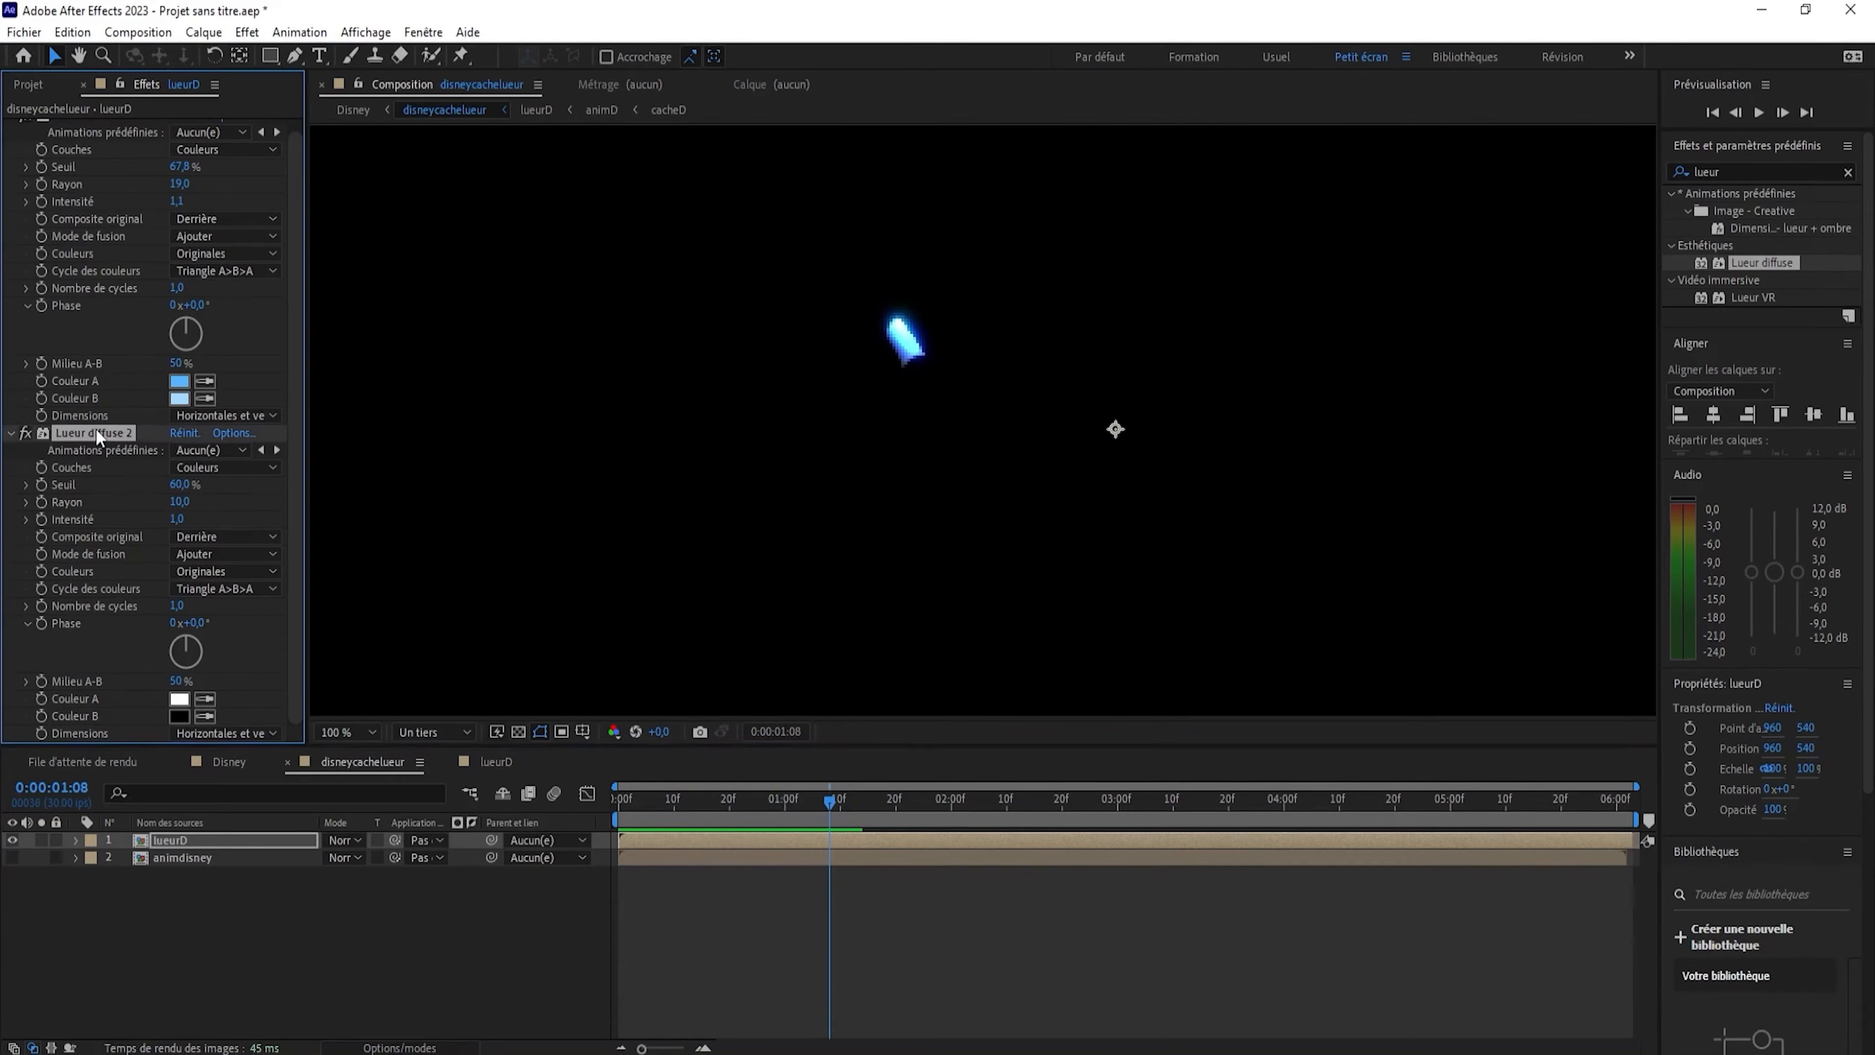
key(ctrl+d)
drag(180, 484, 221, 522)
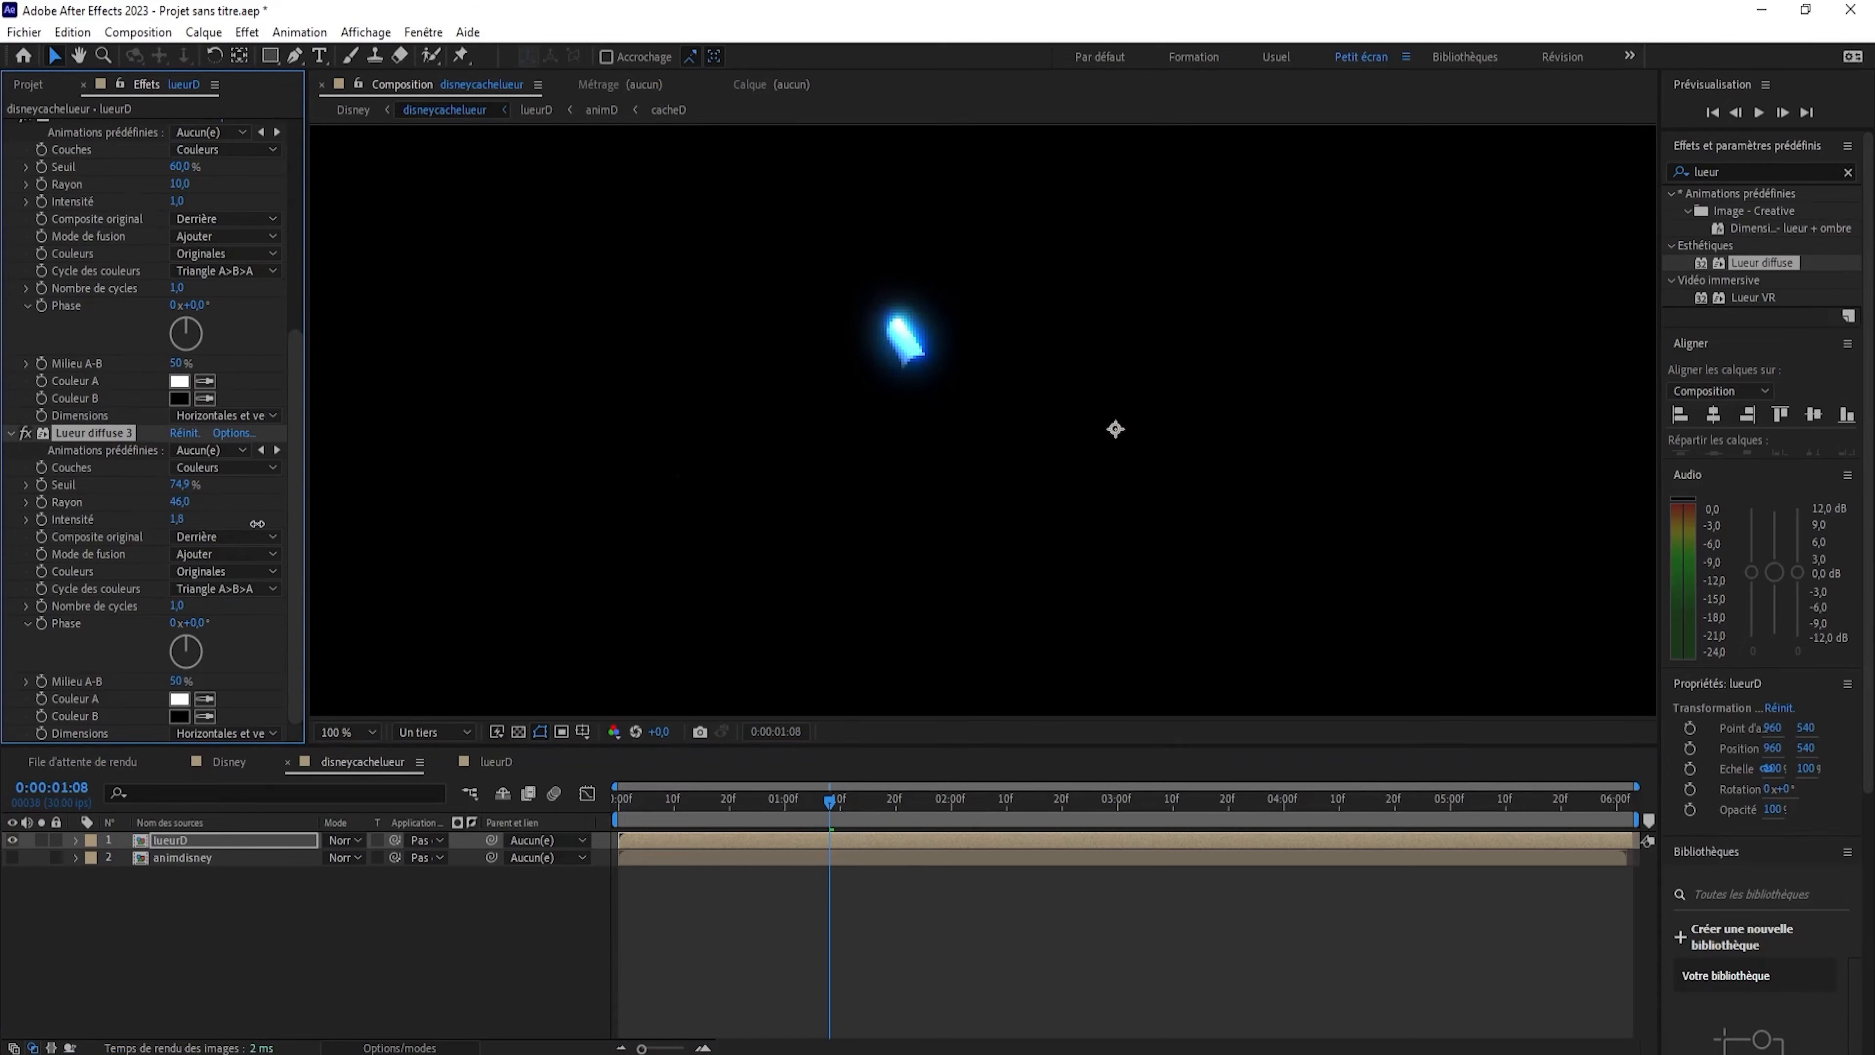
drag(825, 812, 884, 775)
click(97, 434)
key(ctrl+d)
Add Disney.png from the project to disneycachelueur, directly below lueurD.
key(ctrl+shift+a)
key(ctrl+0)
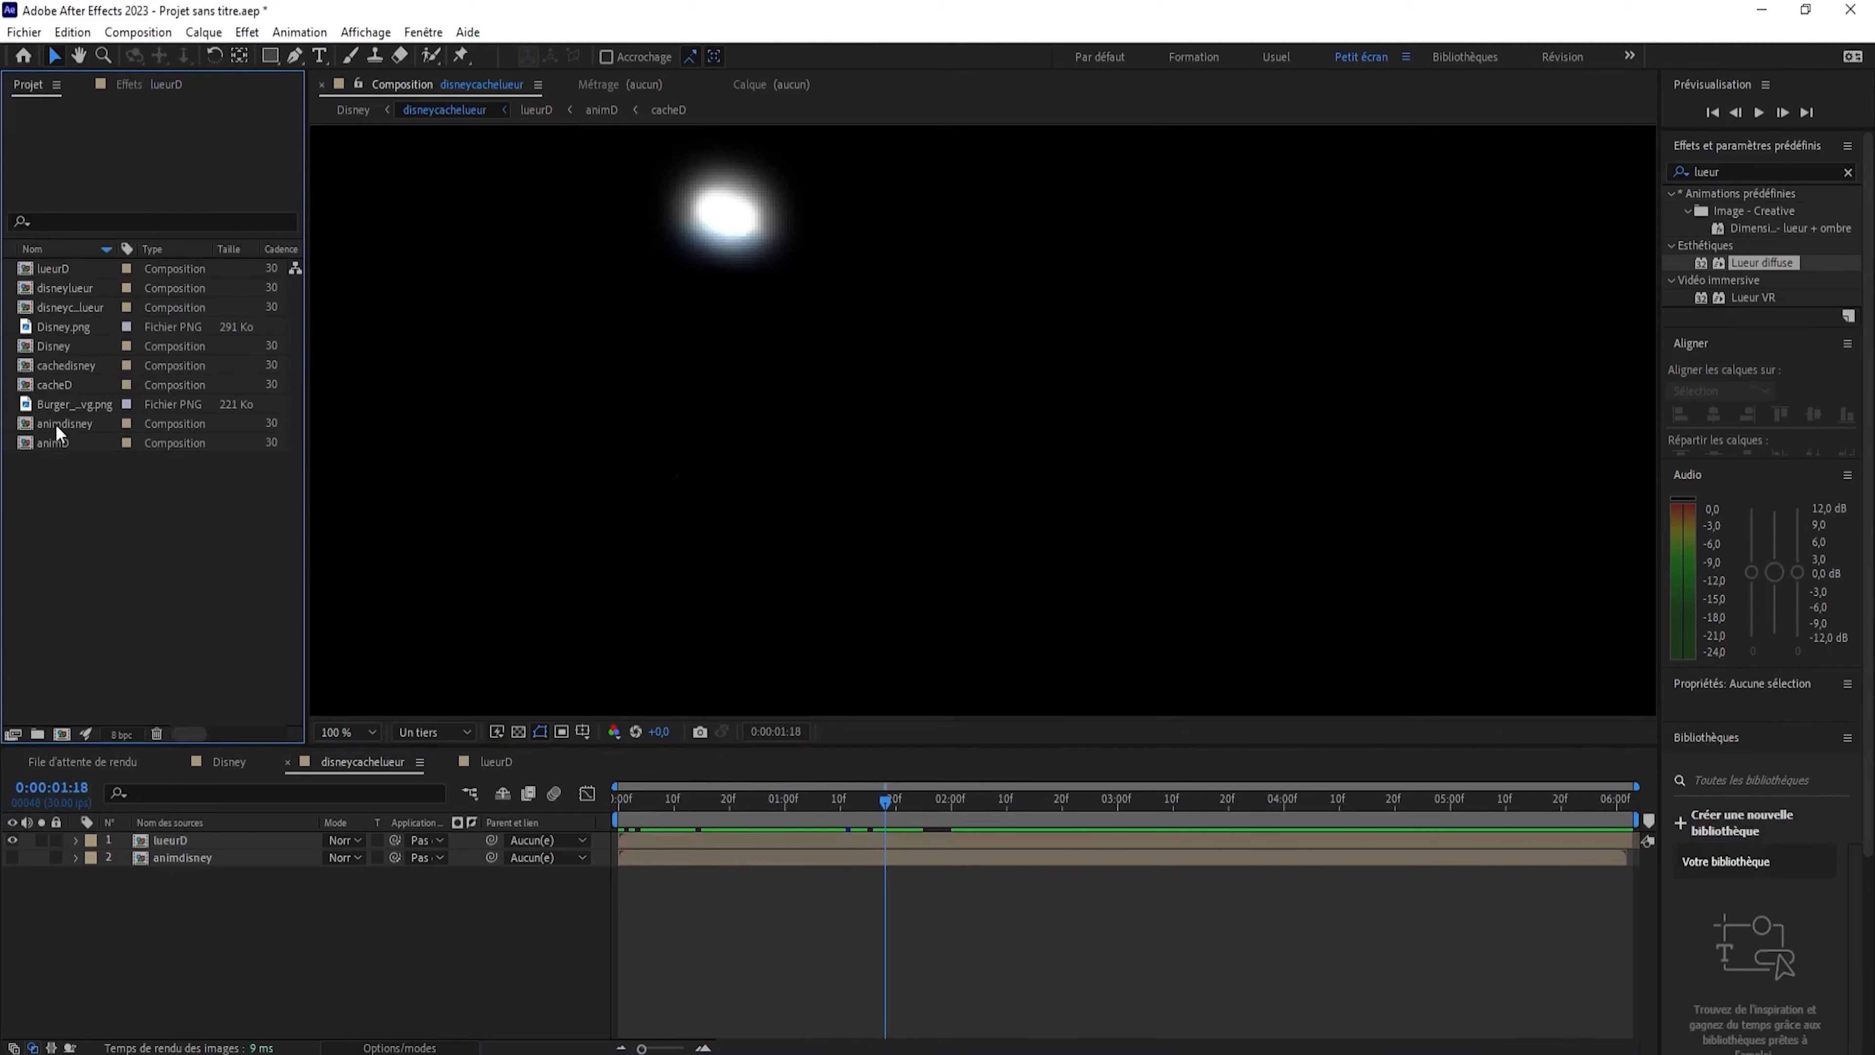
drag(59, 327, 162, 850)
With the Pen tool, outline the letter D on Disney.png with a mask running from its upper-left curl around to its base.
click(294, 55)
click(590, 229)
click(524, 258)
click(502, 191)
click(554, 156)
click(634, 147)
click(776, 187)
click(855, 243)
click(879, 263)
click(907, 299)
click(936, 344)
click(946, 372)
click(942, 469)
click(918, 503)
click(893, 531)
click(842, 543)
click(817, 545)
click(770, 552)
click(734, 560)
click(712, 561)
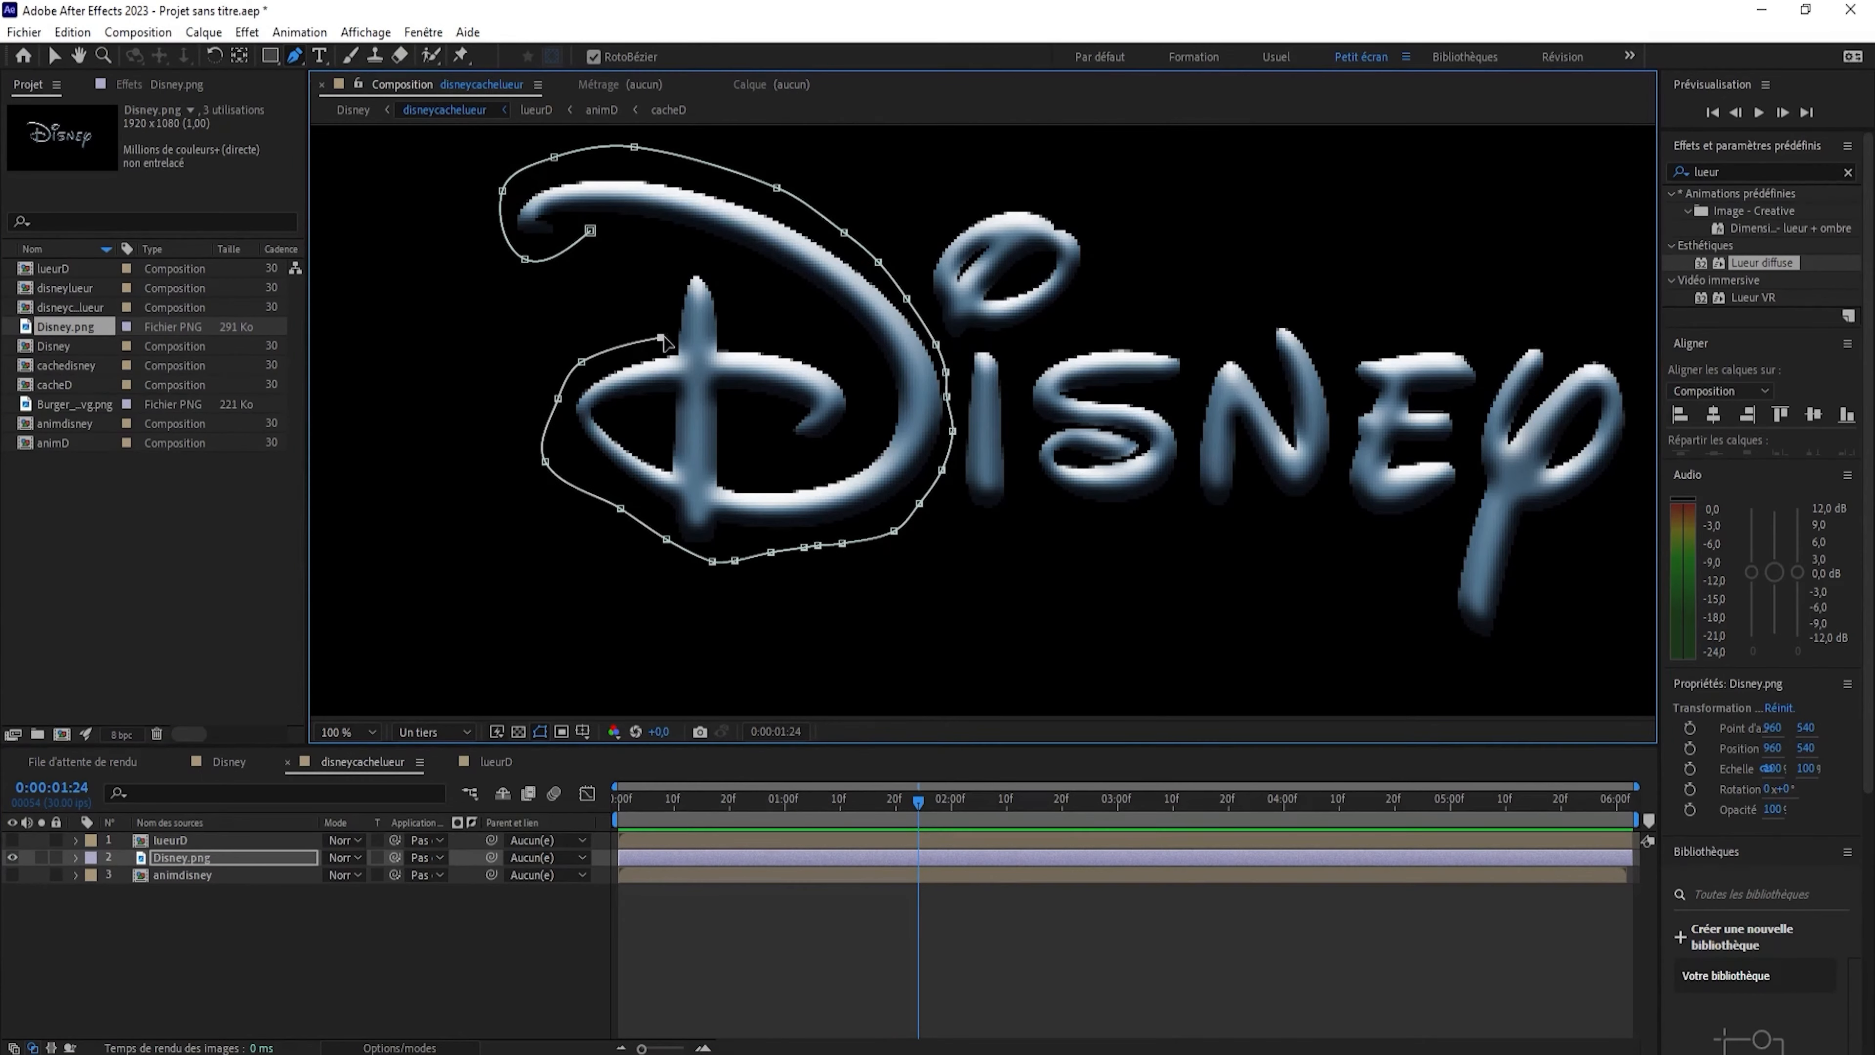
click(674, 325)
click(673, 296)
click(655, 274)
key(ctrl+z)
key(ctrl+z)
key(ctrl+z)
Close the D mask on Disney.png with points running back up to the start beside the upper-left curl.
click(661, 337)
click(652, 308)
click(640, 283)
click(622, 262)
click(592, 230)
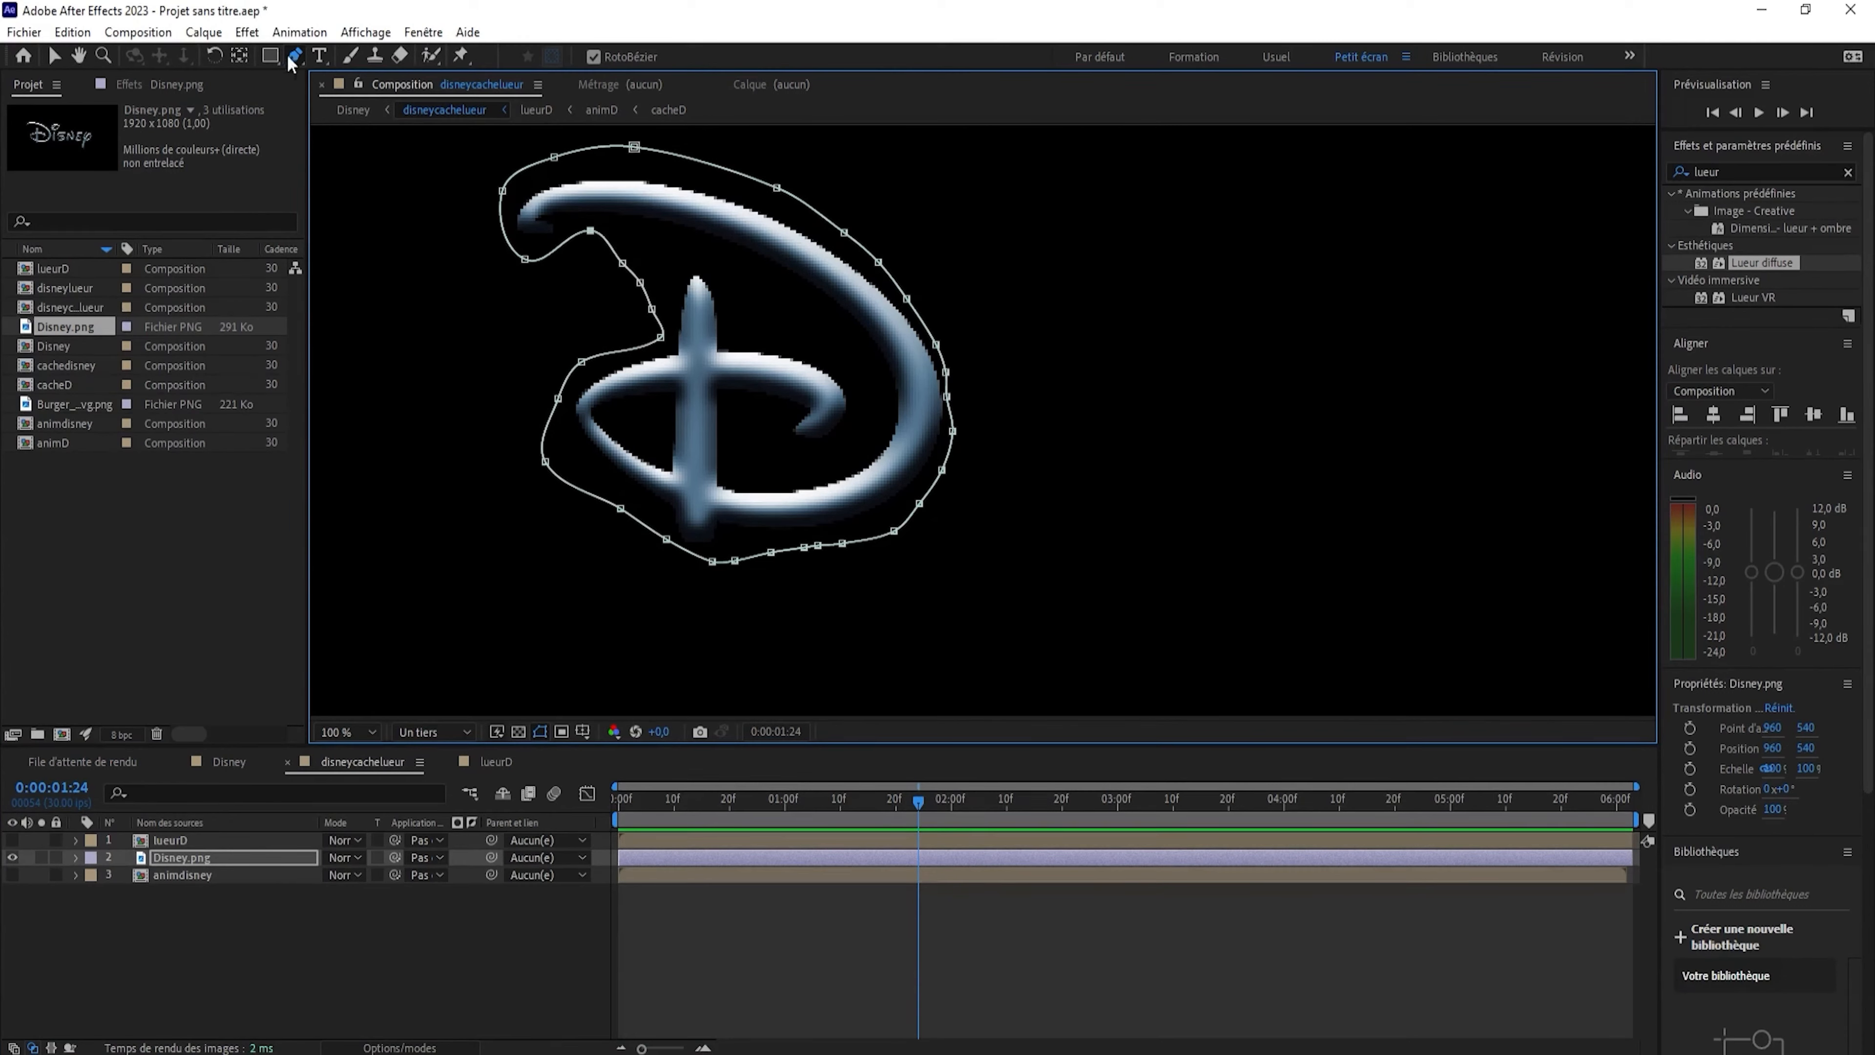
click(161, 859)
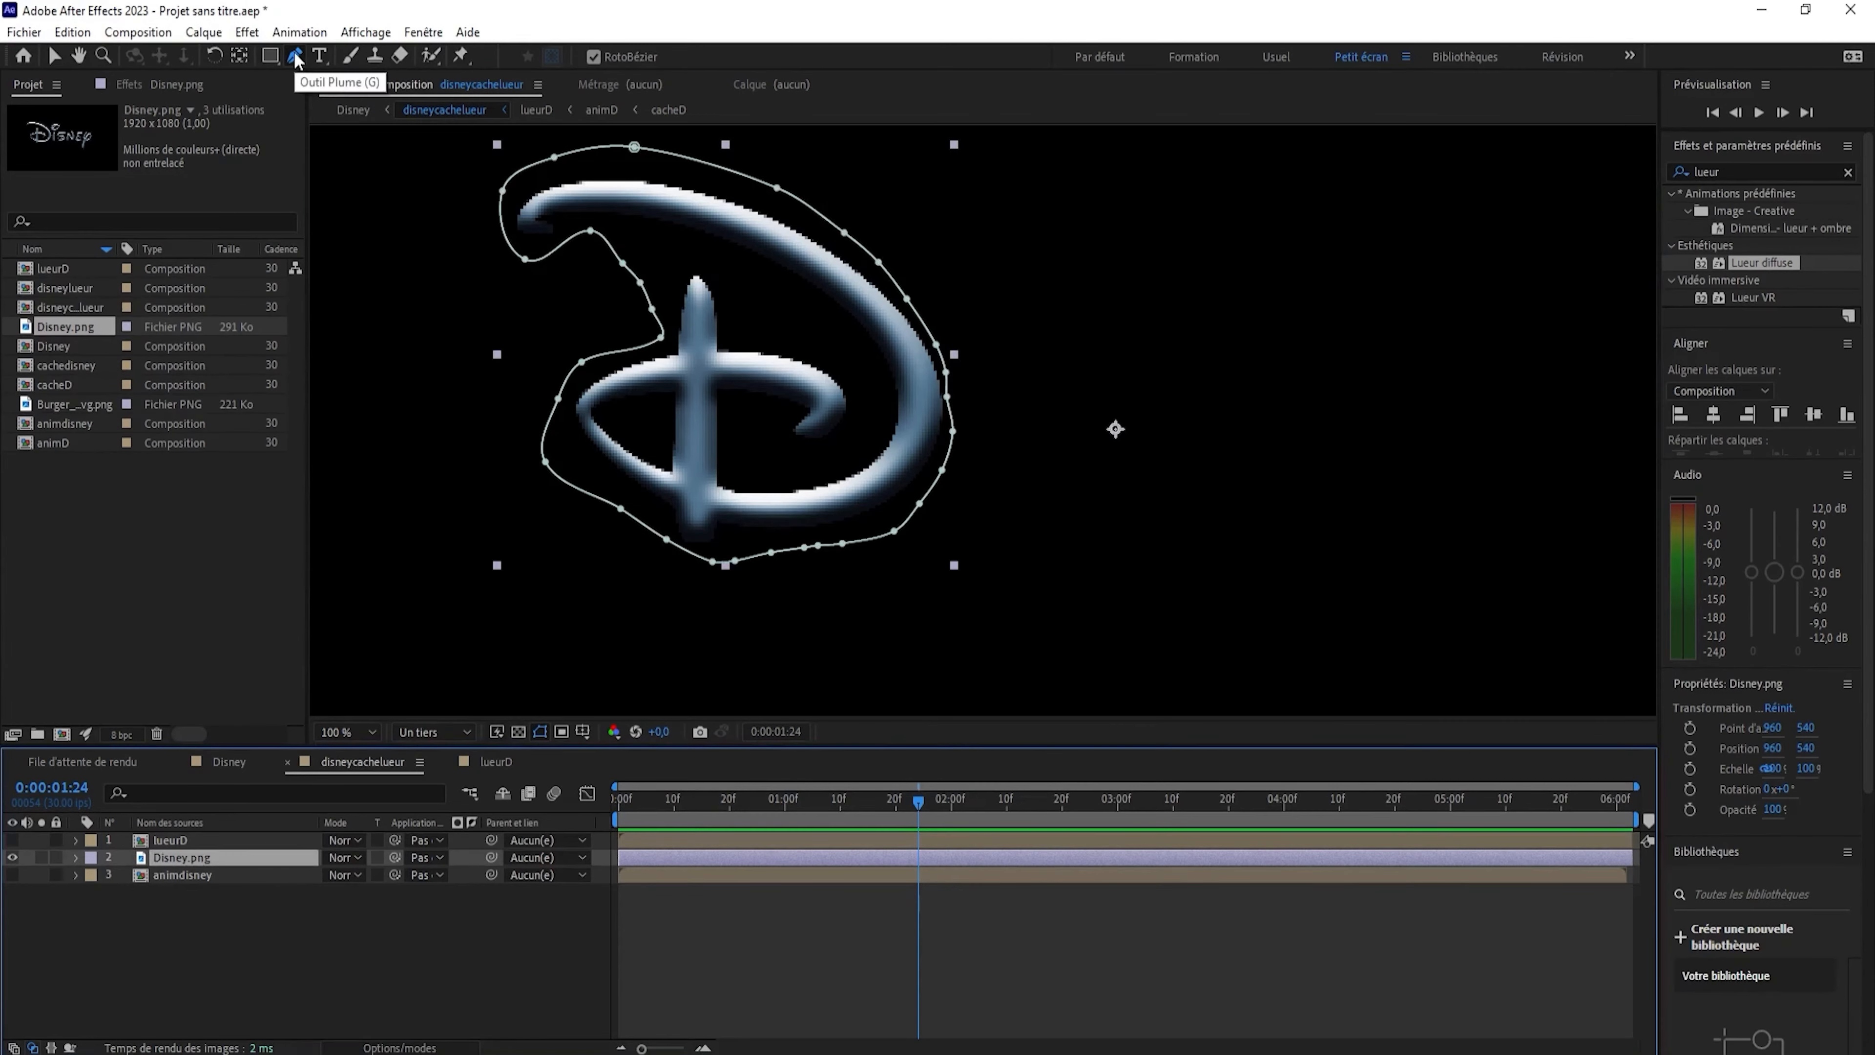
click(251, 924)
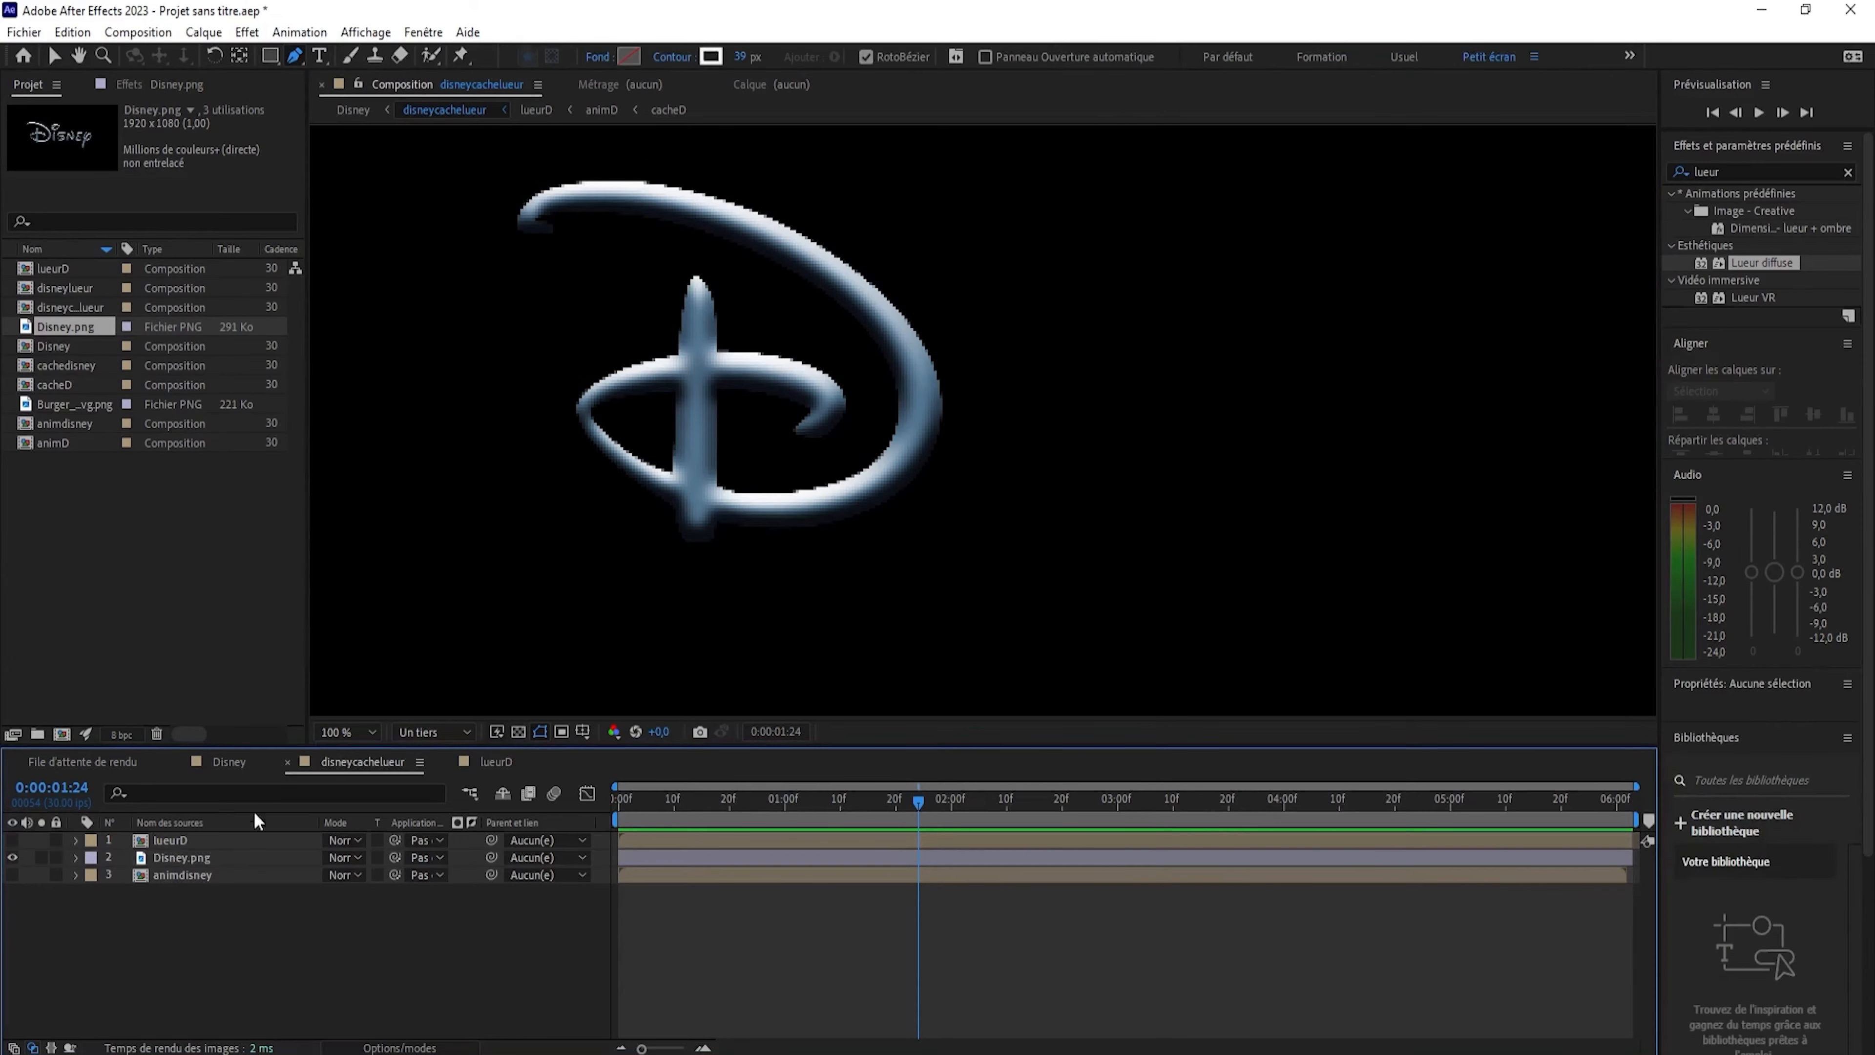
Check the nested compositions down to cacheD, and add cacheD to disneycachelueur between lueurD and Disney.png.
double_click(173, 840)
double_click(176, 838)
double_click(190, 840)
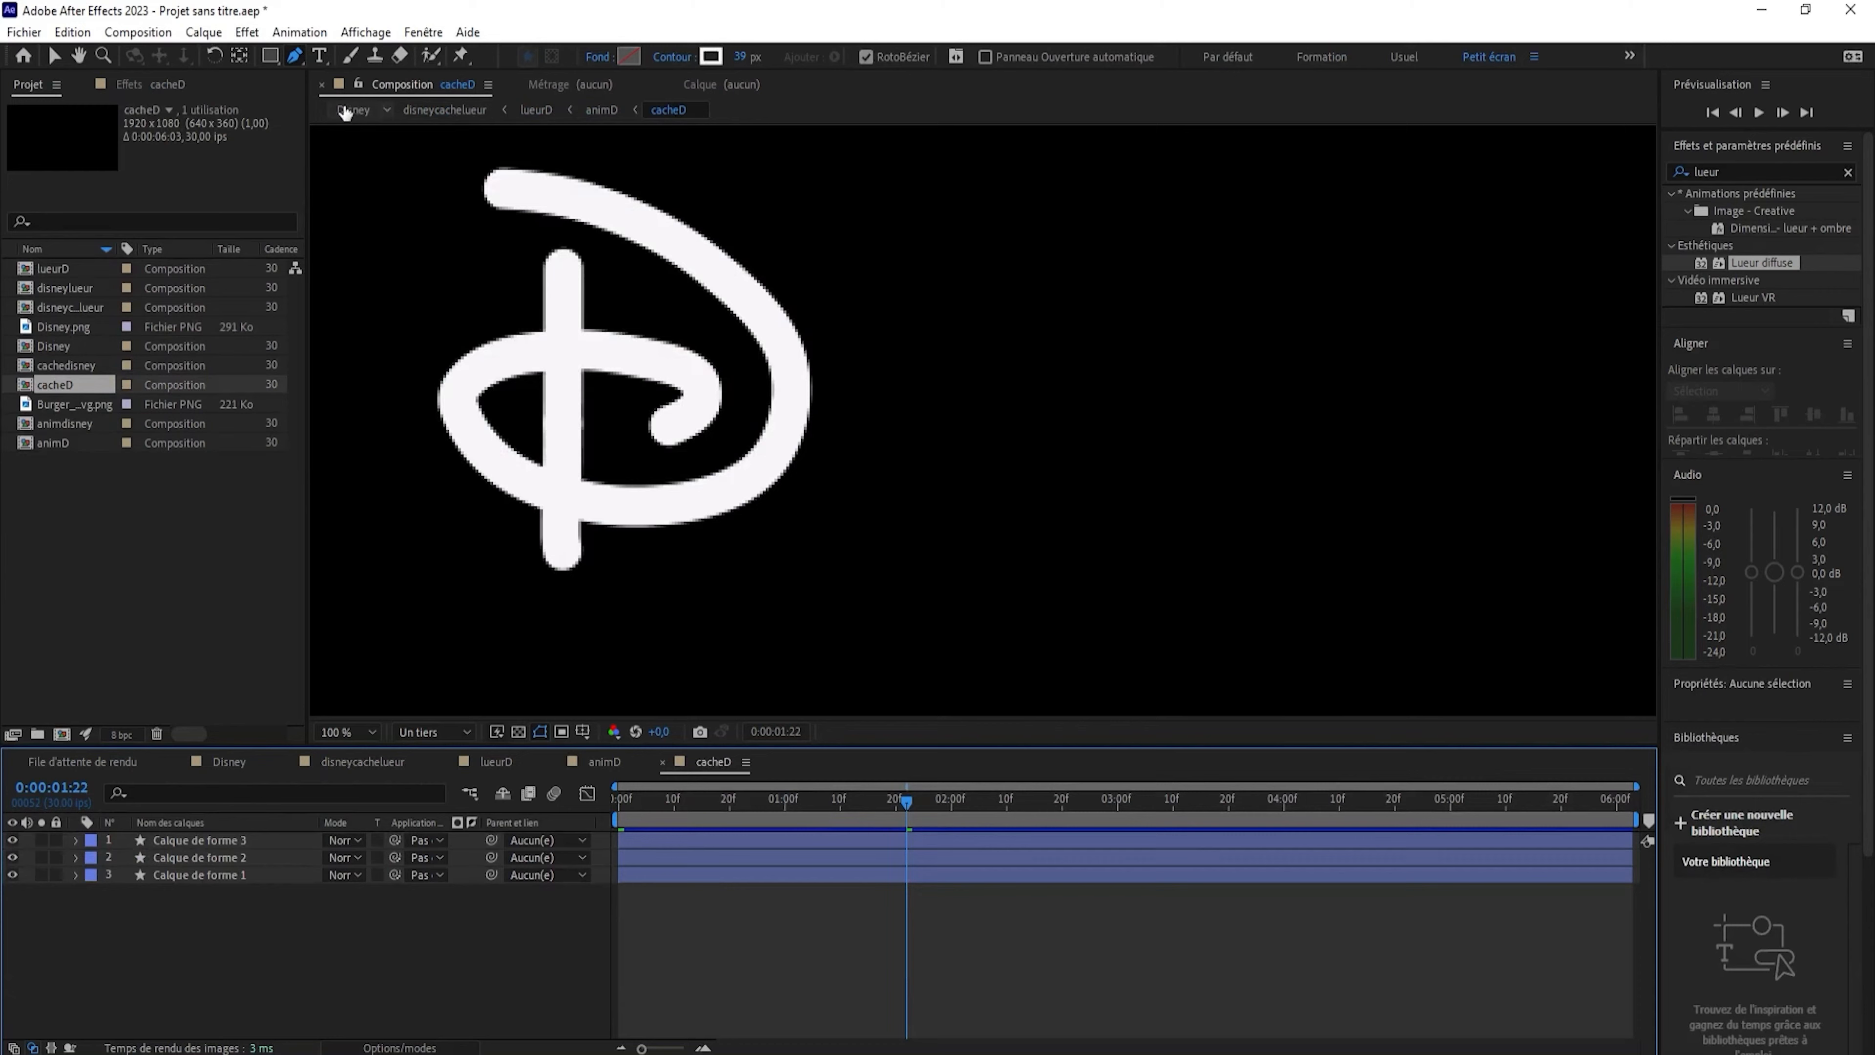
click(444, 110)
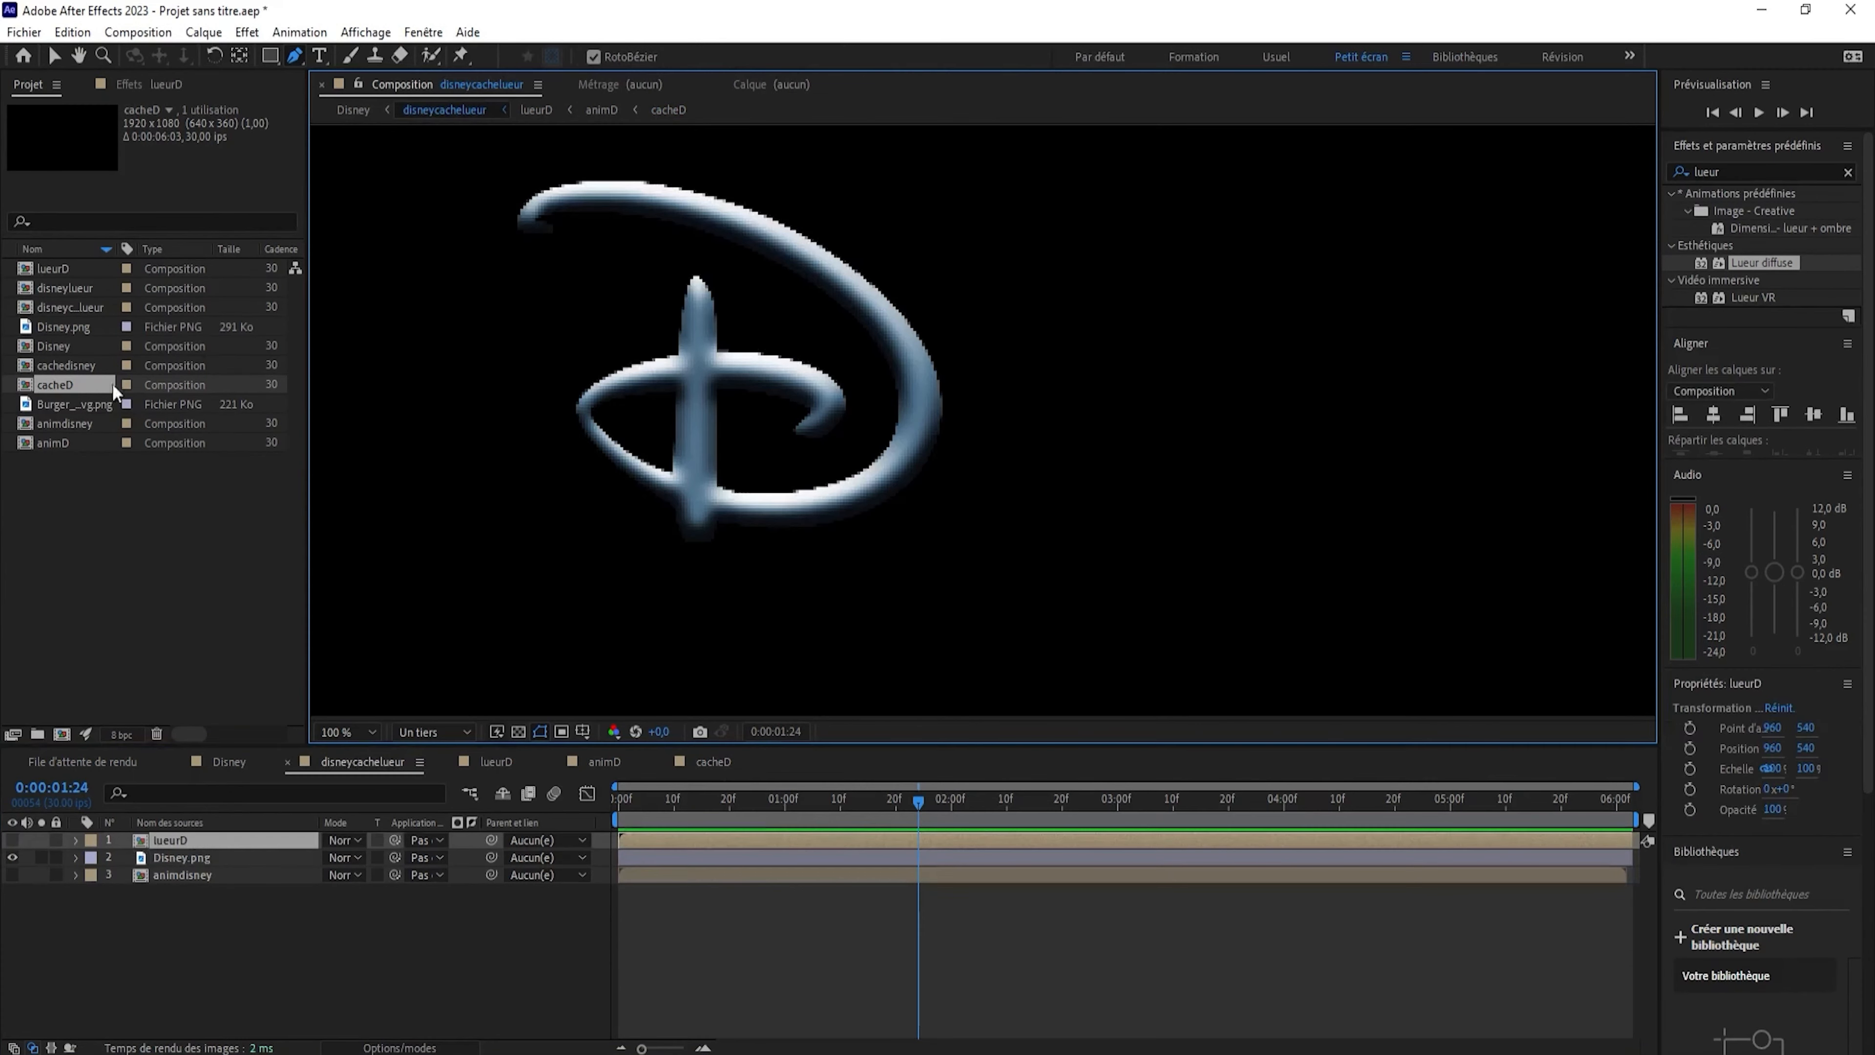
drag(72, 384, 196, 841)
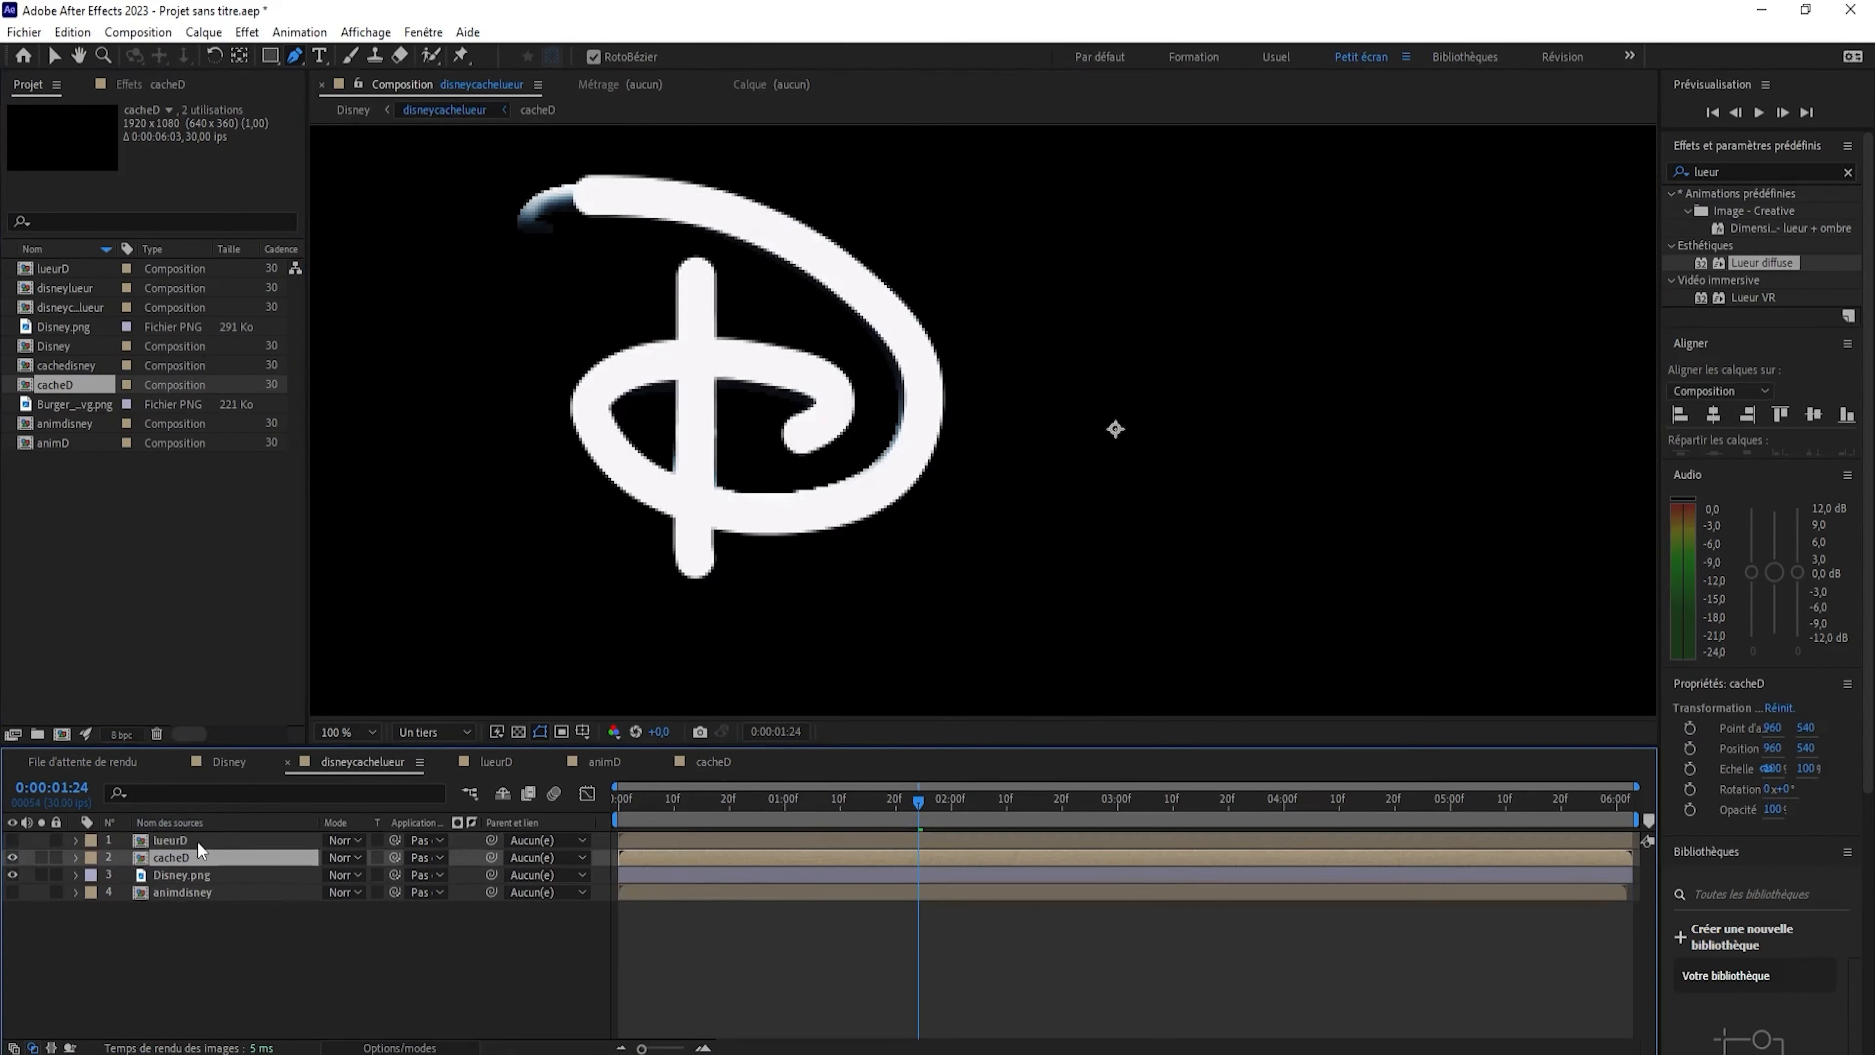
drag(870, 809, 627, 803)
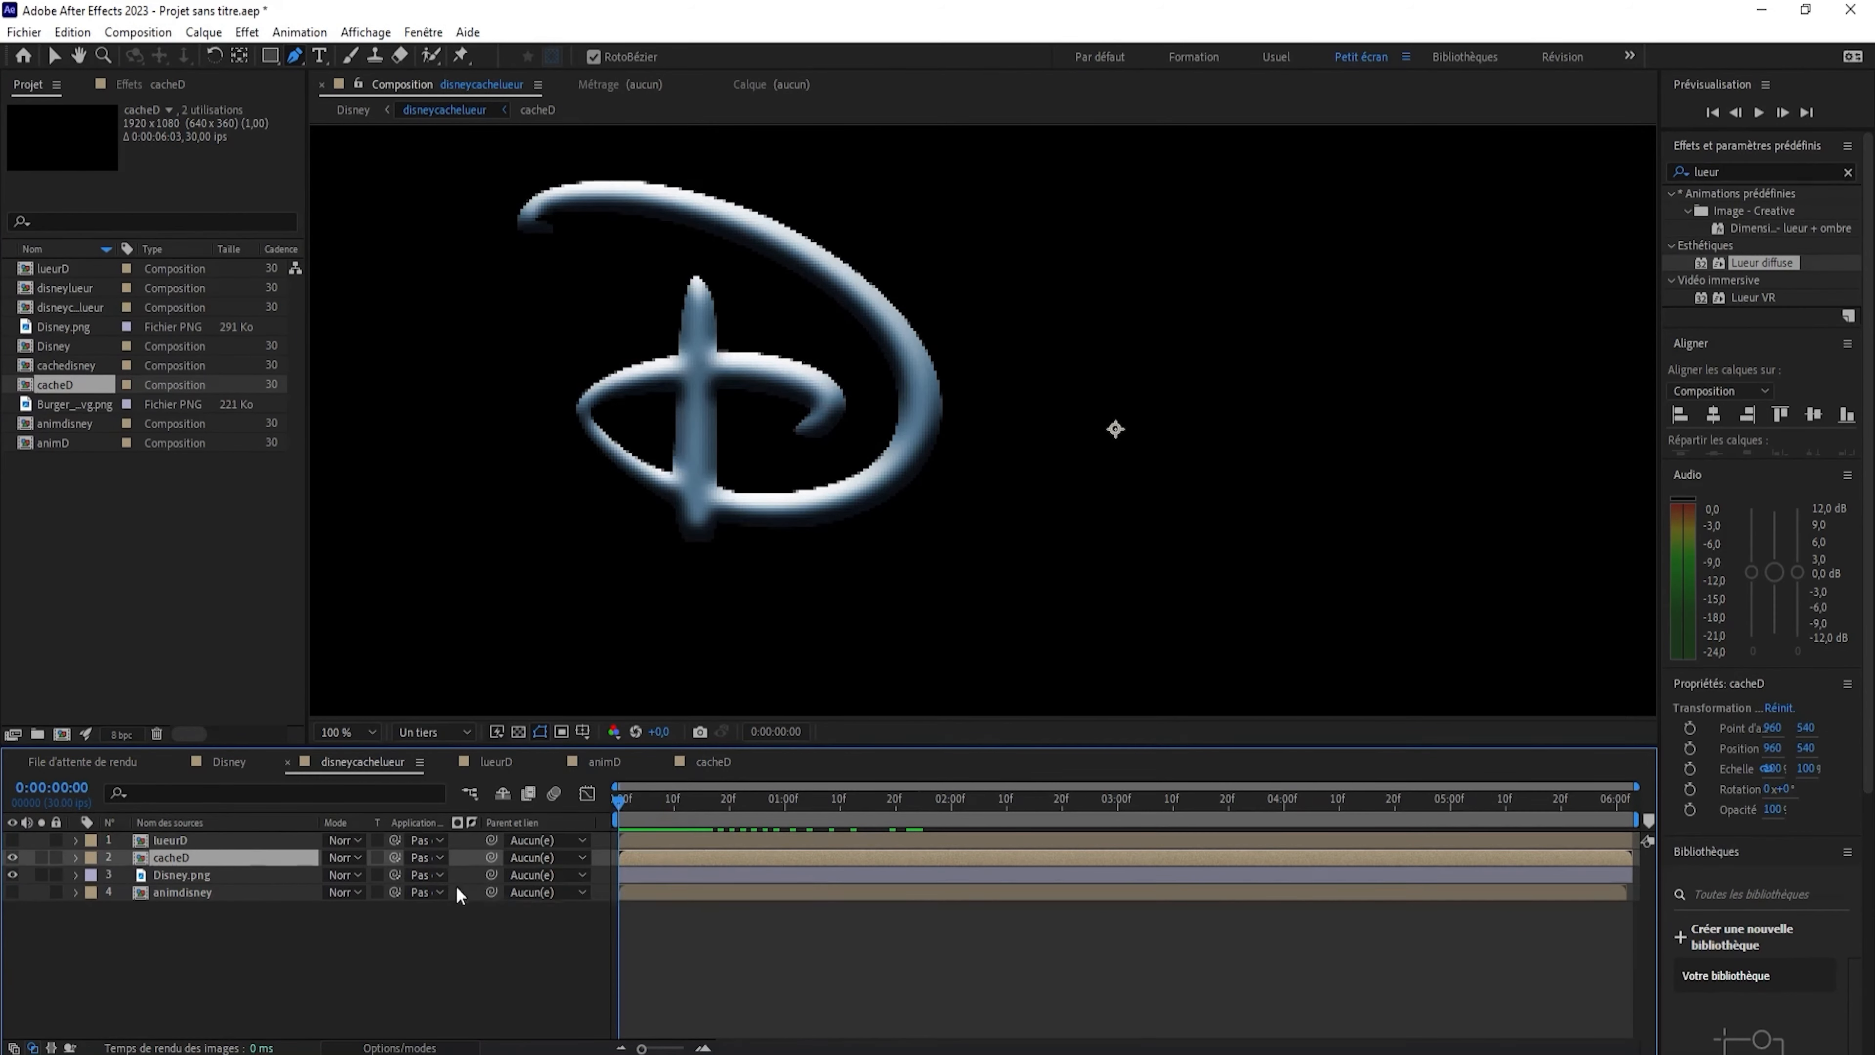
Make lueurD and animdisney visible in disneycachelueur, and set cacheD as the track matte of Disney.png.
click(438, 875)
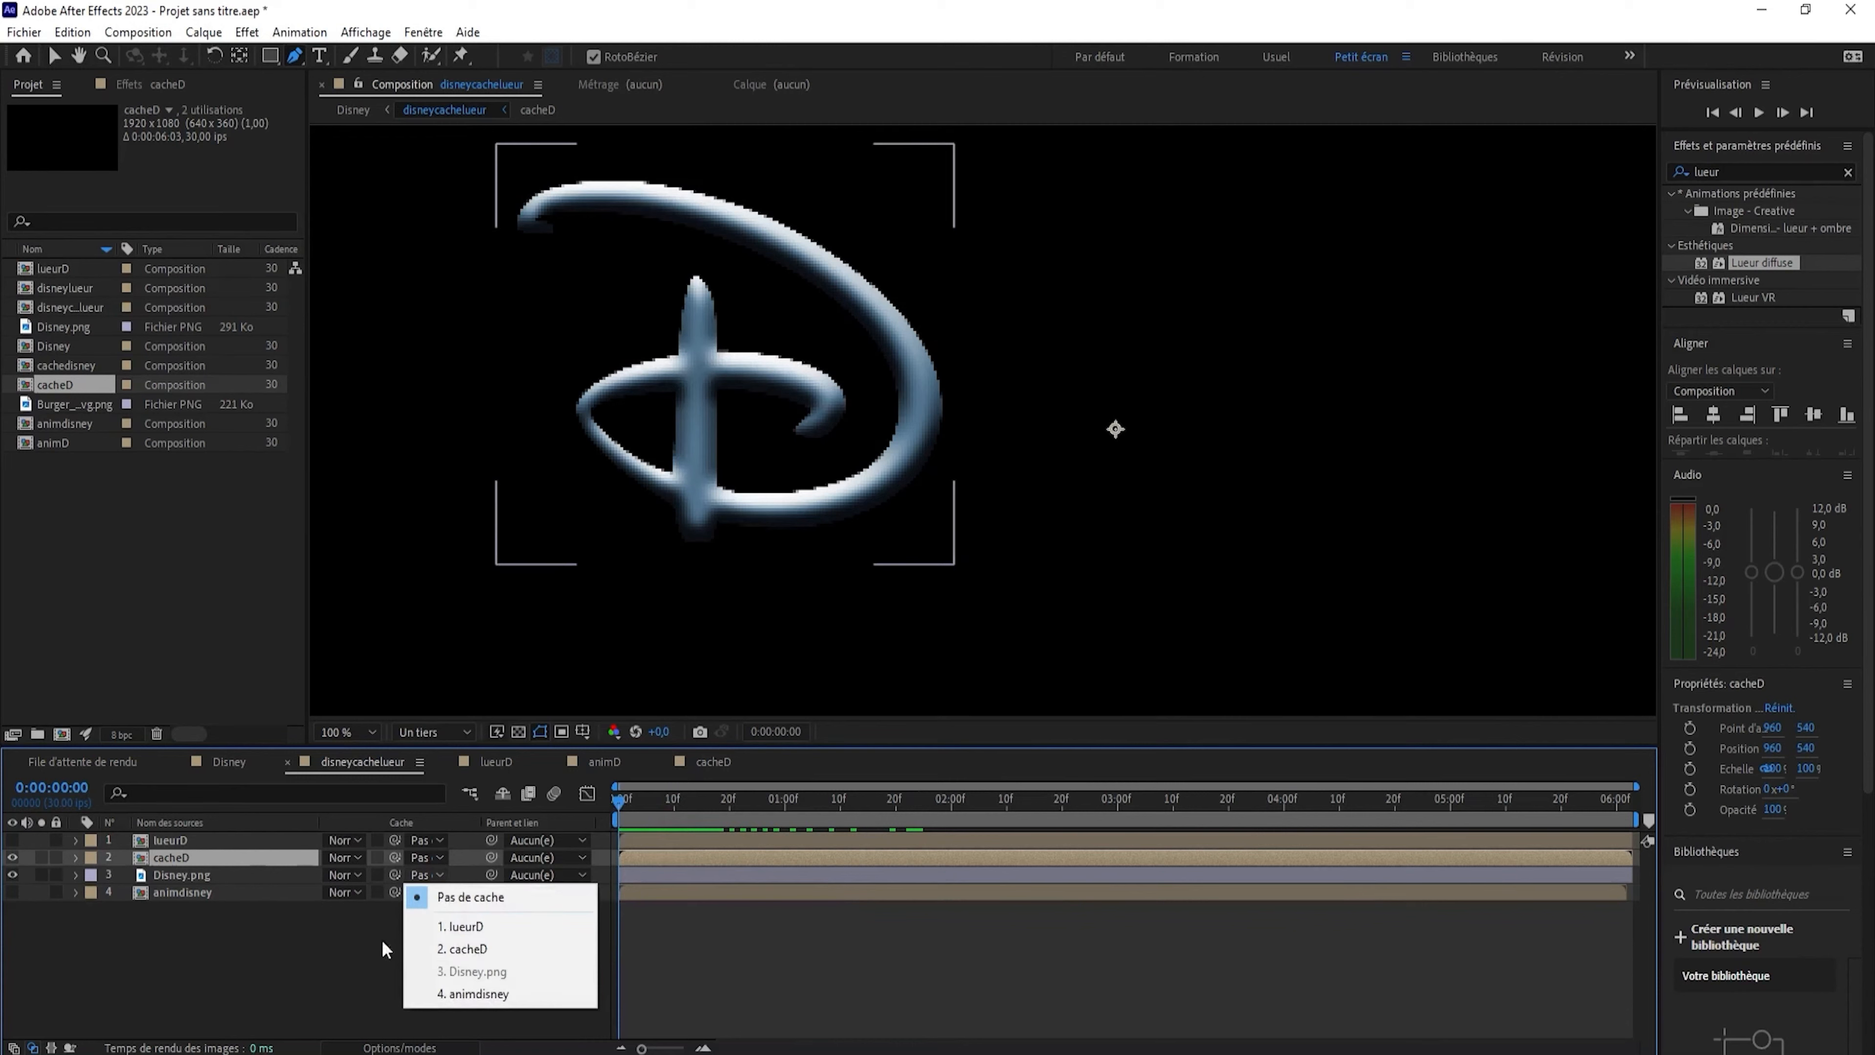
click(138, 881)
click(12, 840)
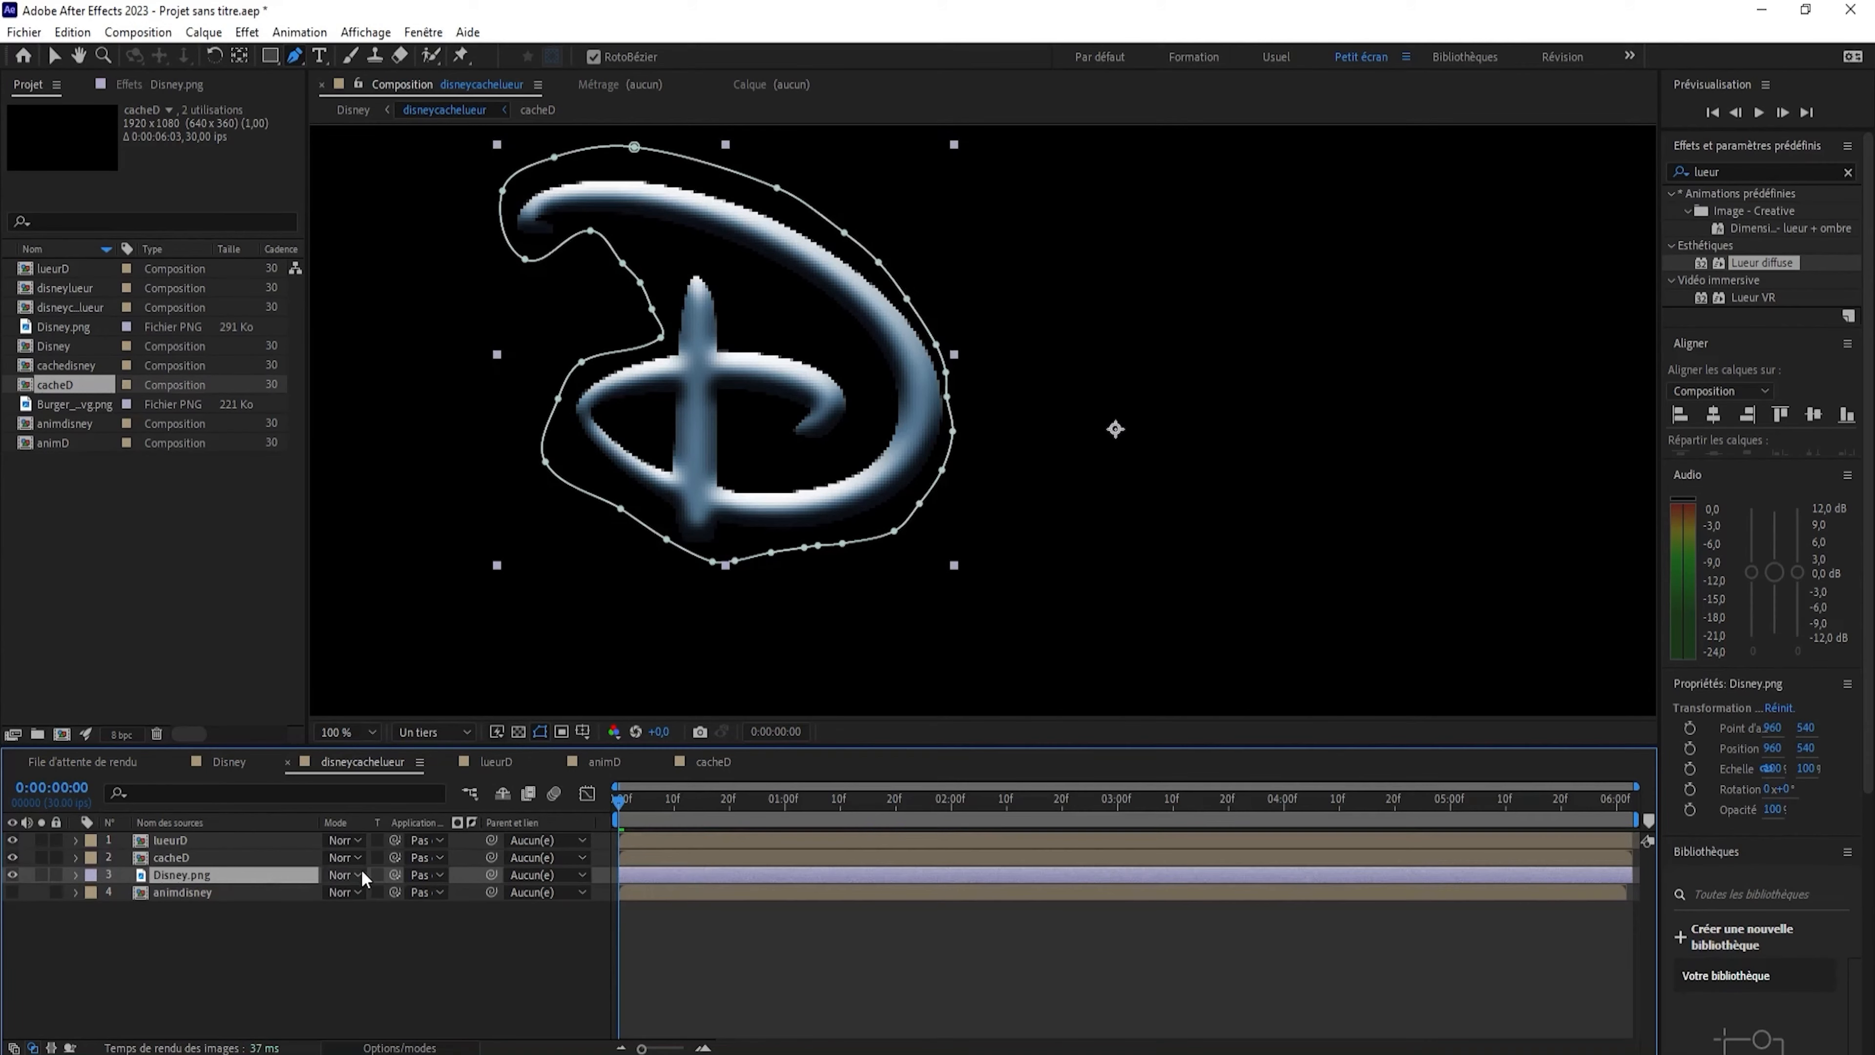
click(436, 876)
click(459, 950)
drag(625, 803, 581, 769)
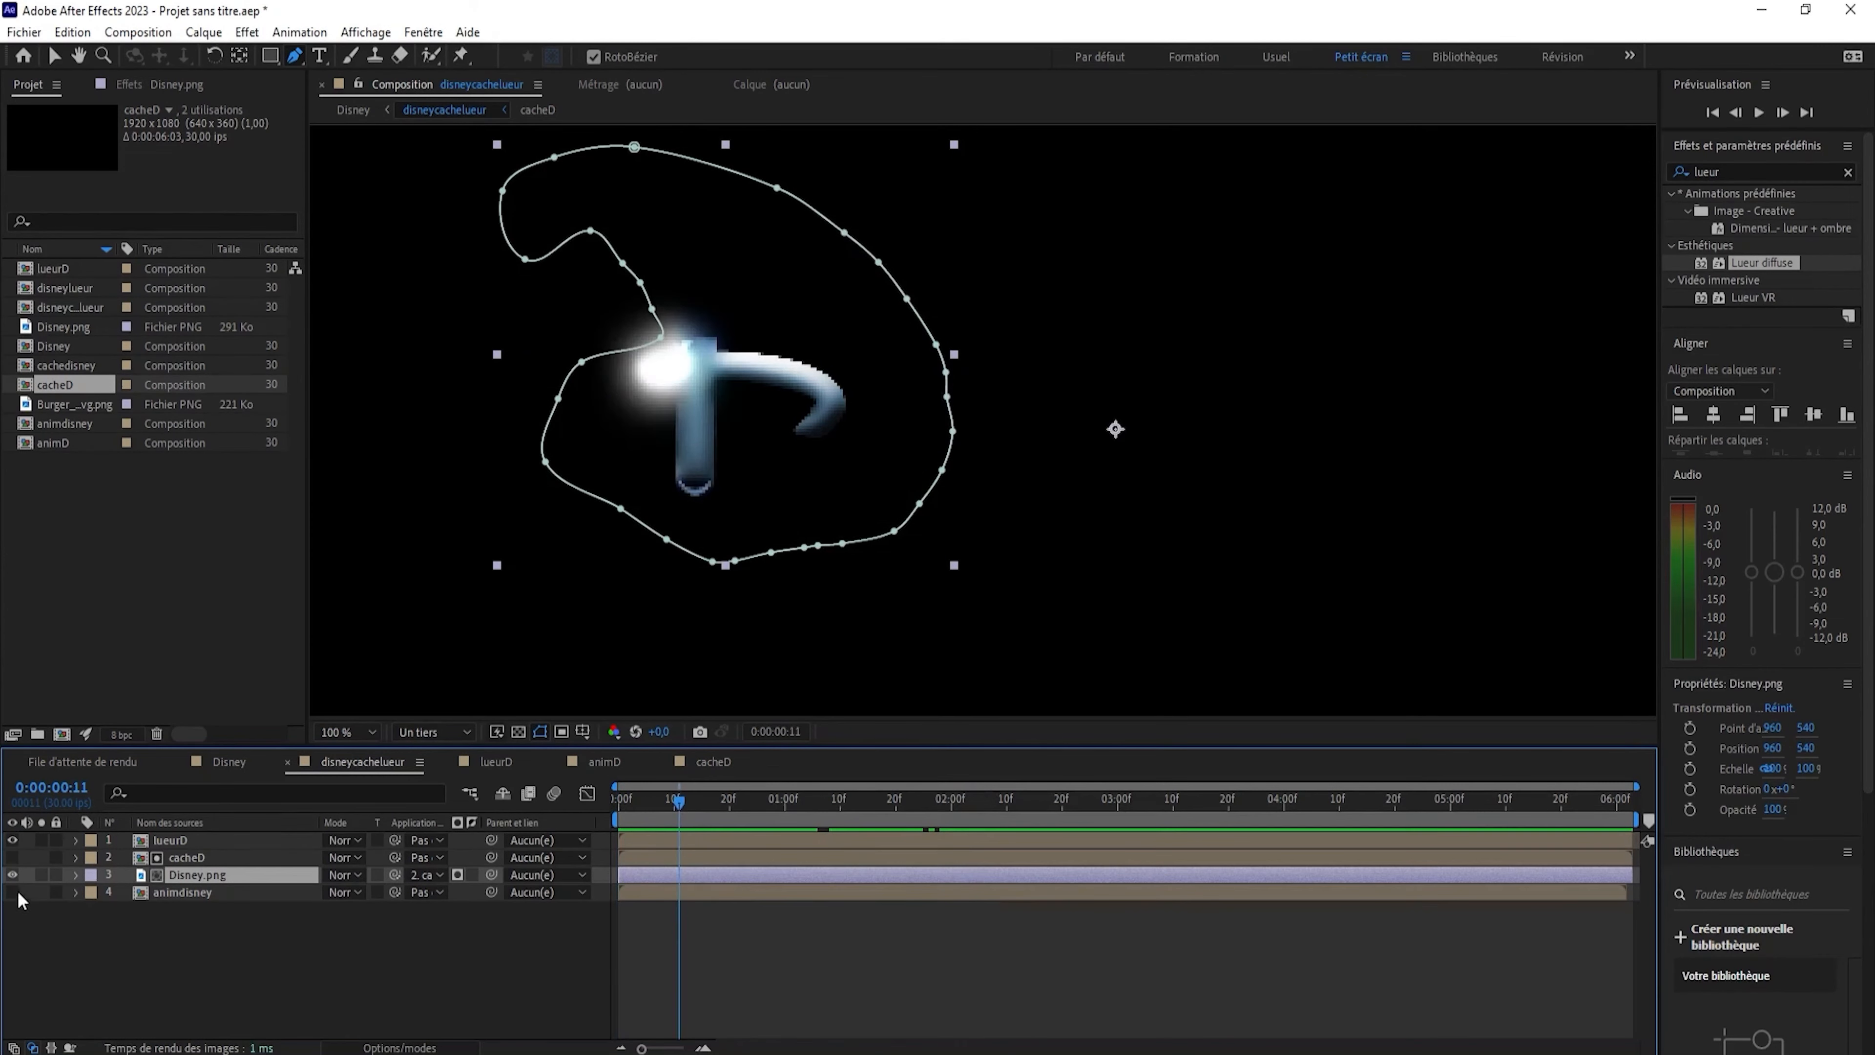
click(12, 892)
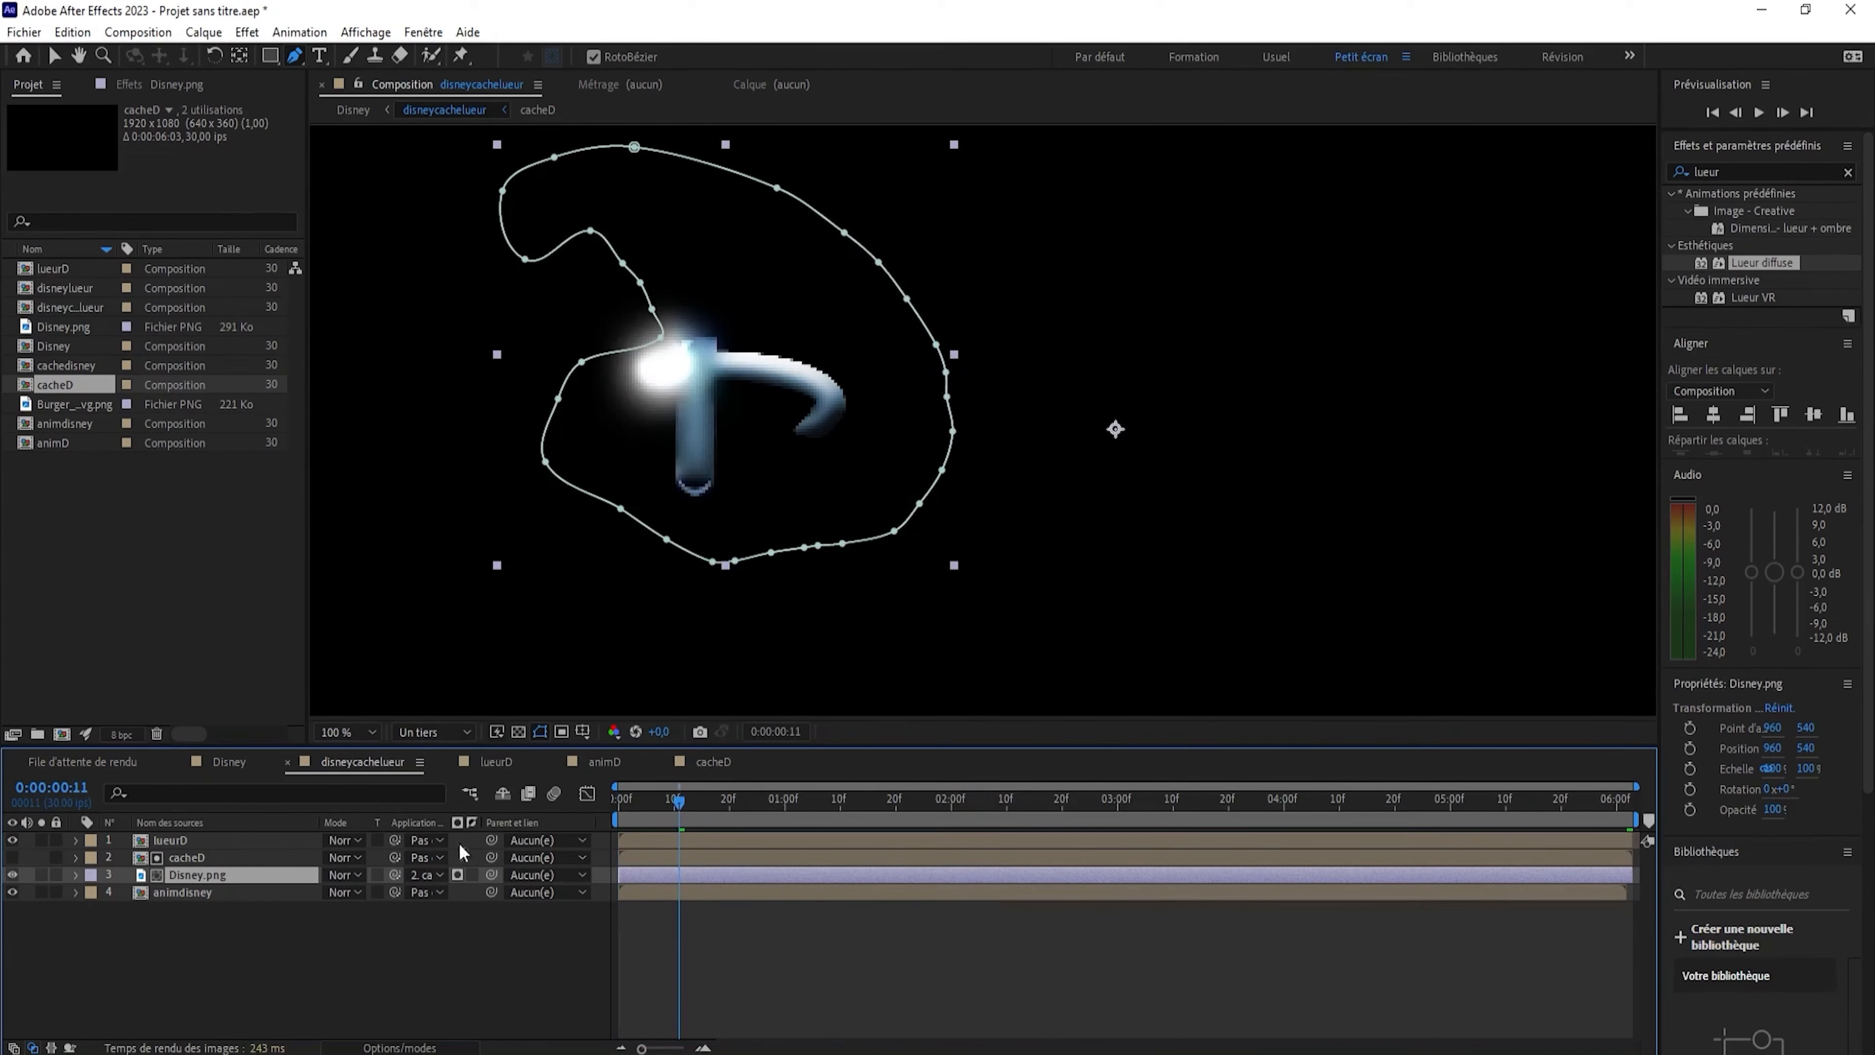
Preview the D reveal in disneycachelueur and return to the start of the timeline.
drag(707, 815, 1218, 871)
scroll(985, 616, down, 1)
key(space)
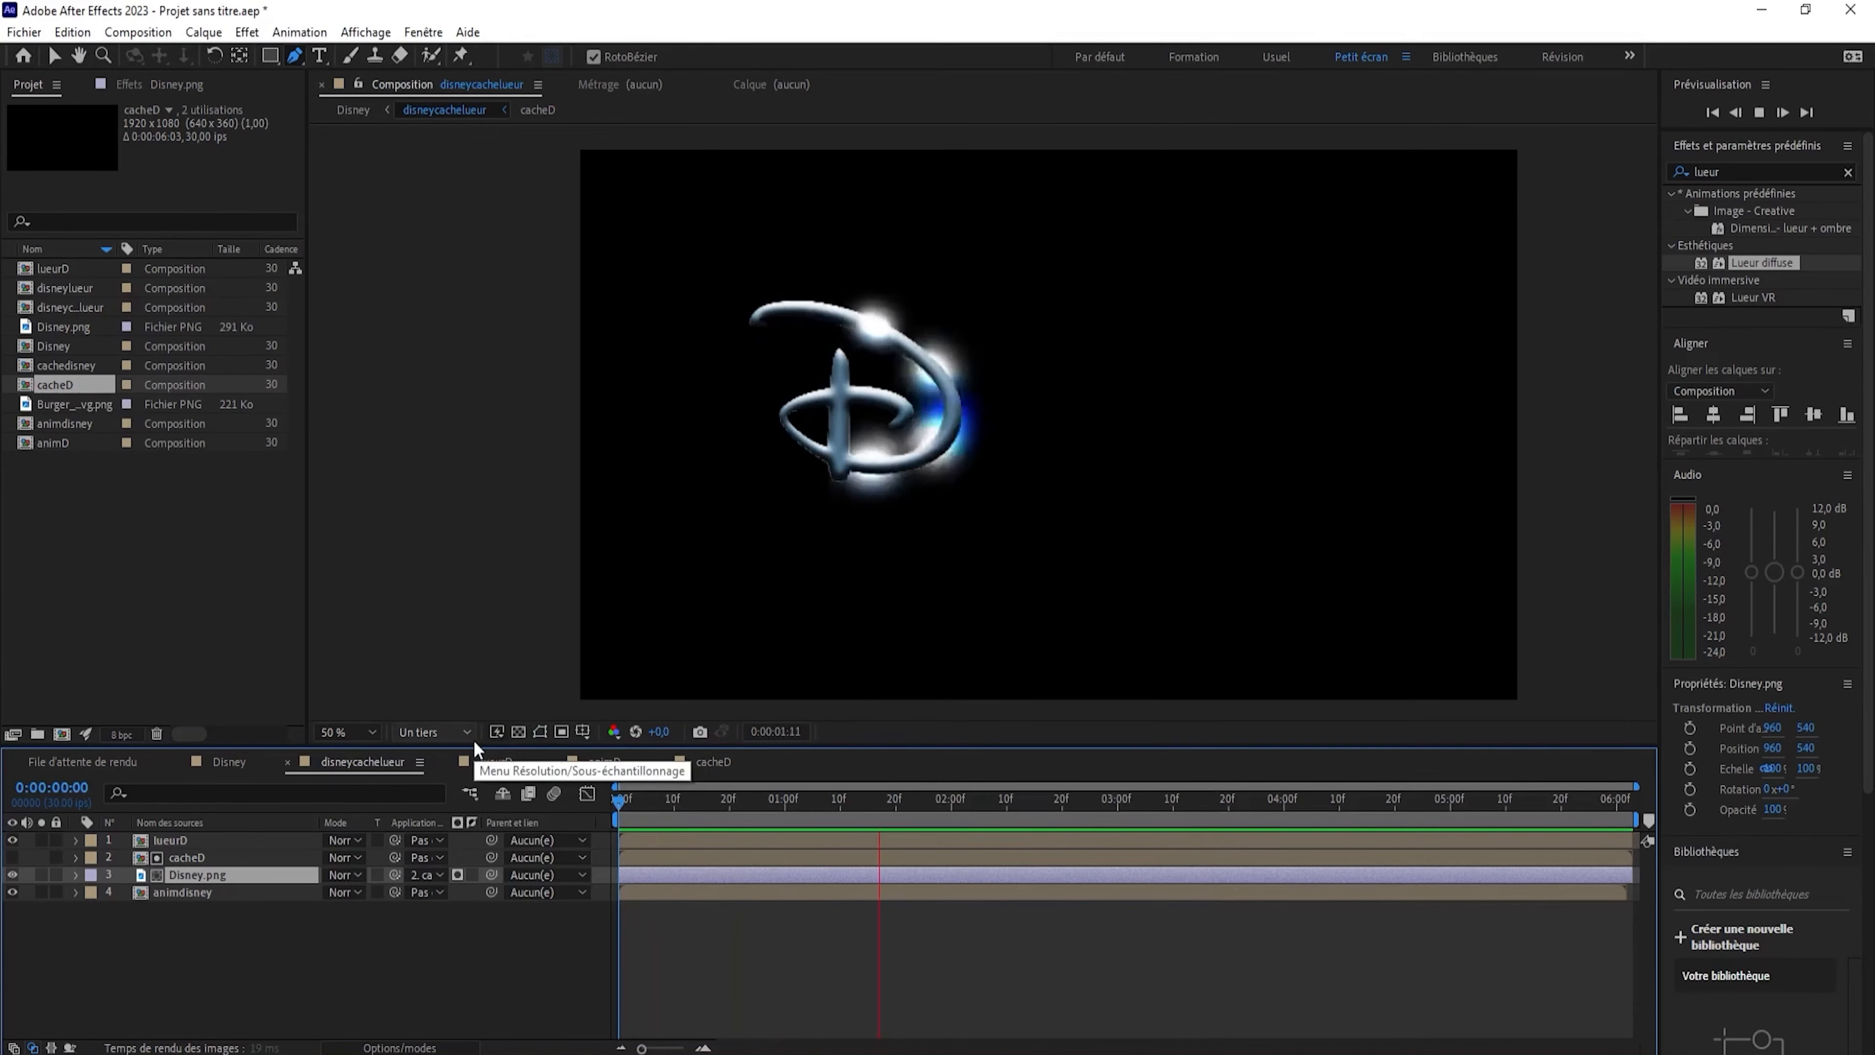
key(space)
drag(1231, 805, 617, 811)
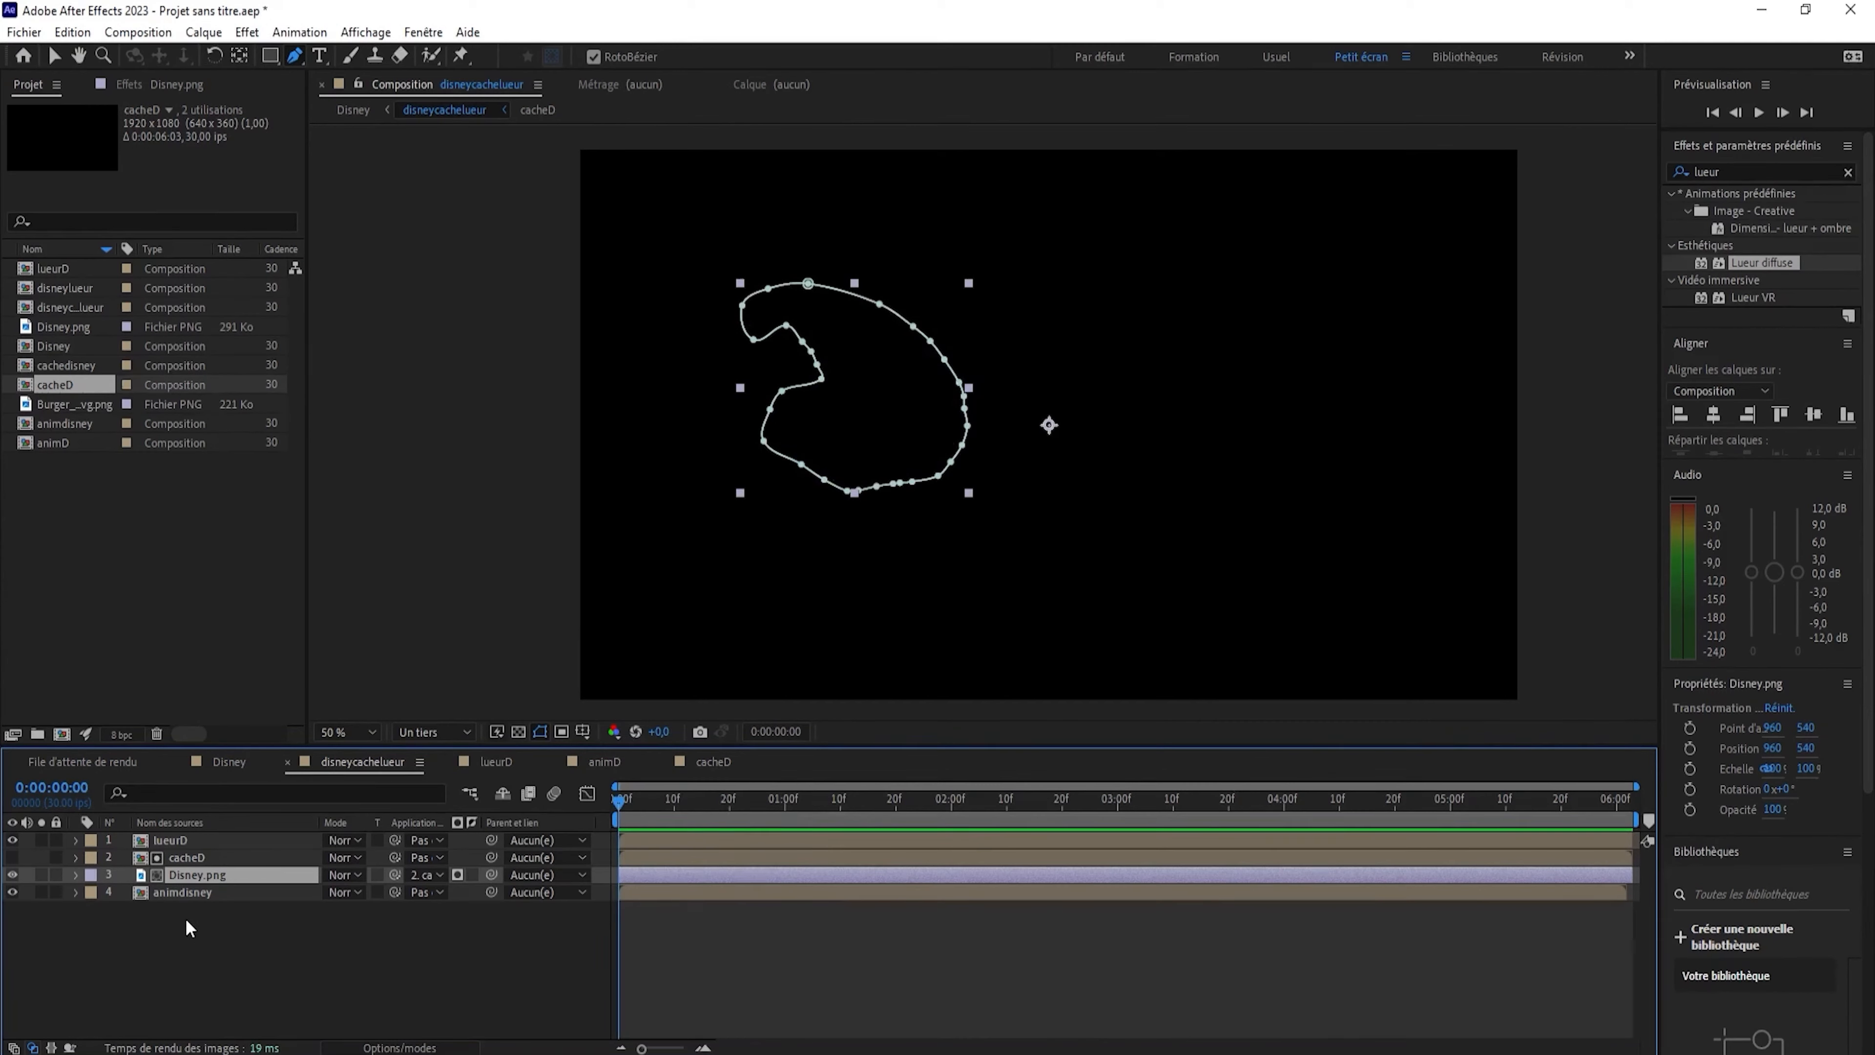
mouse_move(620, 805)
mouse_down()
mouse_move(887, 805)
mouse_move(618, 810)
mouse_up()
Set the preview resolution to Intégrale and play back the full logo reveal from the beginning.
click(433, 731)
click(424, 768)
key(space)
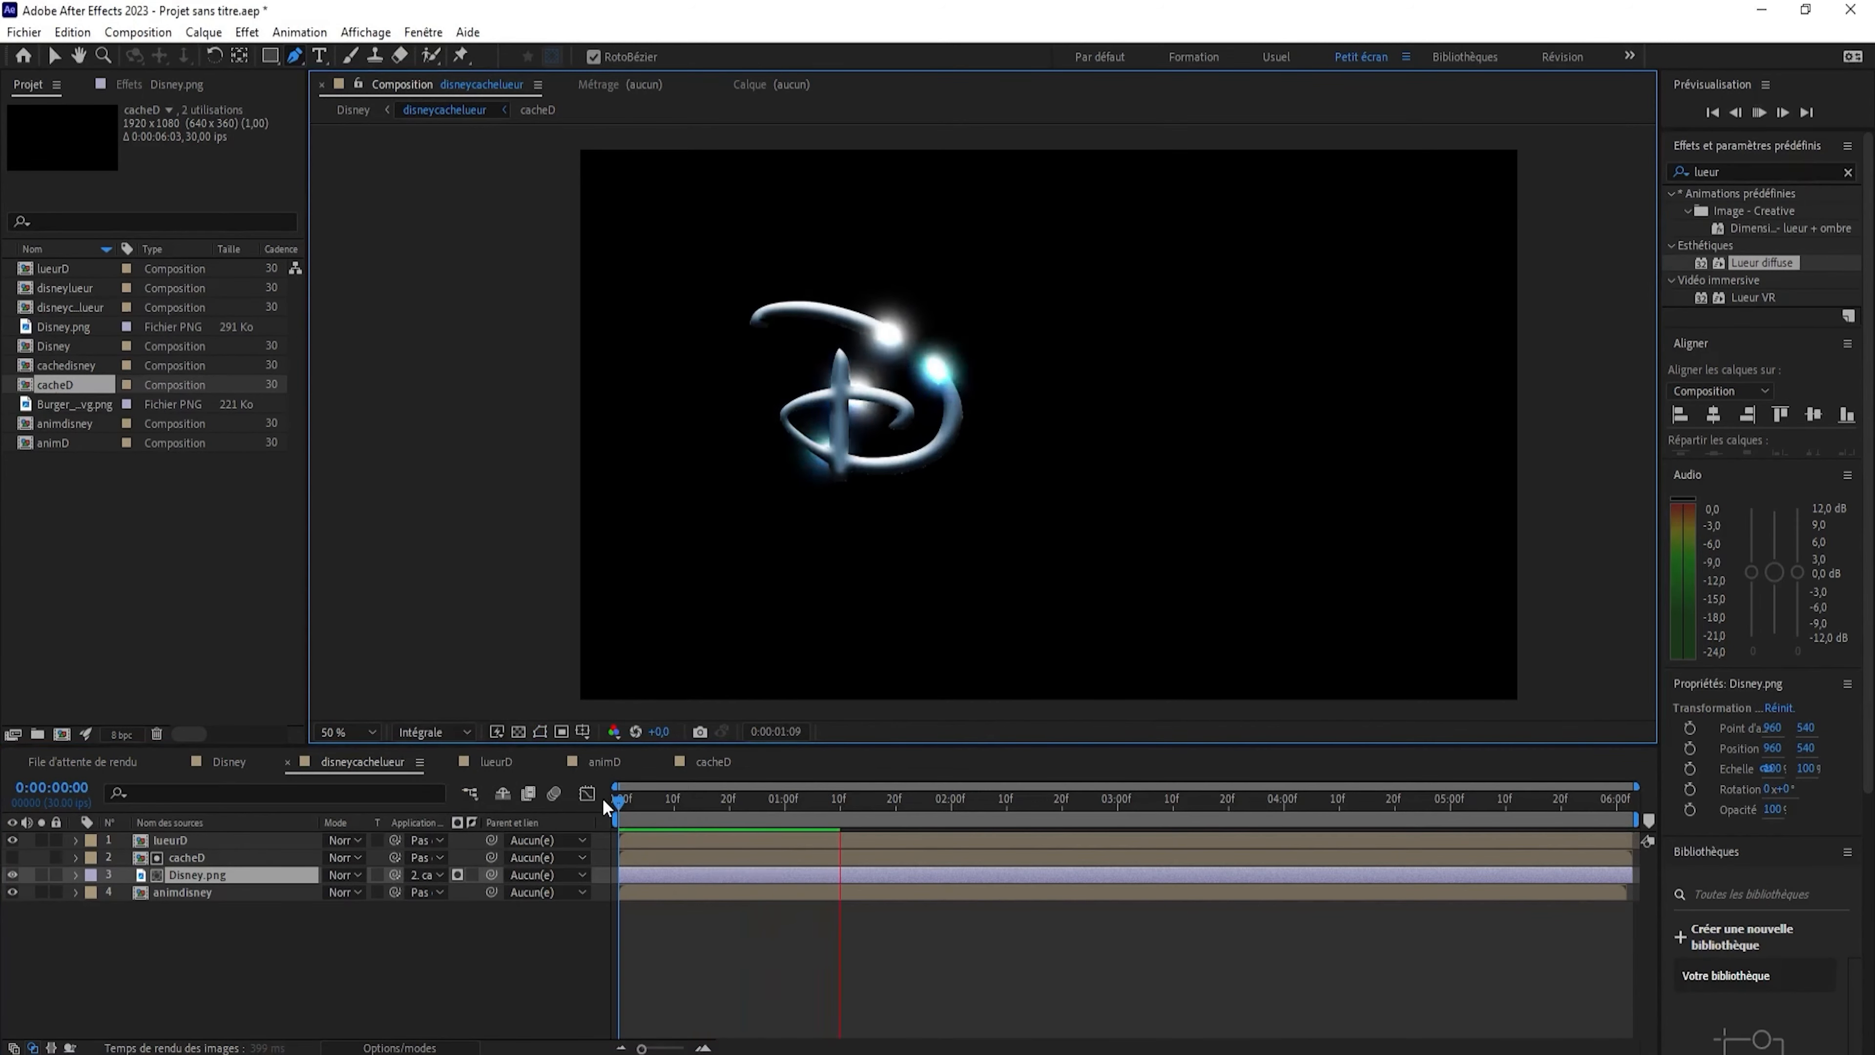
key(space)
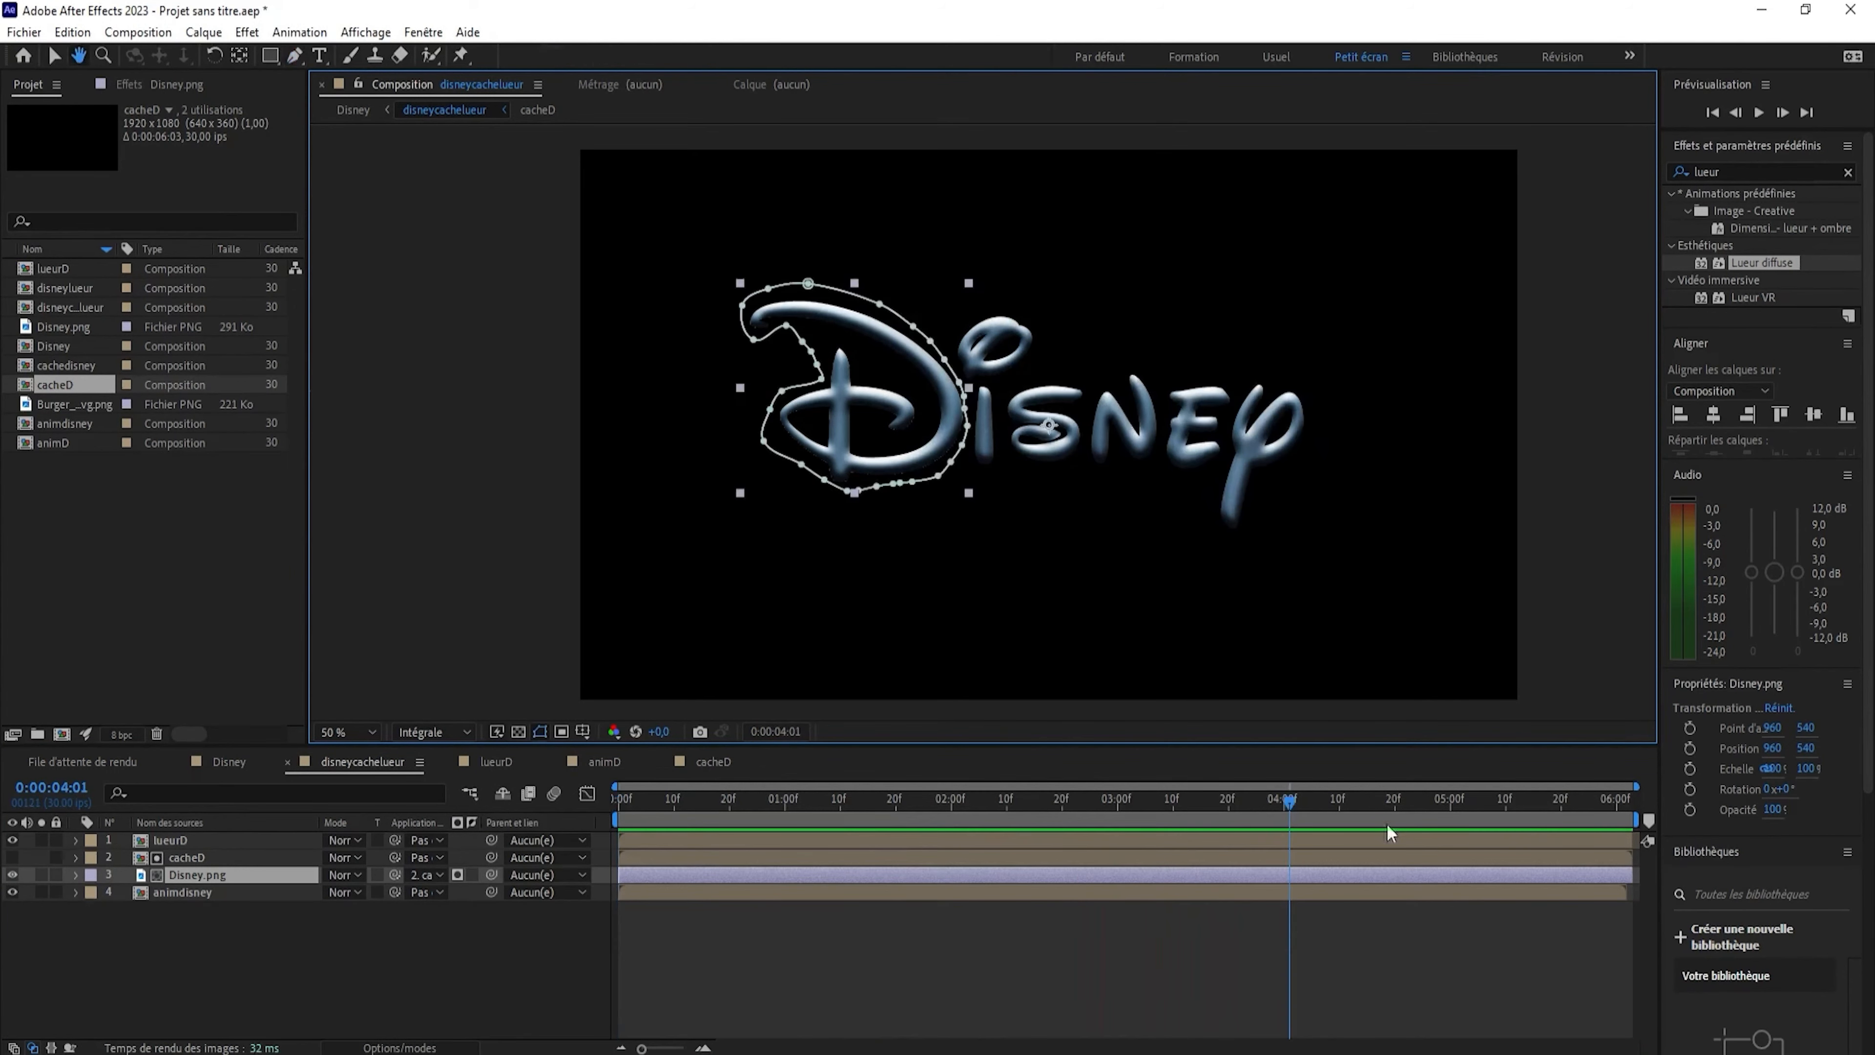
drag(915, 800, 591, 861)
click(149, 916)
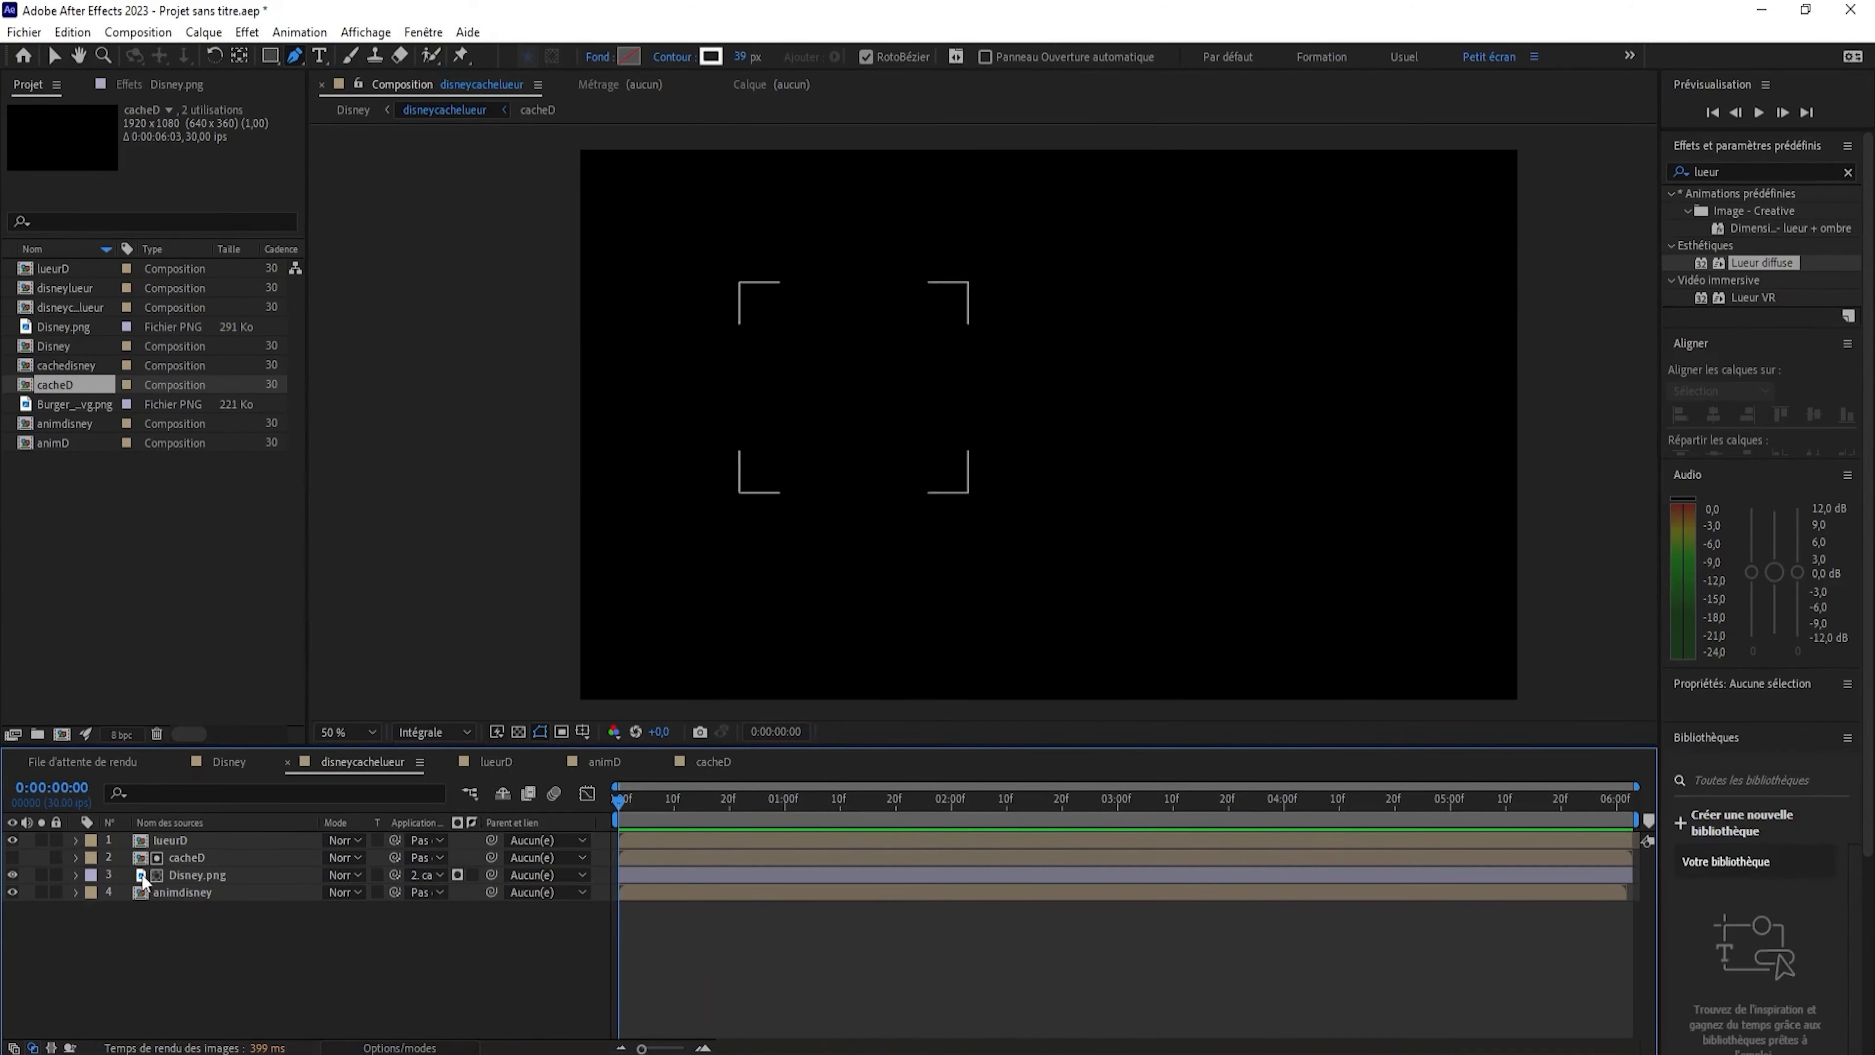
drag(620, 796, 563, 810)
double_click(182, 856)
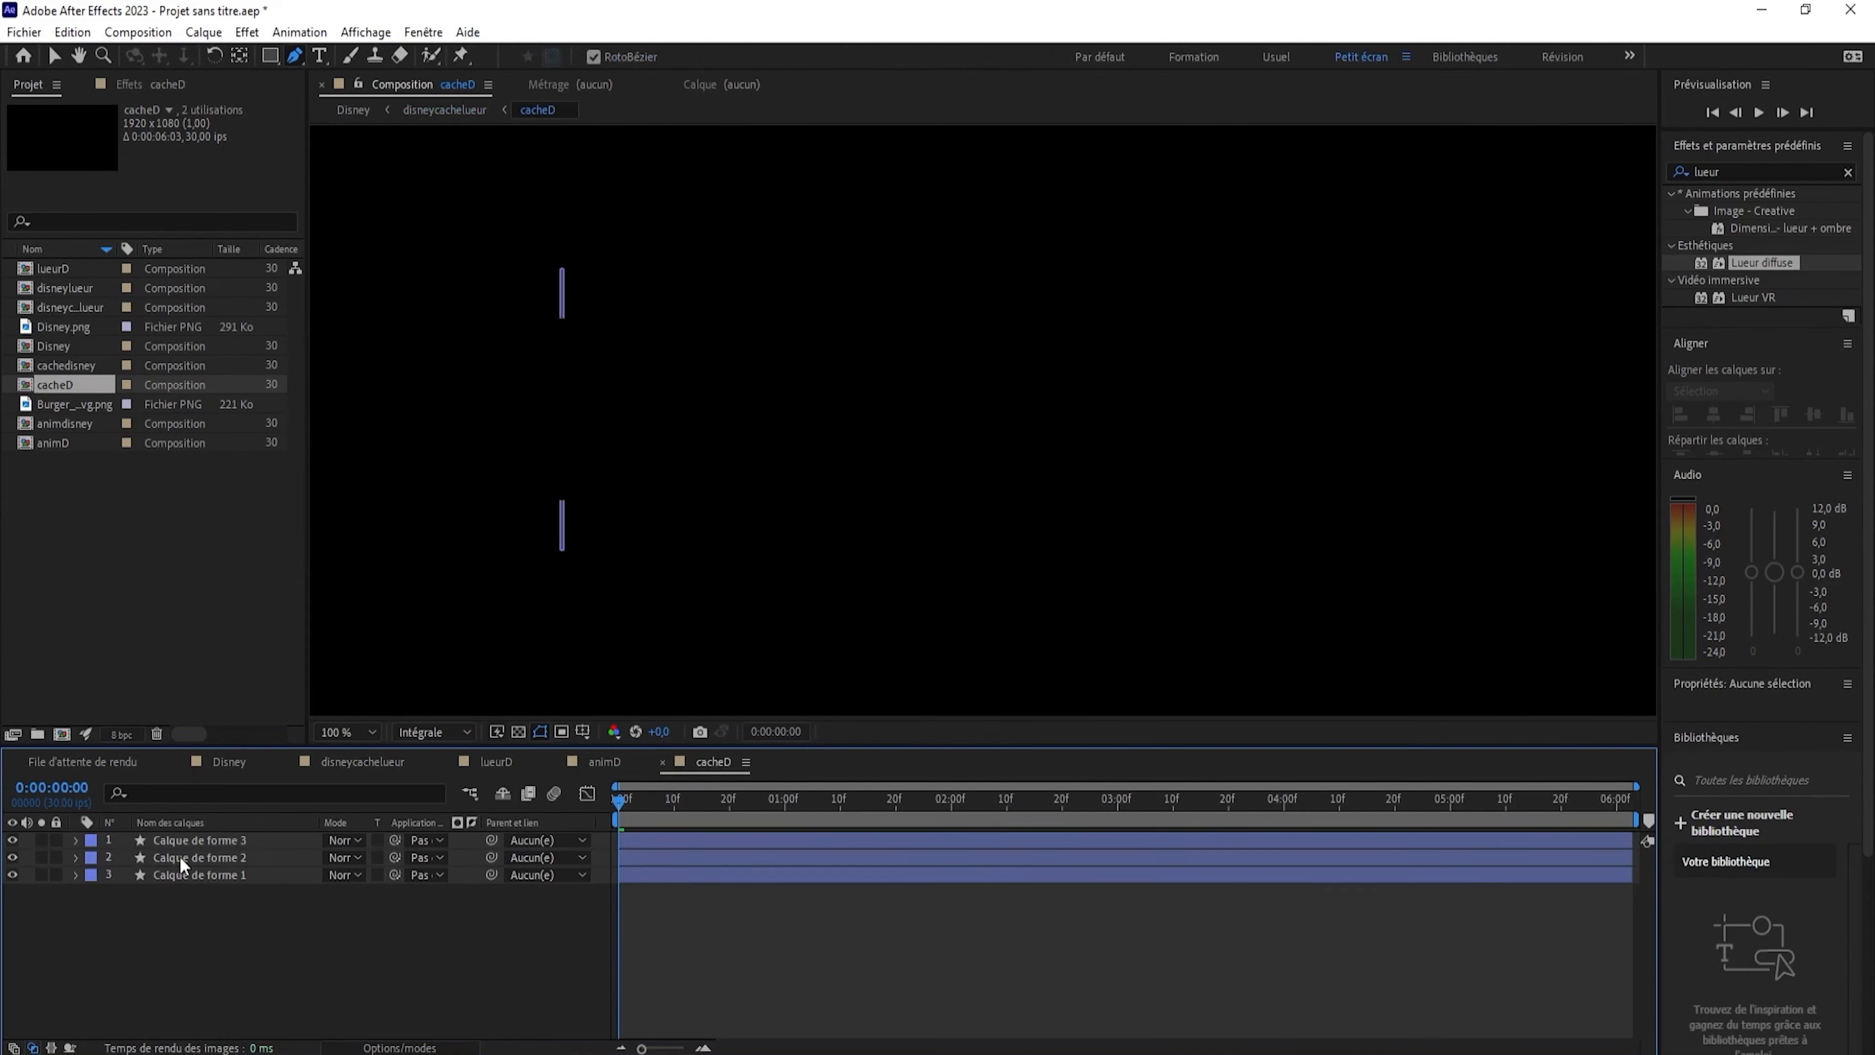
click(190, 871)
click(74, 875)
click(95, 892)
click(111, 911)
click(158, 927)
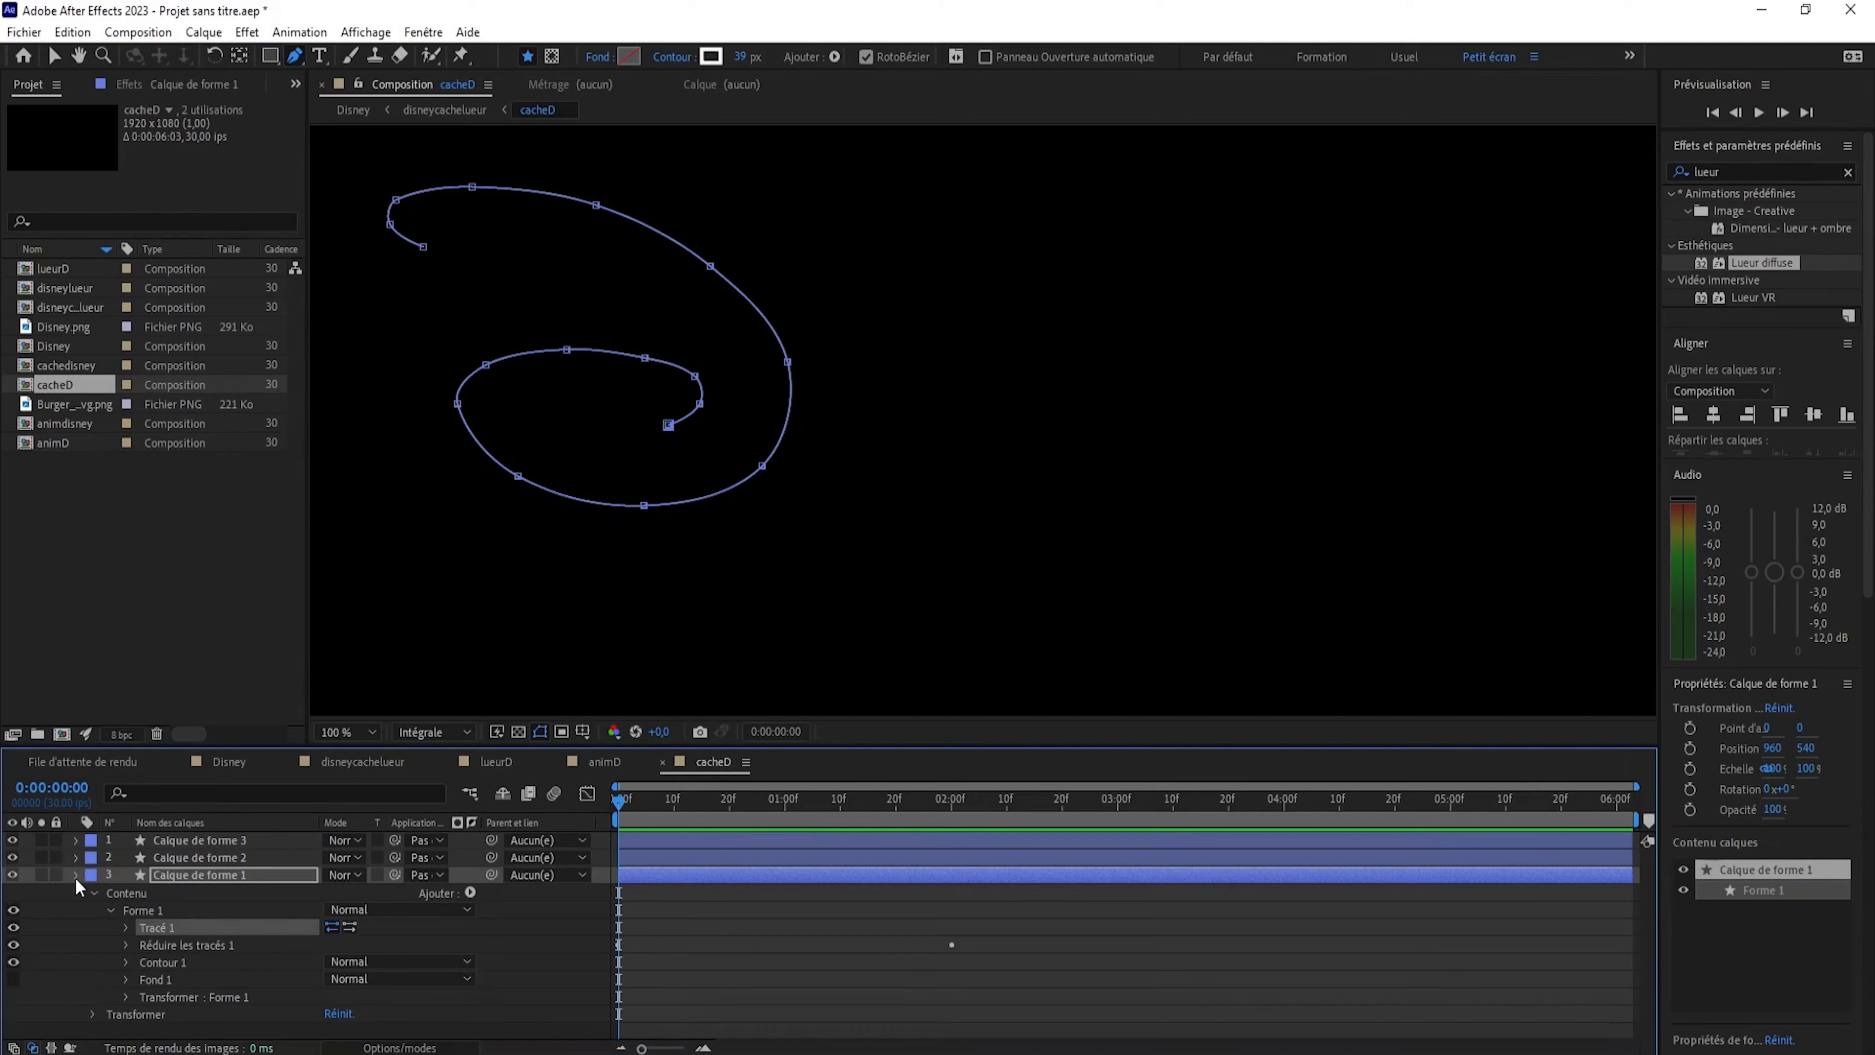
click(74, 875)
click(442, 112)
right_click(140, 943)
mouse_move(212, 691)
click(521, 806)
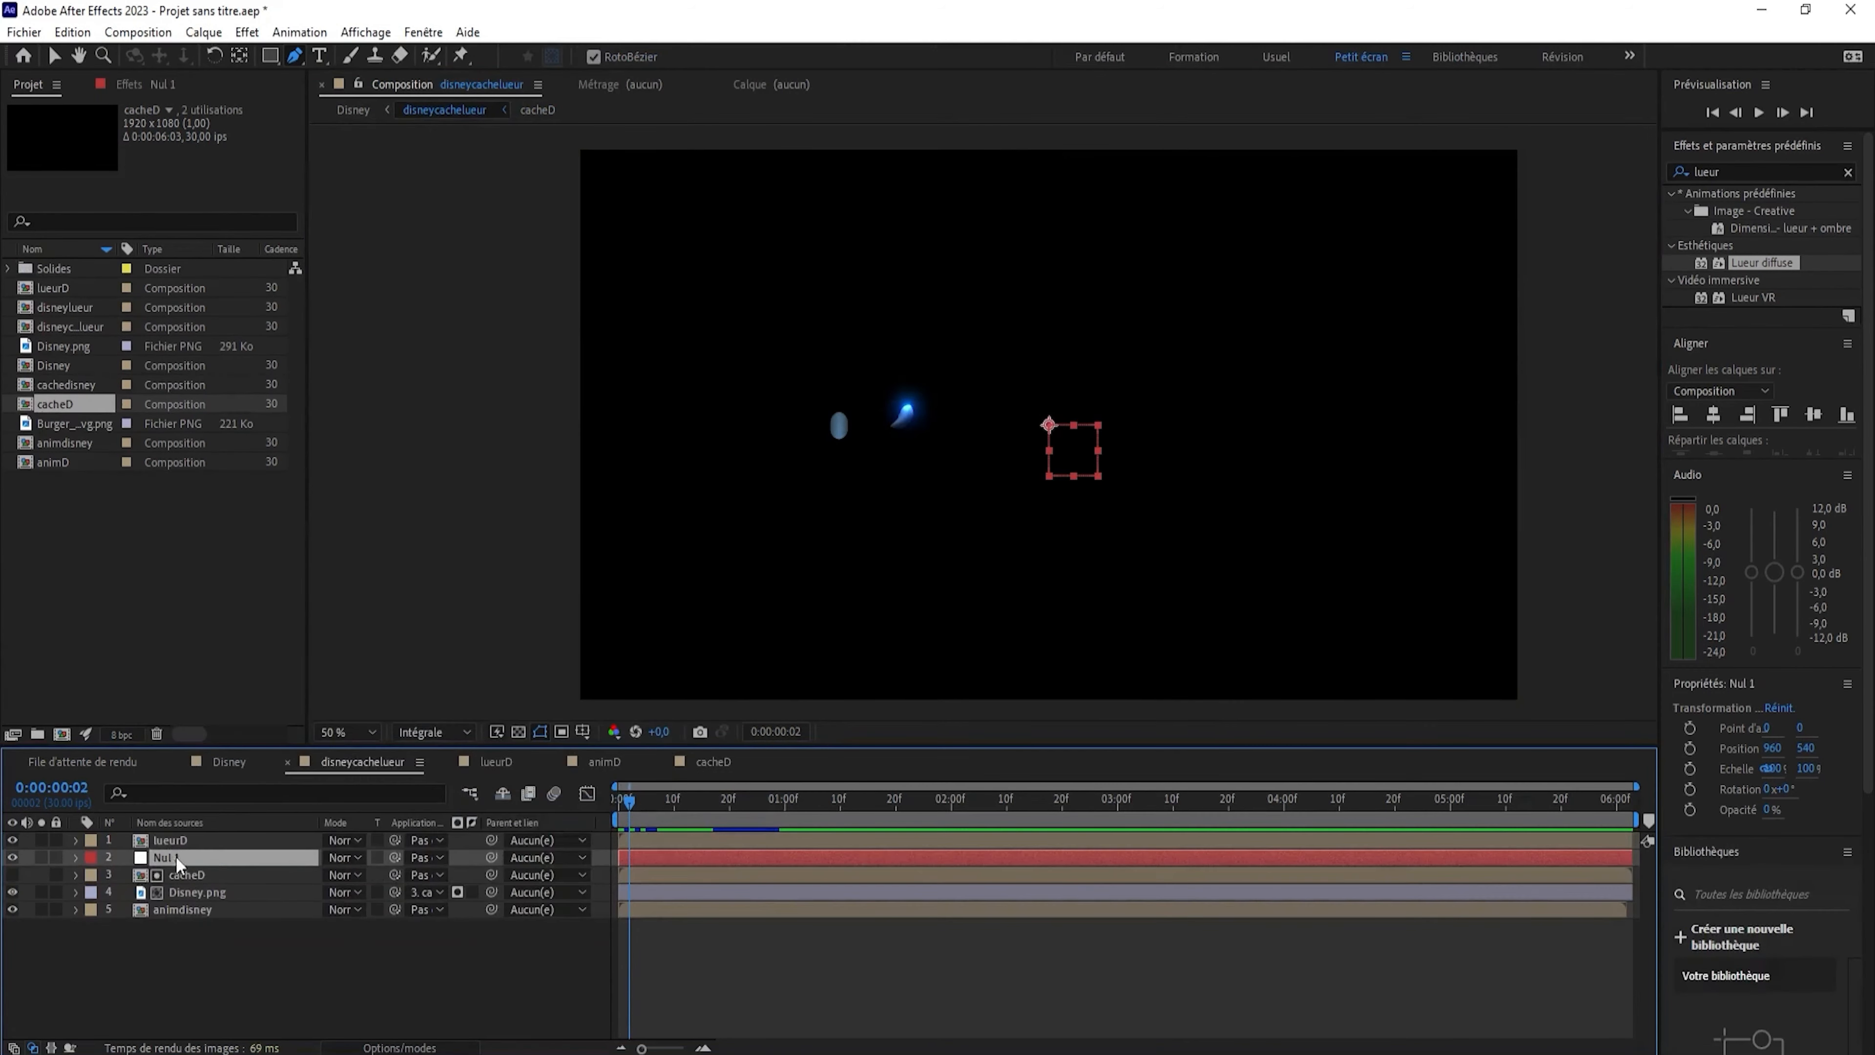
click(76, 857)
click(94, 875)
click(158, 907)
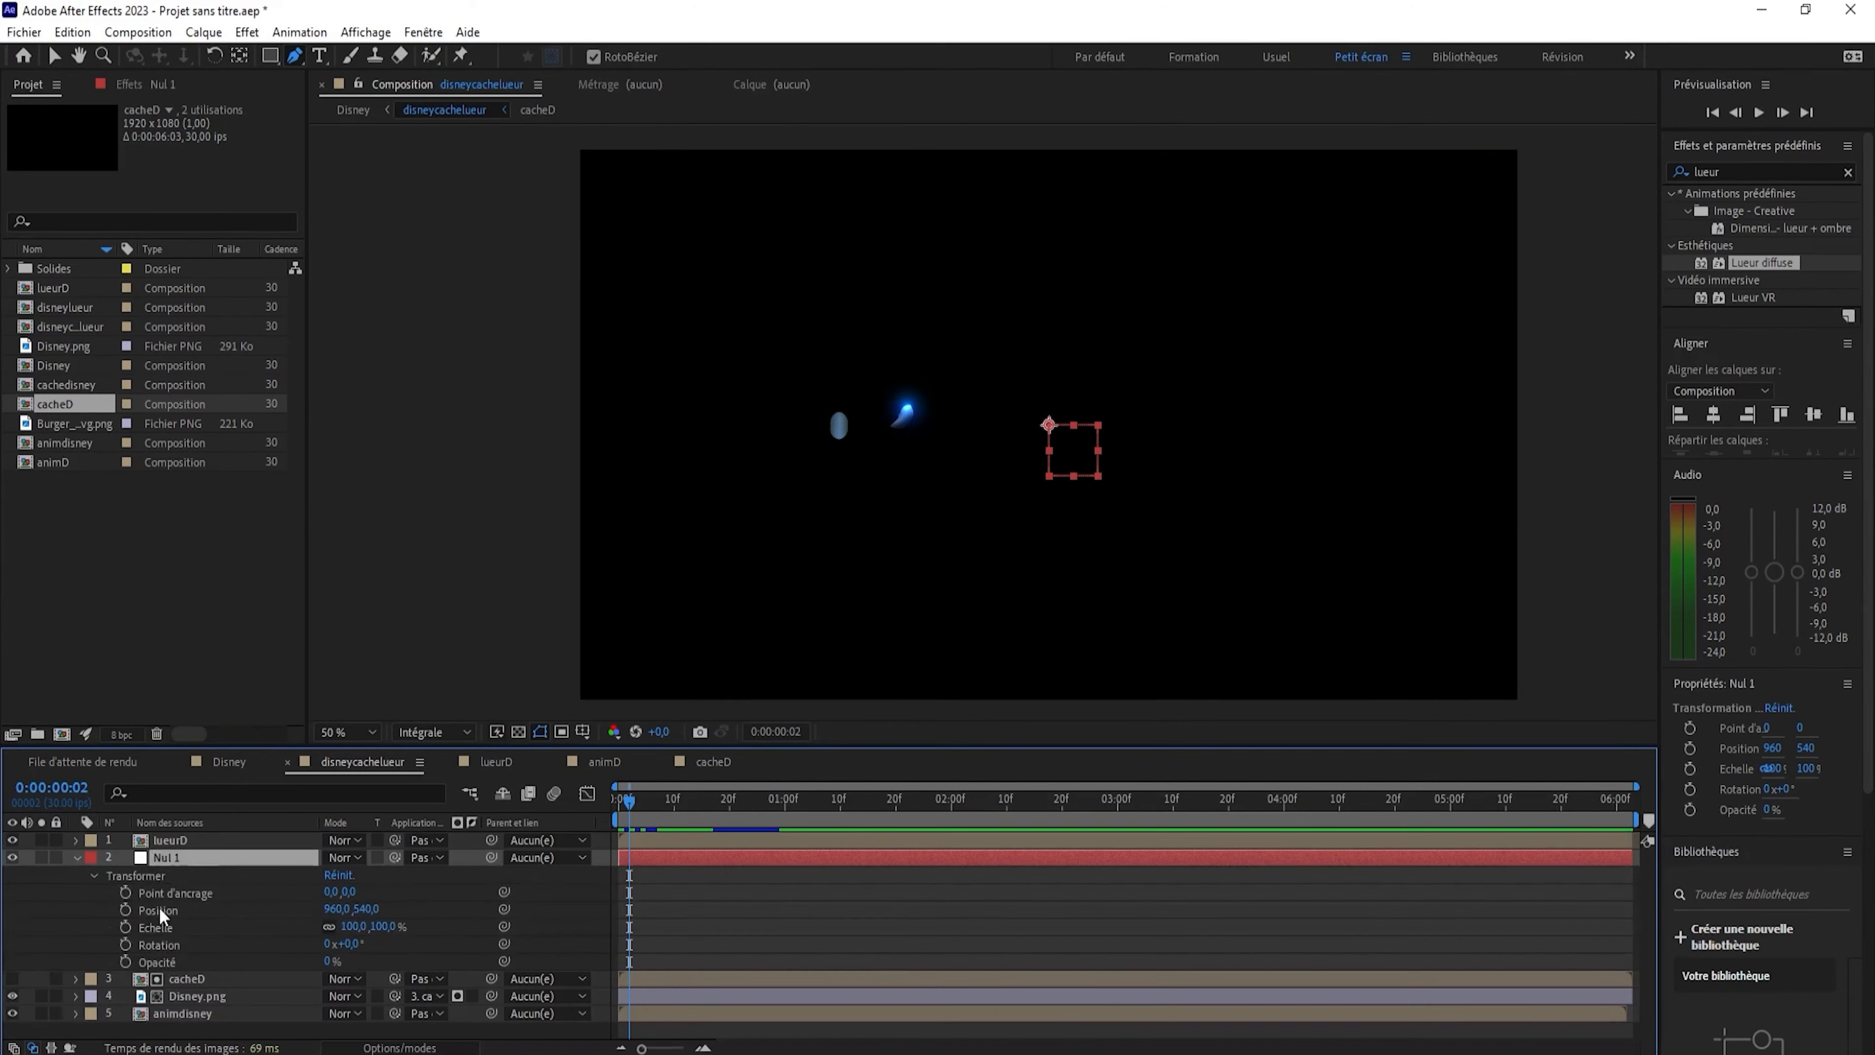
click(75, 857)
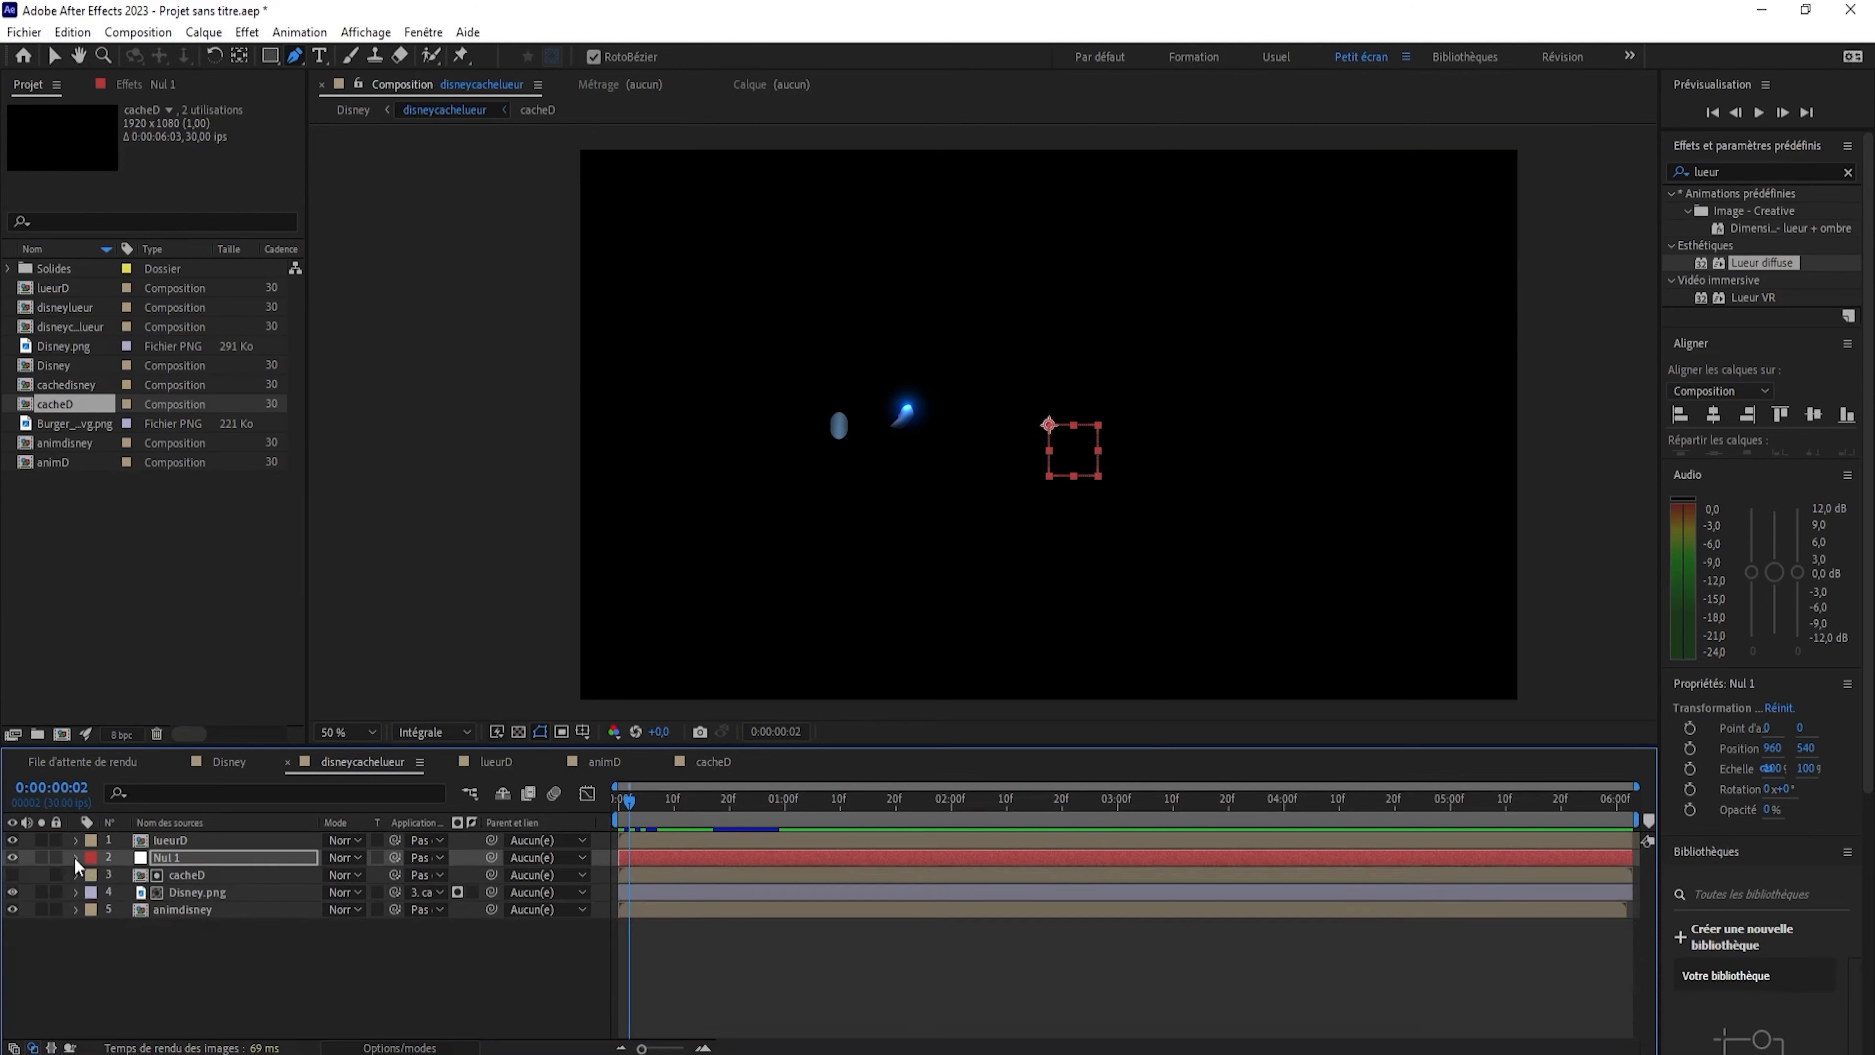
key(Delete)
With the Pen tool, start an open mask path on Disney.png along the D's stroke, from its inner curl to the left bend.
click(163, 891)
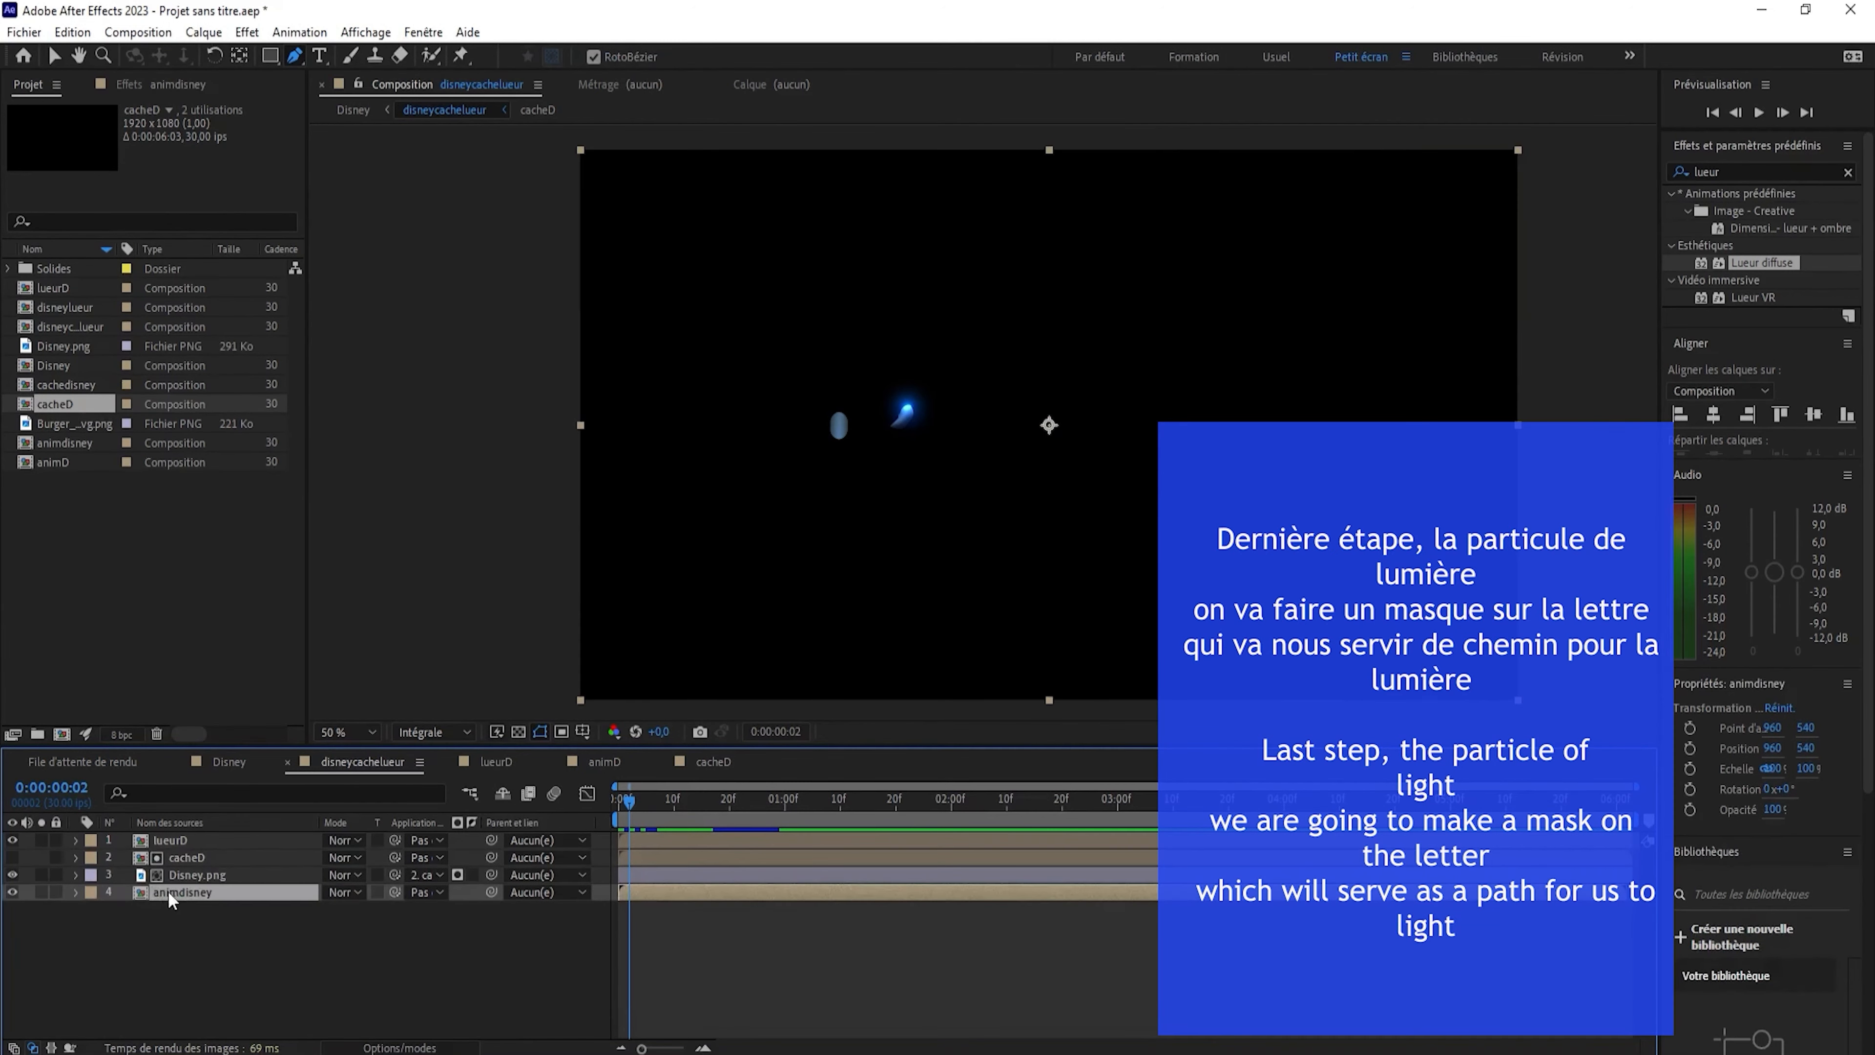
drag(742, 821, 1017, 801)
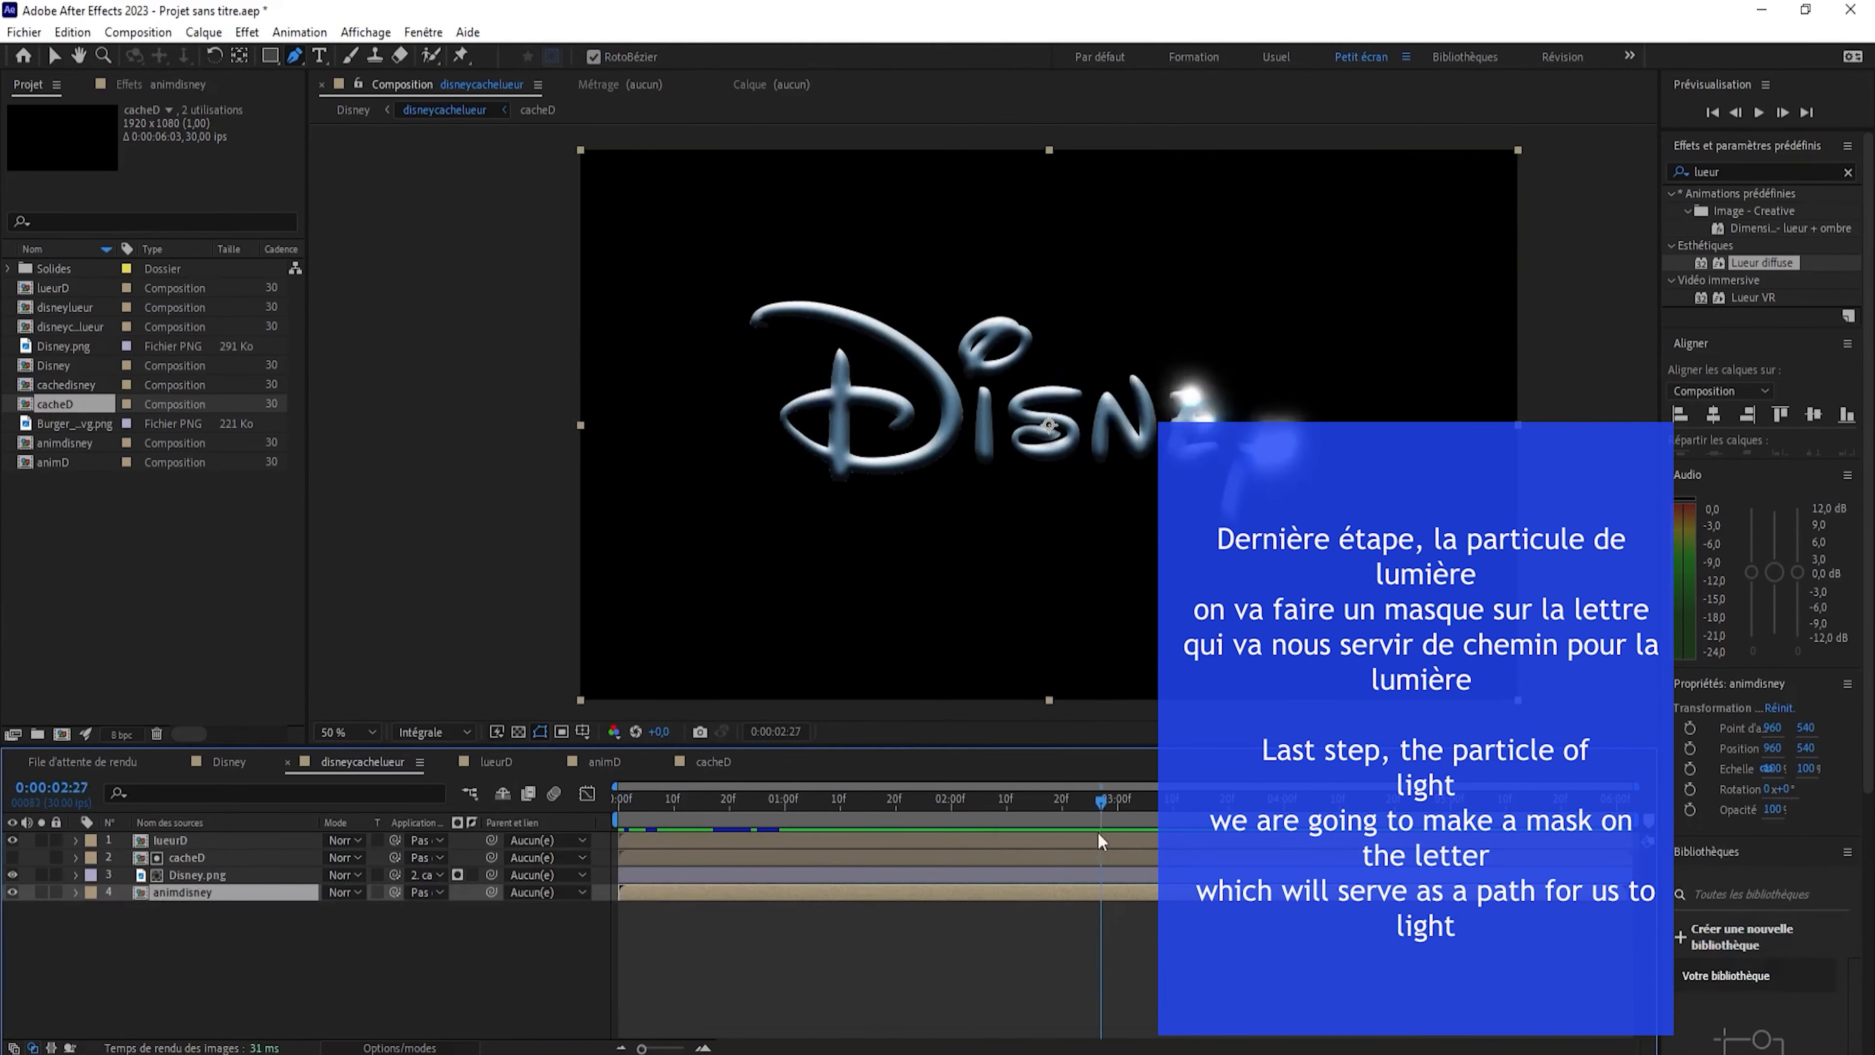
click(191, 875)
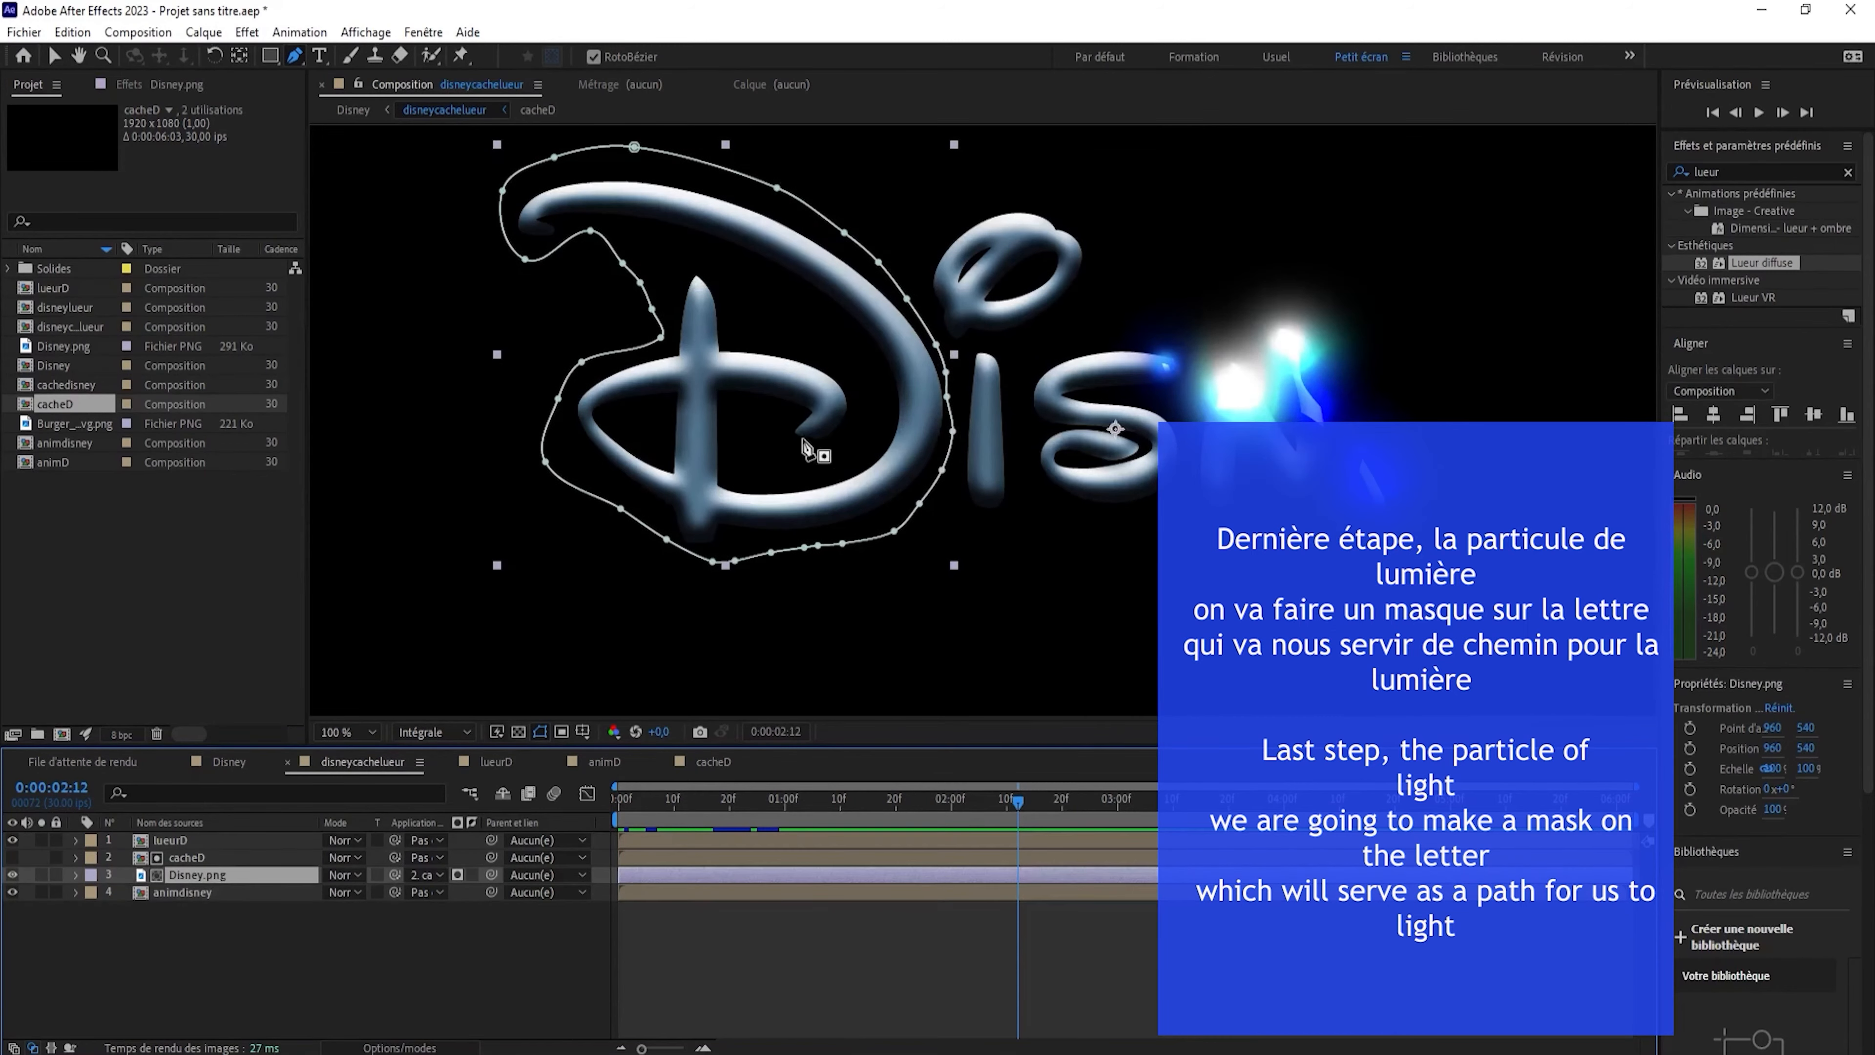
click(799, 431)
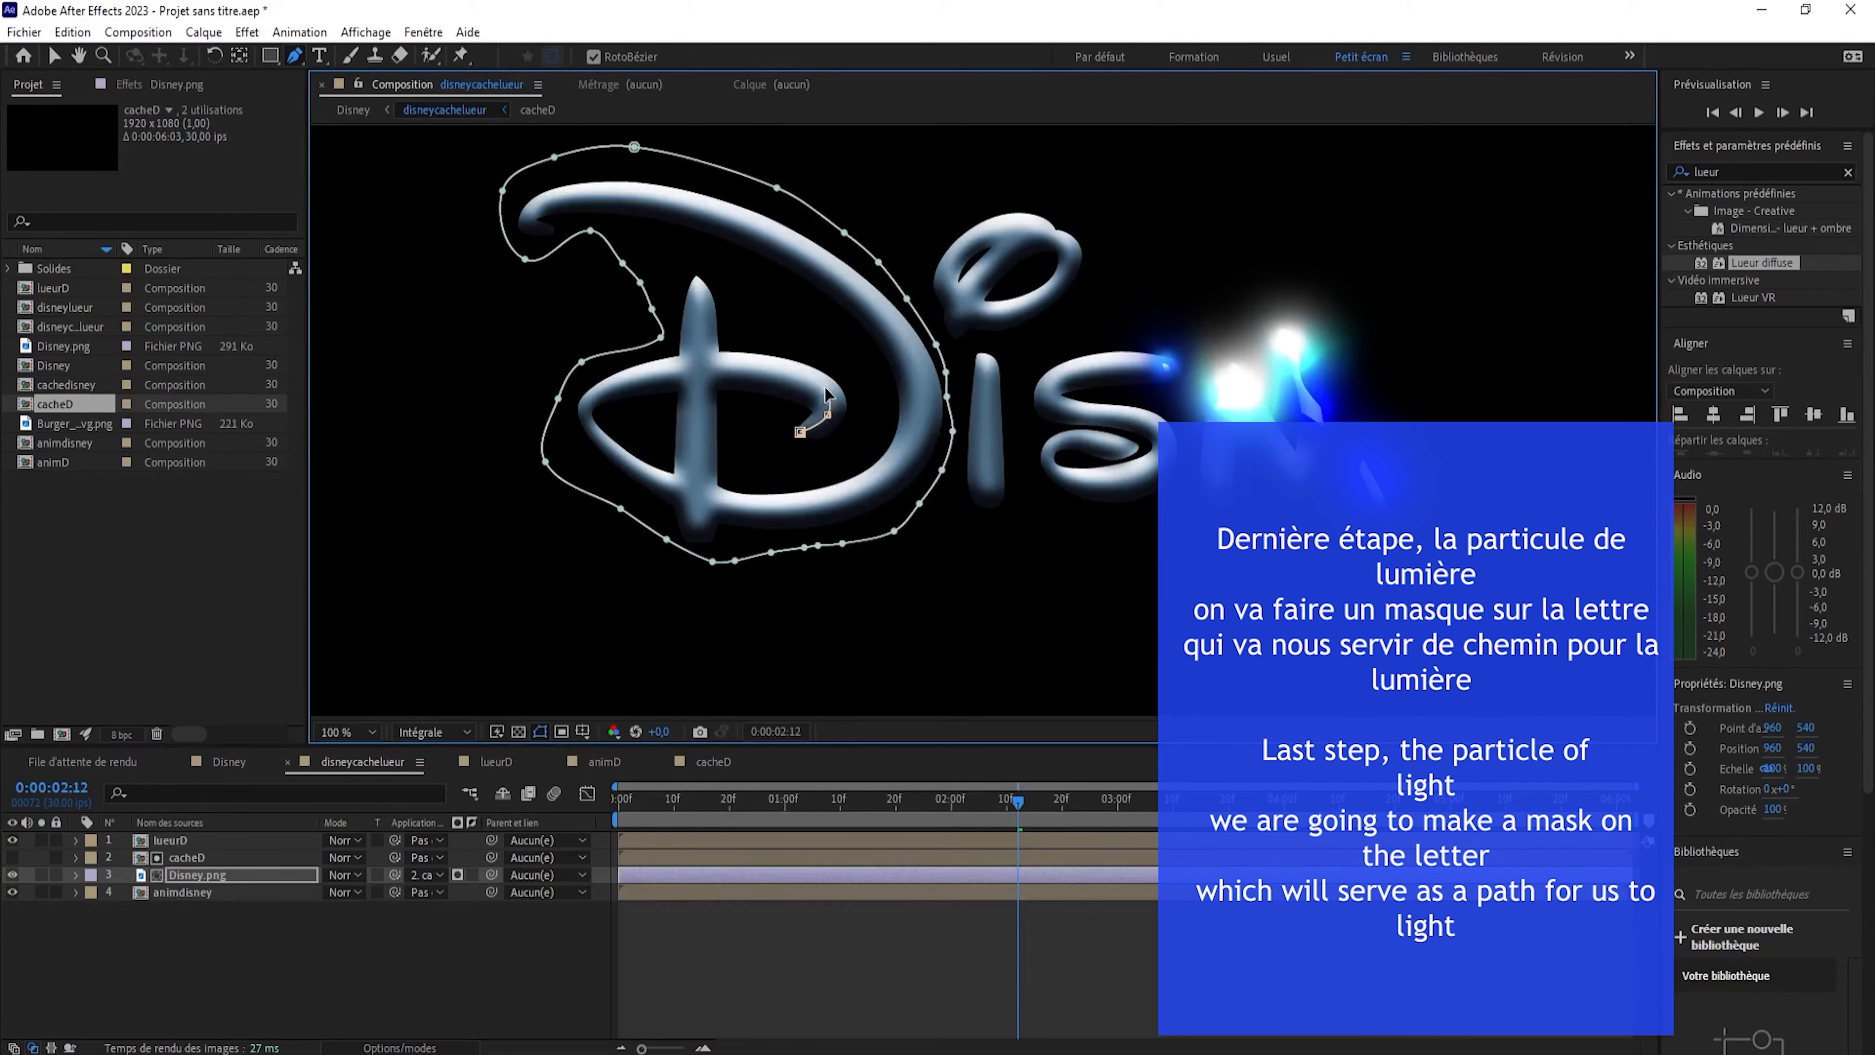
drag(762, 362, 744, 360)
click(660, 366)
drag(612, 387, 585, 399)
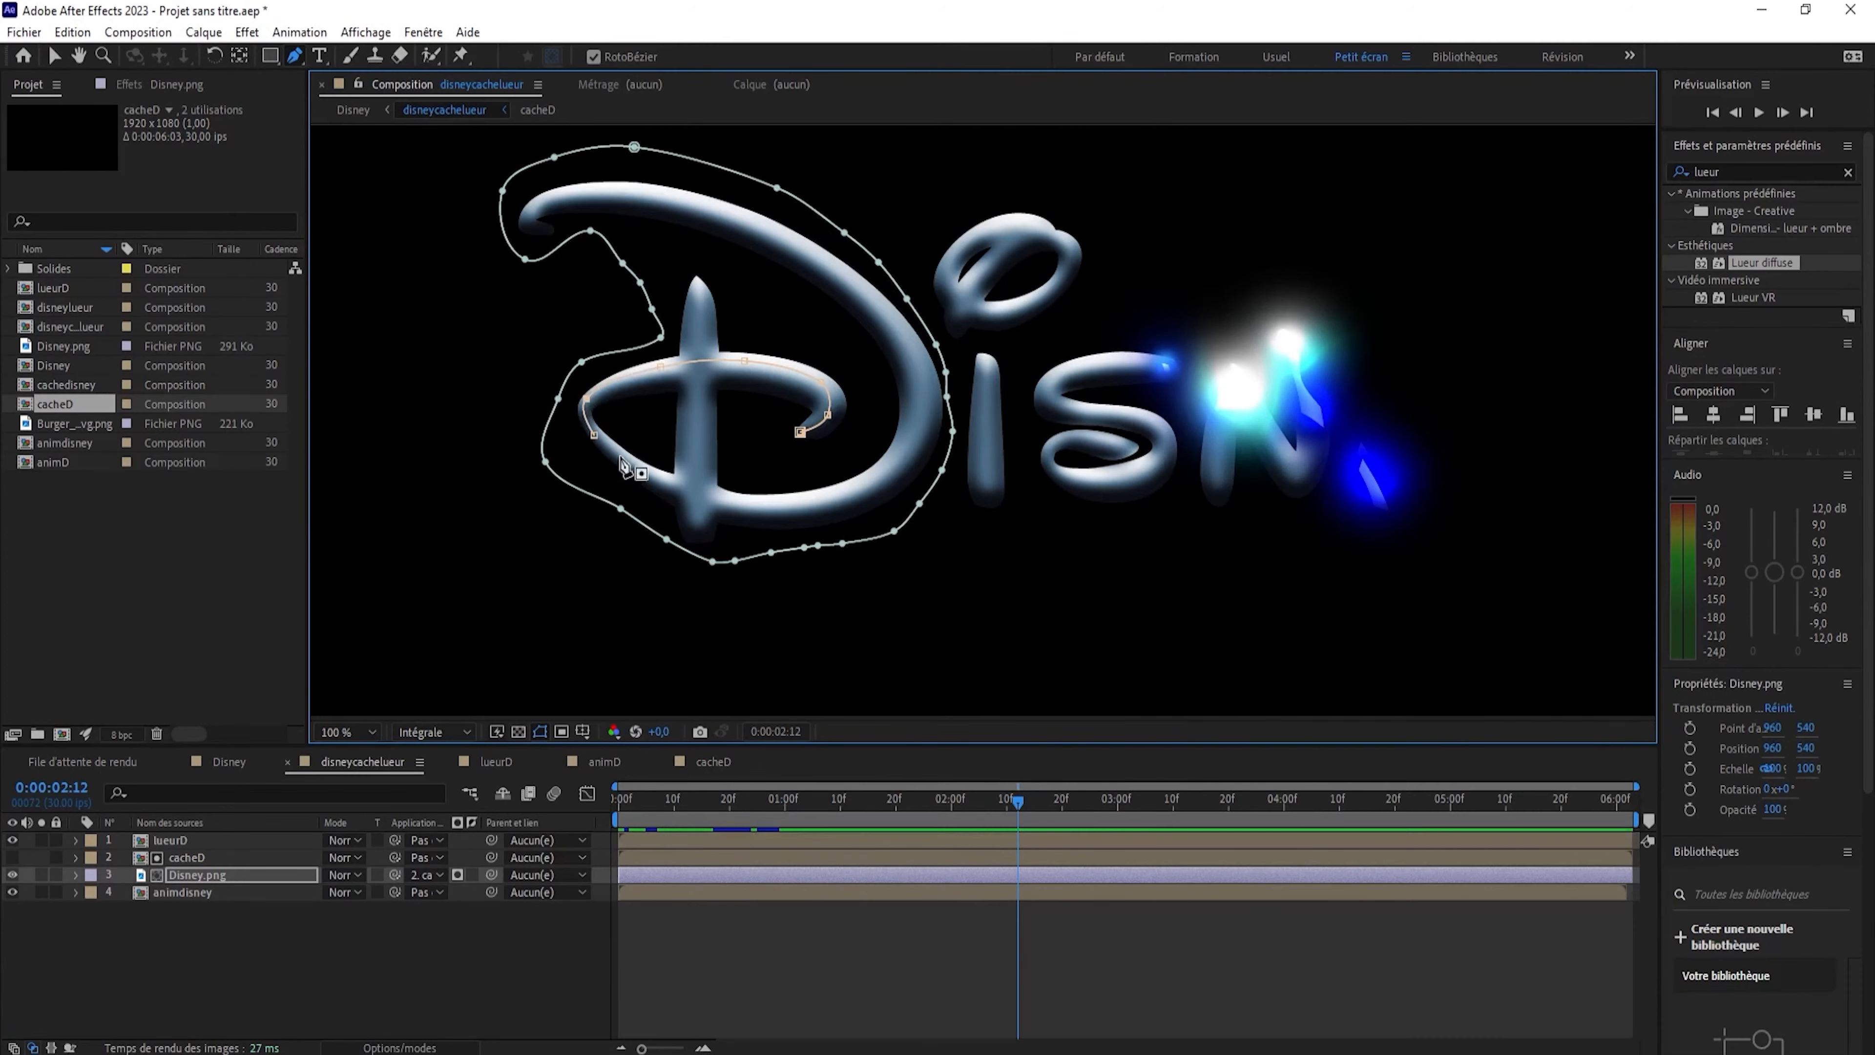
Continue the D path along the base and up the right curve, ending at the upper-left tip.
click(667, 482)
click(798, 508)
click(894, 473)
click(921, 403)
click(888, 318)
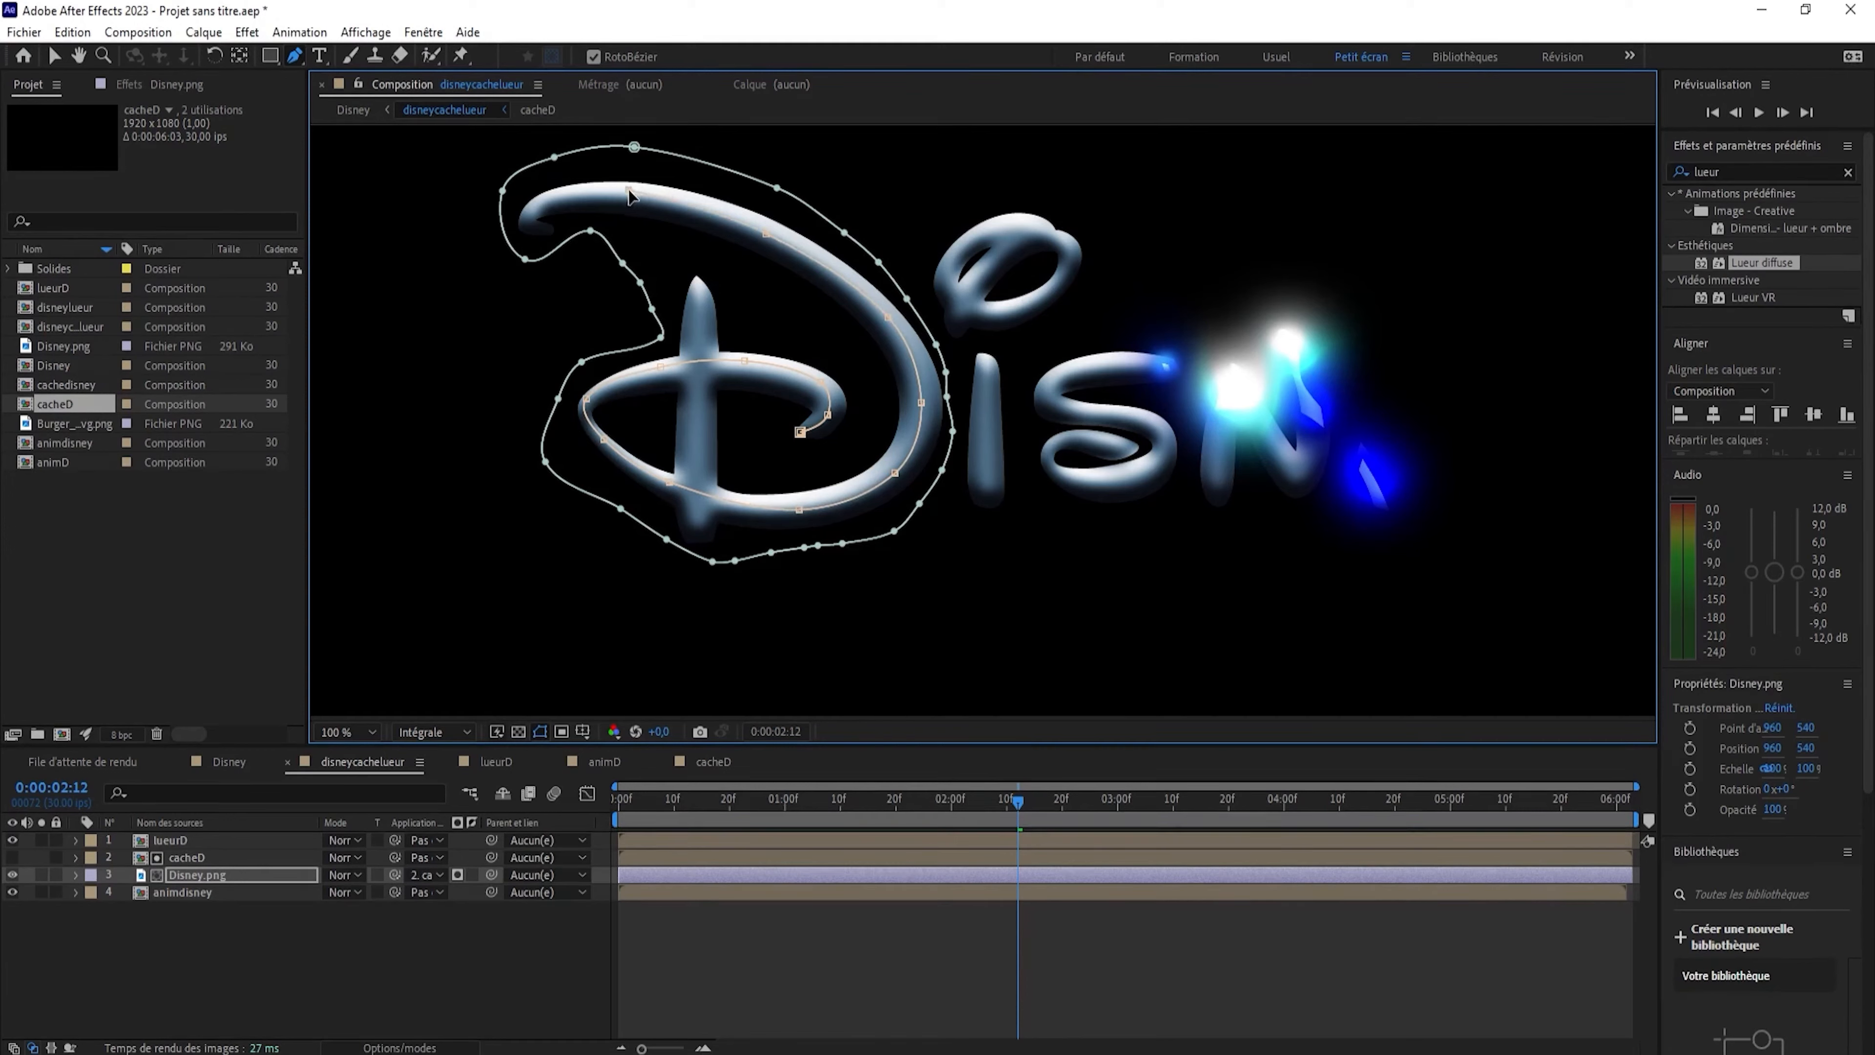
click(528, 212)
click(541, 233)
Adjust the path points along the D's top arc, inner curl and lower-left base to follow the centre of the stroke.
drag(629, 193, 663, 191)
drag(768, 234, 782, 232)
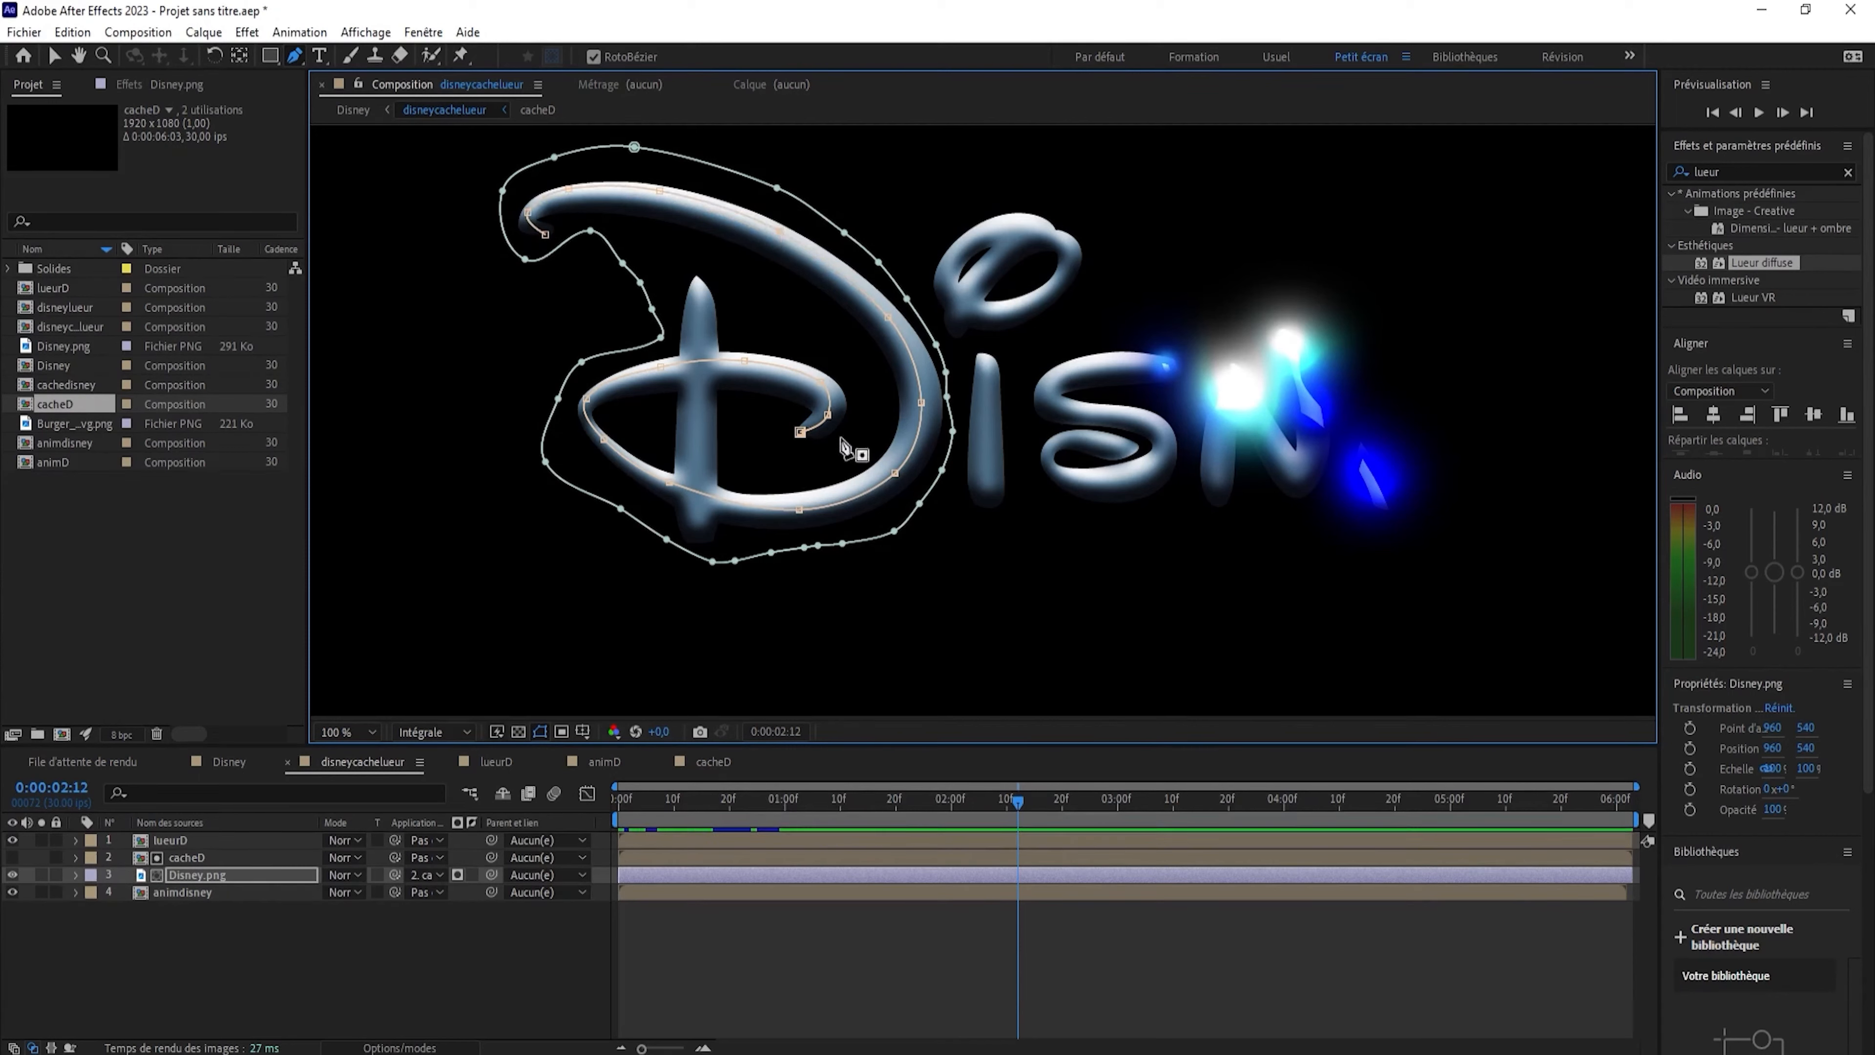
drag(660, 366, 831, 419)
drag(772, 359, 776, 362)
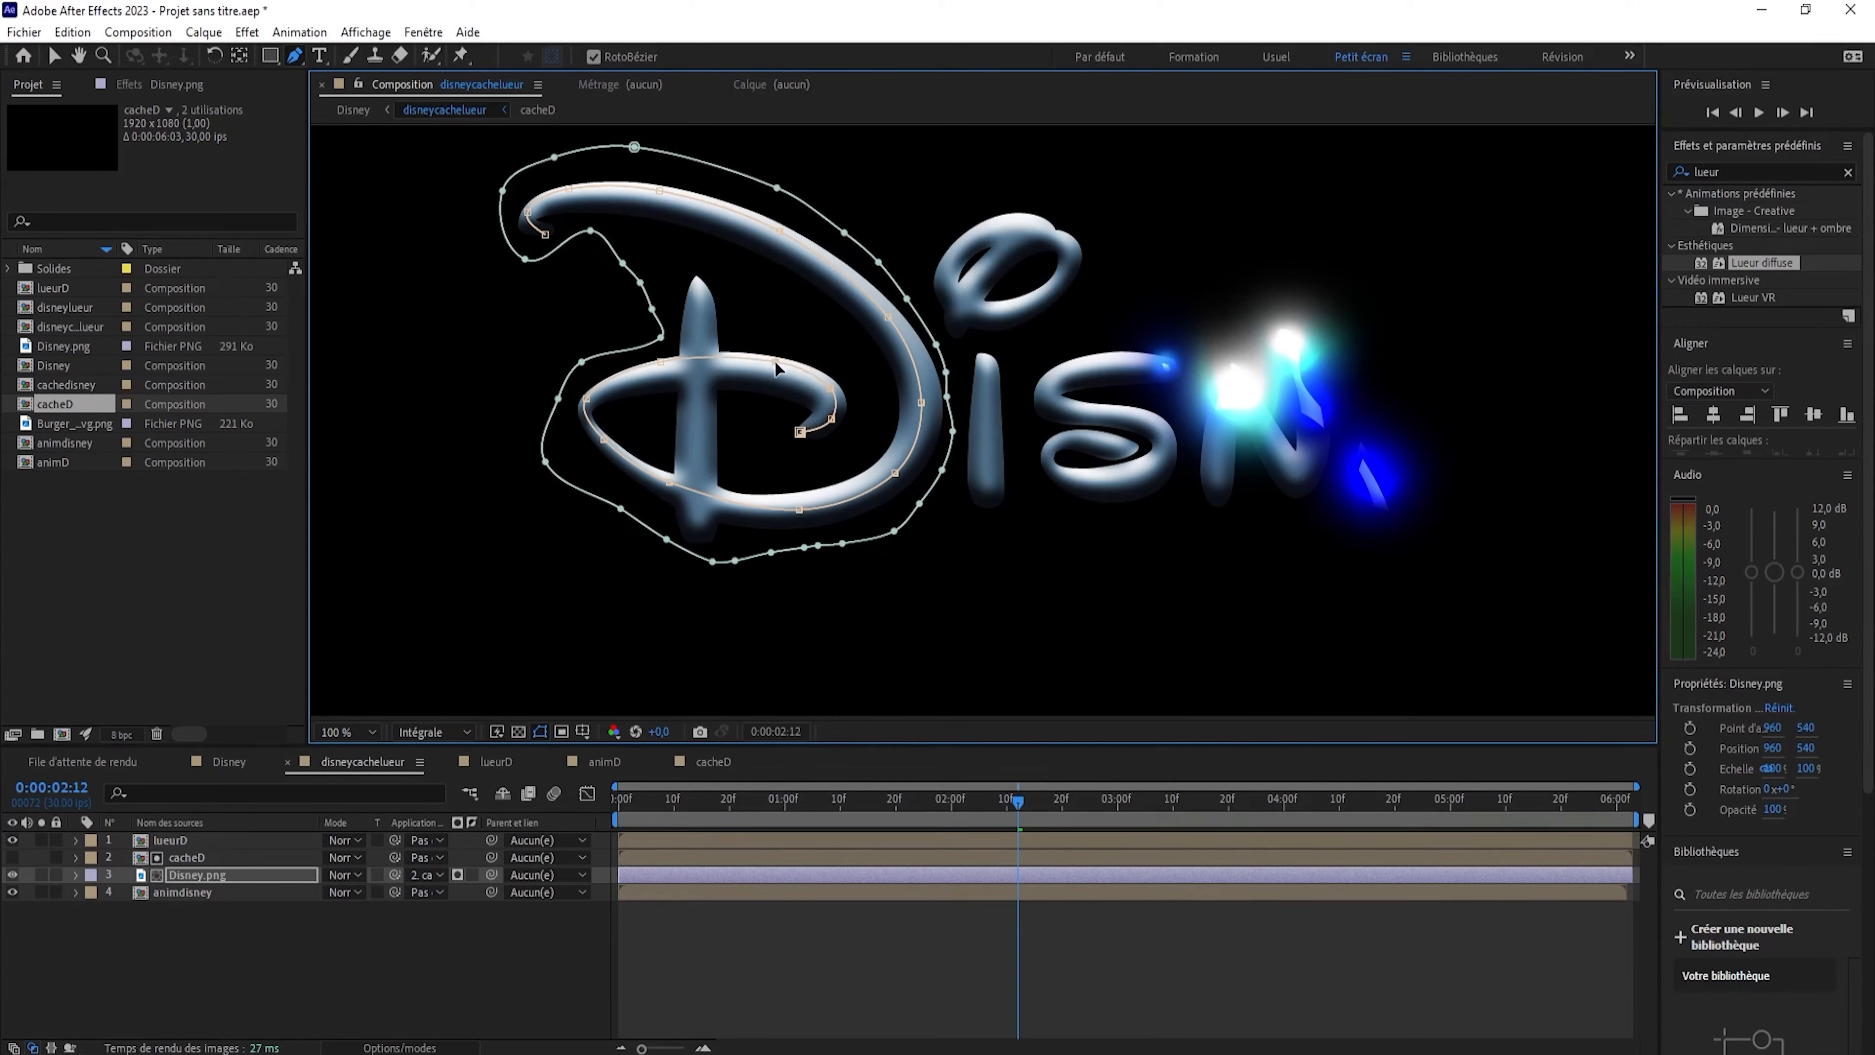
mouse_move(670, 481)
mouse_down()
mouse_move(599, 450)
mouse_move(681, 497)
mouse_up()
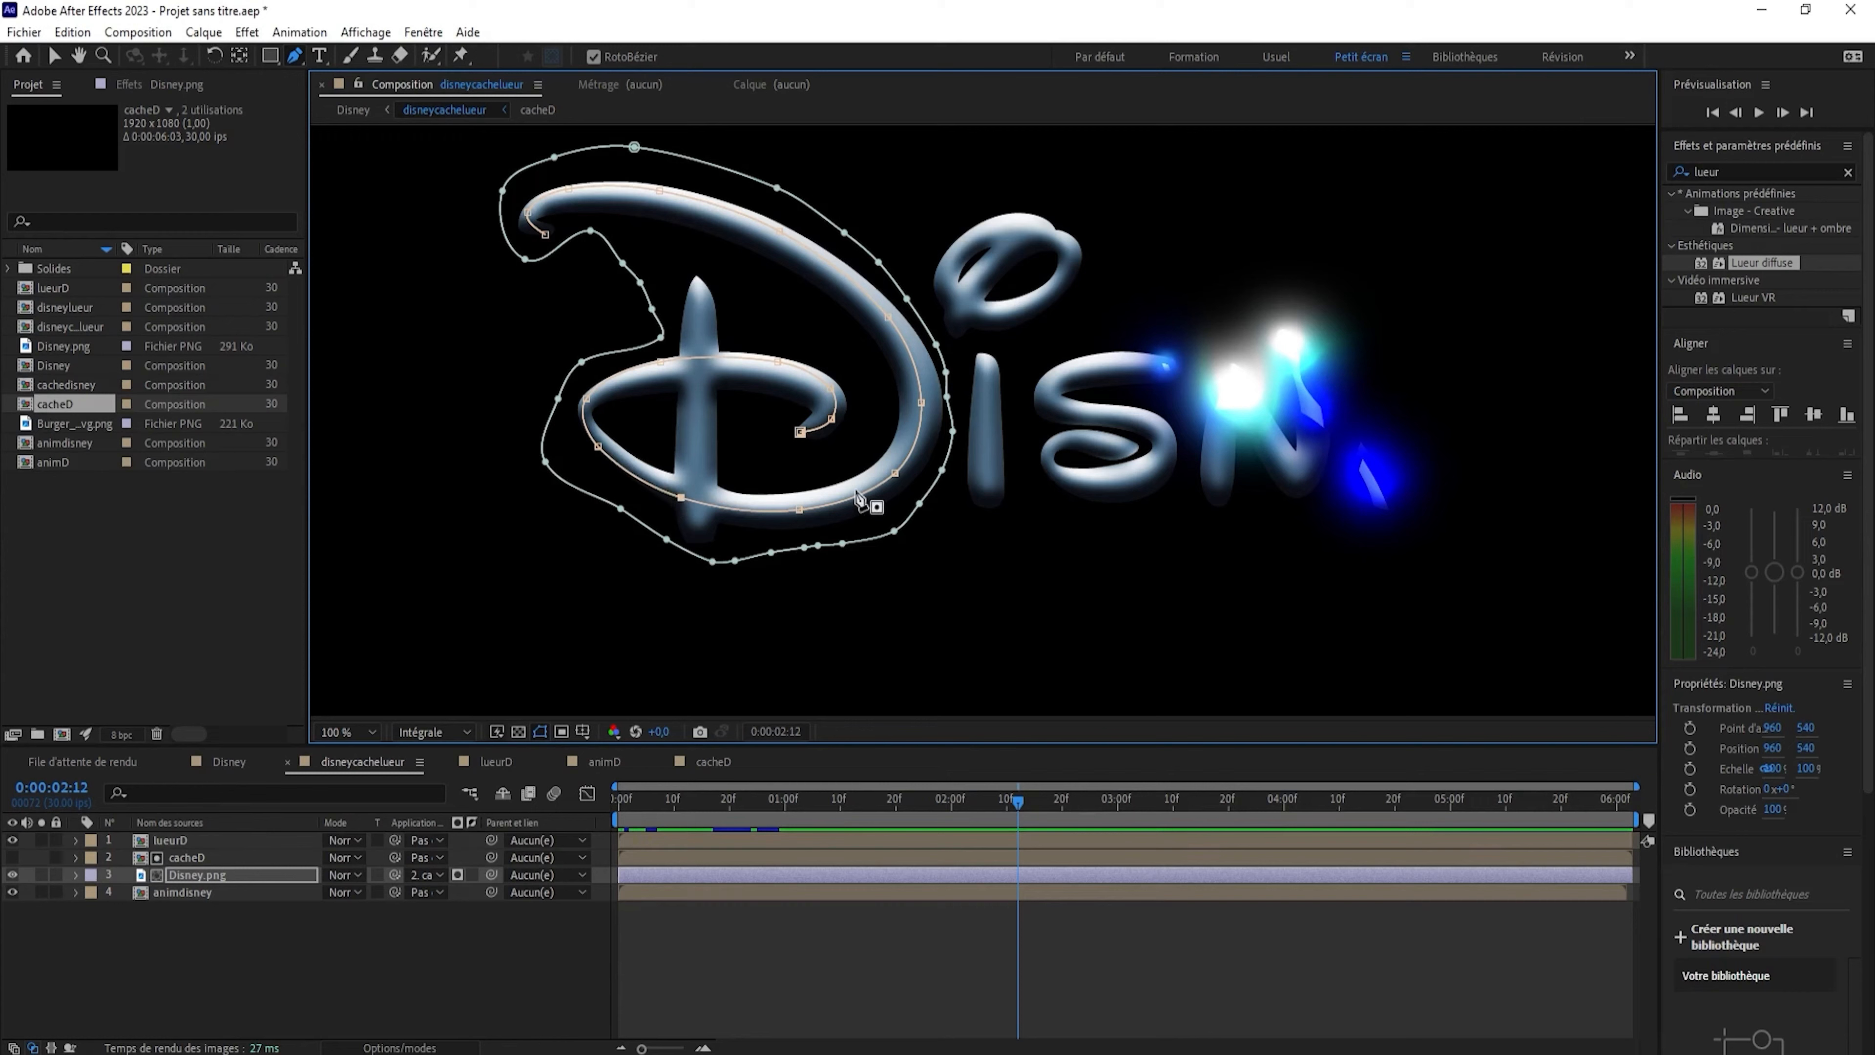
Copy the mask path of Masque 2 on Disney.png.
click(76, 875)
click(95, 892)
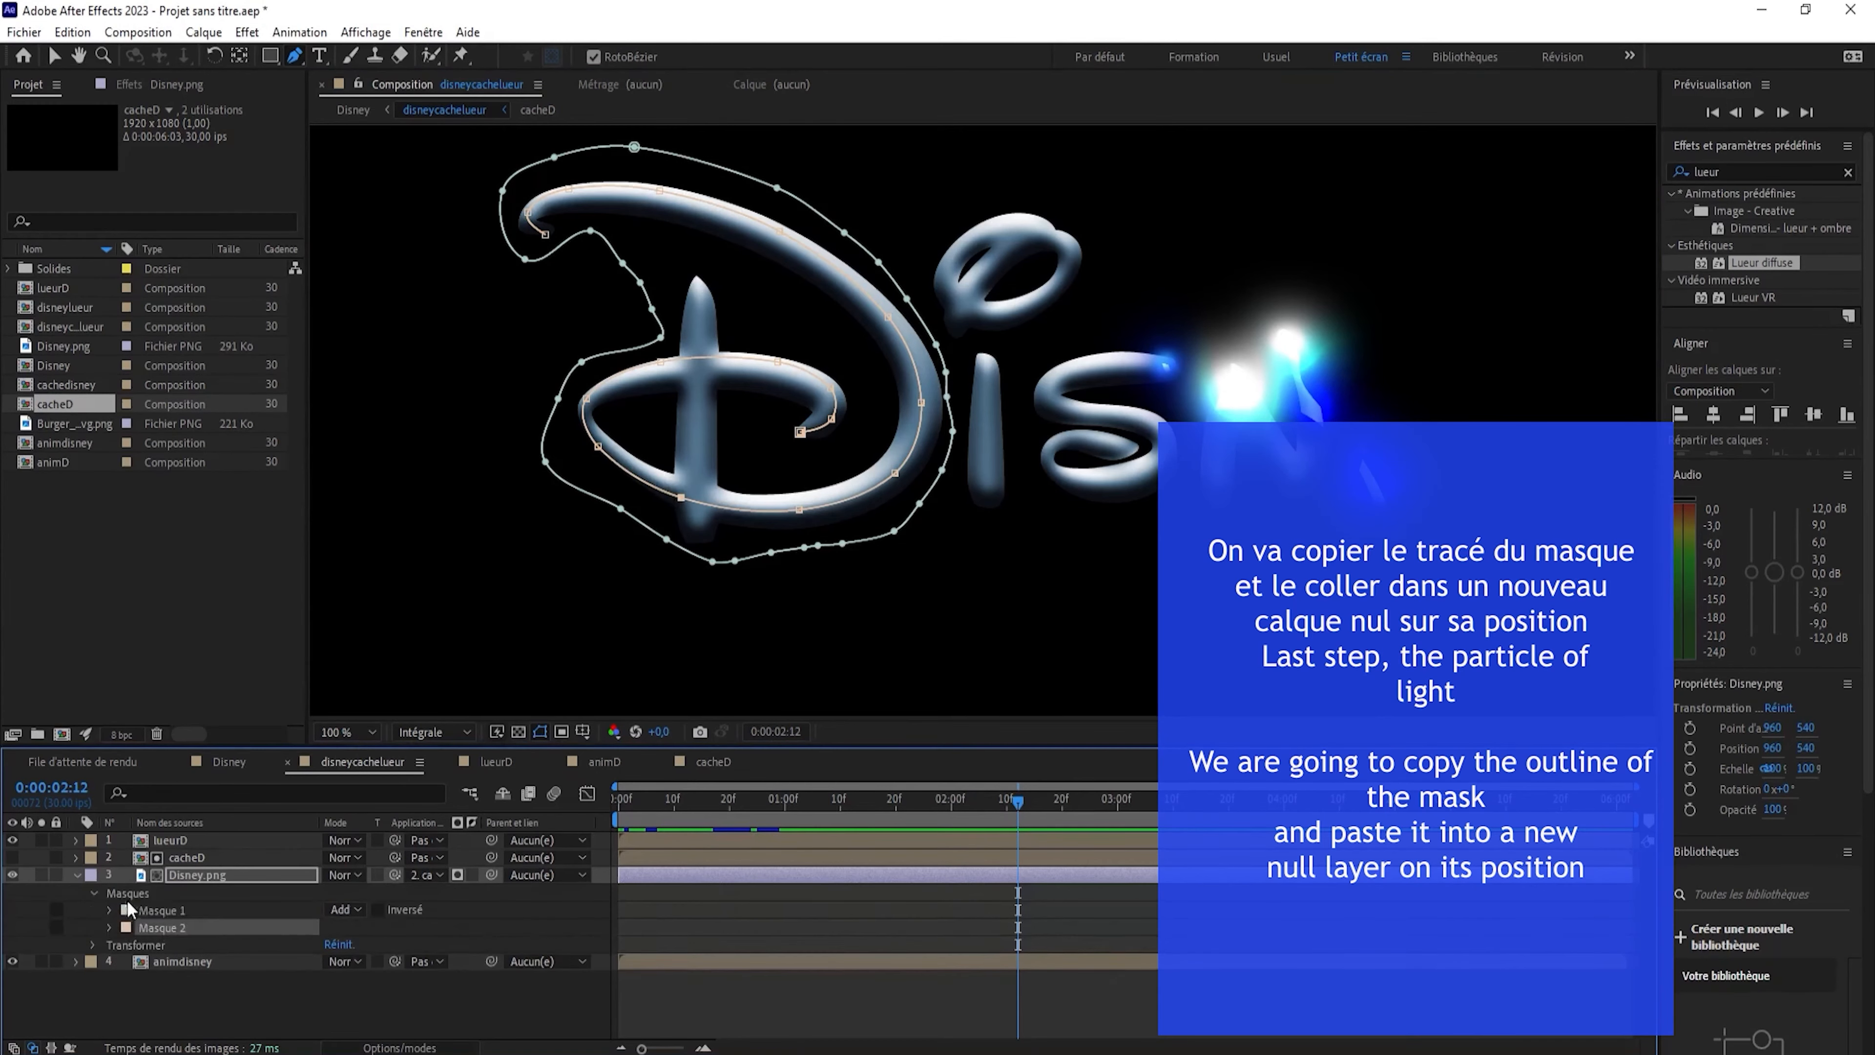
click(108, 928)
click(177, 944)
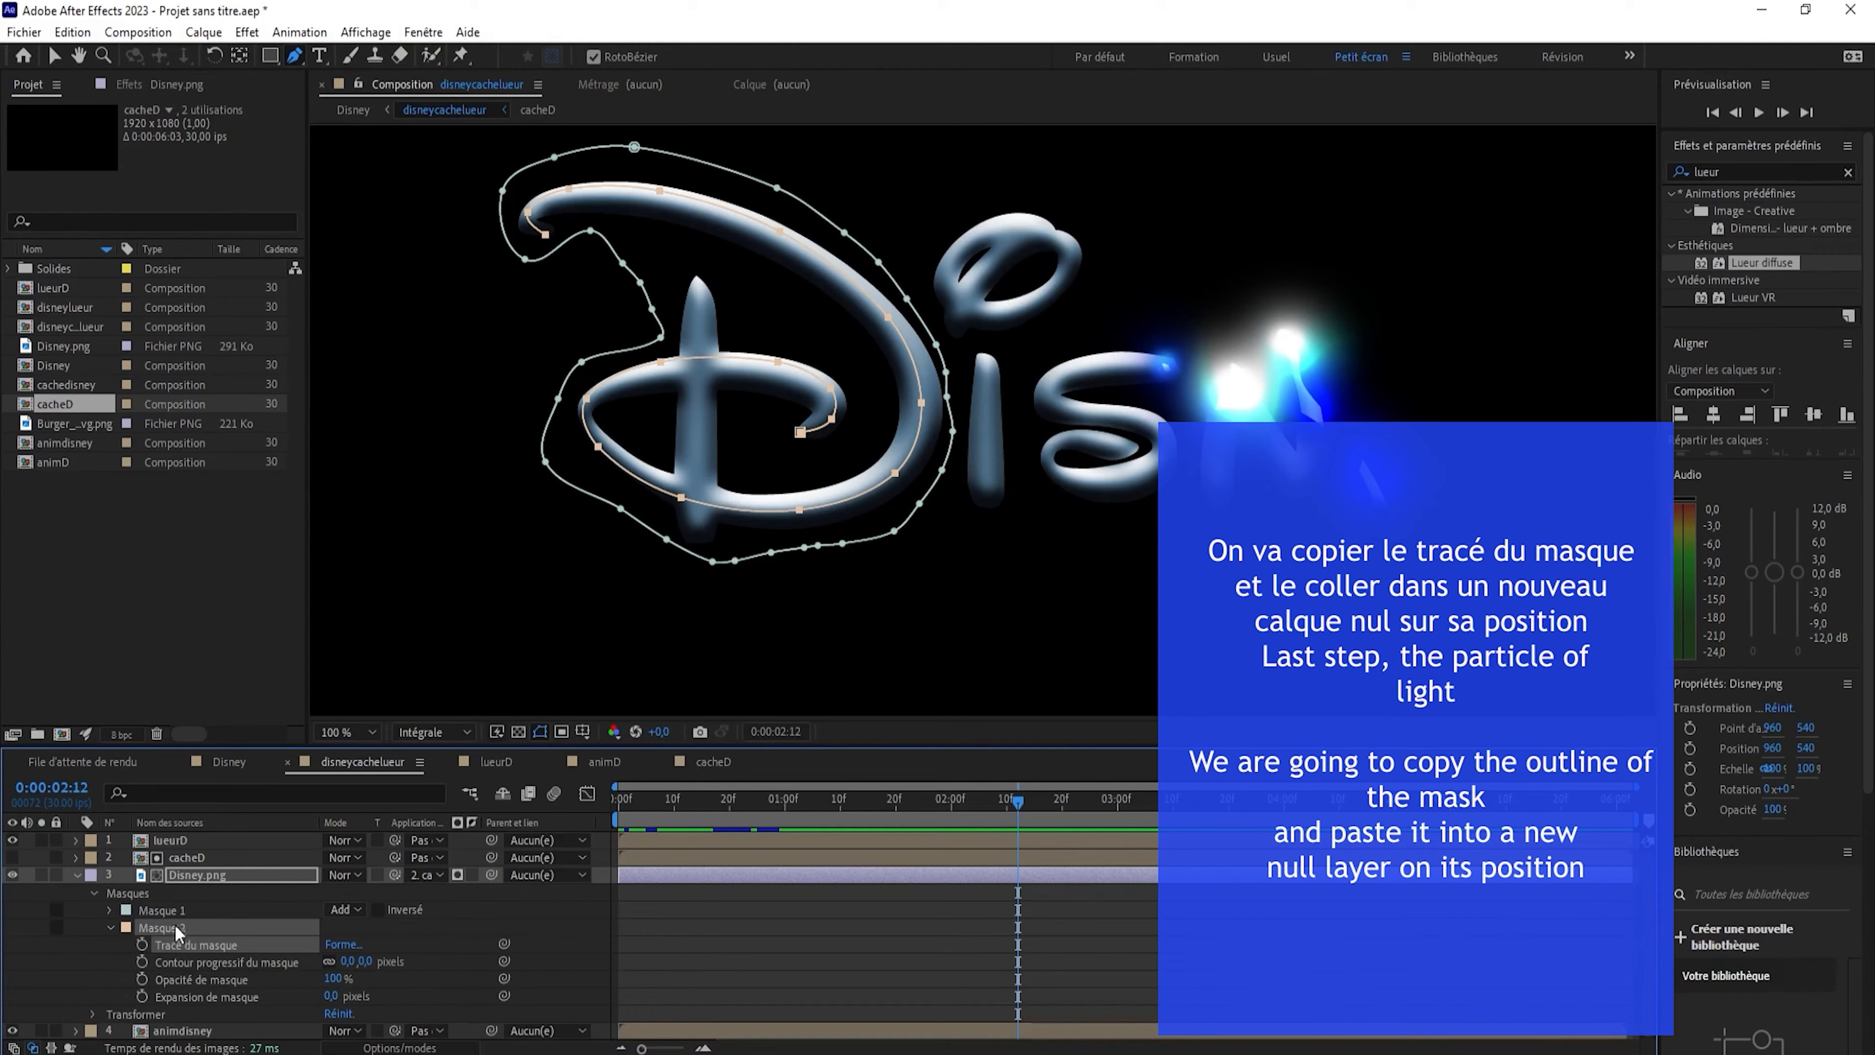
click(76, 875)
Create a null object directly above Disney.png and paste the copied mask path into its Position property.
right_click(183, 916)
mouse_move(247, 674)
click(570, 790)
click(76, 874)
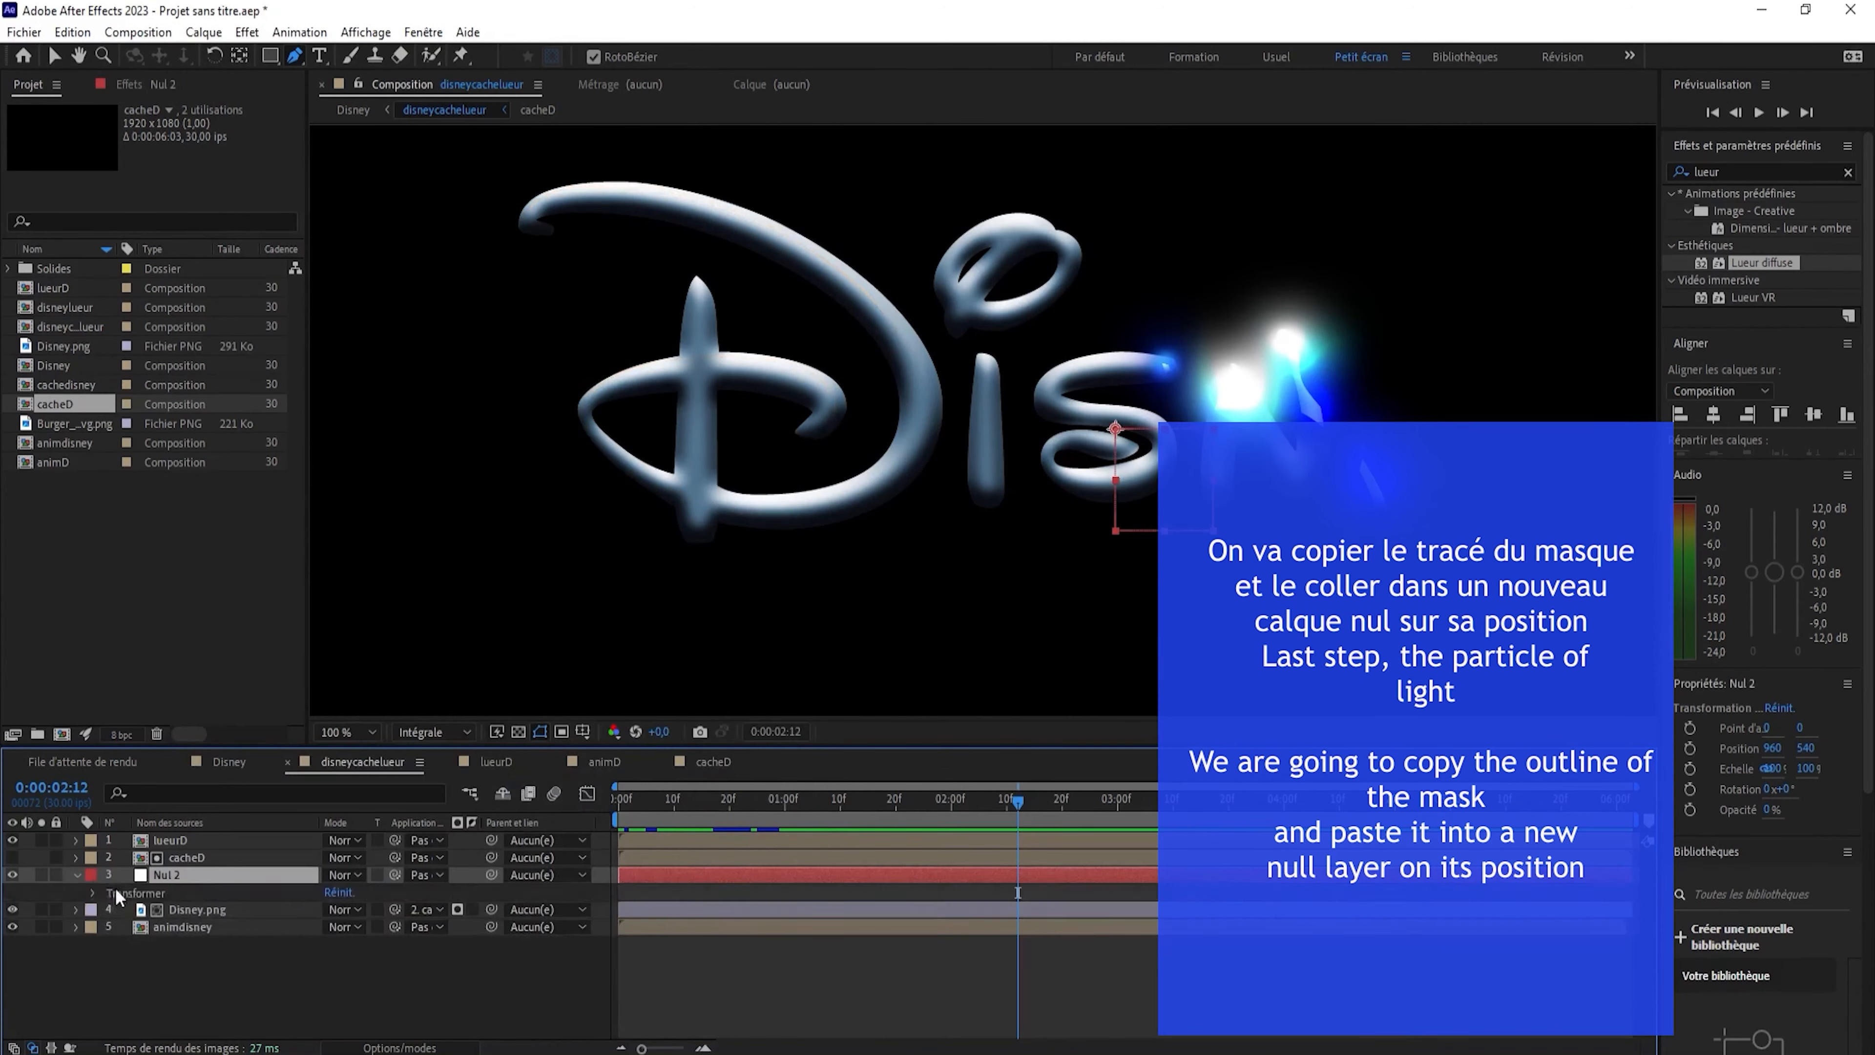
click(95, 892)
click(155, 926)
key(ctrl+v)
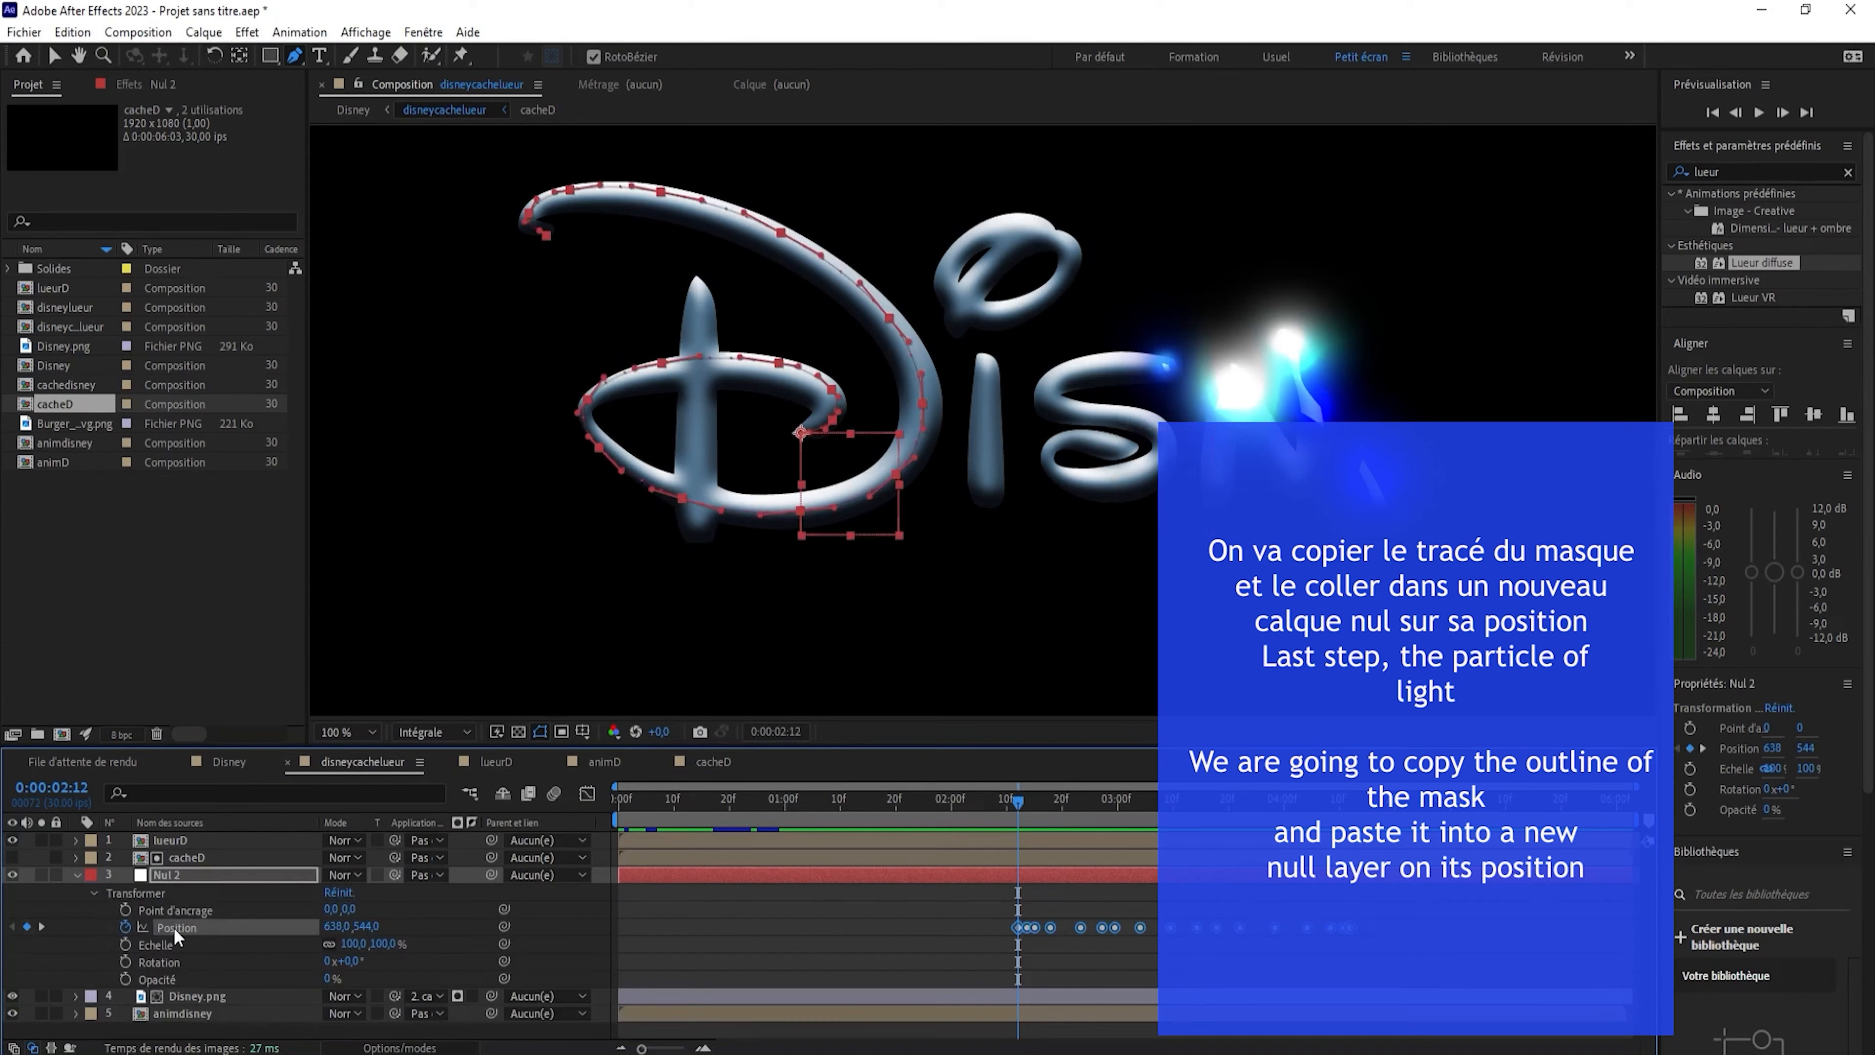
Move all Position keyframes of Nul 2 to run from the start of the timeline to 0:00:02:00.
drag(1392, 913, 654, 942)
drag(929, 807, 950, 886)
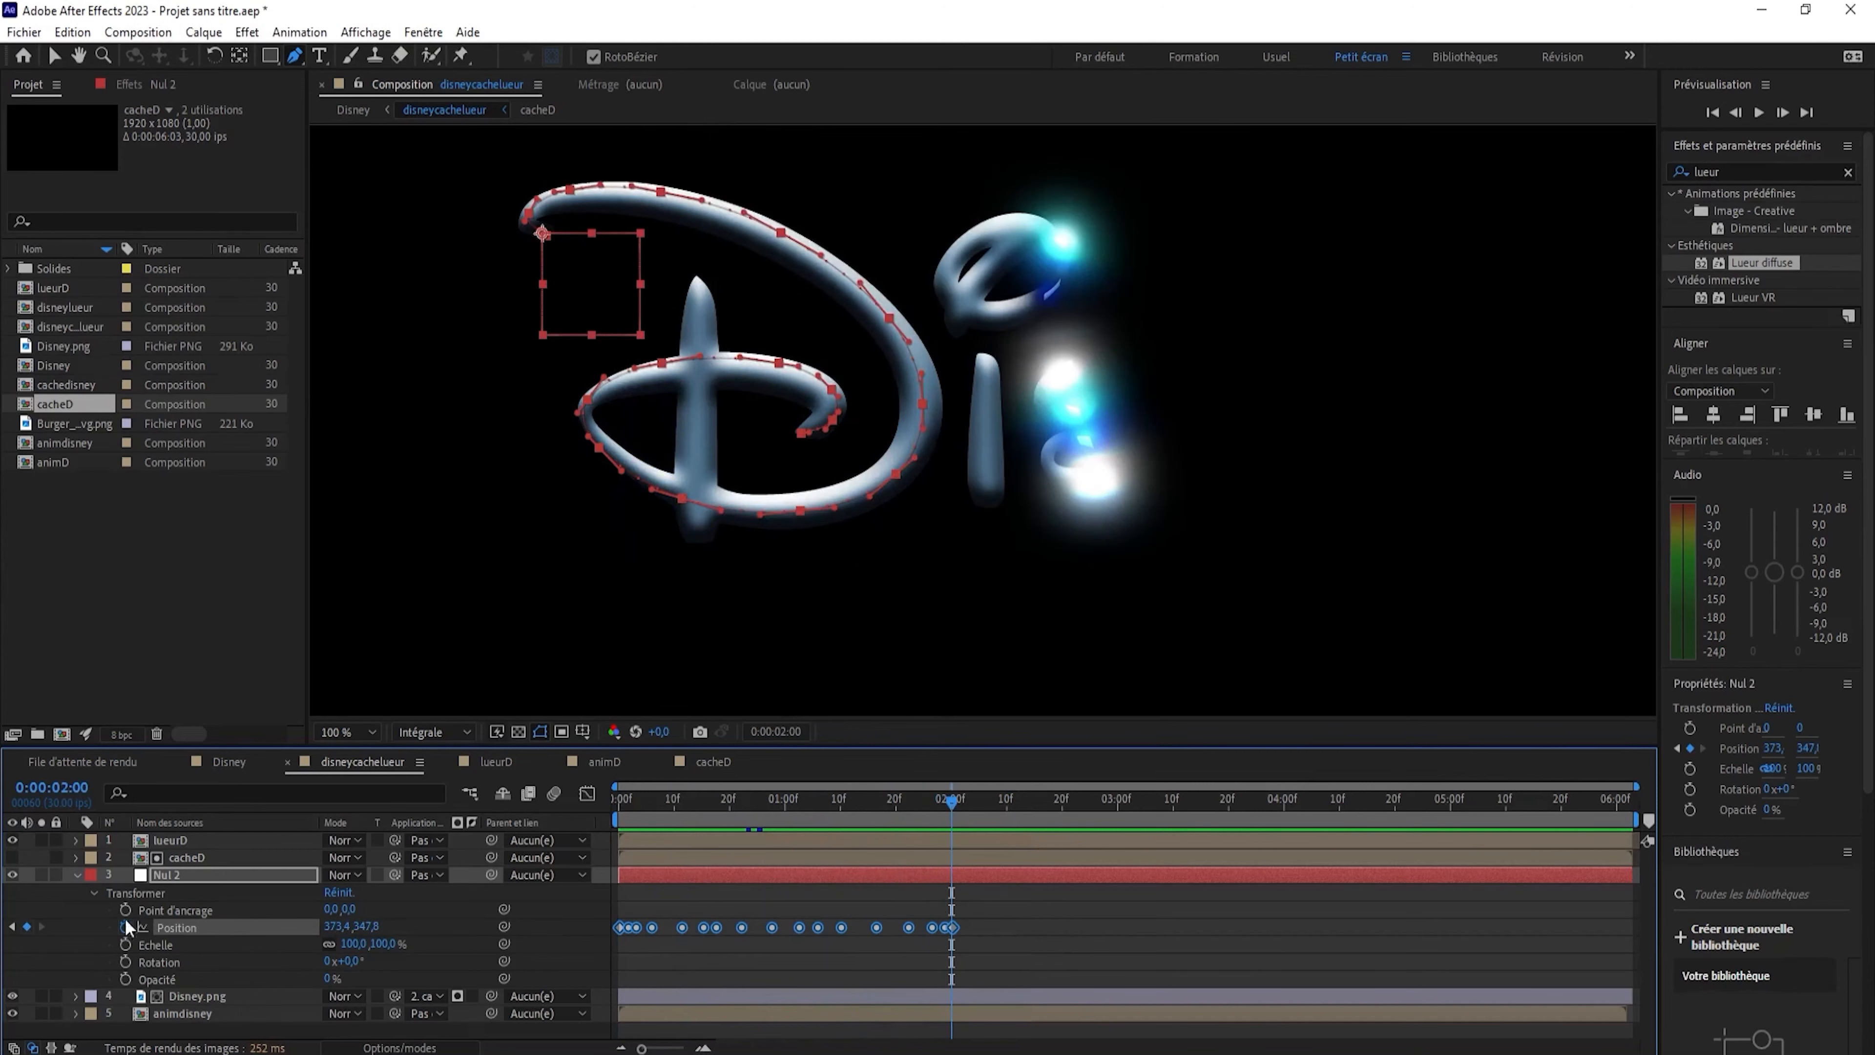
click(77, 874)
Create a new 1920 x 1080 solid layer named particul directly above Nul 2.
right_click(194, 957)
mouse_move(255, 708)
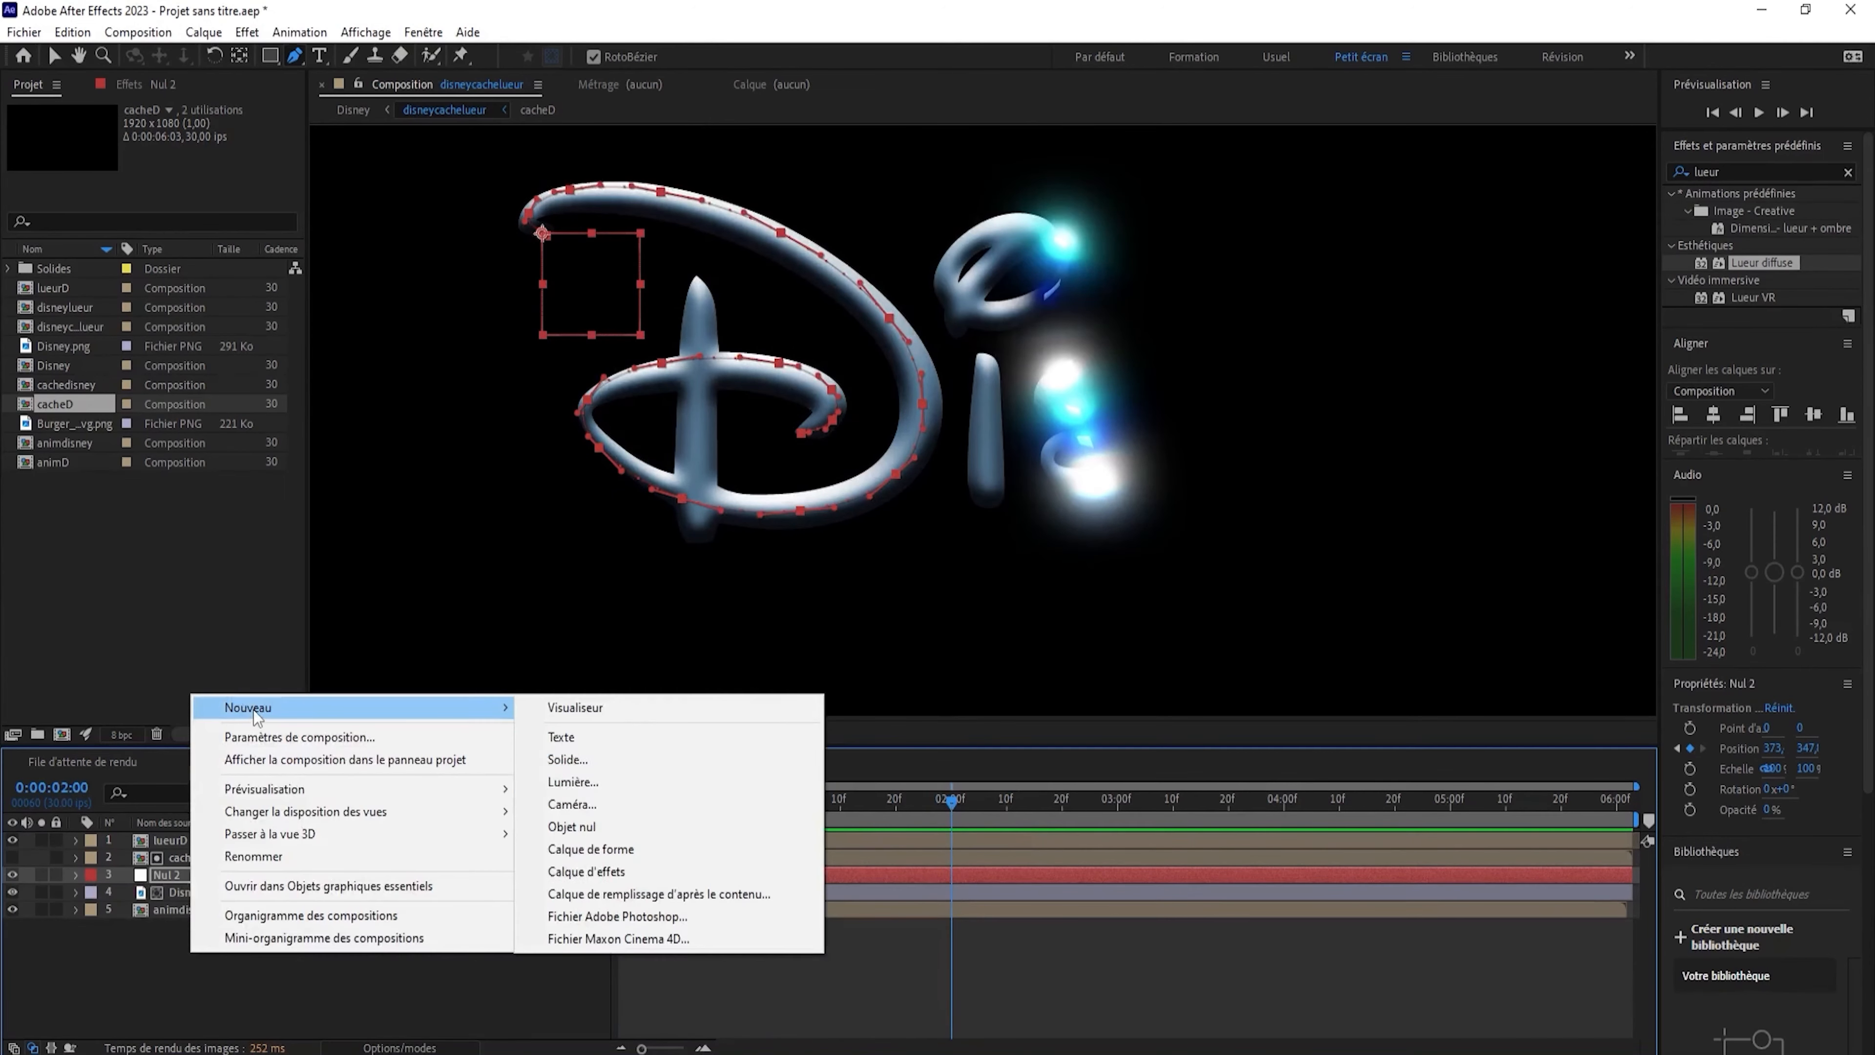
click(578, 766)
text(particul)
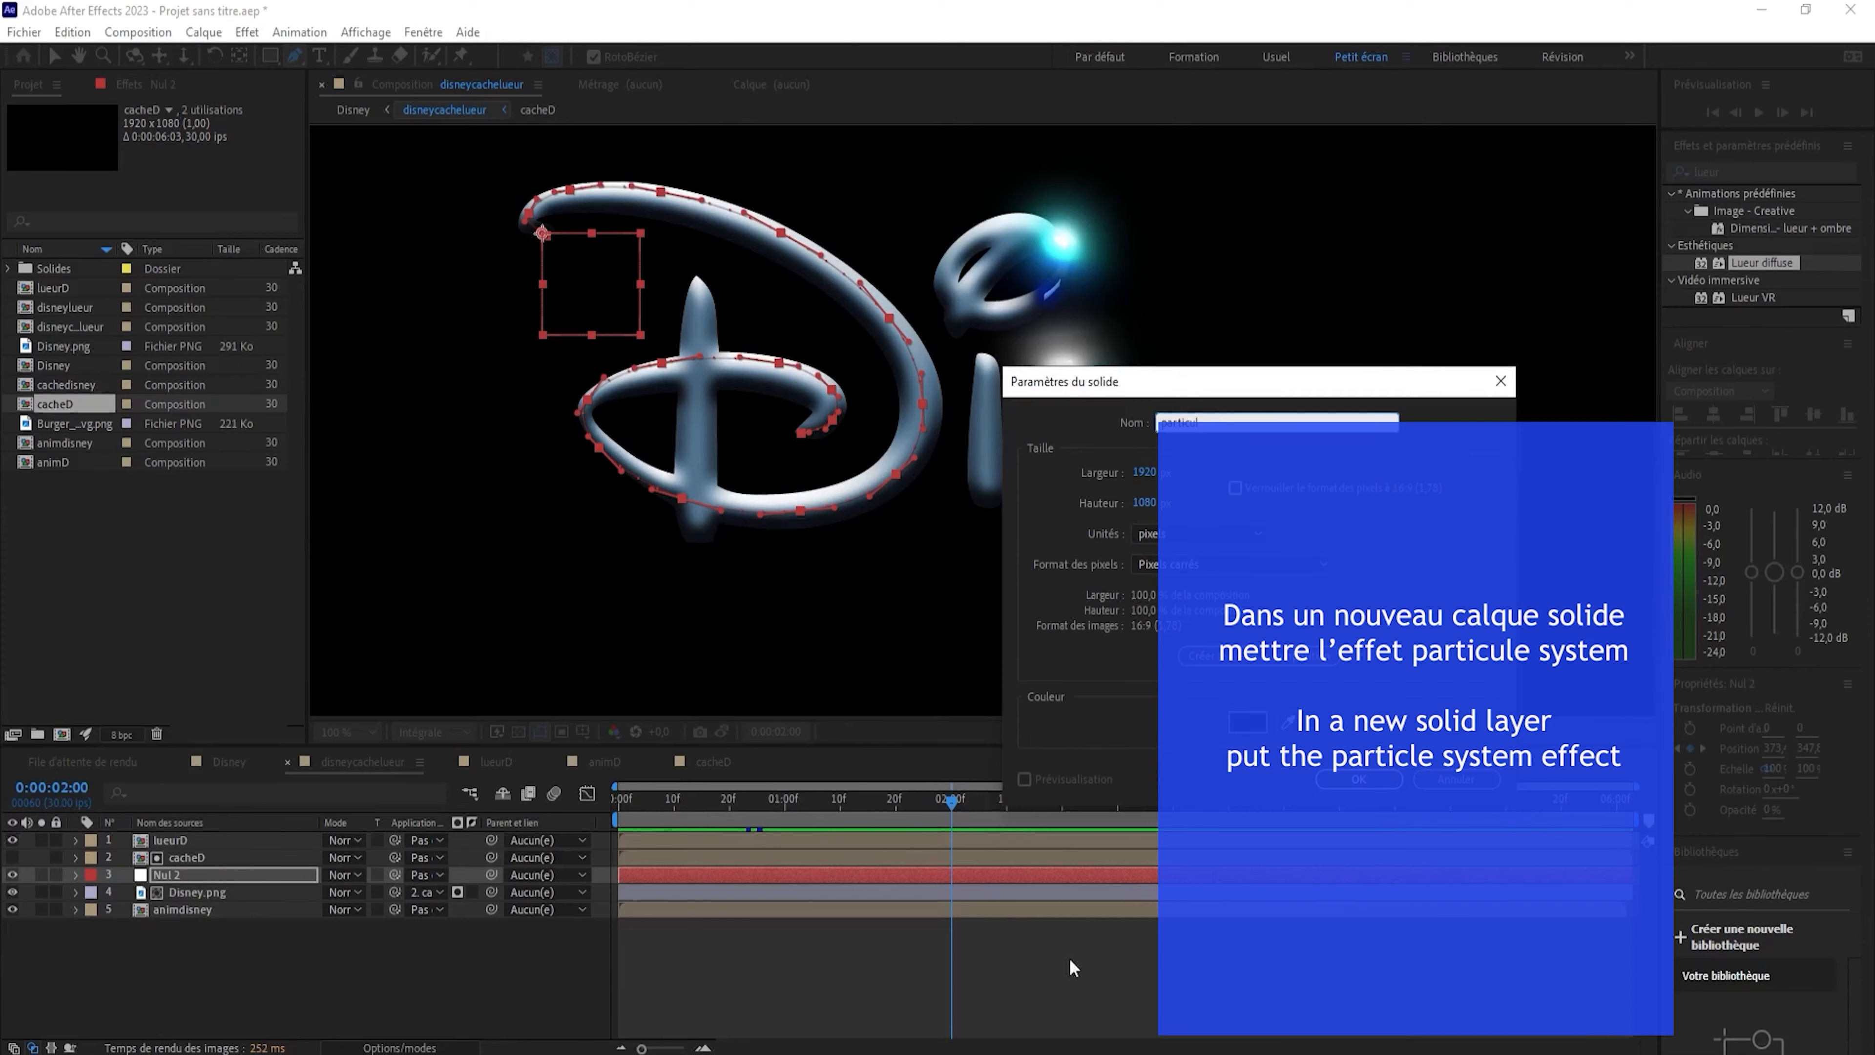
key(Return)
Find the CC Particle Systems II effect and apply it to the particul layer.
drag(1750, 169, 1436, 211)
text(particu)
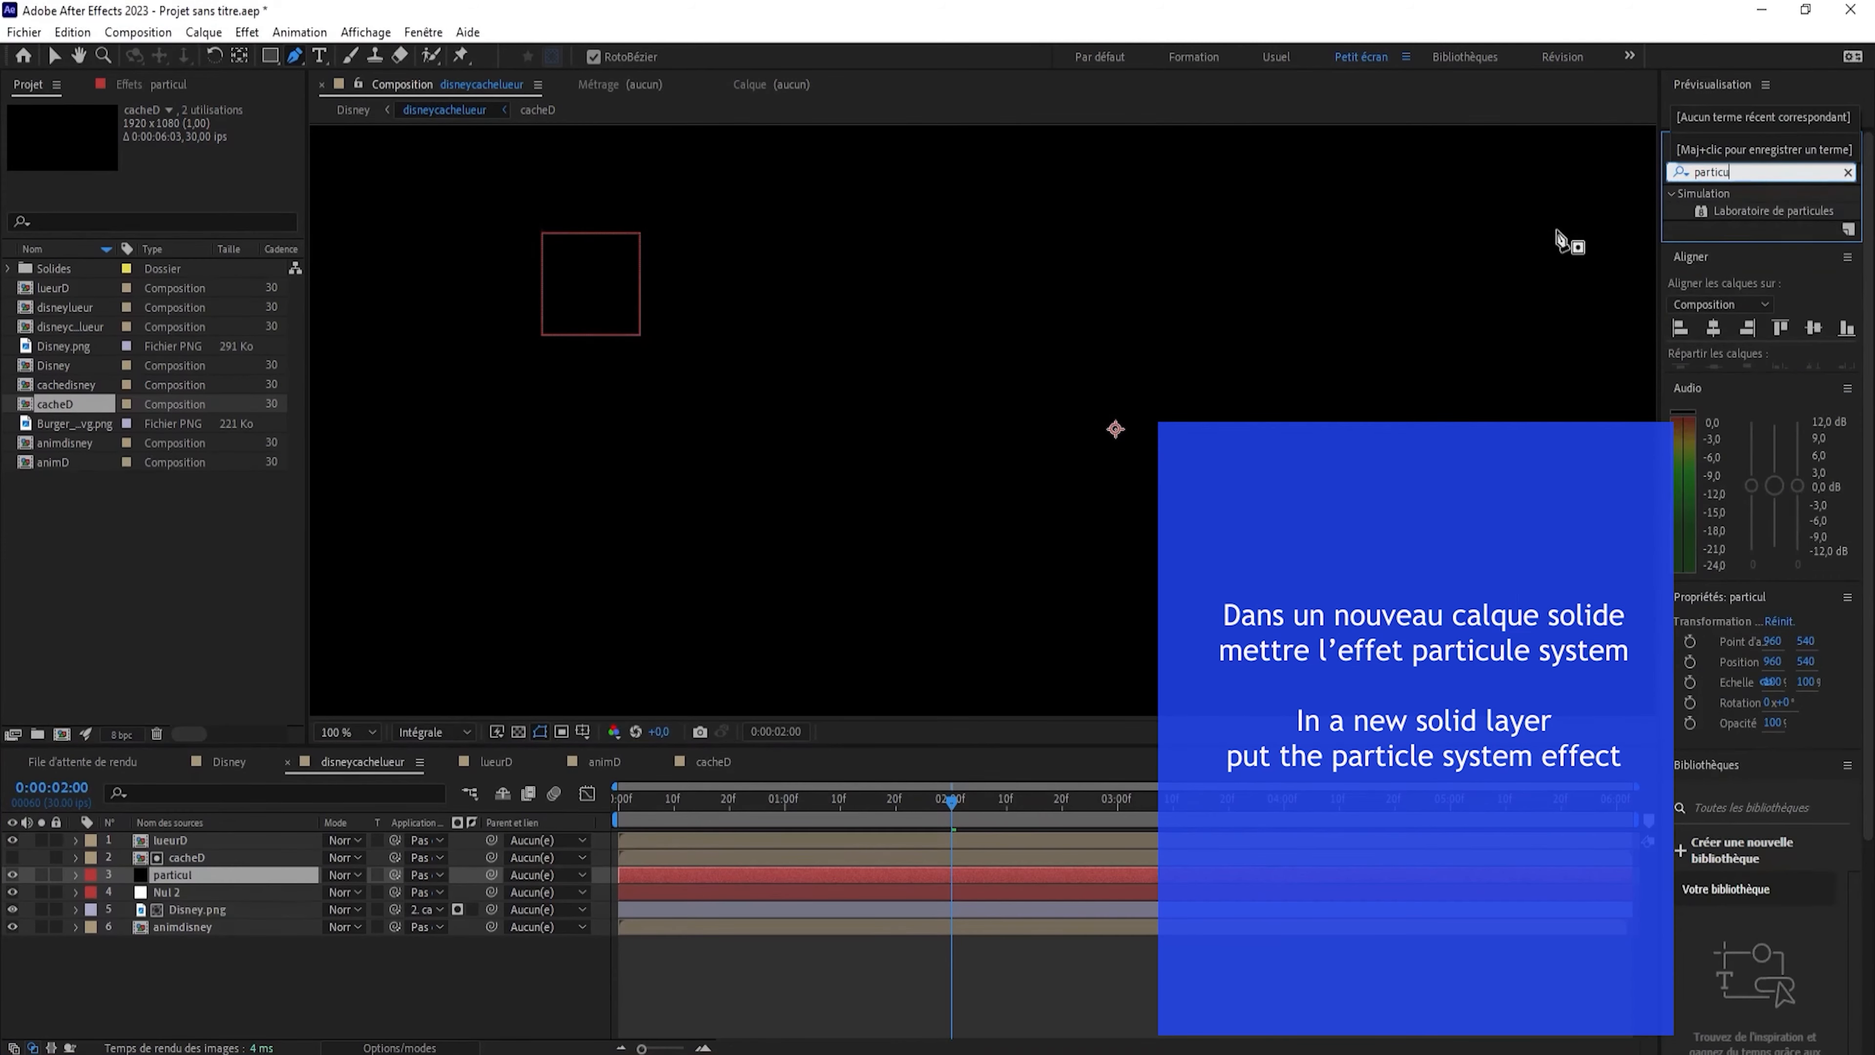
key(BackSpace)
drag(1764, 211, 172, 876)
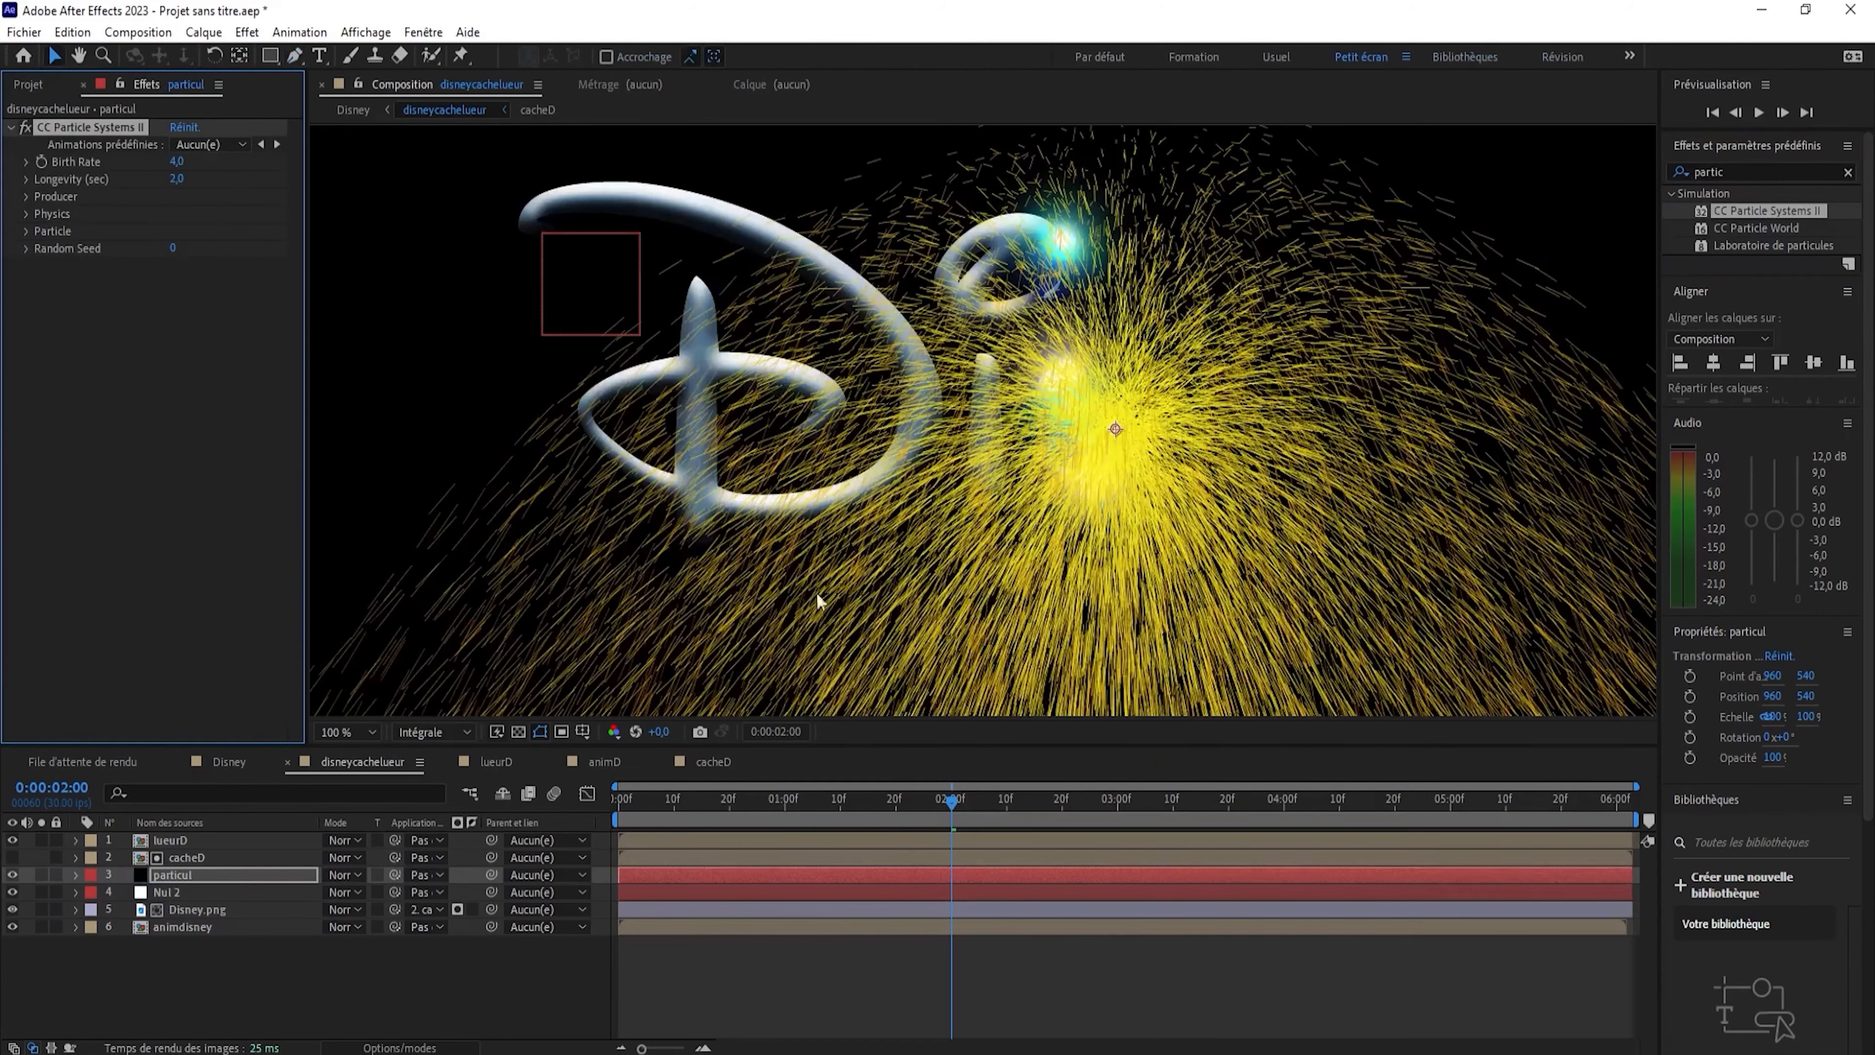
In the CC Particle Systems II physics settings, set Gravity to 0 and Velocity to 0,1.
click(27, 180)
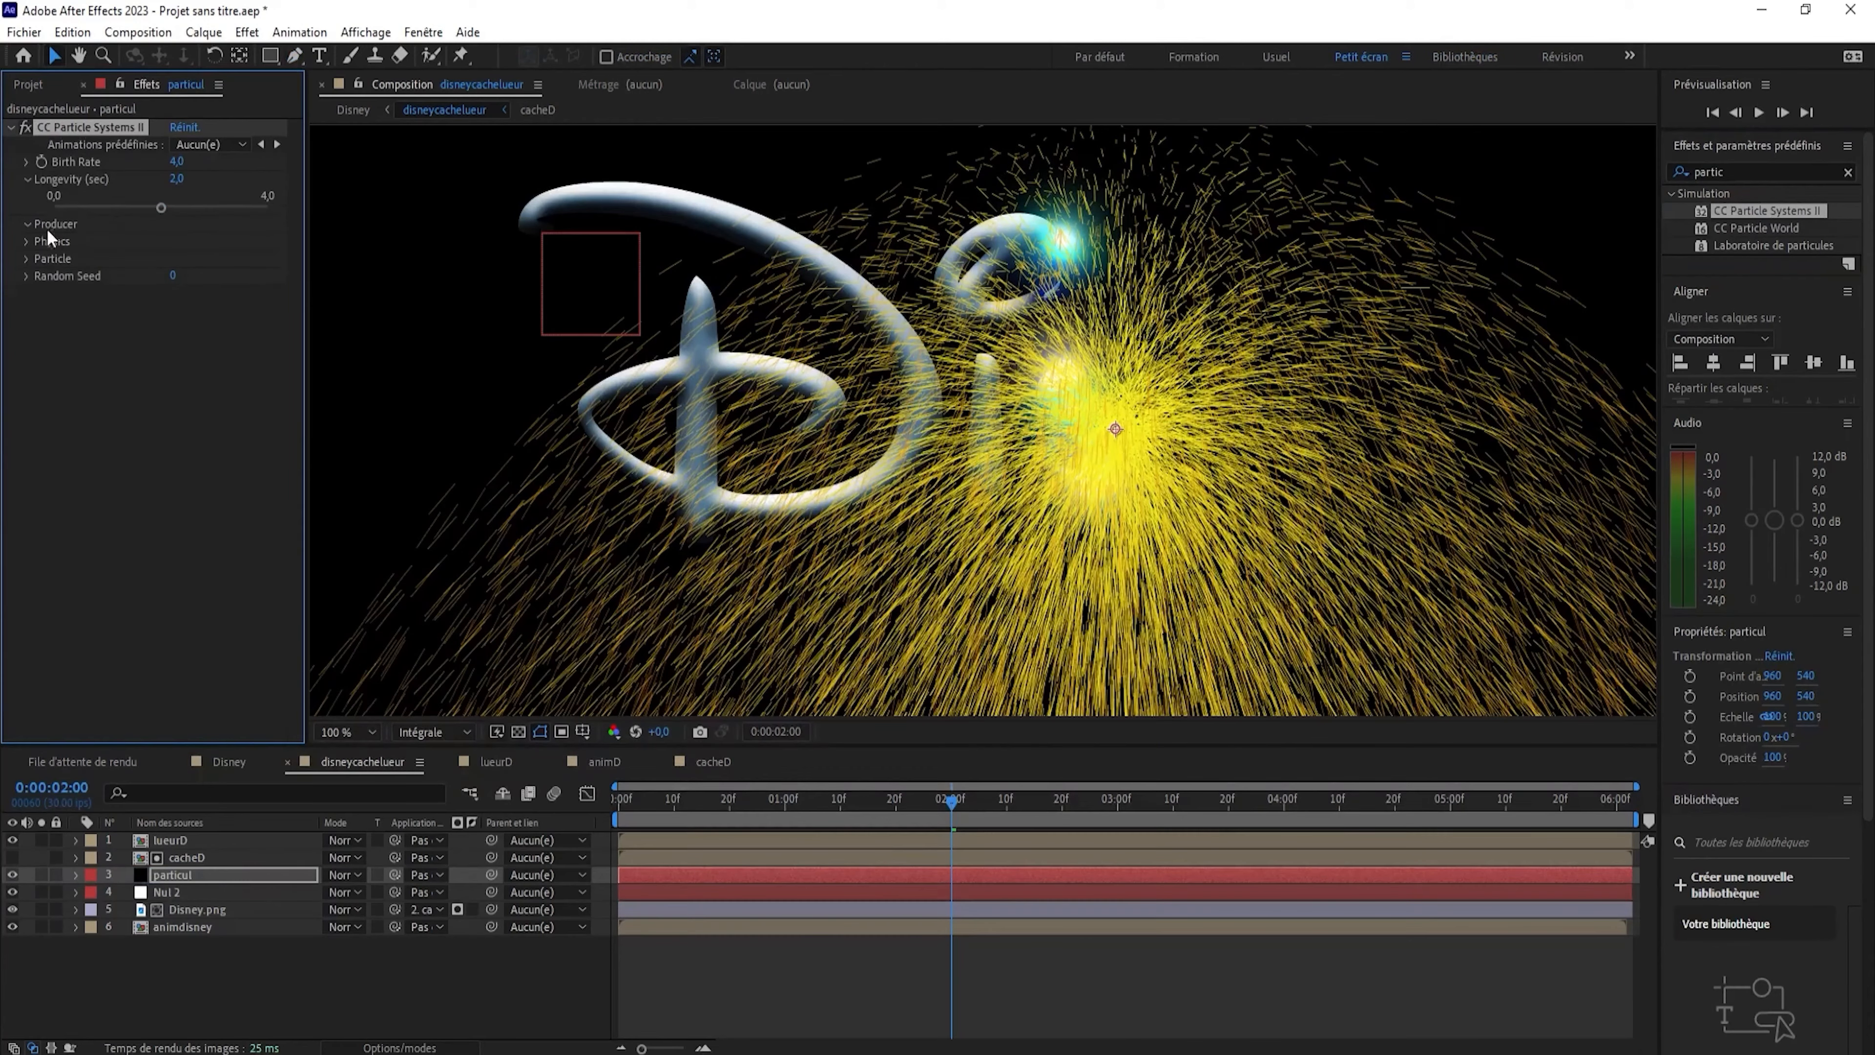
click(27, 294)
click(178, 362)
text(0)
click(177, 380)
click(223, 486)
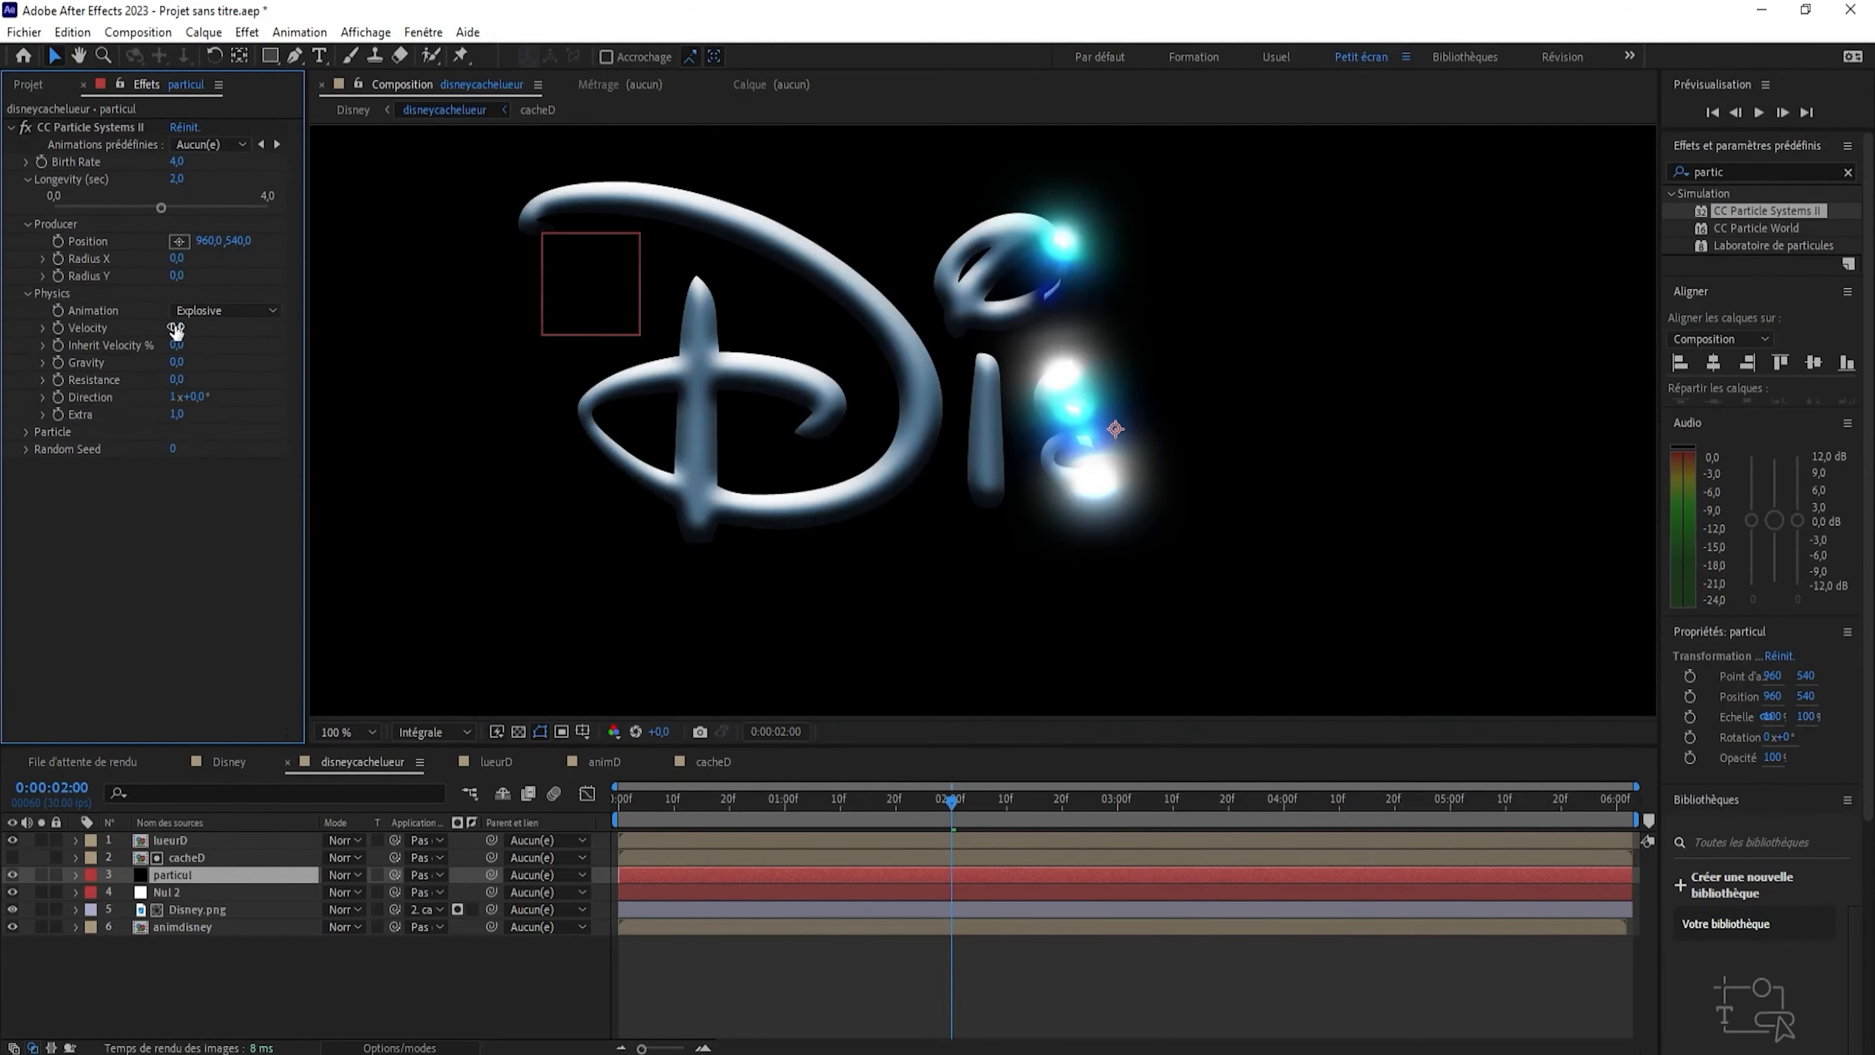
drag(175, 327, 180, 334)
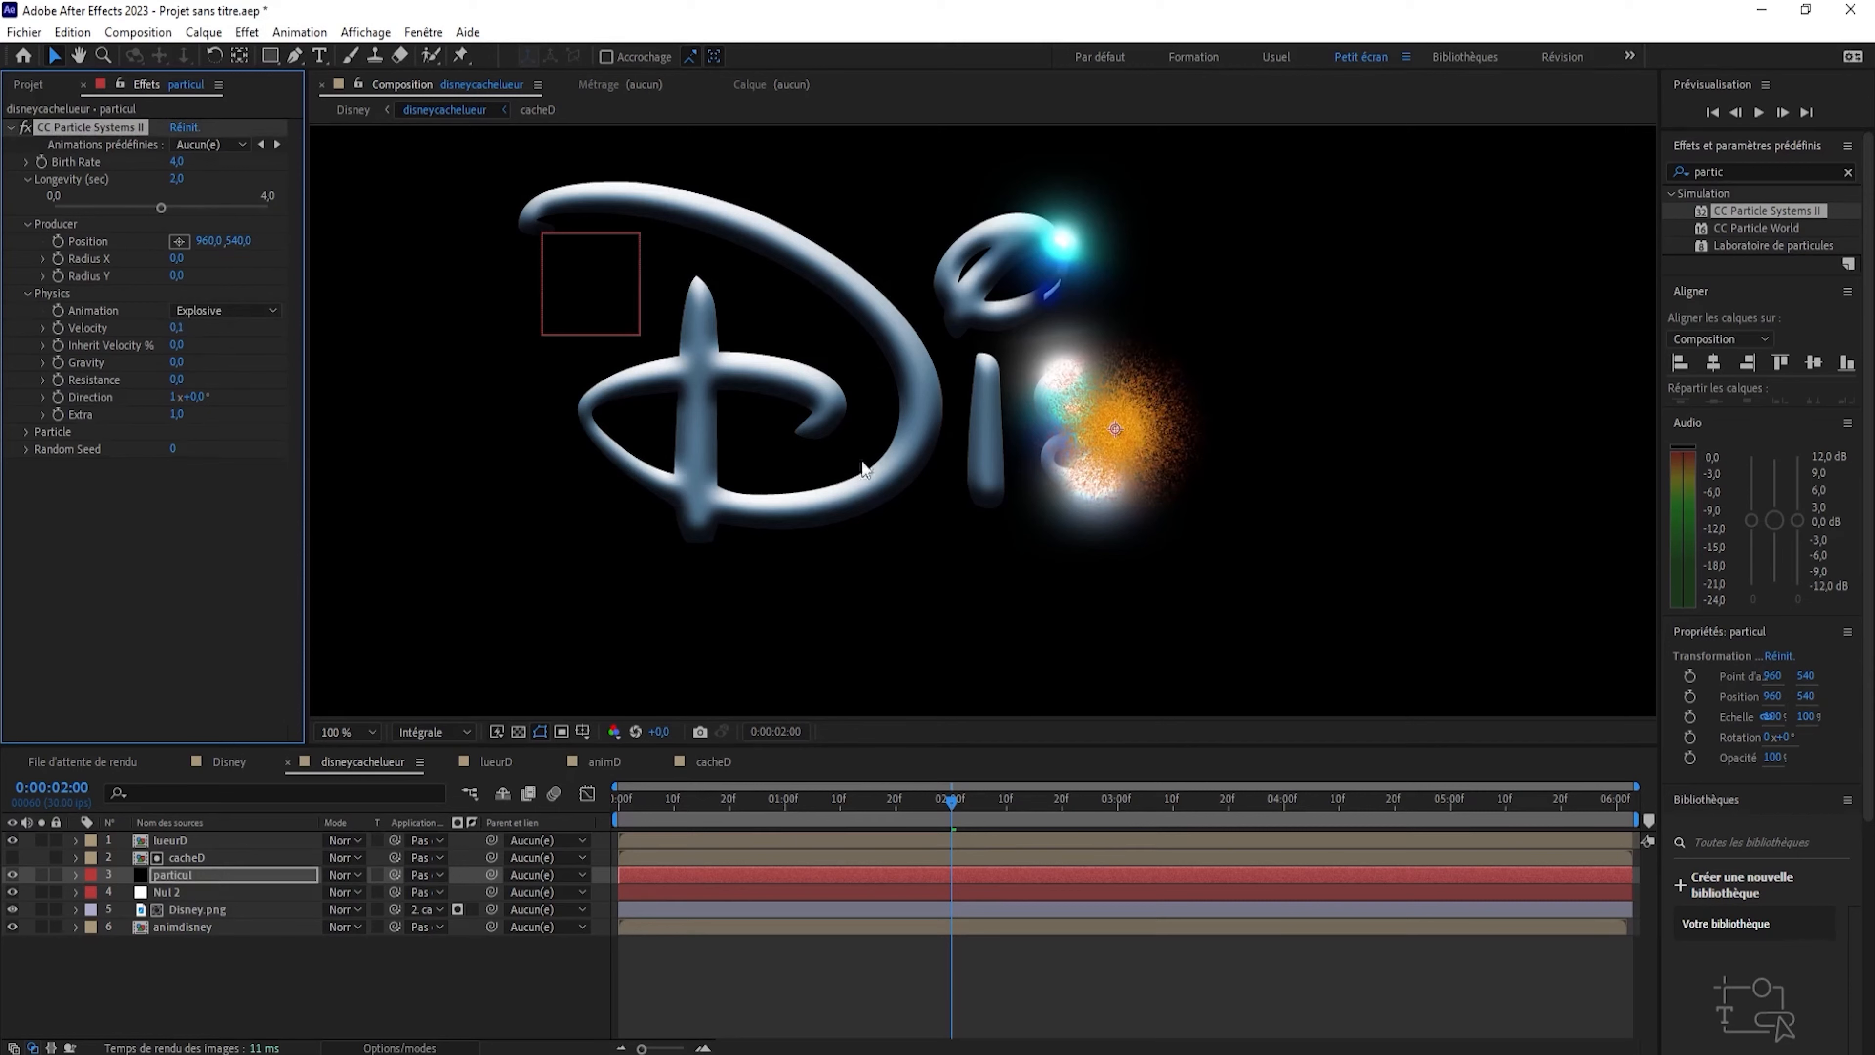
Link the CC Particle Systems II Producer Position on particul to Nul 2's Position with an expression.
alt+click(57, 242)
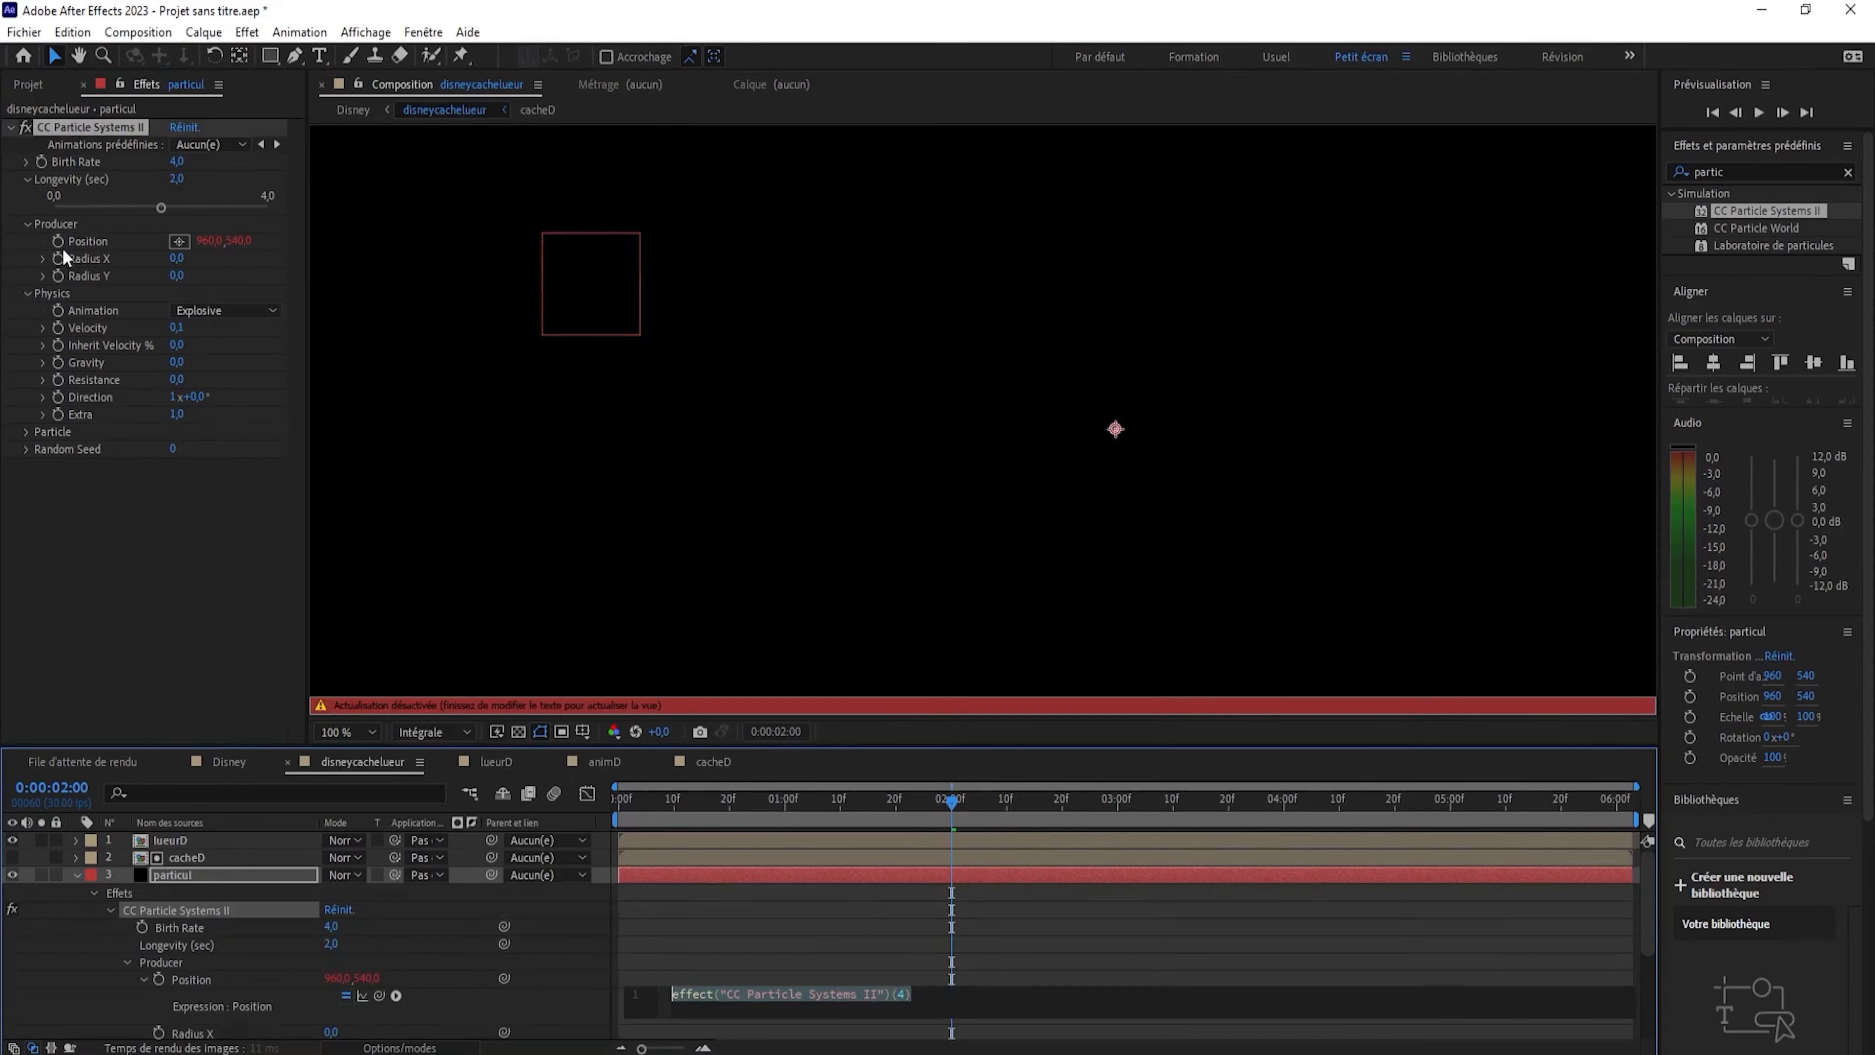
scroll(310, 917, down, 5)
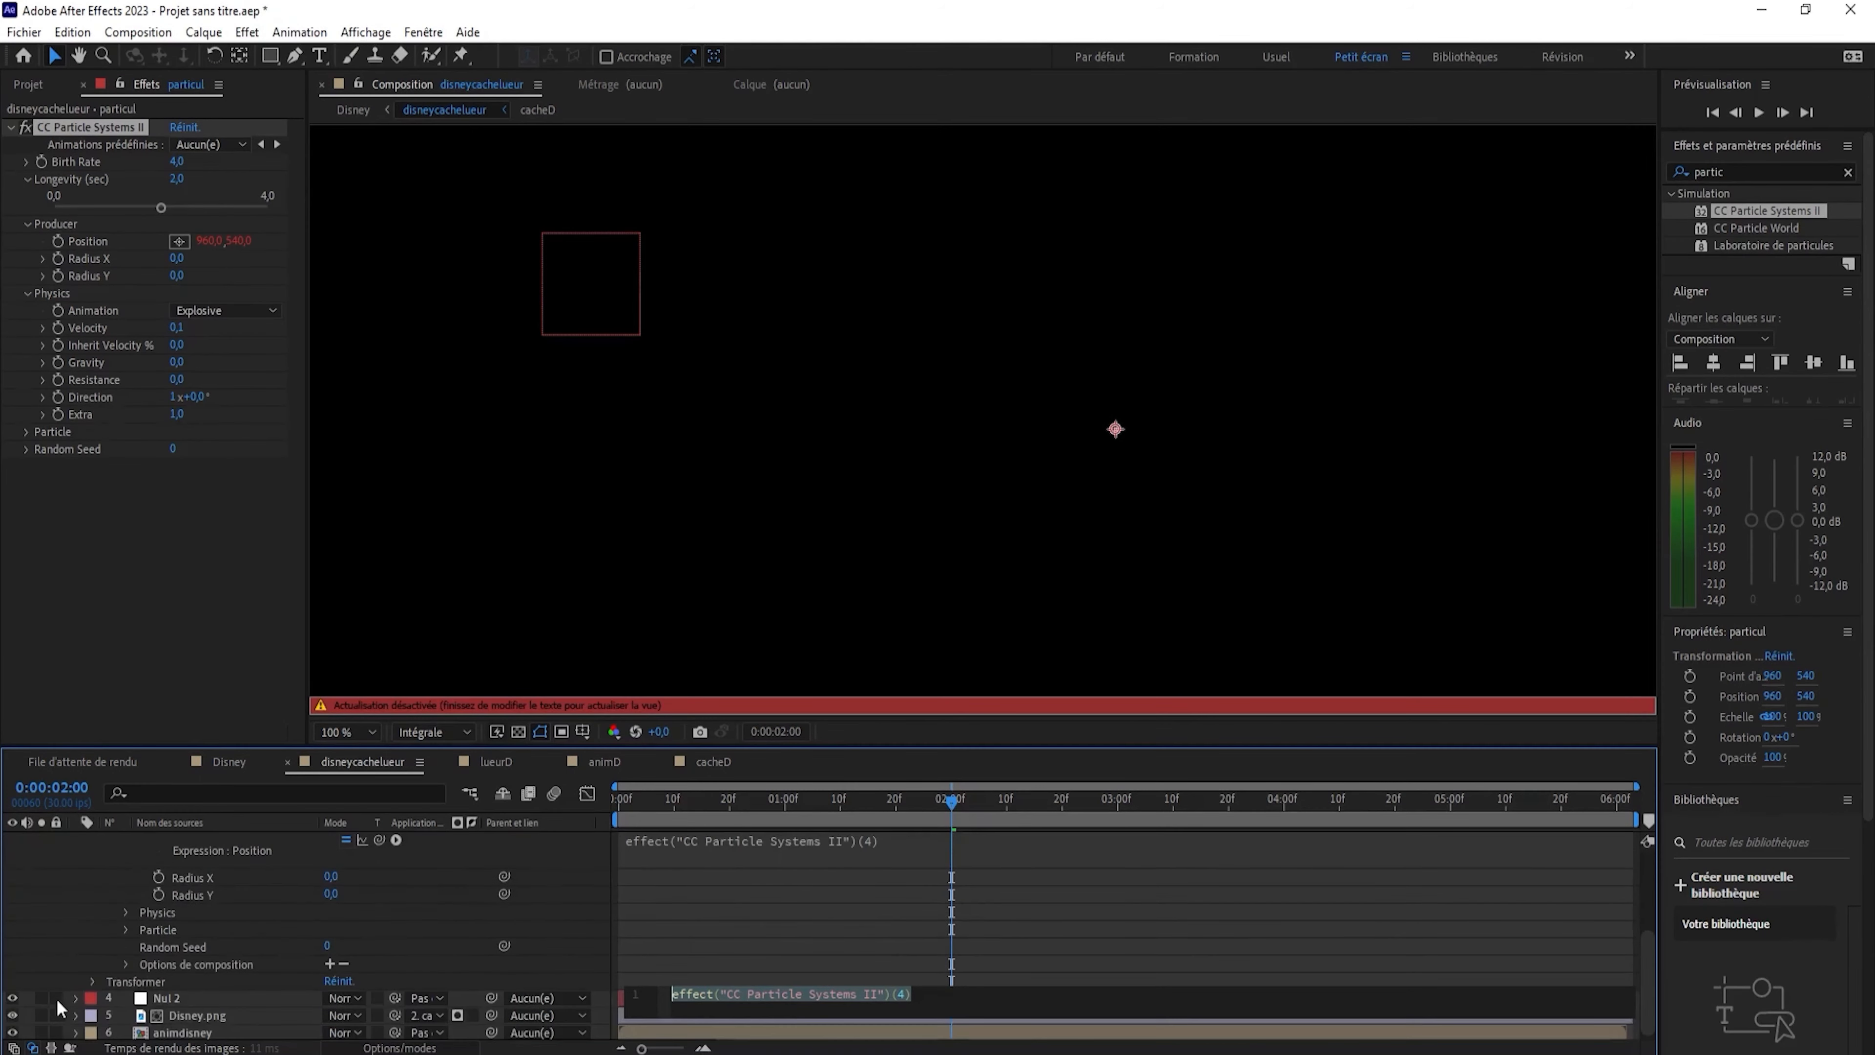
click(76, 998)
scroll(296, 957, up, 1)
mouse_move(380, 871)
mouse_down()
mouse_move(347, 960)
mouse_move(255, 1030)
mouse_move(246, 995)
mouse_up()
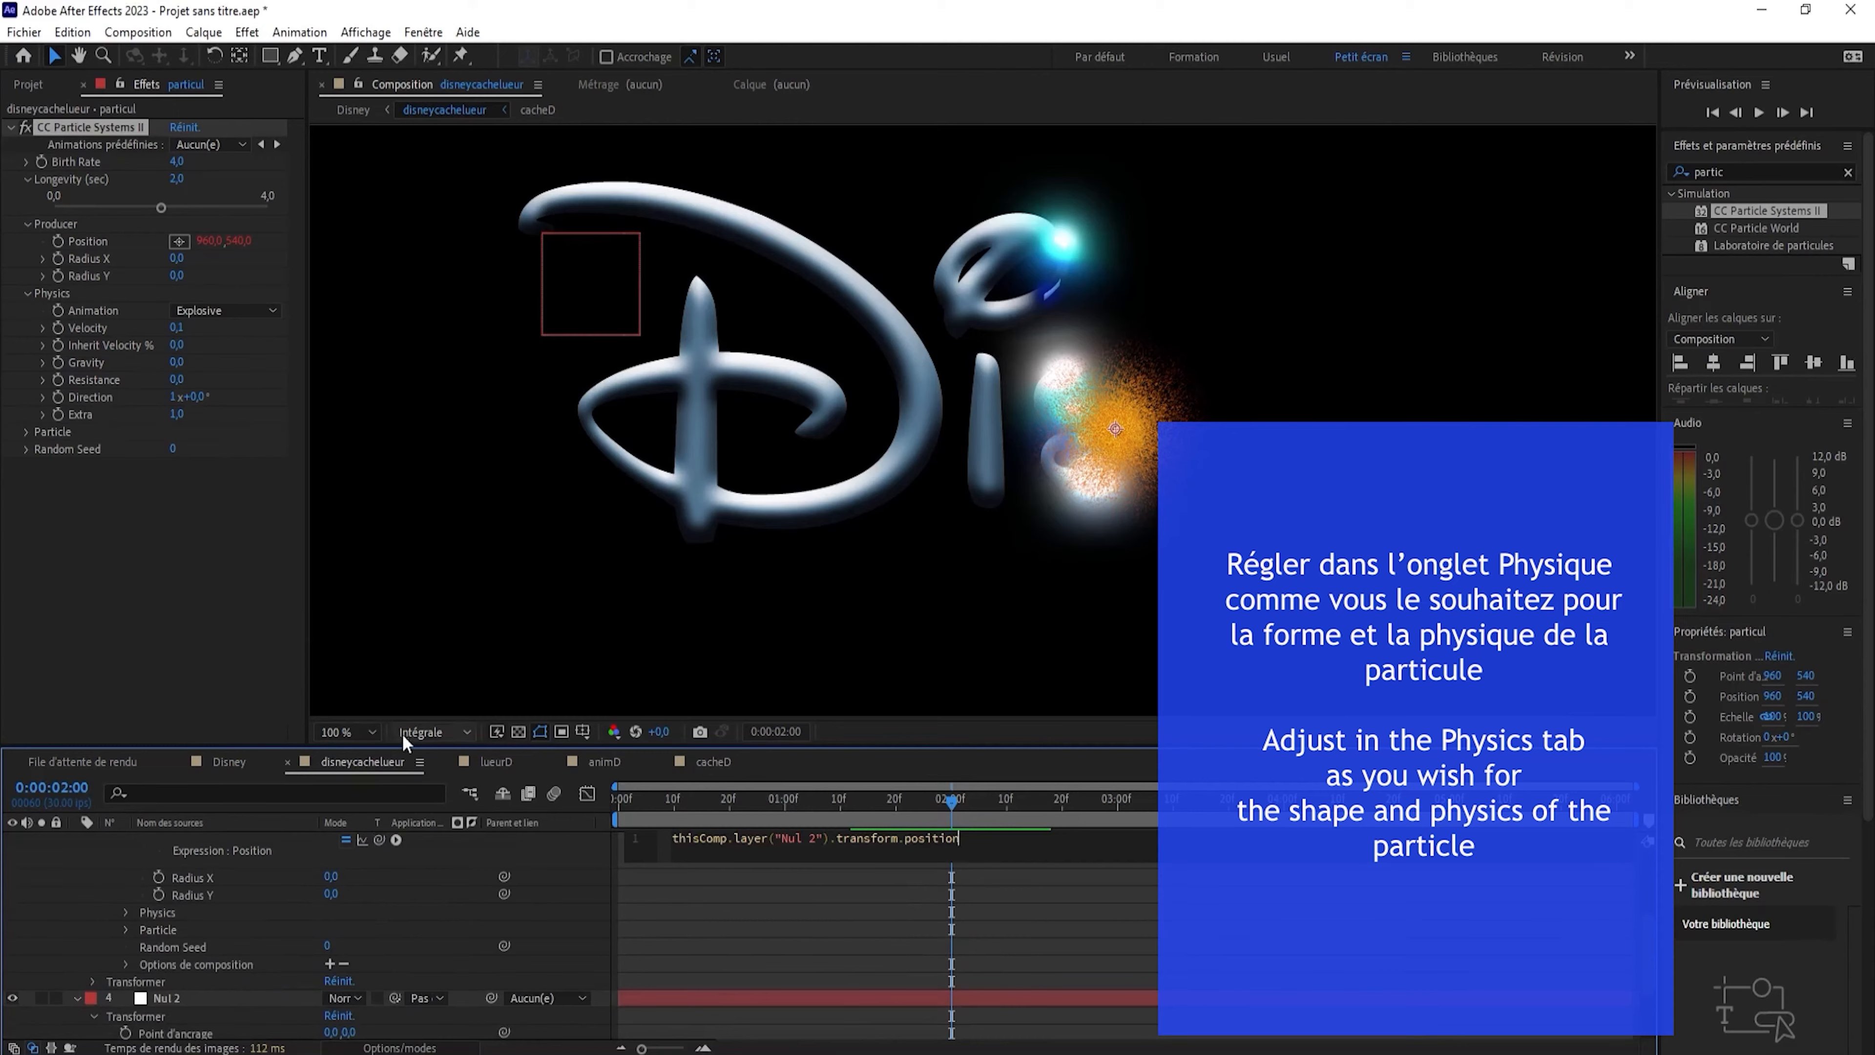
Set the preview resolution to Un tiers and scrub the timeline to check the particle trail along the D.
click(403, 733)
click(445, 812)
drag(866, 787, 968, 791)
scroll(724, 574, down, 3)
scroll(726, 574, up, 3)
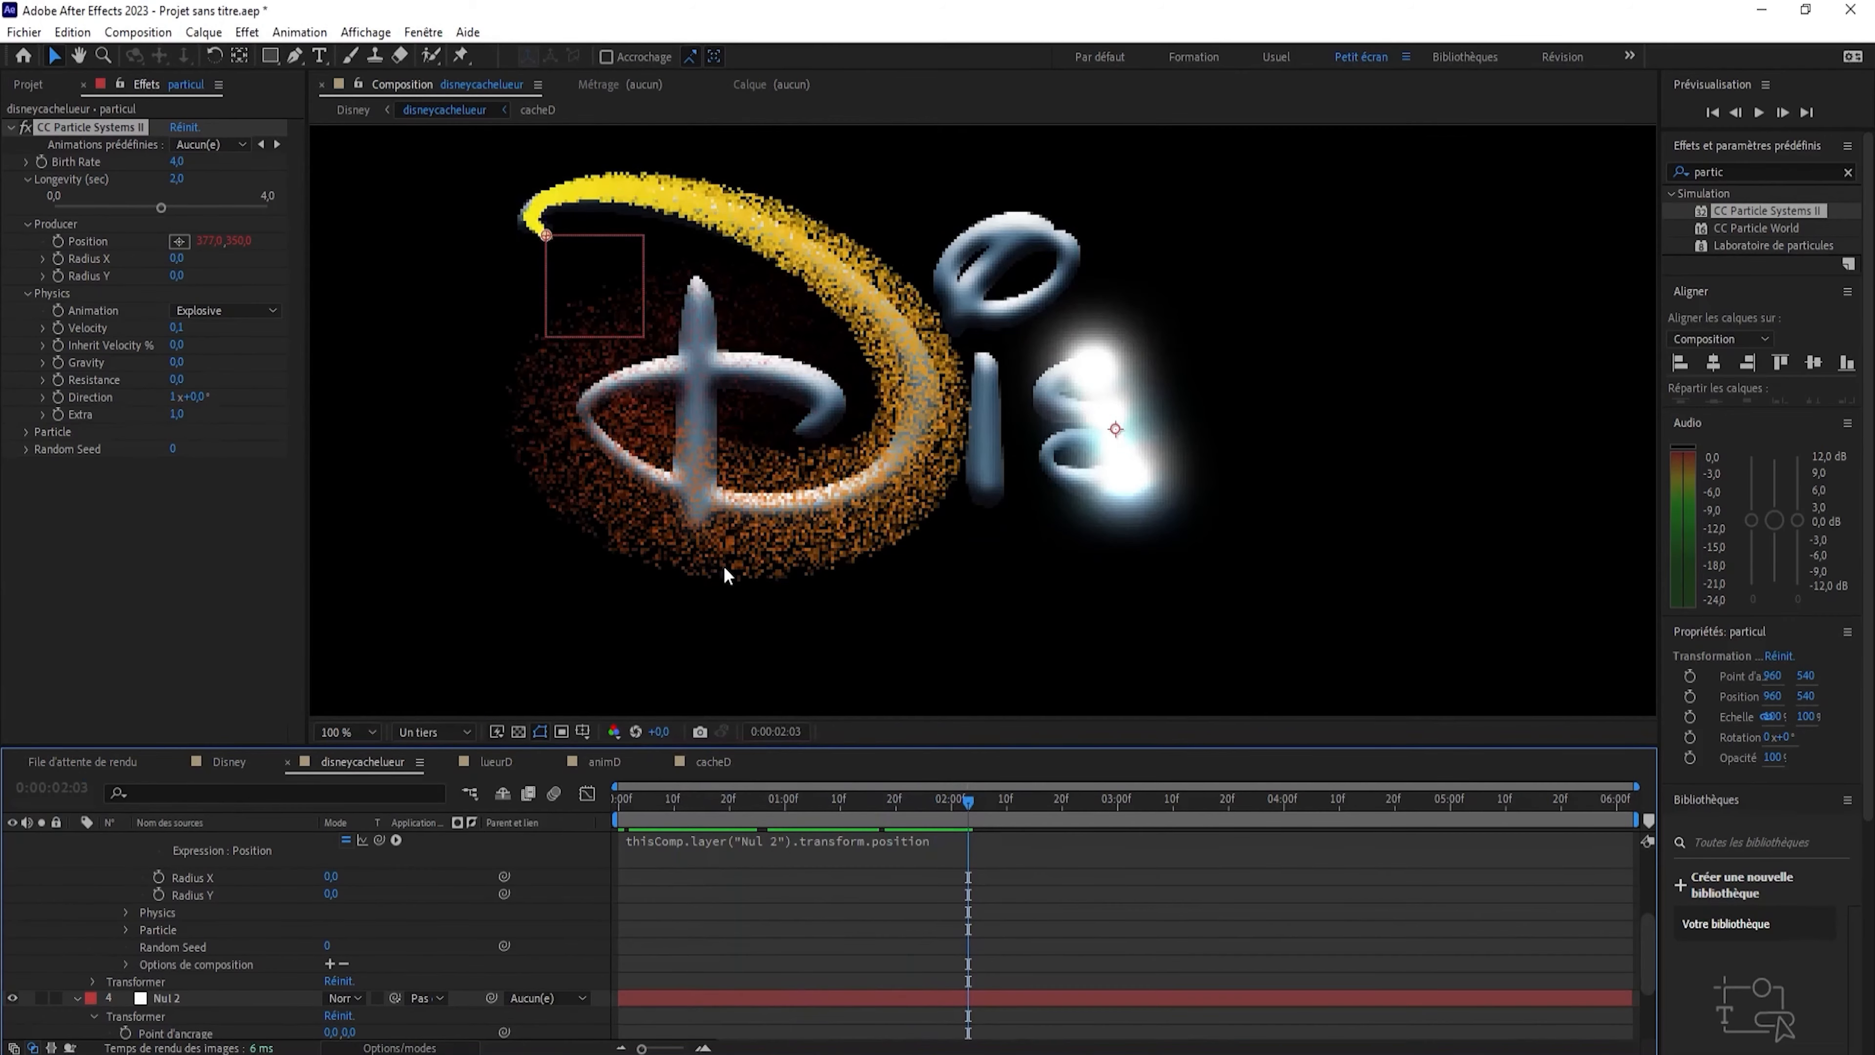
scroll(641, 503, down, 2)
drag(834, 805, 652, 806)
click(604, 761)
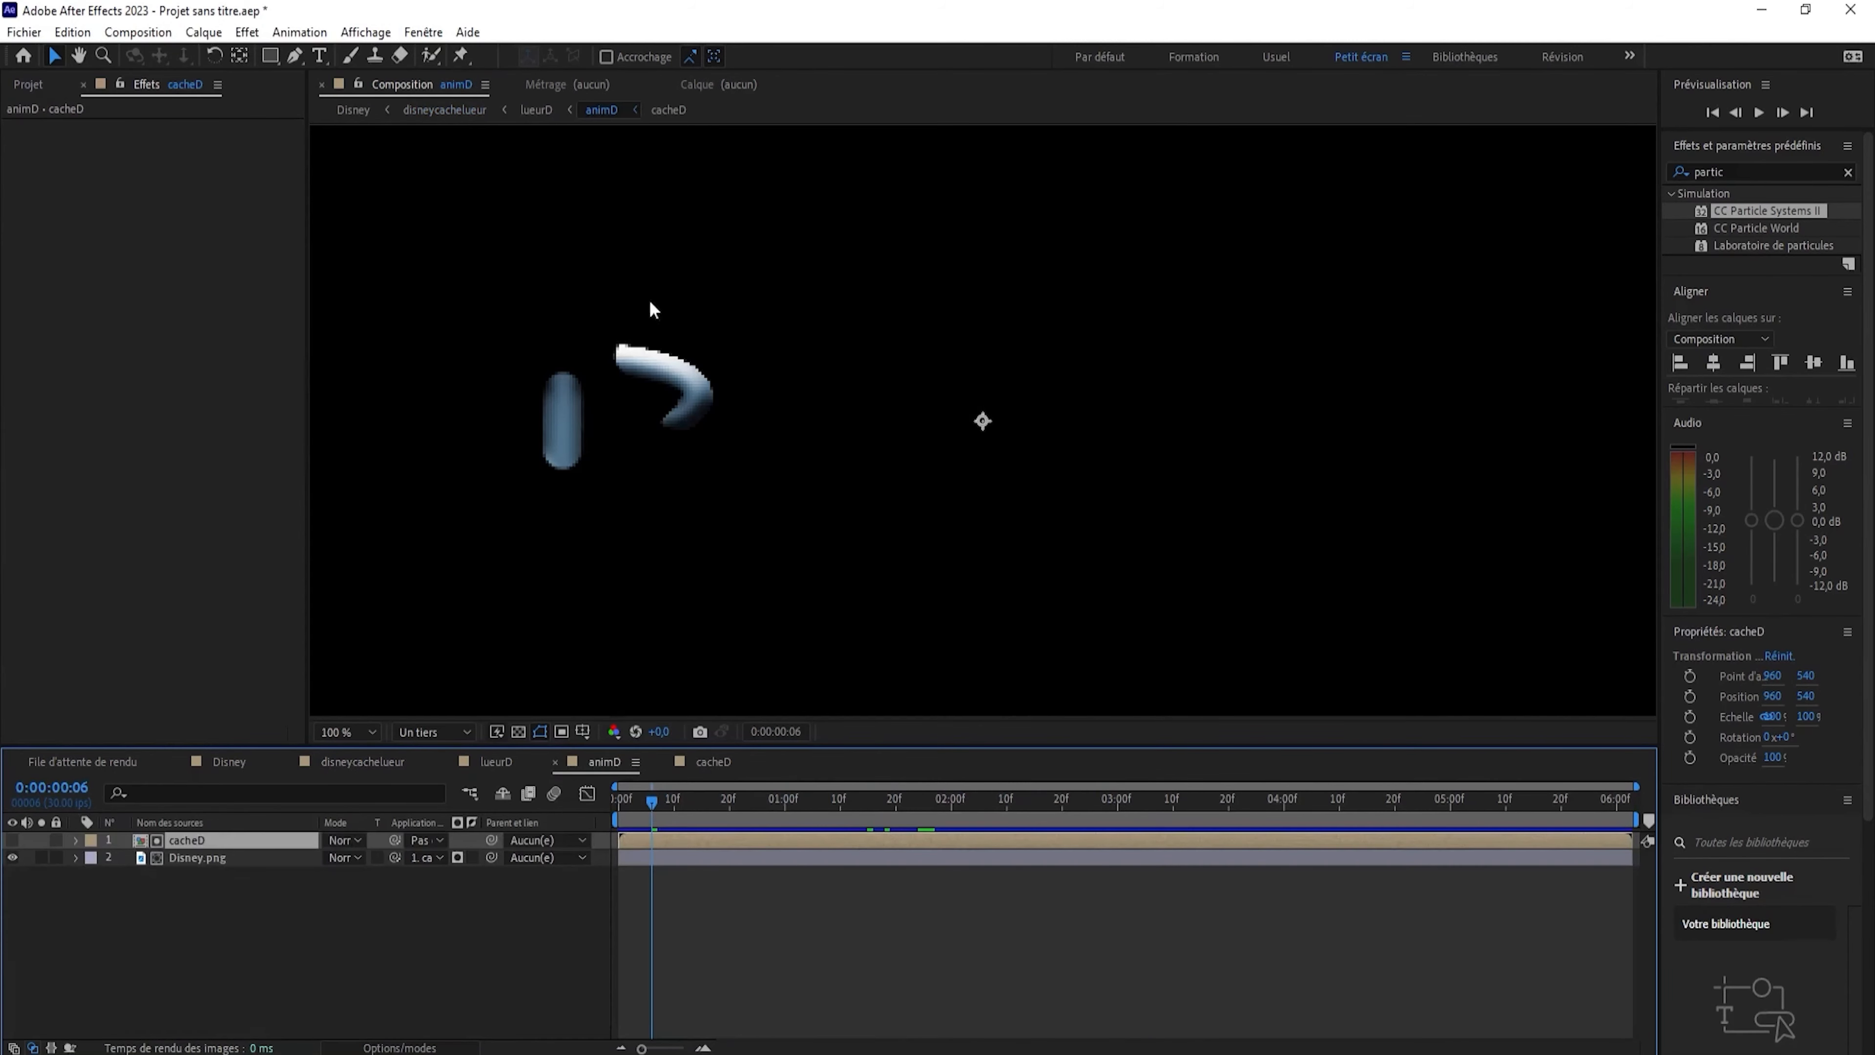
click(415, 112)
click(353, 109)
click(430, 113)
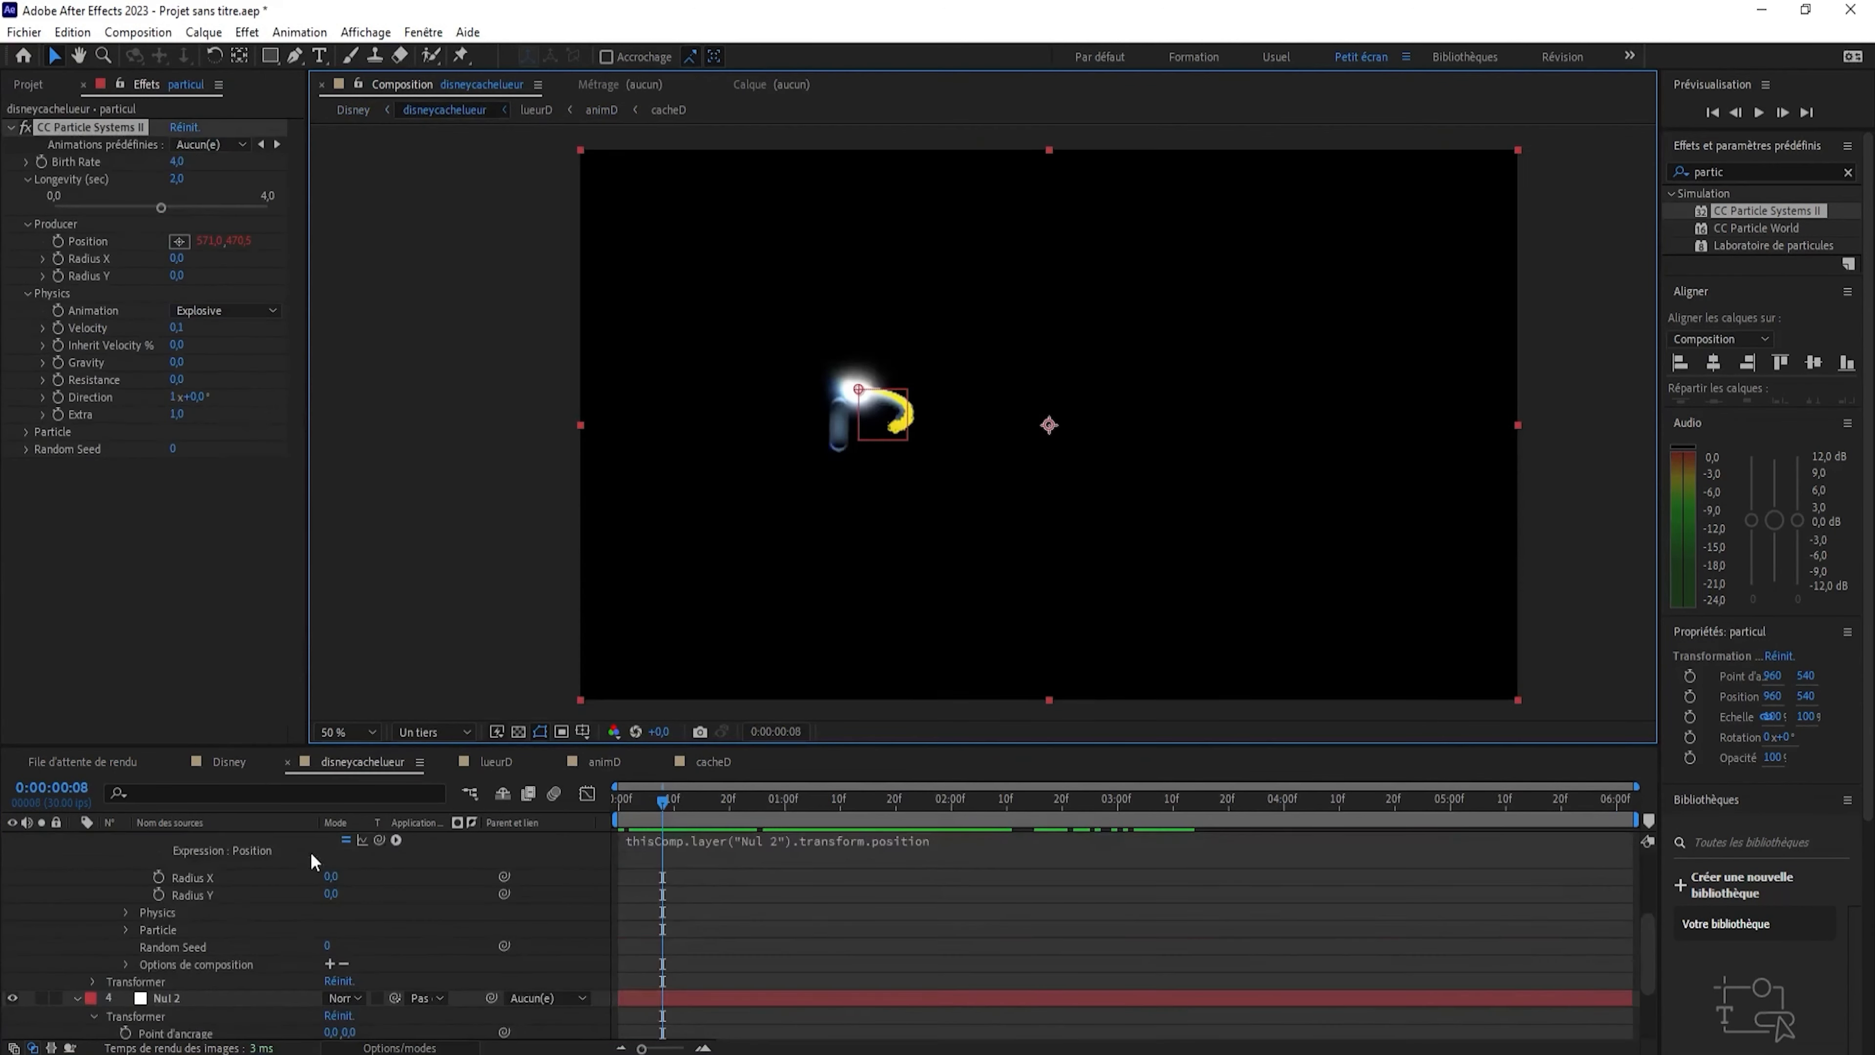
Extend Masque 2 of Disney.png with Pen points from the D's upper end, curving down around and beneath the letter.
scroll(311, 854, up, 3)
click(75, 872)
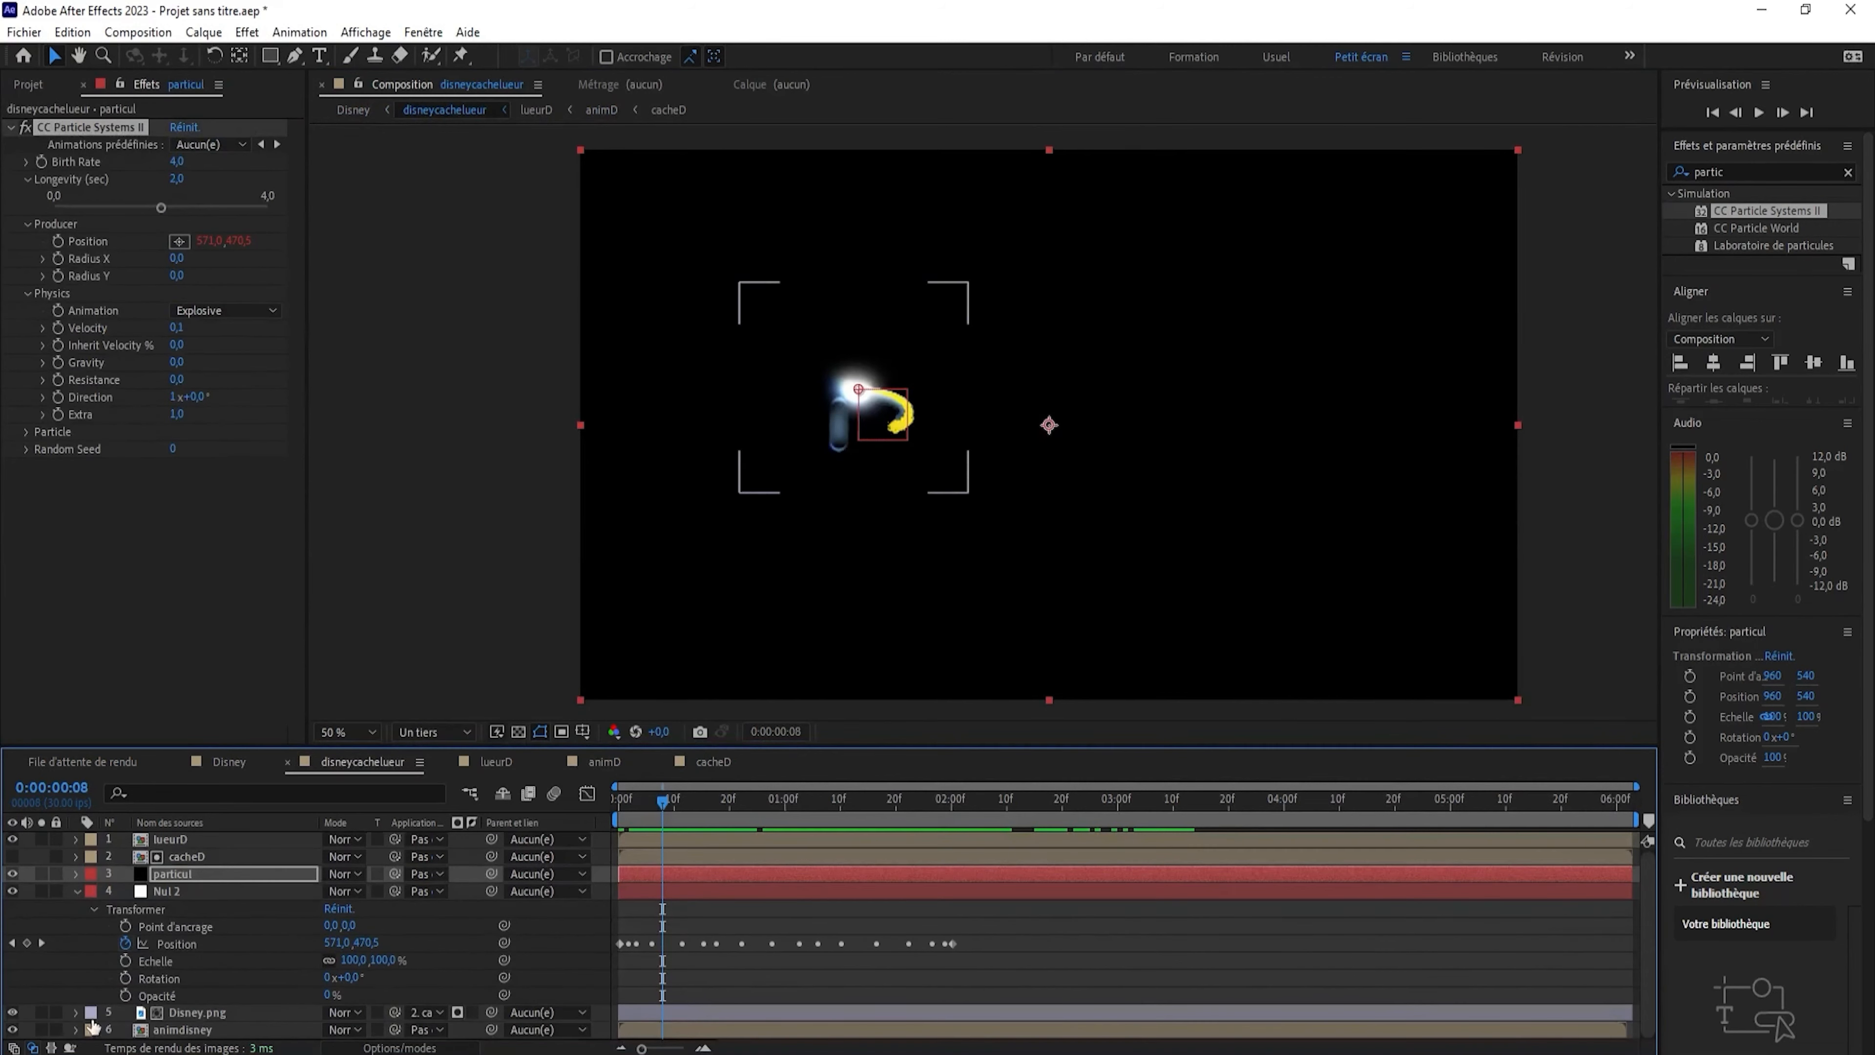
click(76, 1013)
click(178, 943)
scroll(814, 343, up, 2)
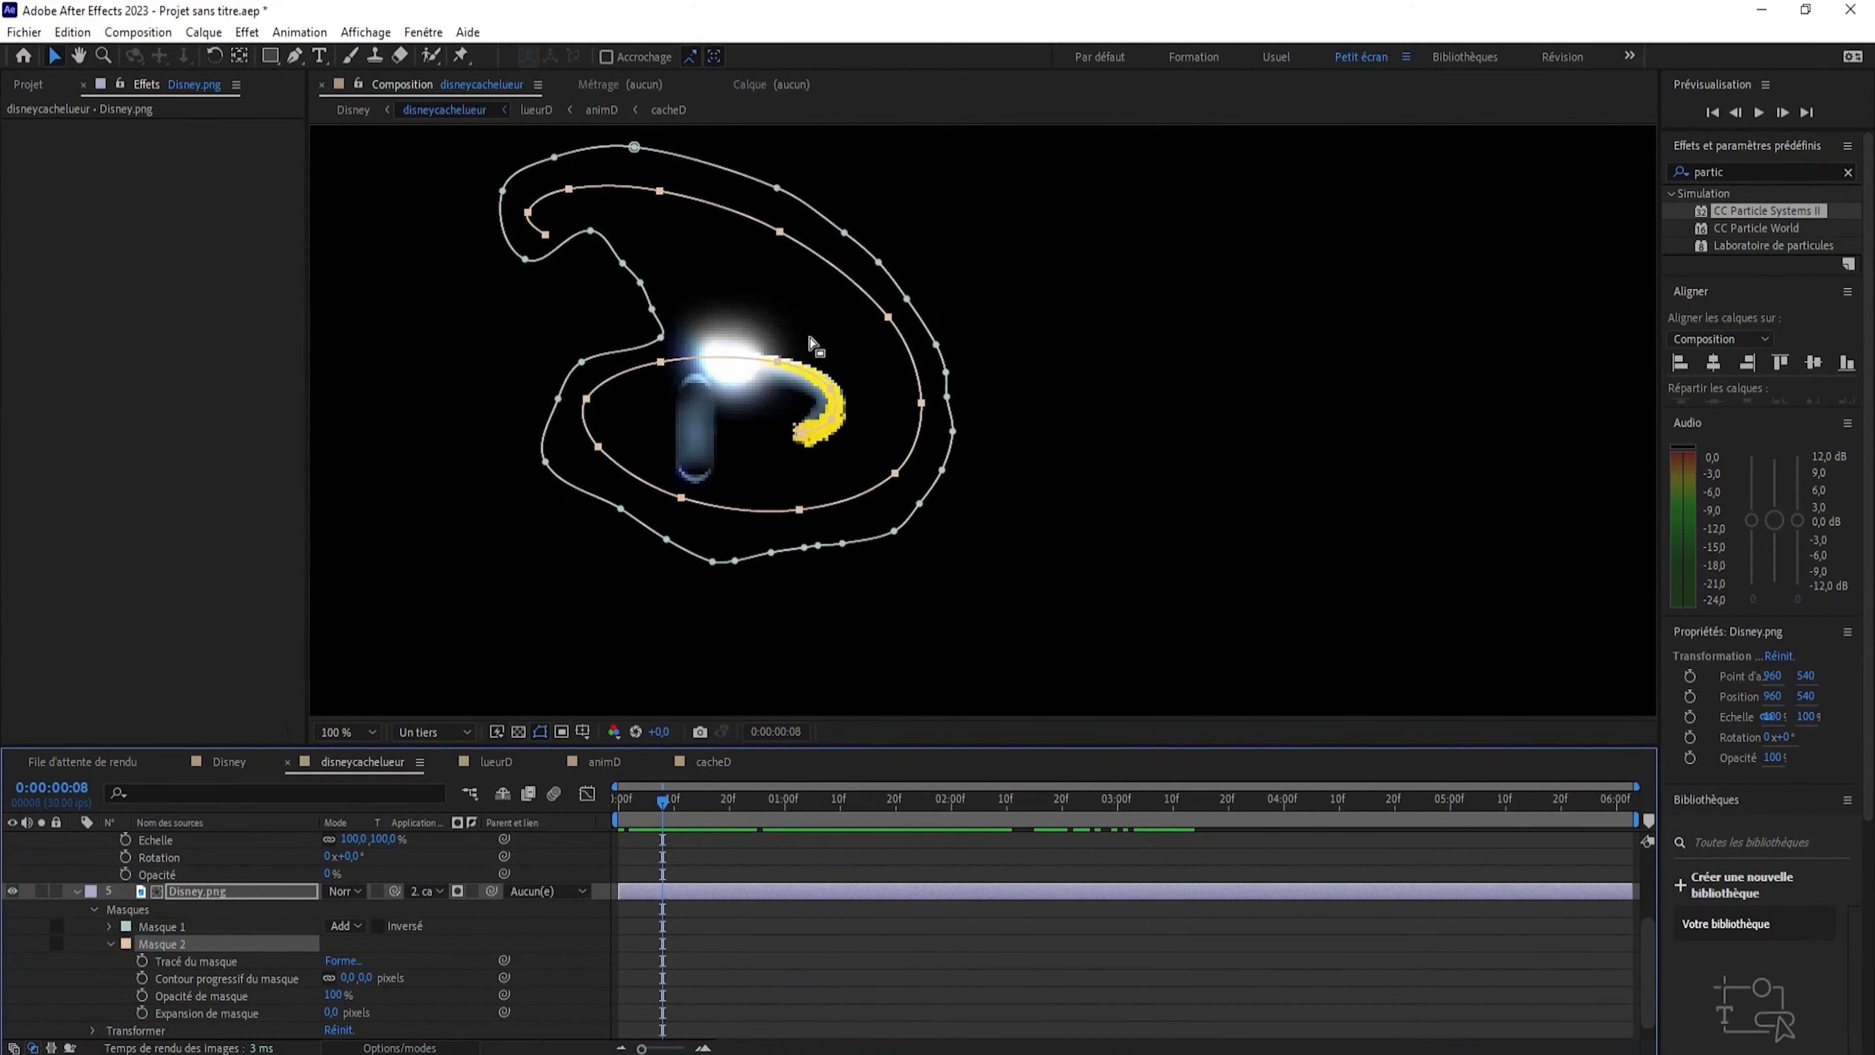
key(g)
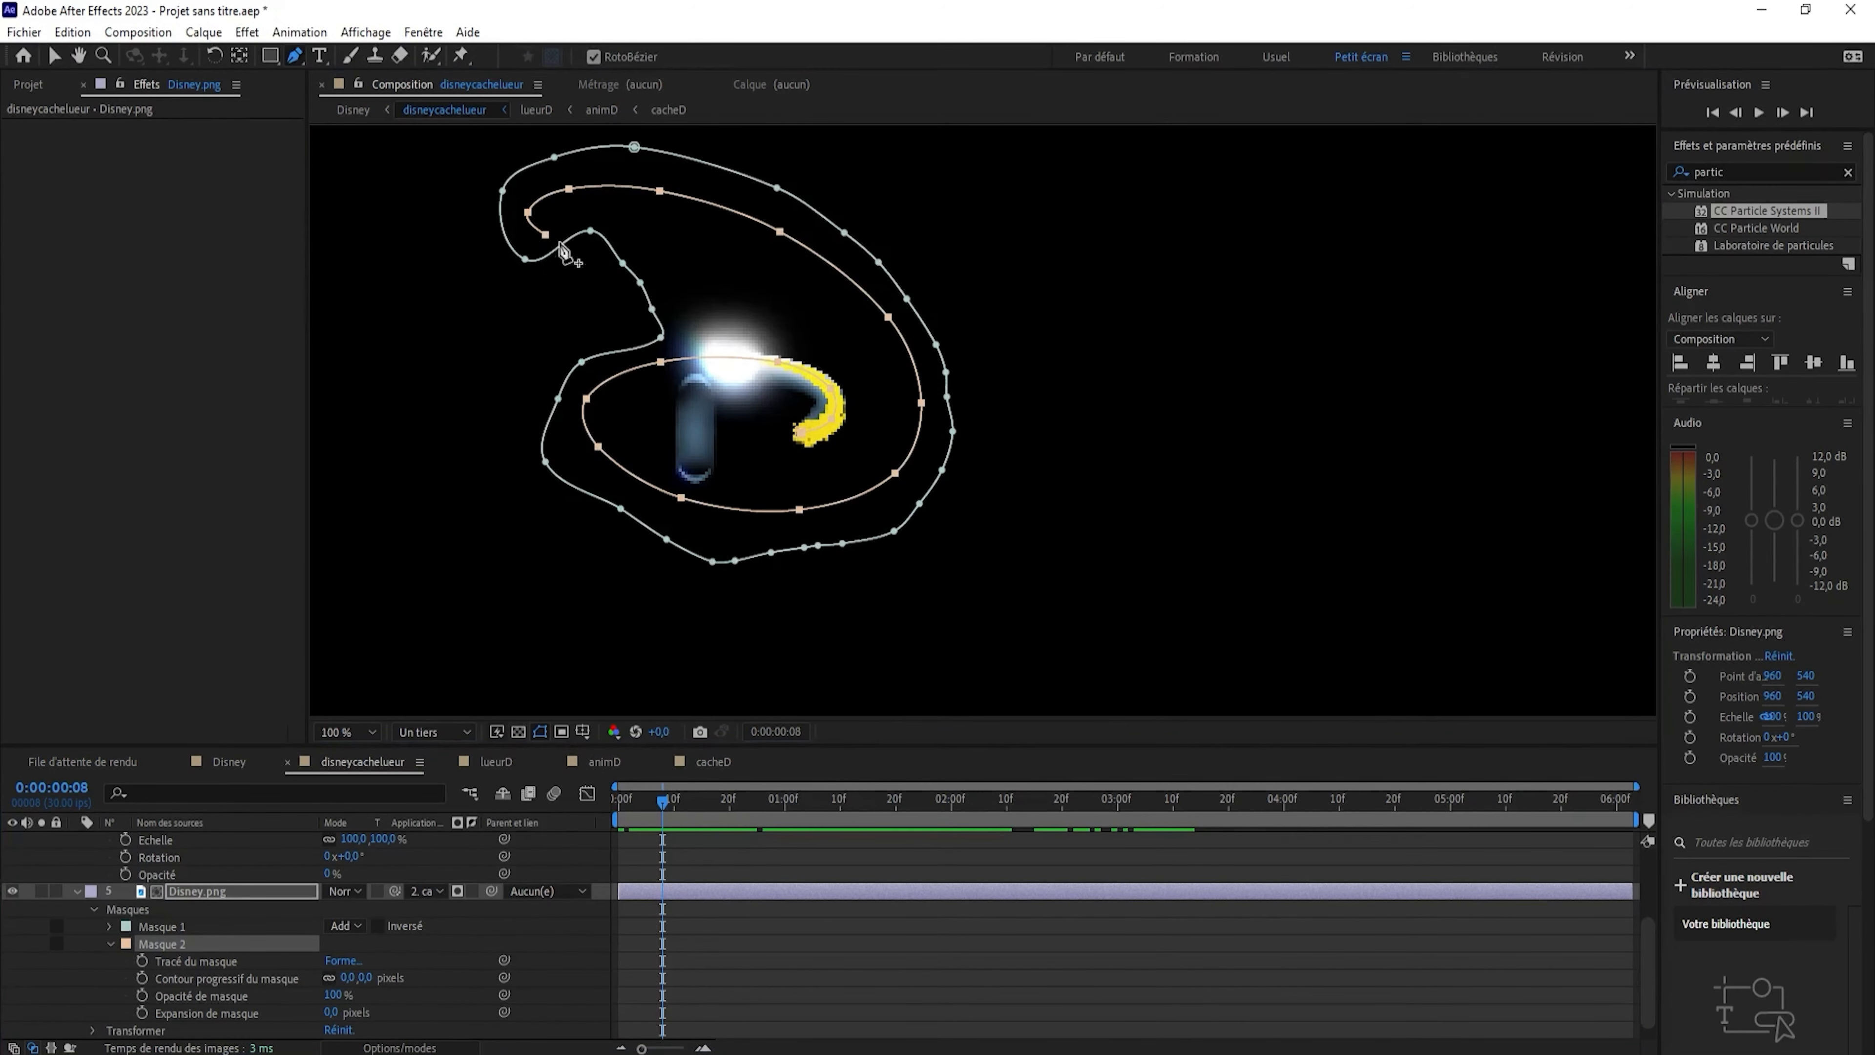
click(538, 229)
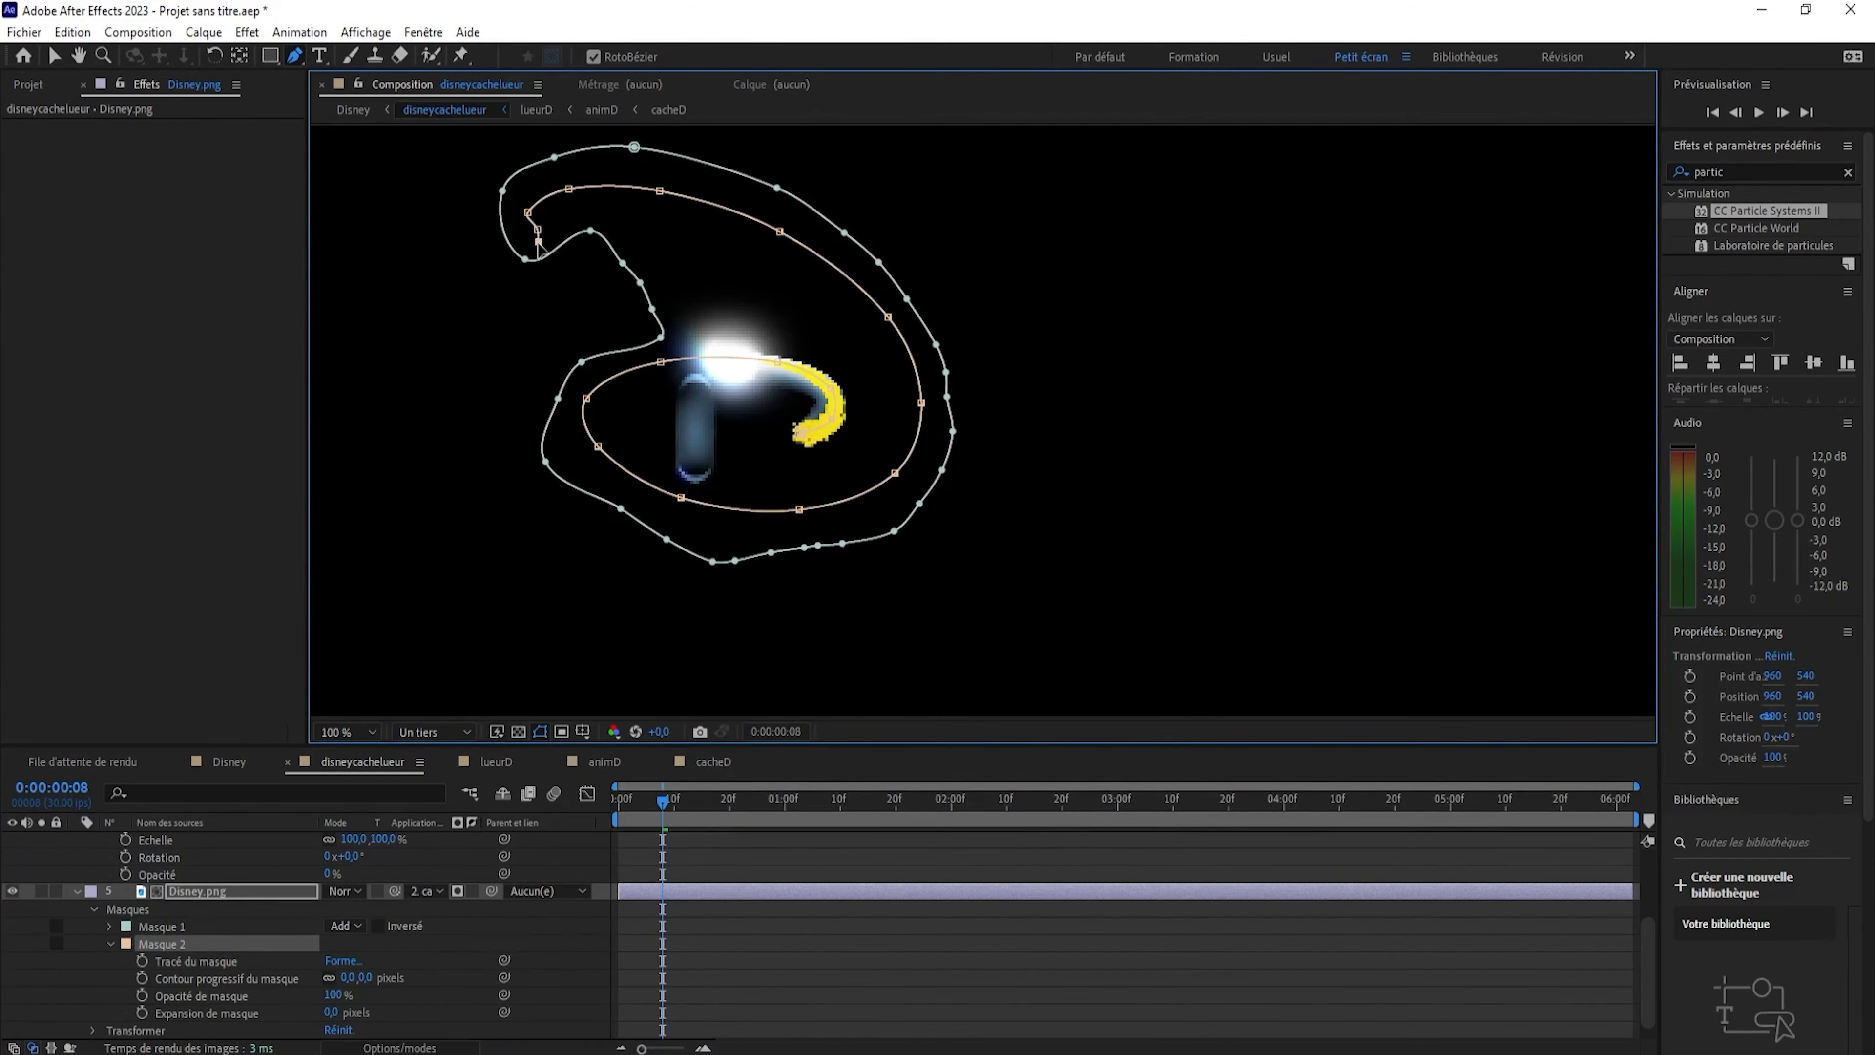
drag(538, 231, 509, 303)
click(537, 613)
click(762, 664)
click(988, 649)
Adjust the new Masque 2 points to smooth the curve running down and under the D.
drag(528, 213, 473, 252)
drag(471, 326, 414, 431)
drag(474, 256, 439, 298)
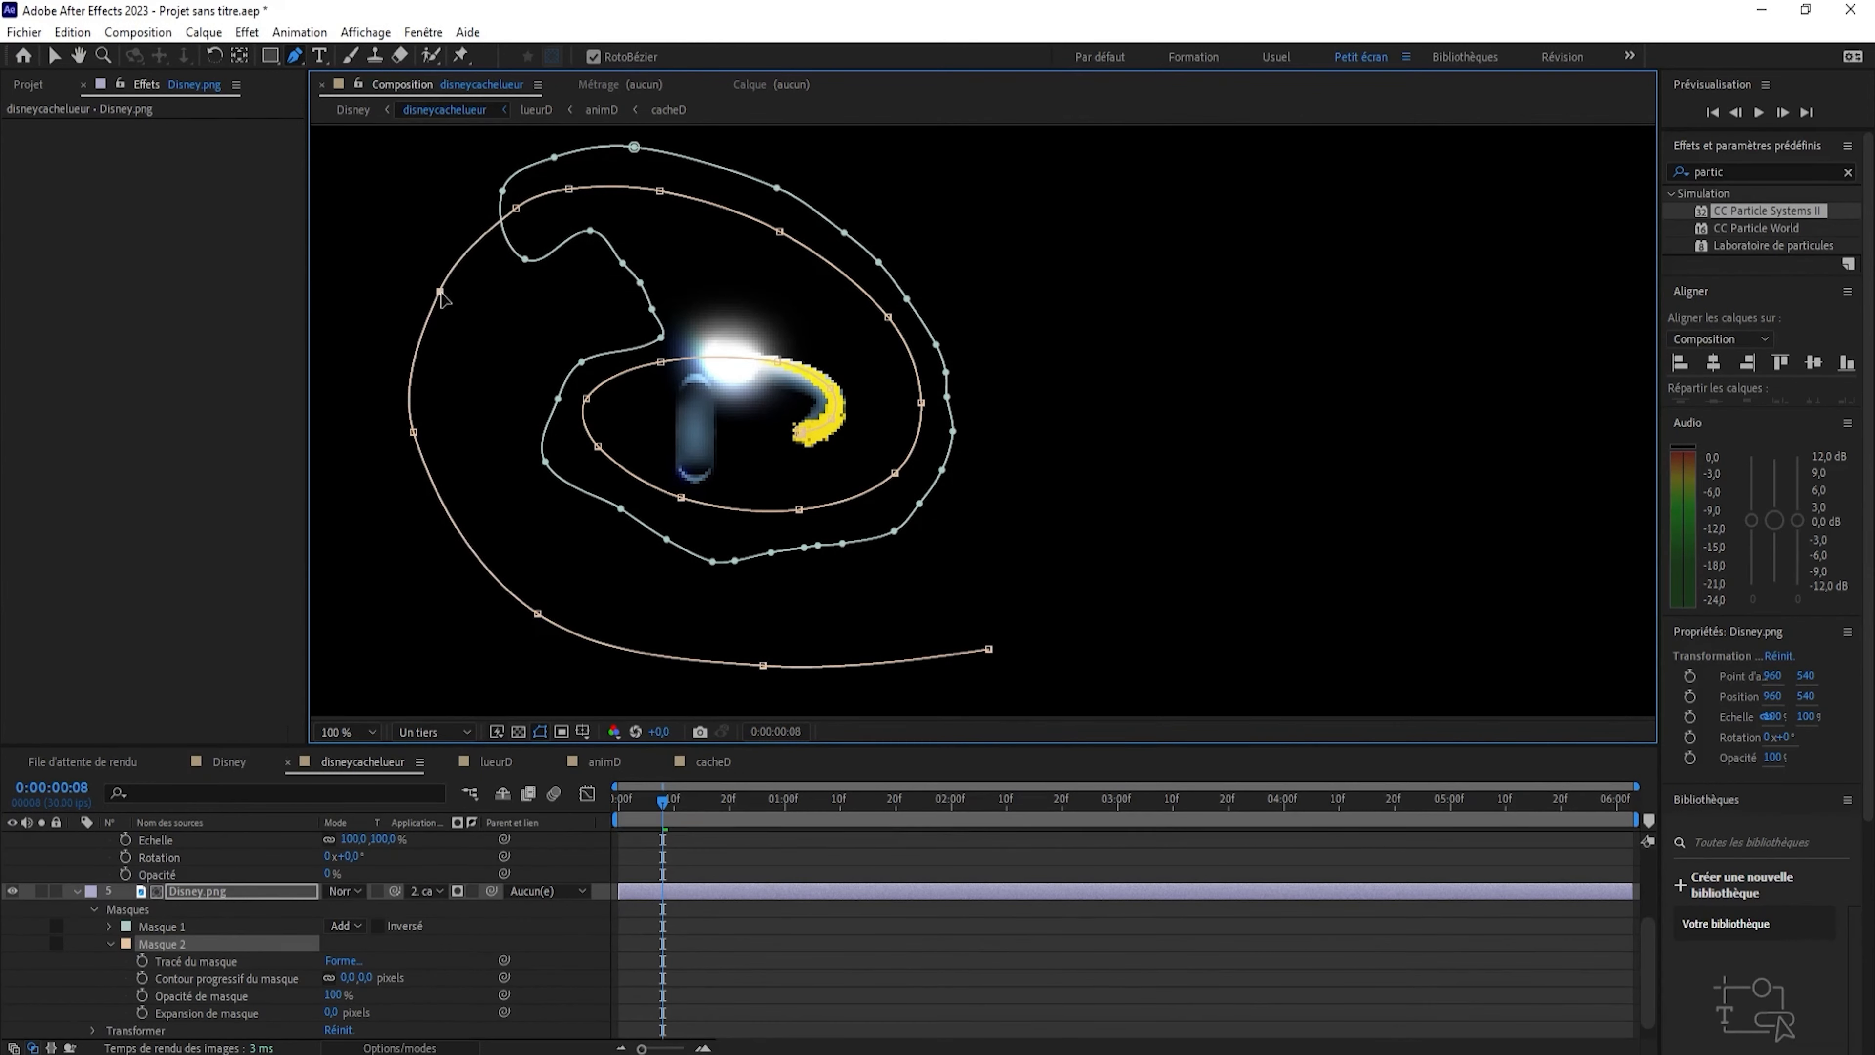
drag(414, 433, 433, 434)
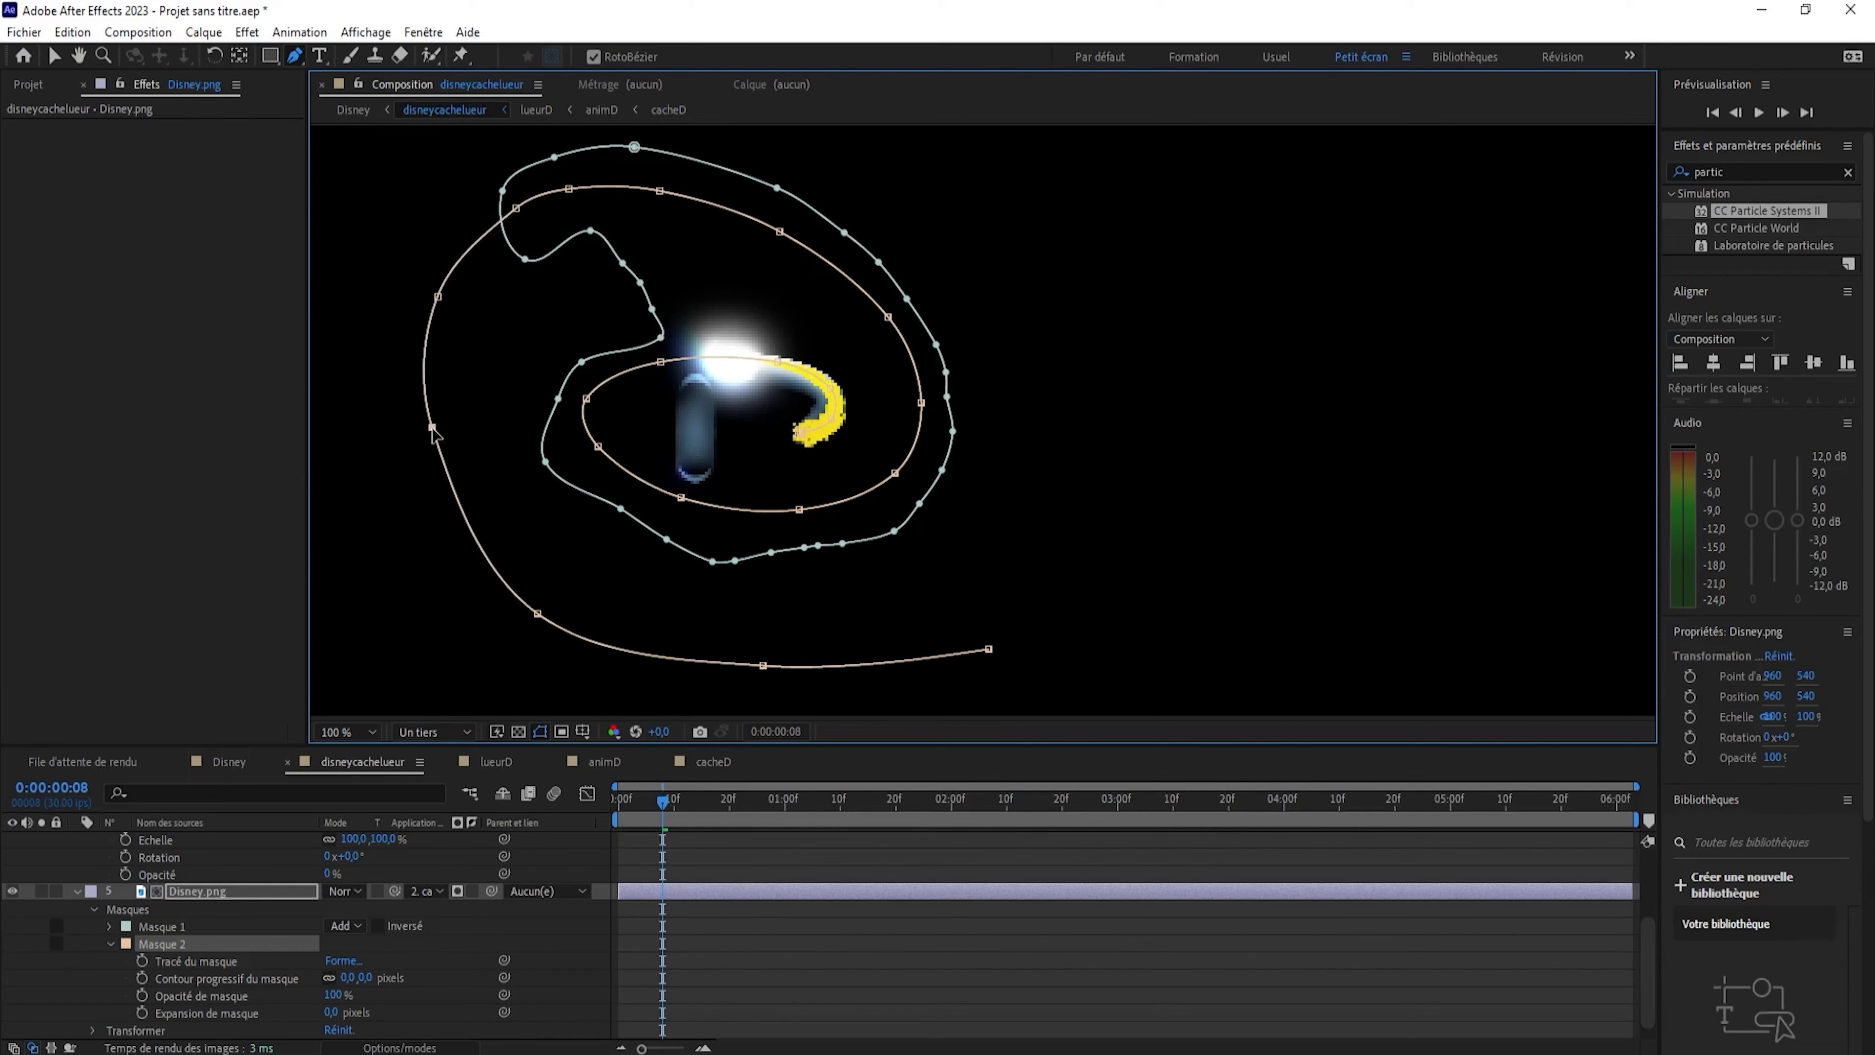
drag(538, 614, 607, 636)
drag(763, 666, 814, 666)
drag(988, 648, 920, 597)
scroll(940, 580, down, 1)
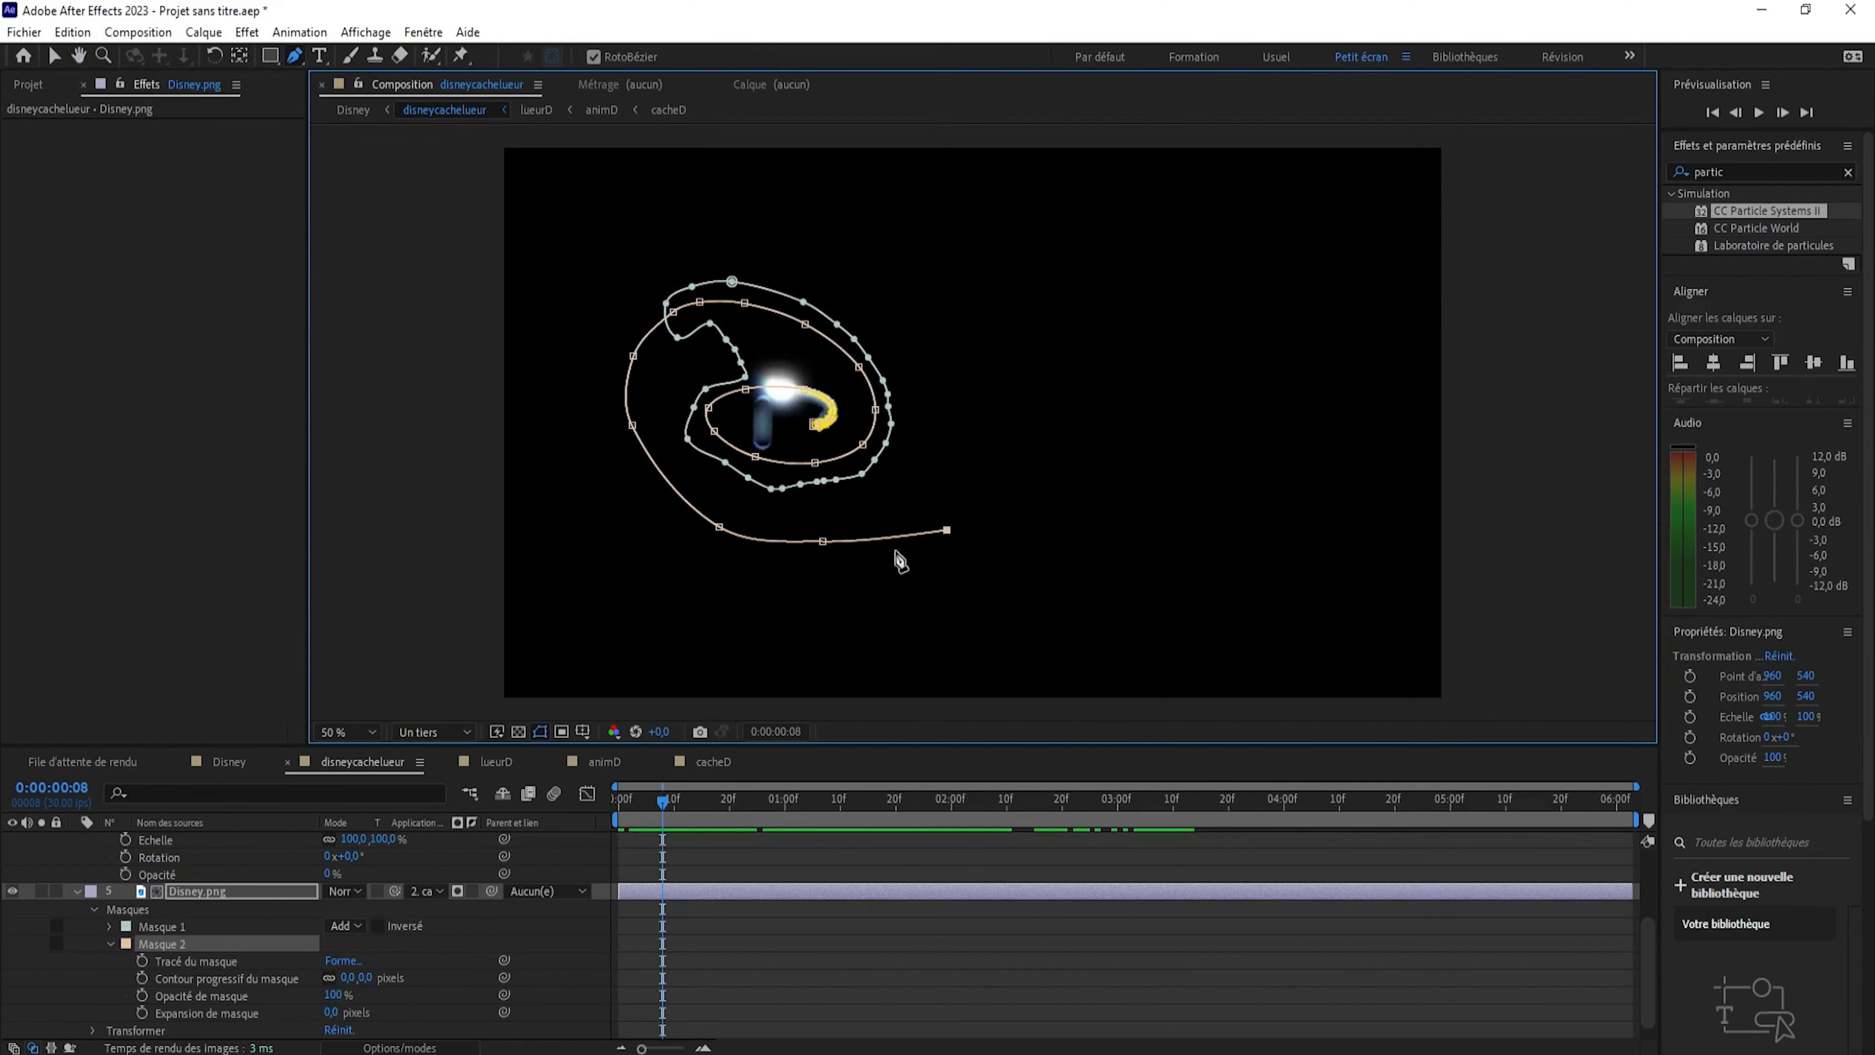
Pull the outer Masque 2 points farther from the D to make a wider sweep beneath it.
drag(718, 529, 701, 589)
drag(631, 424, 584, 459)
drag(633, 355, 596, 381)
drag(584, 459, 584, 520)
drag(701, 589, 718, 602)
drag(822, 542, 870, 612)
Move Masque 2's end point outward and add two points carrying the path up beyond the composition's right edge.
click(946, 529)
drag(946, 530, 1026, 578)
click(1287, 468)
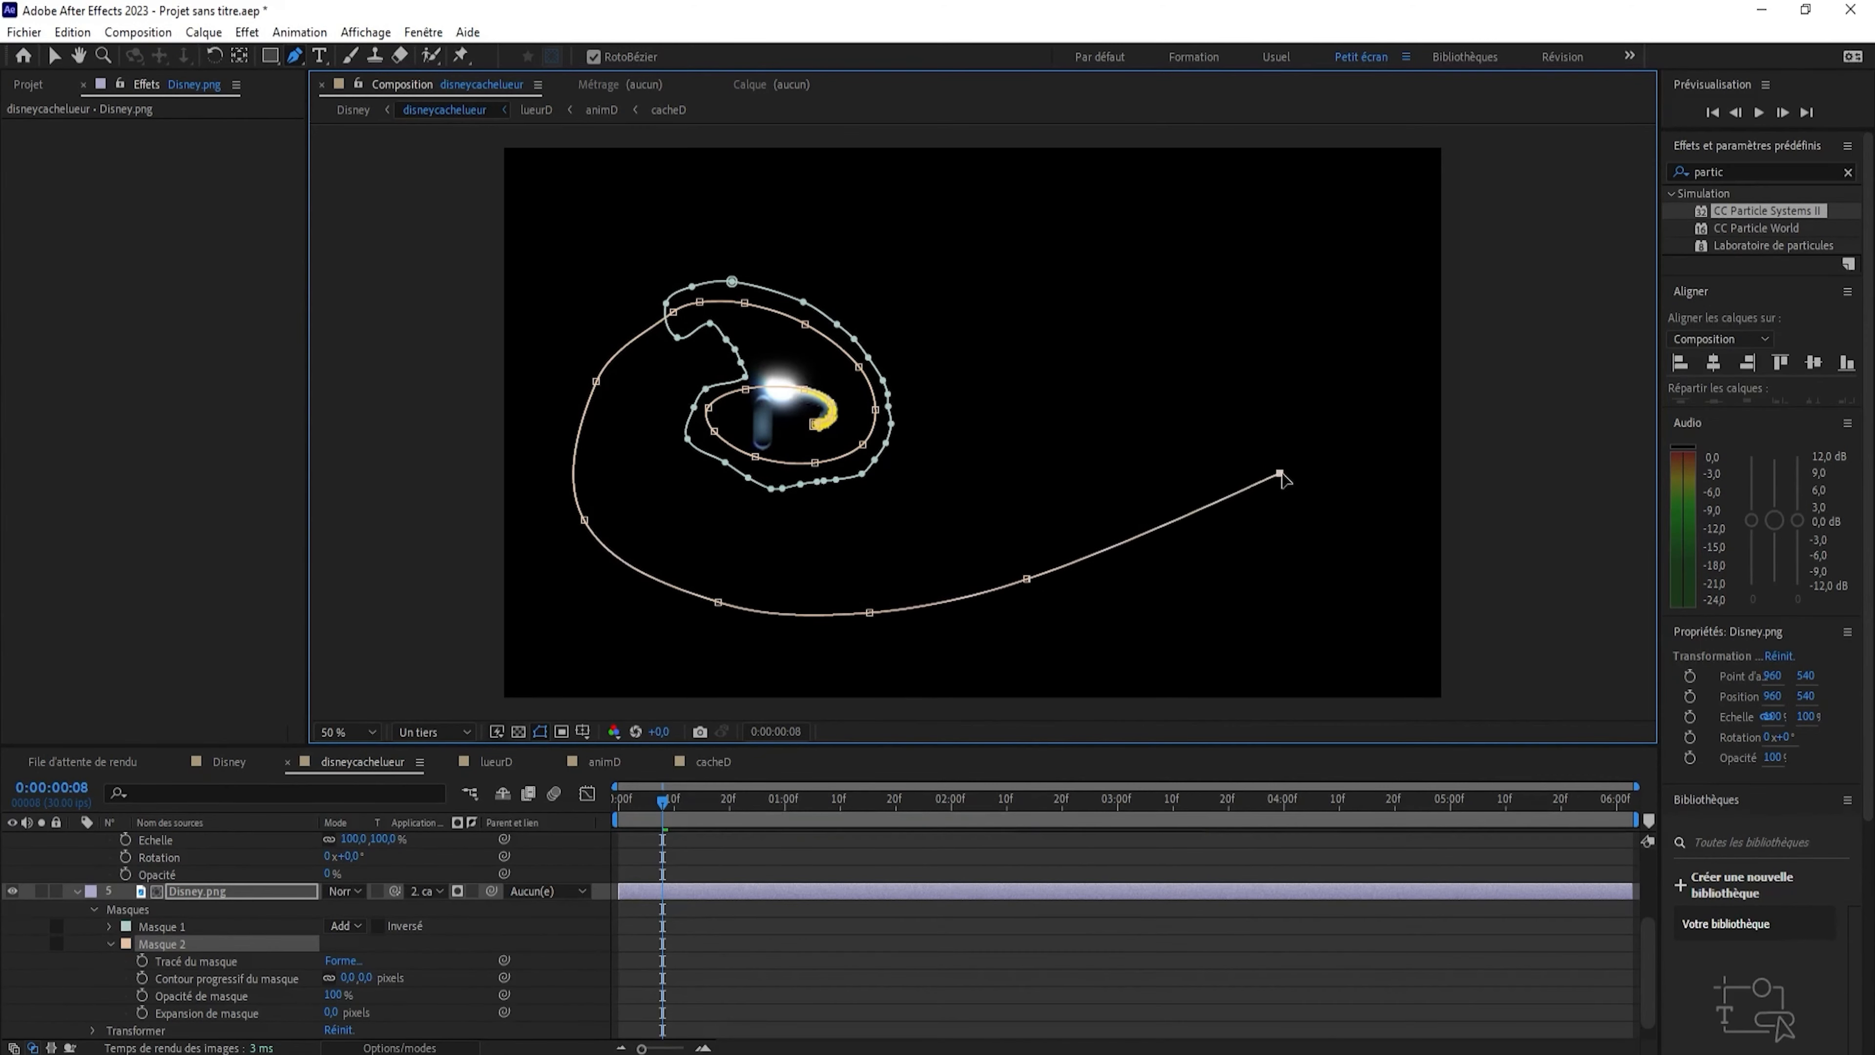
click(1521, 339)
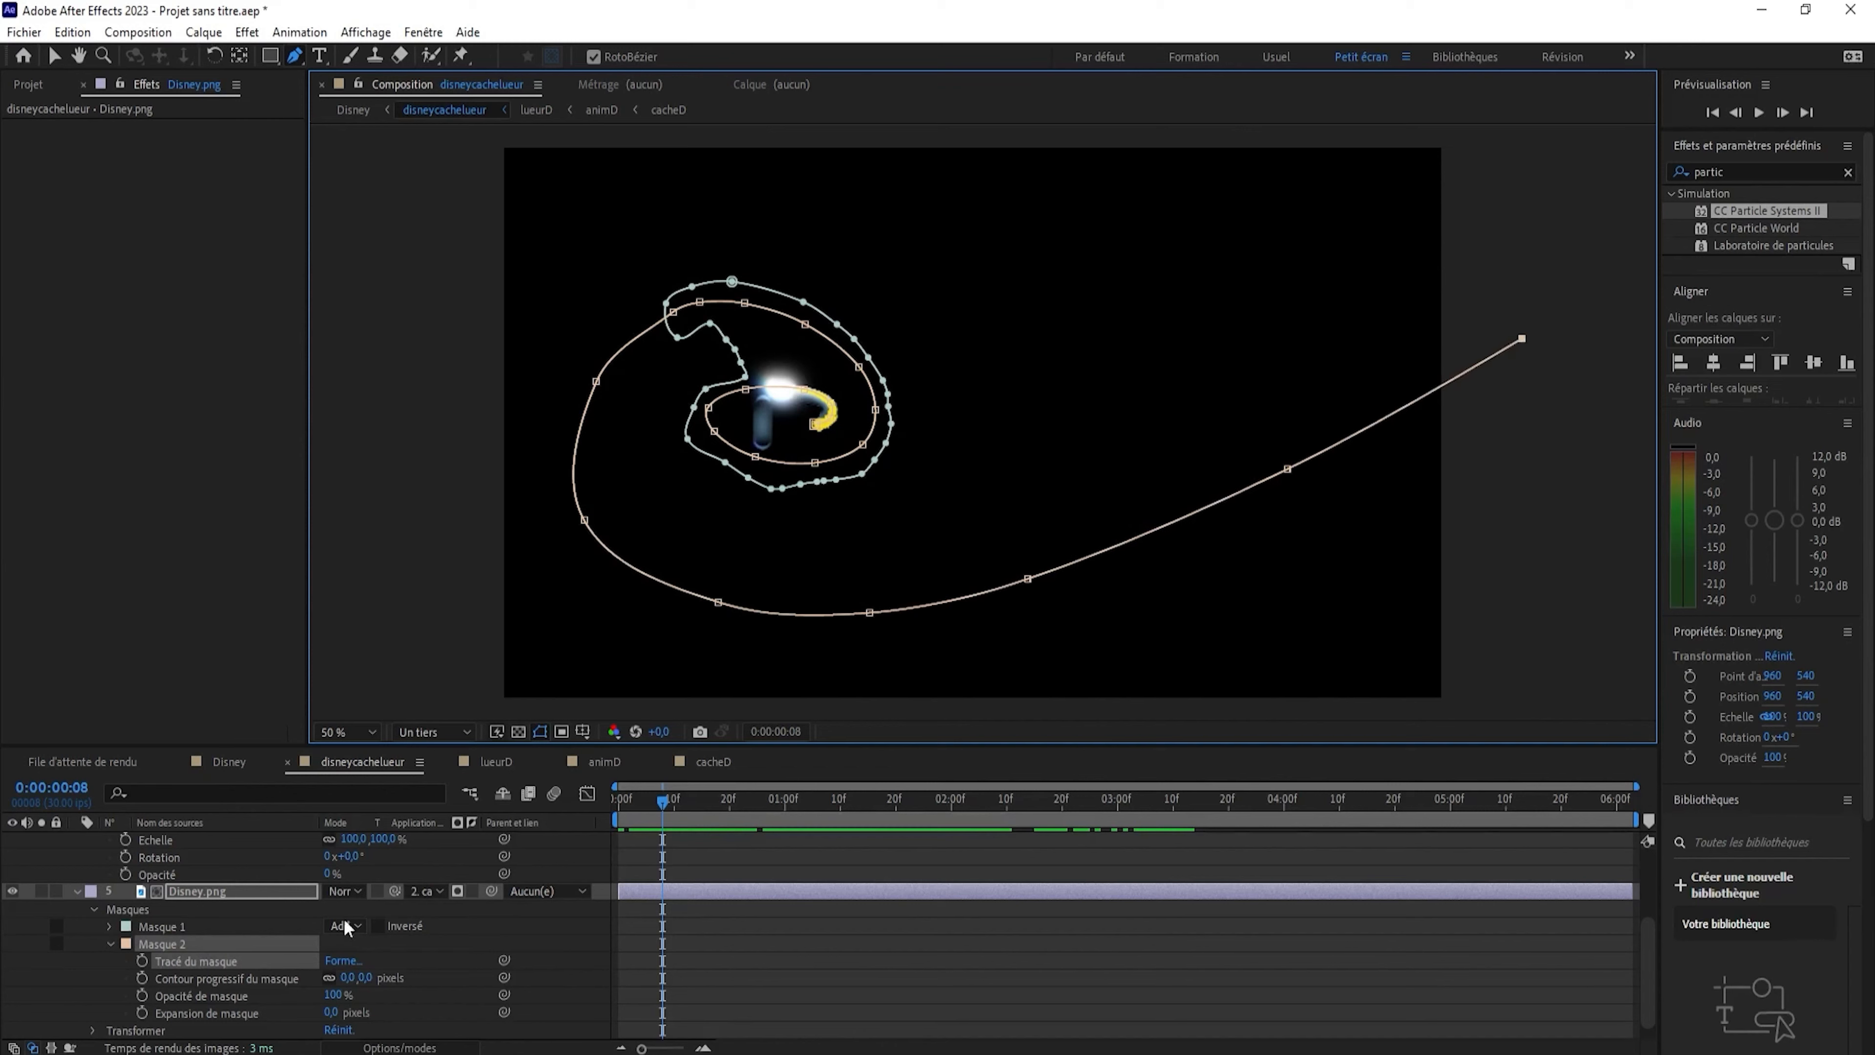
Copy Masque 2's path and paste it onto Nul 2's Position at the timeline start, replacing its previous keyframes.
click(180, 964)
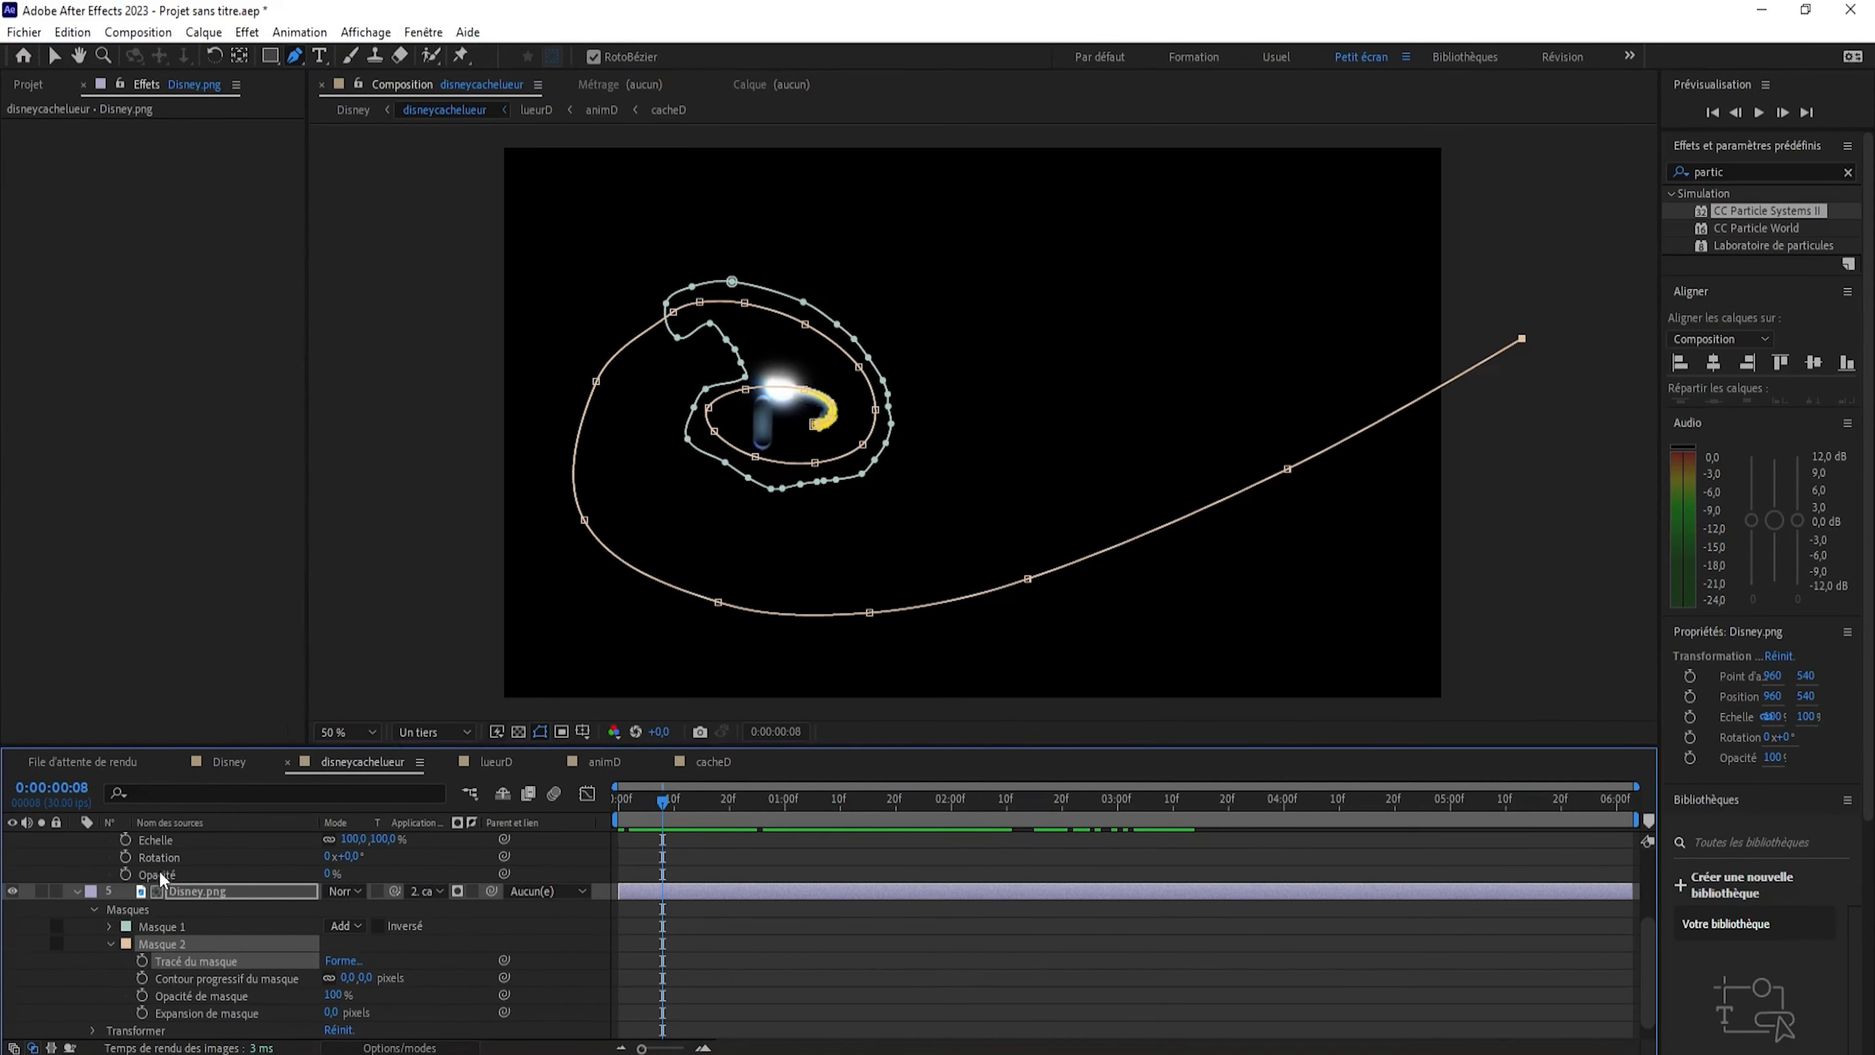
scroll(158, 871, up, 3)
click(176, 944)
drag(1017, 934, 606, 977)
key(Delete)
key(ctrl+z)
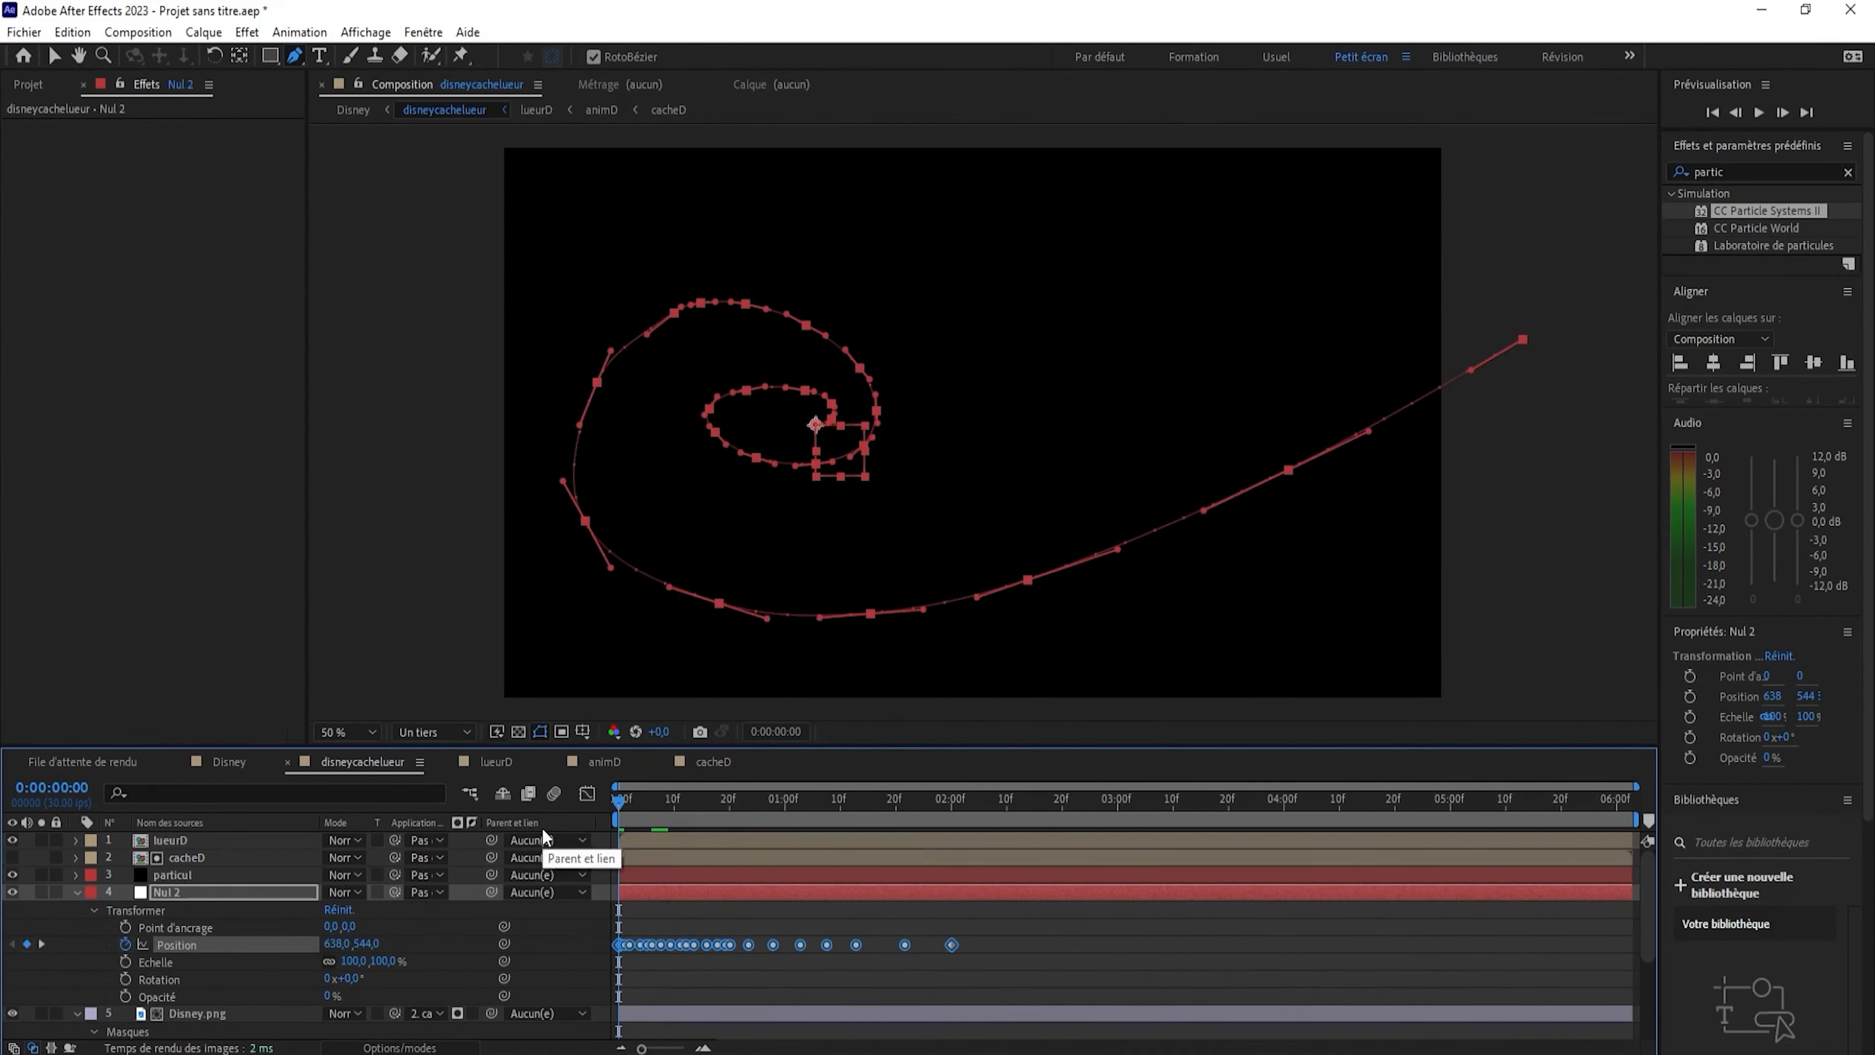
Preview the particle trail along Nul 2's extended path and examine it around the letter D.
click(679, 821)
drag(679, 822, 598, 827)
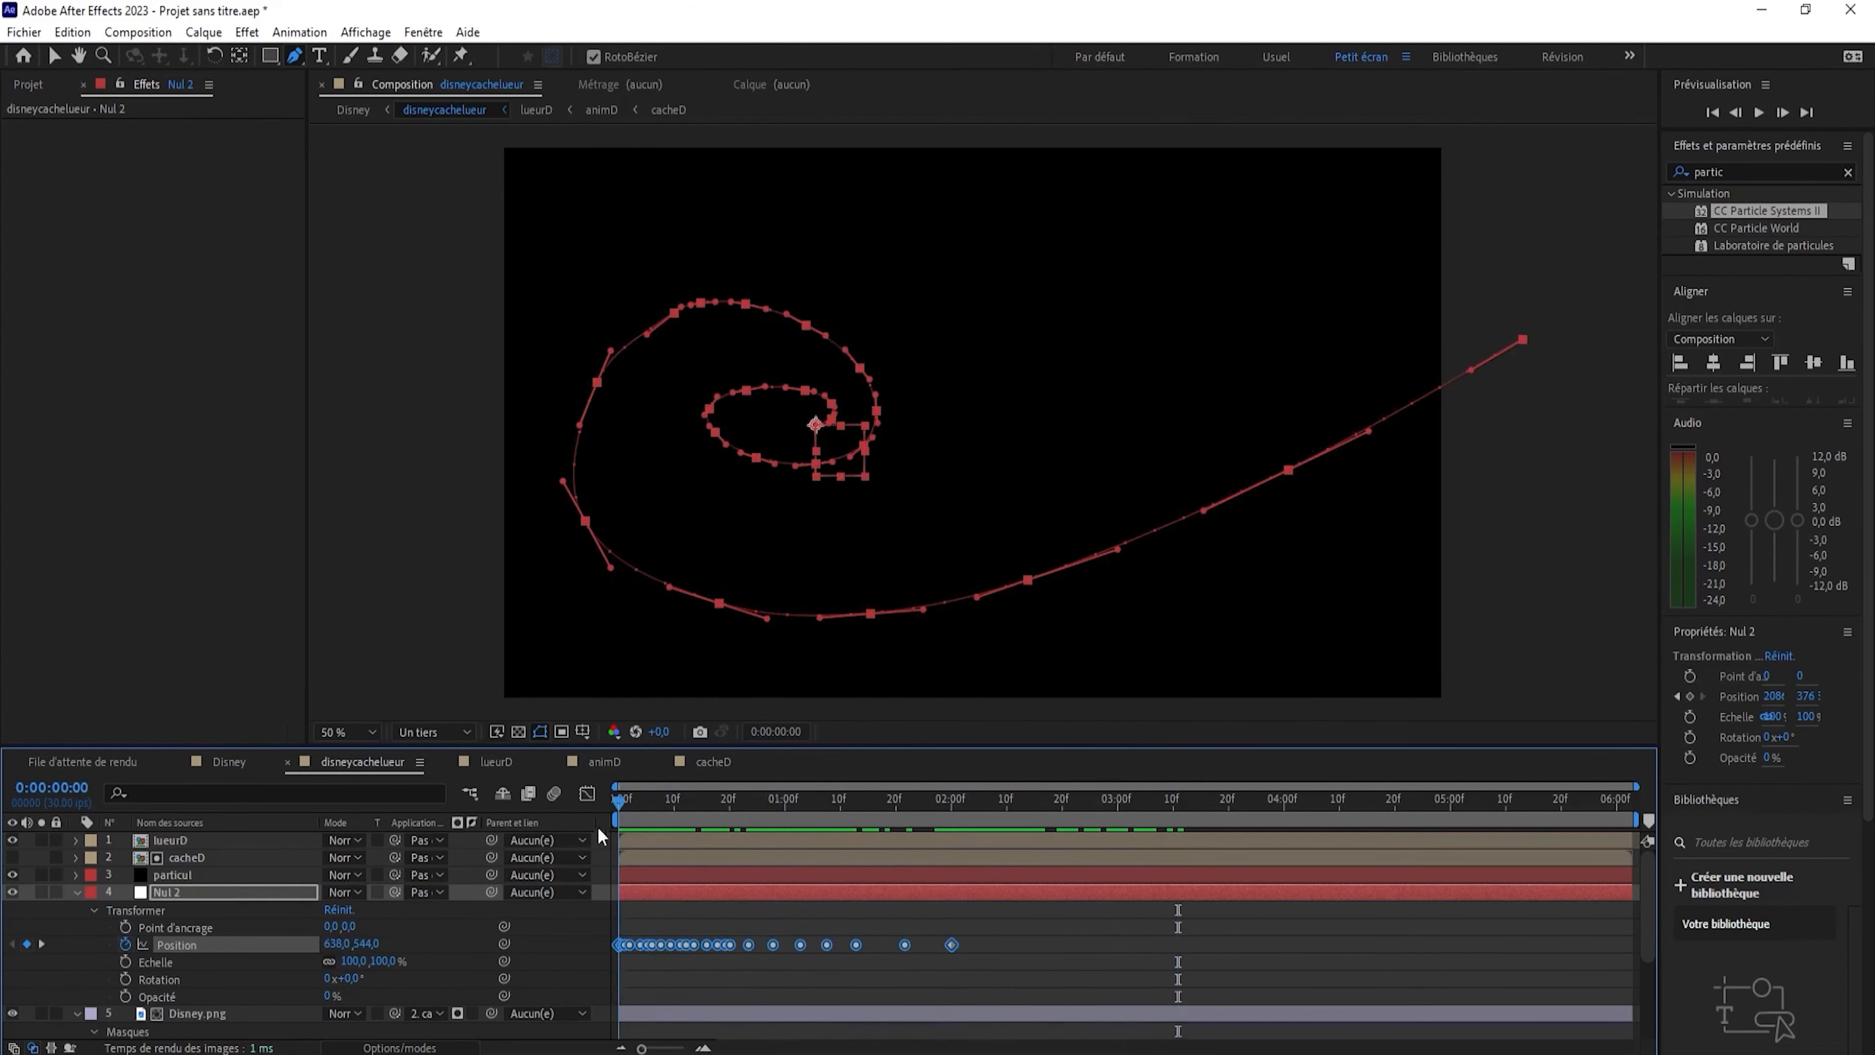
click(419, 601)
key(ctrl+z)
key(v)
key(space)
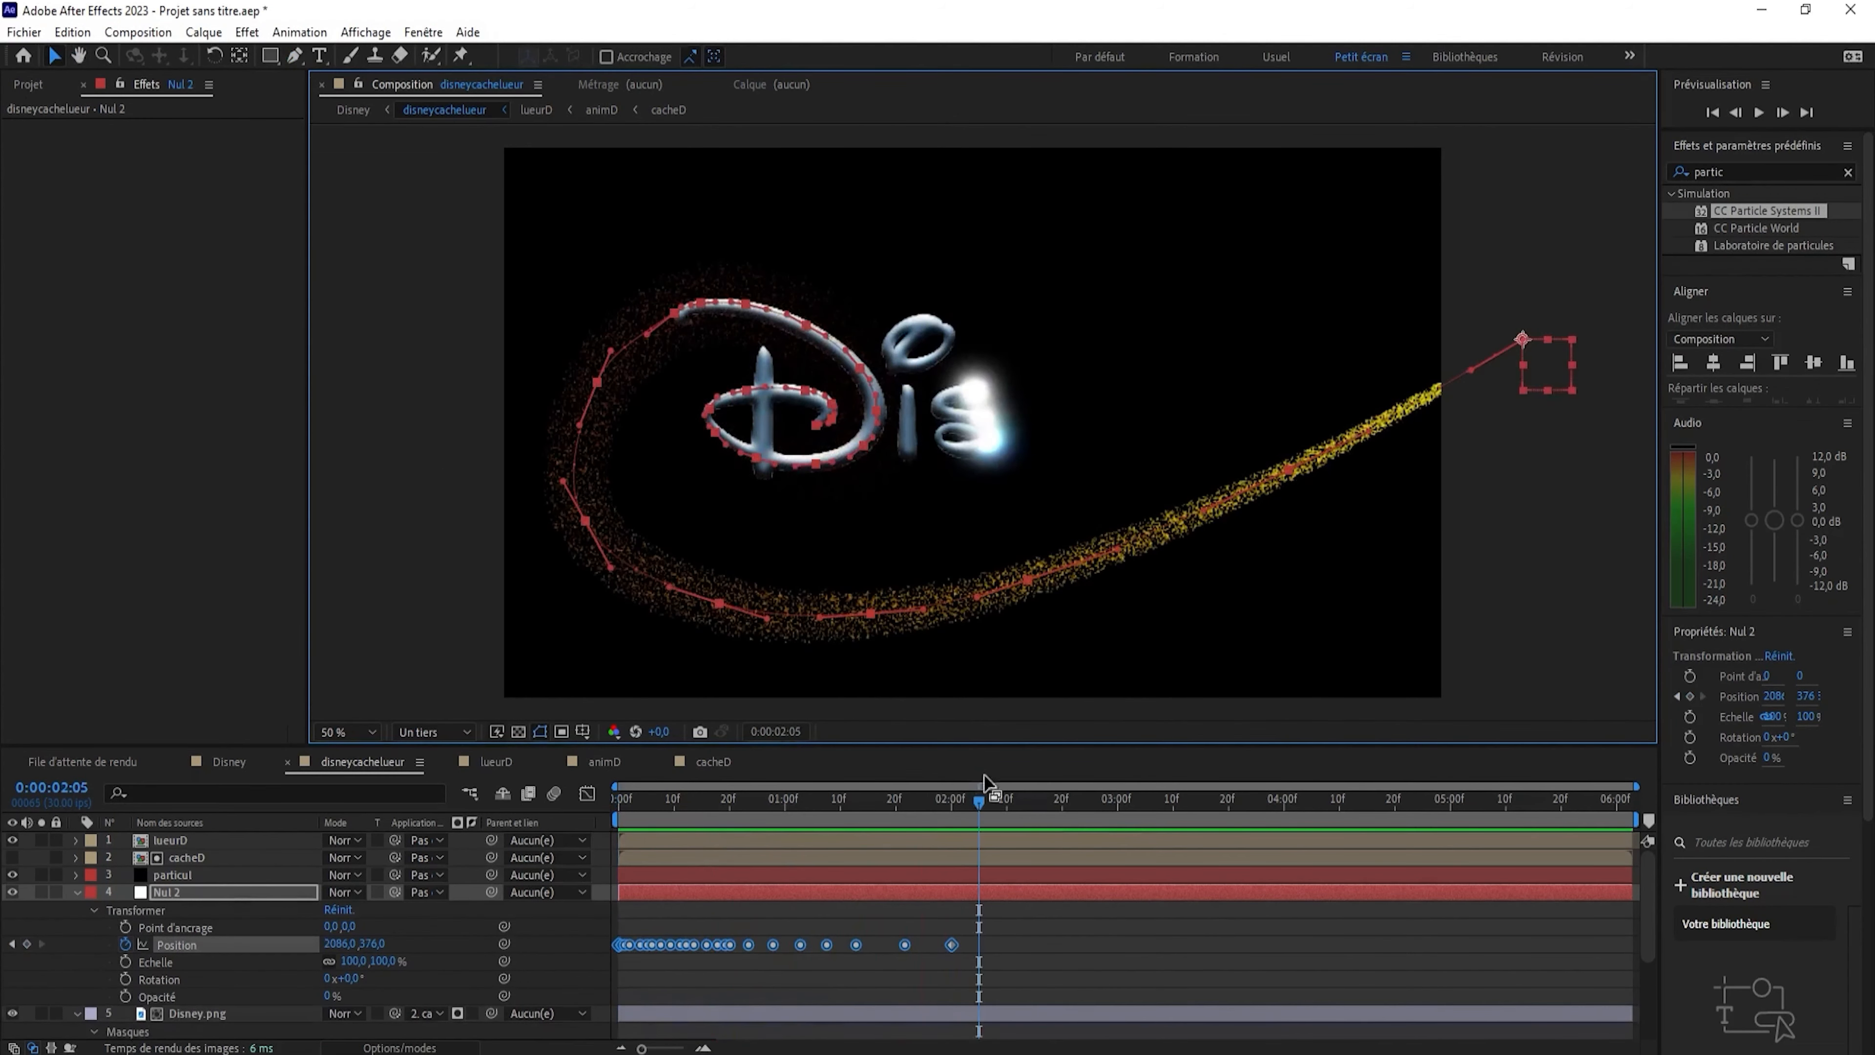
click(713, 818)
drag(721, 814, 792, 801)
scroll(828, 542, up, 1)
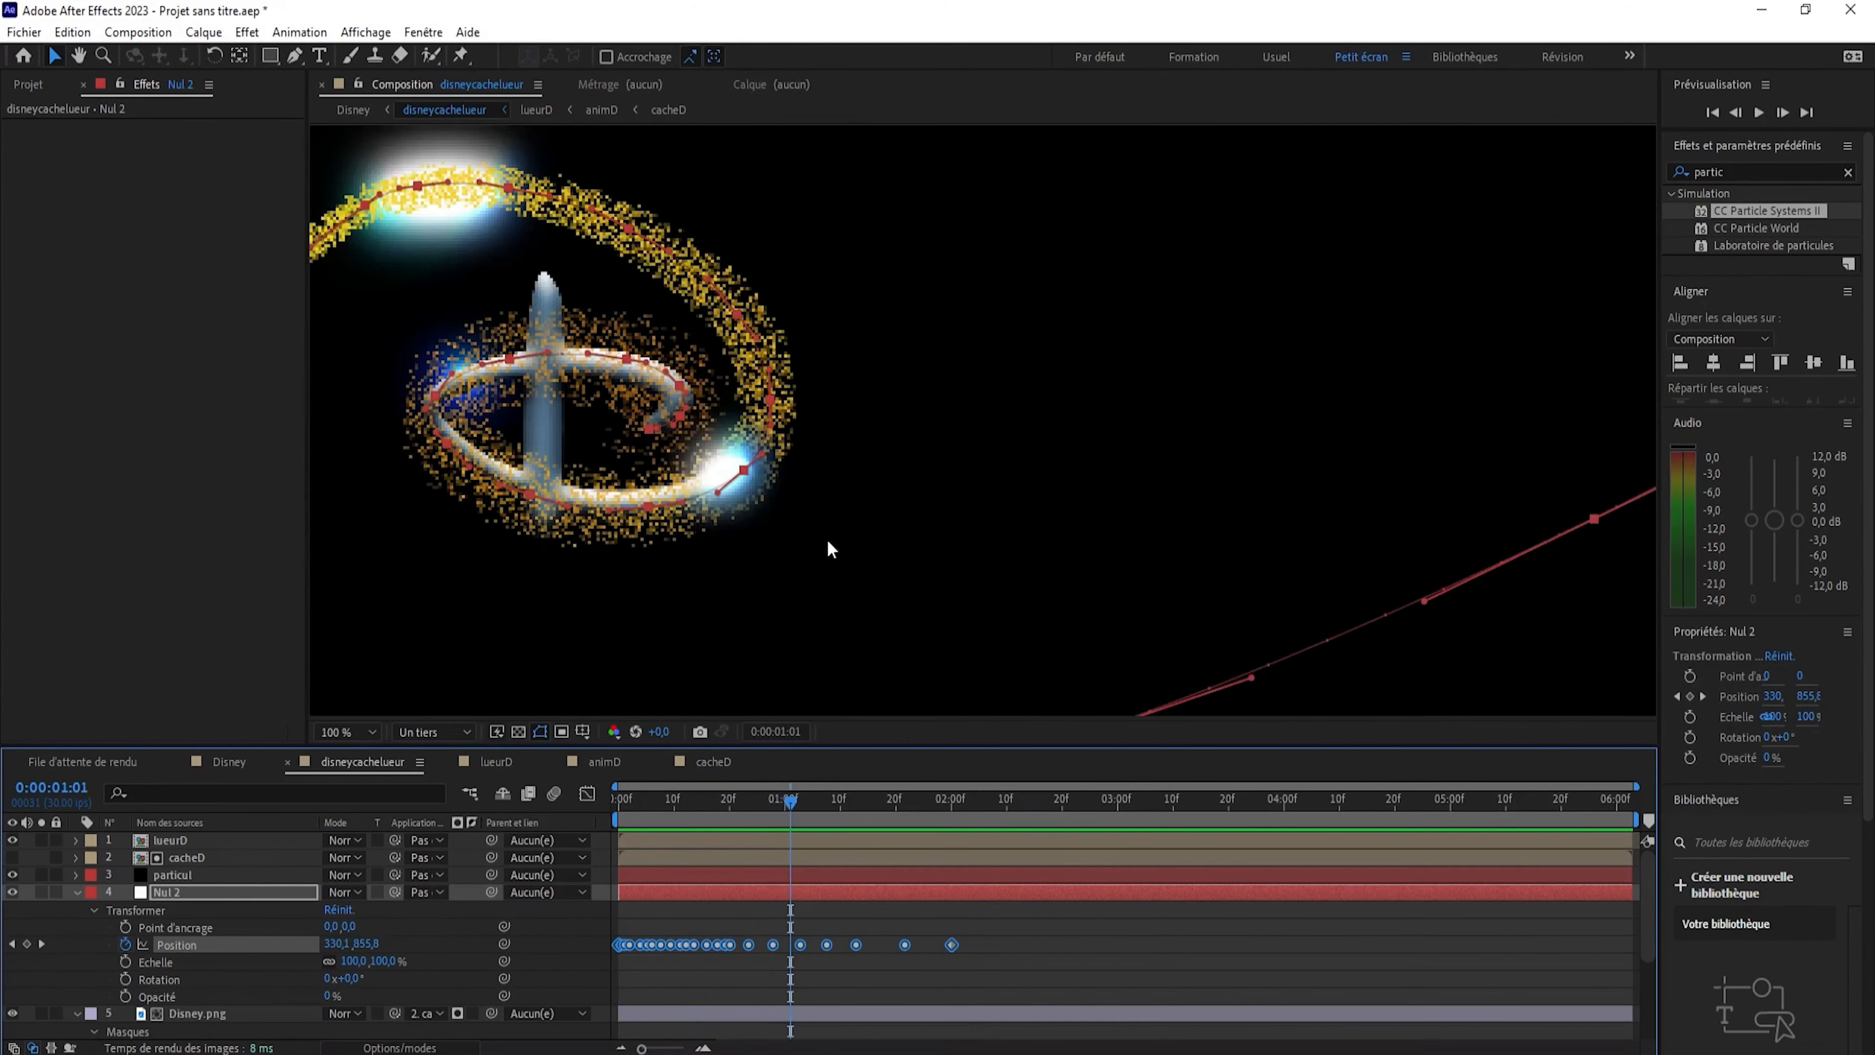
Stretch all of Nul 2's Position keyframes so the last one falls at about 3.5 seconds.
click(201, 878)
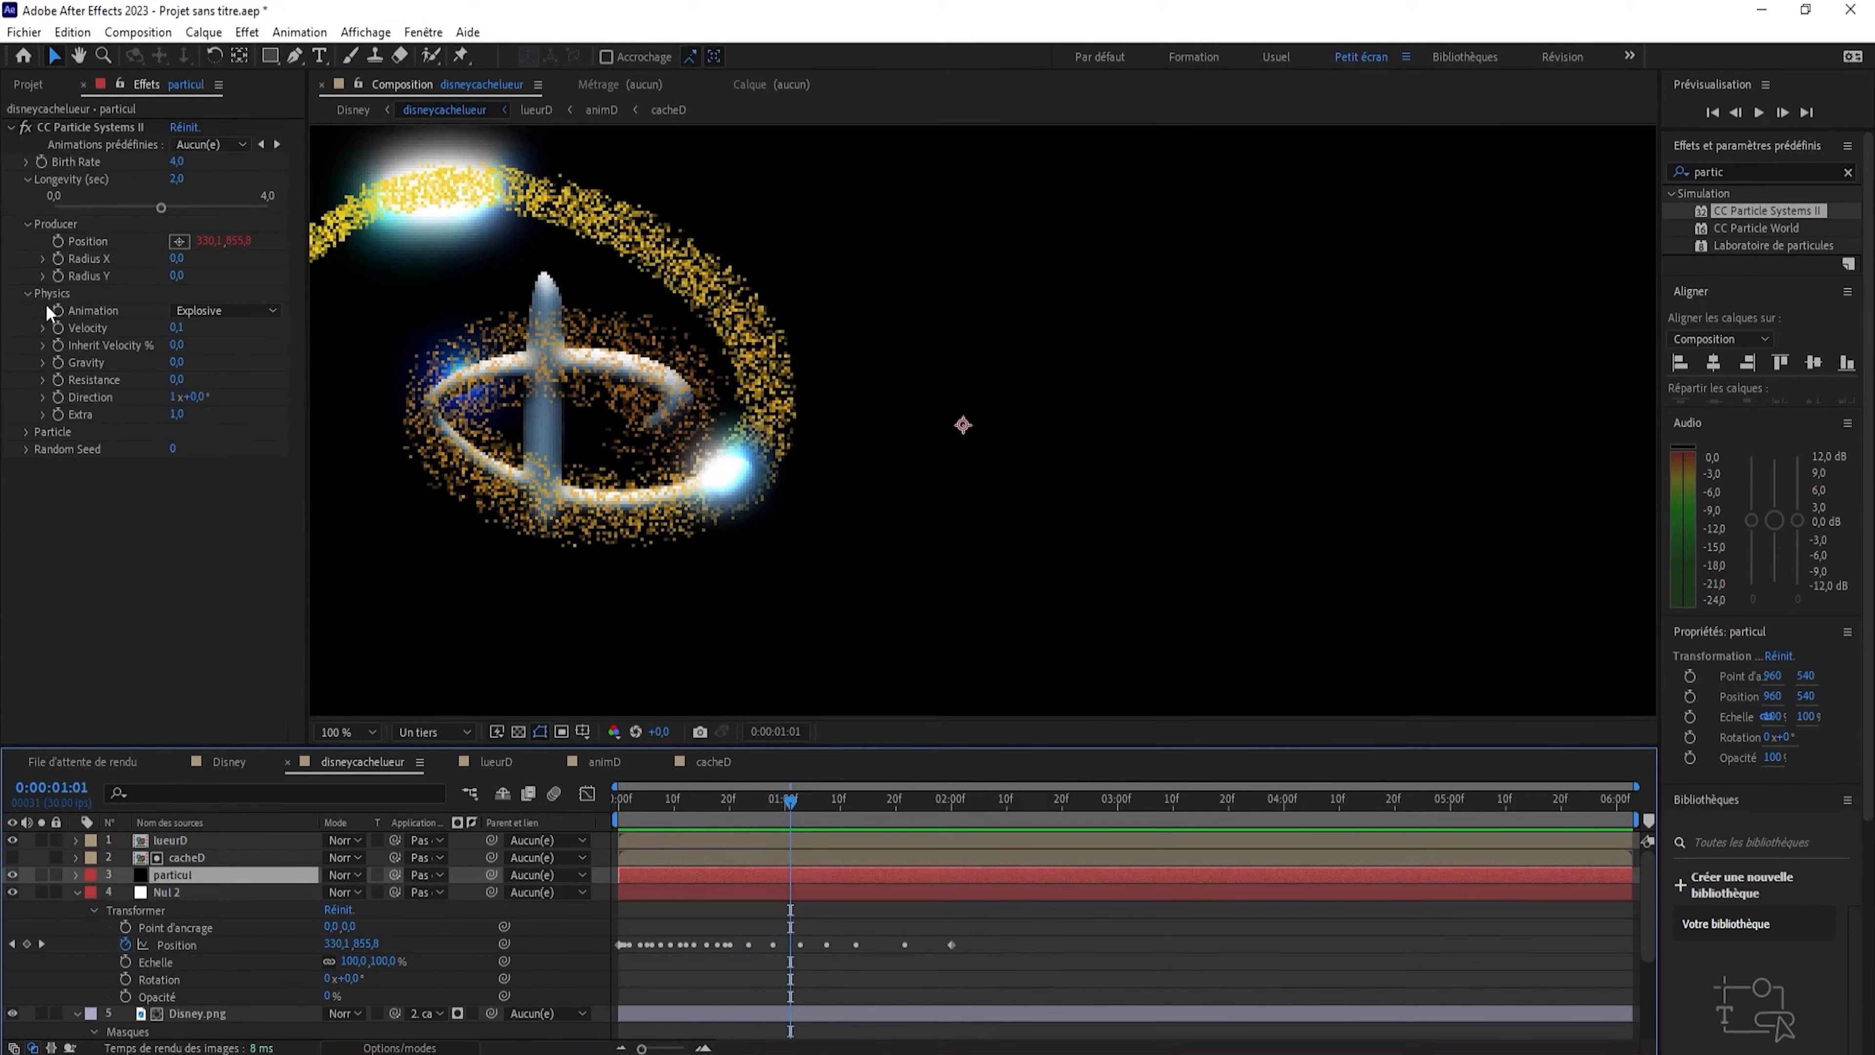
drag(623, 802, 636, 802)
drag(982, 935, 612, 954)
drag(952, 945, 1078, 946)
drag(613, 801, 630, 803)
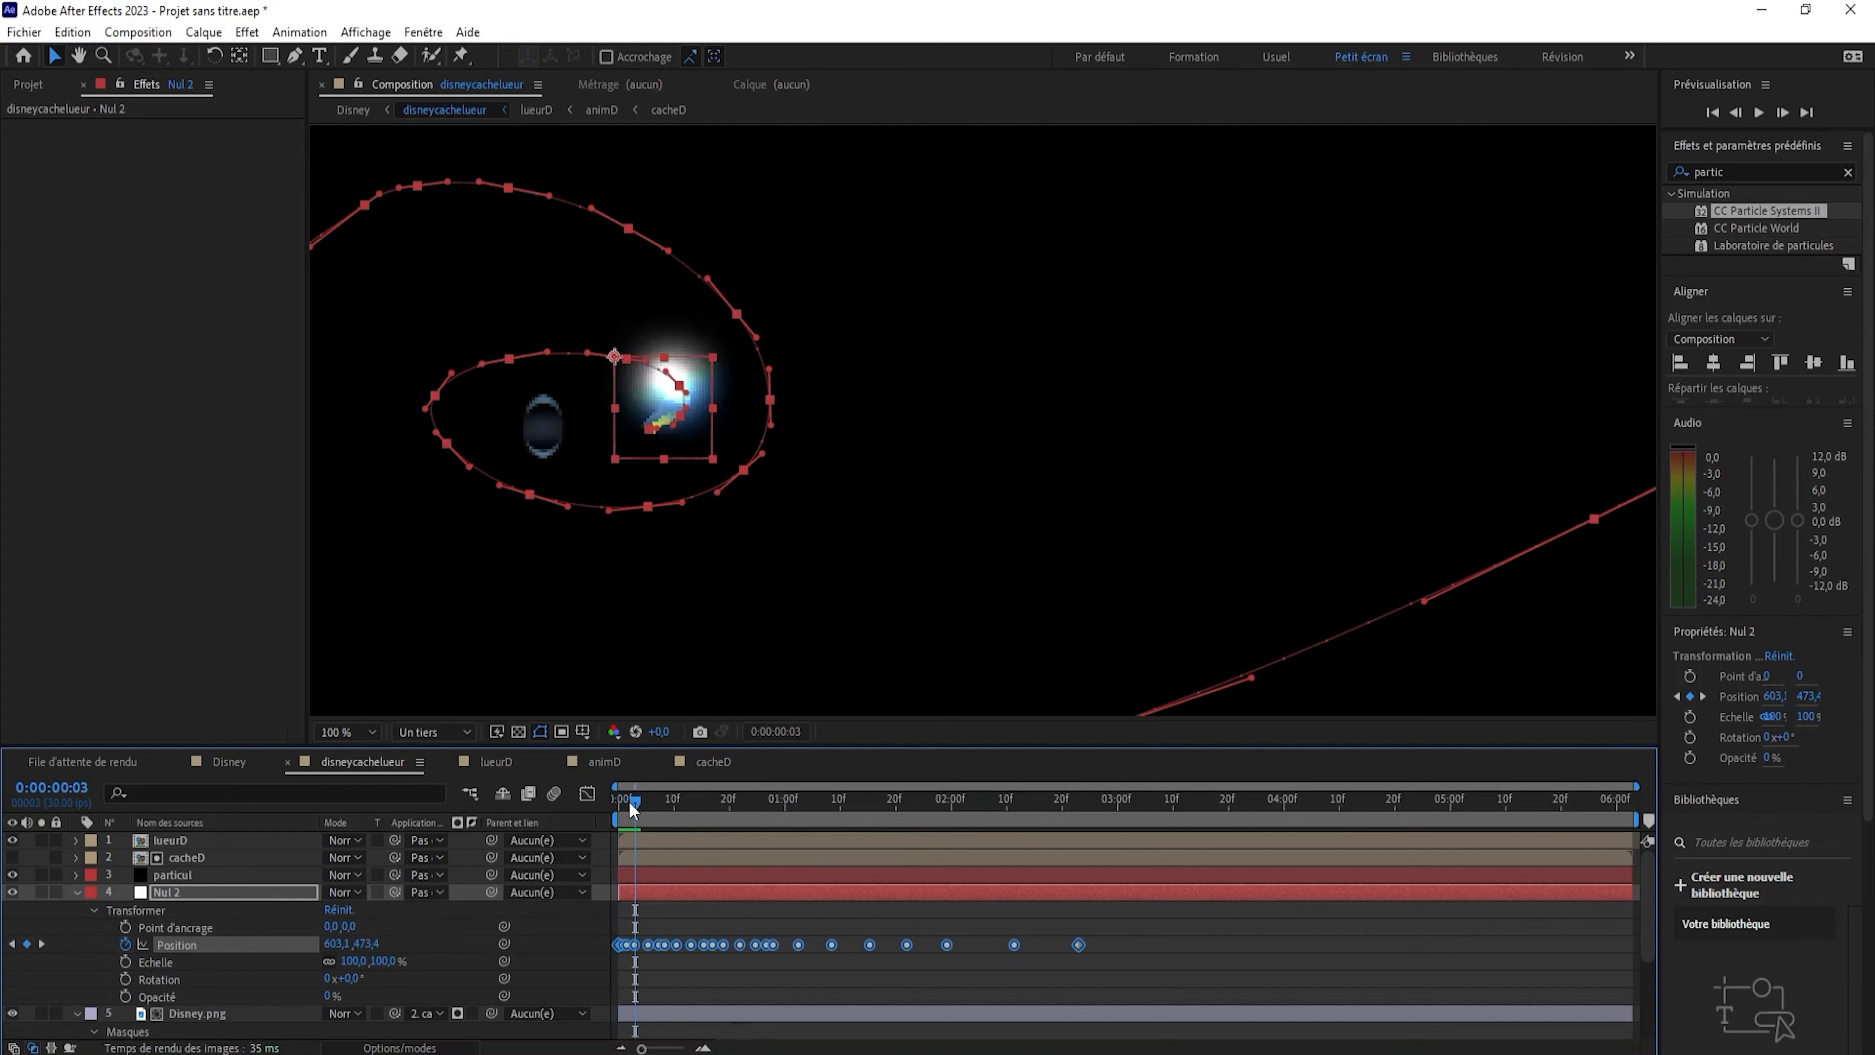
drag(1079, 945, 1018, 945)
drag(634, 800, 646, 799)
drag(1018, 945, 1207, 954)
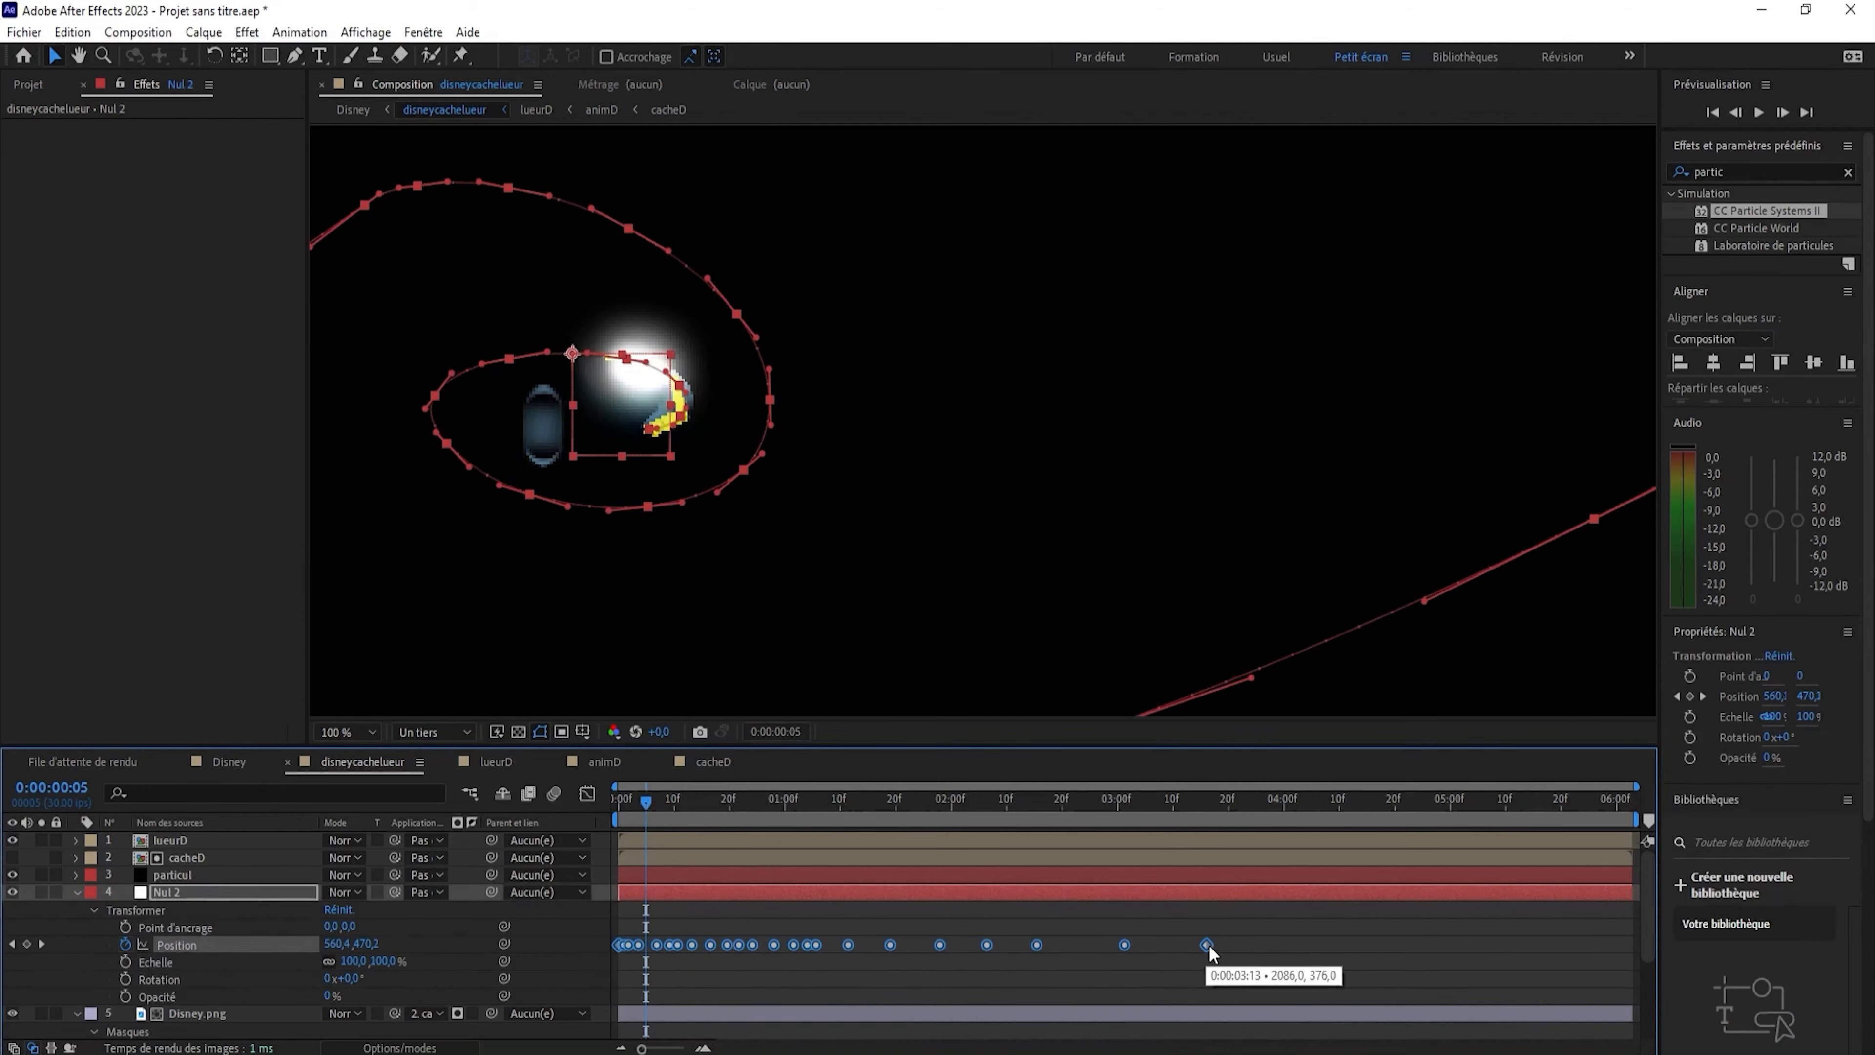
Set the particul effect's Birth Rate to 0,2, Animation to Twirly and Velocity to 0,2, and preview the motion.
click(218, 876)
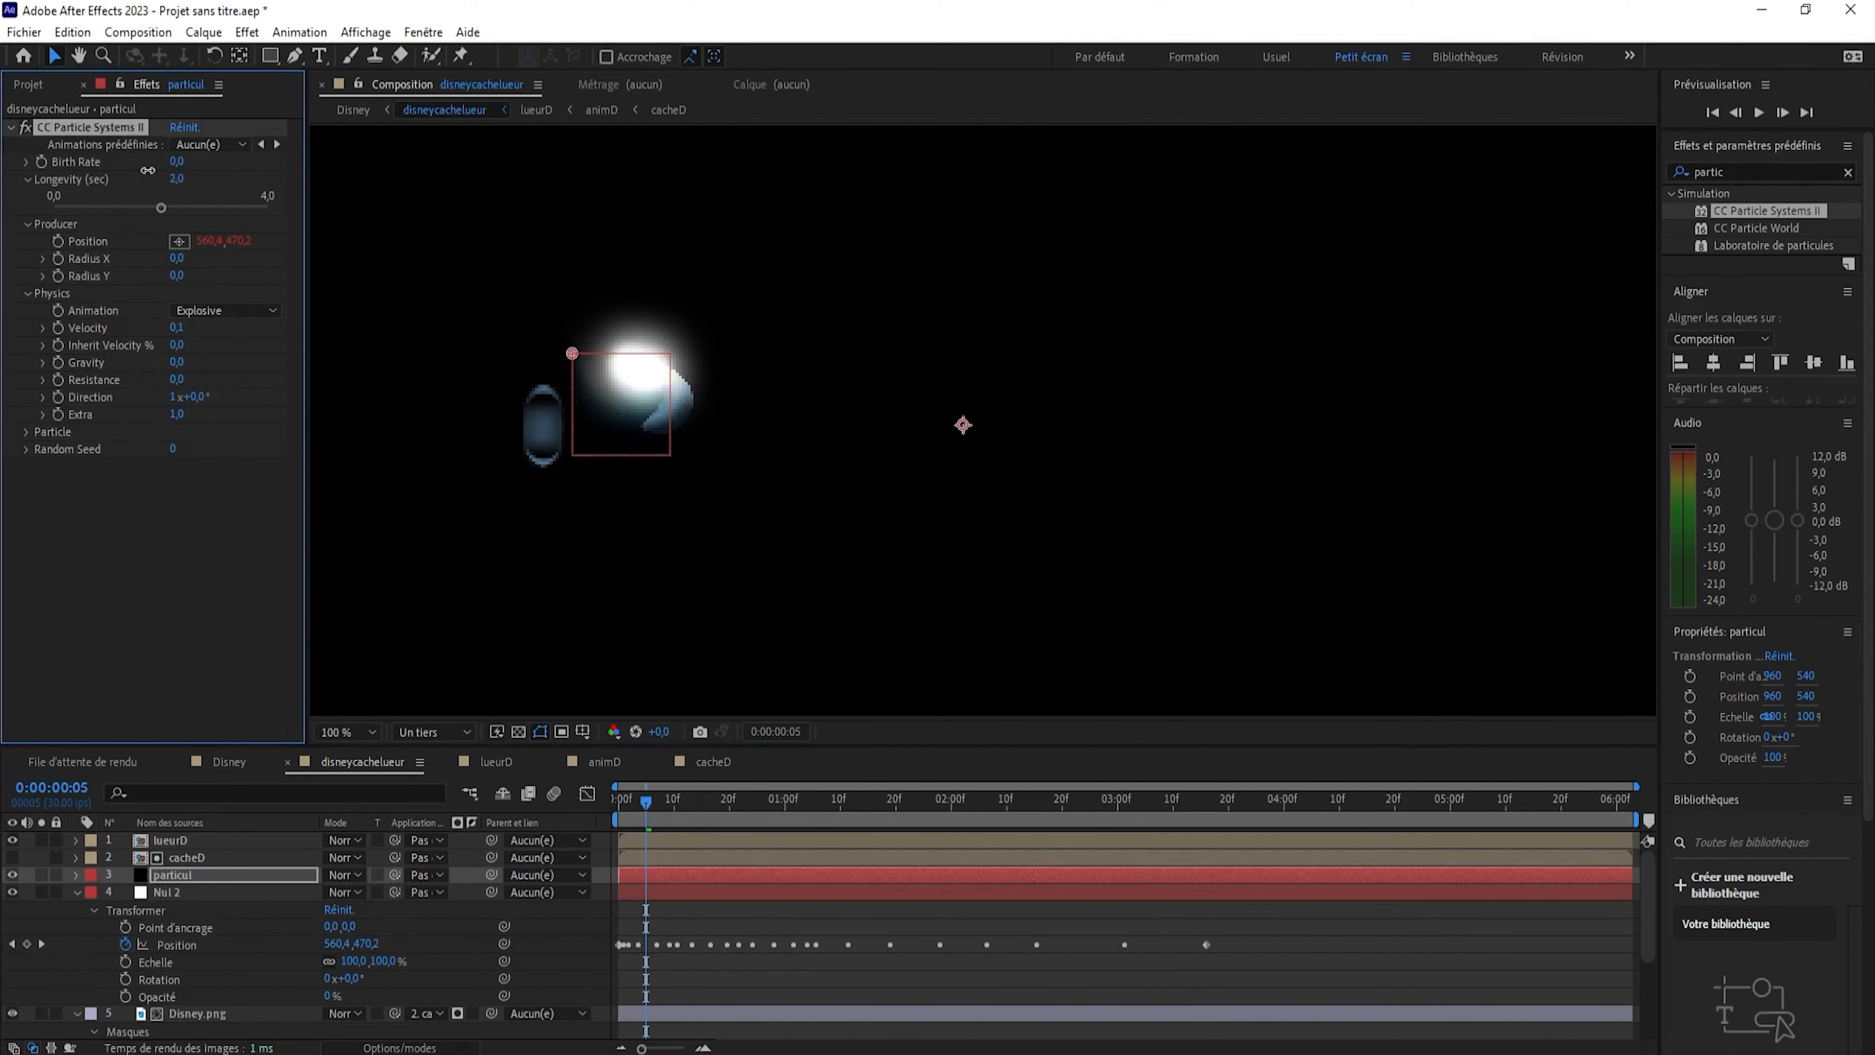
click(221, 310)
click(231, 381)
key(space)
key(space)
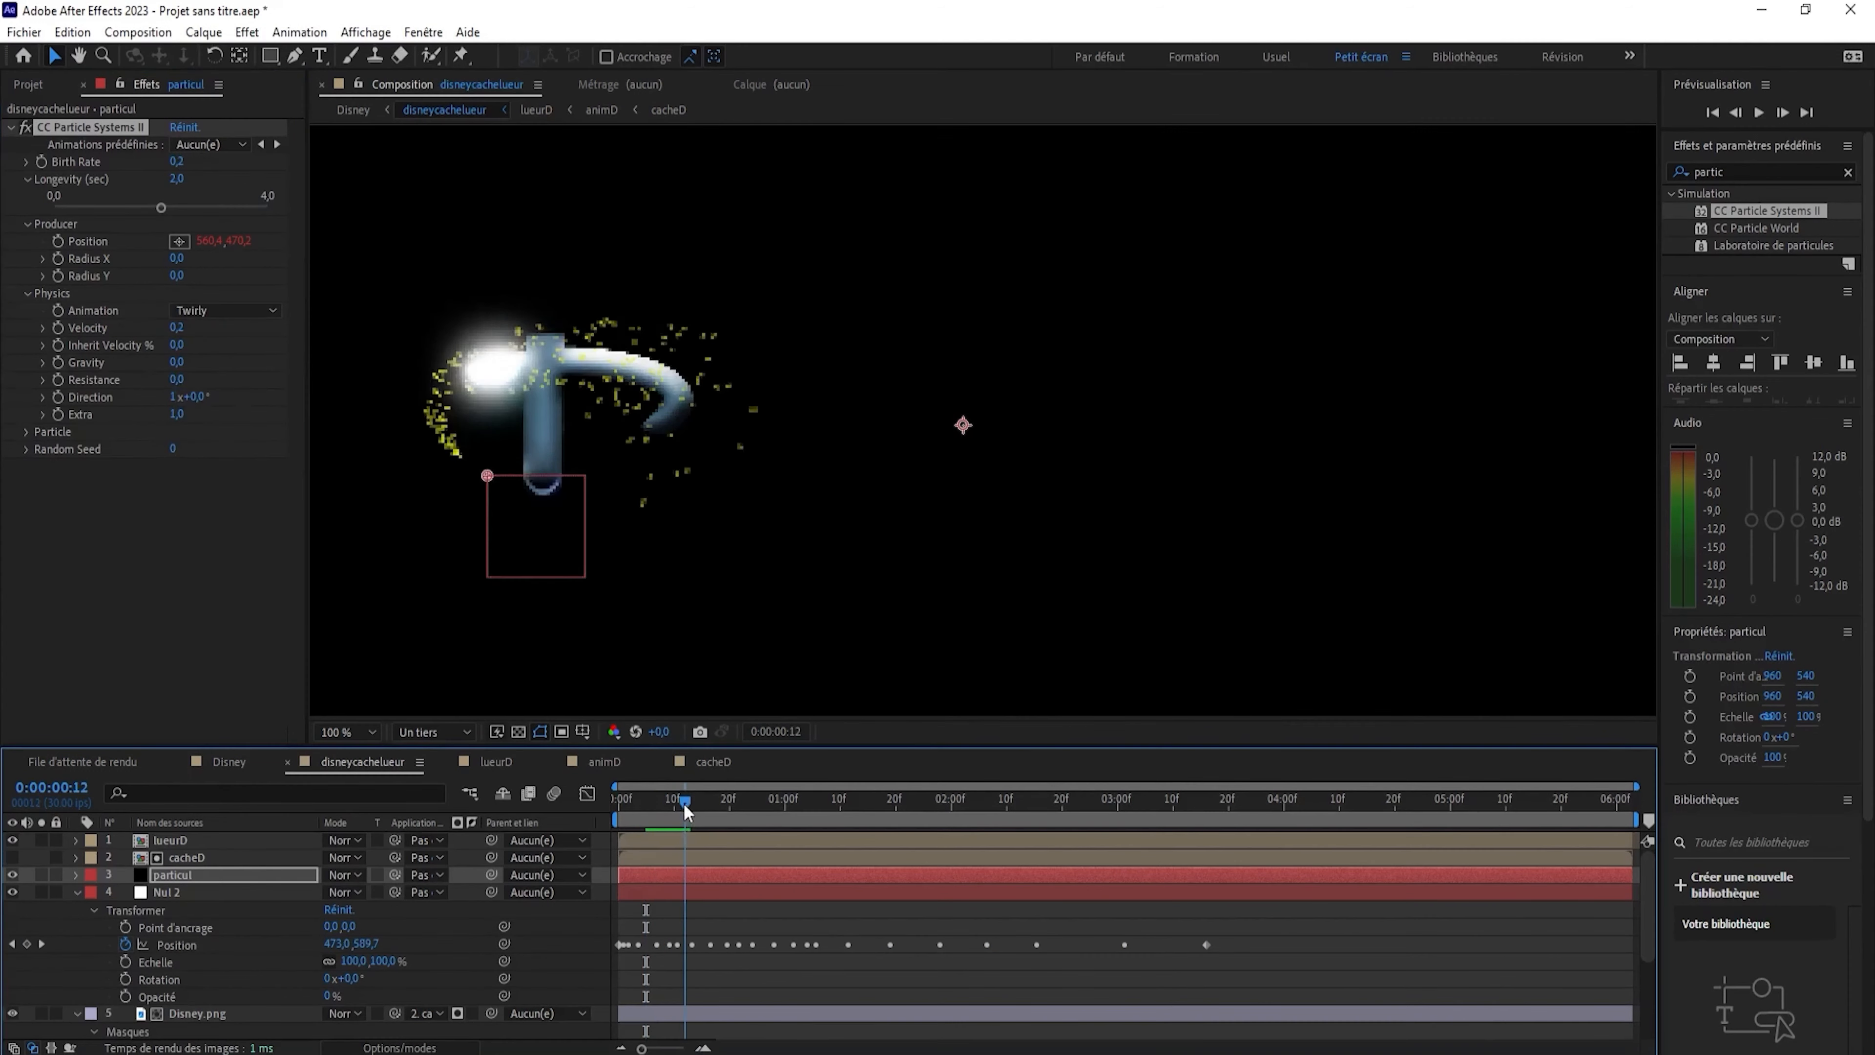
Set the particles' Birth Color to light blue, Death Color to white and Max Opacity to 100%.
click(28, 432)
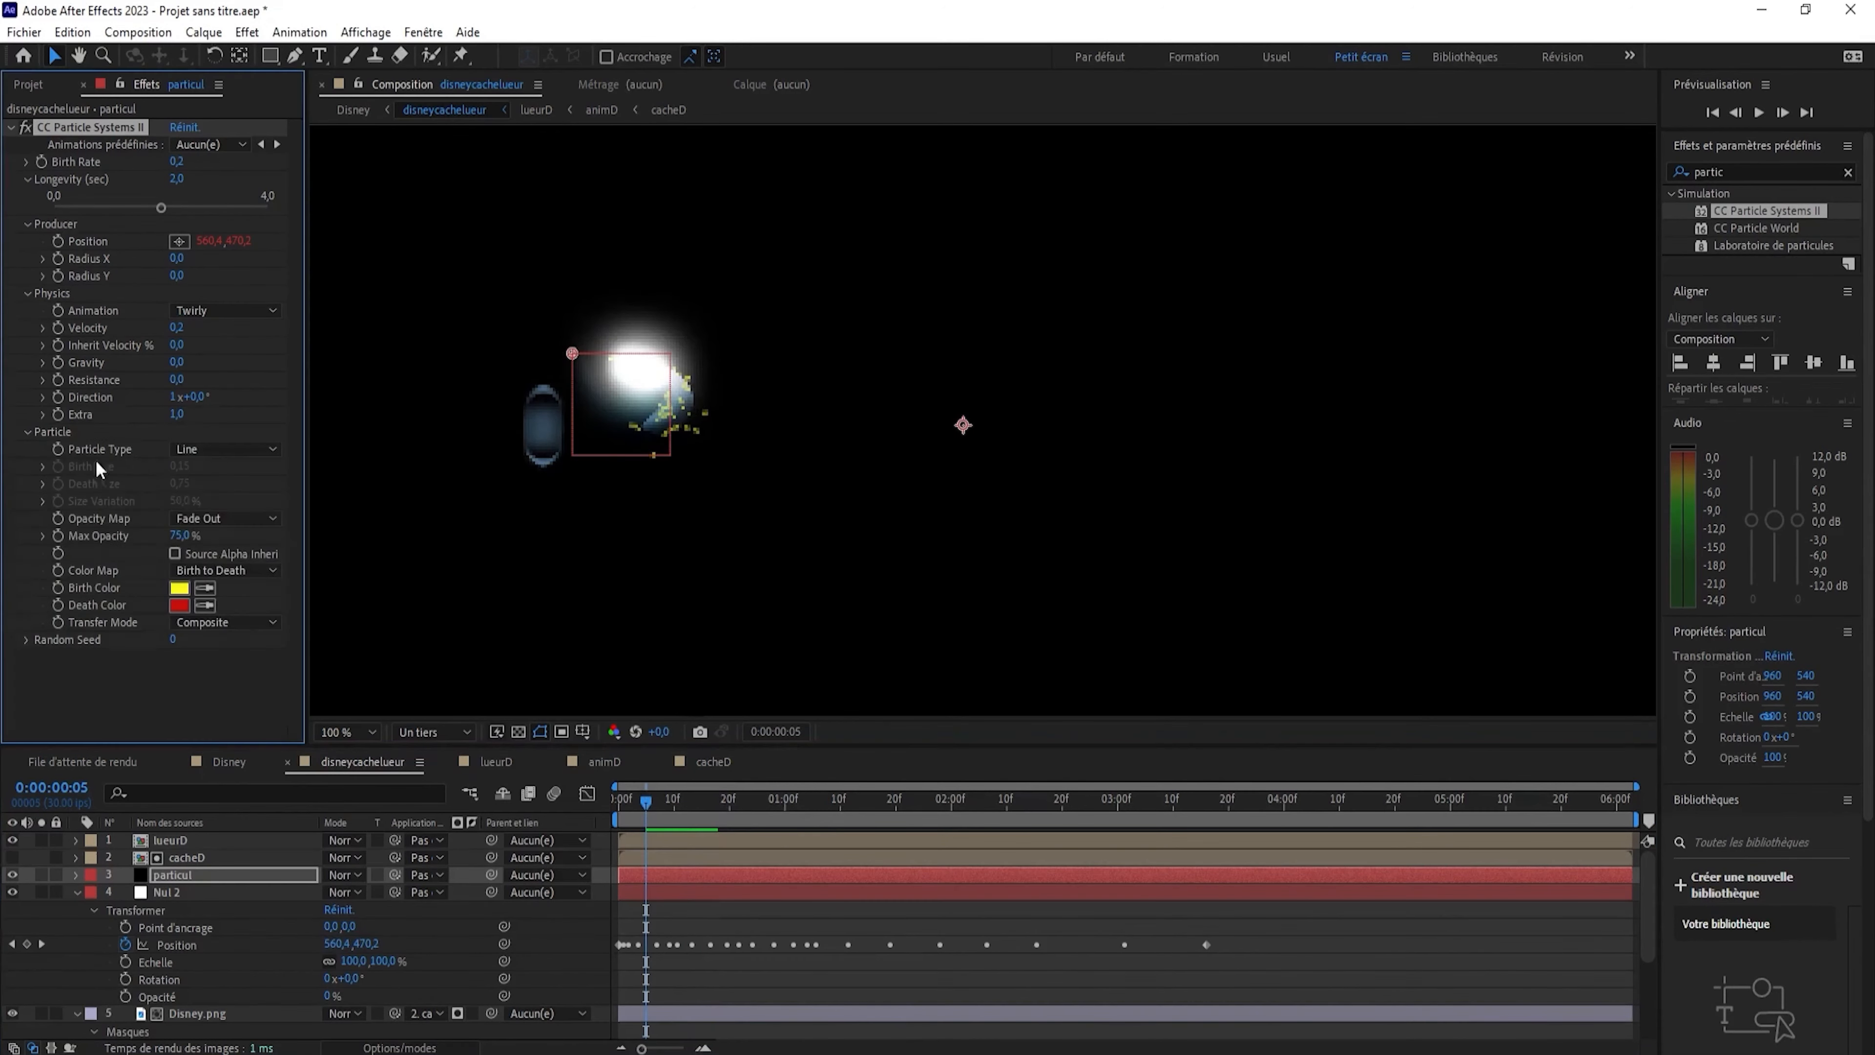
click(179, 588)
click(1480, 678)
click(1396, 576)
click(1636, 575)
click(178, 605)
click(1212, 577)
click(1635, 574)
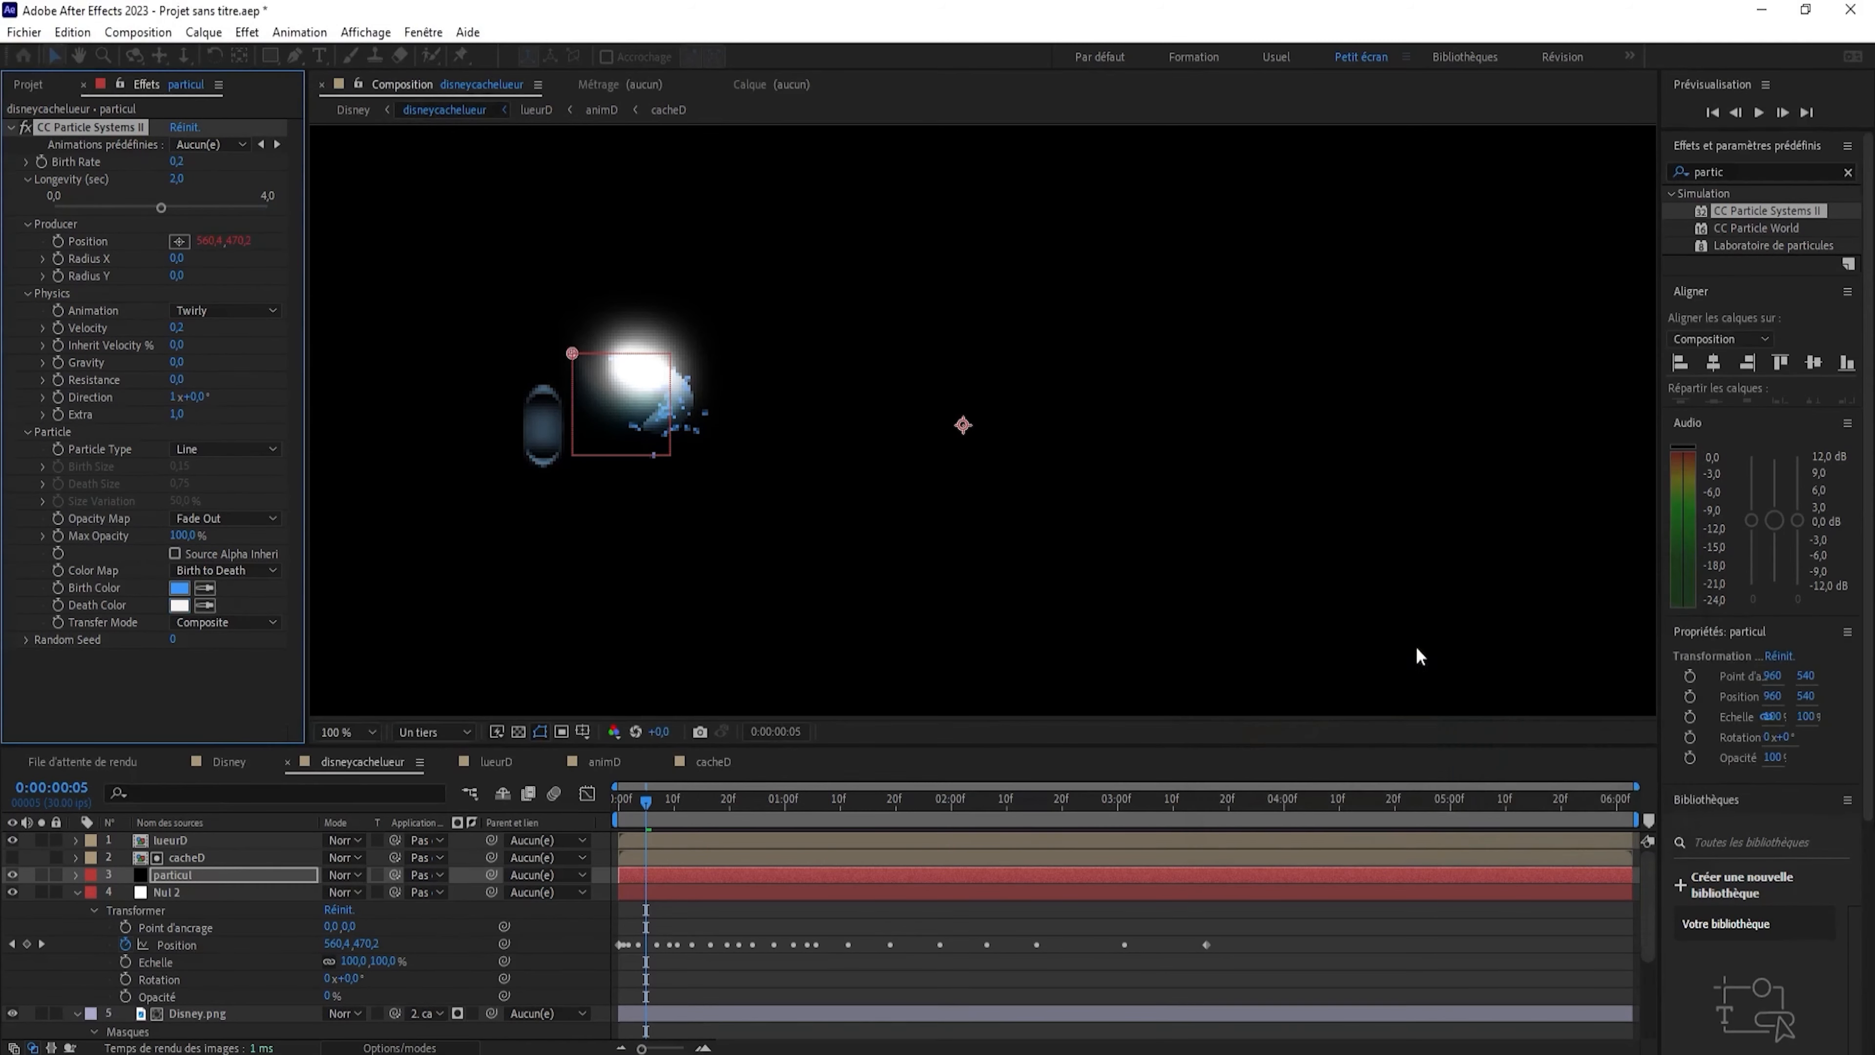
Keyframe the particul layer's opacity to fade from 100% at 0:00:03:10 to 0% at about 0:00:03:22.
mouse_move(659, 800)
mouse_down()
mouse_move(817, 780)
mouse_move(795, 772)
mouse_move(842, 802)
mouse_move(891, 801)
mouse_move(1268, 704)
mouse_move(1513, 701)
mouse_move(1175, 737)
mouse_up()
scroll(939, 373, down, 1)
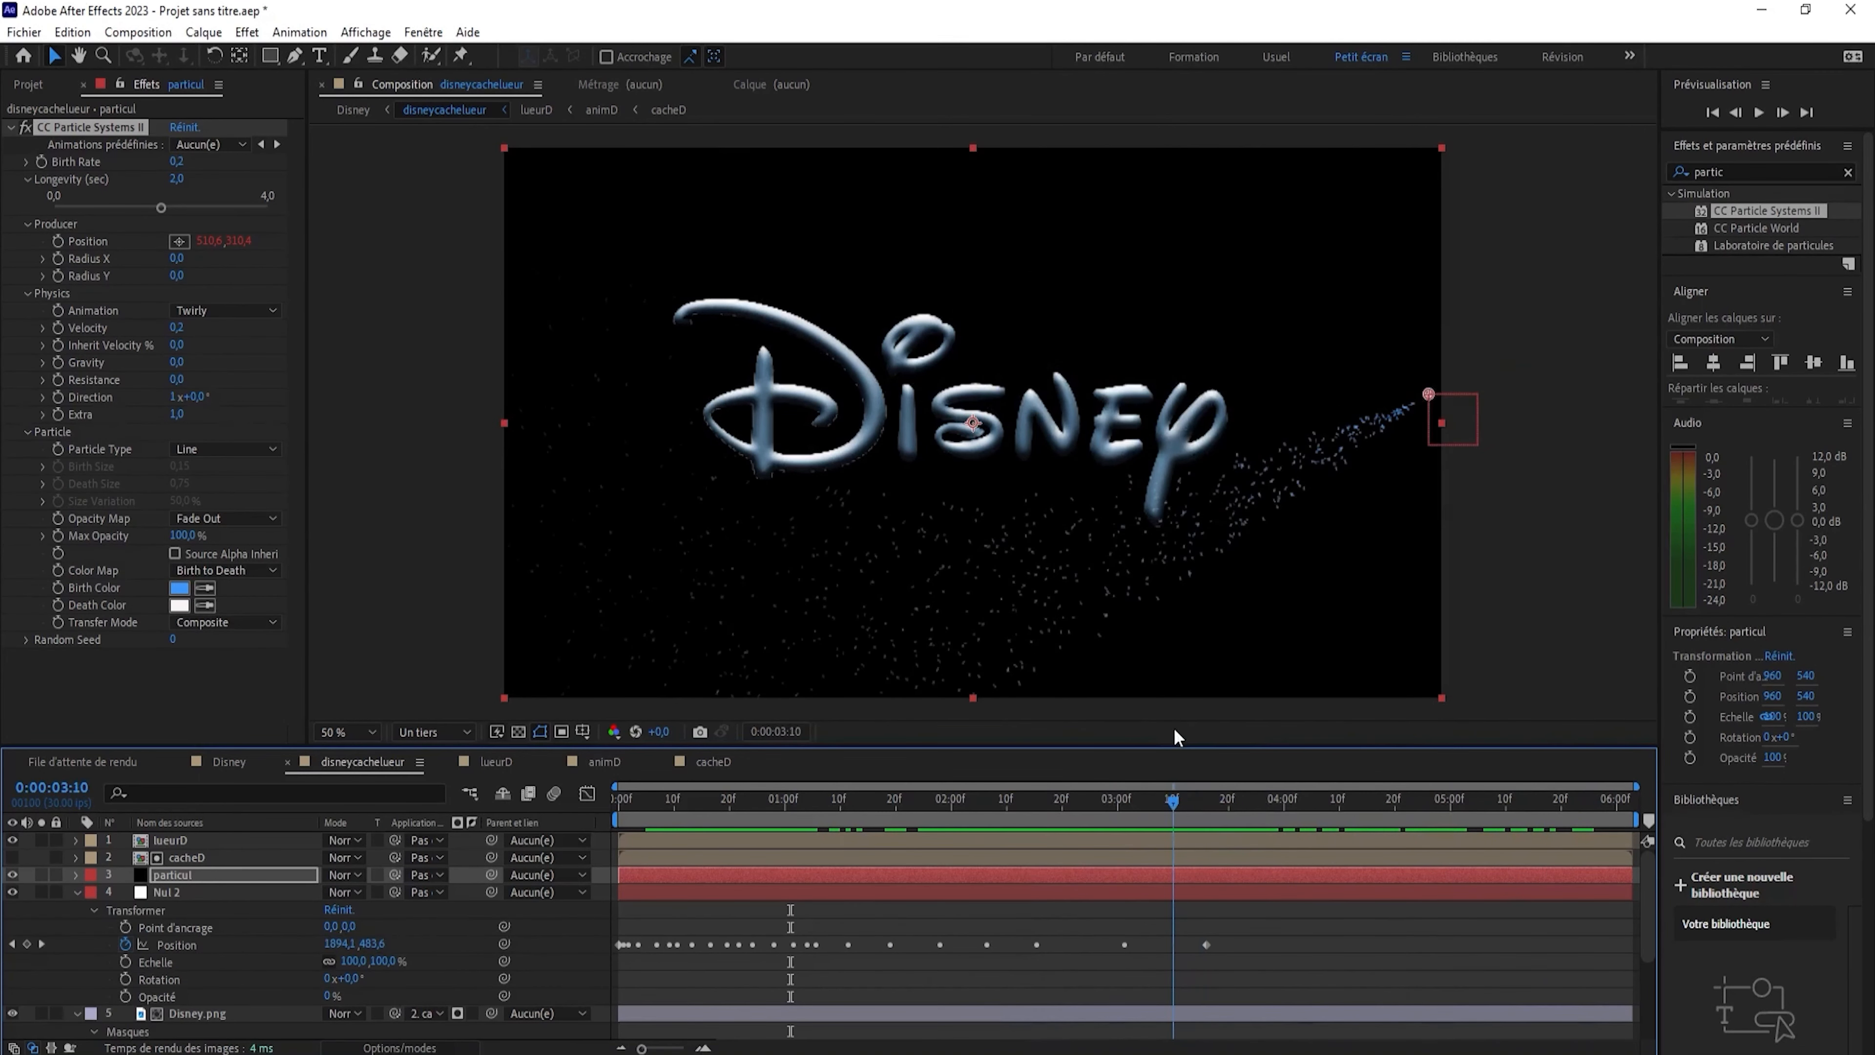
click(169, 872)
key(t)
click(124, 891)
drag(1171, 803, 1216, 801)
drag(333, 892, 222, 889)
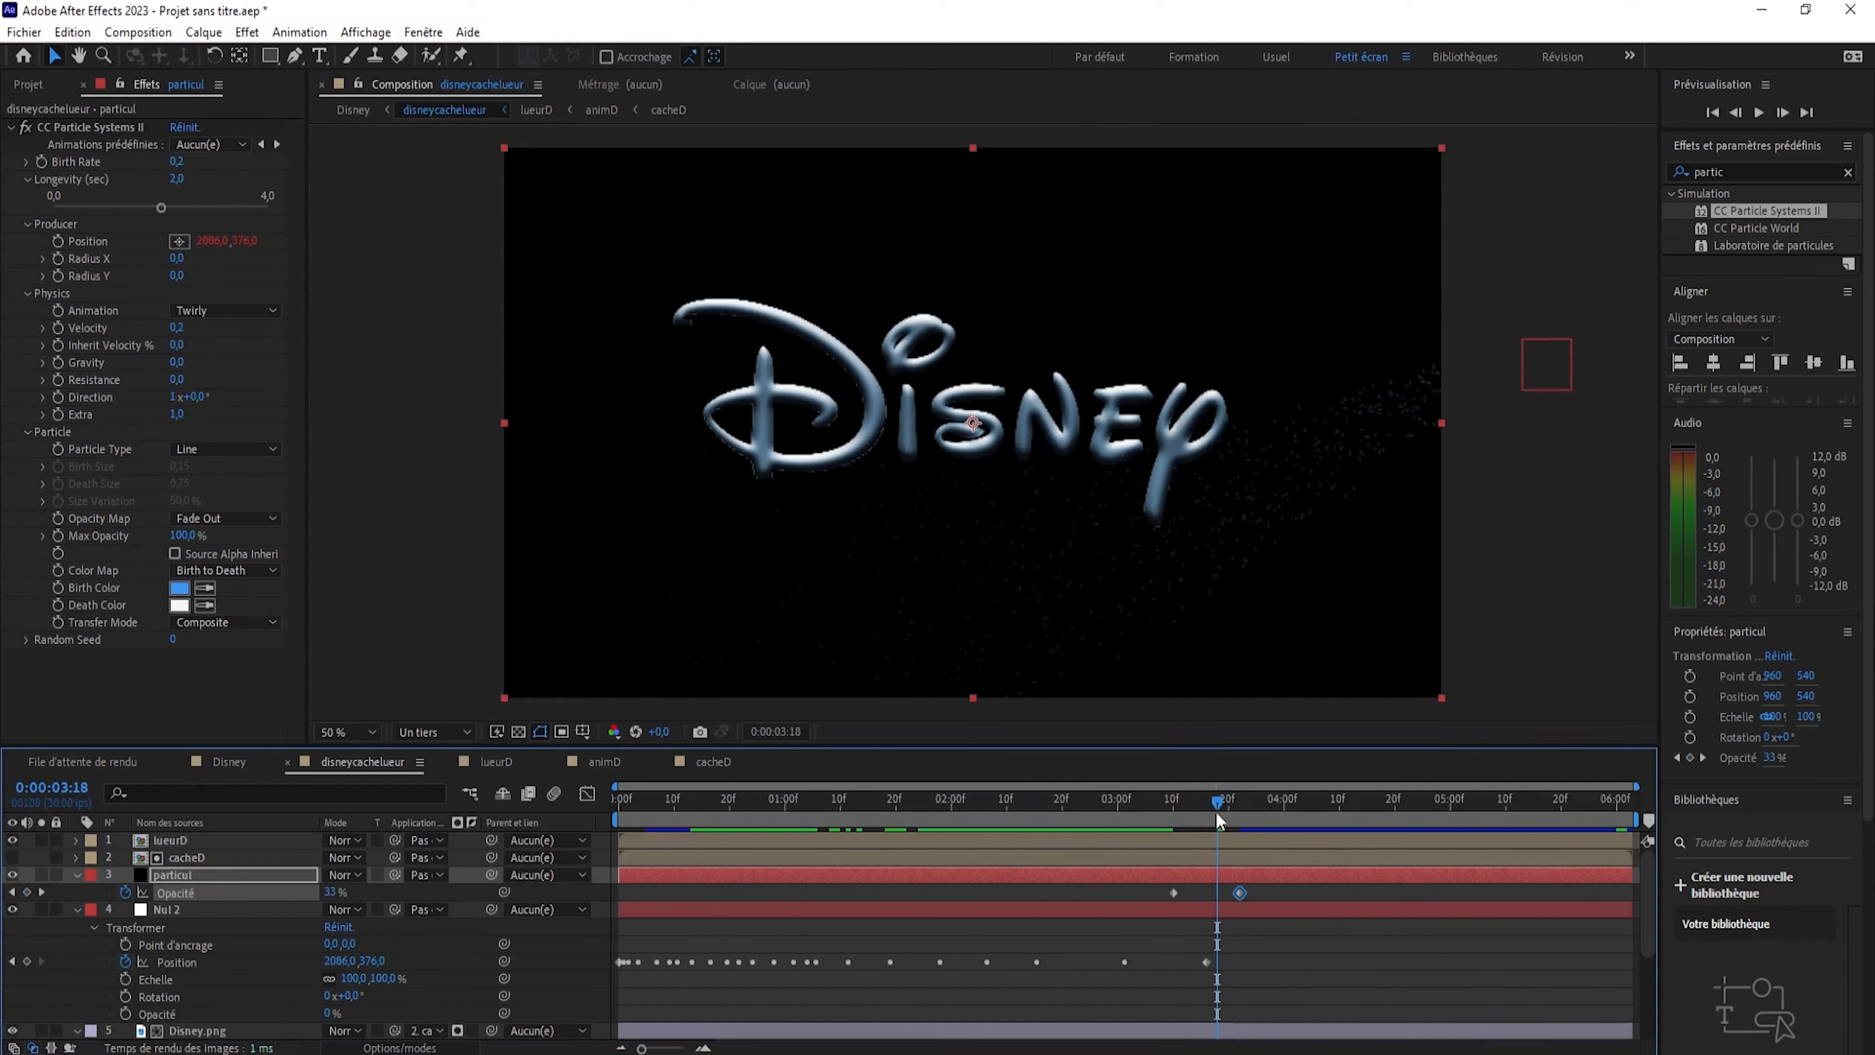
Play the composition from the start to review the particle trail and its fade-out.
key(Home)
key(space)
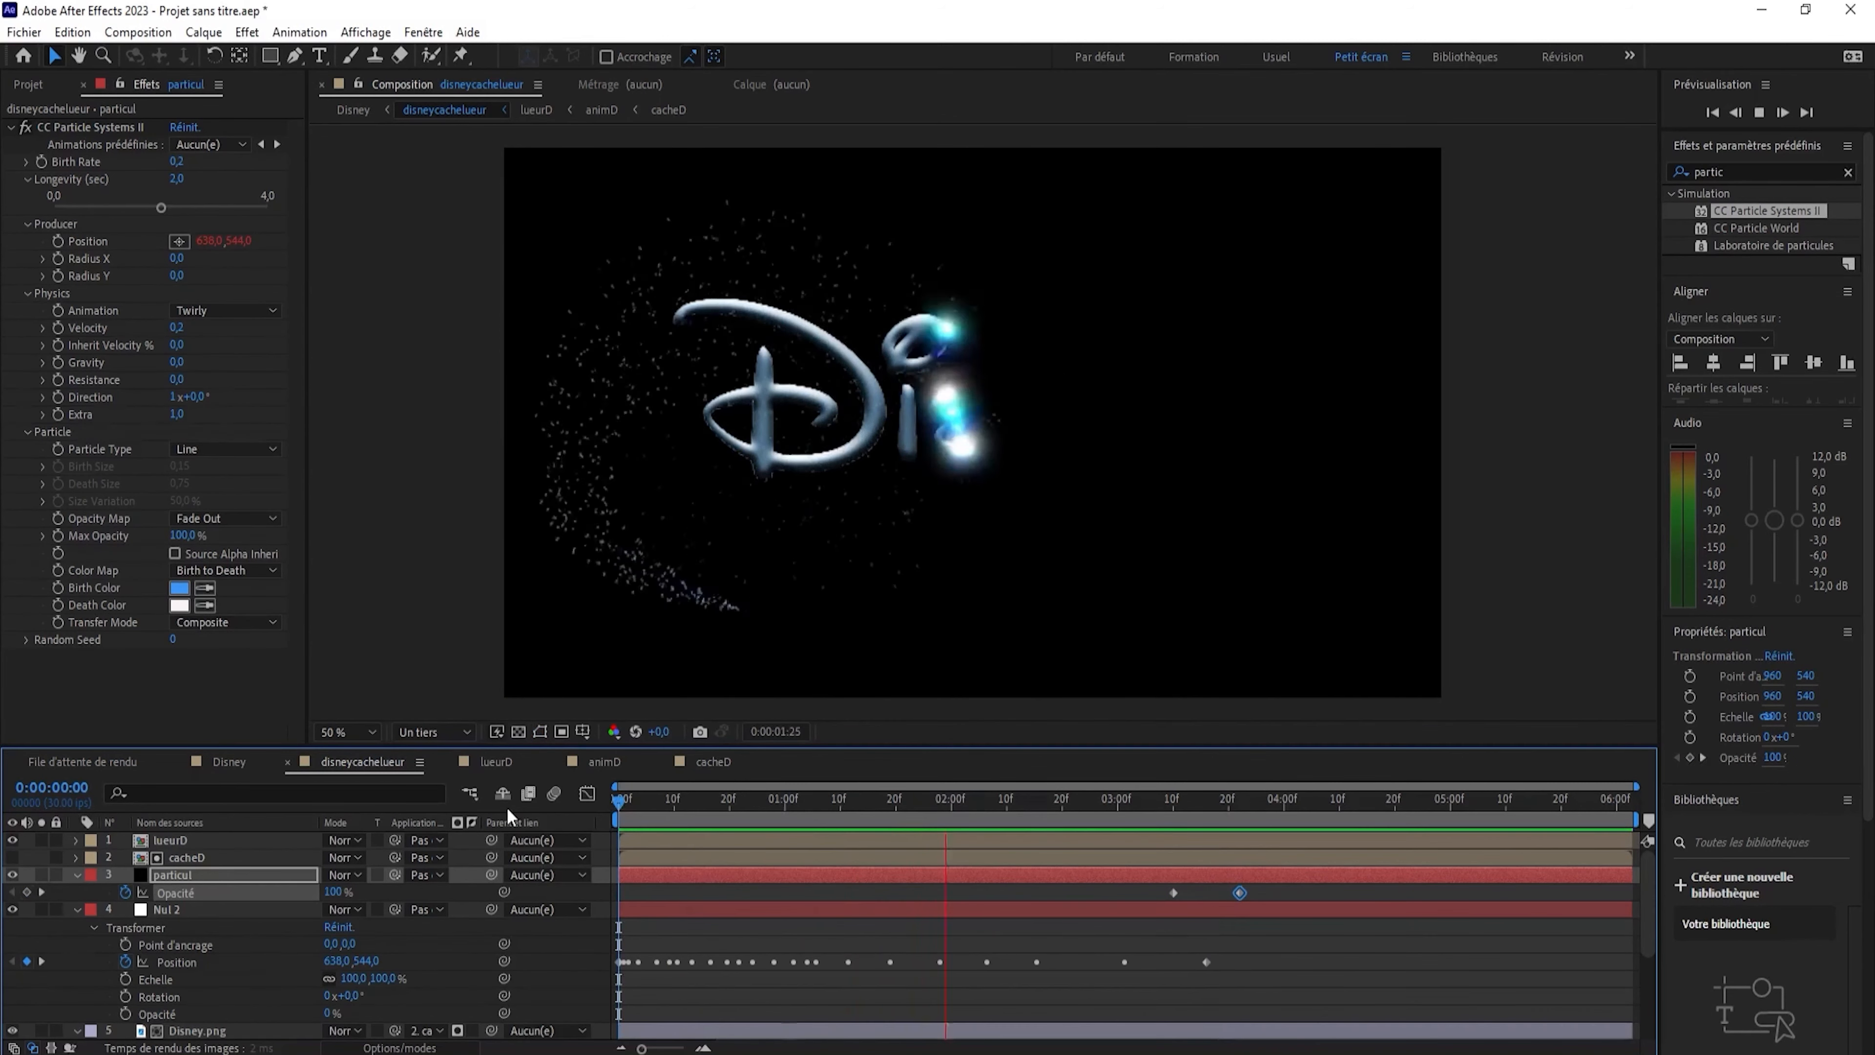
key(space)
drag(1287, 801, 509, 833)
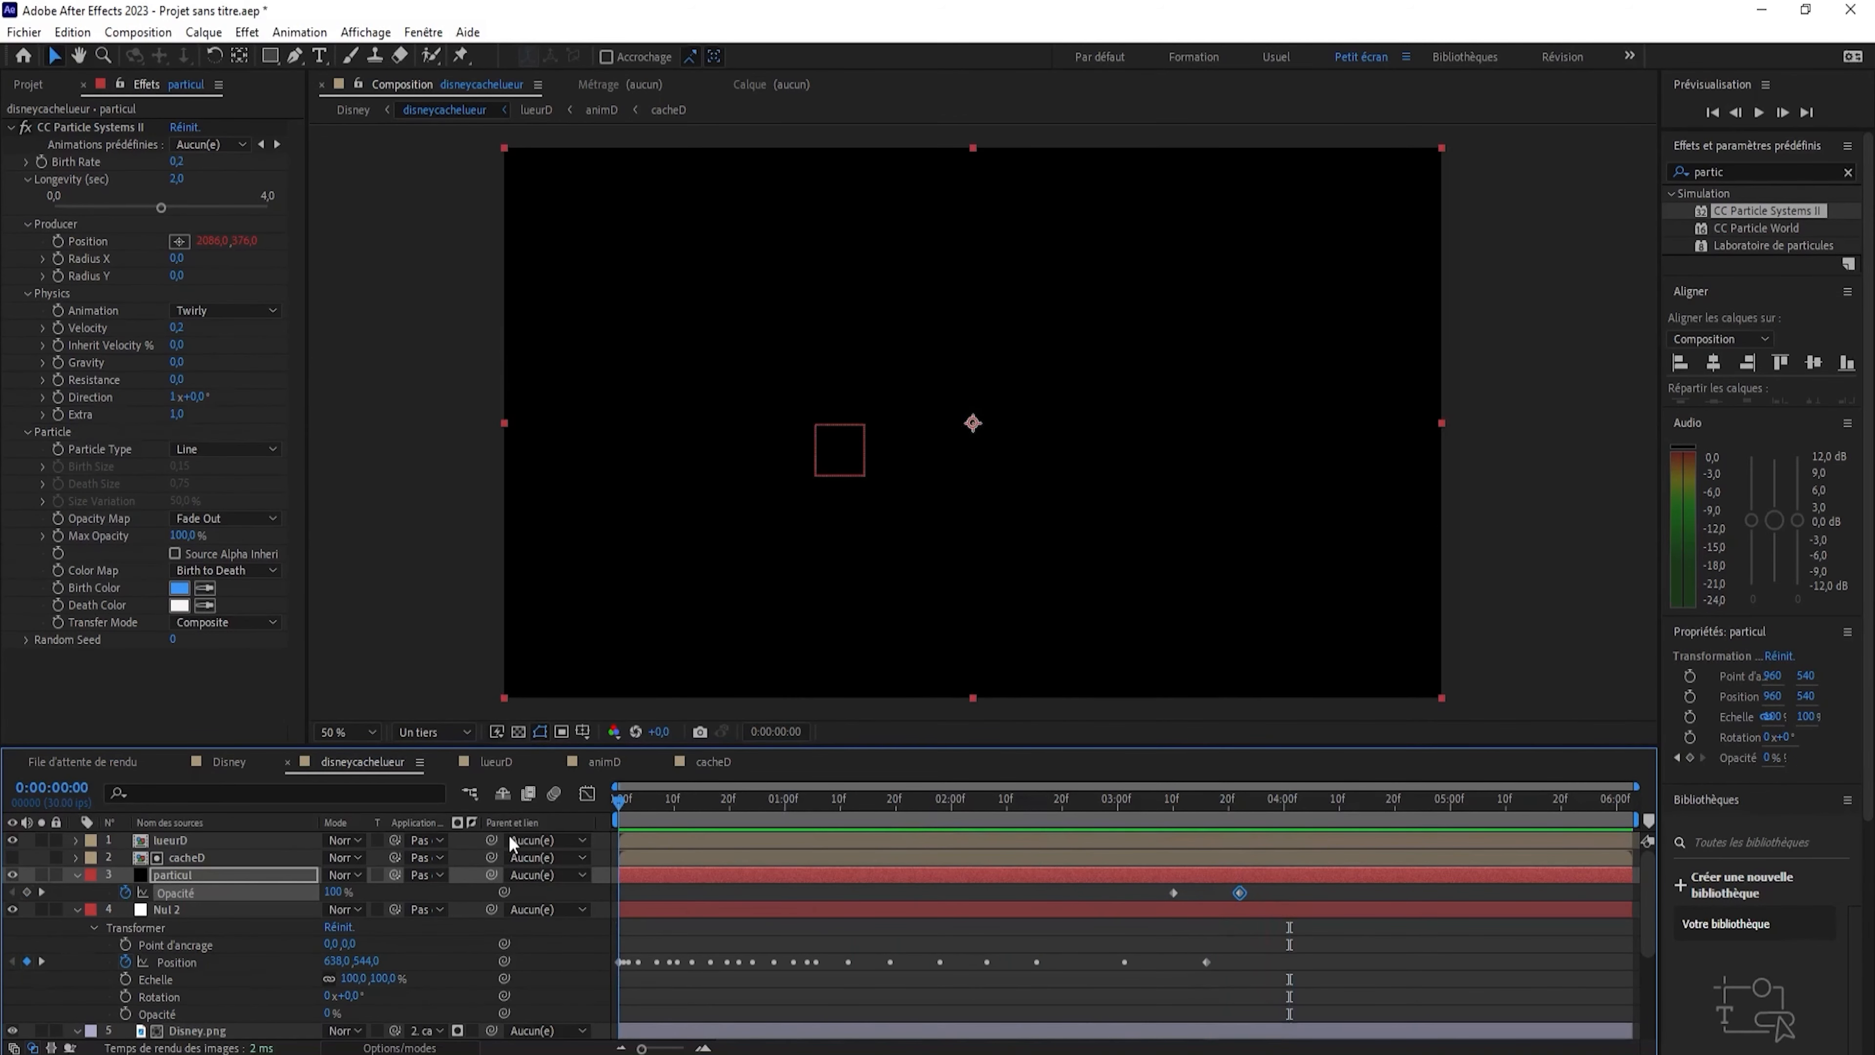
Search the effects for "lueur" and apply Lueur diffuse to the particul layer at 0:00:00:16.
click(244, 694)
click(169, 874)
click(1742, 173)
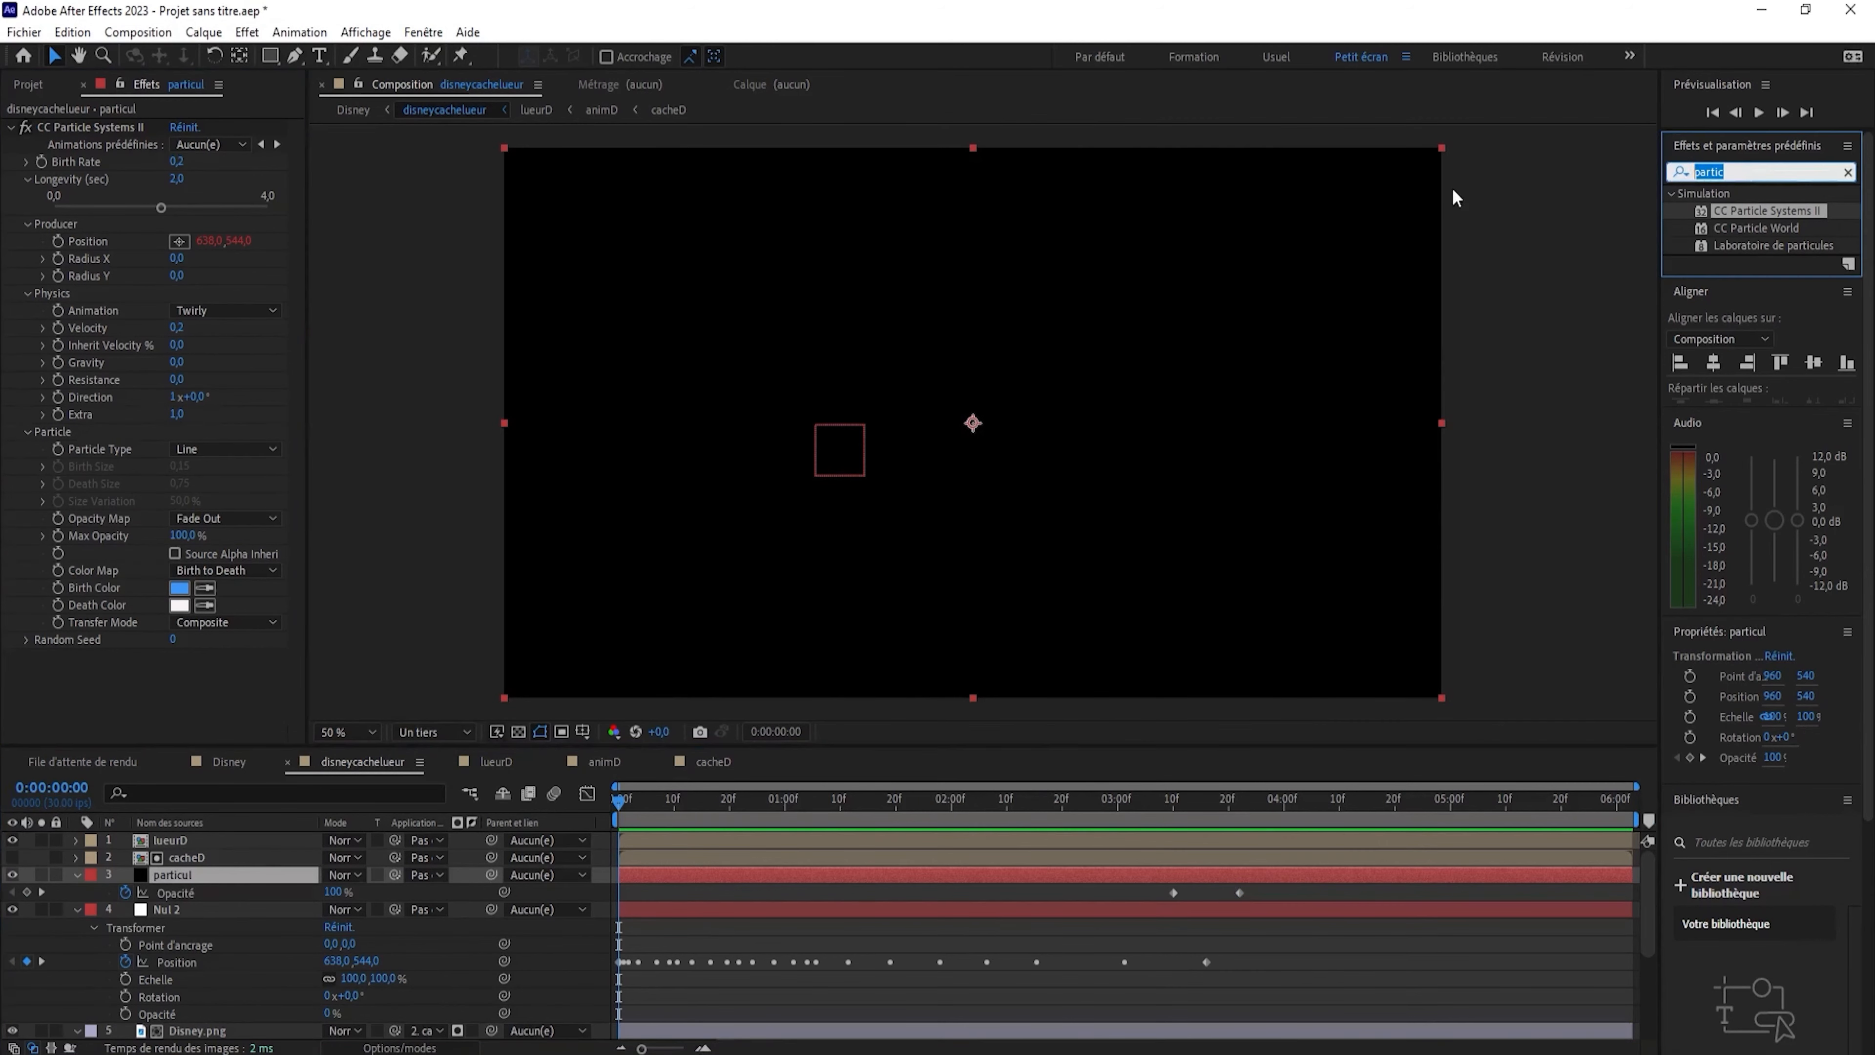
click(623, 821)
key(space)
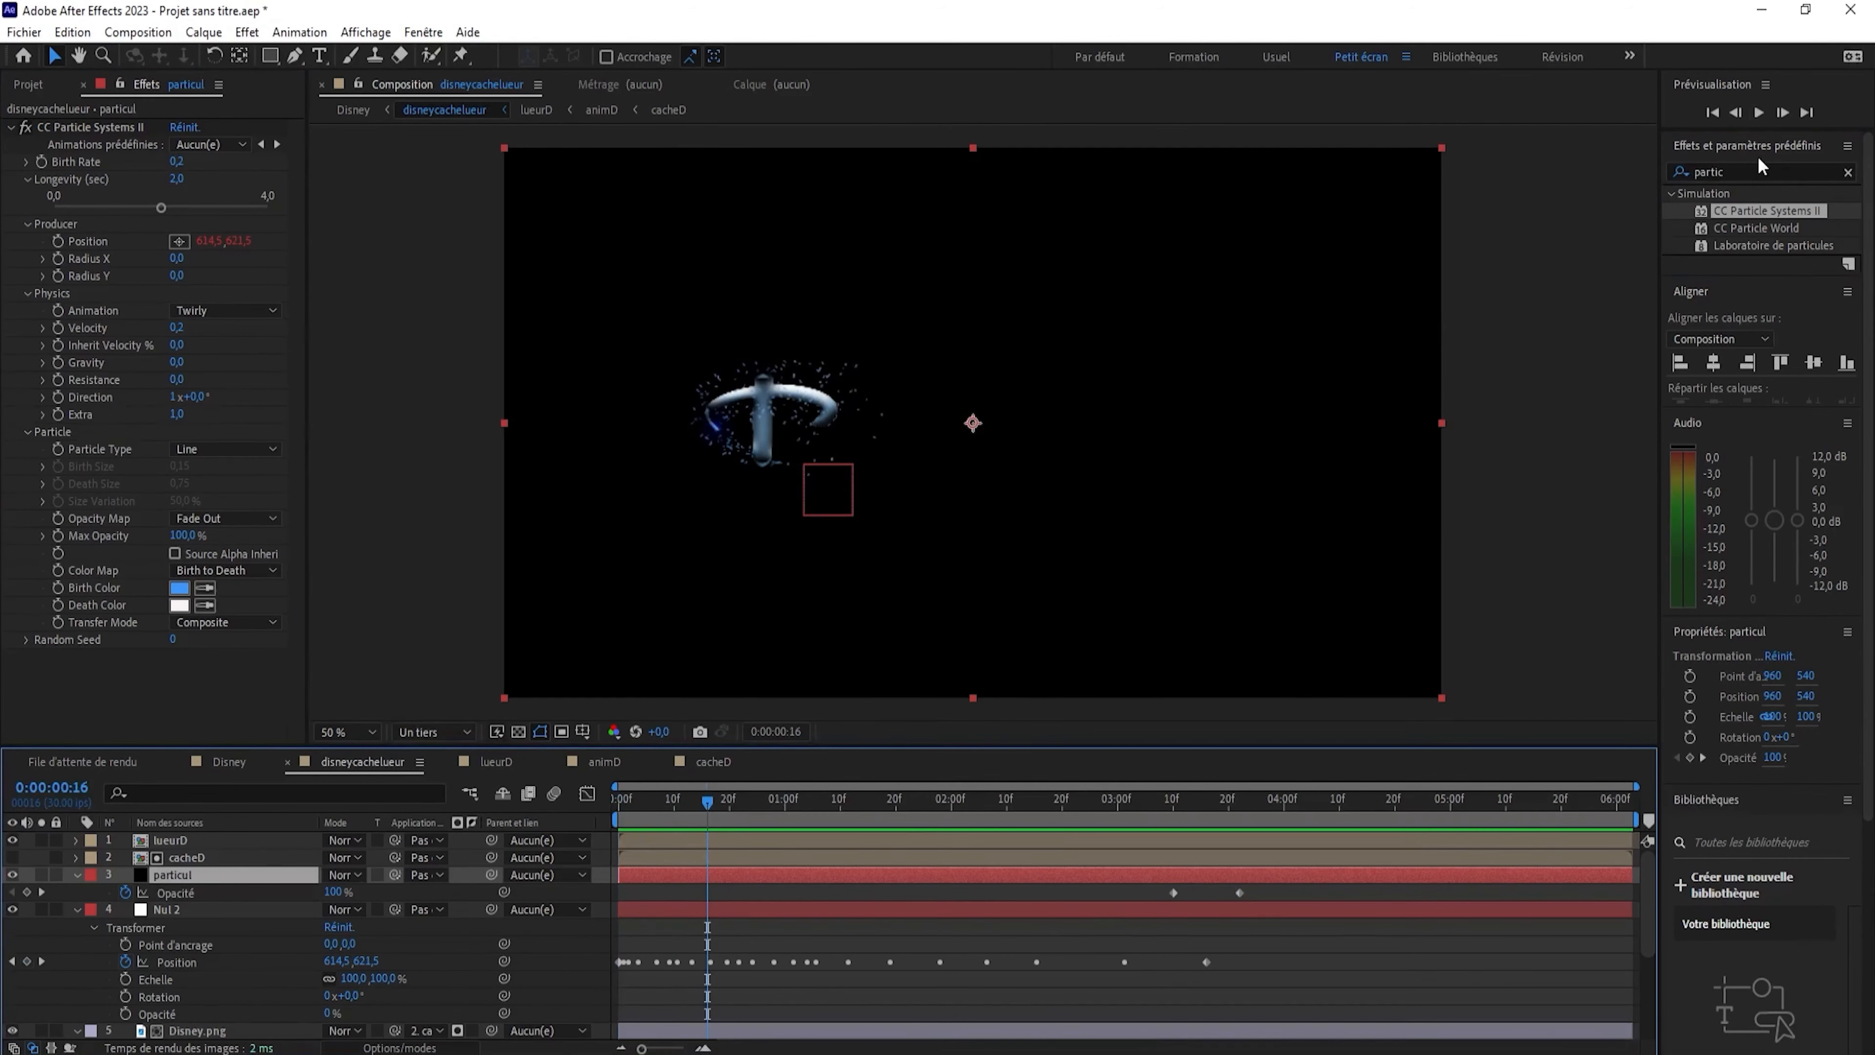
click(1749, 171)
text(lueur)
drag(1762, 262, 171, 686)
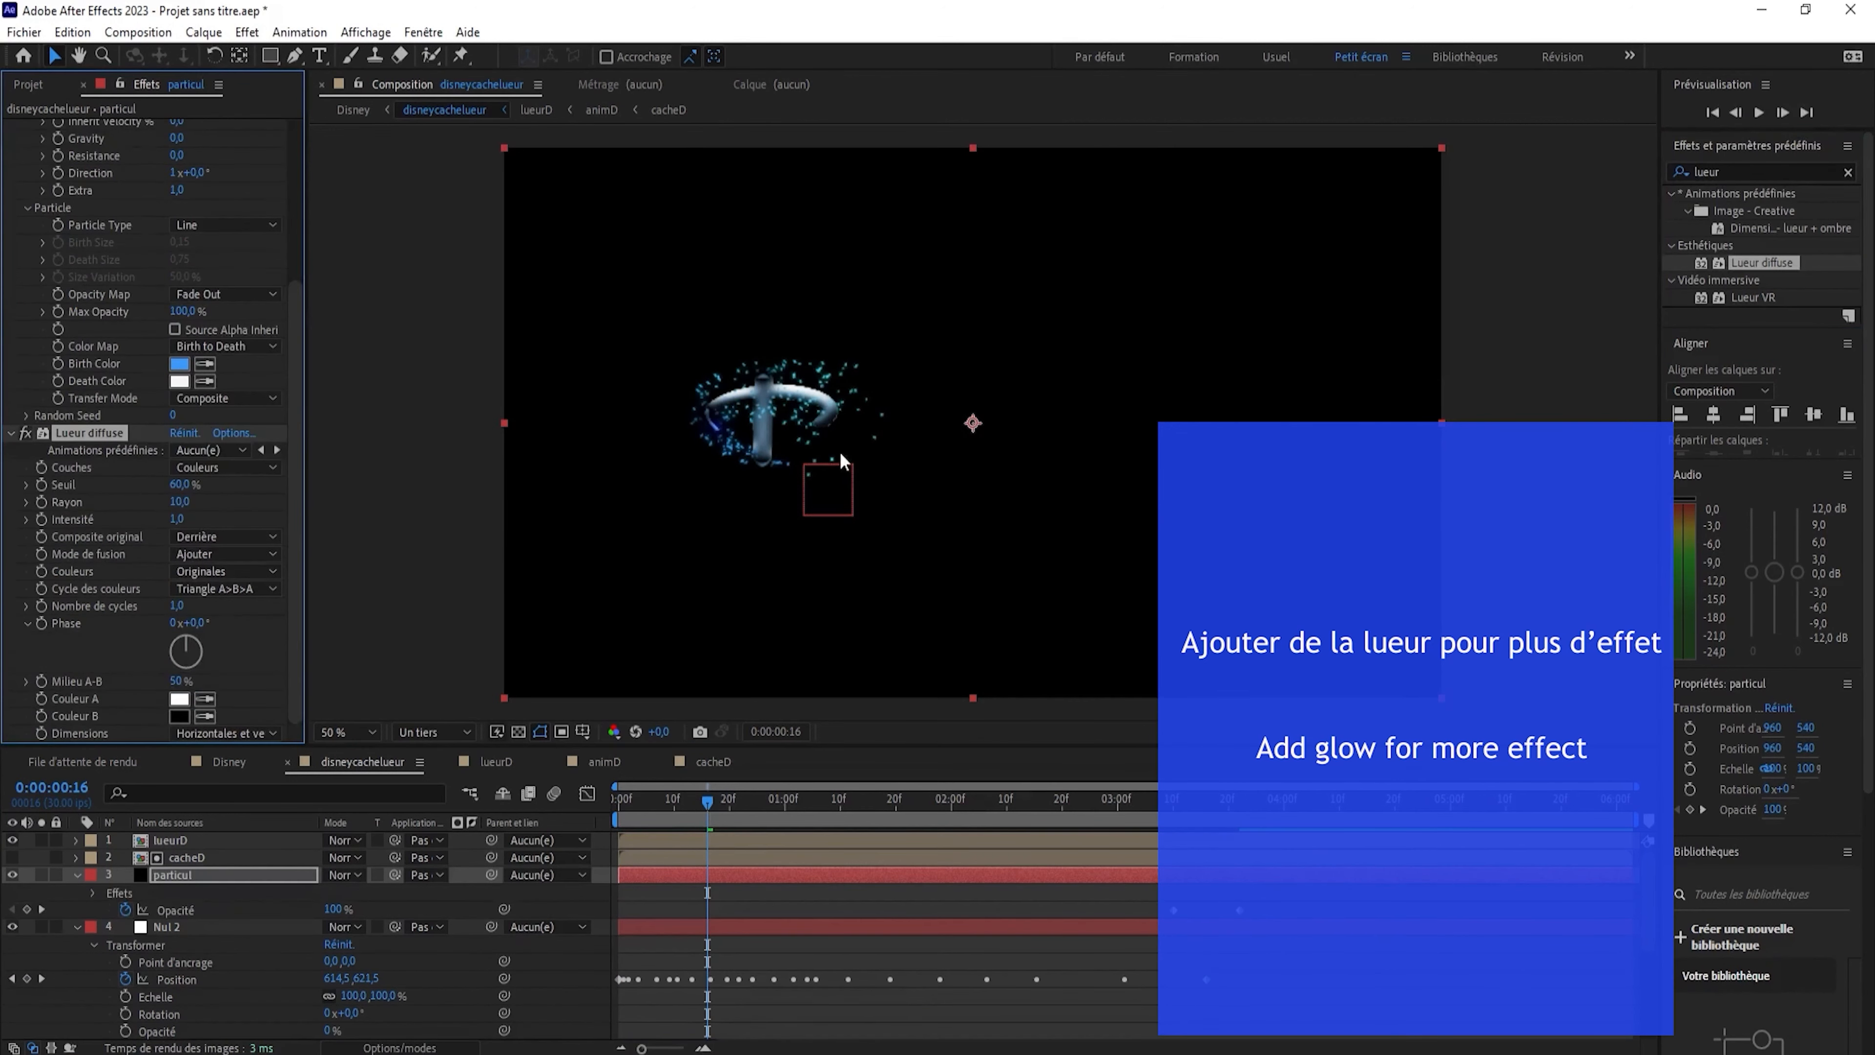
Set Lueur diffuse to Seuil 40,4 %, Rayon 27 and Intensité 0,9, and duplicate it until there are three copies.
key(period)
drag(178, 506, 138, 491)
key(ctrl+d)
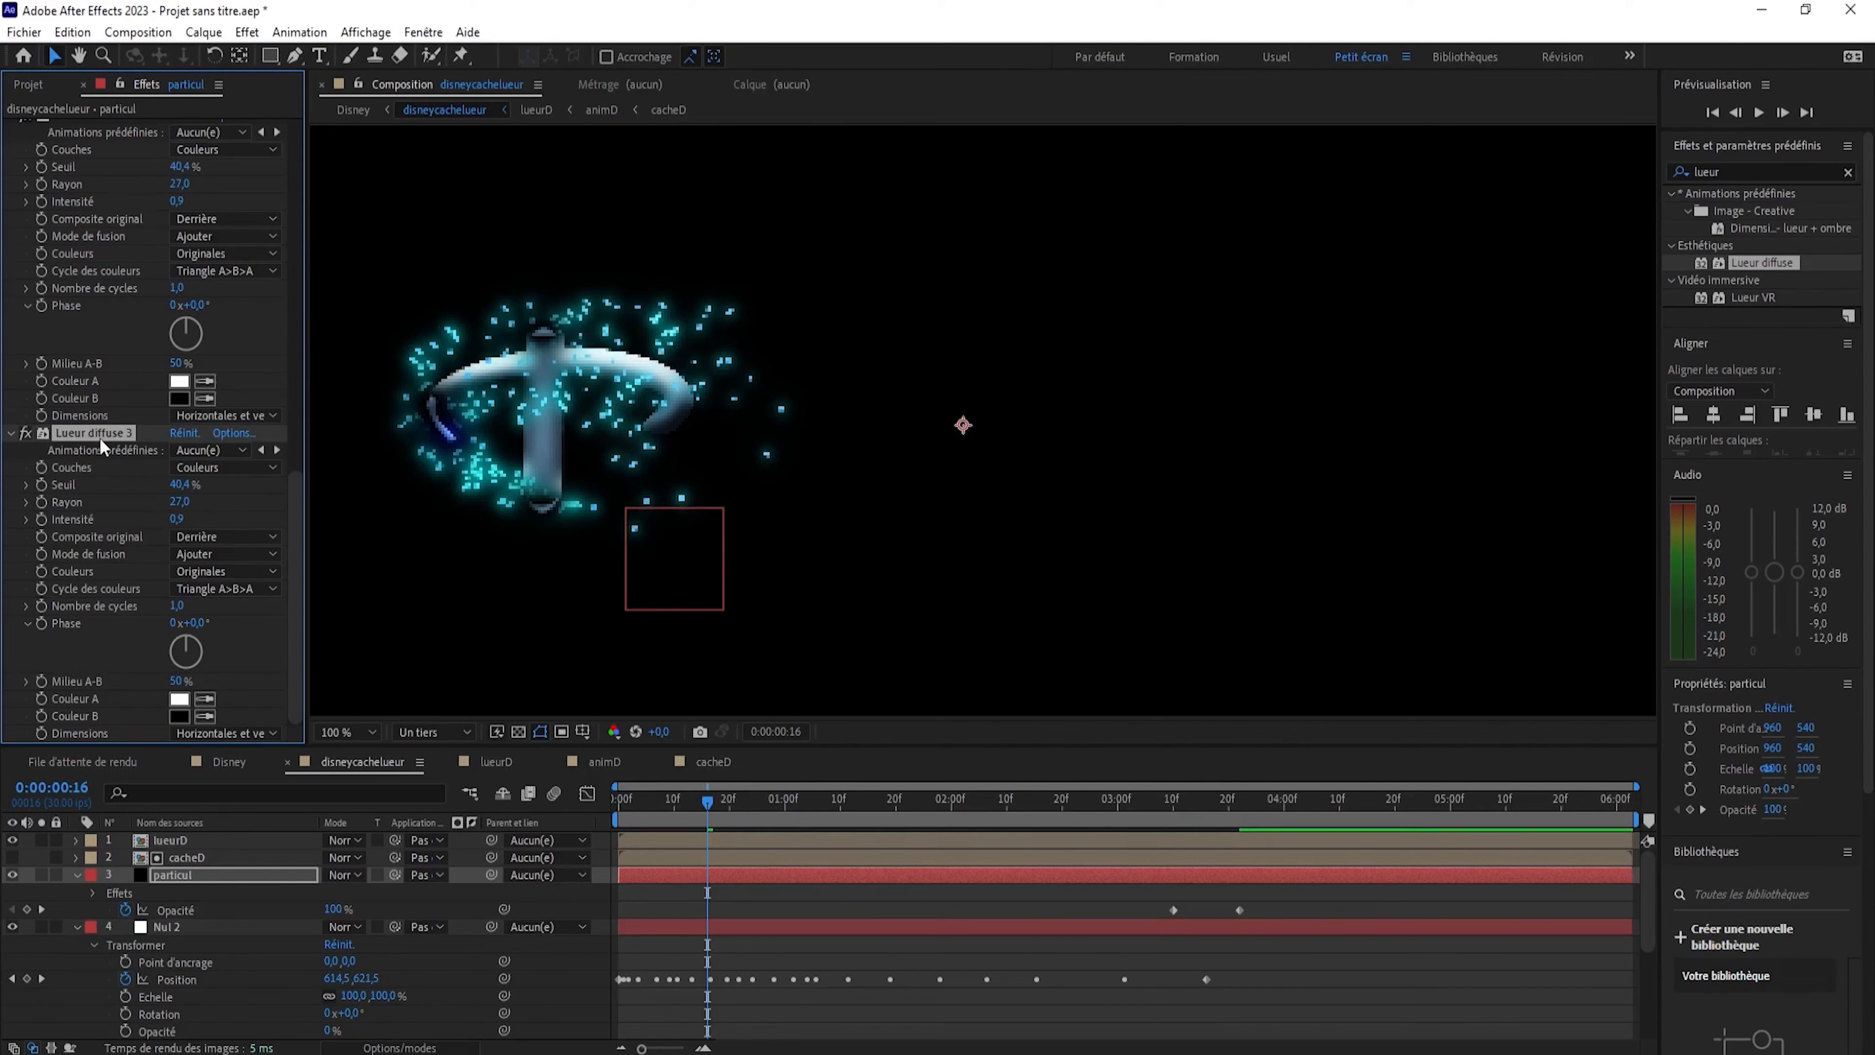
Try Seuil 25,5 %, Rayon 1,0, Intensité 0,5 and a black Couleur A on the third glow, Lueur diffuse 3.
drag(191, 492, 191, 535)
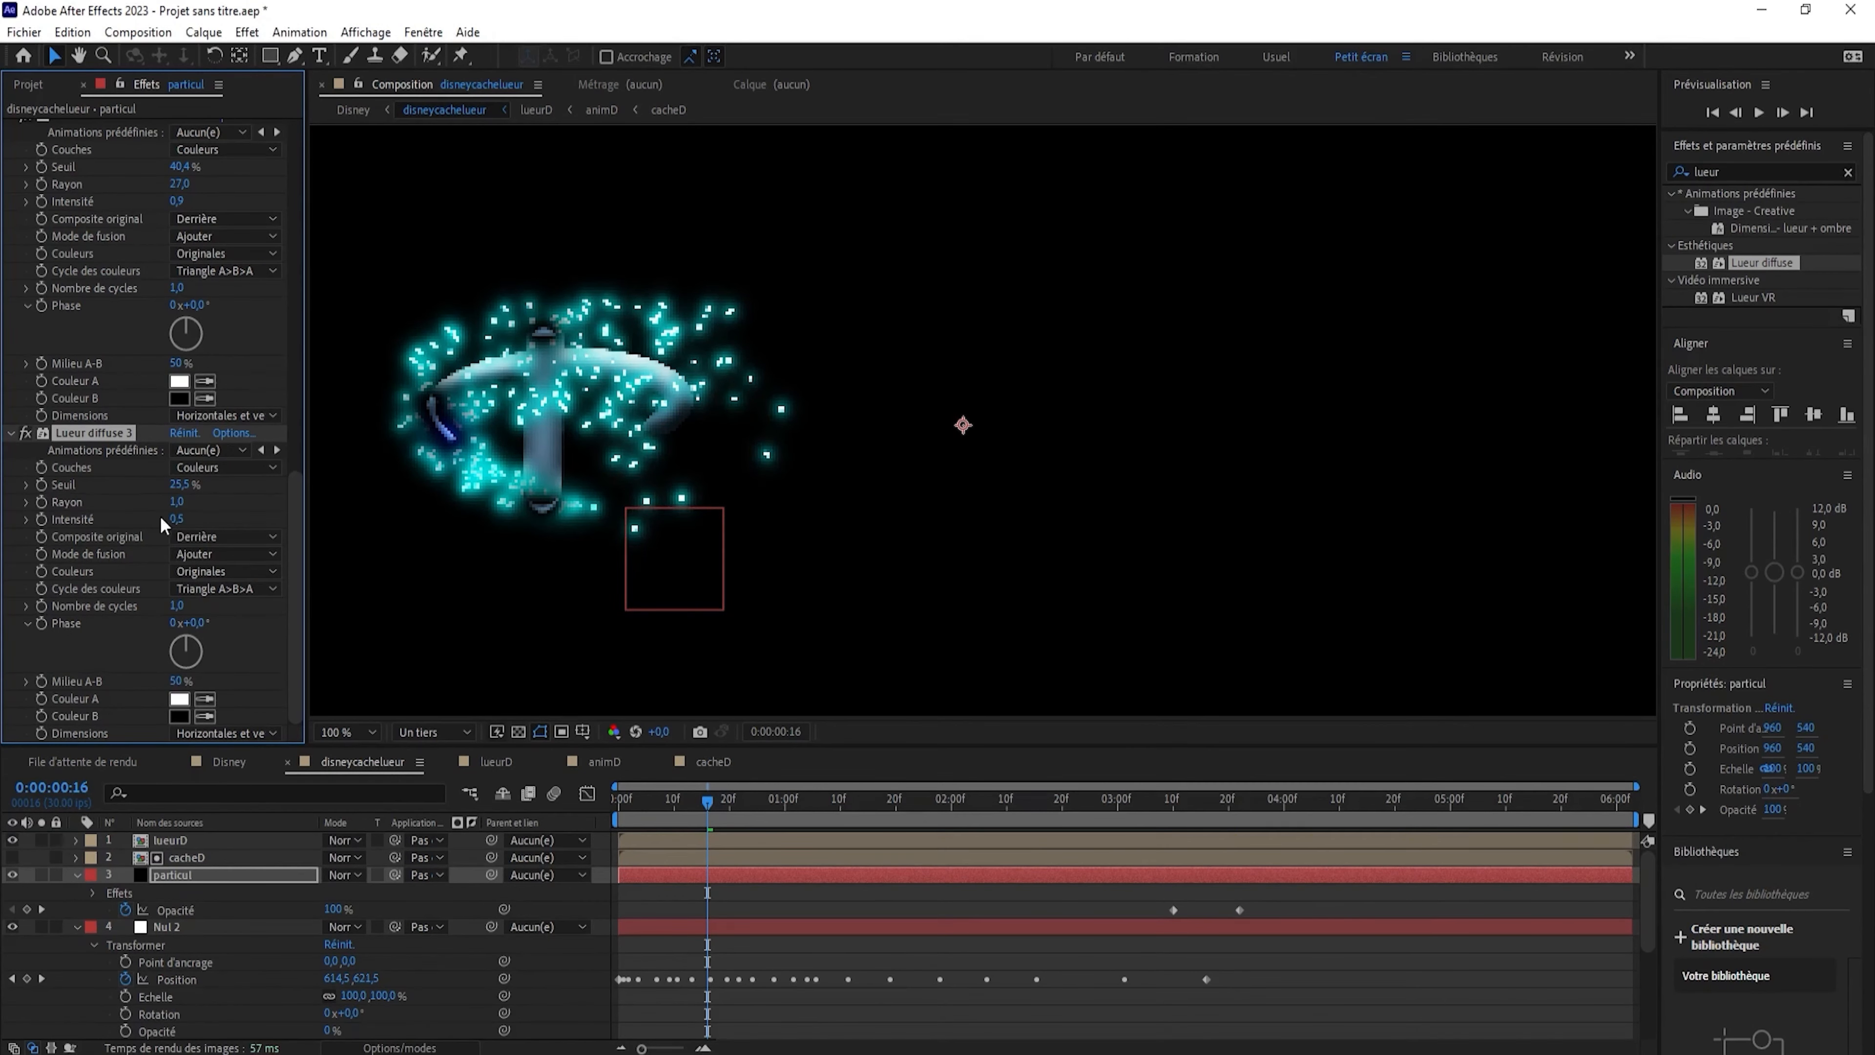
click(182, 702)
drag(1218, 668, 1215, 823)
click(1635, 575)
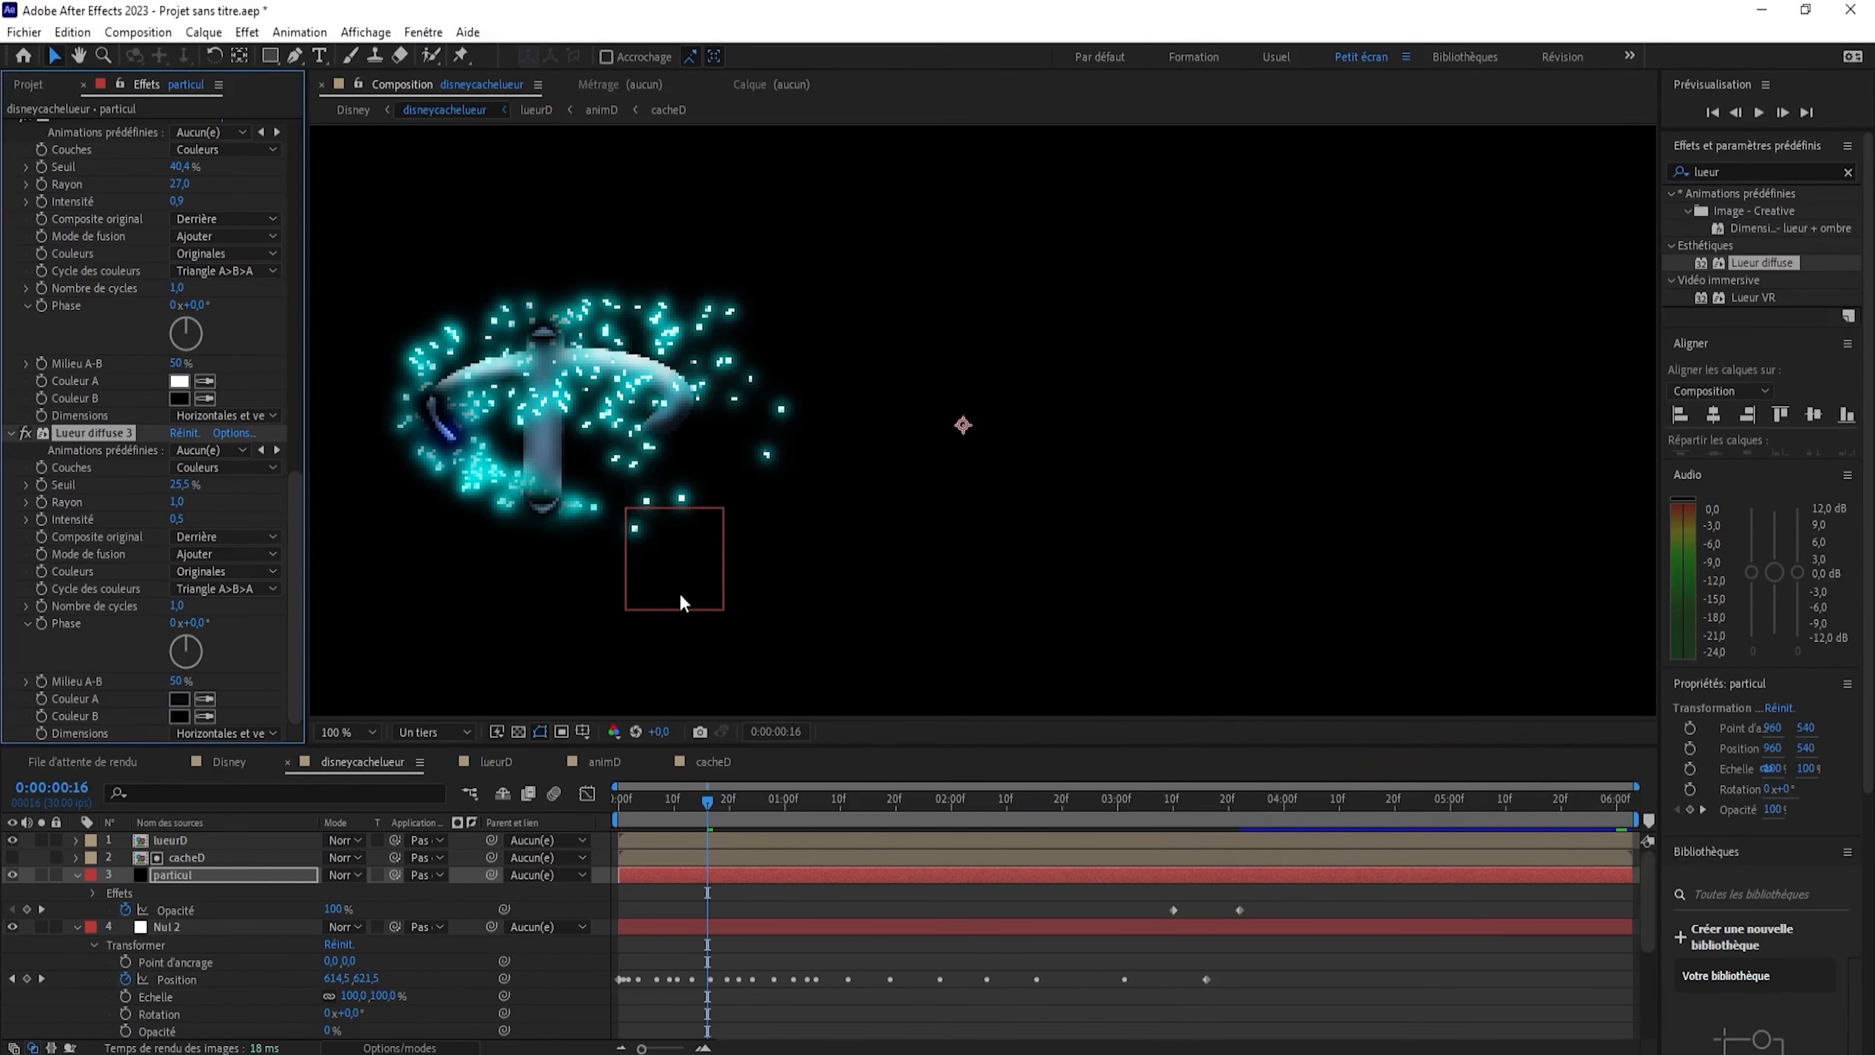
Play the composition from the start and examine the particle glow around 0:00:01:04.
drag(684, 808, 580, 812)
scroll(611, 576, down, 2)
key(space)
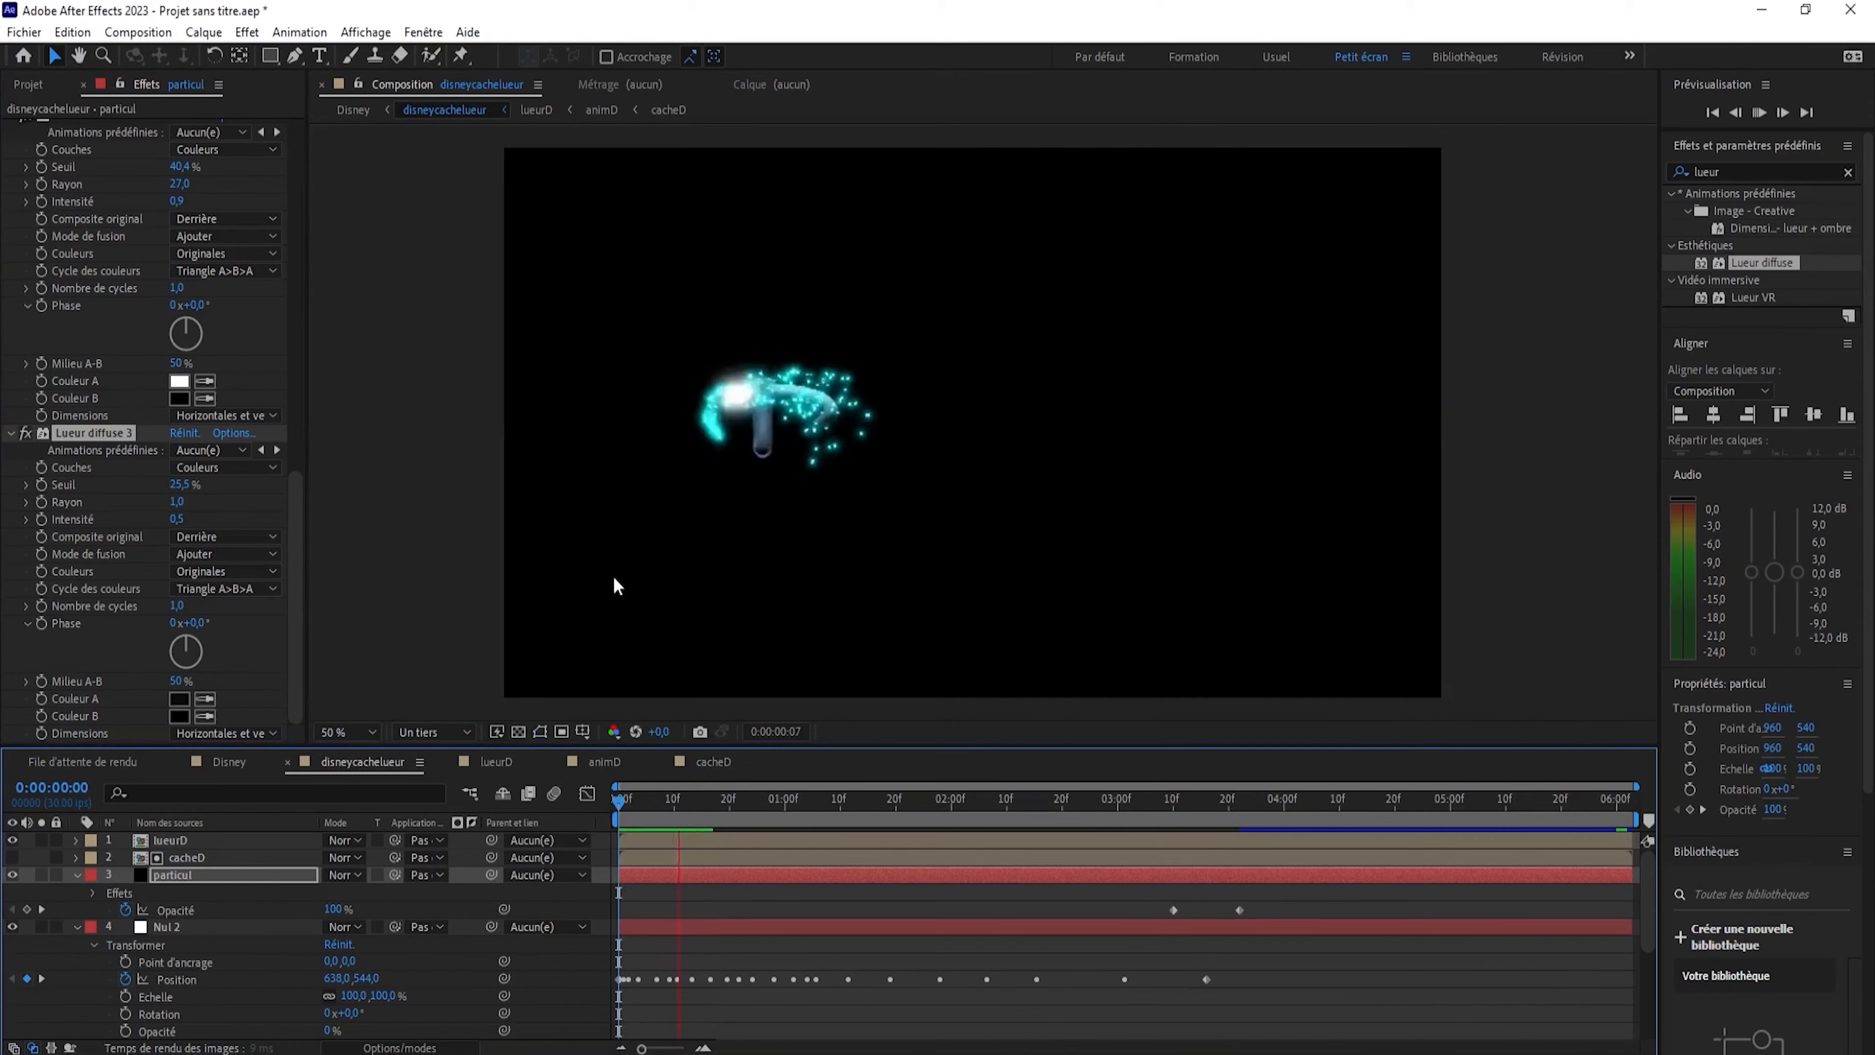
key(space)
drag(1220, 807, 811, 790)
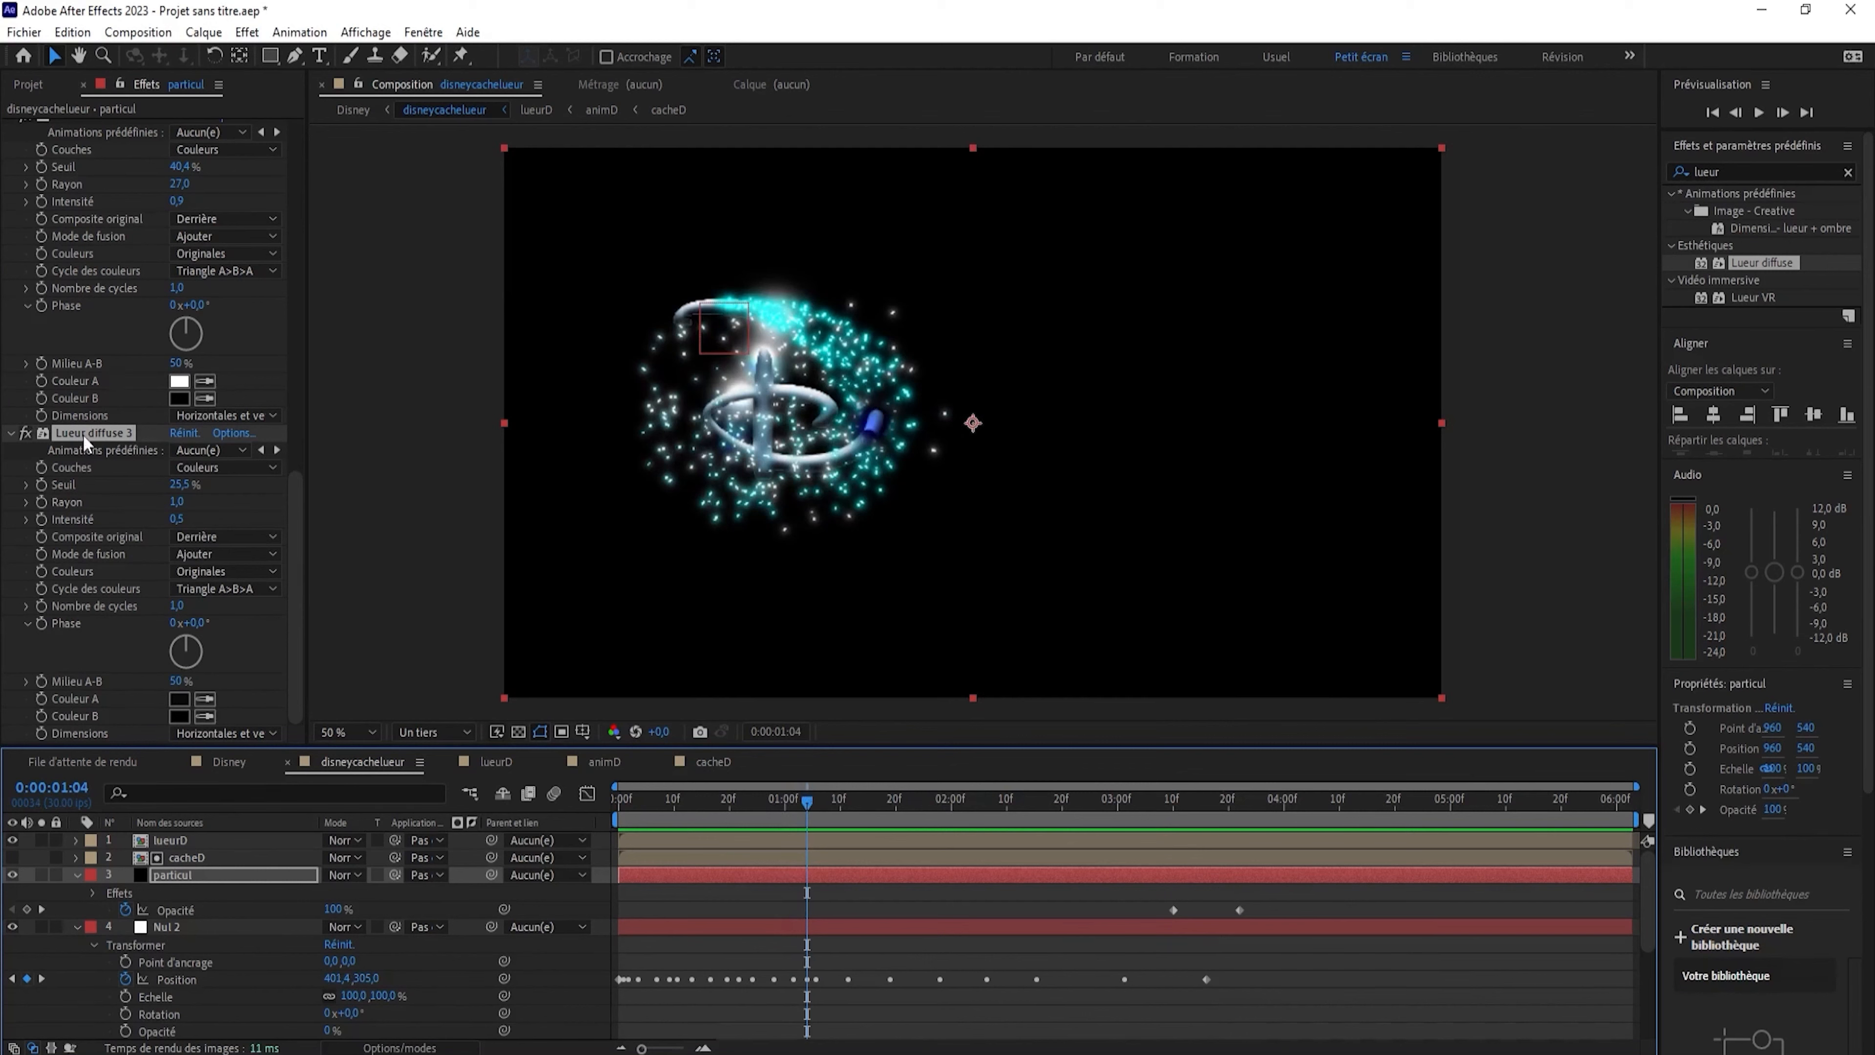
Delete Lueur diffuse 3 from the particul layer and replay the animation from the start.
key(Delete)
drag(807, 799, 607, 809)
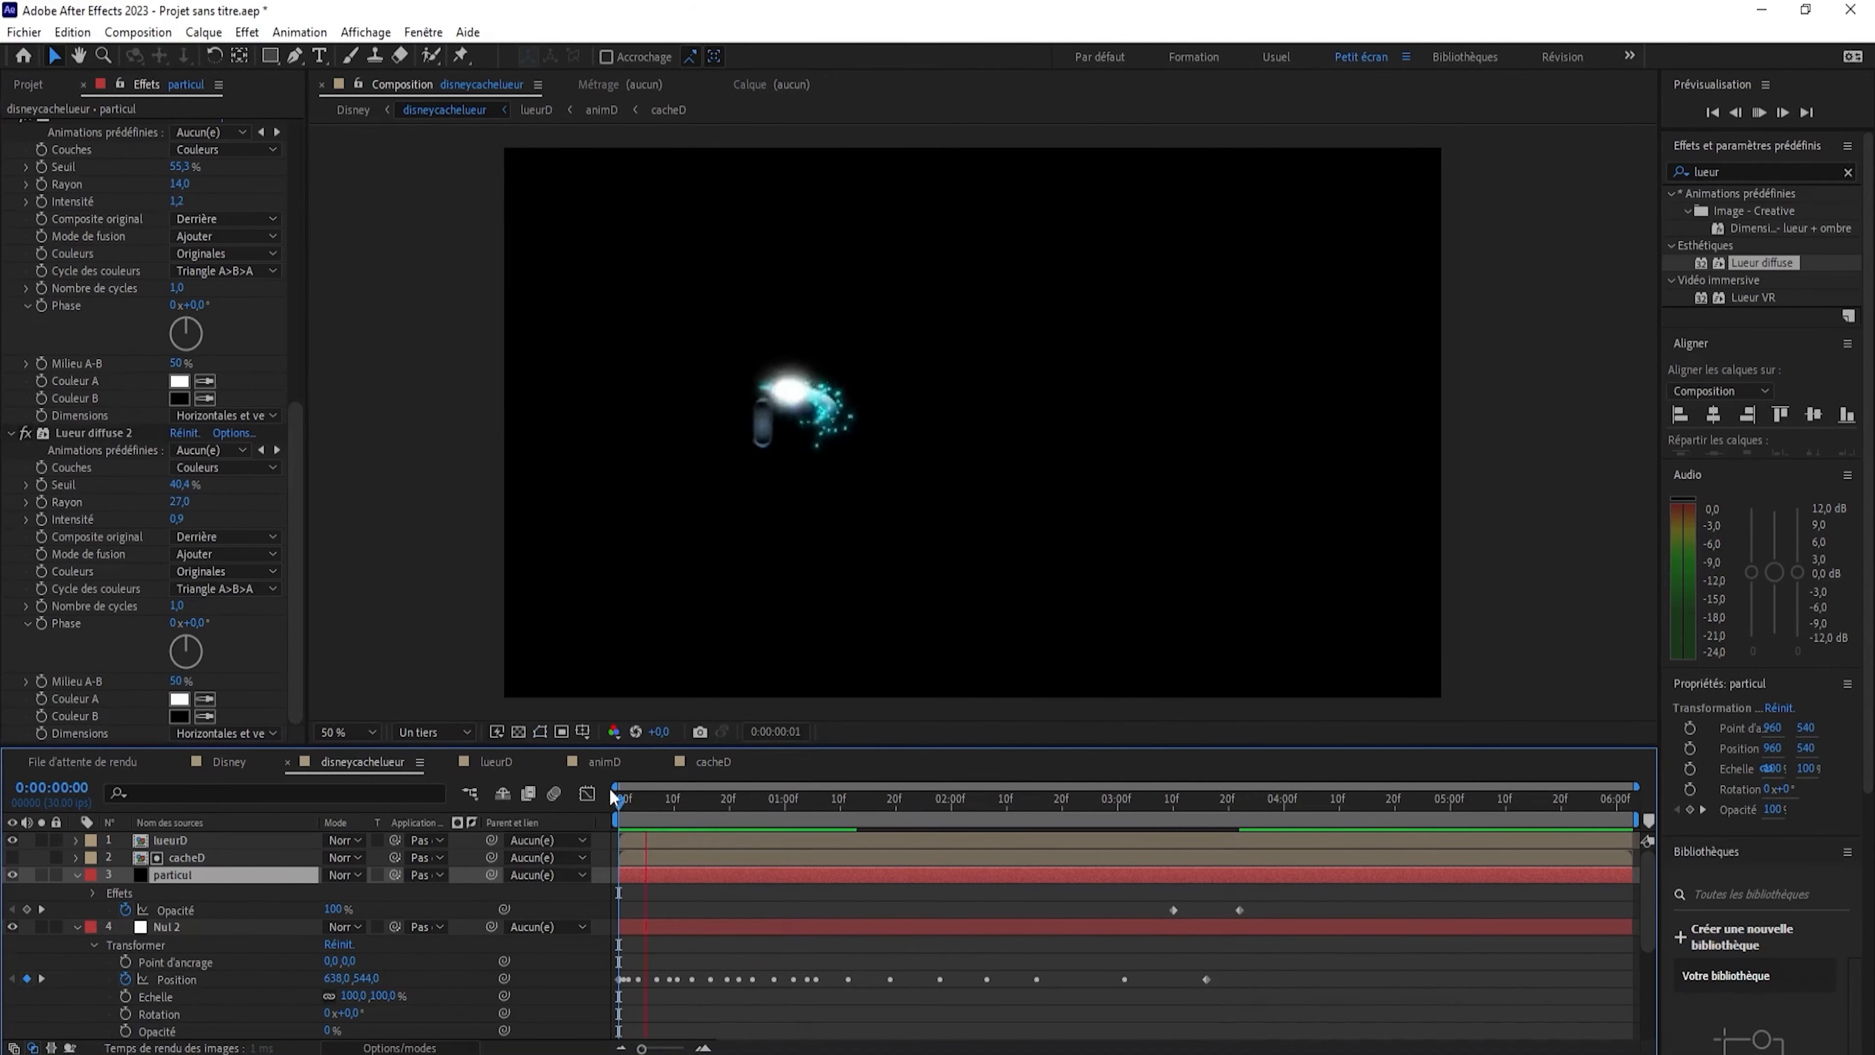
key(space)
drag(1096, 801, 761, 801)
Set the Longevity of CC Particle Systems II on the particul layer to 0,7.
scroll(189, 171, up, 5)
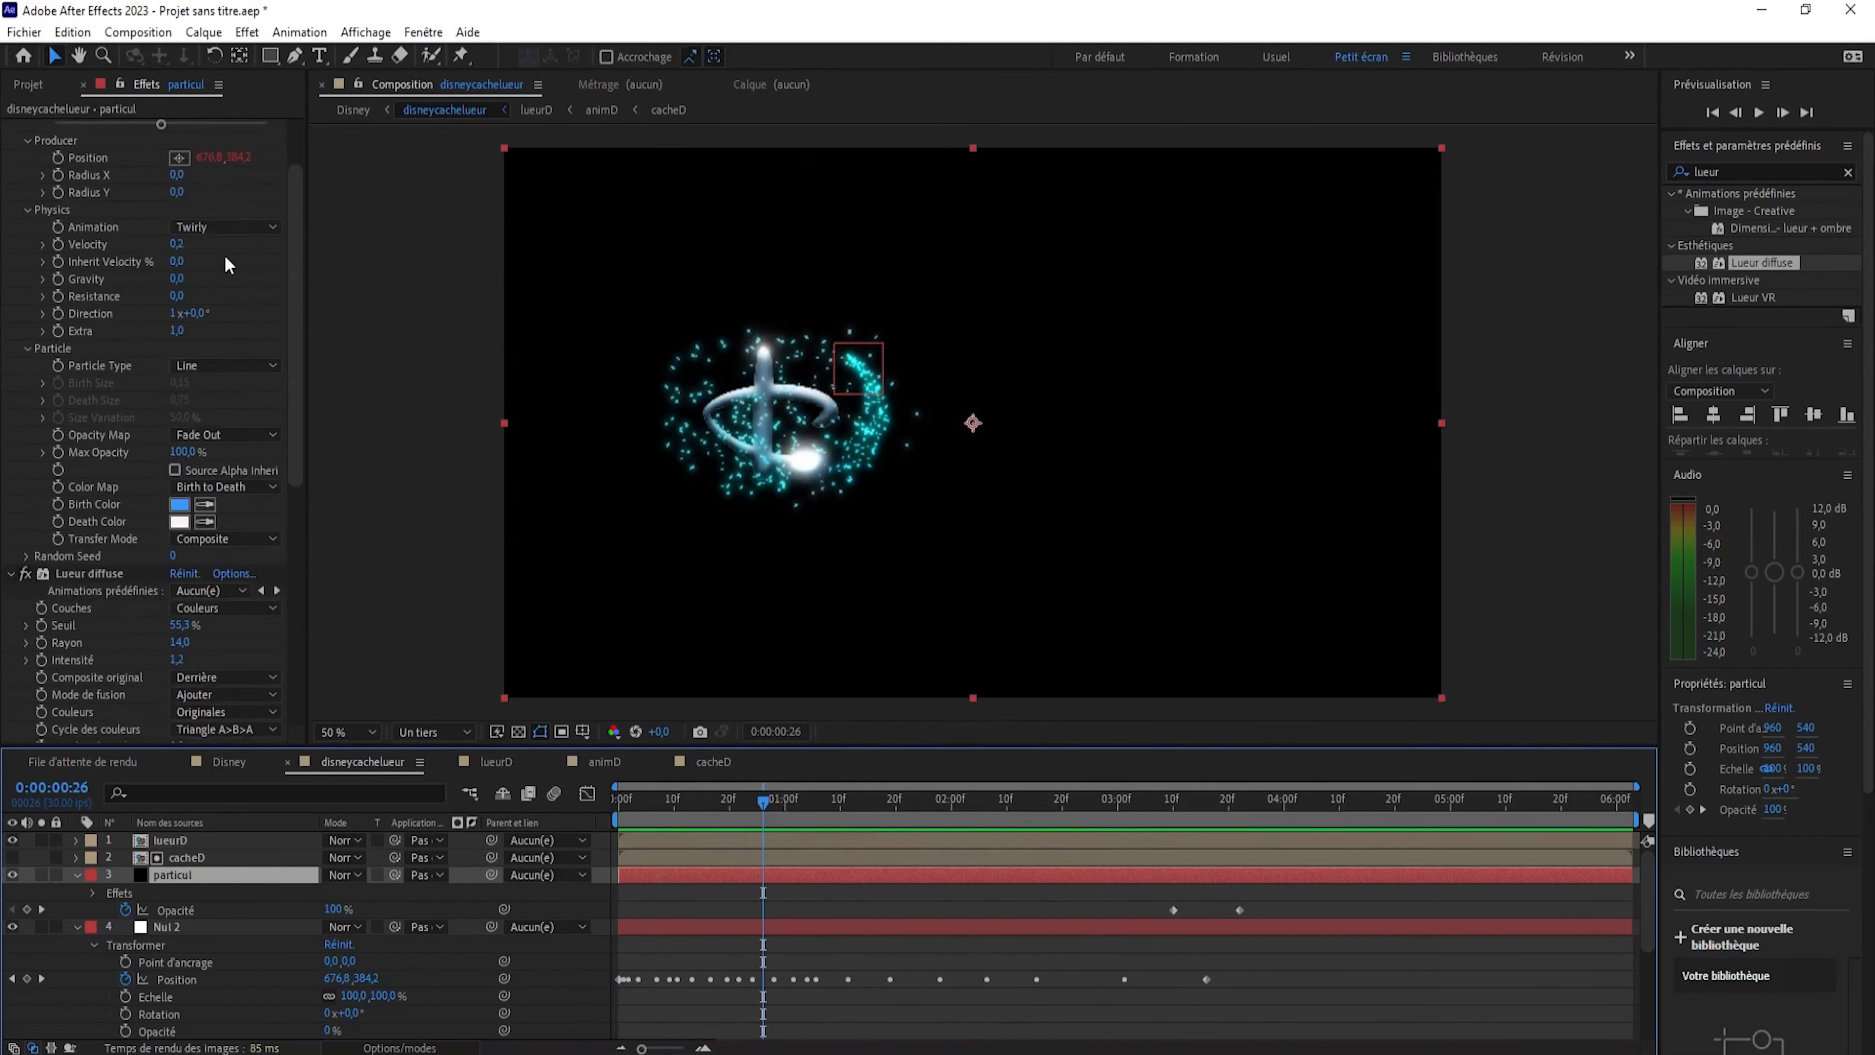
drag(179, 182, 54, 195)
mouse_move(776, 792)
mouse_down()
mouse_move(937, 807)
mouse_move(788, 759)
mouse_up()
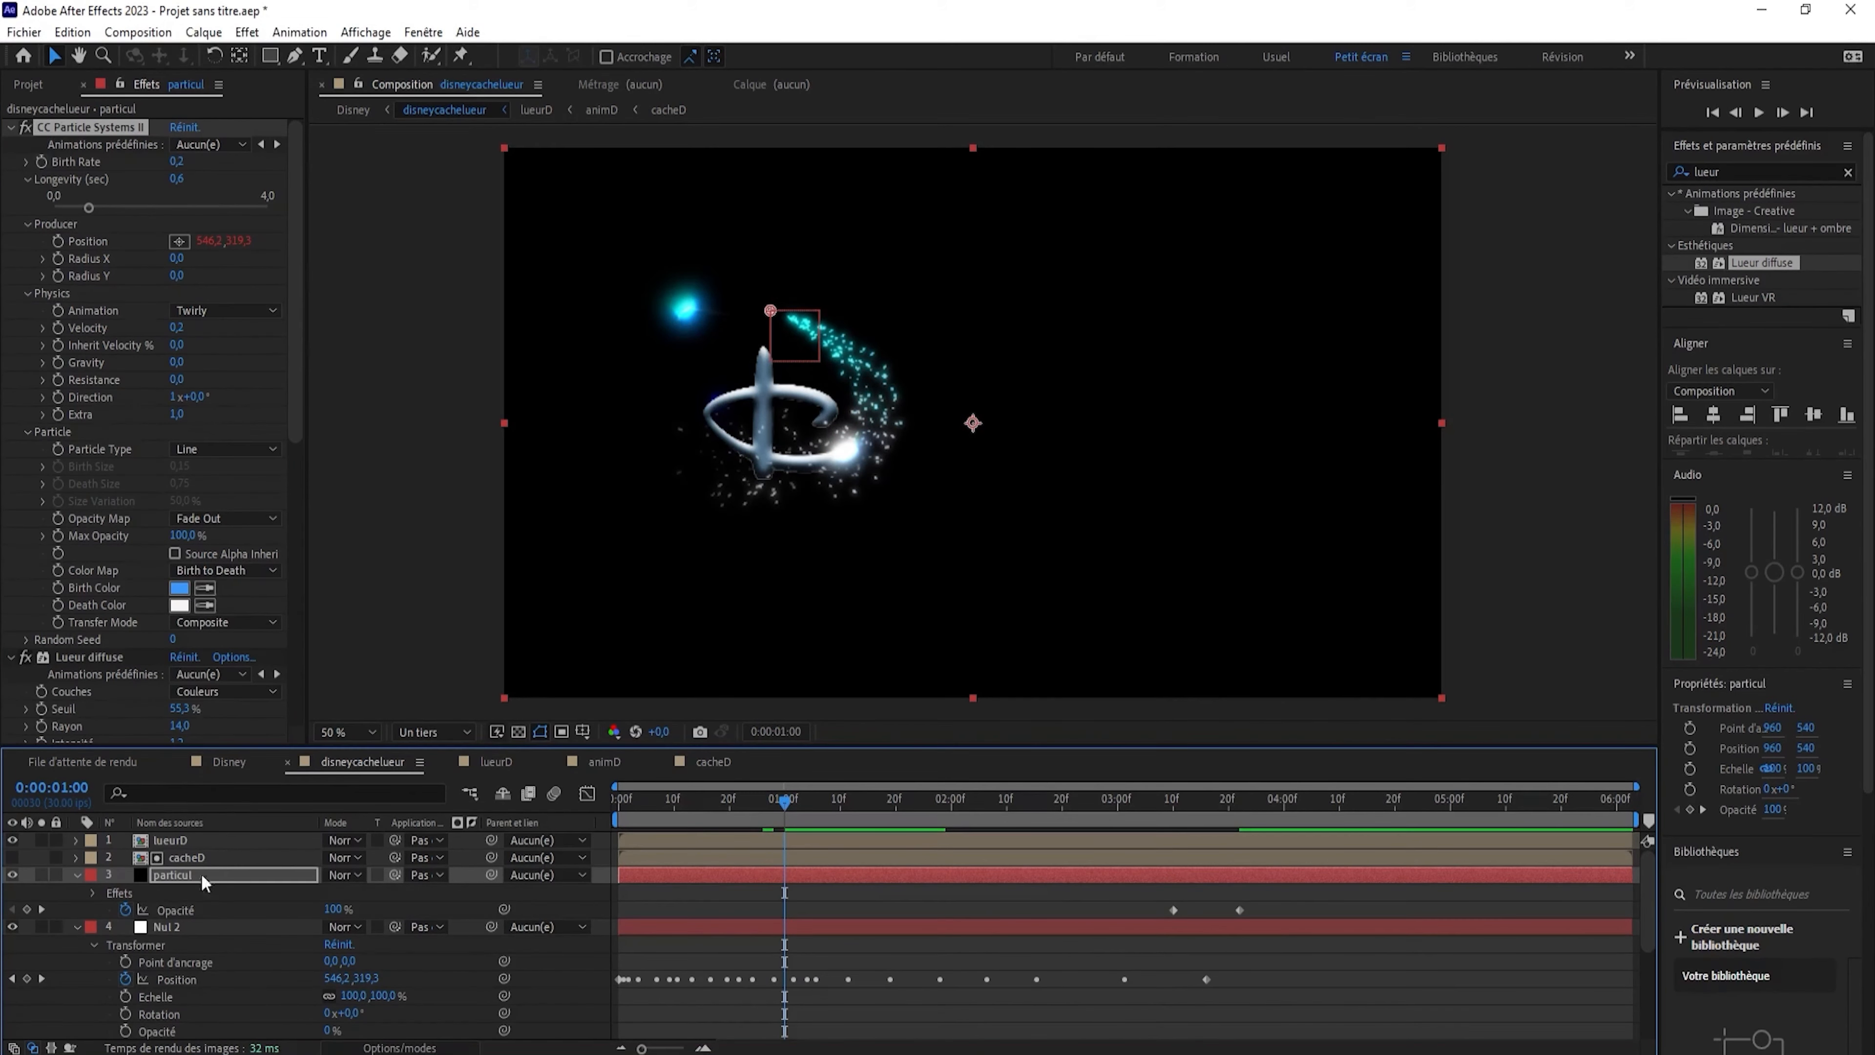
click(92, 891)
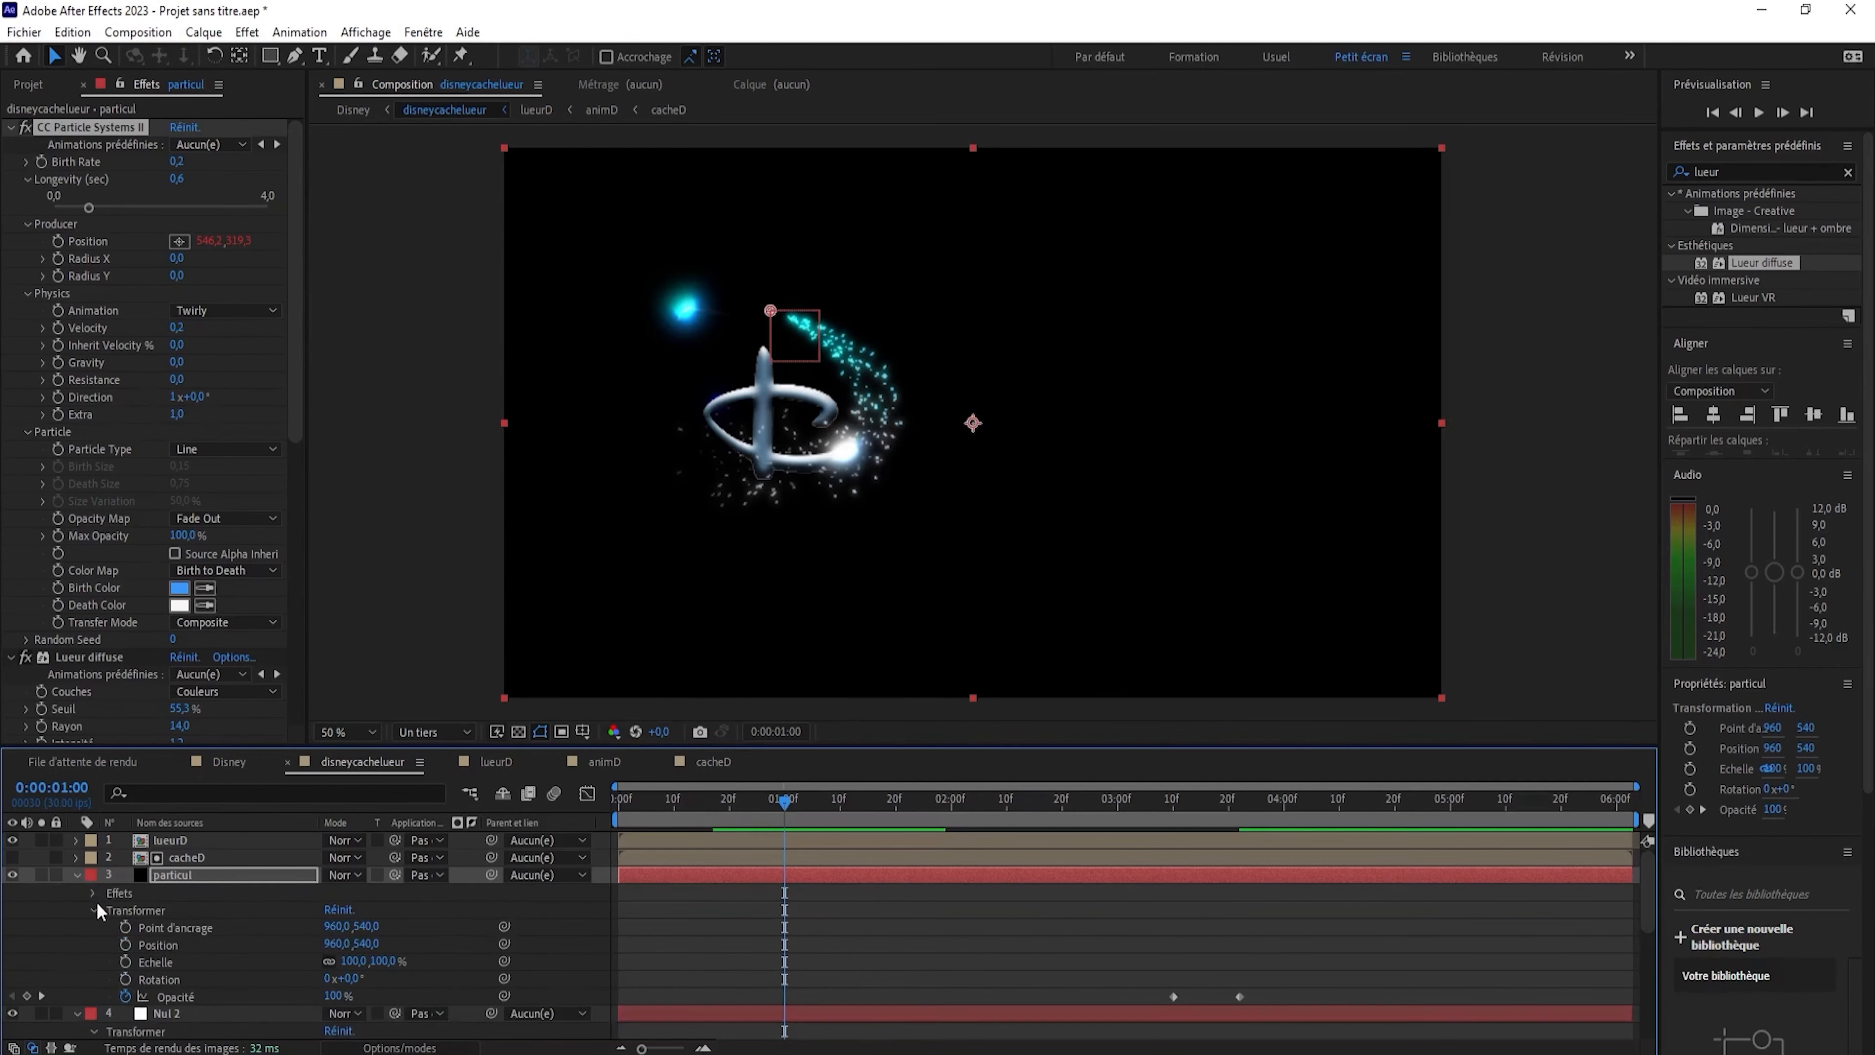
click(111, 909)
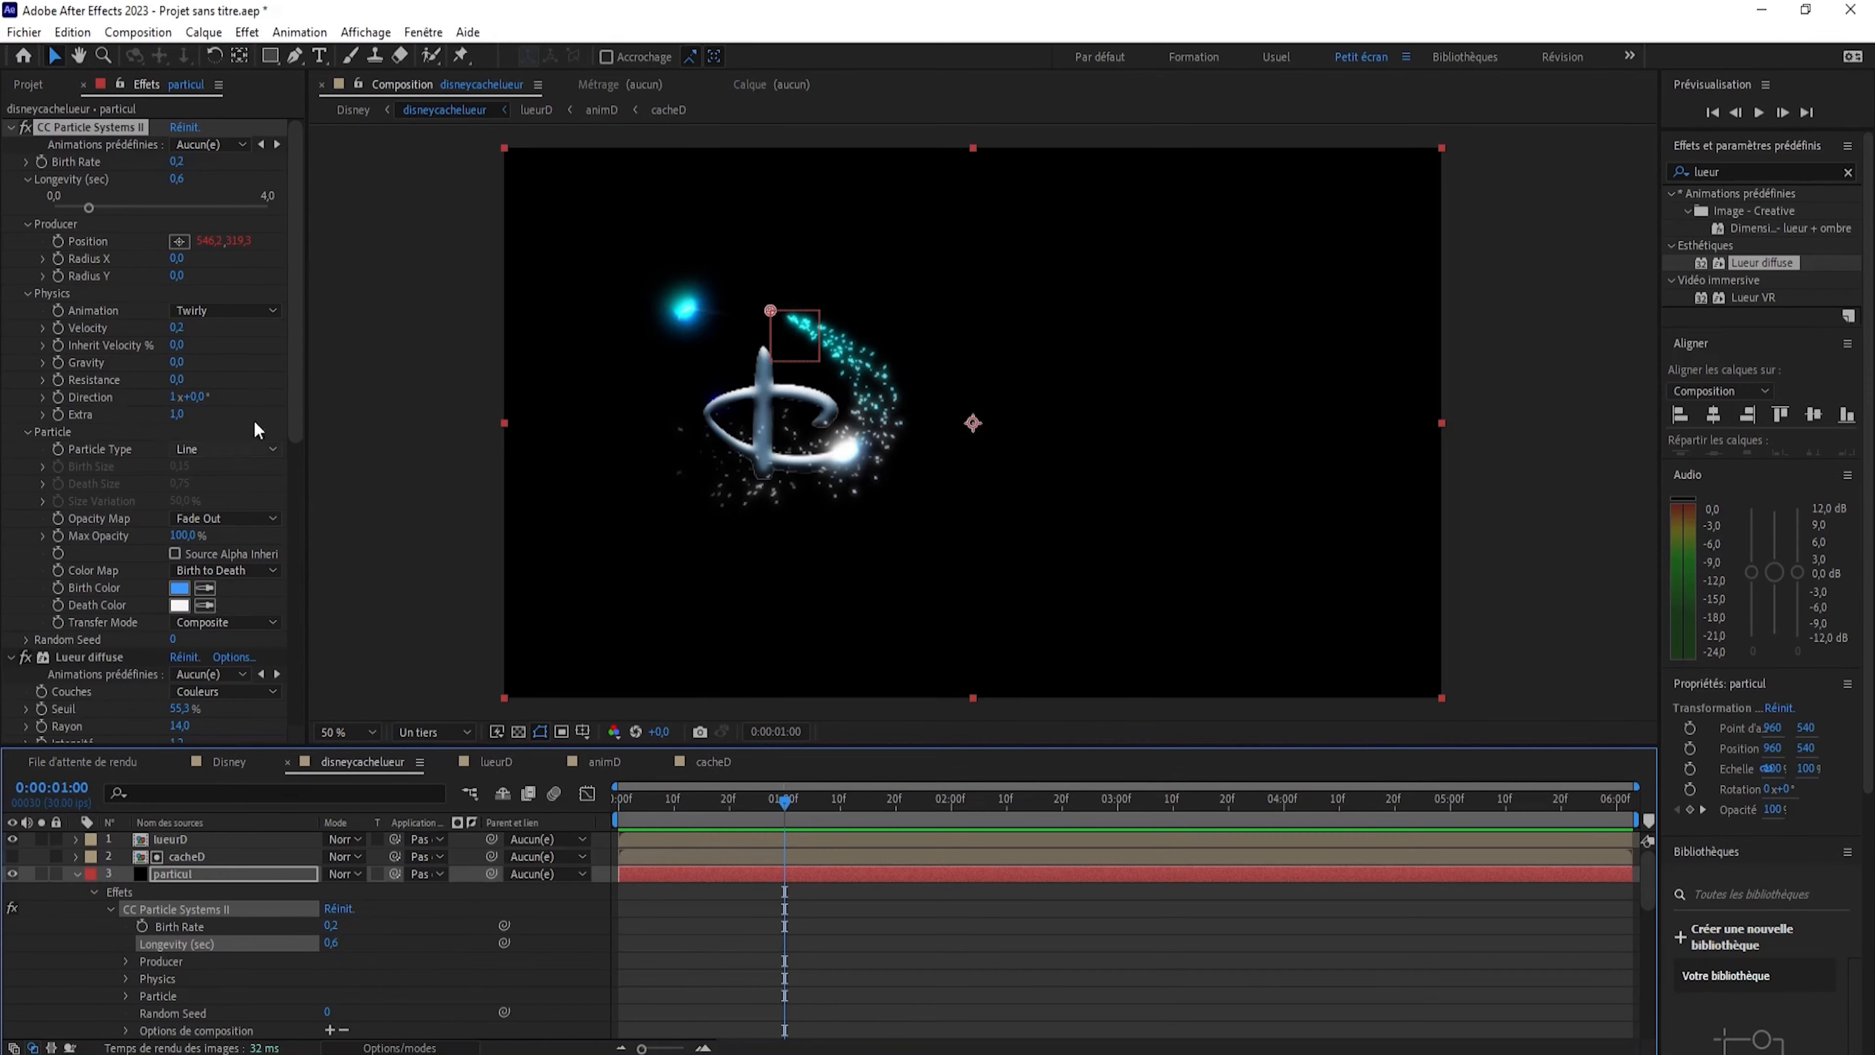
drag(732, 805, 801, 803)
drag(178, 178, 189, 180)
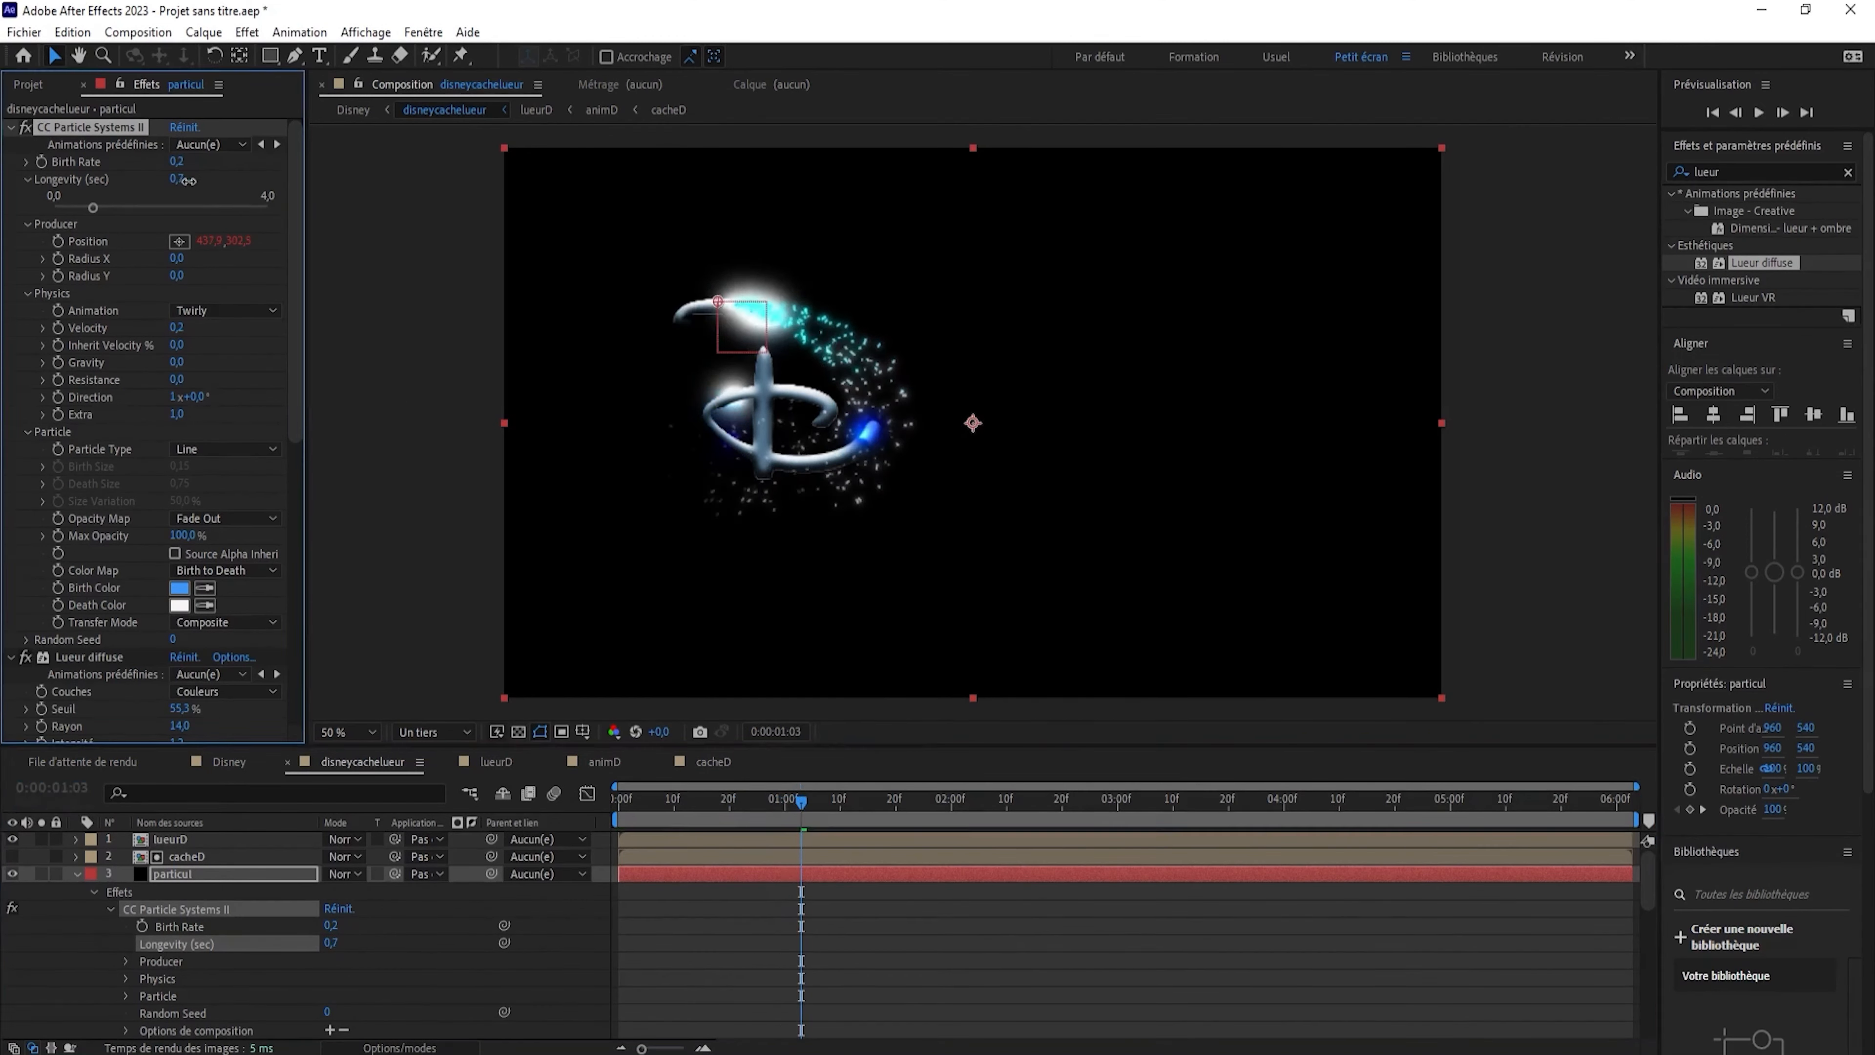
Duplicate the CC Particle Systems II effect on the particul layer with the playhead at 0:00:02:17.
drag(800, 799, 1045, 830)
click(72, 126)
key(ctrl+d)
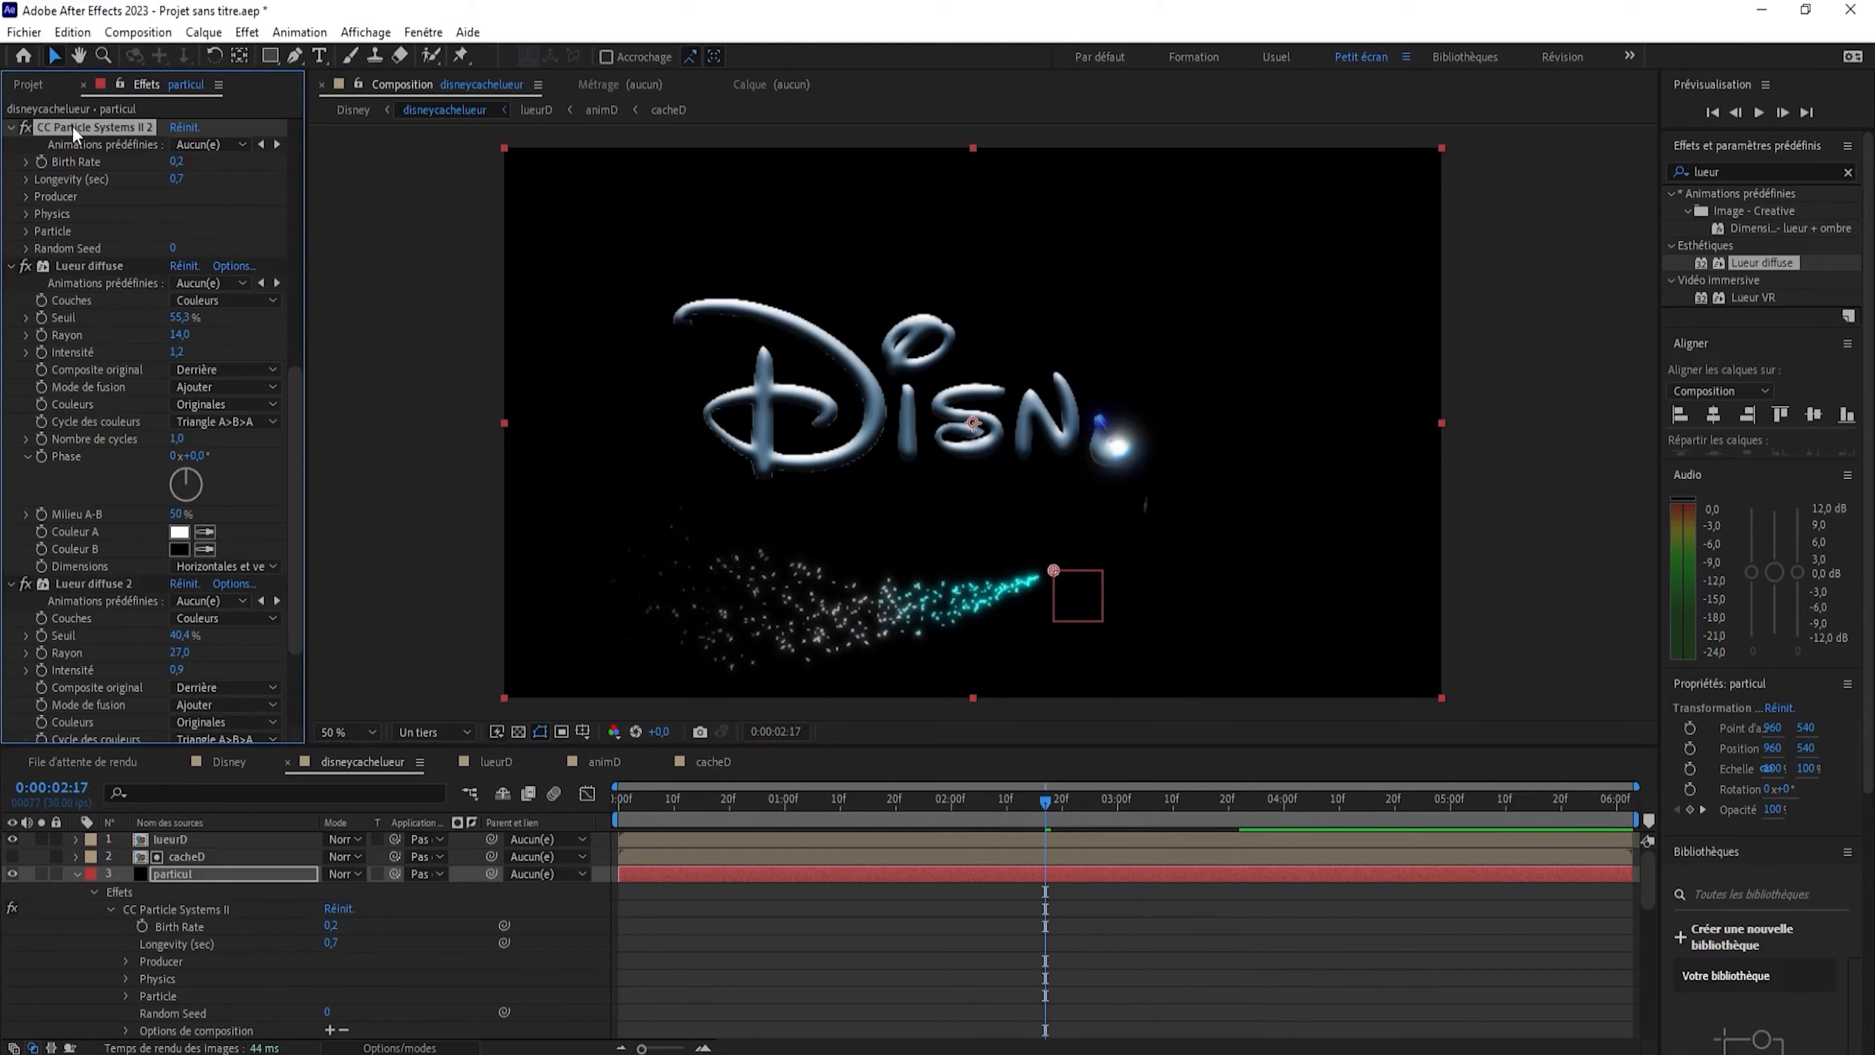
Keyframe the duplicated particle effect's Birth Rate at 2,6 at 0:00:01:25 and 0,0 at 0:00:02:22, with Longevity set to 0,8.
drag(1034, 801, 927, 801)
click(43, 170)
drag(177, 161, 210, 168)
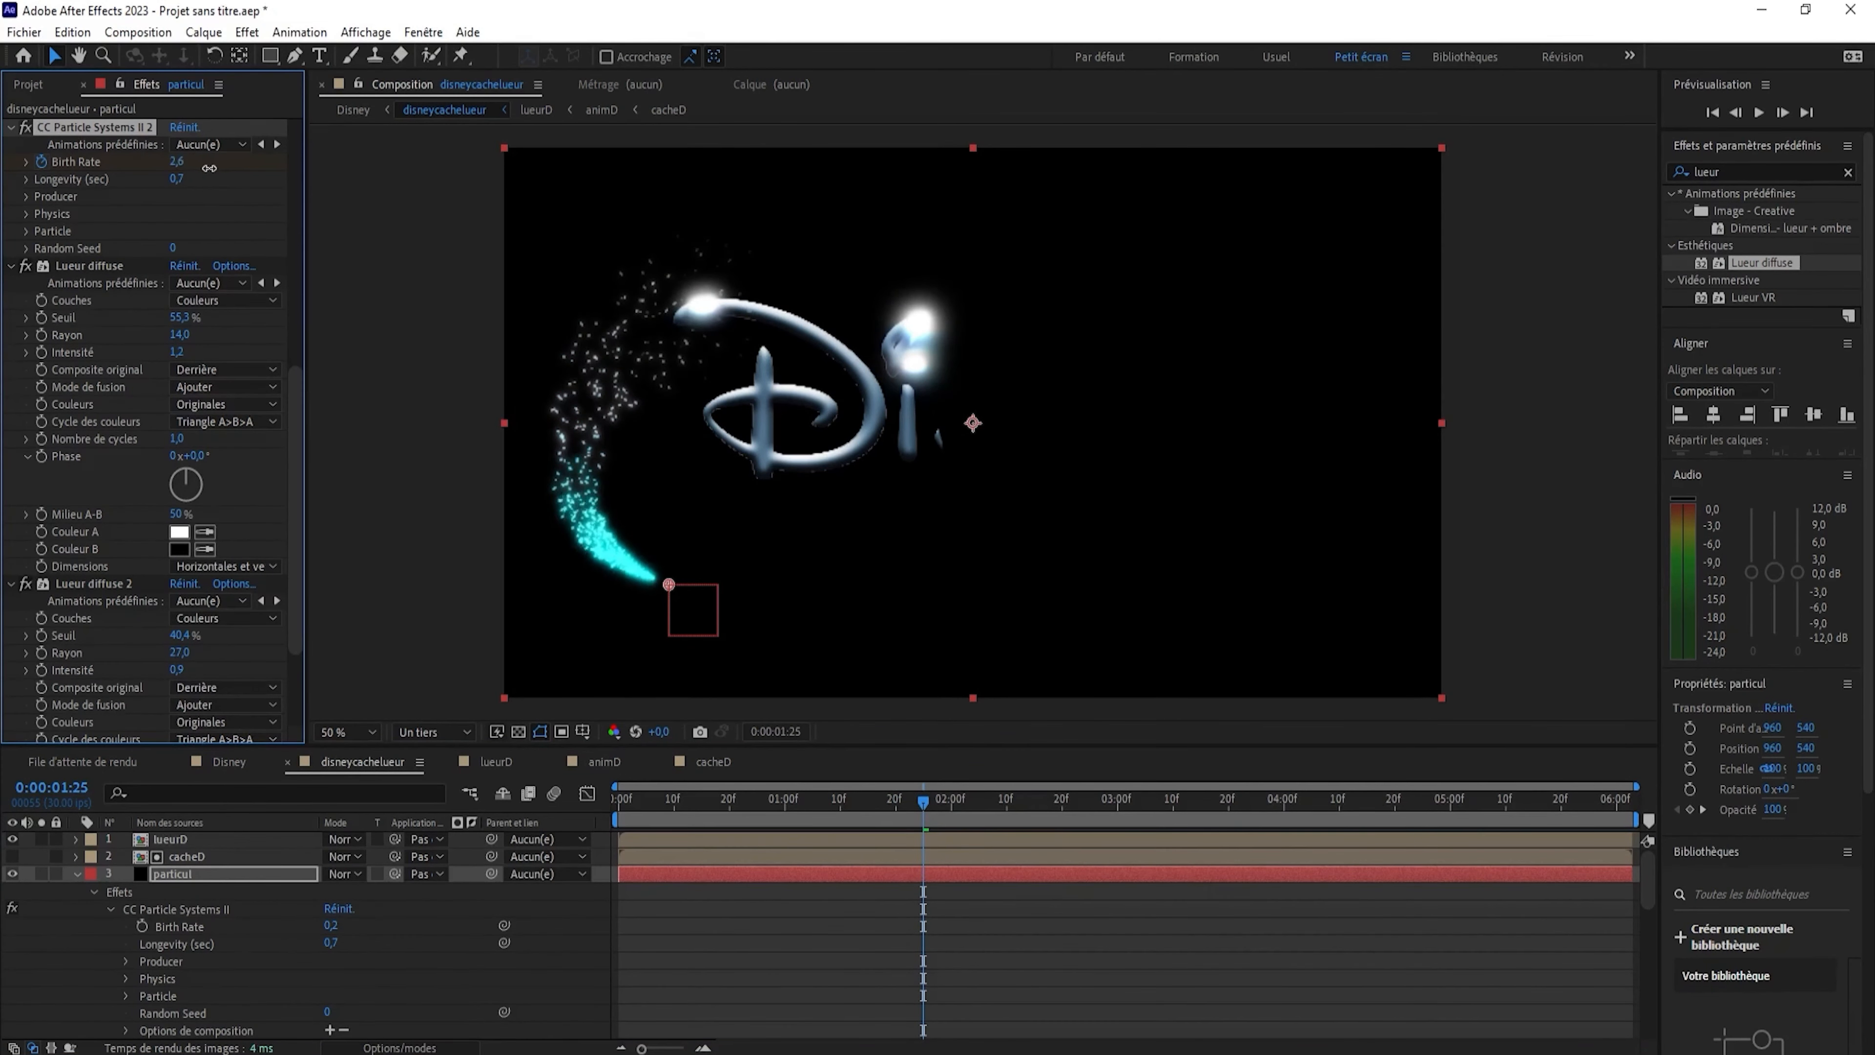
drag(923, 803, 1076, 821)
drag(175, 162, 161, 166)
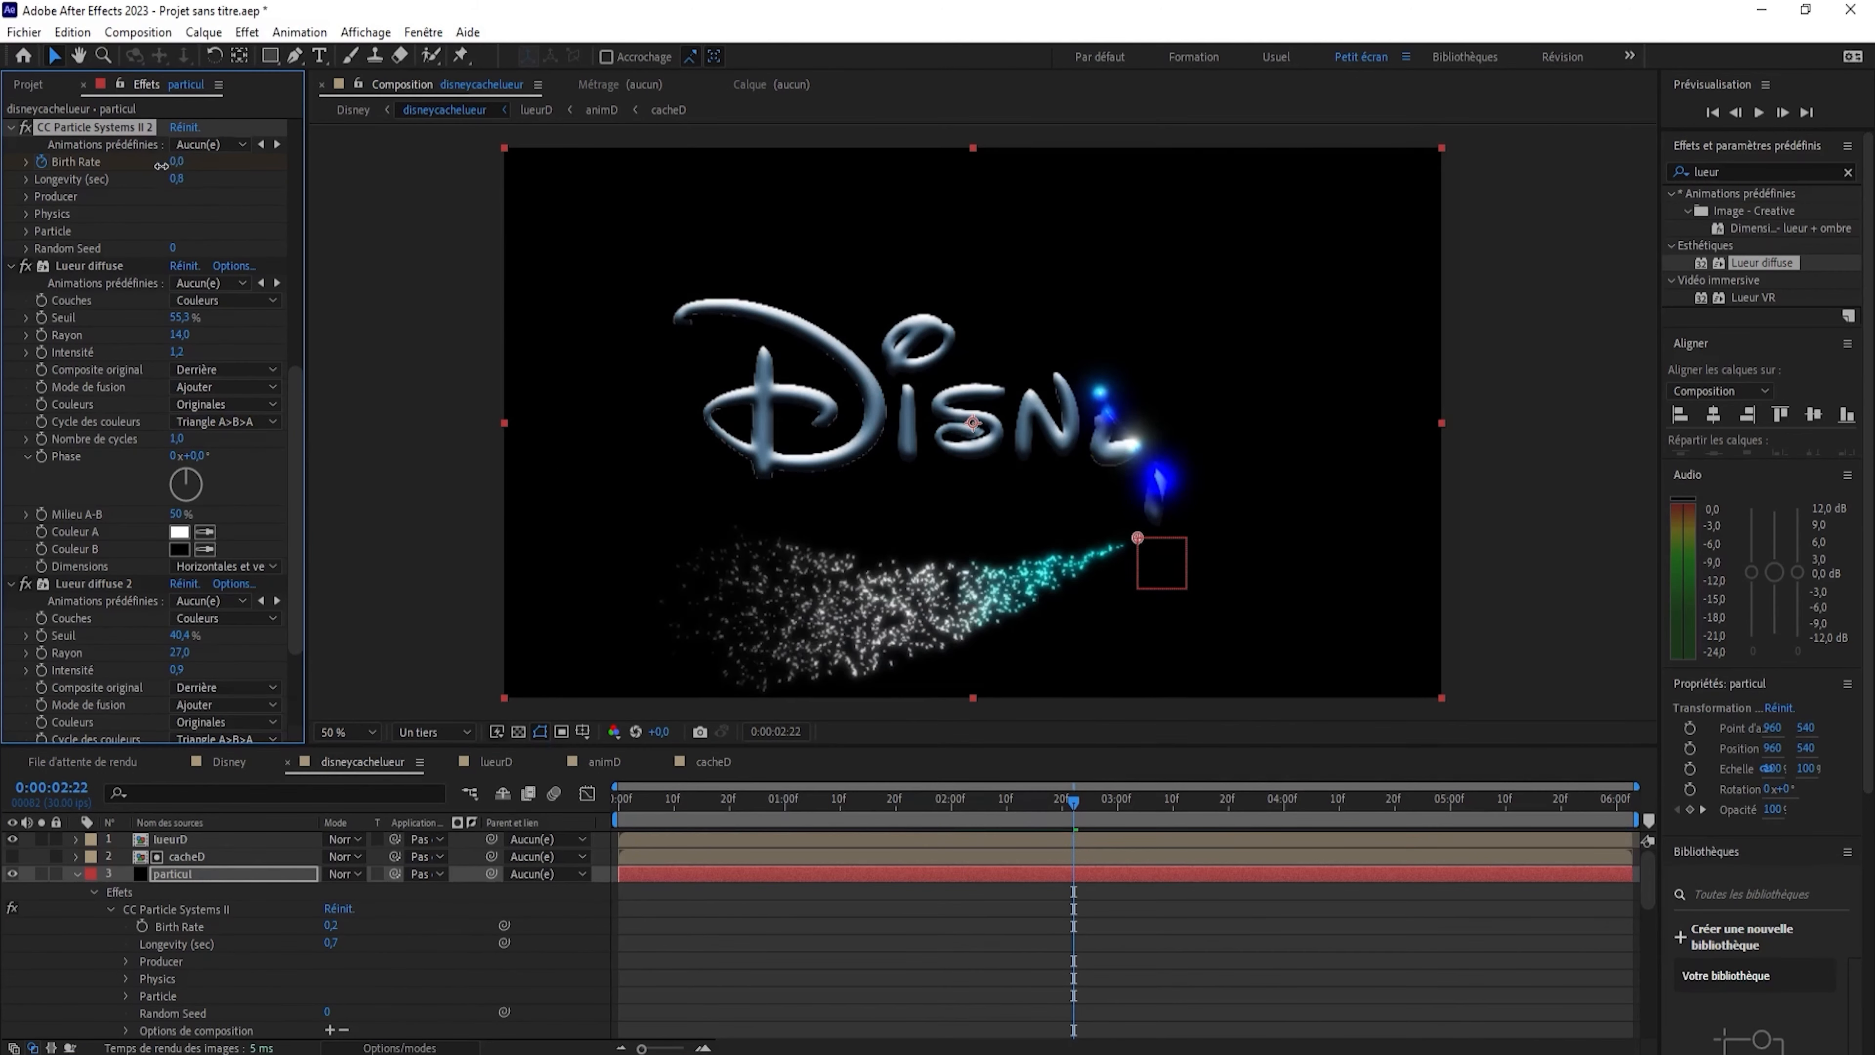
Preview the trail and keyframe the duplicated particle effect's Birth Rate to 0,2 at 0:00:02:27.
key(space)
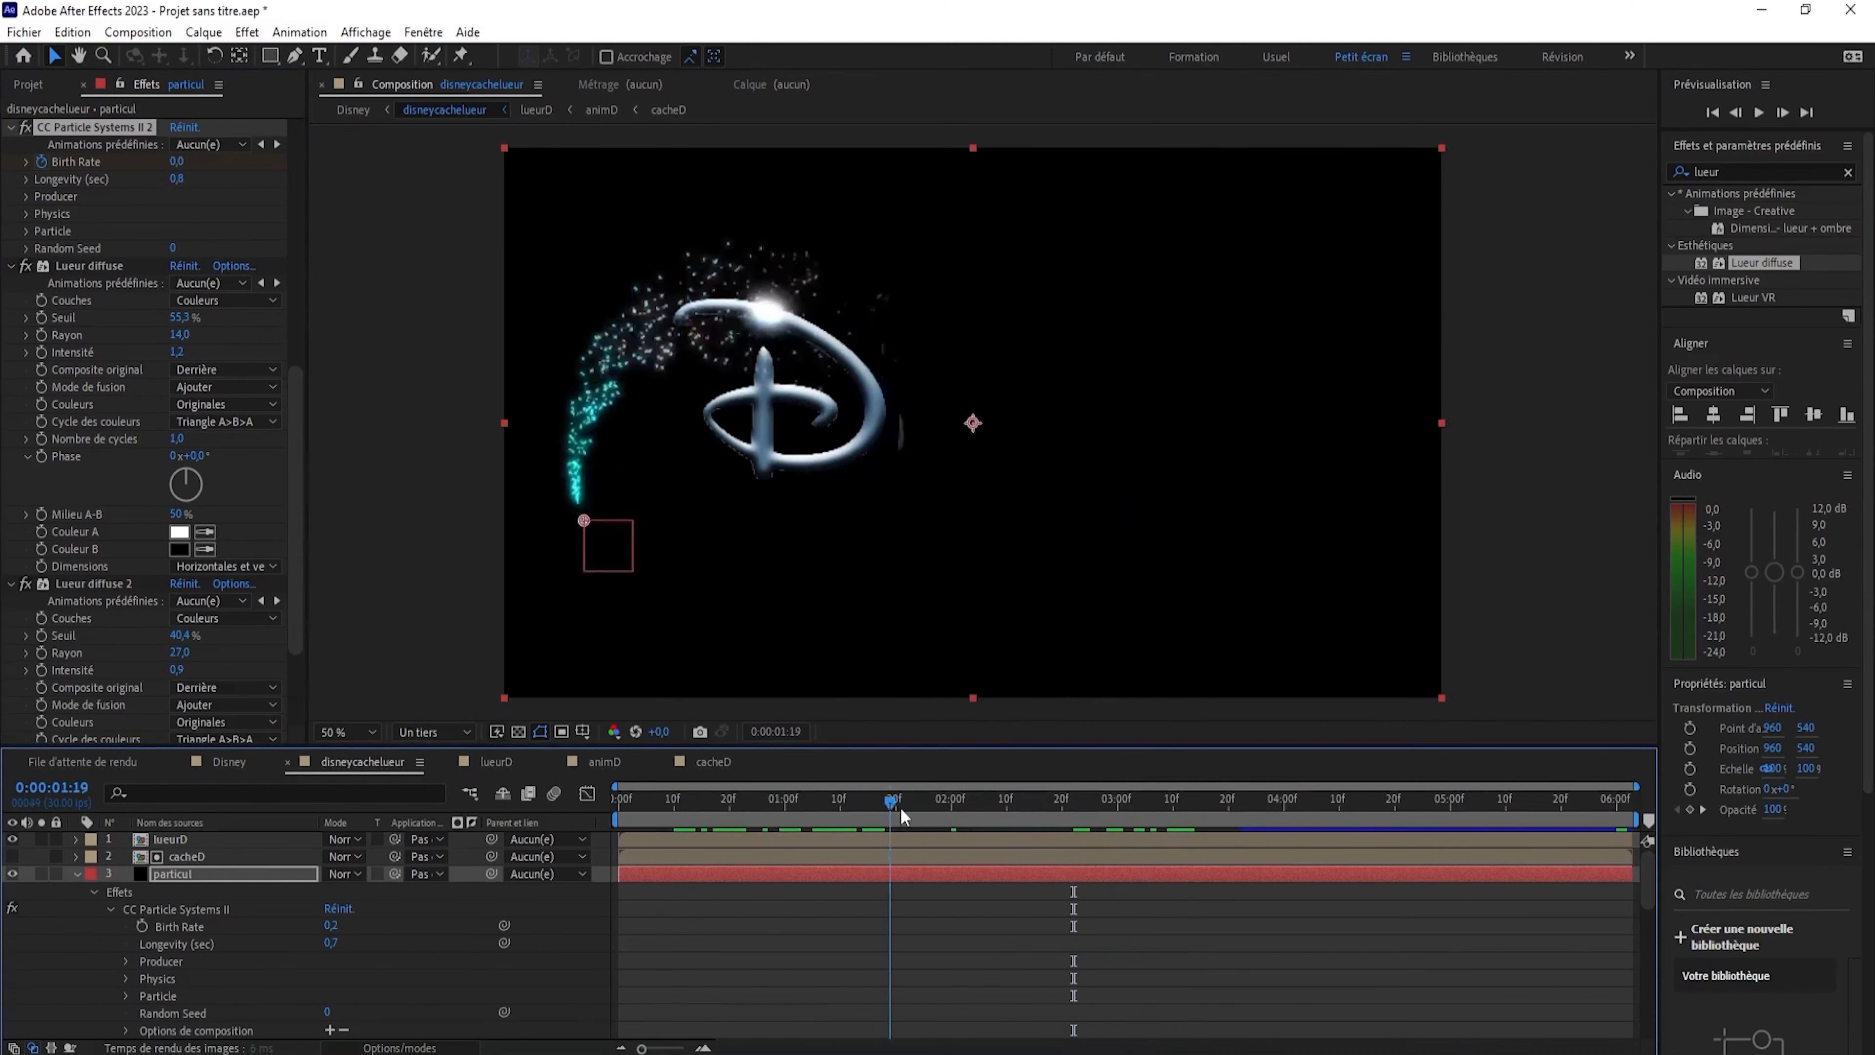
mouse_move(1116, 797)
mouse_down()
mouse_move(1079, 794)
mouse_move(1101, 794)
mouse_up()
drag(177, 162, 190, 164)
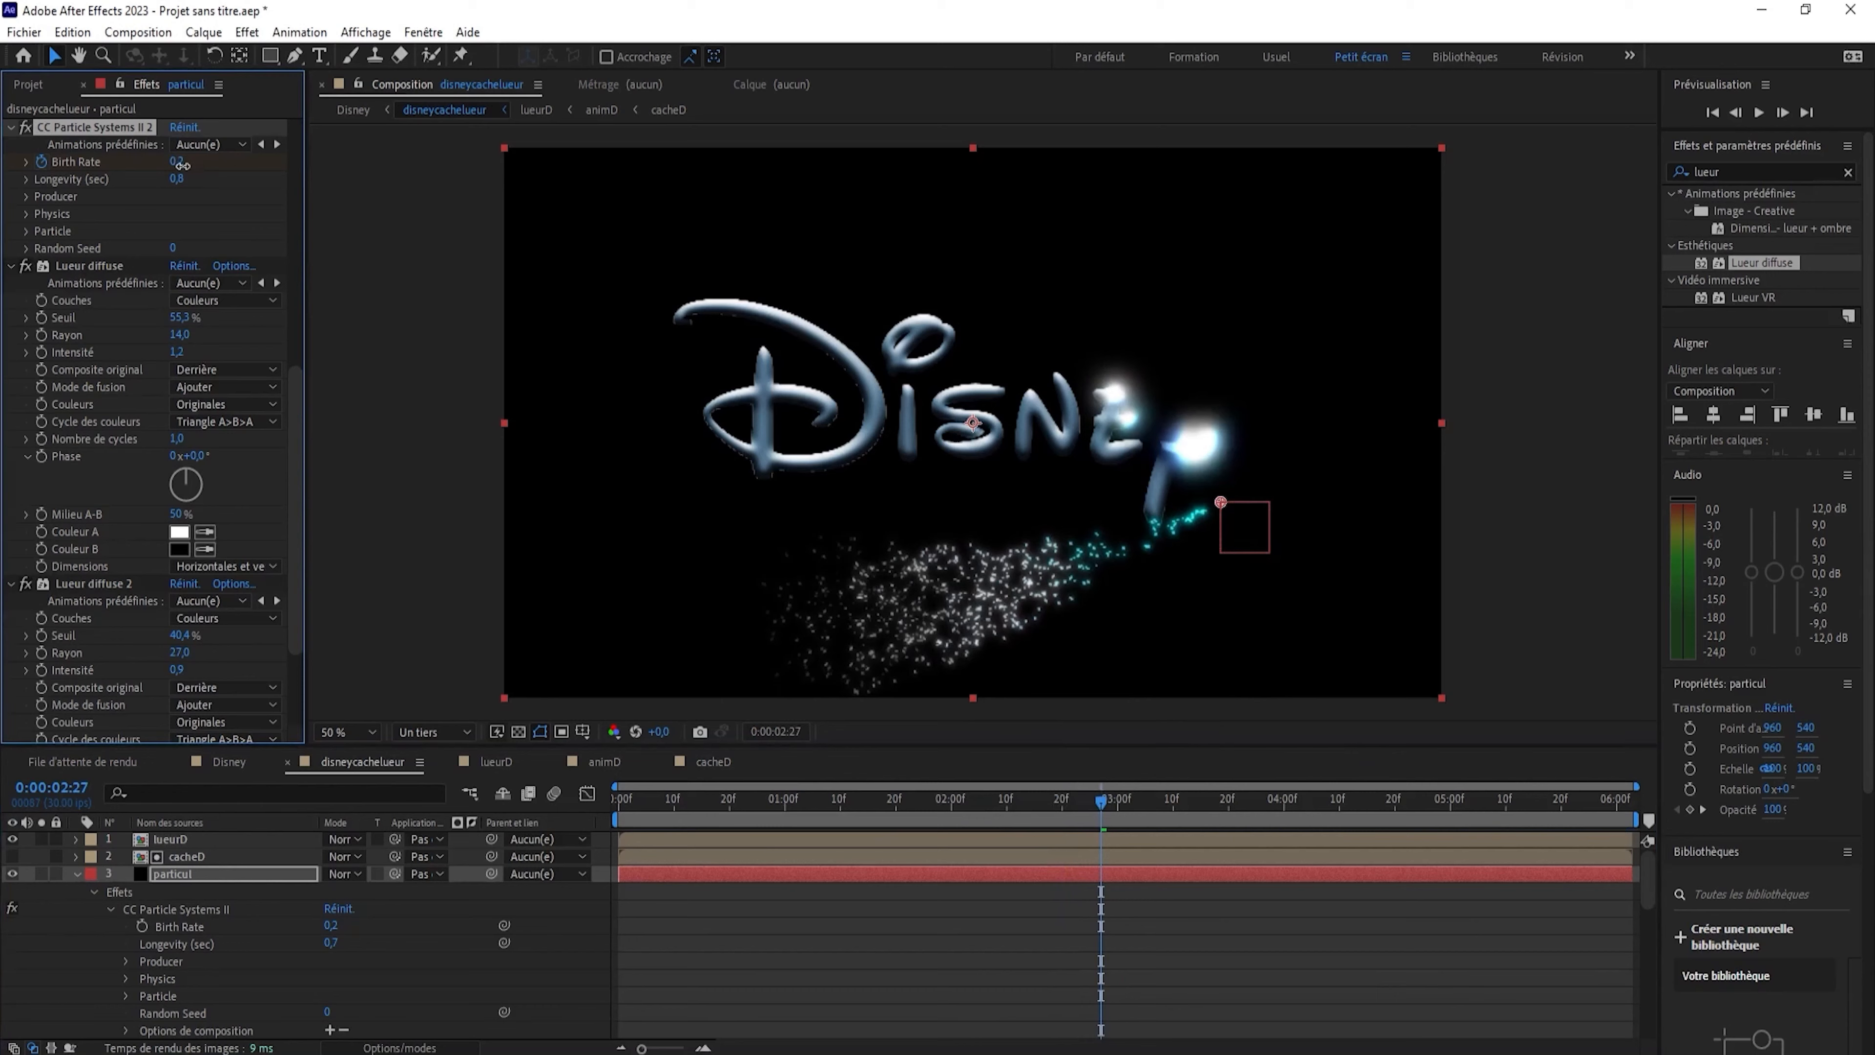
Play the composition from the start to review the adjusted particle trail.
drag(1107, 792, 491, 810)
key(space)
key(space)
Collapse the properties of the particul, Nul 2 and Disney.png layers and play the finished animation from the start.
click(77, 873)
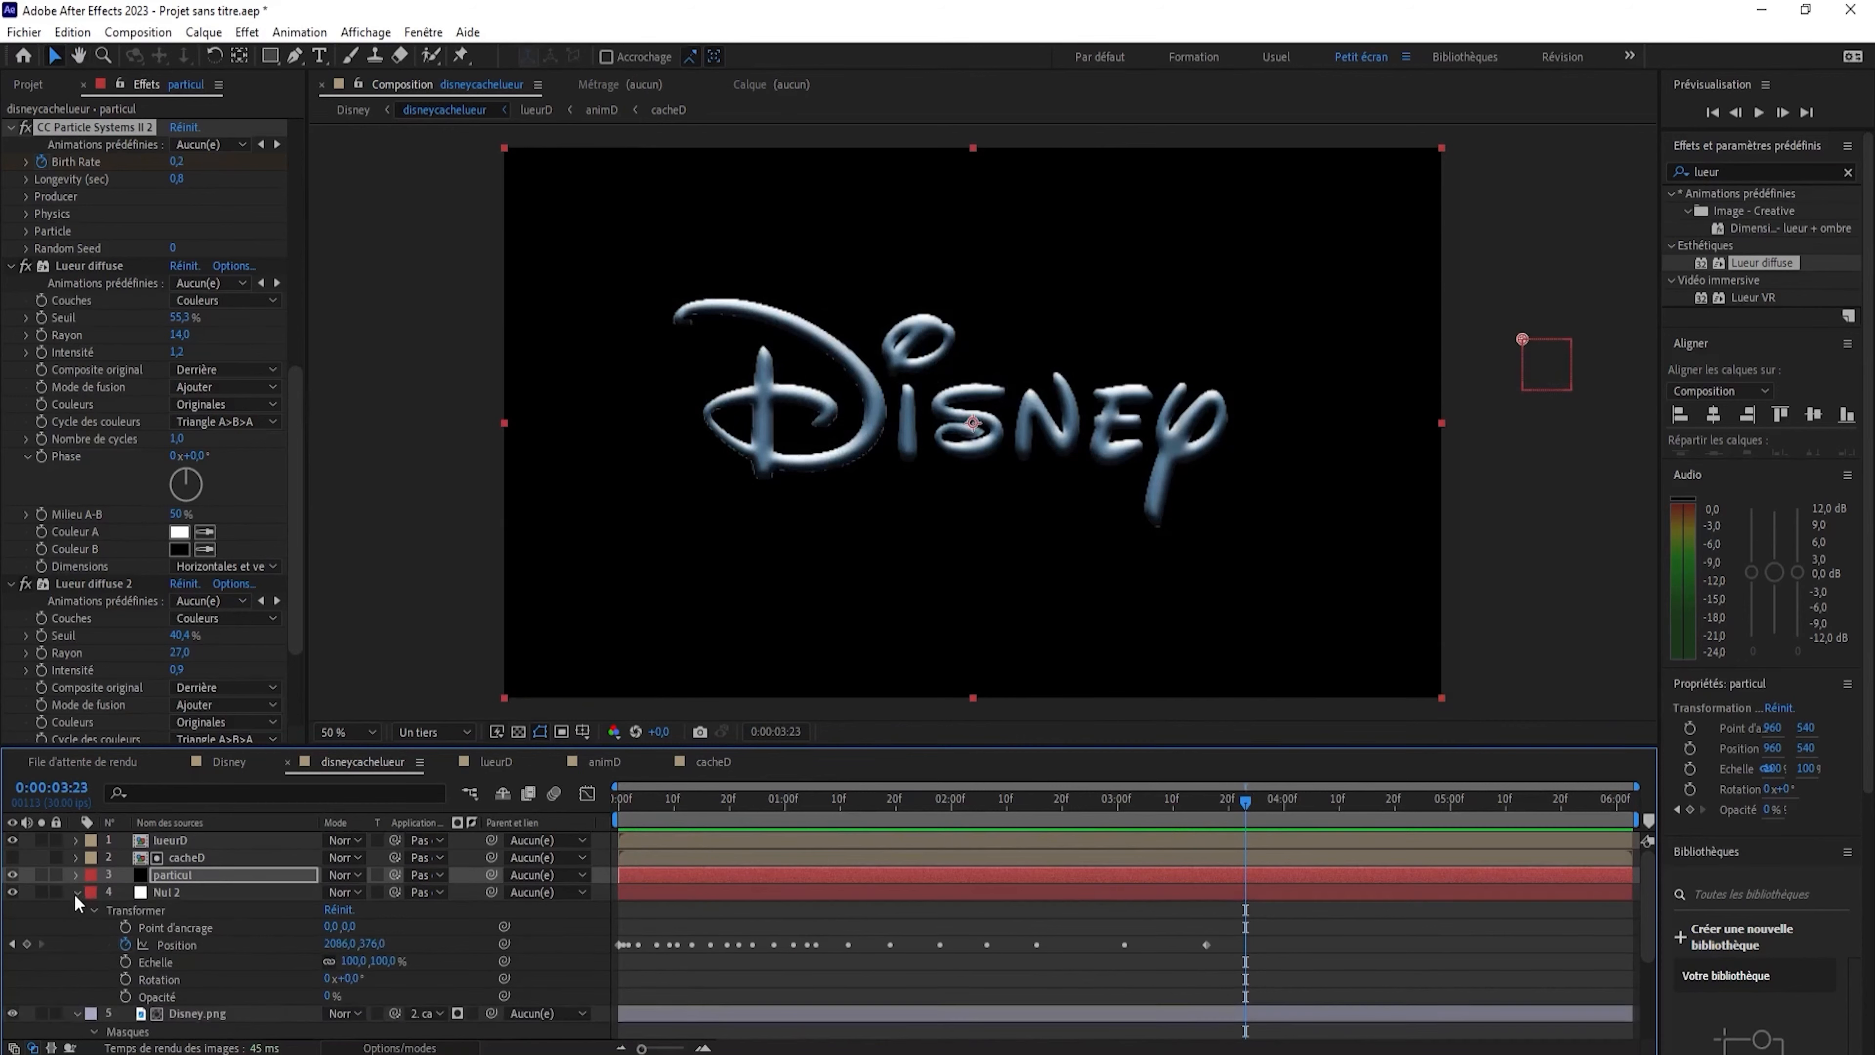
click(77, 892)
click(77, 909)
drag(1247, 804, 569, 840)
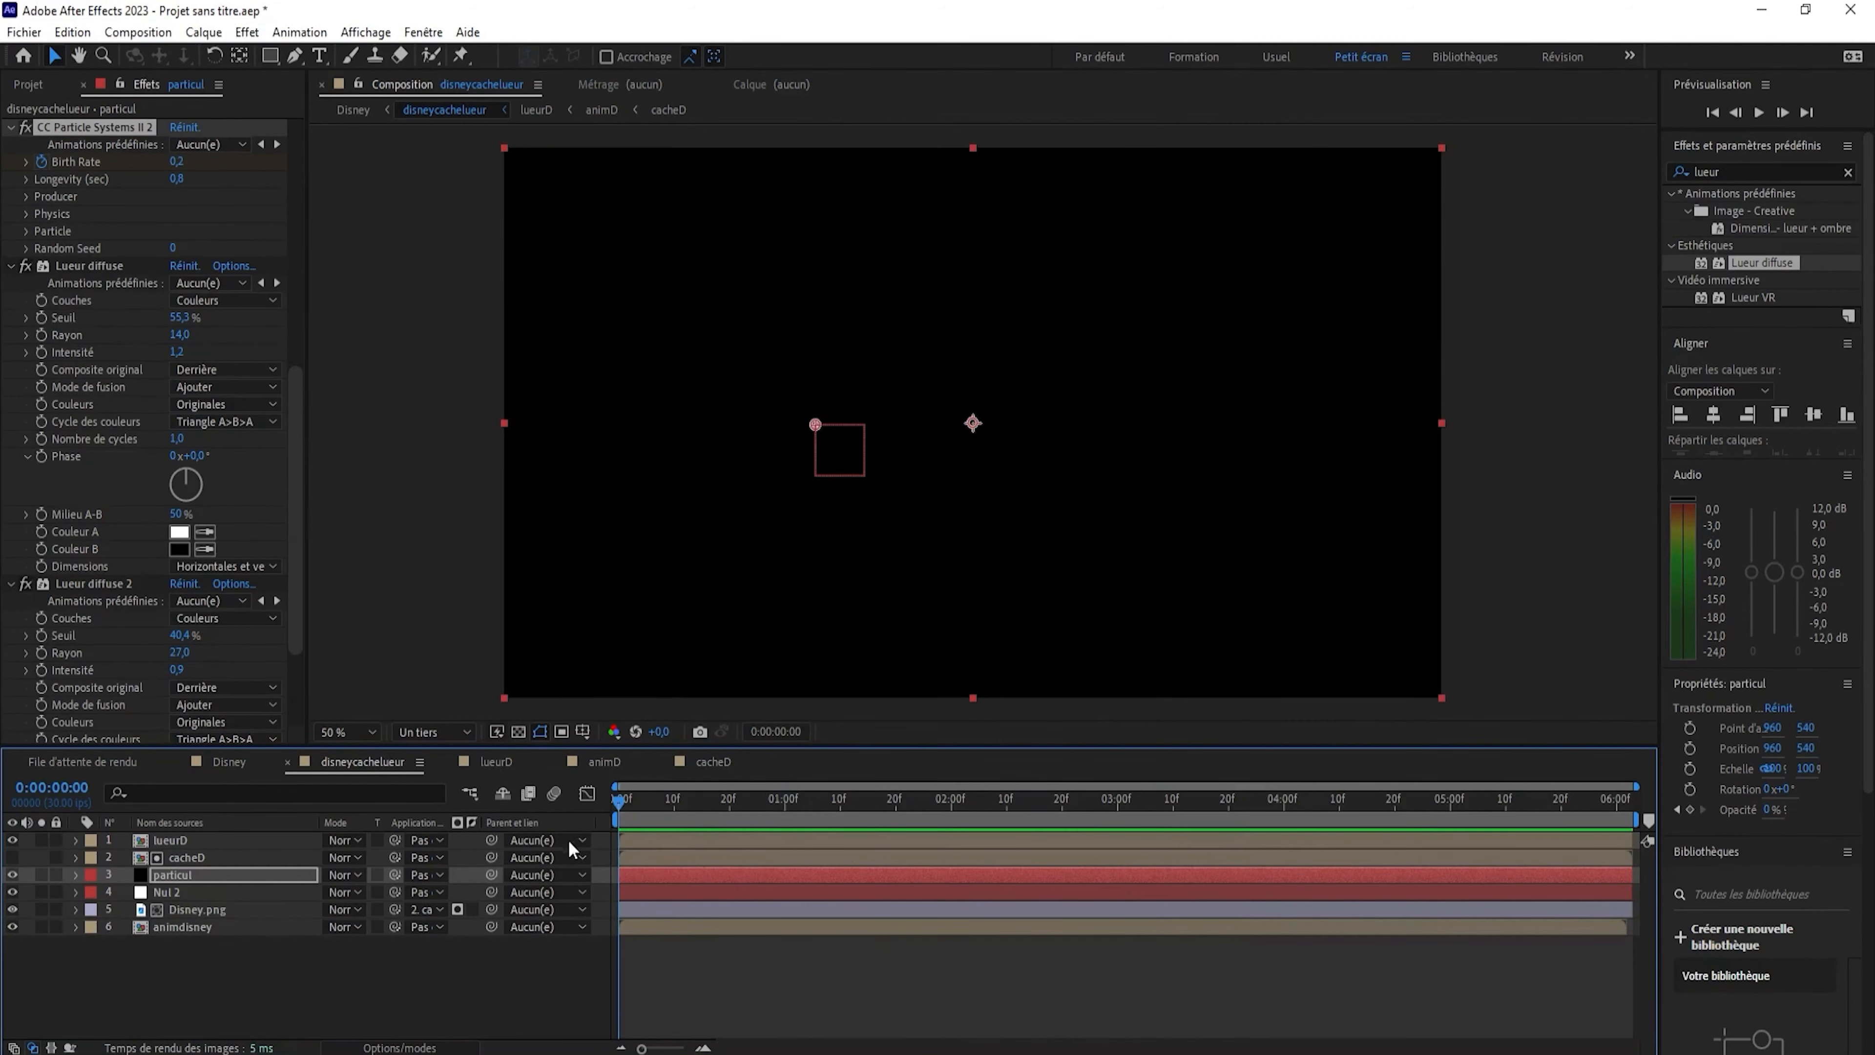
key(space)
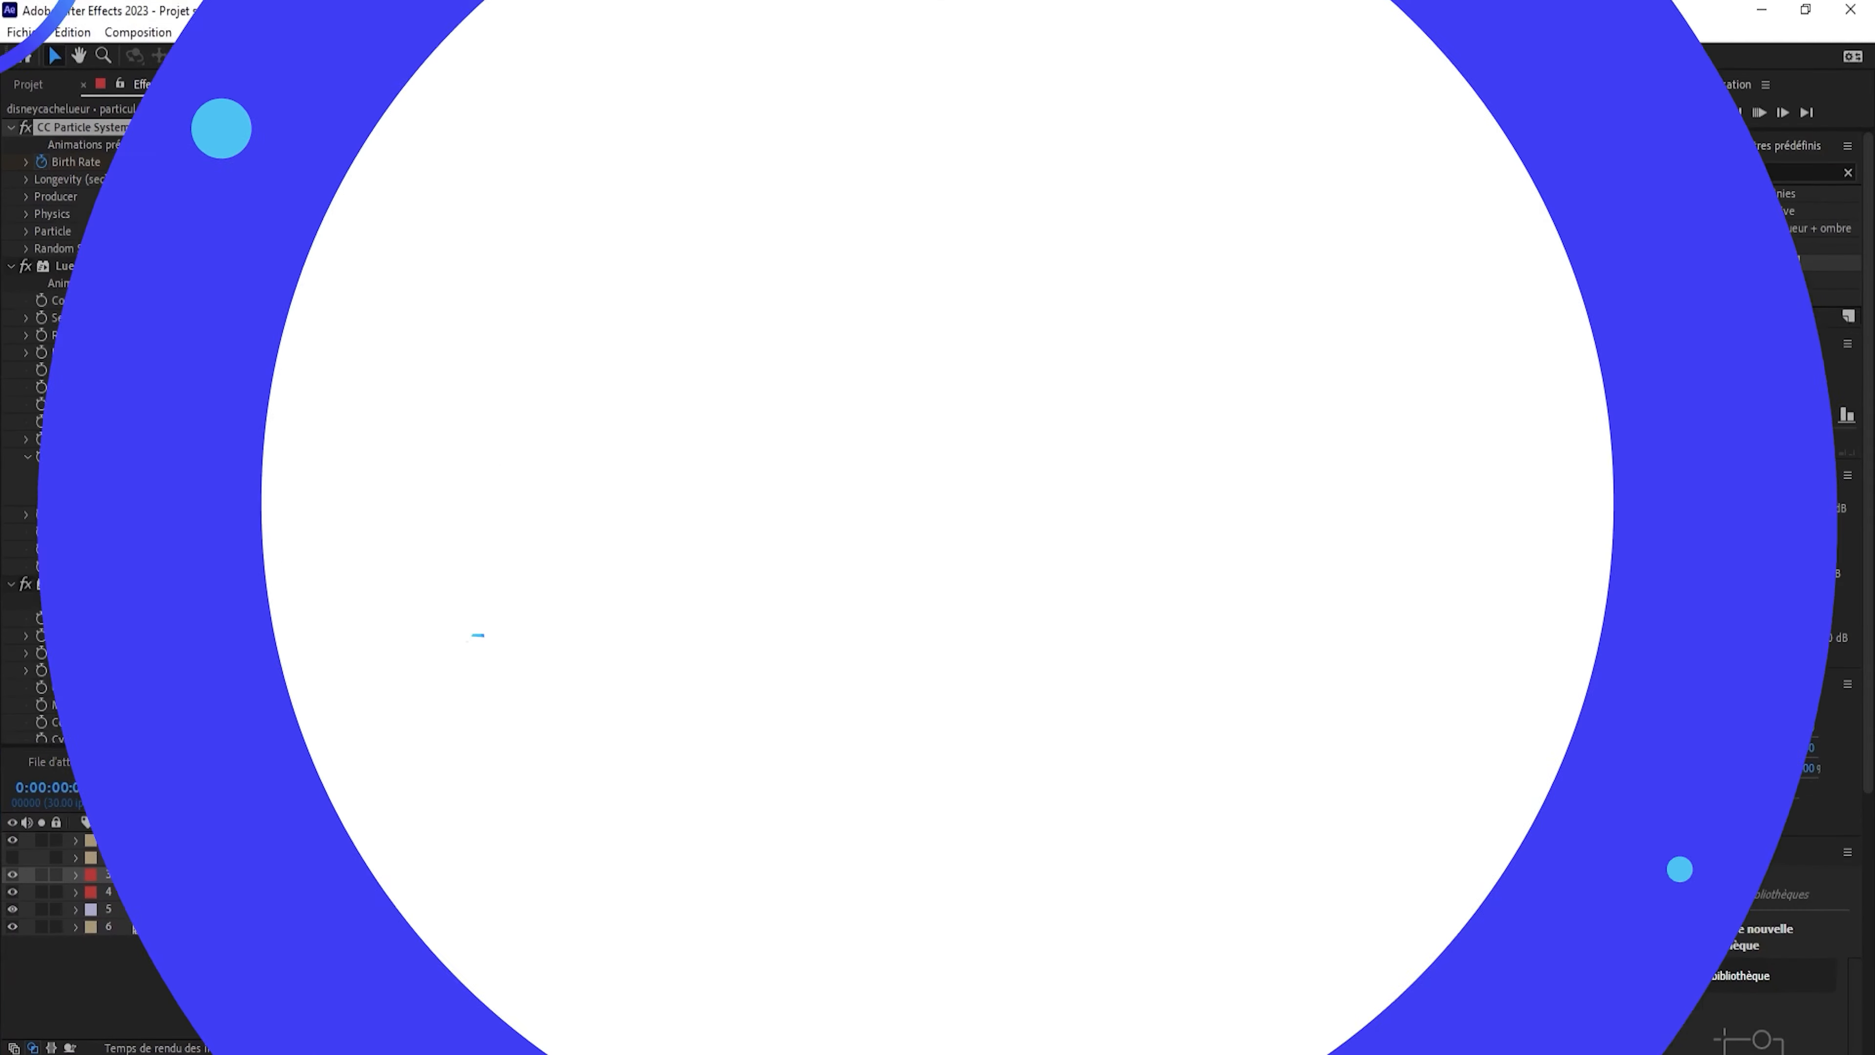